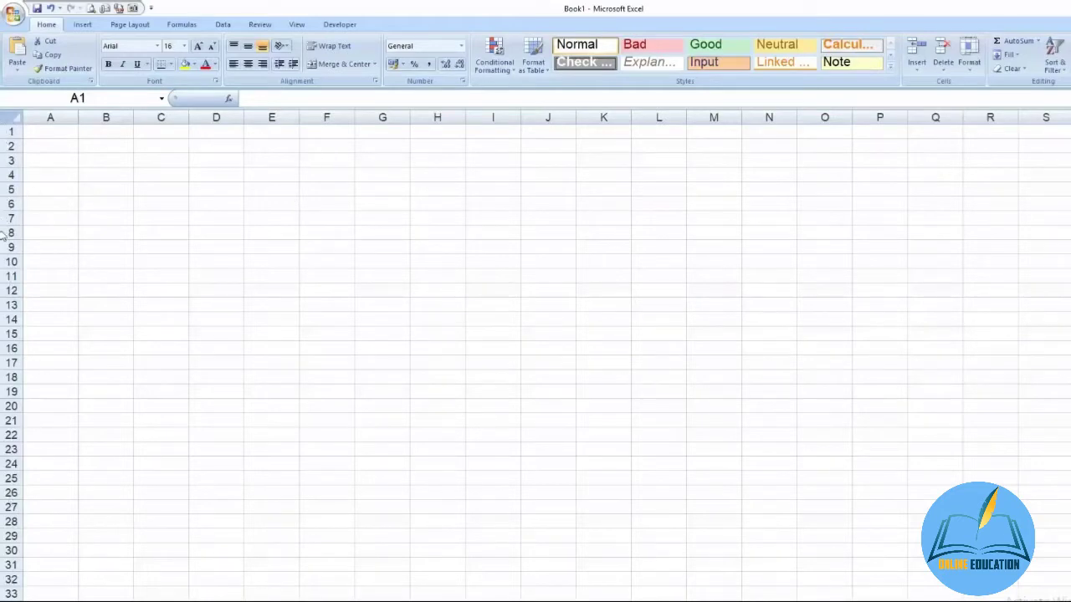
- Select entire columns one at a time, including columns A, B, C and E
{"action": "left_click", "coordinate": [270, 117]}
{"action": "left_click", "coordinate": [74, 118]}
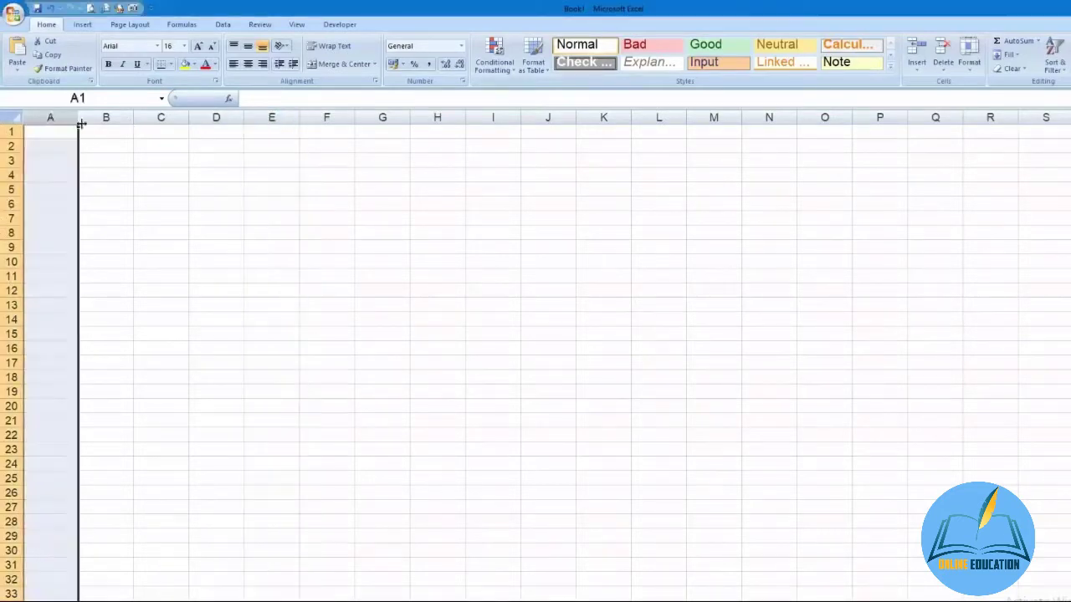
{"action": "left_click", "coordinate": [108, 118]}
{"action": "left_click", "coordinate": [161, 117]}
{"action": "left_click", "coordinate": [271, 117]}
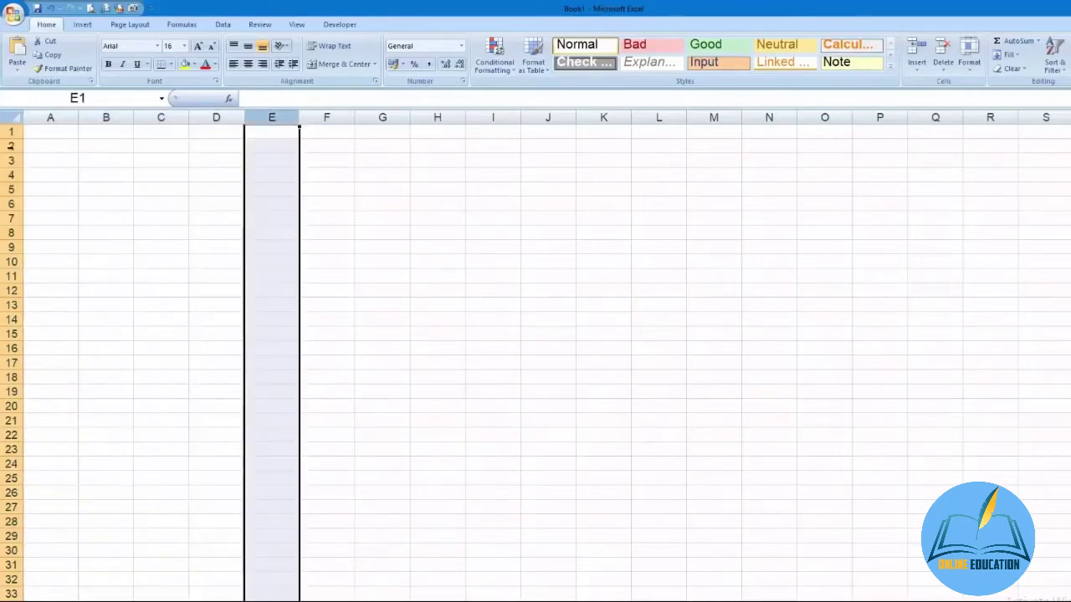
- Select entire rows 2, 10 and 6 one at a time
{"action": "left_click", "coordinate": [12, 146]}
{"action": "left_click", "coordinate": [11, 262]}
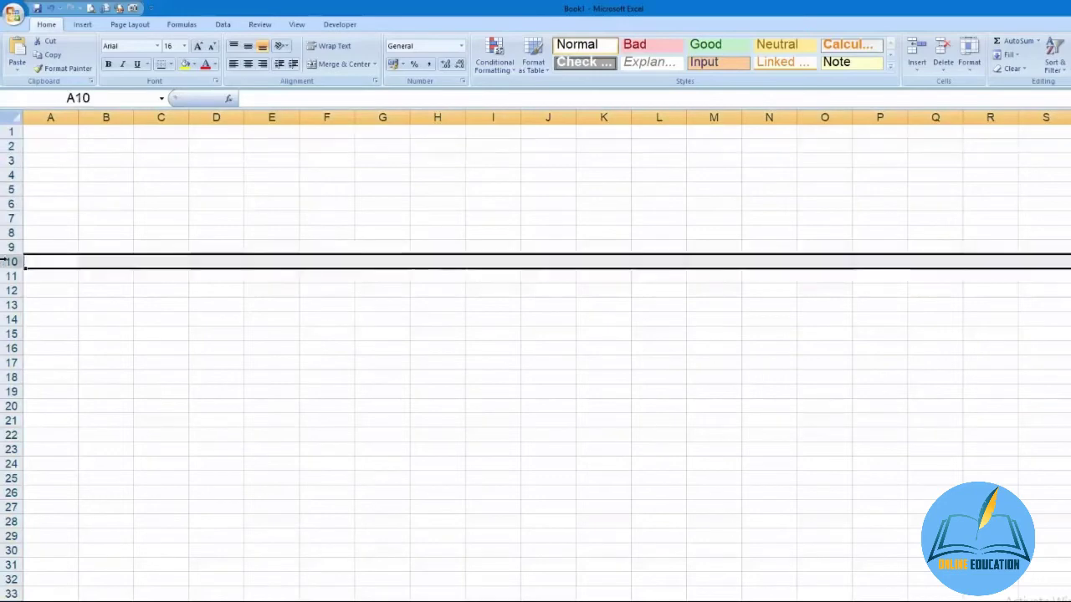
{"action": "left_click", "coordinate": [8, 203]}
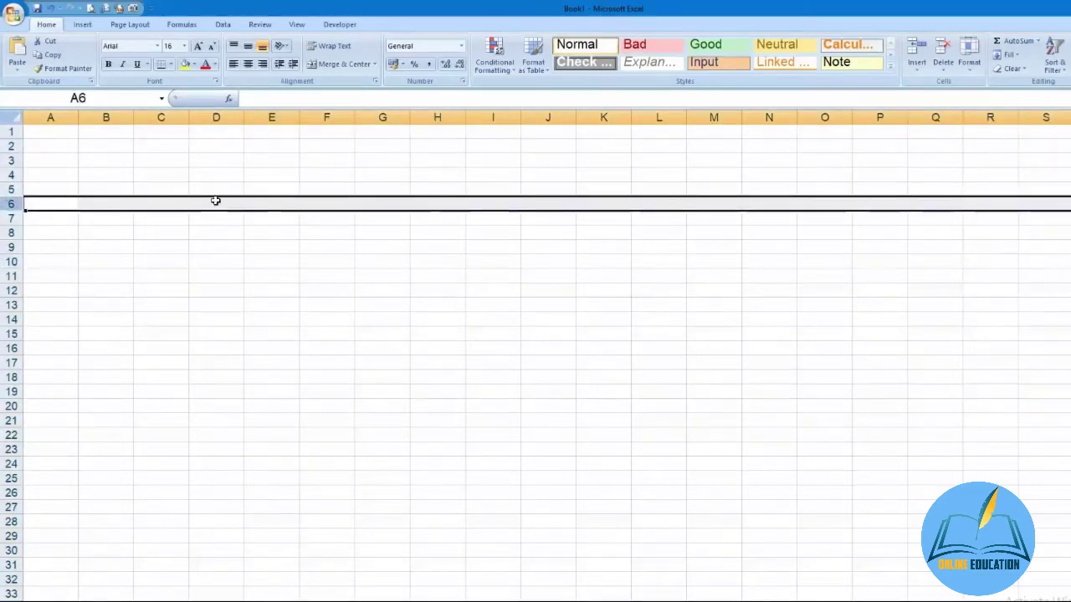
- Select column D and row 5 in turn, followed by cell D5 where they intersect
{"action": "left_click", "coordinate": [215, 111]}
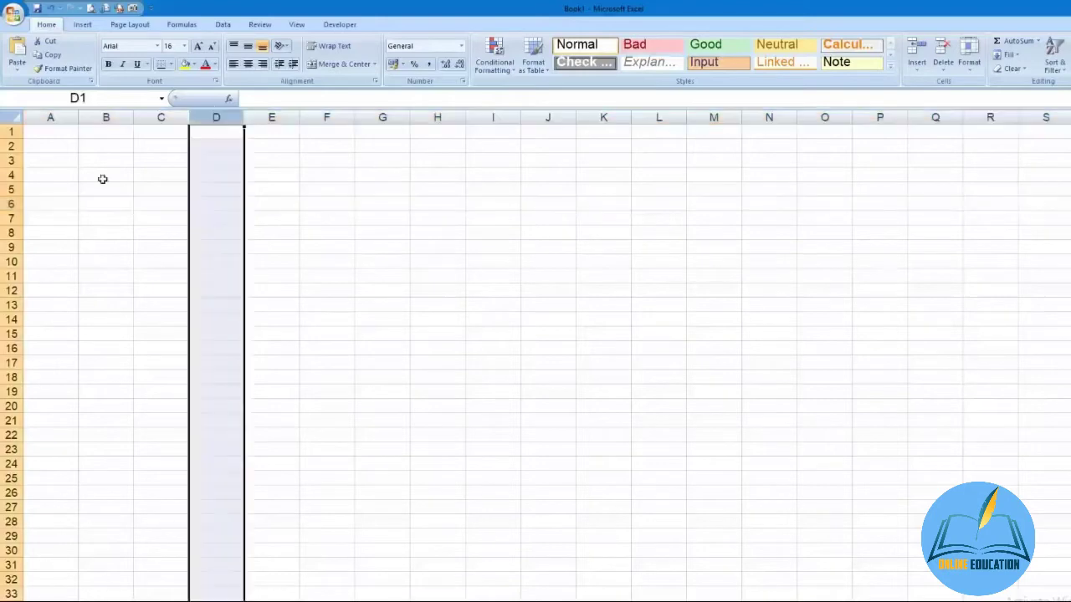
{"action": "left_click", "coordinate": [10, 190]}
{"action": "left_click", "coordinate": [192, 186]}
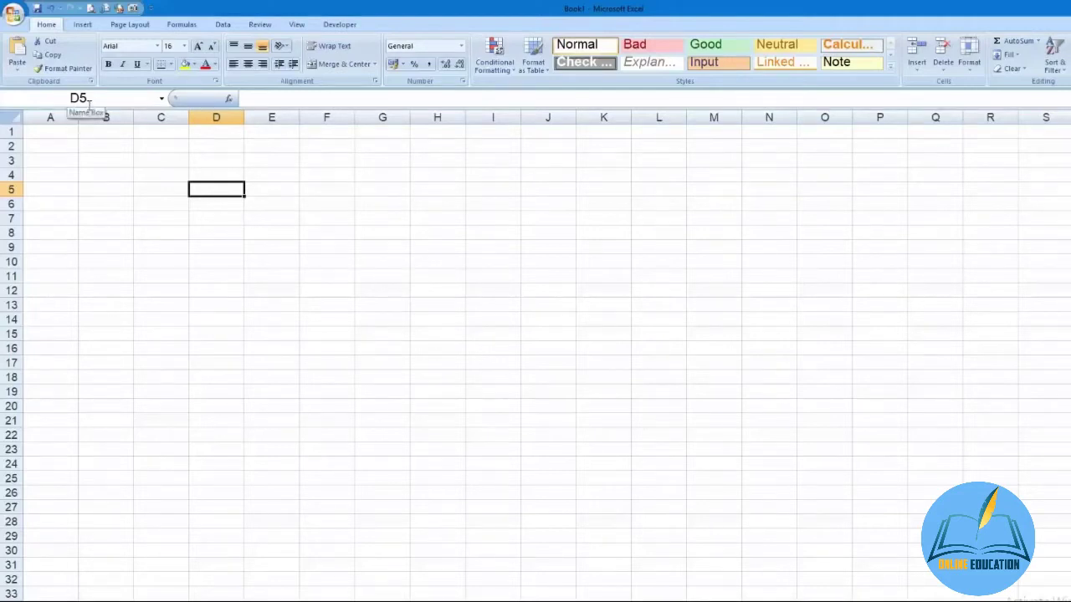
- Select single cells C5, E3, A1, C4, F6 and D7 in turn and return to A1 to examine their cell addresses
{"action": "left_click", "coordinate": [168, 188]}
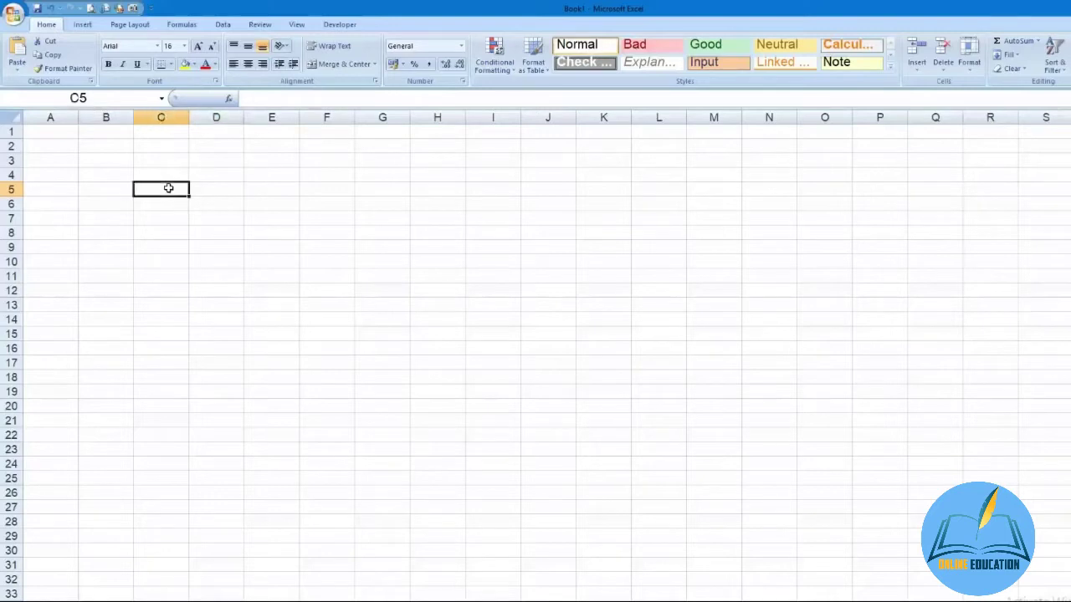
{"action": "left_click", "coordinate": [282, 160]}
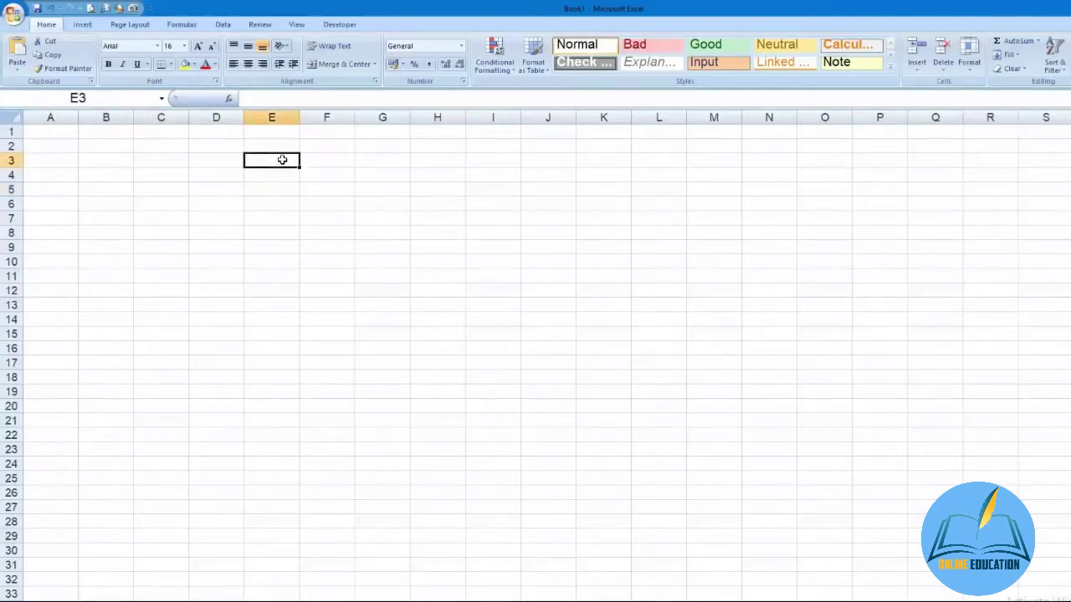
{"action": "key", "text": "ctrl+Home"}
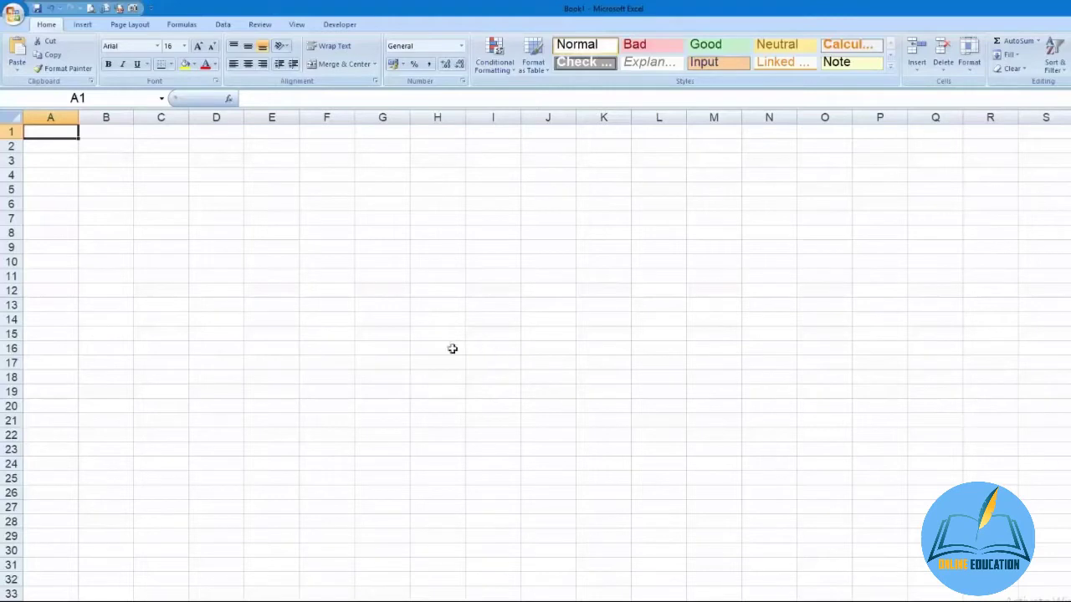
{"action": "left_click", "coordinate": [146, 179]}
{"action": "left_click", "coordinate": [325, 206]}
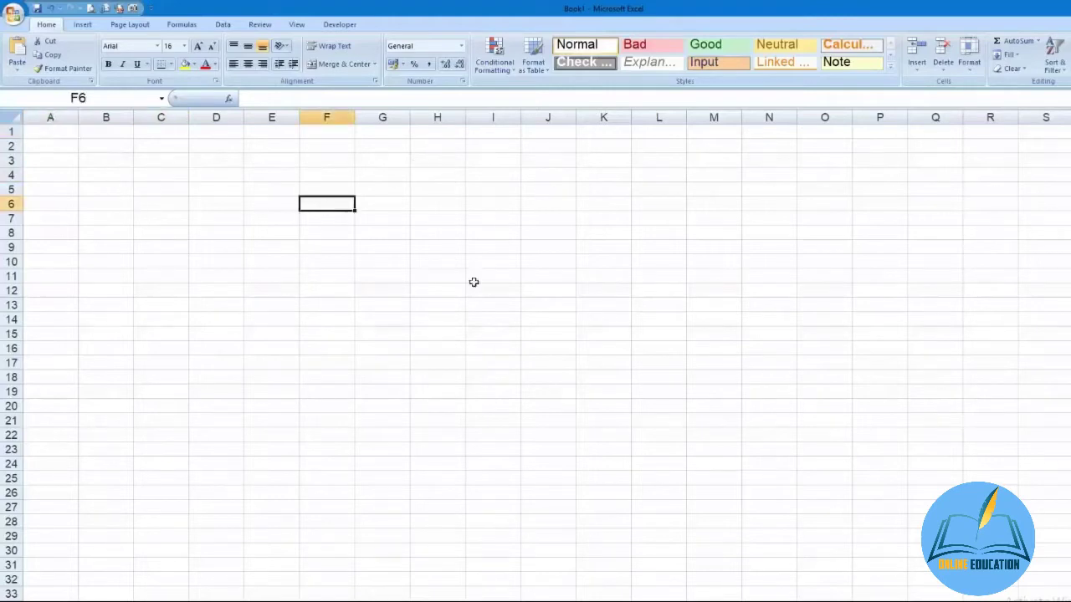
{"action": "left_click", "coordinate": [231, 215]}
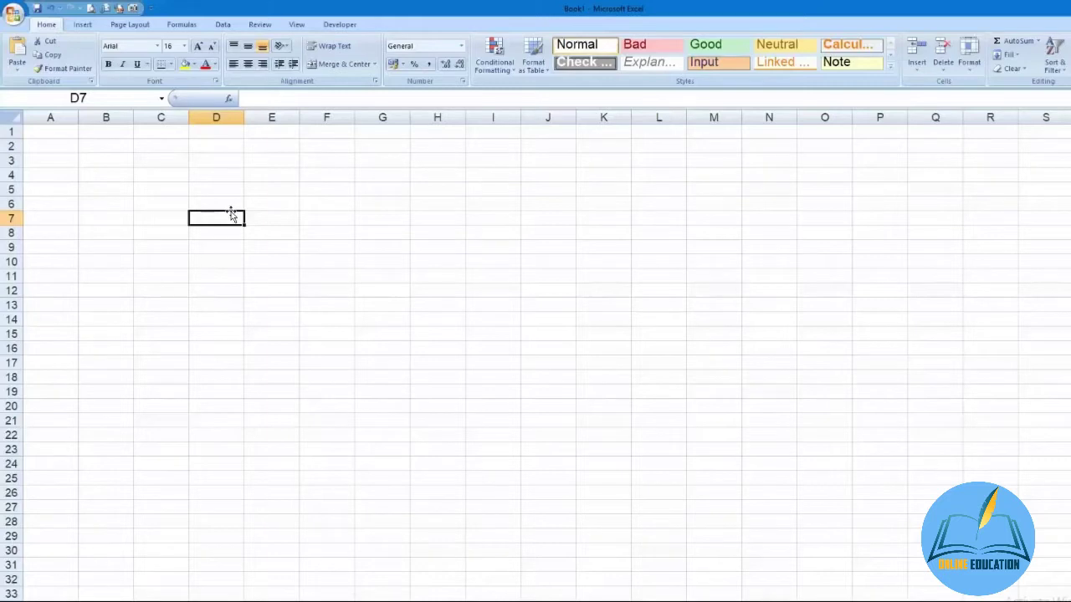
{"action": "left_click", "coordinate": [62, 134]}
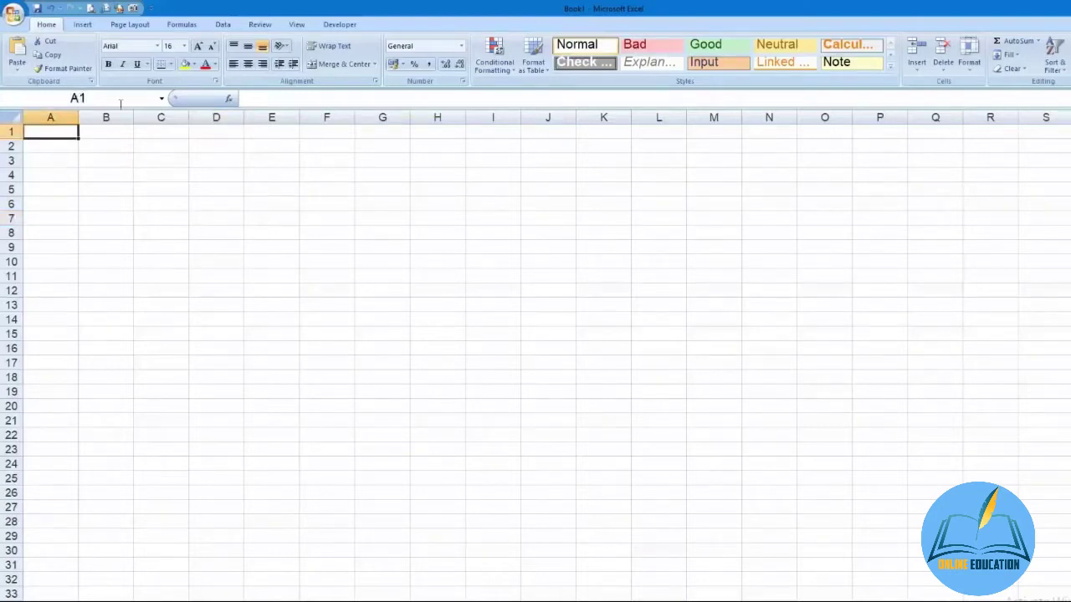
- Start an entry of 1254 in cell B2 and discard it
{"action": "left_click", "coordinate": [265, 98]}
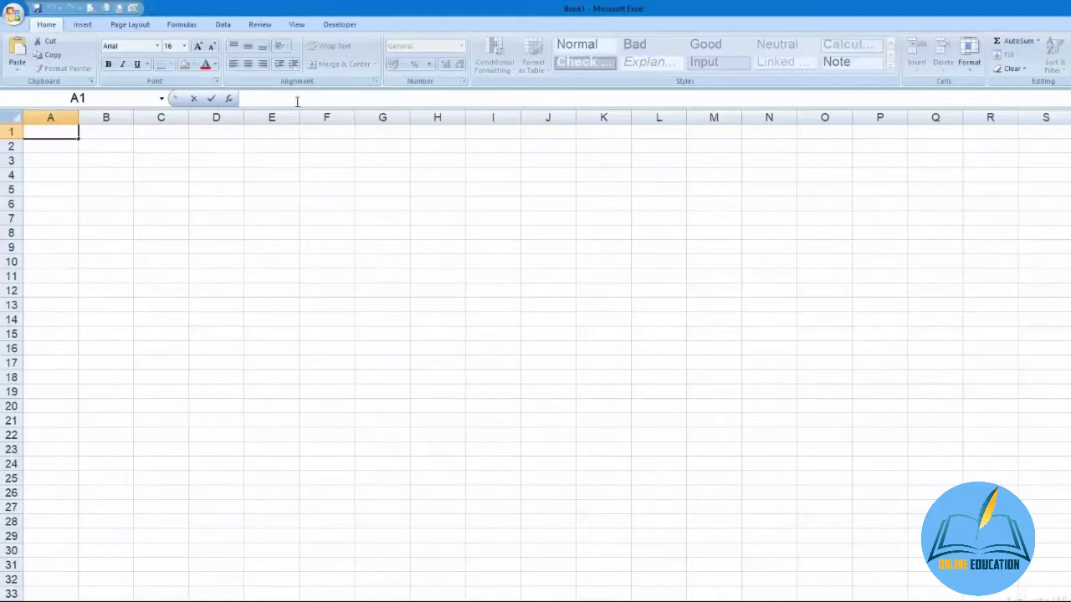
{"action": "left_click", "coordinate": [88, 145]}
{"action": "type", "text": "1254"}
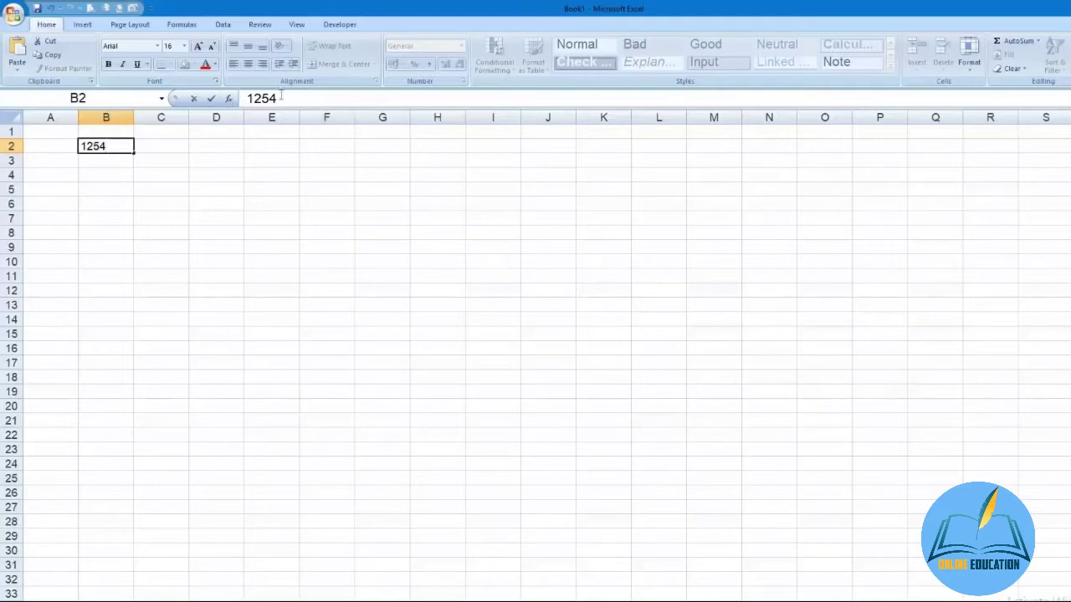
{"action": "key", "text": "Escape"}
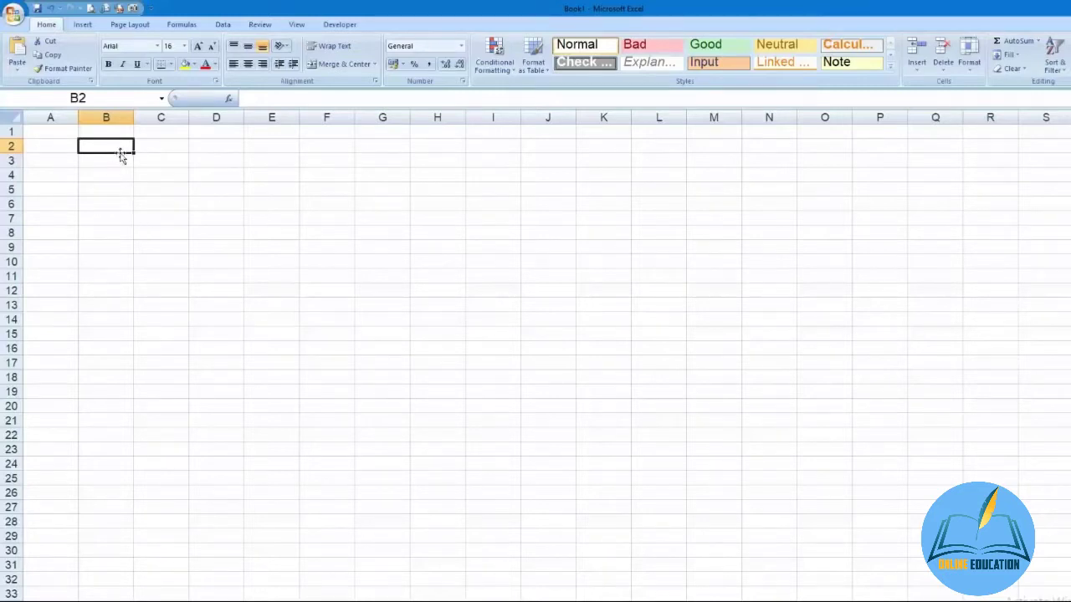
- Enter the value 25 in both cell C1 and cell C2
{"action": "left_click", "coordinate": [279, 98]}
{"action": "left_click", "coordinate": [167, 134]}
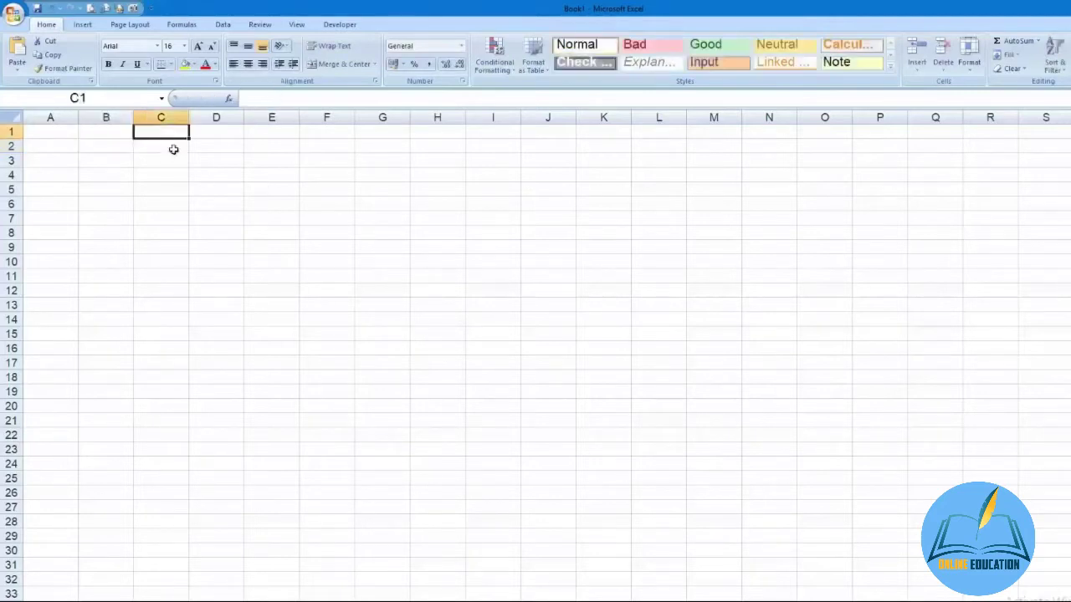
{"action": "type", "text": "25"}
{"action": "key", "text": "Return"}
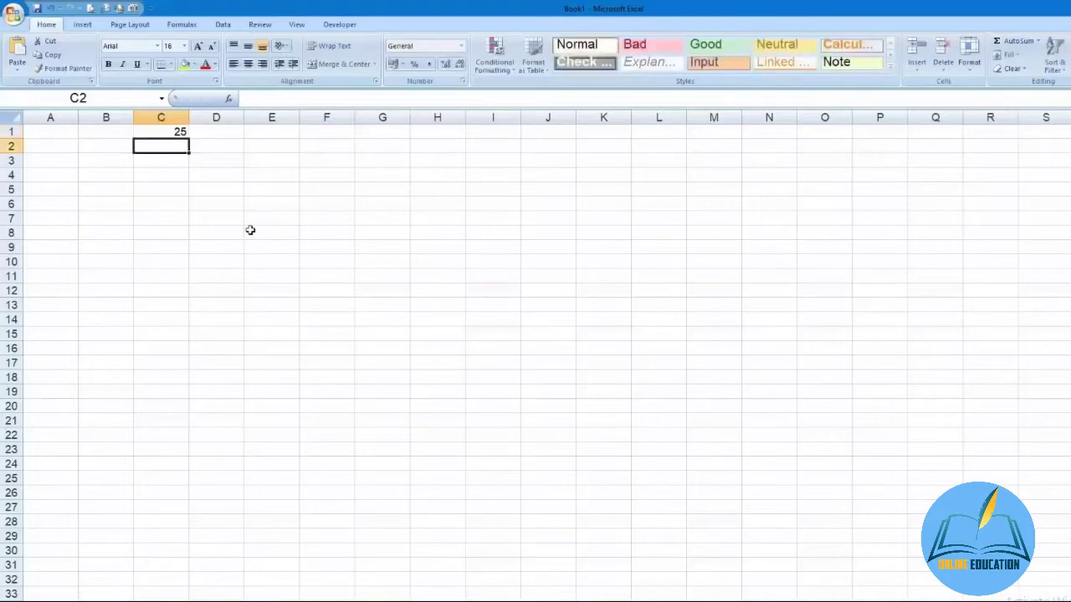
{"action": "type", "text": "25"}
{"action": "key", "text": "Return"}
- Add the two values in cell C3 with the formula =C1+C2
{"action": "type", "text": "="}
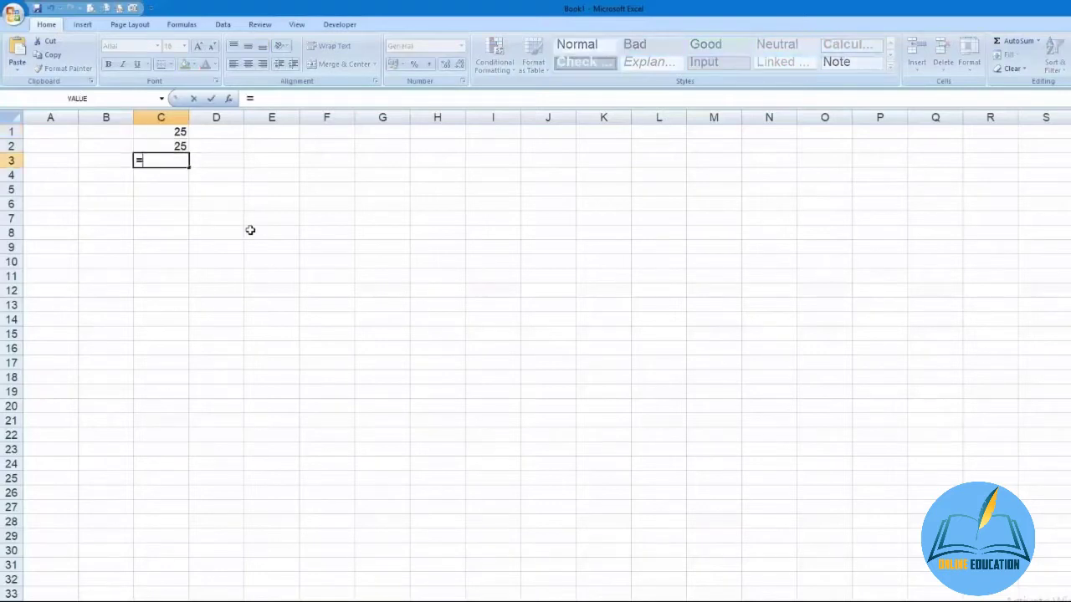
{"action": "key", "text": "Up"}
{"action": "key", "text": "Up"}
{"action": "type", "text": "+"}
{"action": "key", "text": "Up"}
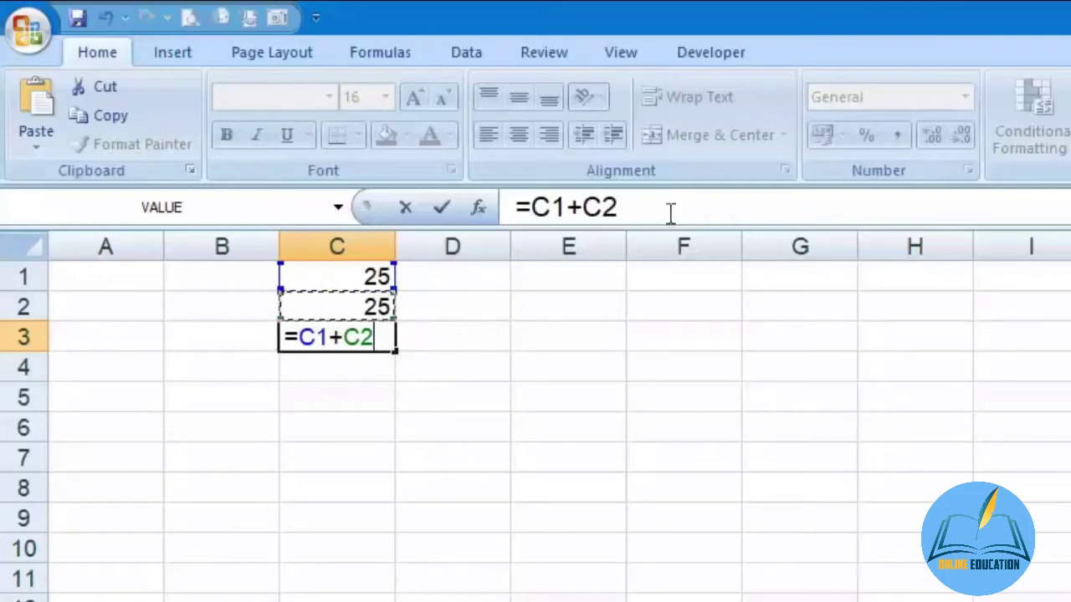
{"action": "key", "text": "Return"}
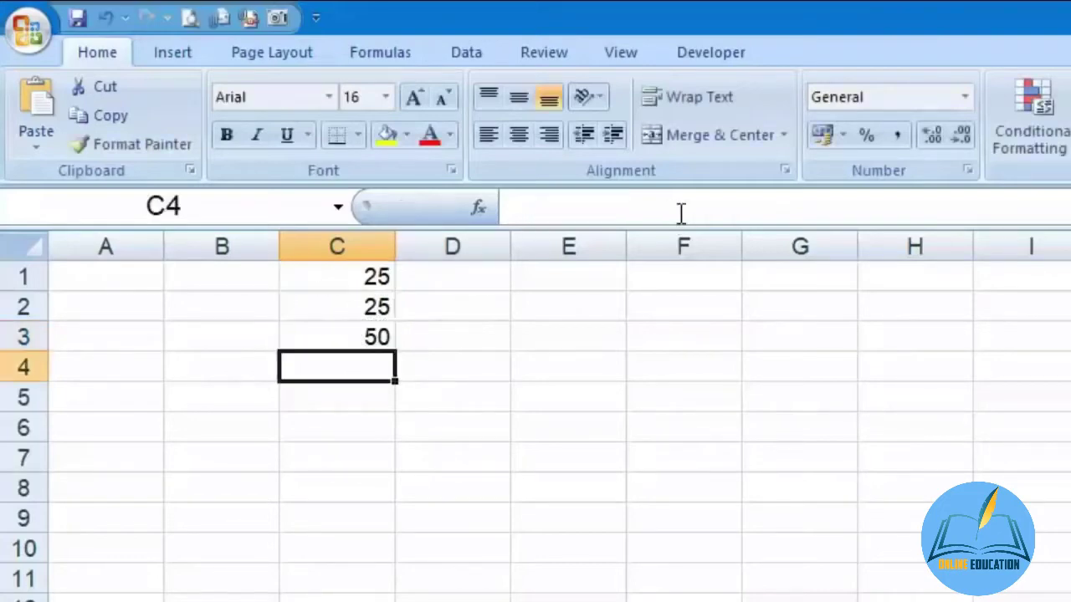
- Widen column C, try a taller height for row 3 and undo the row height change
{"action": "left_click", "coordinate": [297, 333]}
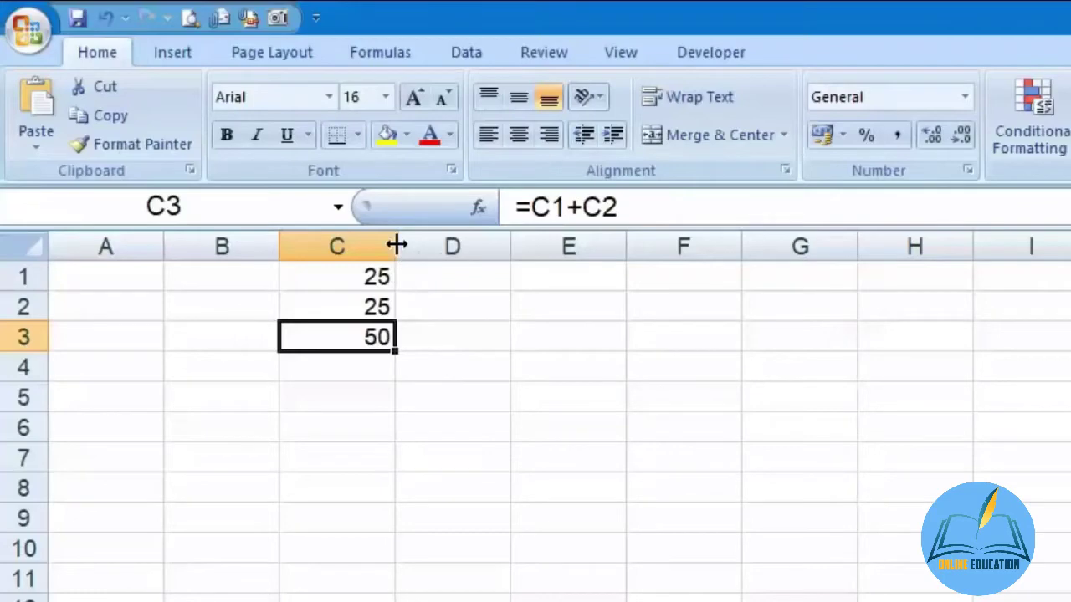
{"action": "left_click_drag", "start_coordinate": [390, 244], "coordinate": [493, 252]}
{"action": "left_click_drag", "start_coordinate": [34, 352], "coordinate": [33, 399]}
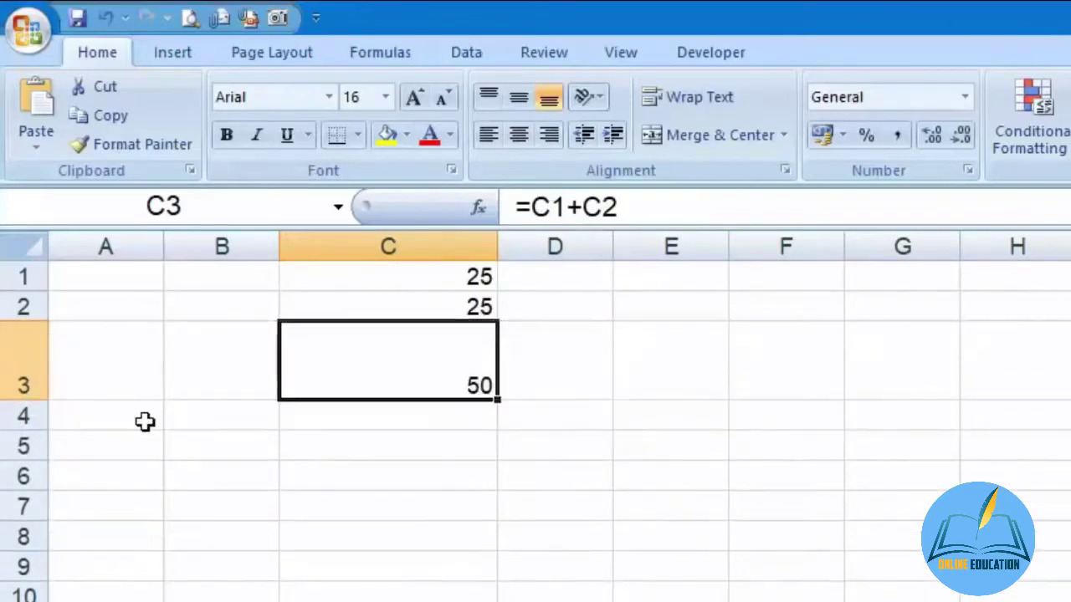
{"action": "key", "text": "ctrl+z"}
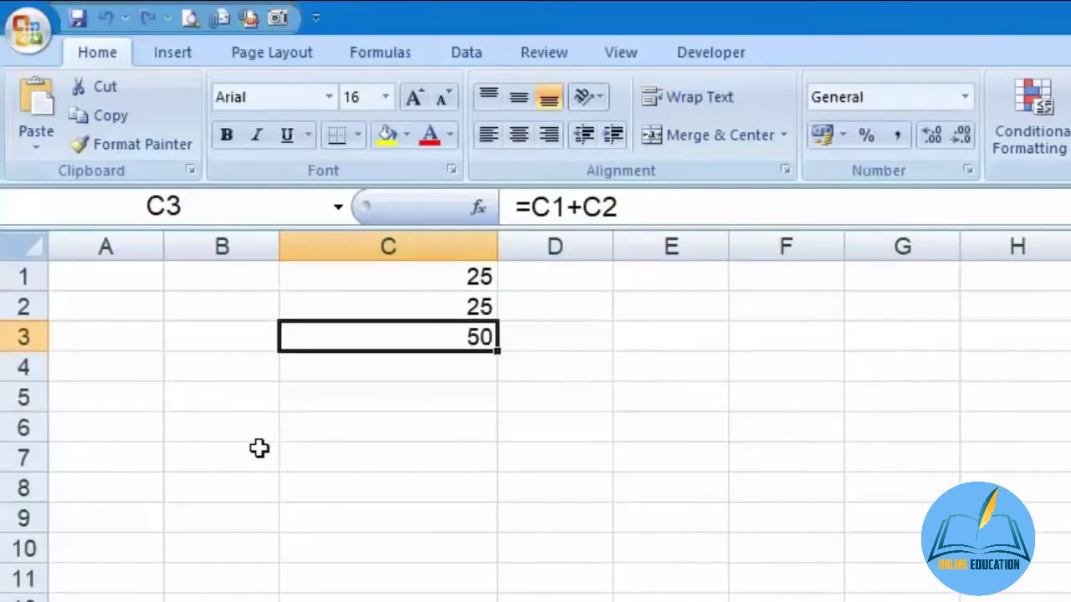
- Select columns A through G and resize them together to one uniform width slightly narrower than the default, then deselect them
{"action": "left_click_drag", "start_coordinate": [120, 234], "coordinate": [867, 234]}
{"action": "left_click_drag", "start_coordinate": [613, 242], "coordinate": [673, 242]}
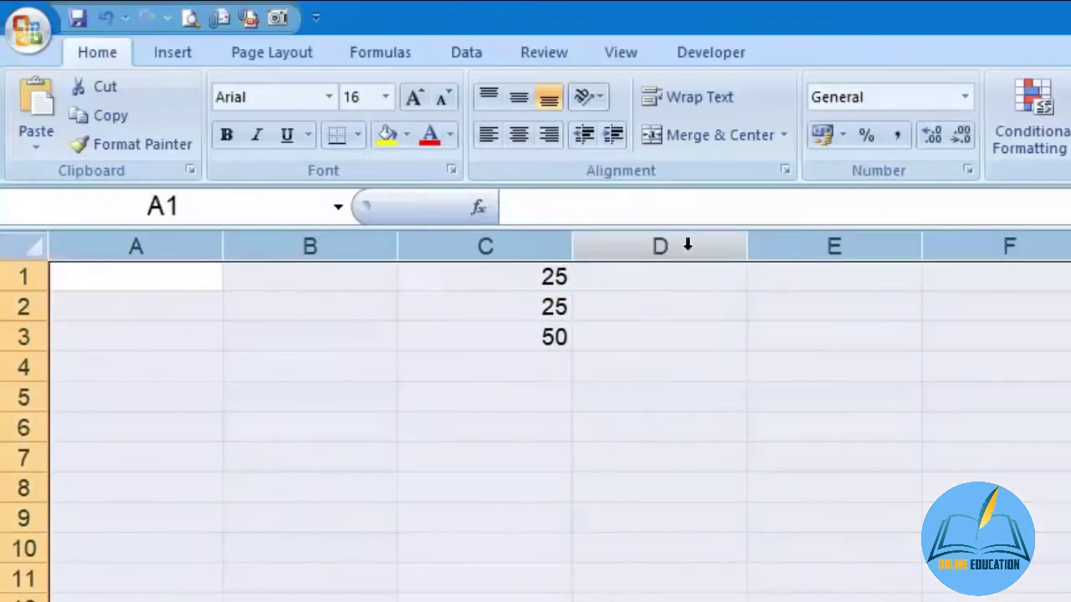
{"action": "left_click_drag", "start_coordinate": [738, 253], "coordinate": [622, 253]}
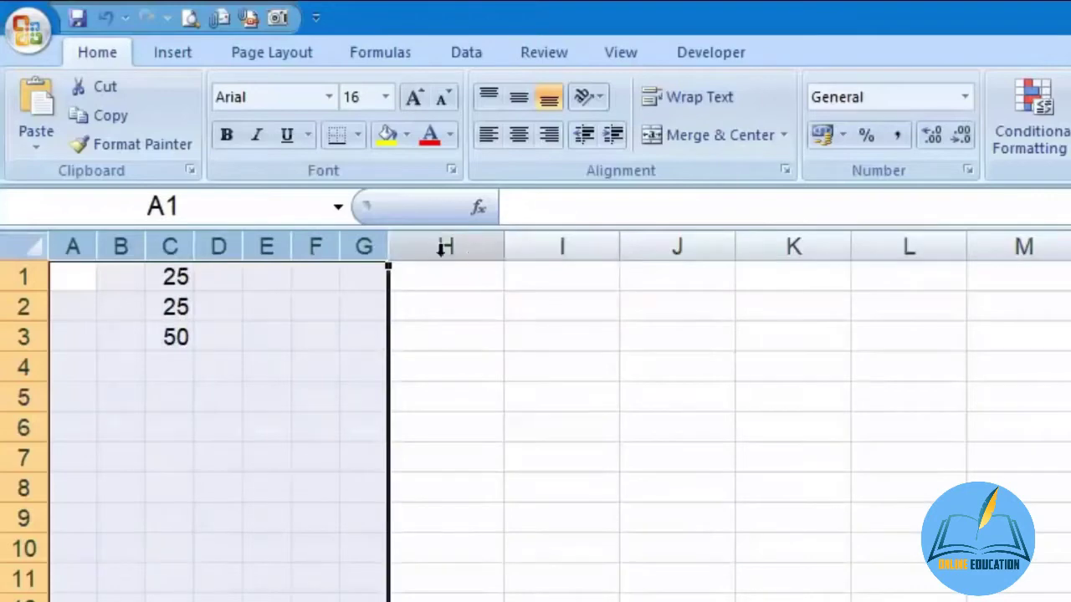
{"action": "double_click", "coordinate": [337, 249]}
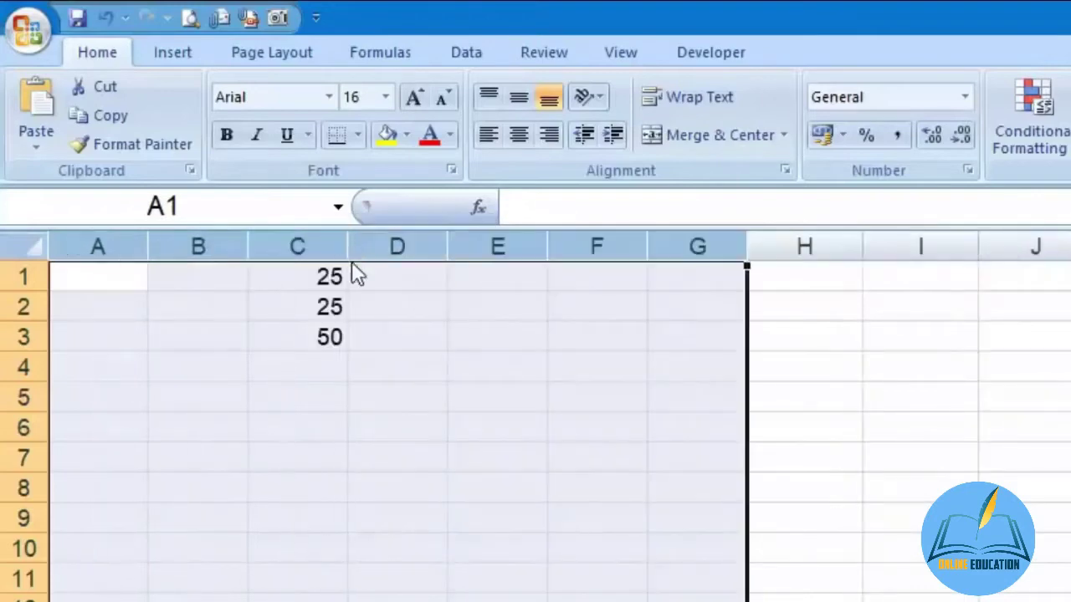
{"action": "left_click", "coordinate": [389, 460]}
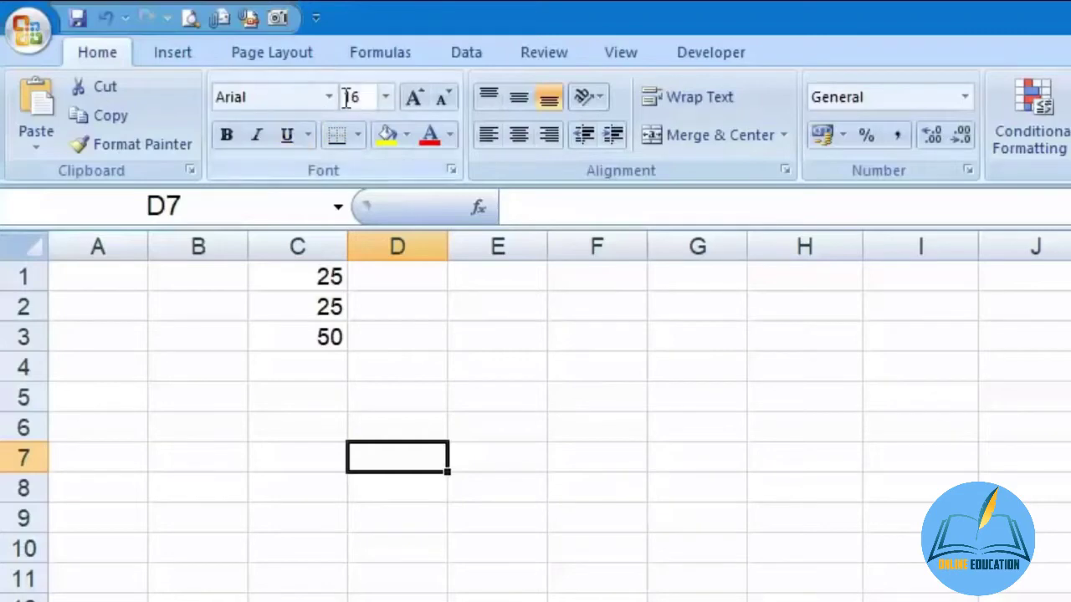
- Increase the font size of the value in cell C1 to 24
{"action": "left_click", "coordinate": [316, 299]}
{"action": "left_click", "coordinate": [316, 277]}
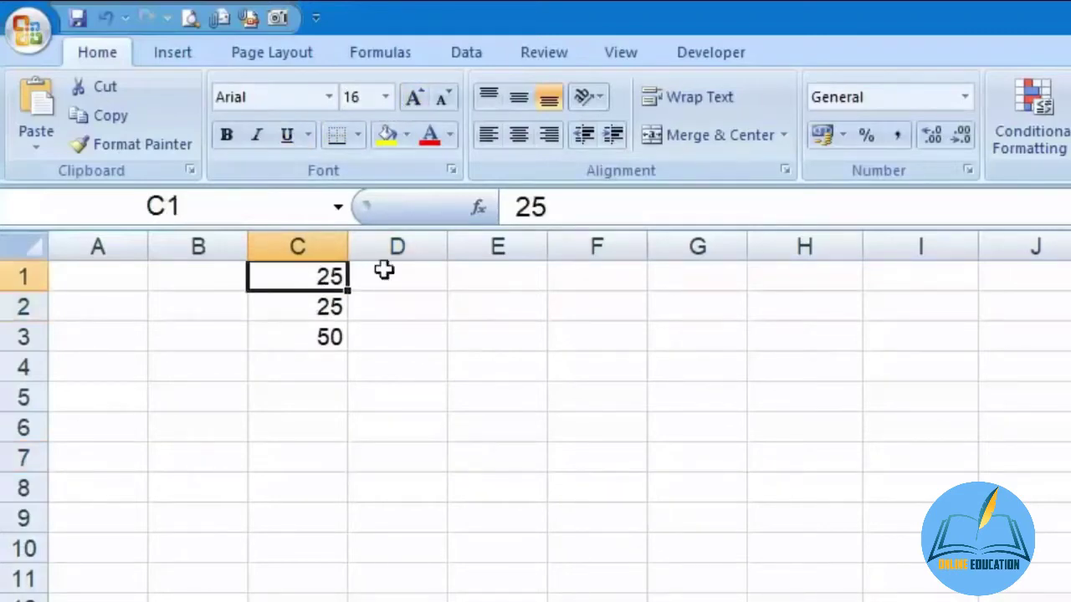
{"action": "left_click", "coordinate": [417, 99]}
{"action": "left_click", "coordinate": [416, 98]}
{"action": "left_click", "coordinate": [417, 99]}
{"action": "left_click", "coordinate": [417, 98]}
- Try the Aparajita and Arial Black fonts on cell C1 and undo both font changes
{"action": "left_click", "coordinate": [328, 99]}
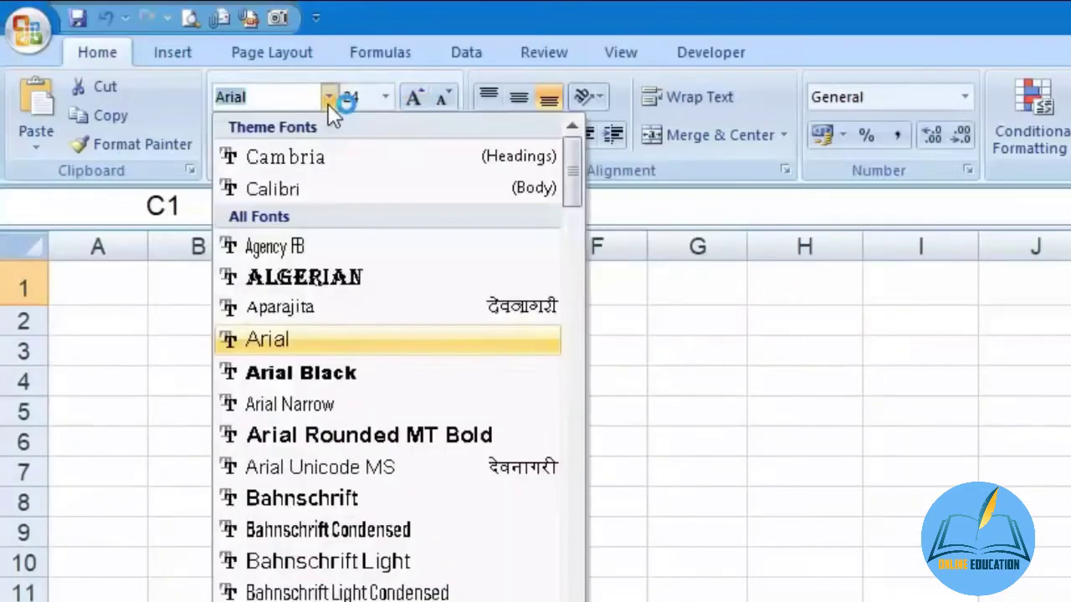
{"action": "left_click", "coordinate": [366, 301]}
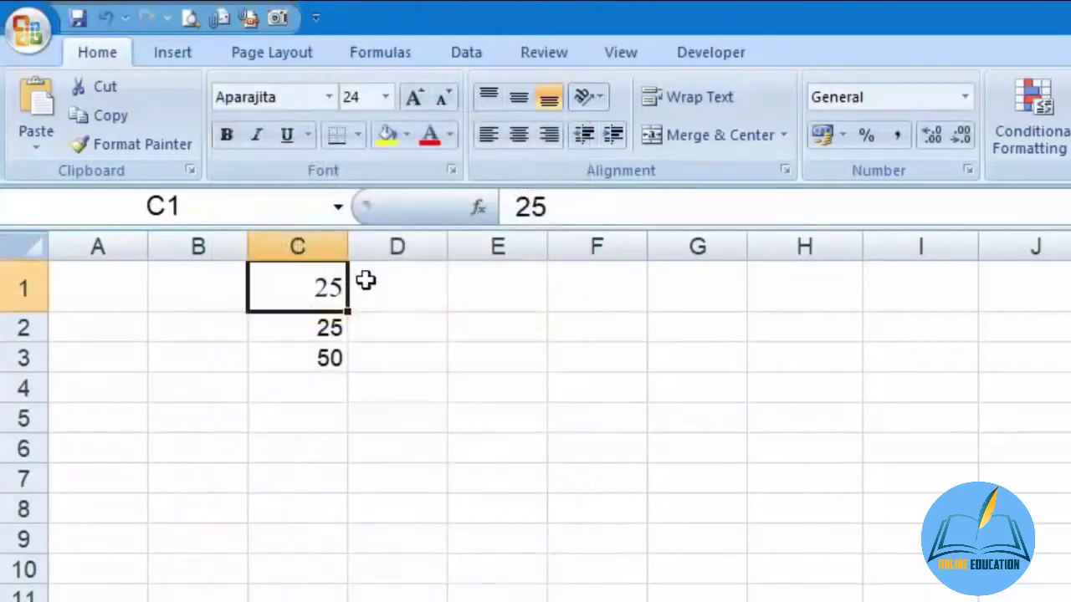
{"action": "left_click", "coordinate": [328, 97]}
{"action": "left_click", "coordinate": [340, 377]}
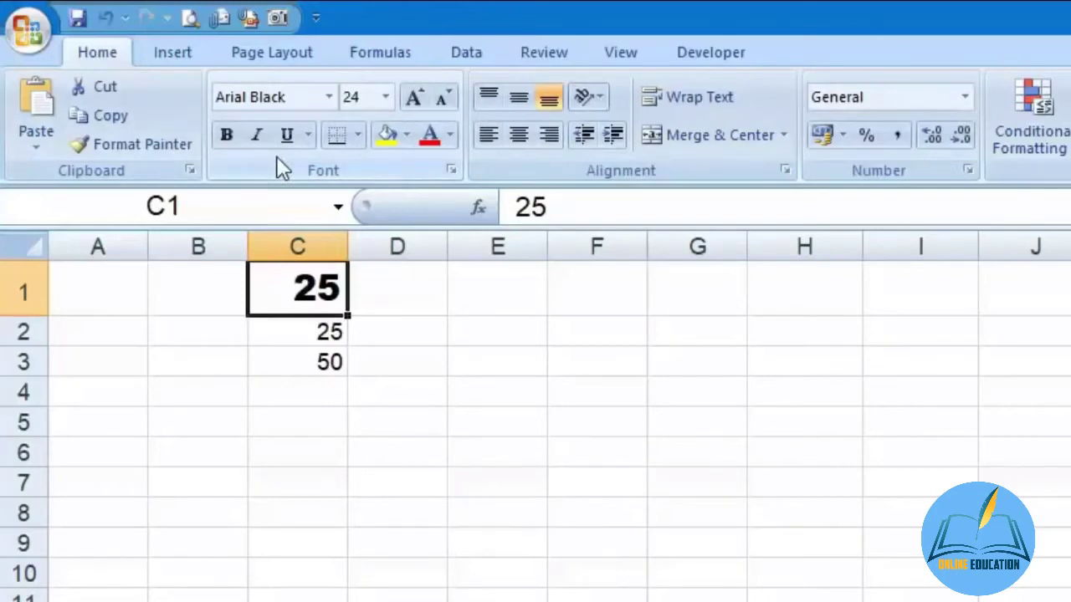
{"action": "key", "text": "ctrl+z"}
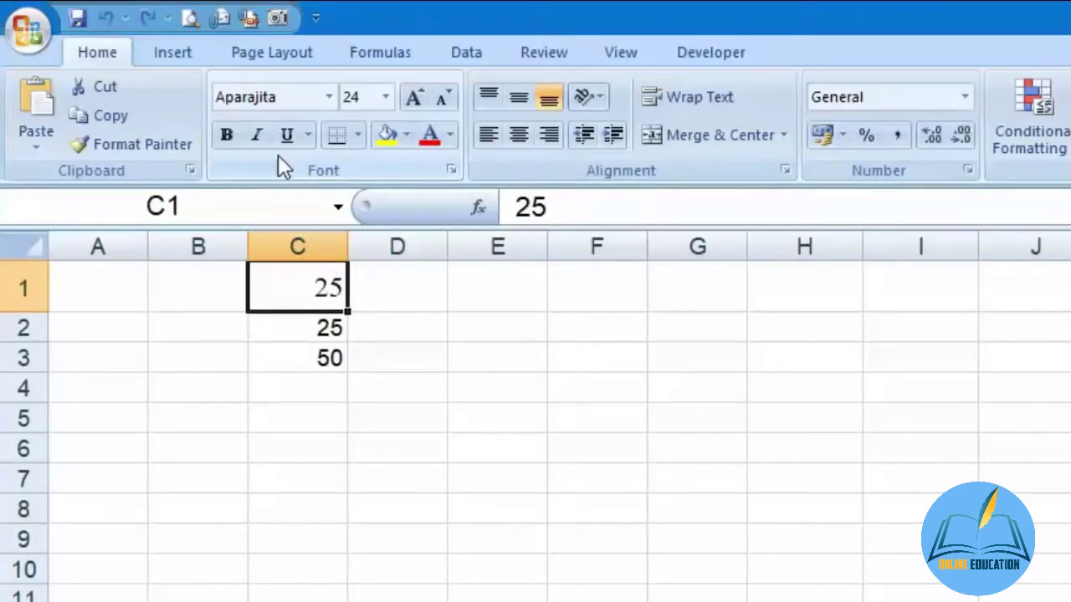
{"action": "key", "text": "ctrl+z"}
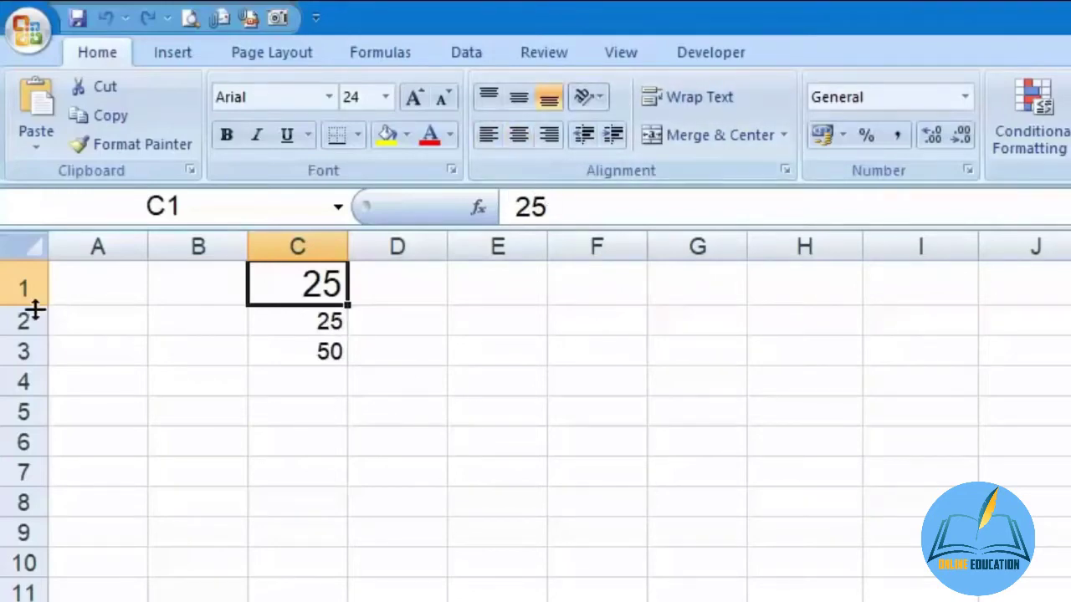
- Enlarge cell C1 by making row 1 taller and column C wider, and align its value vertically to the middle
{"action": "left_click_drag", "start_coordinate": [35, 310], "coordinate": [42, 404]}
{"action": "left_click_drag", "start_coordinate": [348, 246], "coordinate": [573, 267]}
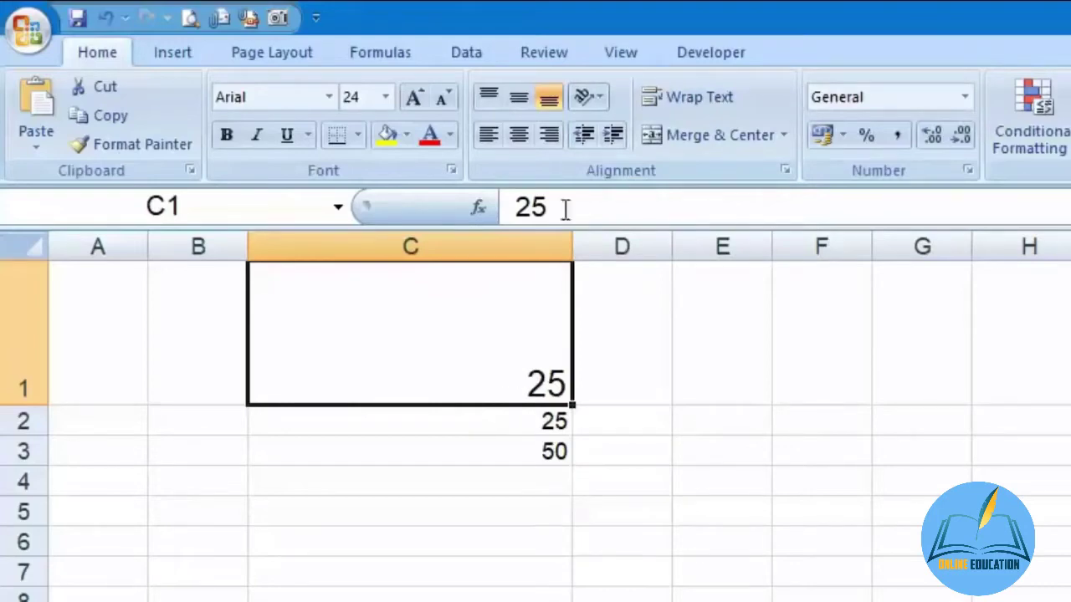
{"action": "left_click", "coordinate": [518, 100]}
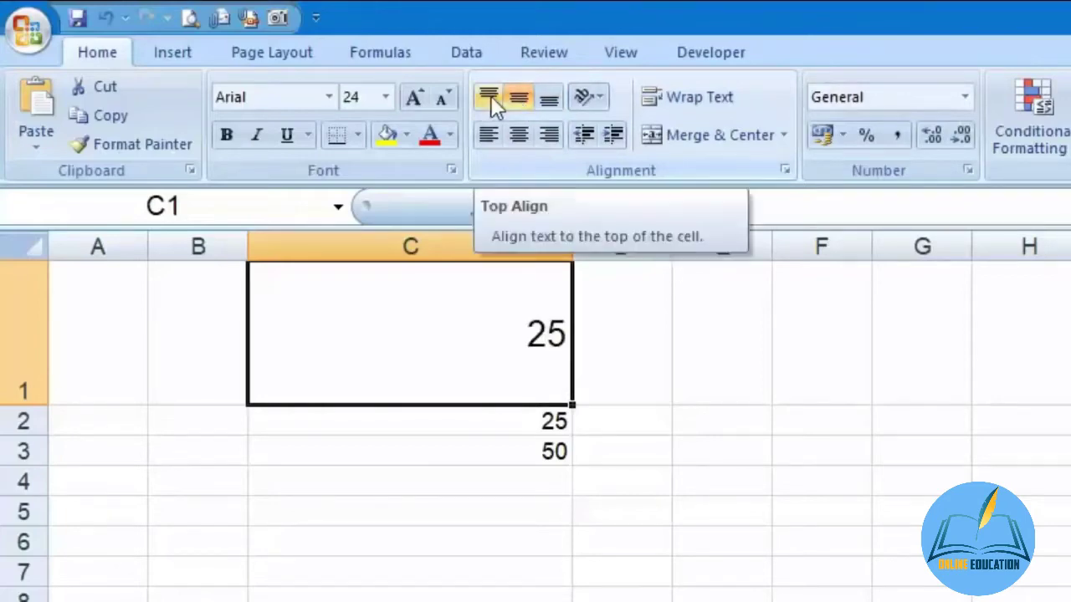
- Try top alignment on the value in cell C1 and center it both horizontally and vertically
{"action": "left_click", "coordinate": [490, 97]}
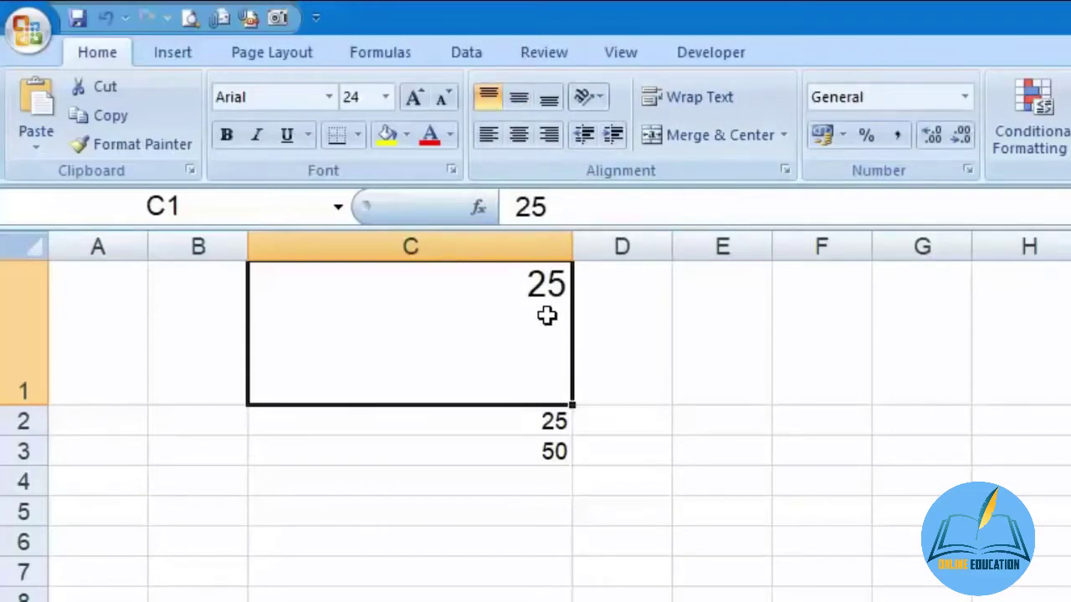
{"action": "left_click", "coordinate": [526, 136]}
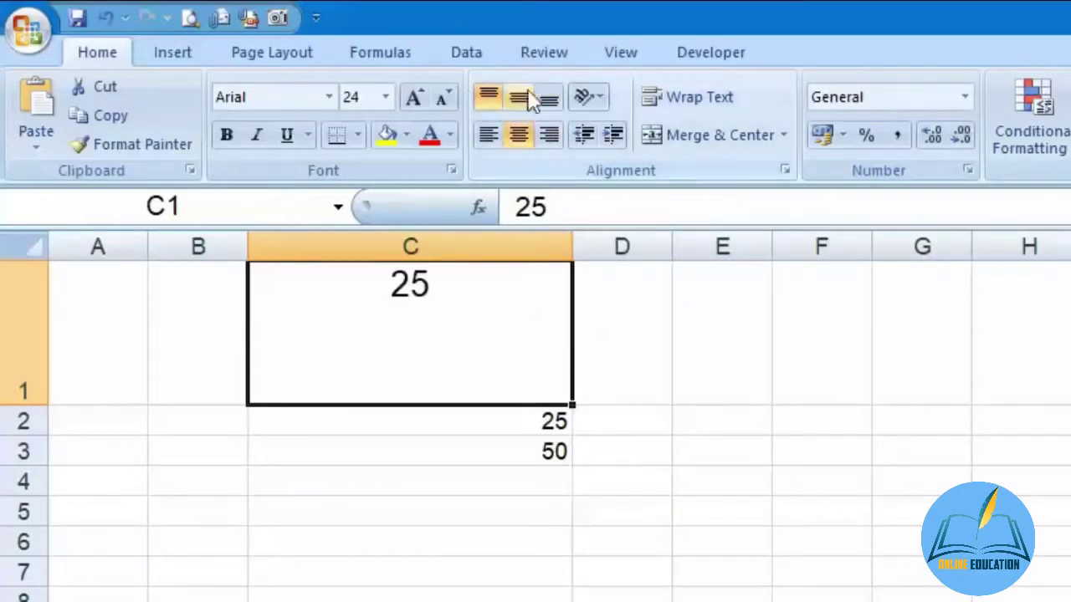
{"action": "left_click", "coordinate": [523, 98]}
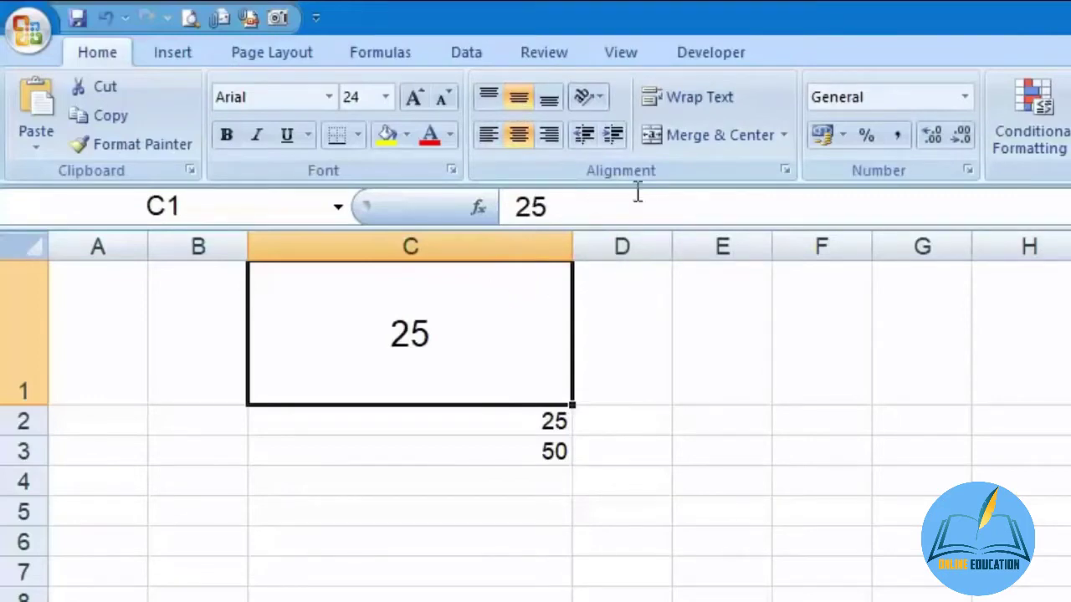
- Try the Rotate Text Up and Rotate Text Down orientations on the value in cell C1
{"action": "left_click", "coordinate": [598, 95]}
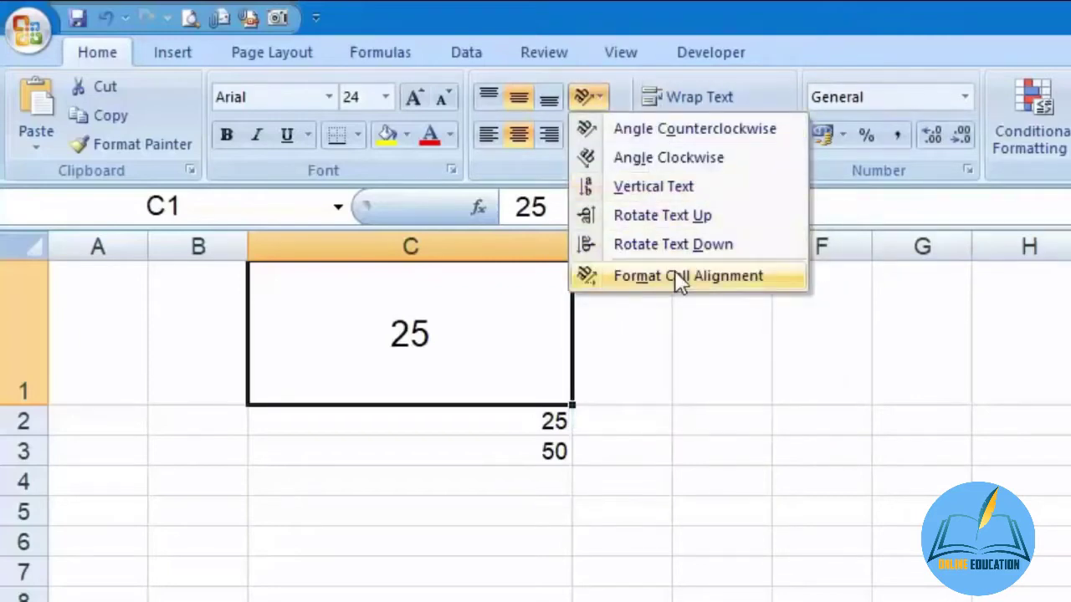
{"action": "left_click", "coordinate": [686, 215]}
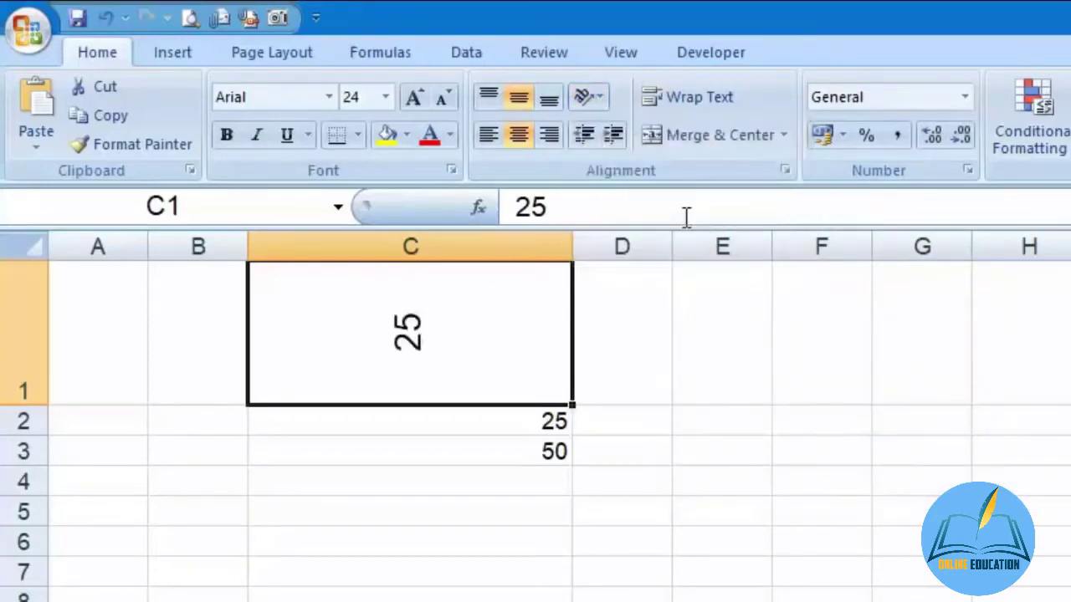
{"action": "left_click", "coordinate": [589, 98]}
{"action": "left_click", "coordinate": [717, 244]}
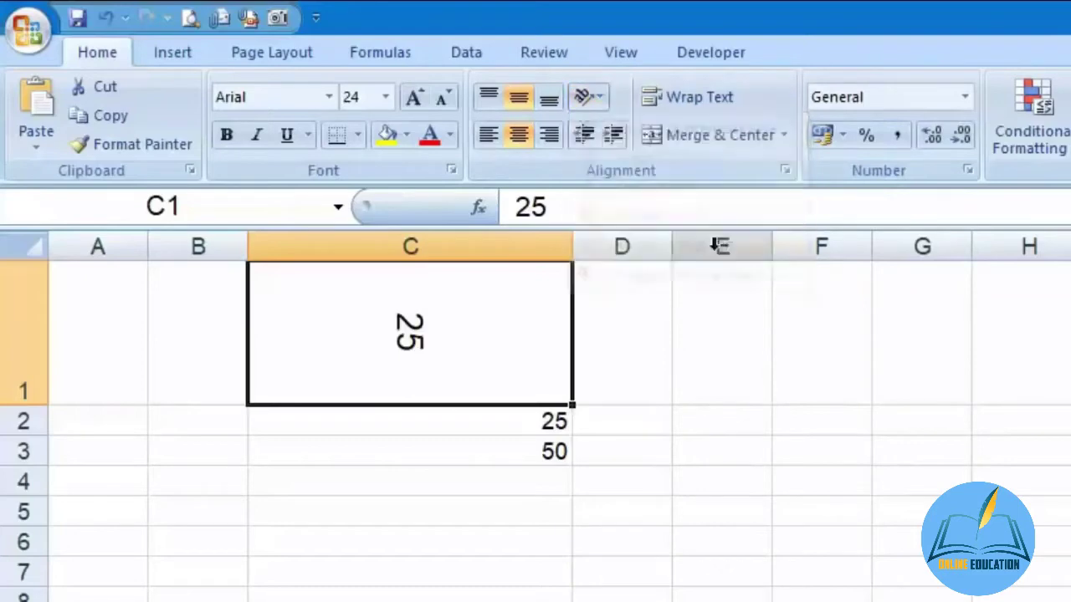
- Set the text orientation of cell C1 to 50 degrees in the cell alignment settings
{"action": "left_click", "coordinate": [588, 97]}
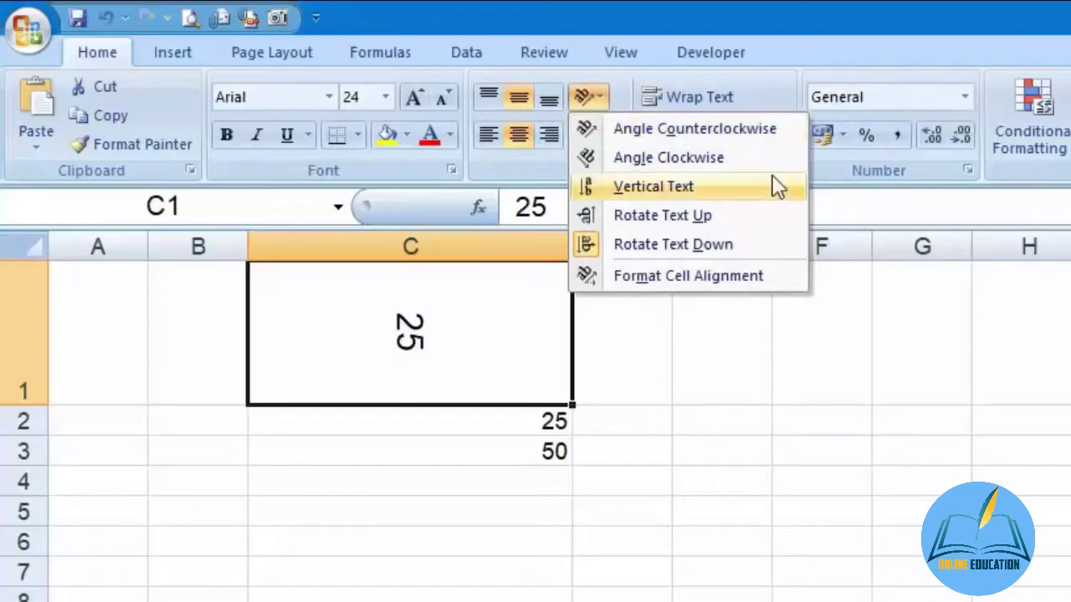
{"action": "left_click", "coordinate": [757, 277]}
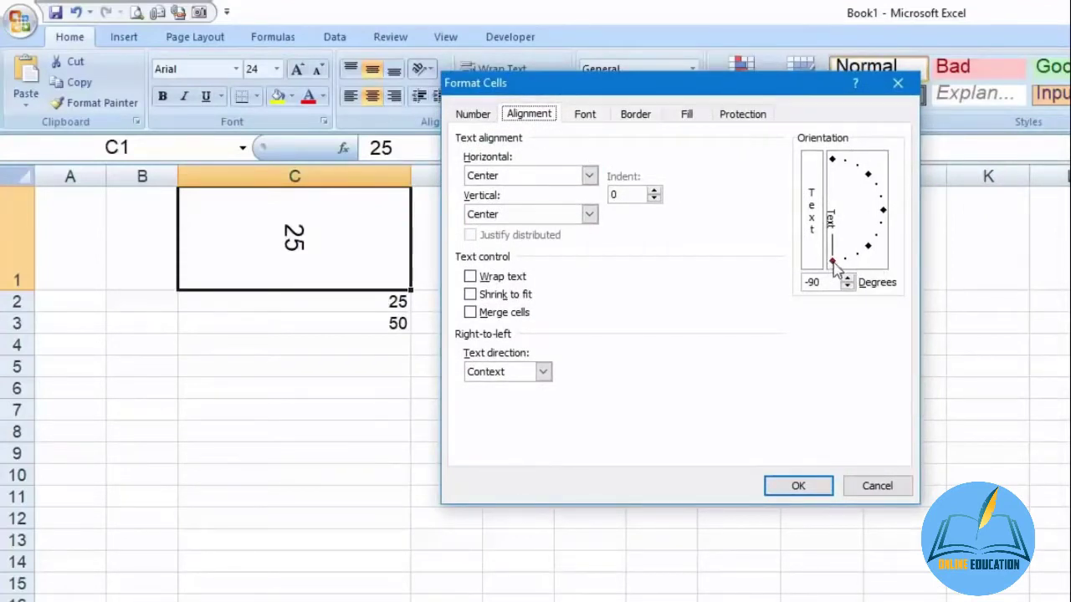
{"action": "left_click_drag", "start_coordinate": [833, 264], "coordinate": [878, 169]}
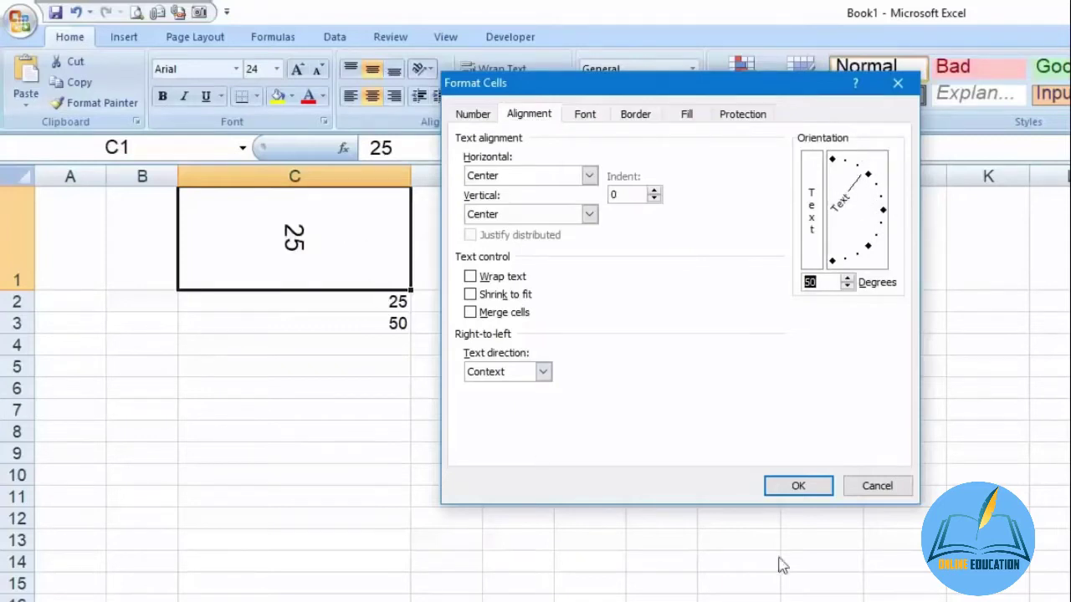
{"action": "left_click", "coordinate": [794, 484]}
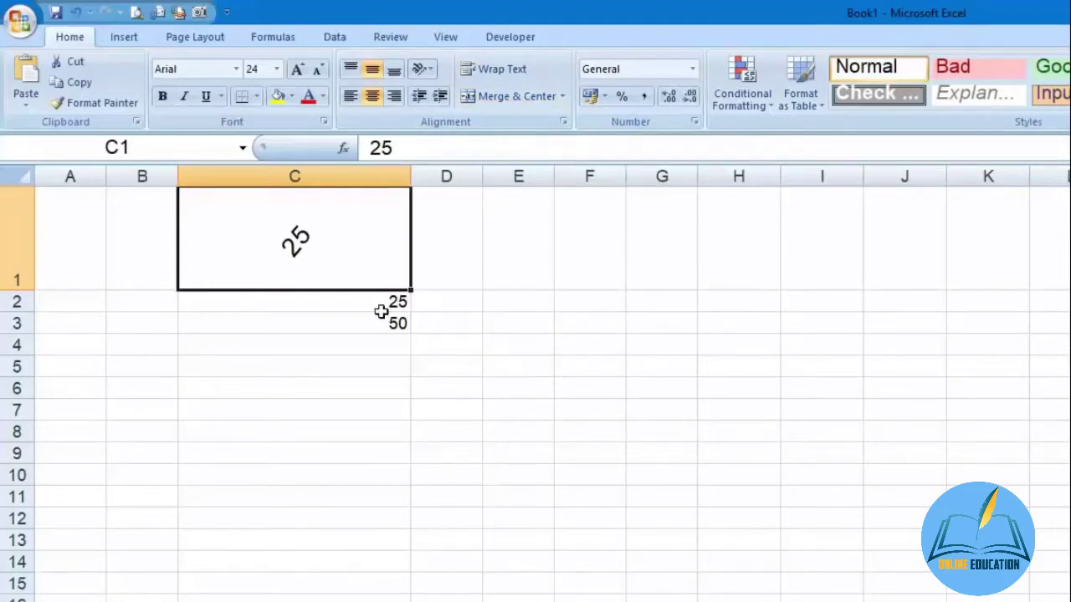
- Fill the contents of cells C2:C3 one column across into D2:D3
{"action": "left_click_drag", "start_coordinate": [382, 304], "coordinate": [480, 338]}
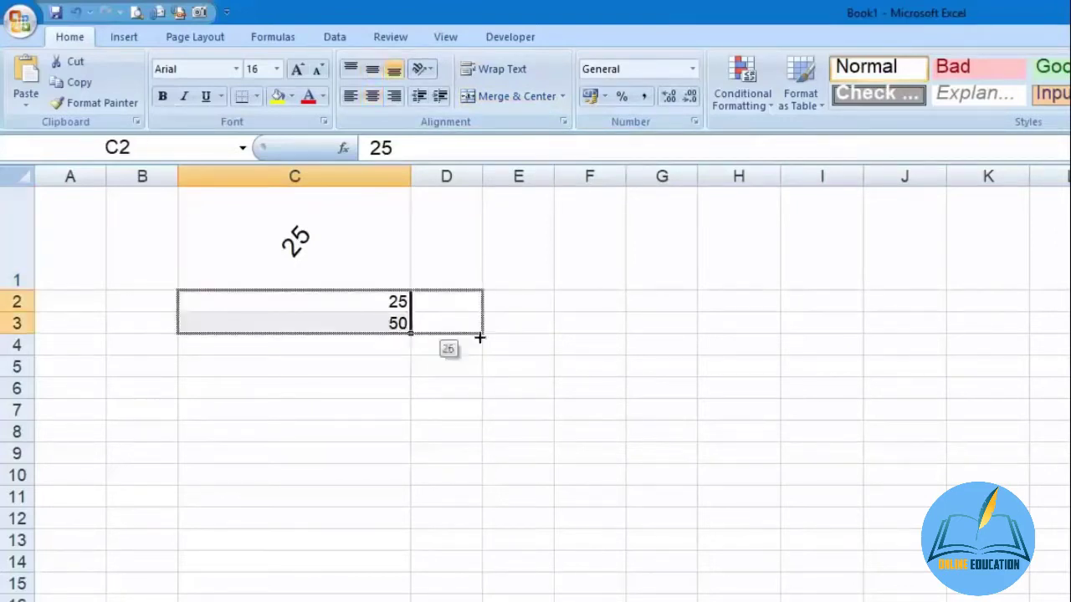
{"action": "left_click", "coordinate": [488, 451]}
- Return the text orientation of cell C1 to horizontal through the cell alignment settings
{"action": "left_click", "coordinate": [368, 235]}
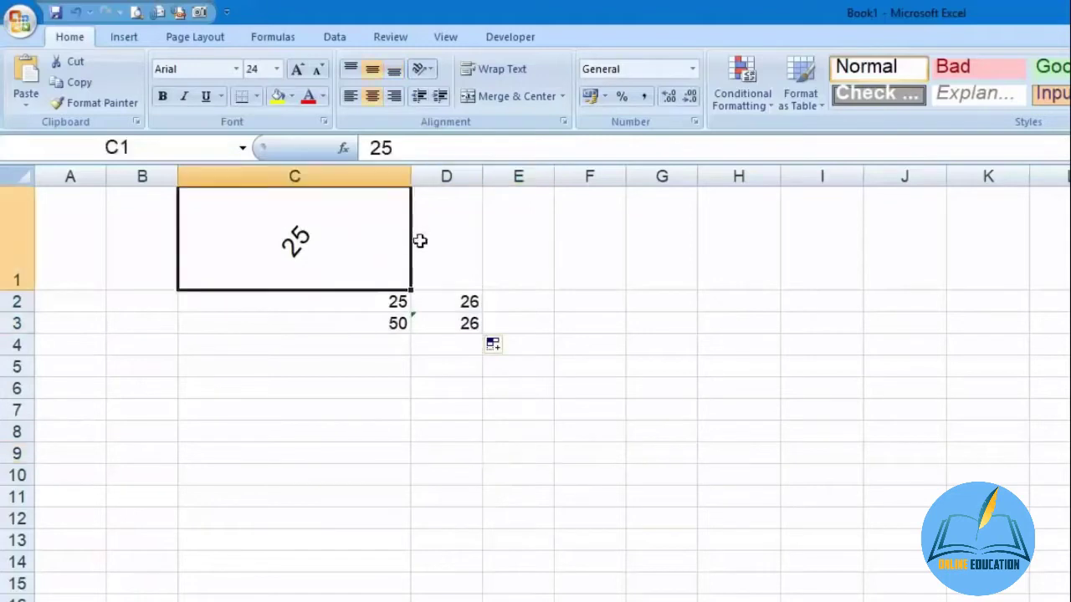
{"action": "left_click", "coordinate": [422, 68]}
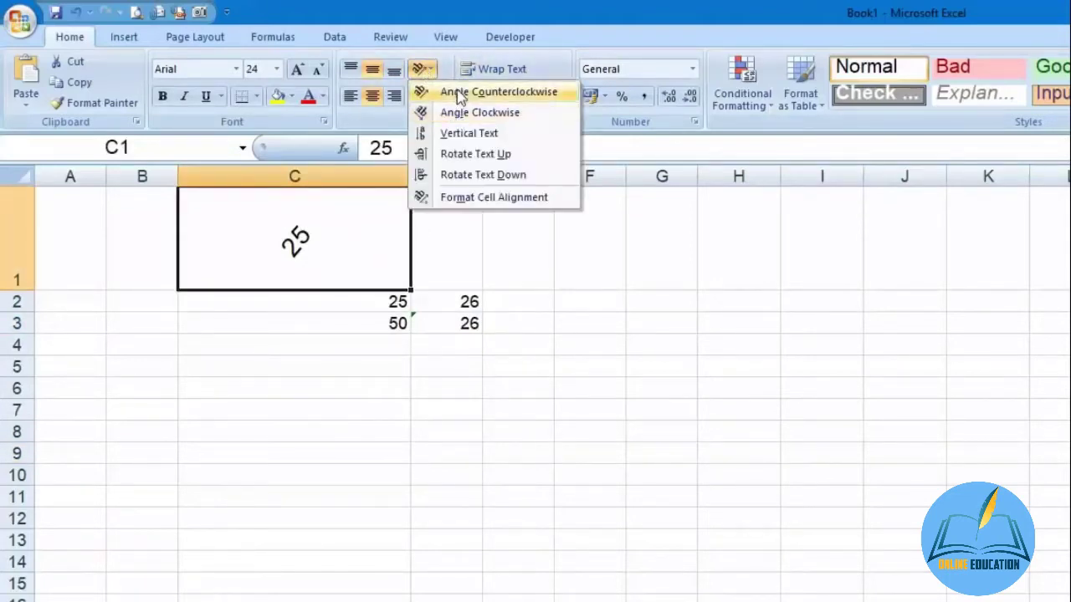
{"action": "left_click", "coordinate": [470, 198]}
{"action": "left_click_drag", "start_coordinate": [864, 181], "coordinate": [885, 217]}
{"action": "left_click", "coordinate": [811, 486]}
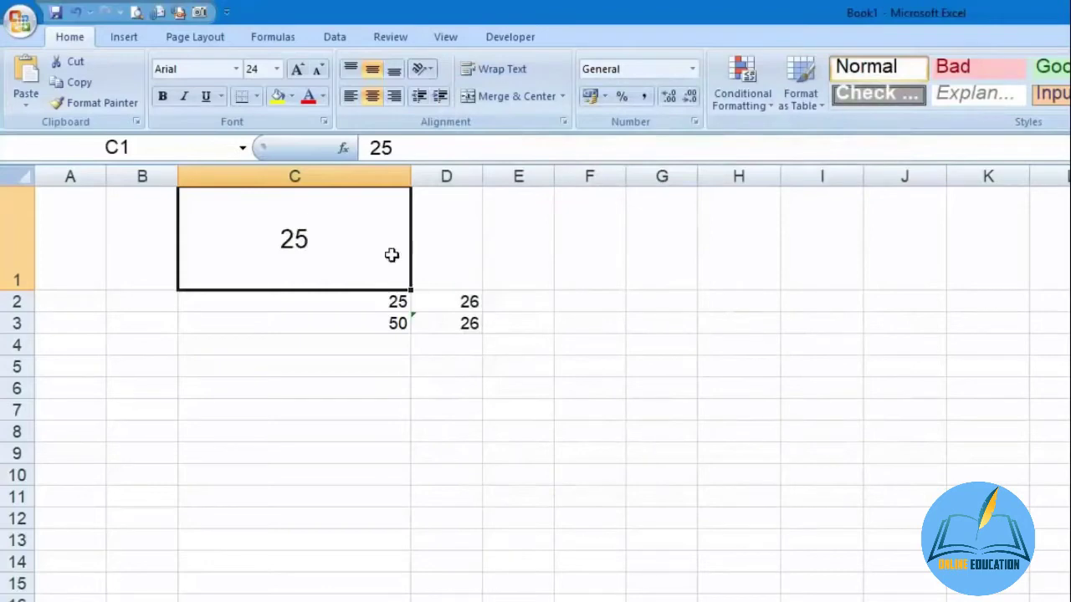
- Merge and center cells C1 and D1, and check the merge by selecting nearby cells and the merged cell
{"action": "left_click", "coordinate": [428, 172]}
{"action": "left_click_drag", "start_coordinate": [333, 234], "coordinate": [453, 207]}
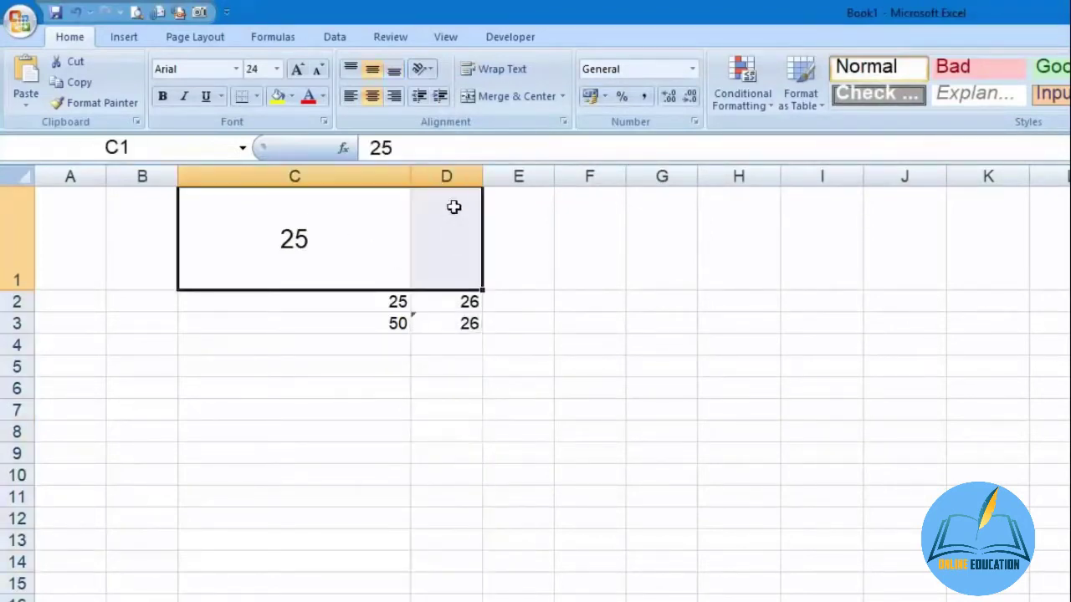
{"action": "left_click", "coordinate": [516, 96]}
{"action": "left_click", "coordinate": [568, 430]}
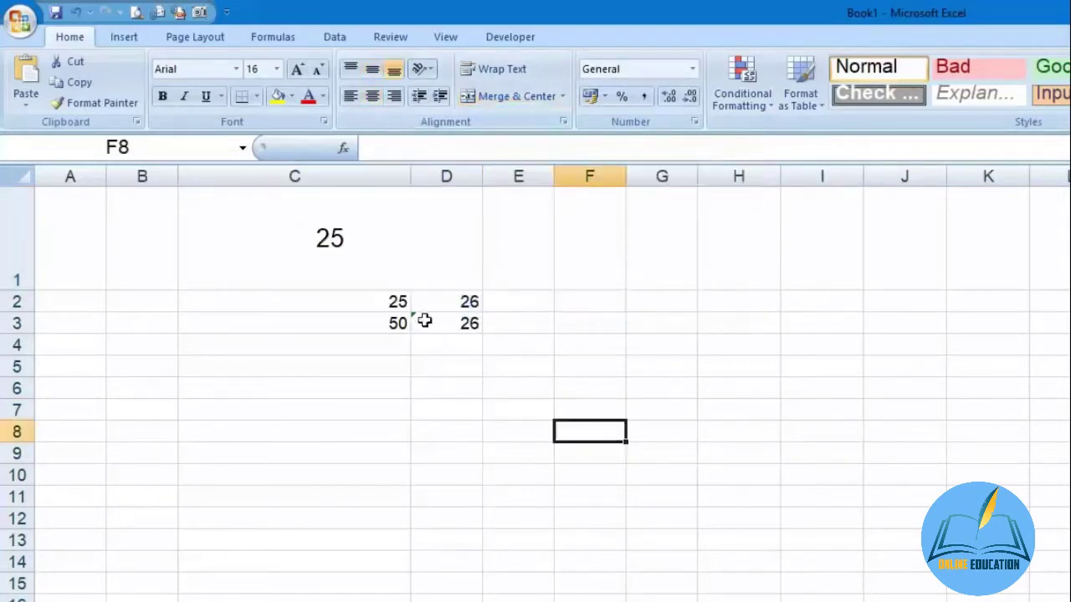
{"action": "left_click", "coordinate": [361, 297]}
{"action": "left_click", "coordinate": [458, 256]}
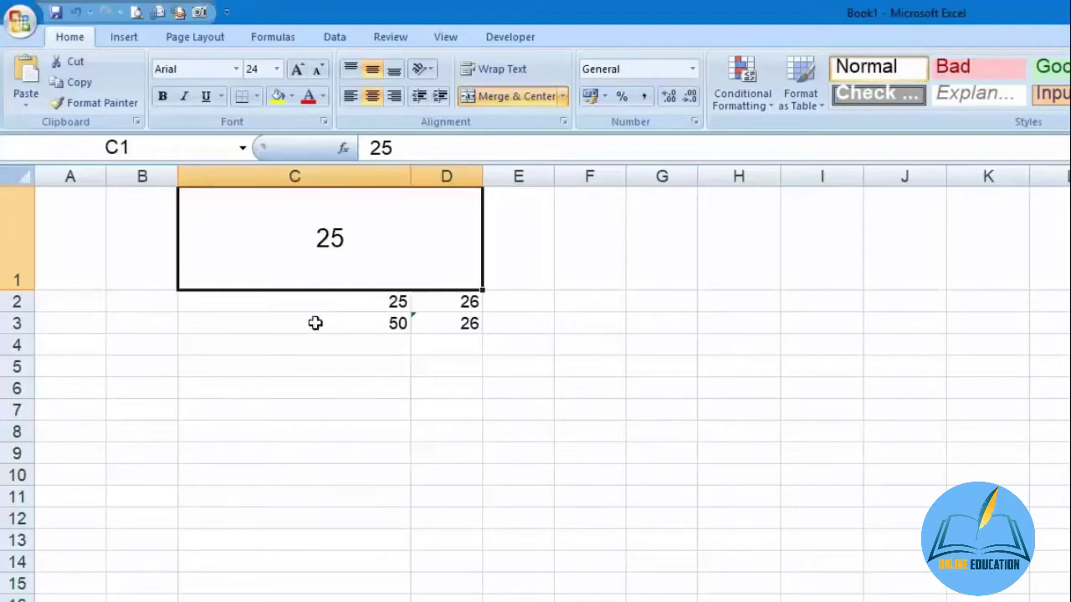
- Merge and center the empty cells B2 and B3
{"action": "left_click_drag", "start_coordinate": [136, 306], "coordinate": [140, 323]}
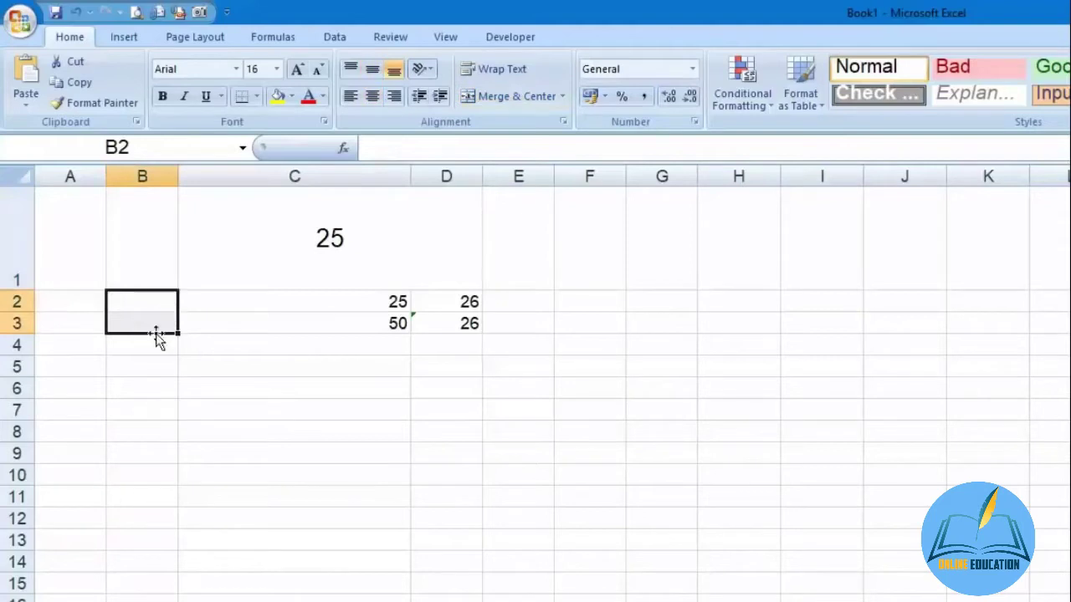
{"action": "left_click", "coordinate": [506, 97]}
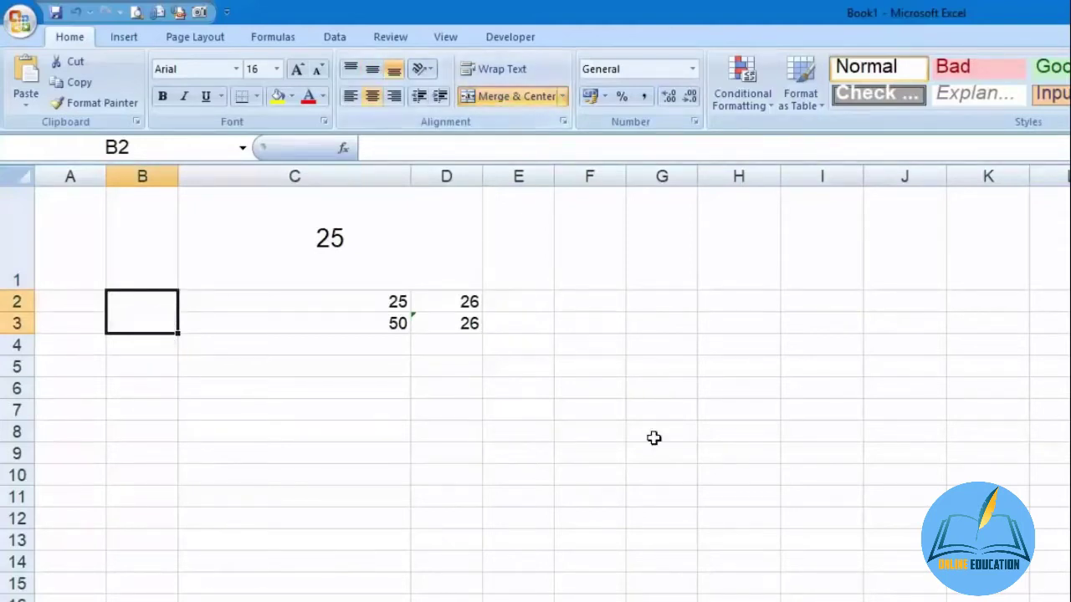
{"action": "left_click", "coordinate": [191, 386]}
{"action": "left_click", "coordinate": [151, 323]}
- Apply a bottom border to the range B1:D11 and deselect the range
{"action": "left_click_drag", "start_coordinate": [134, 221], "coordinate": [456, 498]}
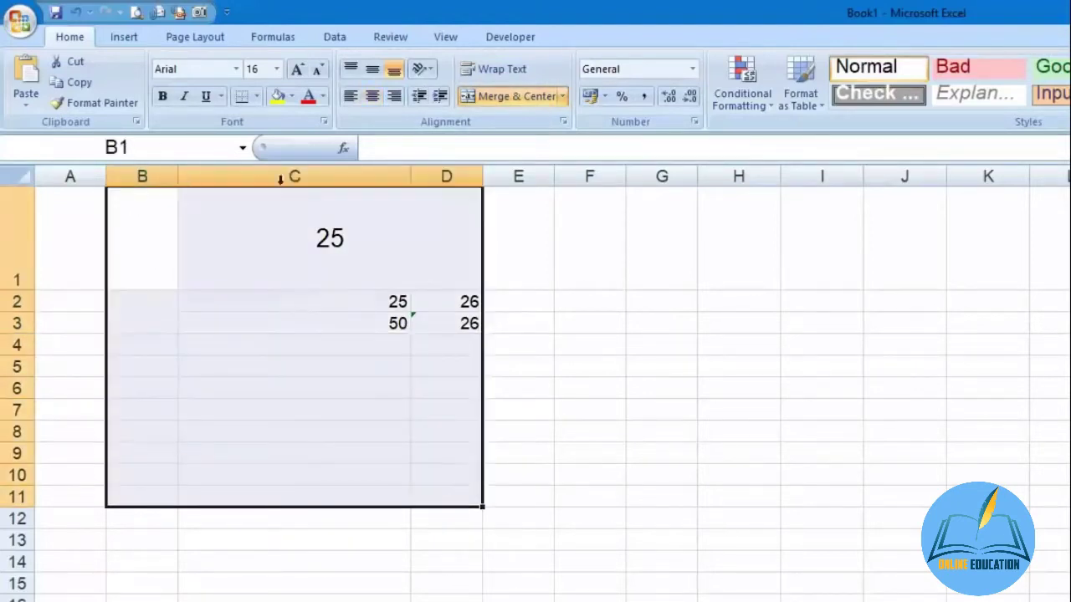
{"action": "left_click", "coordinate": [257, 101]}
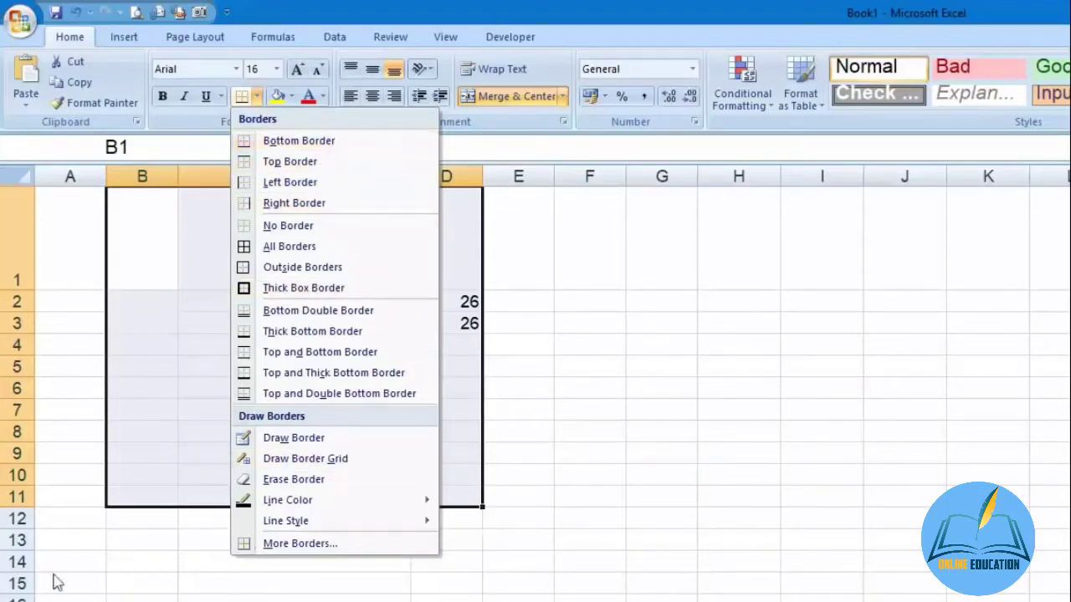
{"action": "left_click", "coordinate": [324, 144]}
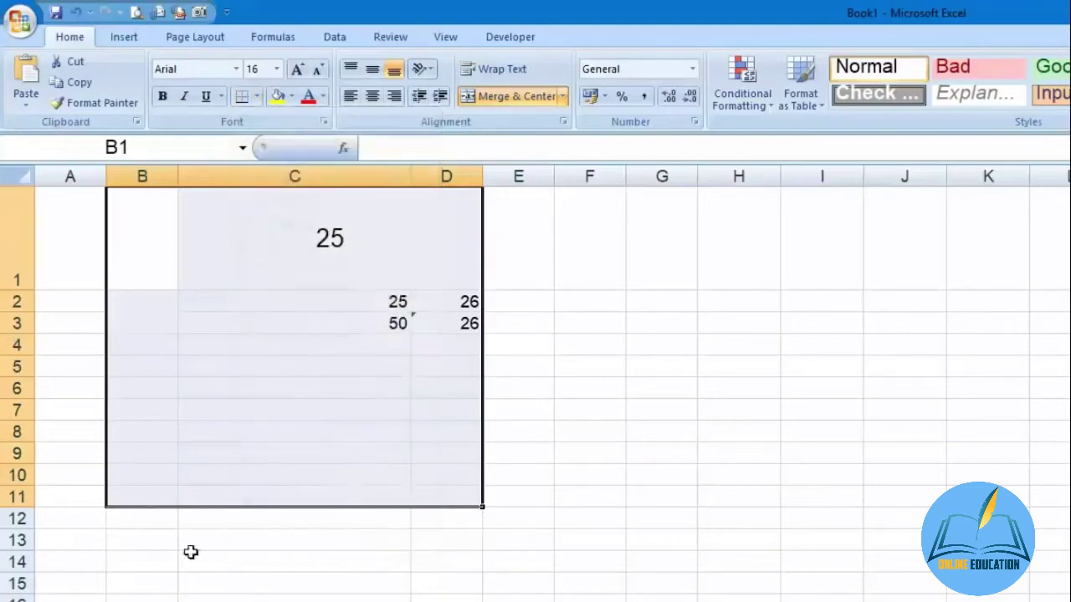
{"action": "left_click", "coordinate": [189, 553]}
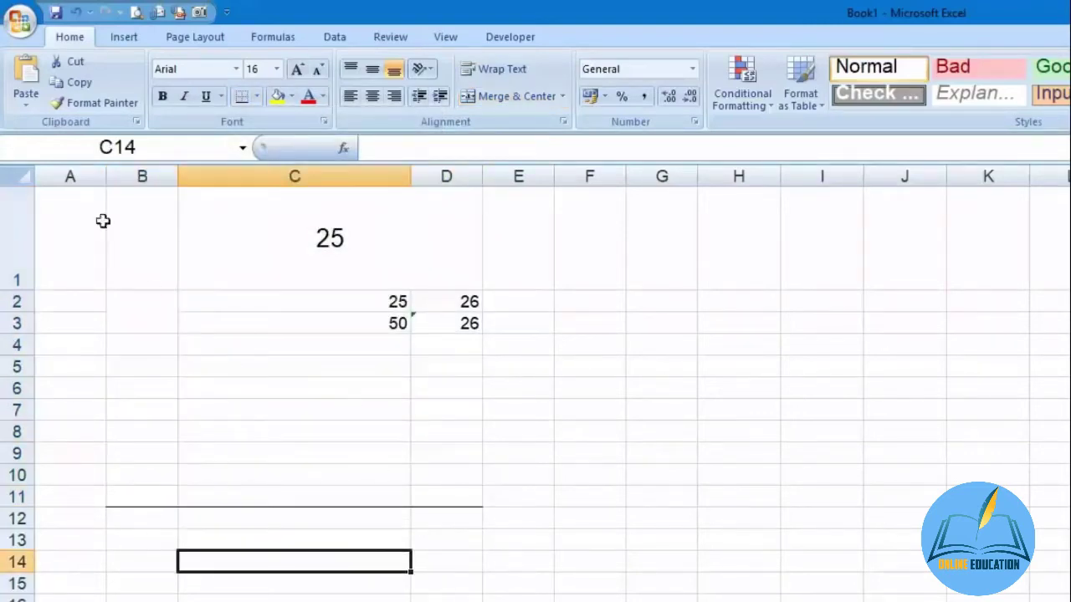
- Apply all borders to the range B1:D11 and deselect the range
{"action": "left_click_drag", "start_coordinate": [125, 209], "coordinate": [454, 502]}
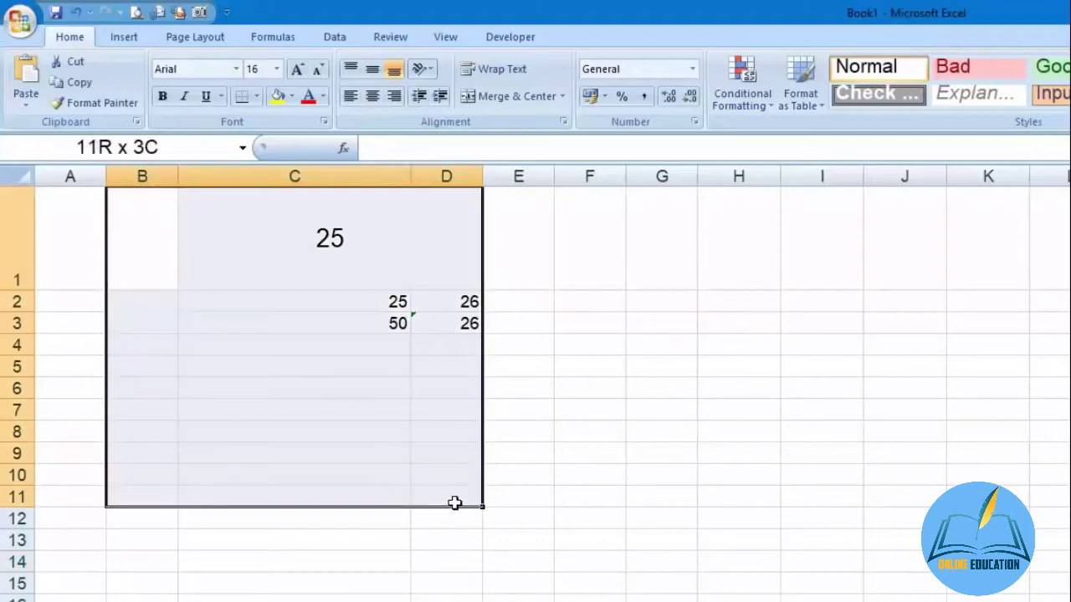
{"action": "left_click", "coordinate": [256, 96]}
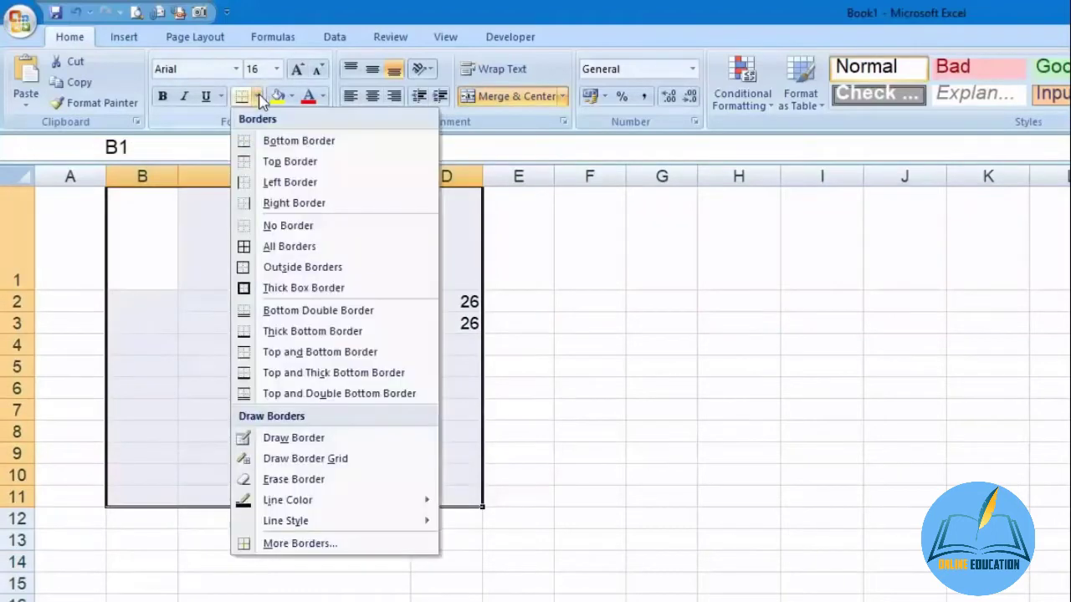
{"action": "left_click", "coordinate": [387, 247]}
{"action": "left_click", "coordinate": [604, 385]}
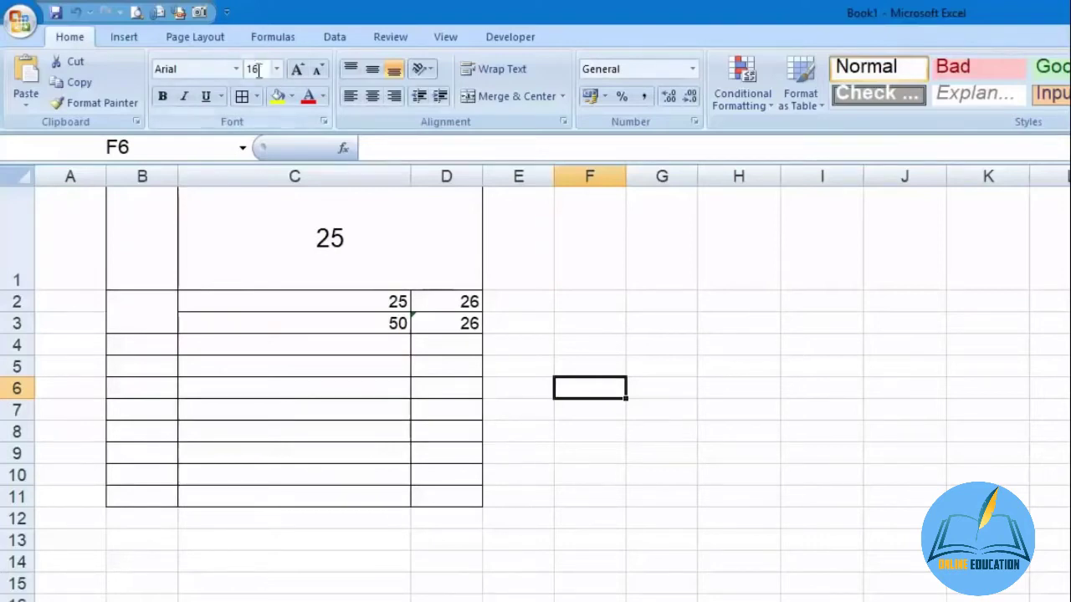
{"action": "left_click", "coordinate": [258, 96]}
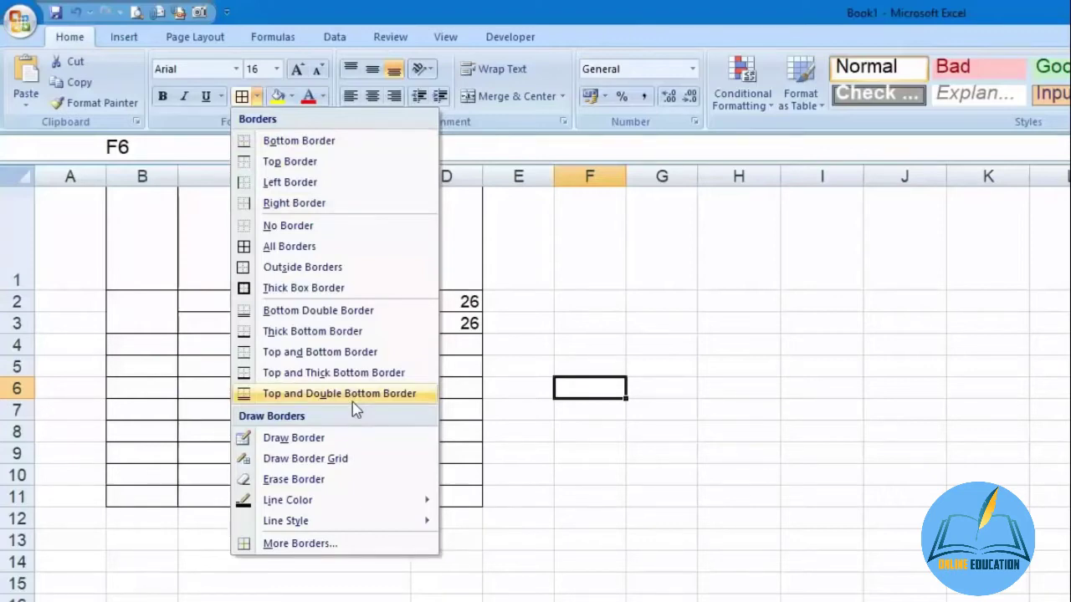
{"action": "key", "text": "Escape"}
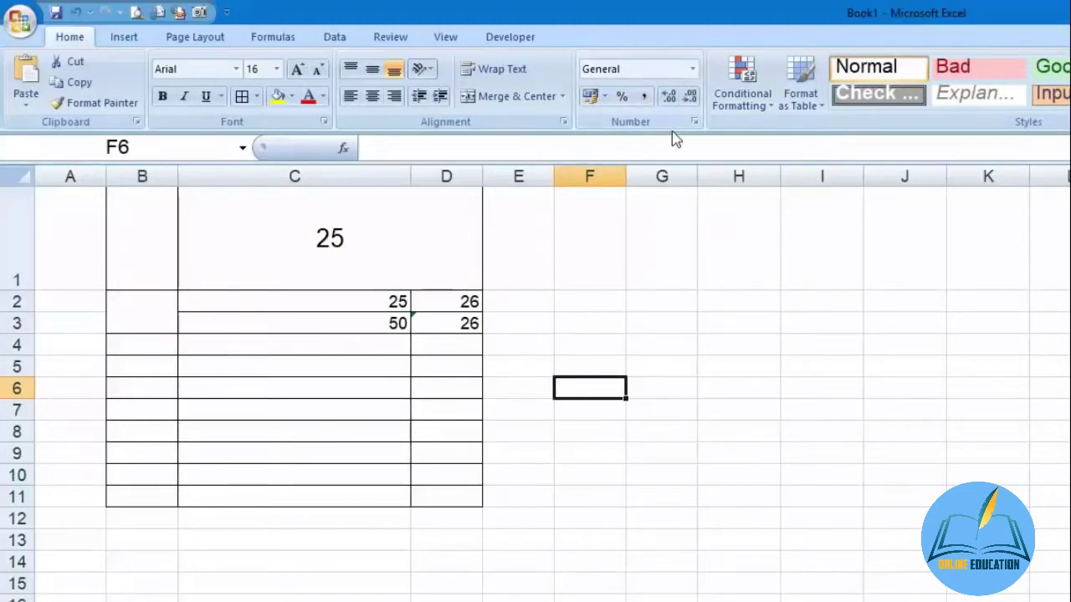
- Apply the Number format to the value in cell D2
{"action": "left_click", "coordinate": [459, 303]}
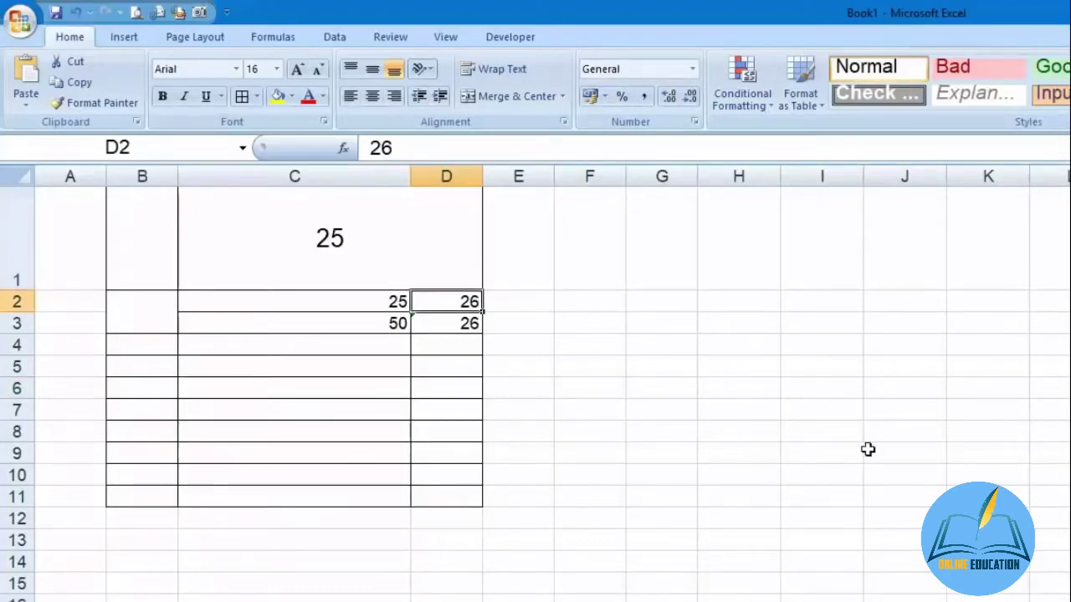
{"action": "left_click", "coordinate": [692, 69]}
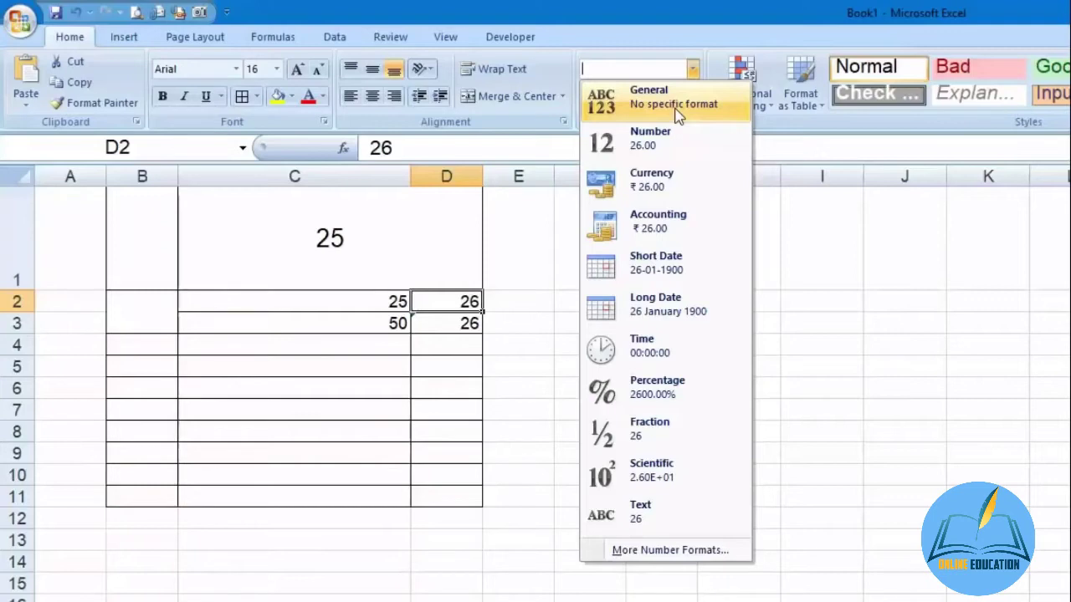
{"action": "left_click", "coordinate": [730, 159]}
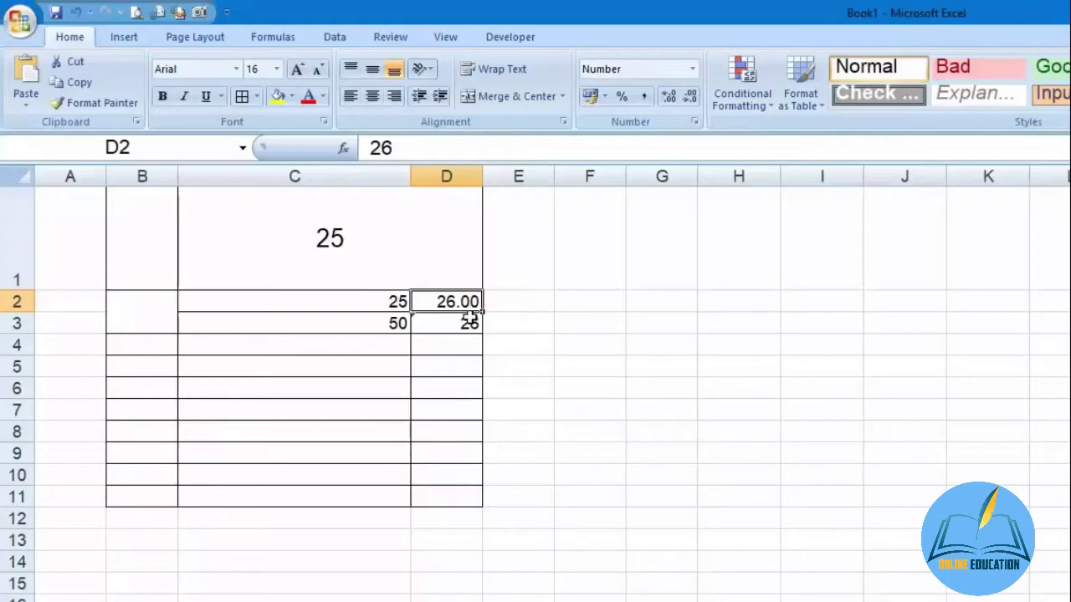
- Widen column D until it is wider than column C, and adjust cell D2 to show five decimal places
{"action": "left_click_drag", "start_coordinate": [482, 177], "coordinate": [726, 177]}
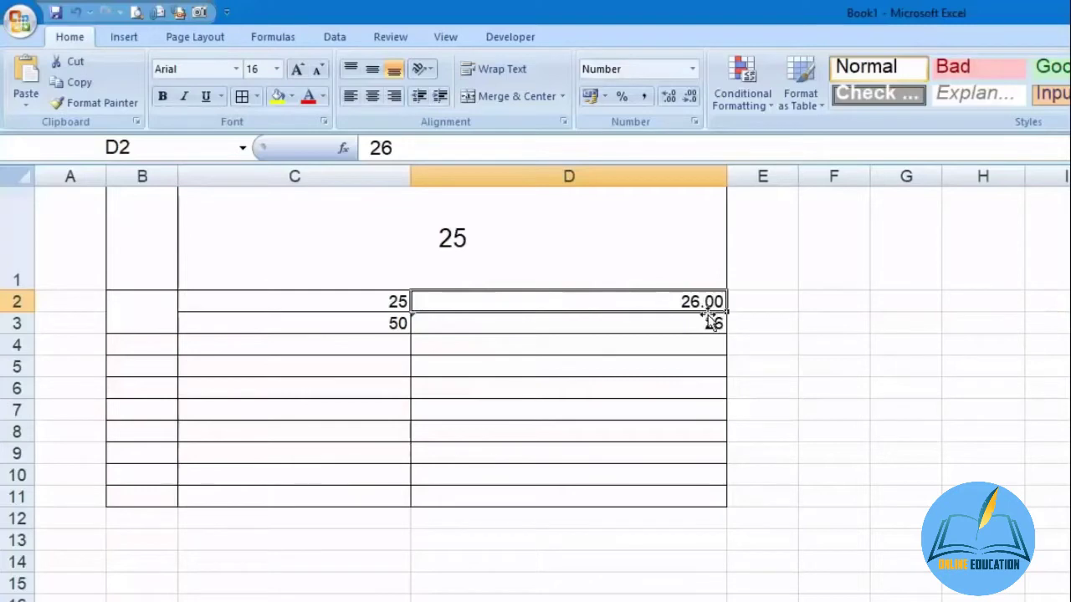
{"action": "left_click", "coordinate": [689, 97]}
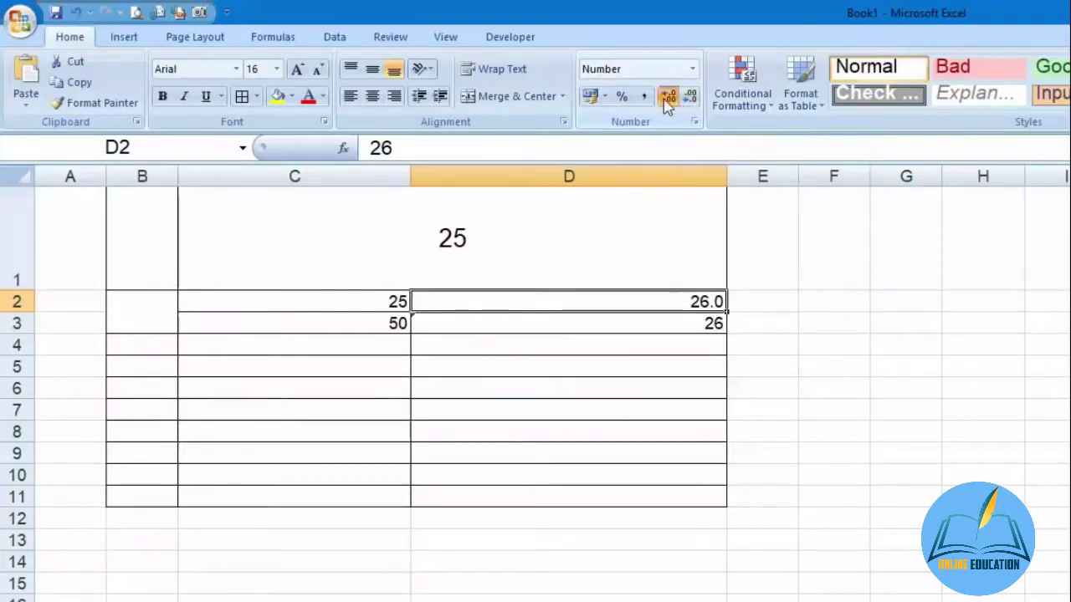
{"action": "left_click", "coordinate": [668, 97]}
{"action": "left_click", "coordinate": [667, 97]}
{"action": "left_click", "coordinate": [668, 97]}
{"action": "left_click", "coordinate": [668, 97]}
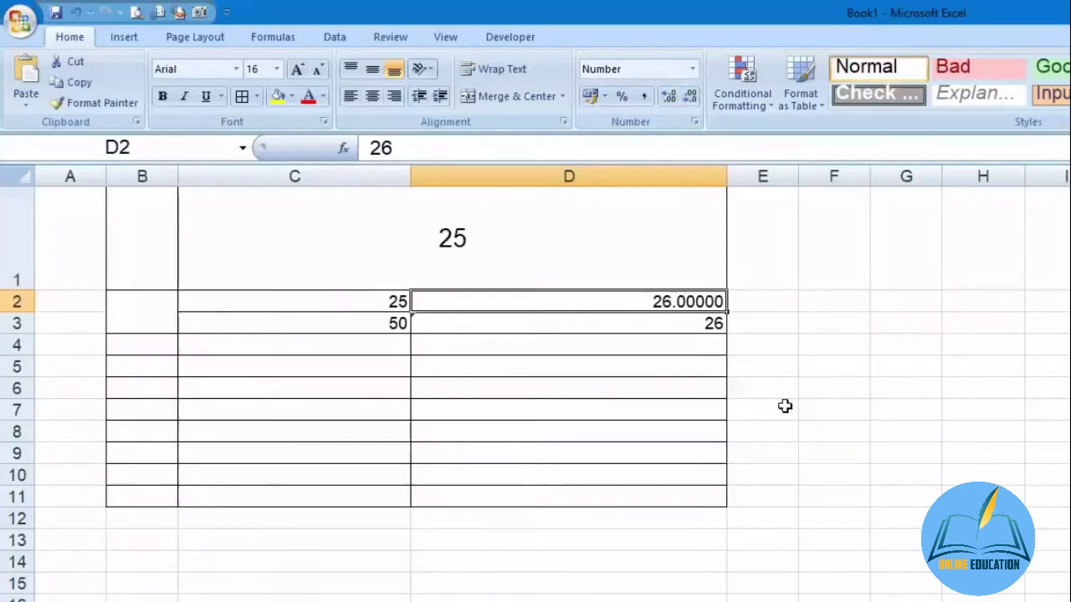
- Apply the Currency format to the value in cell D2
{"action": "left_click", "coordinate": [692, 68]}
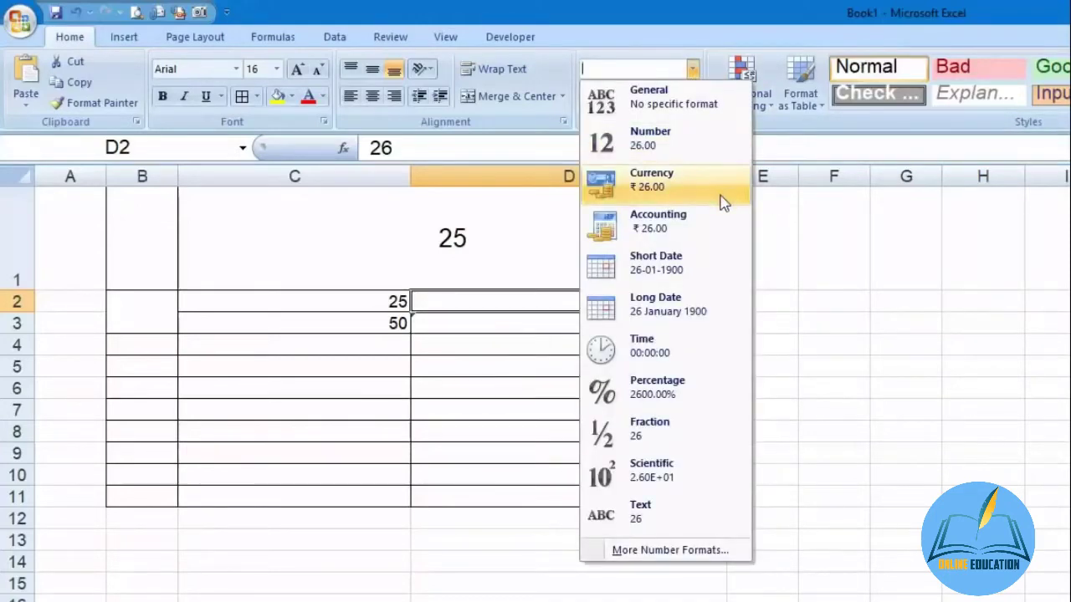
{"action": "left_click", "coordinate": [721, 199]}
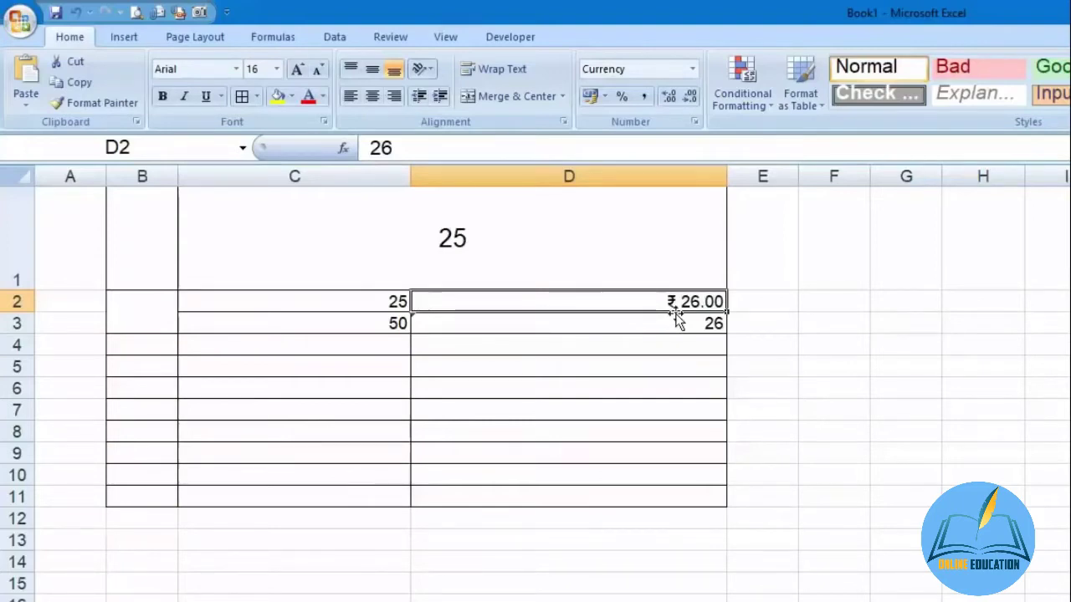
- Examine the currency symbols available for cell D2 and the list of number formats without changing anything
{"action": "left_click", "coordinate": [694, 124]}
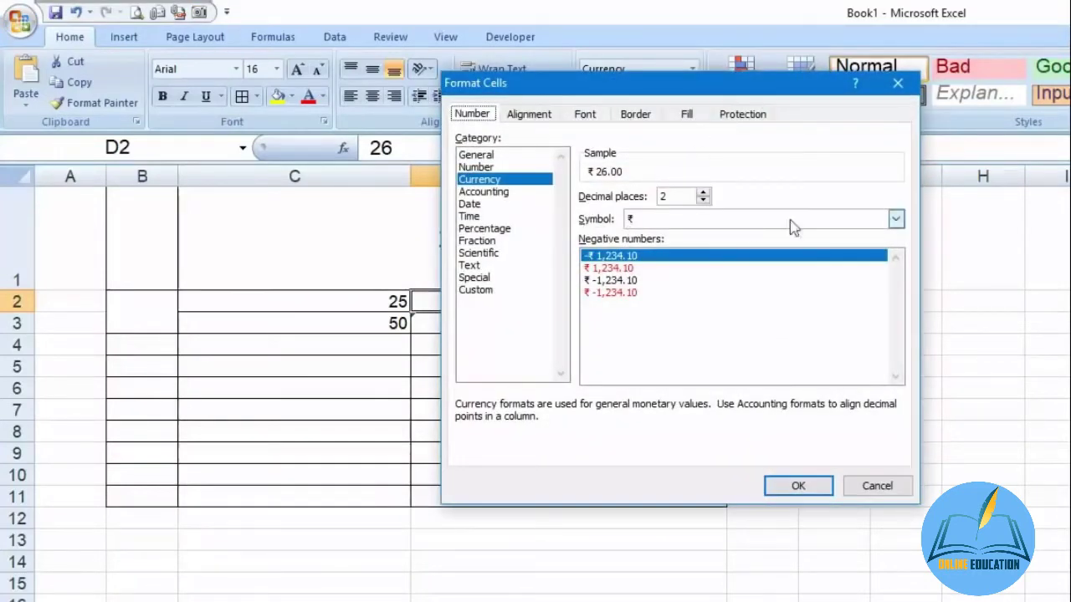
{"action": "left_click", "coordinate": [896, 219]}
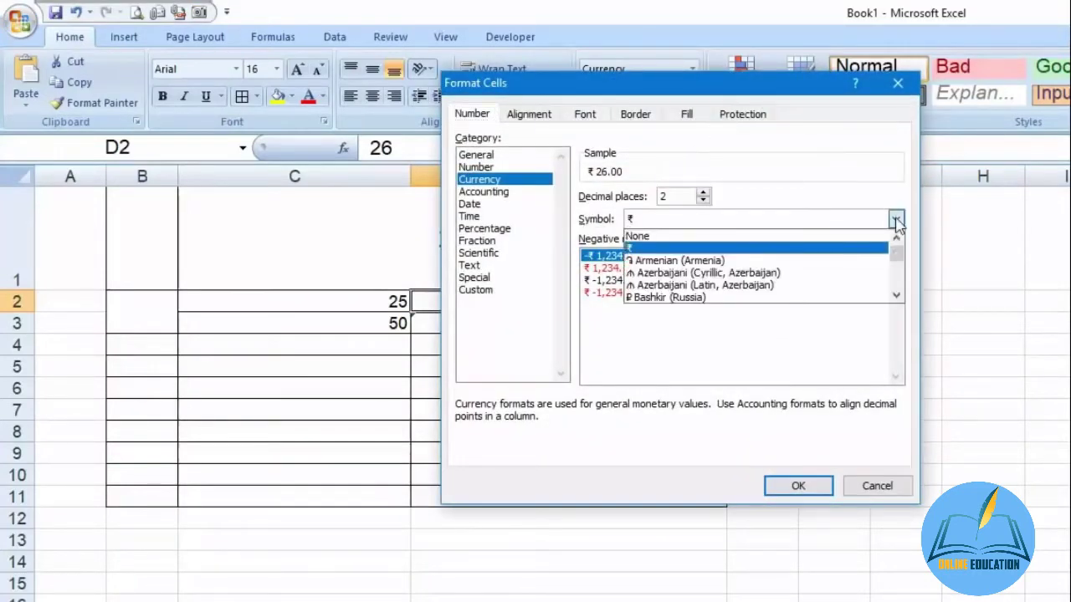
{"action": "left_click", "coordinate": [895, 296]}
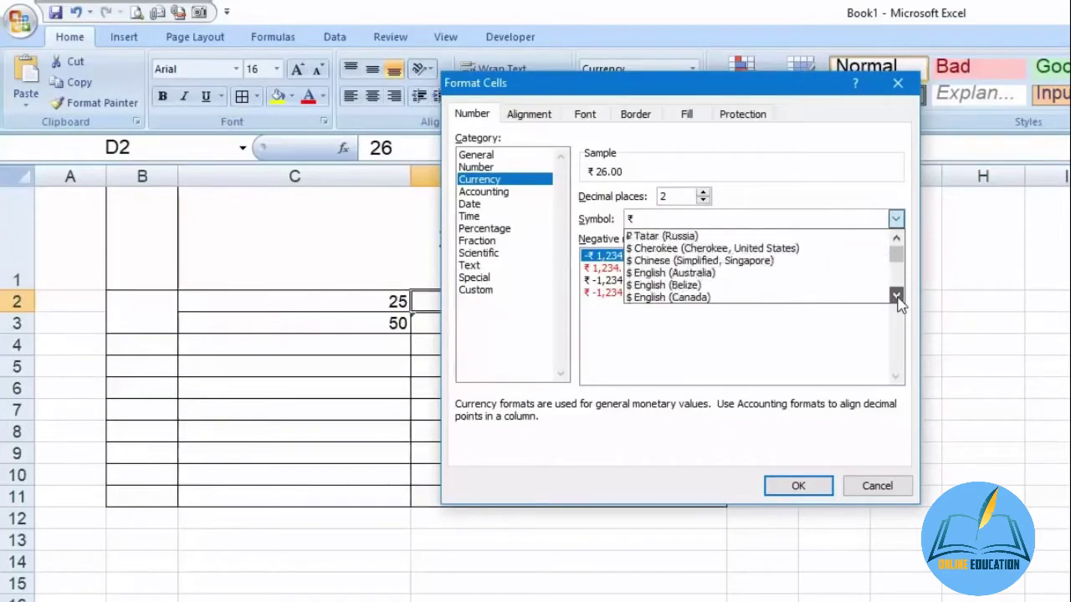
{"action": "left_click_drag", "start_coordinate": [897, 302], "coordinate": [901, 303]}
{"action": "left_click", "coordinate": [908, 397]}
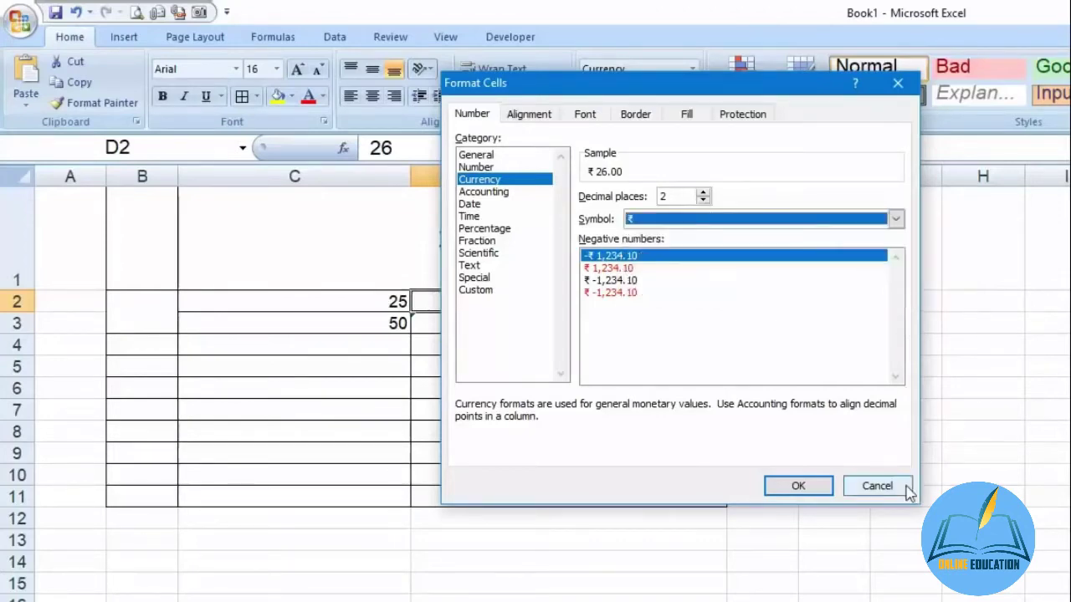
{"action": "left_click", "coordinate": [905, 485]}
{"action": "left_click", "coordinate": [697, 70]}
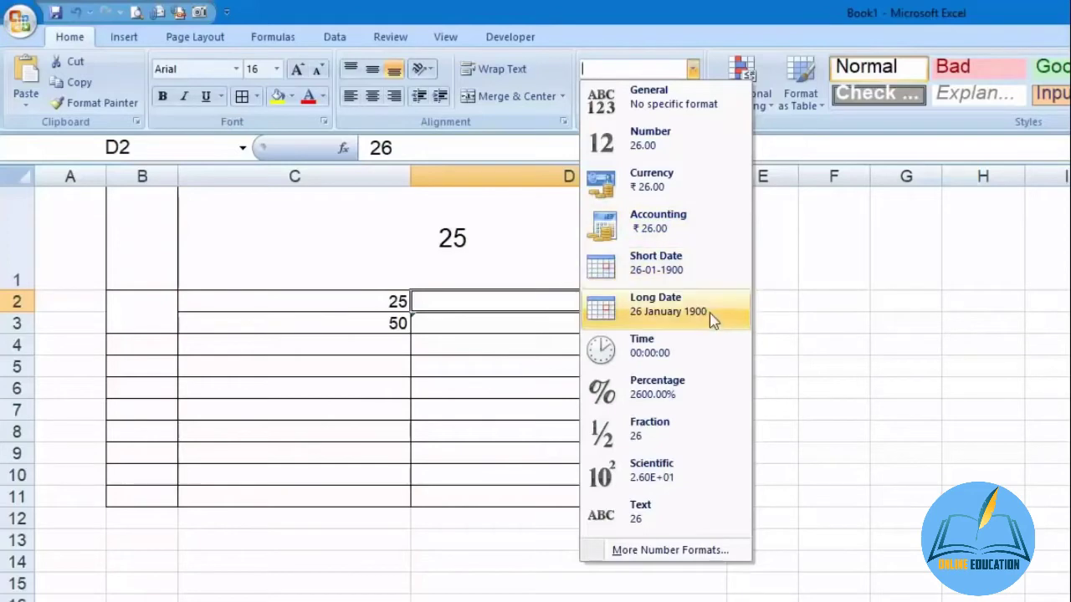
{"action": "left_click", "coordinate": [792, 334]}
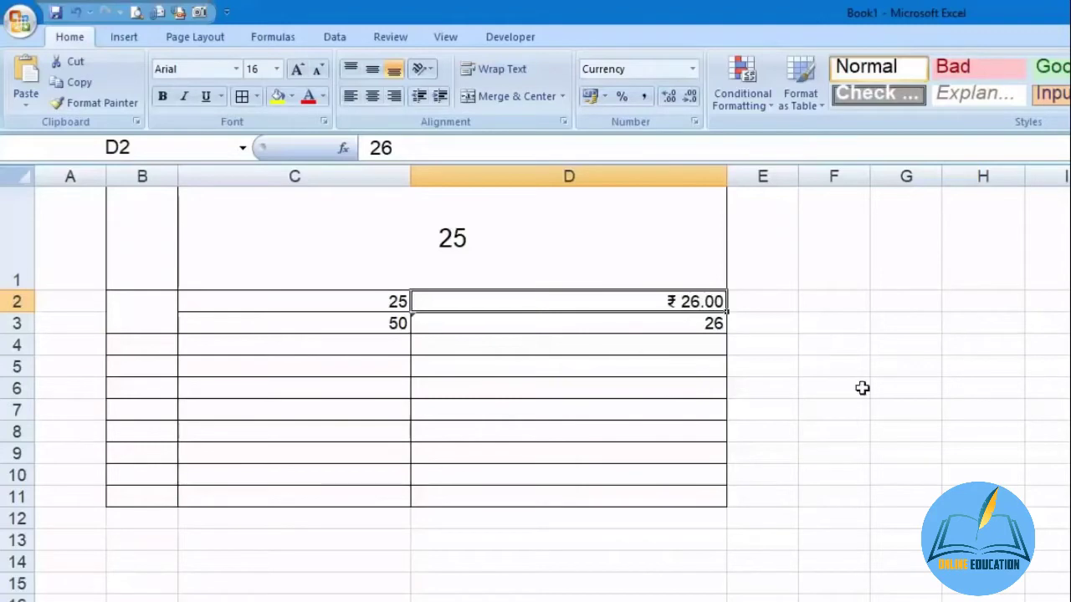
- Apply the Short Date format to cell D3 and enter the date 09-07-2019
{"action": "key", "text": "Return"}
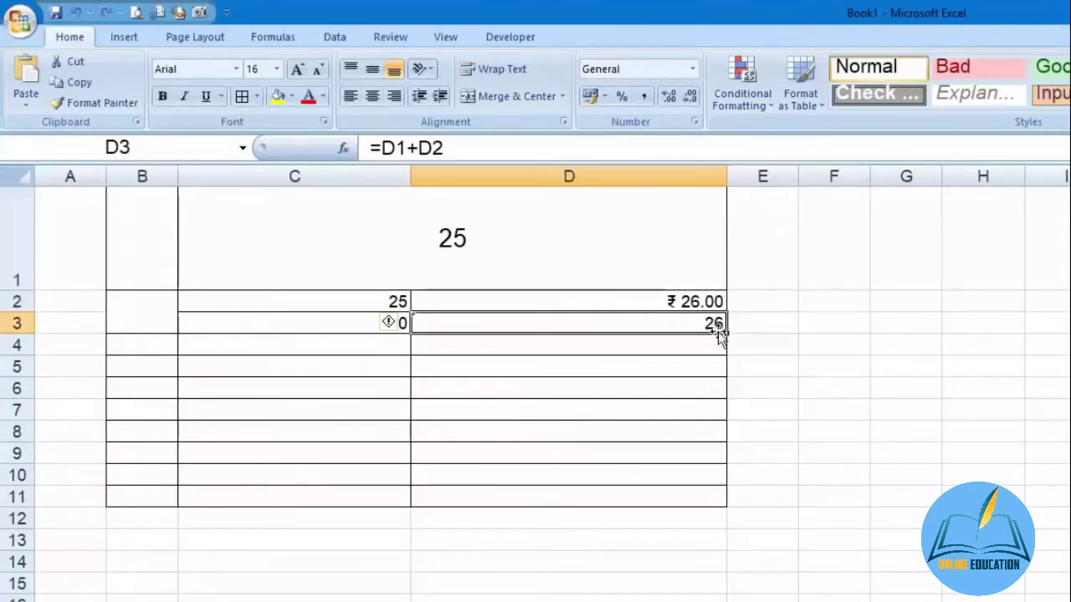
{"action": "left_click", "coordinate": [692, 68]}
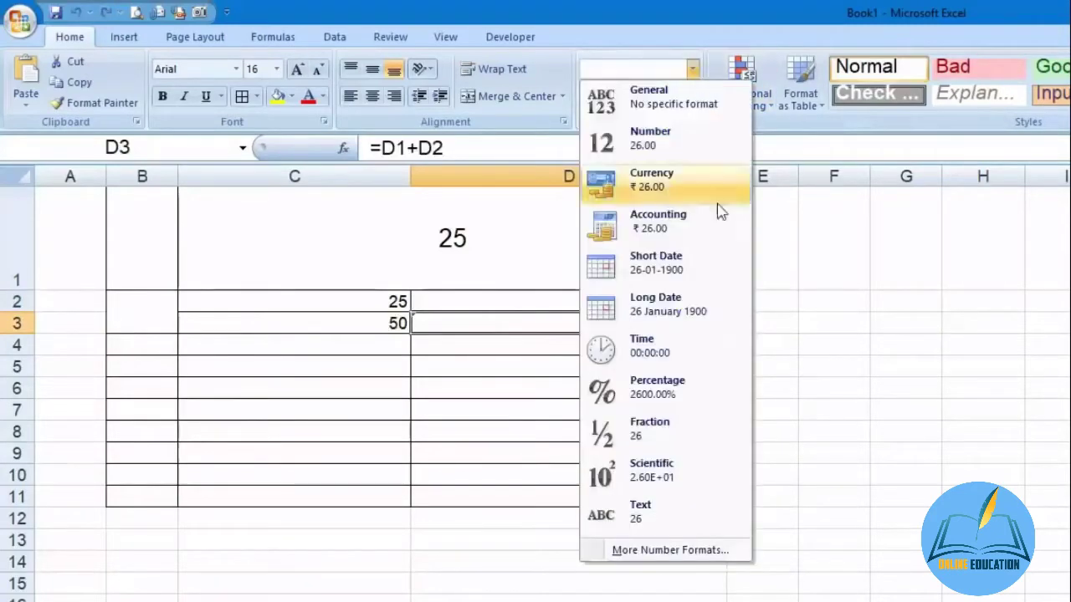
{"action": "left_click", "coordinate": [719, 258]}
{"action": "key", "text": "Return"}
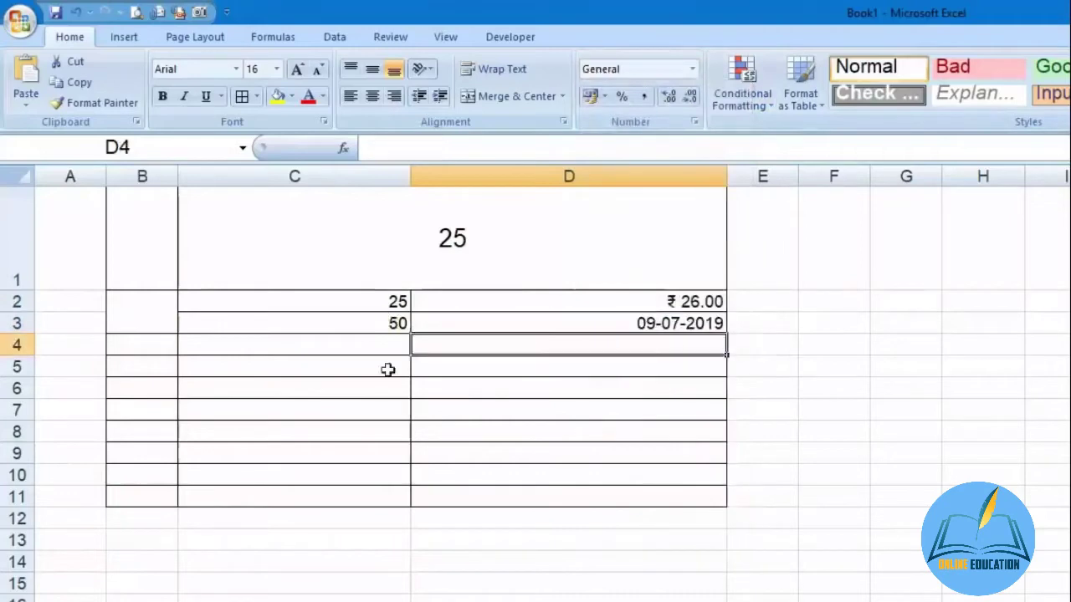
- Change the format of cell D3 to Time
{"action": "left_click", "coordinate": [693, 321]}
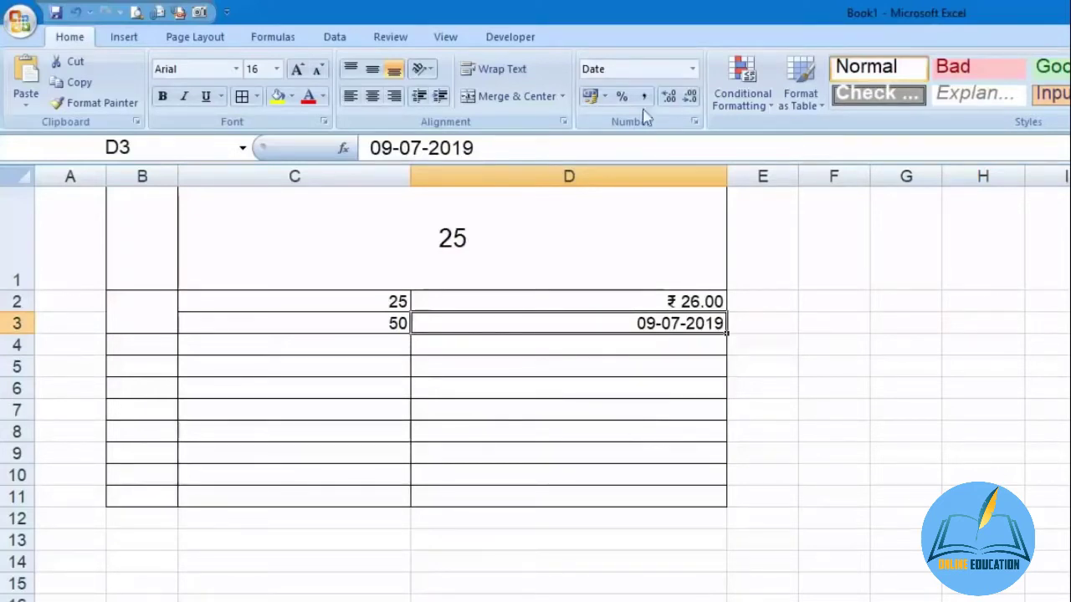
{"action": "left_click", "coordinate": [693, 69]}
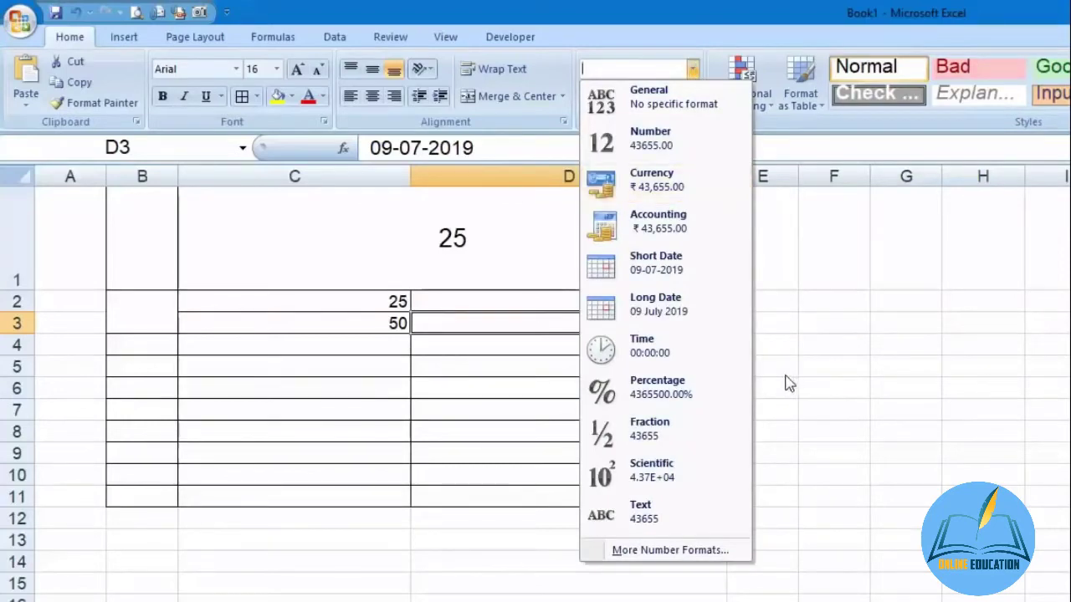
{"action": "left_click", "coordinate": [698, 358]}
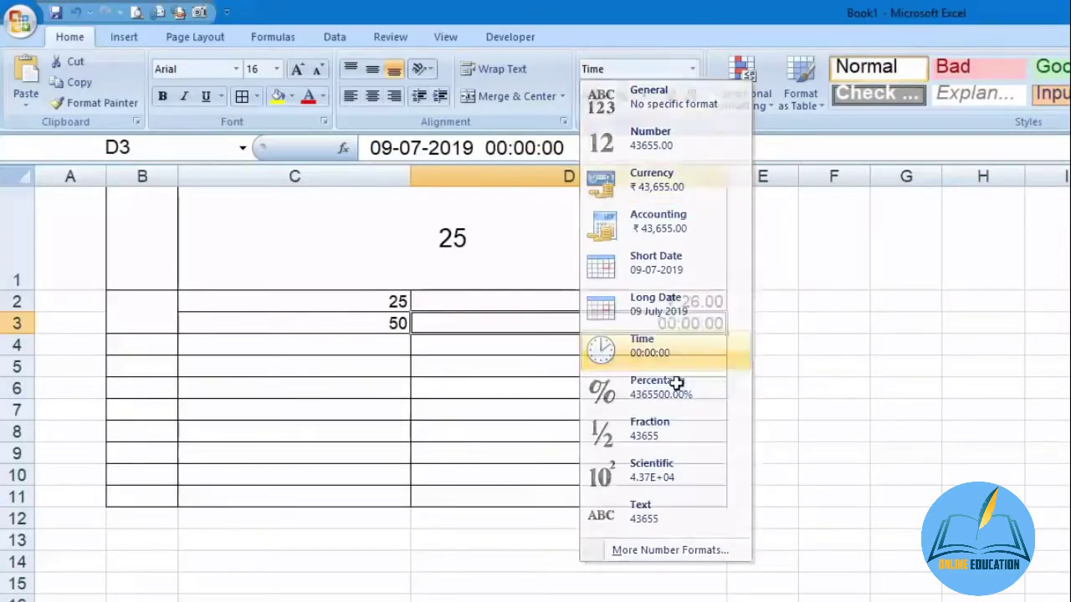
- Apply the Percentage format to cell C3 and replace its formula with 5%
{"action": "left_click", "coordinate": [699, 70]}
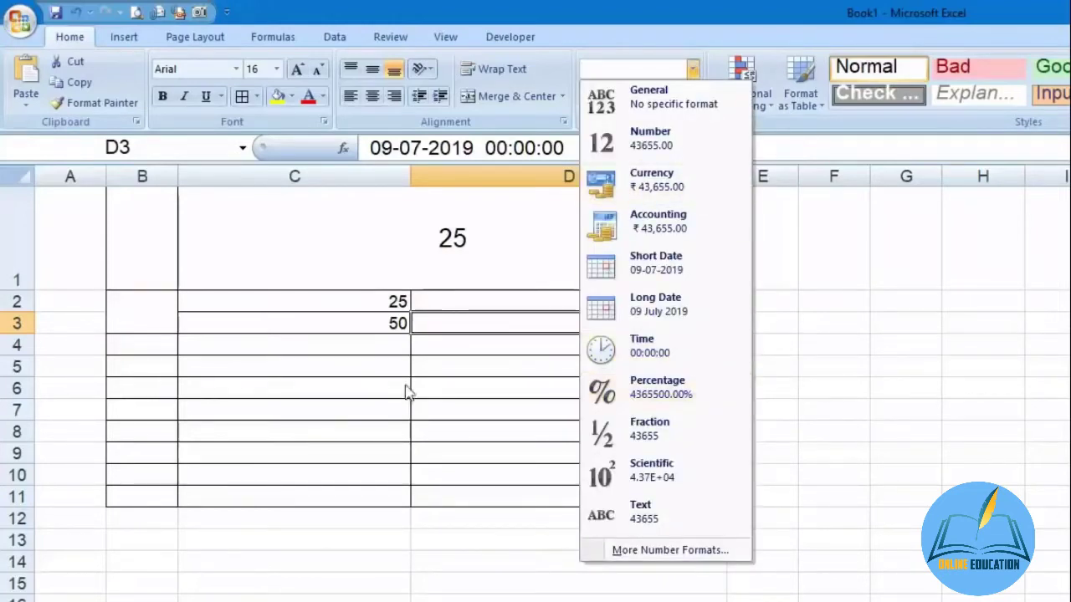
{"action": "left_click", "coordinate": [375, 328]}
{"action": "left_click", "coordinate": [693, 70]}
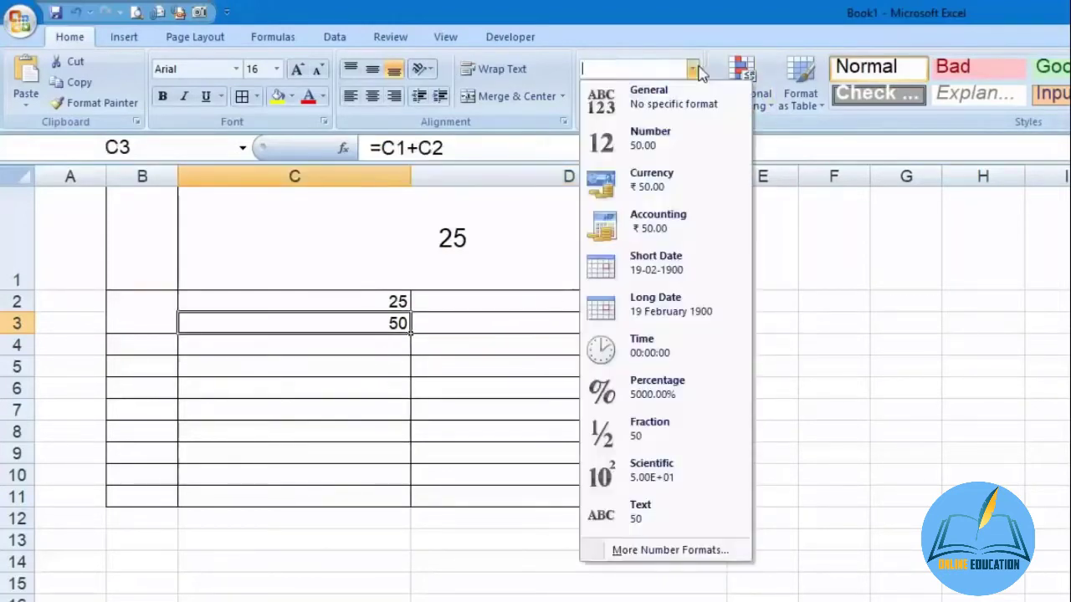
{"action": "left_click", "coordinate": [700, 387]}
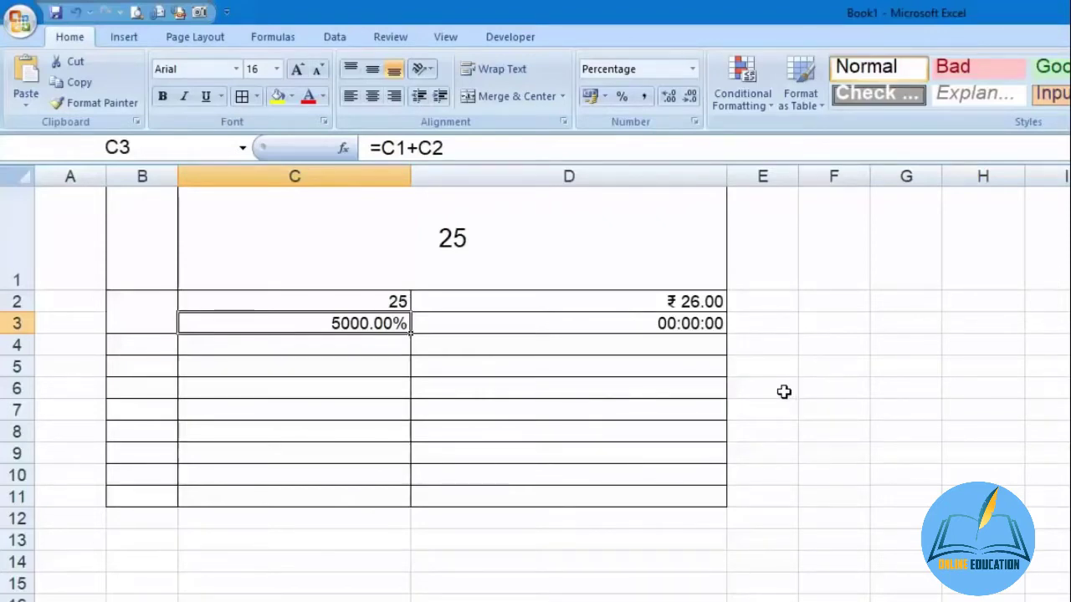
{"action": "type", "text": "5%"}
{"action": "key", "text": "Return"}
{"action": "key", "text": "Up"}
{"action": "key", "text": "Up"}
{"action": "key", "text": "Down"}
{"action": "key", "text": "Down"}
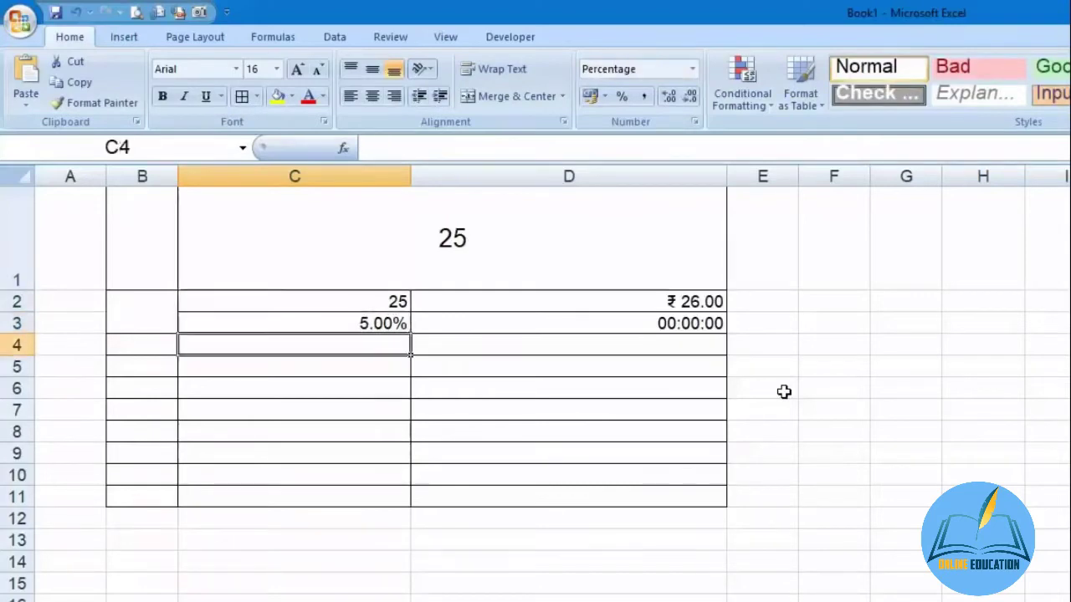
- Enter the formula =C2*C3 in cell C4 to calculate the percentage of the value in C2
{"action": "type", "text": "="}
{"action": "key", "text": "Up"}
{"action": "key", "text": "Up"}
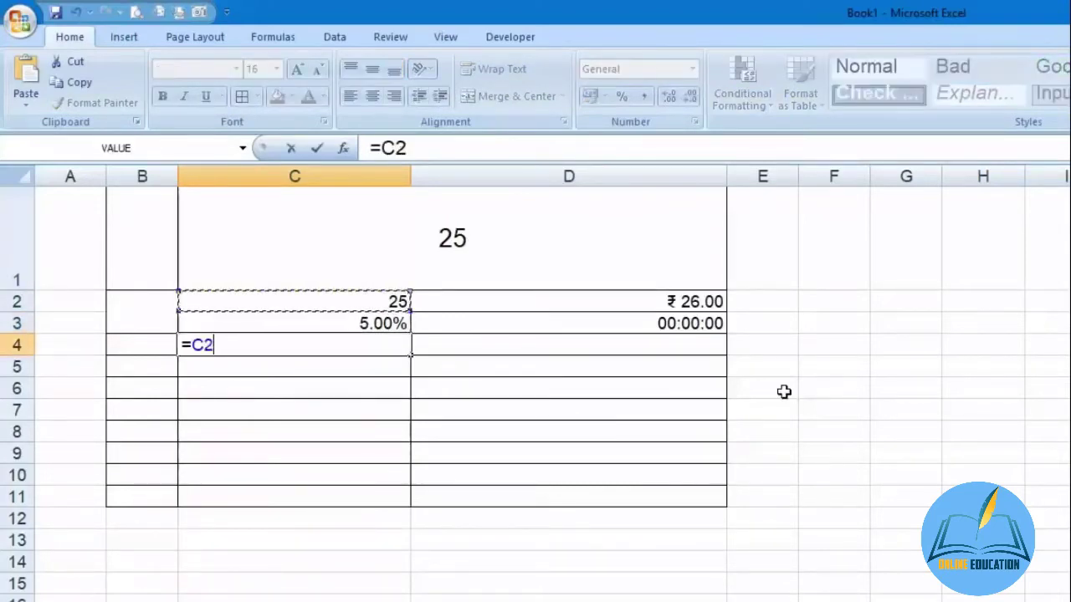
{"action": "type", "text": "*"}
{"action": "key", "text": "Down"}
{"action": "key", "text": "Up"}
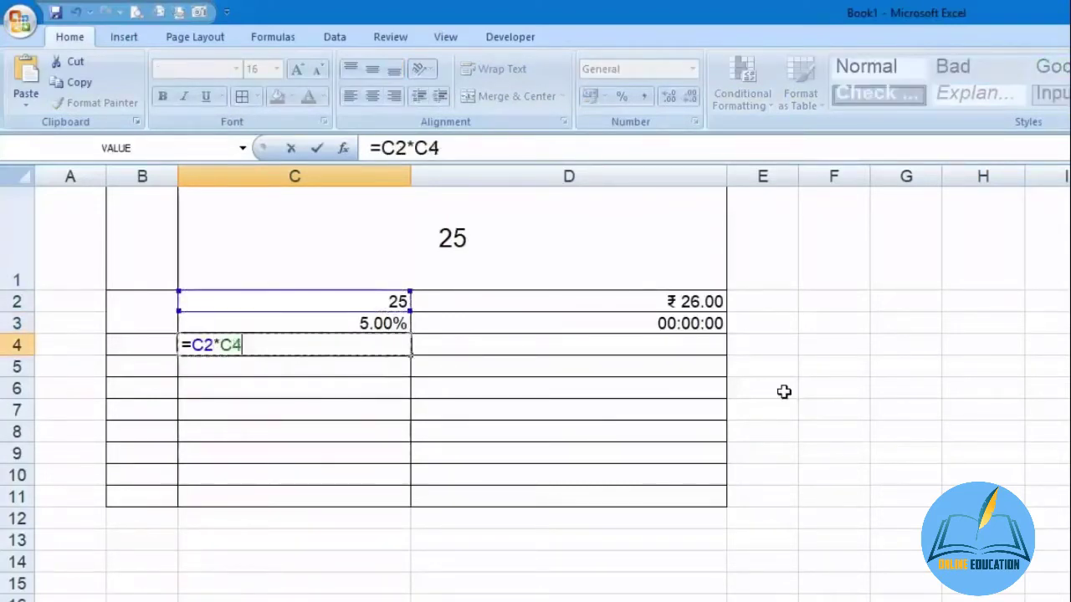
{"action": "key", "text": "Up"}
{"action": "key", "text": "Return"}
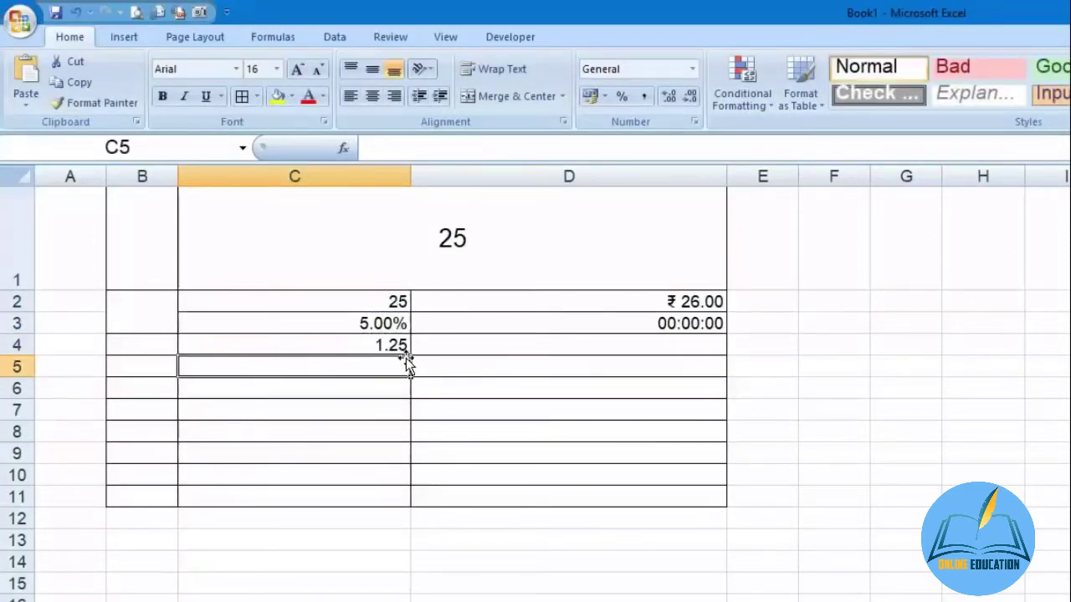
- Look through the conditional formatting categories, including Highlight Cells Rules and Color Scales
{"action": "key", "text": "Right"}
{"action": "key", "text": "Down"}
{"action": "key", "text": "Down"}
{"action": "key", "text": "Down"}
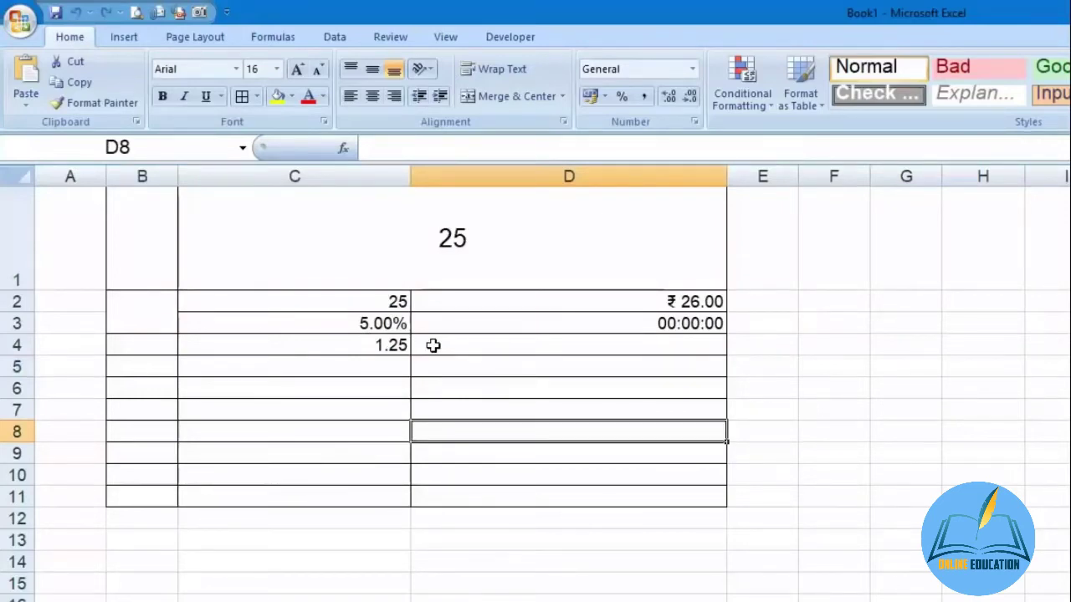
{"action": "left_click", "coordinate": [737, 92]}
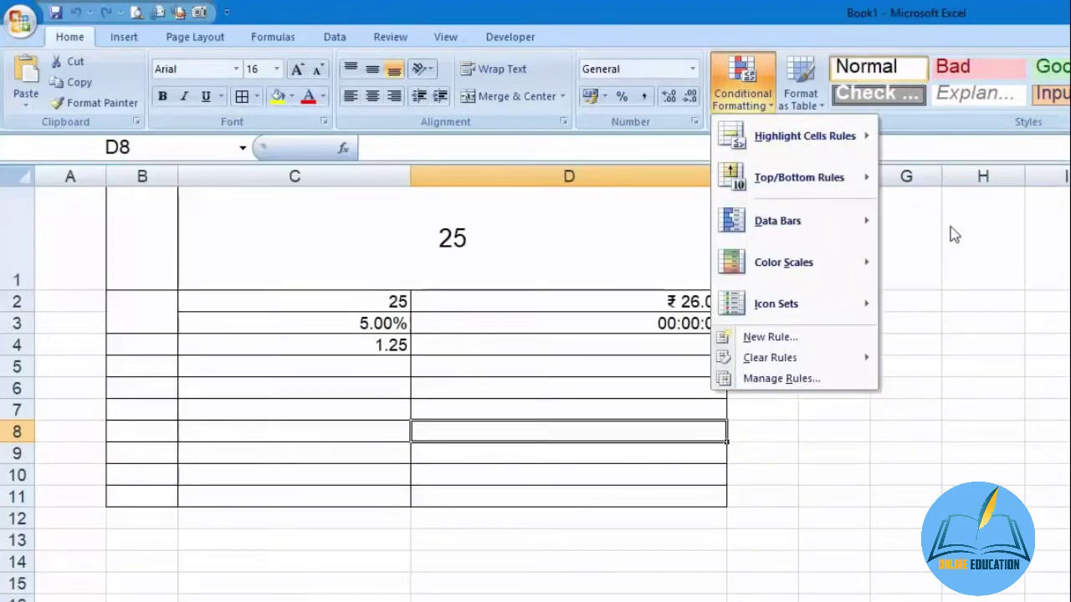
{"action": "mouse_move", "coordinate": [823, 134]}
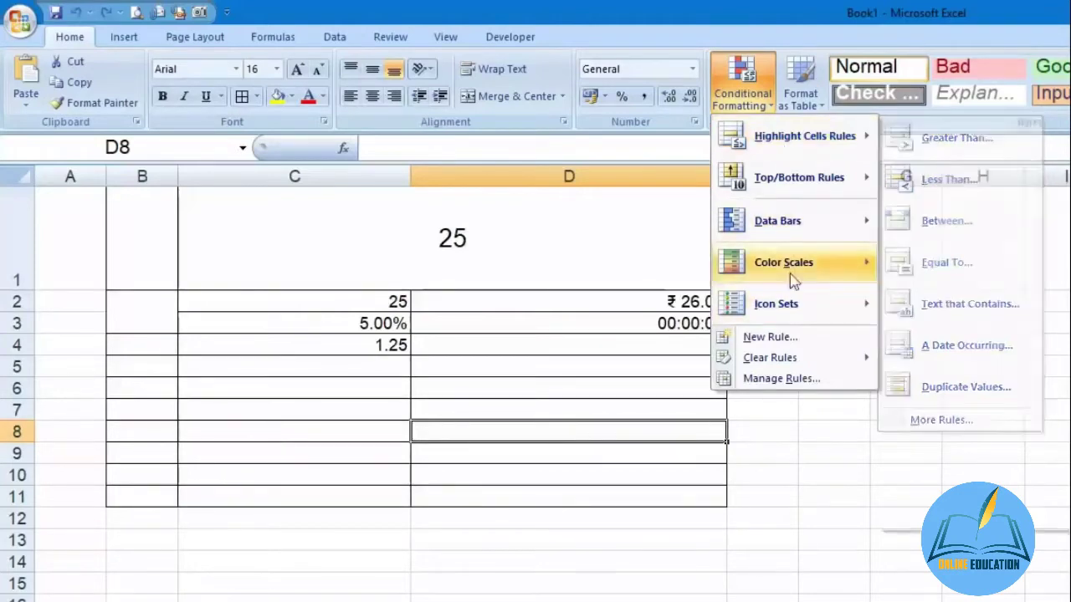
{"action": "mouse_move", "coordinate": [787, 269]}
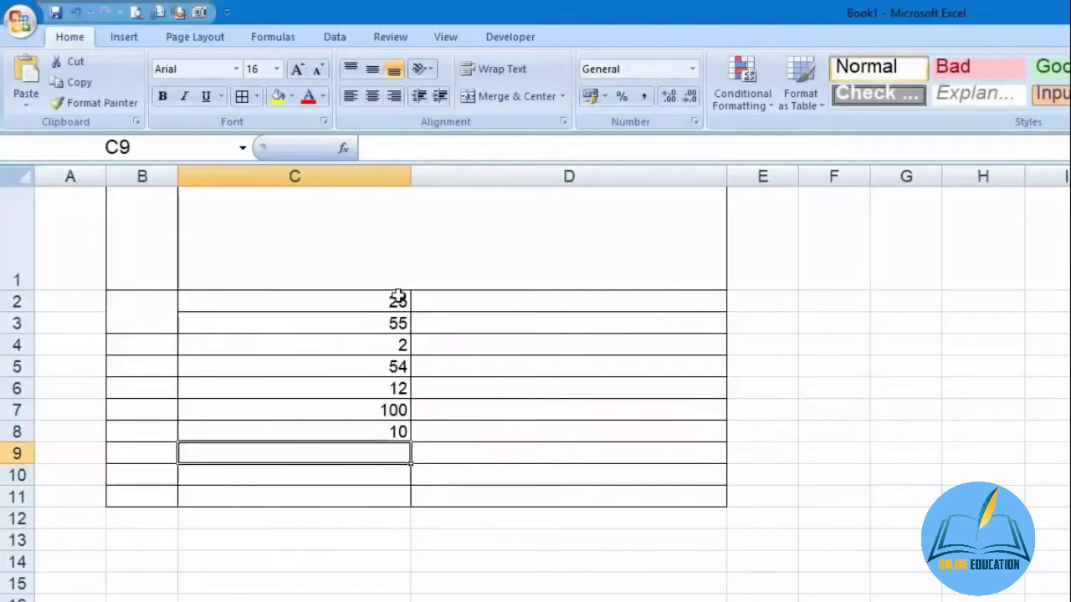
- Highlight values less than 15 in the range C2:C8 with Light Red Fill with Dark Red Text, and deselect the range
{"action": "left_click_drag", "start_coordinate": [397, 298], "coordinate": [401, 433]}
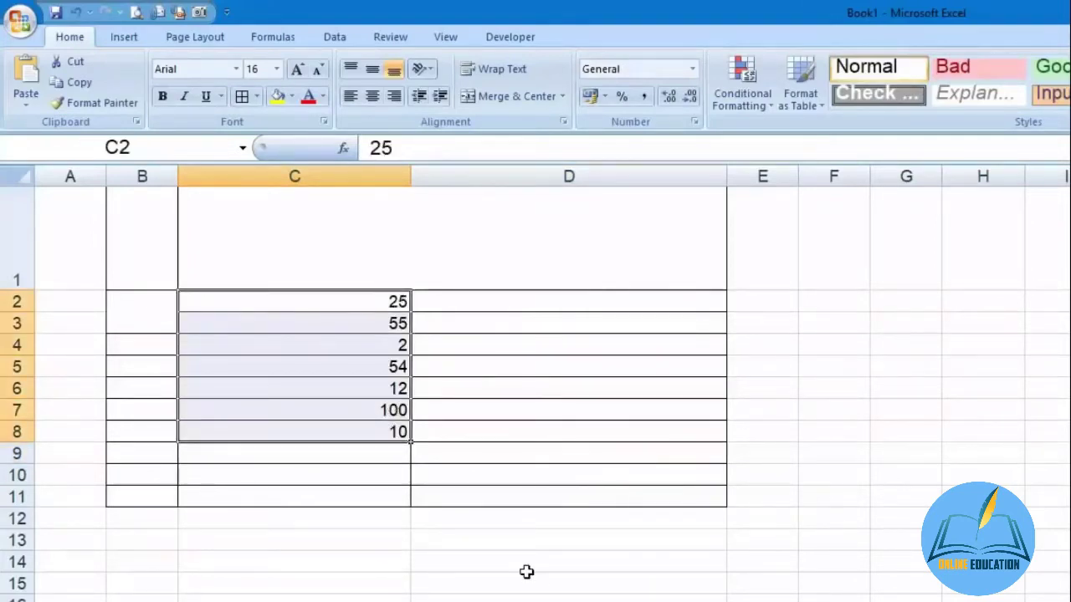
{"action": "left_click", "coordinate": [757, 107]}
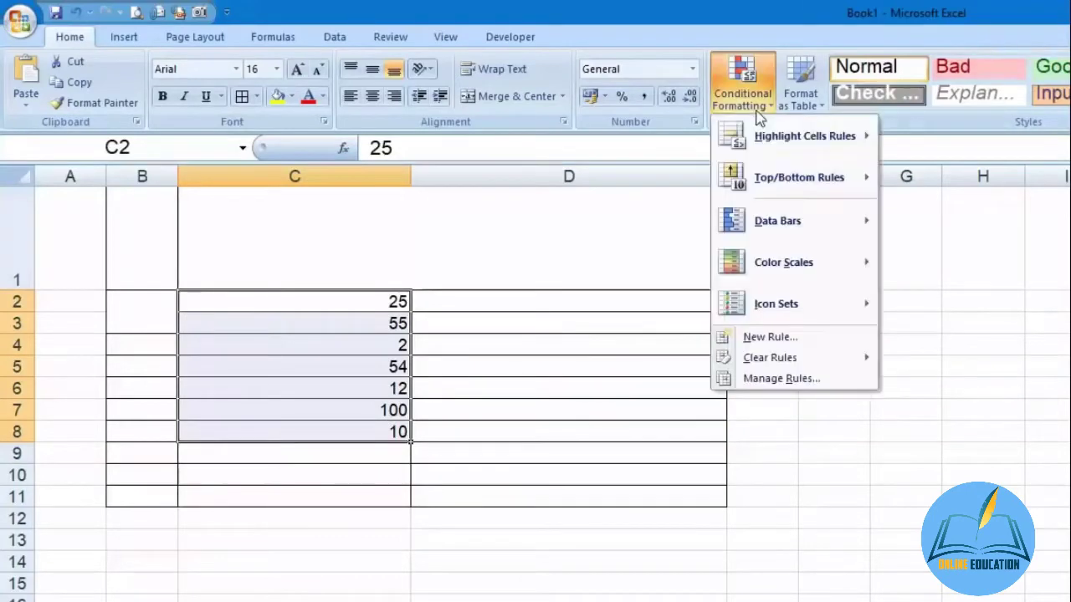
{"action": "mouse_move", "coordinate": [782, 159]}
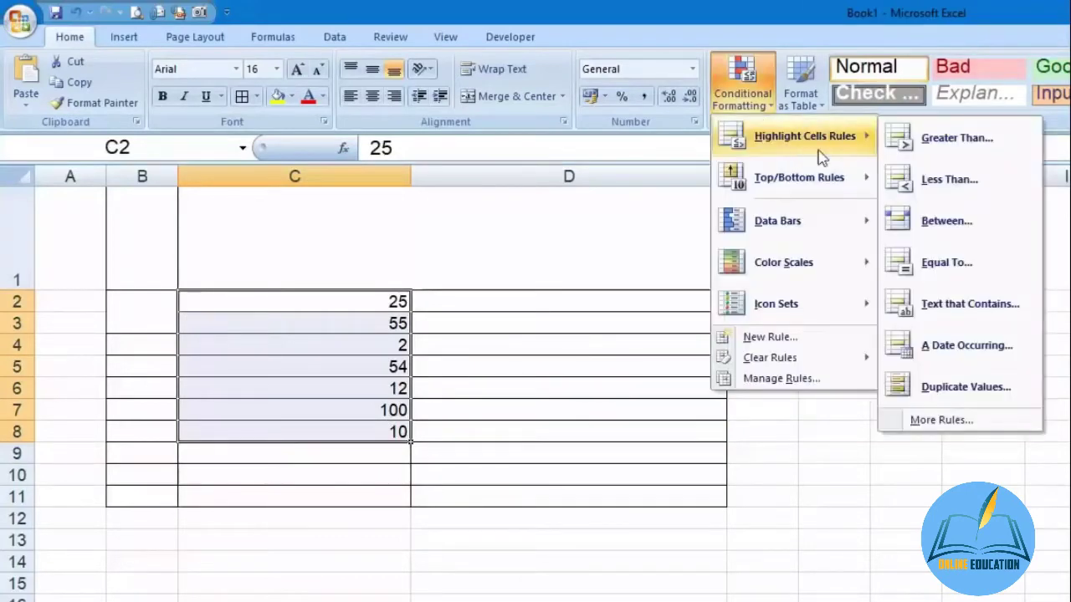
{"action": "left_click", "coordinate": [987, 188]}
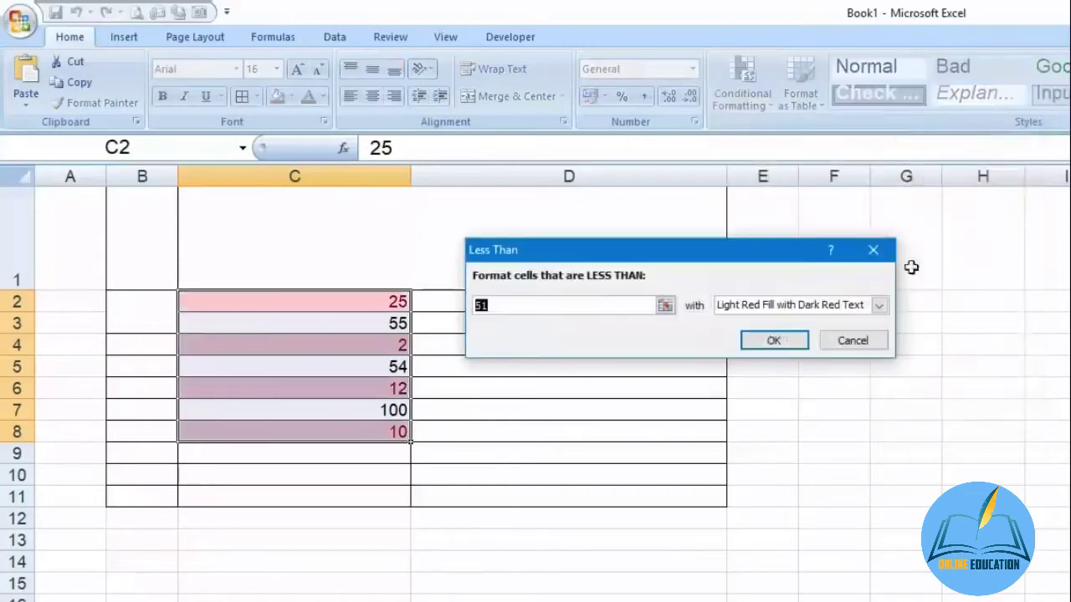
{"action": "type", "text": "15"}
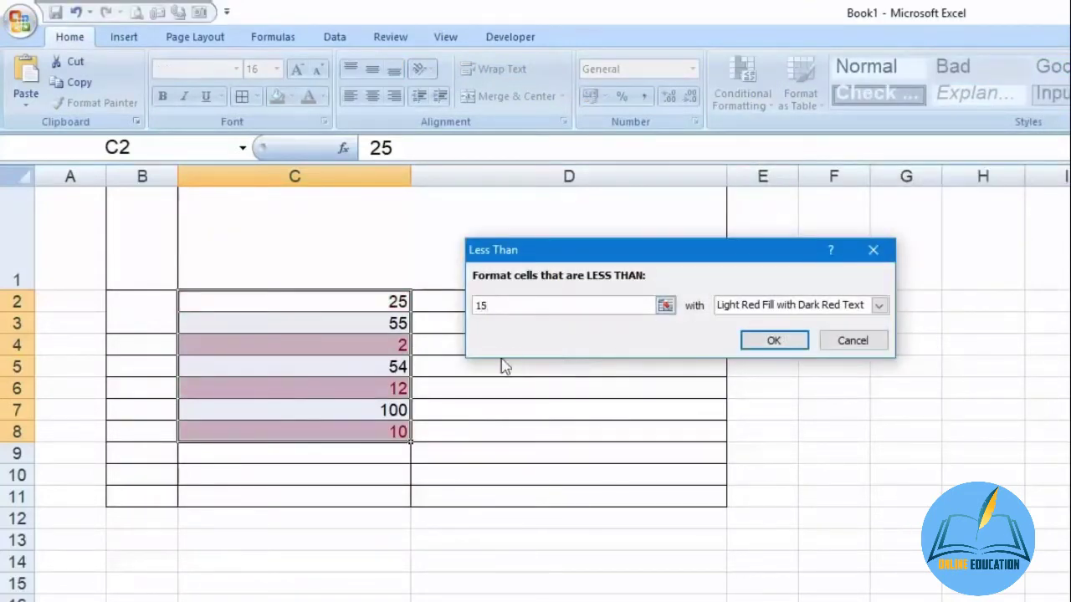
{"action": "left_click", "coordinate": [774, 341]}
{"action": "left_click", "coordinate": [617, 403]}
- Change the value in cell C2 to 13 to test the conditional formatting rule
{"action": "left_click", "coordinate": [323, 305]}
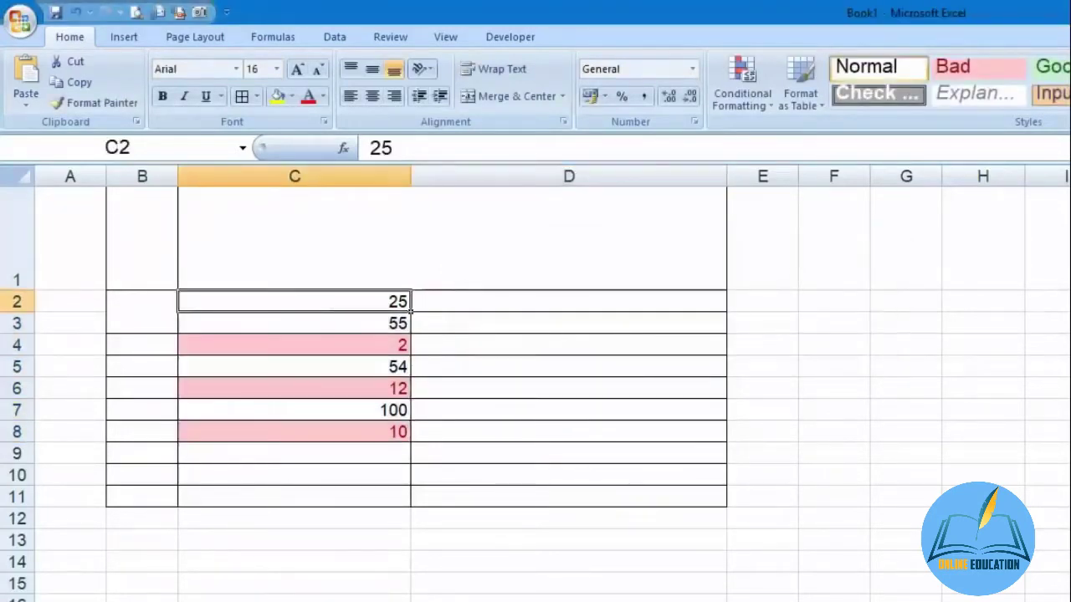
{"action": "type", "text": "13"}
{"action": "key", "text": "Return"}
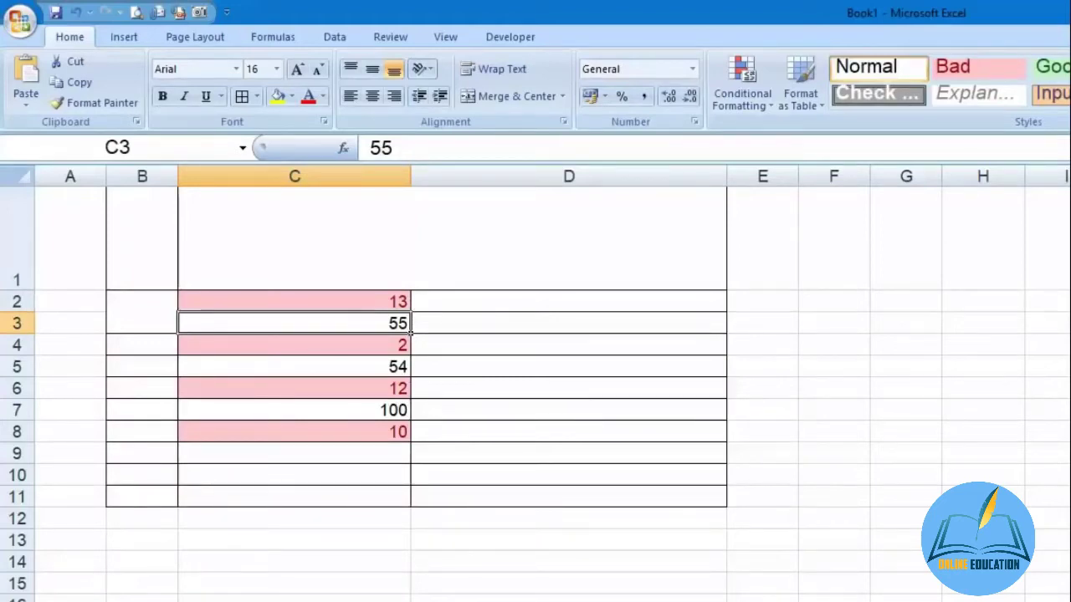
- Delete columns B through D from the worksheet
{"action": "left_click_drag", "start_coordinate": [143, 176], "coordinate": [665, 179]}
{"action": "right_click", "coordinate": [665, 178]}
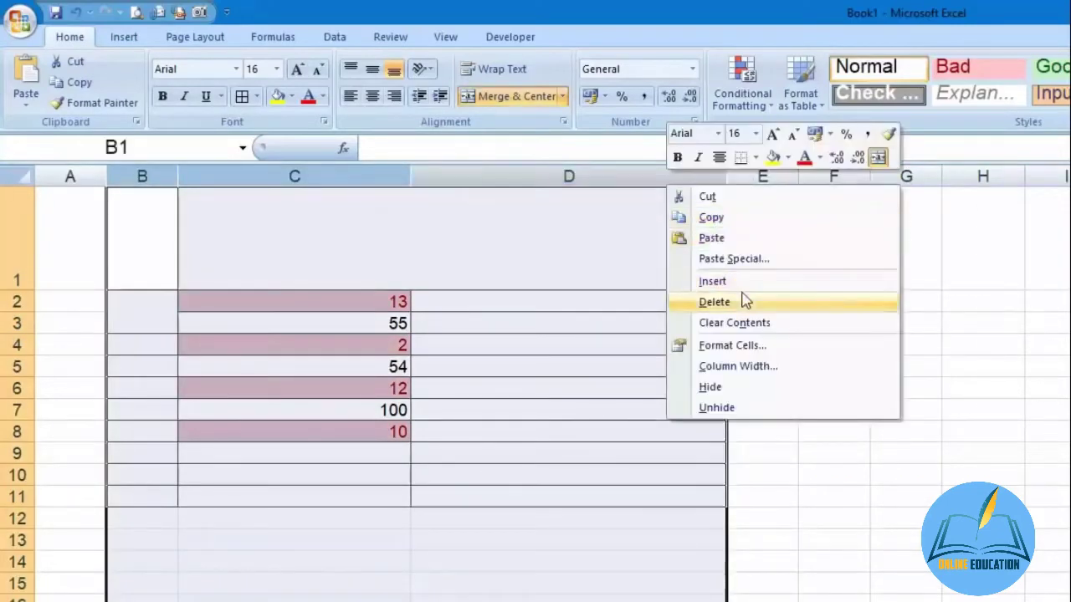
{"action": "left_click", "coordinate": [743, 301]}
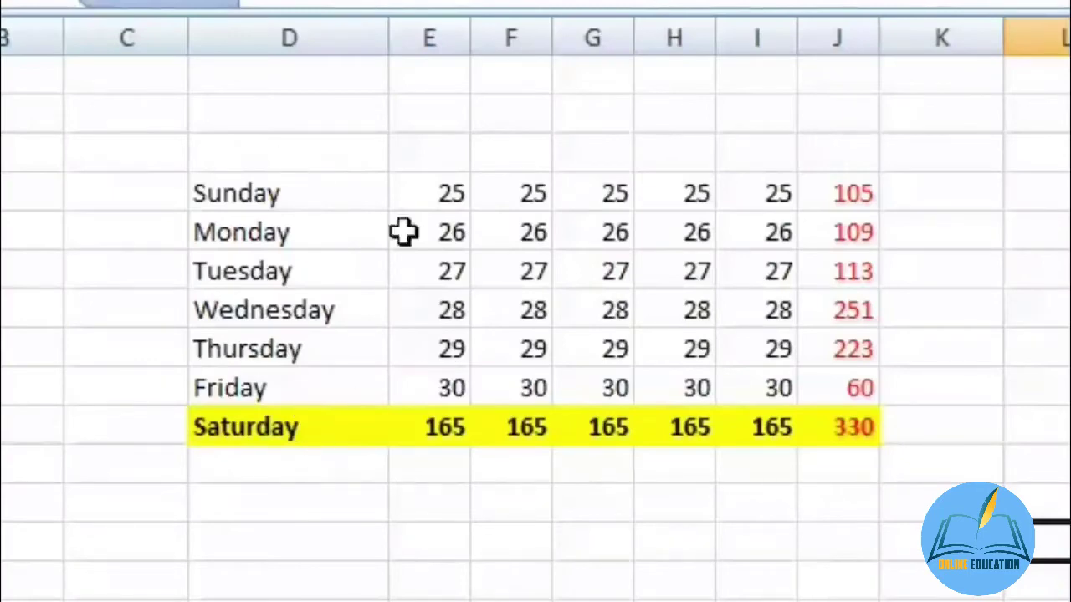
- Examine the totals in column J and the highlighted Saturday row of the weekday table
{"action": "left_click", "coordinate": [832, 163]}
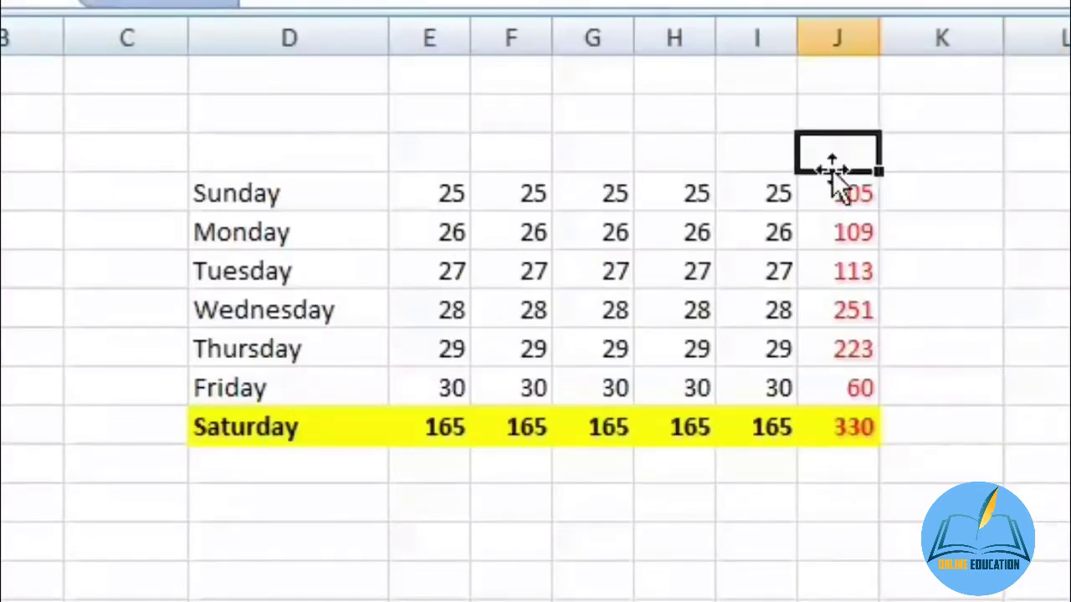
{"action": "left_click", "coordinate": [843, 194]}
{"action": "left_click", "coordinate": [845, 232]}
{"action": "left_click", "coordinate": [846, 310]}
{"action": "left_click", "coordinate": [847, 387]}
{"action": "left_click", "coordinate": [847, 429]}
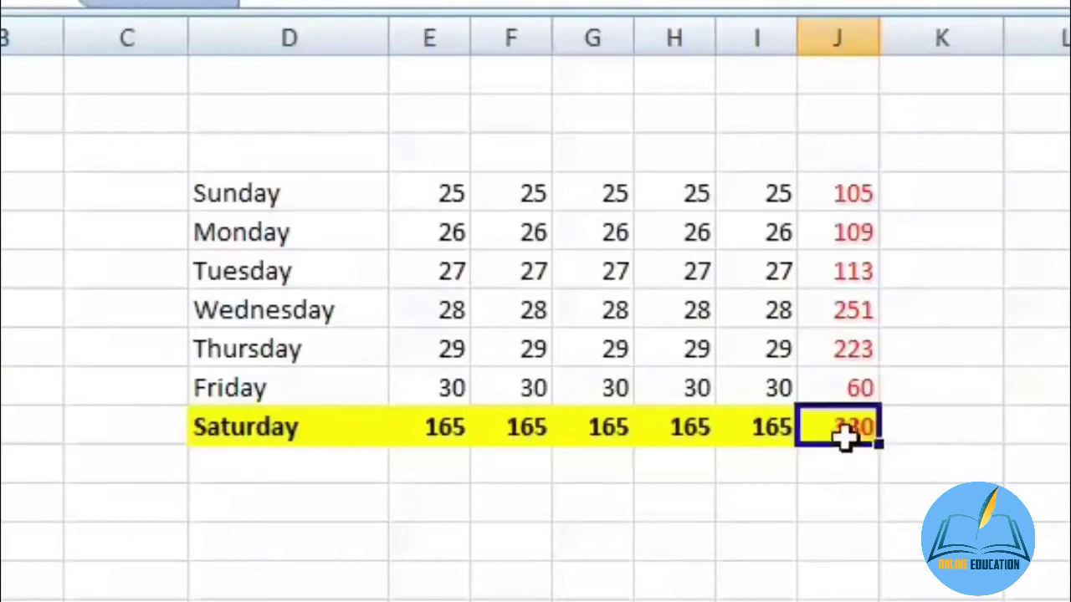
{"action": "left_click", "coordinate": [769, 431]}
{"action": "left_click", "coordinate": [512, 431]}
{"action": "left_click", "coordinate": [339, 434]}
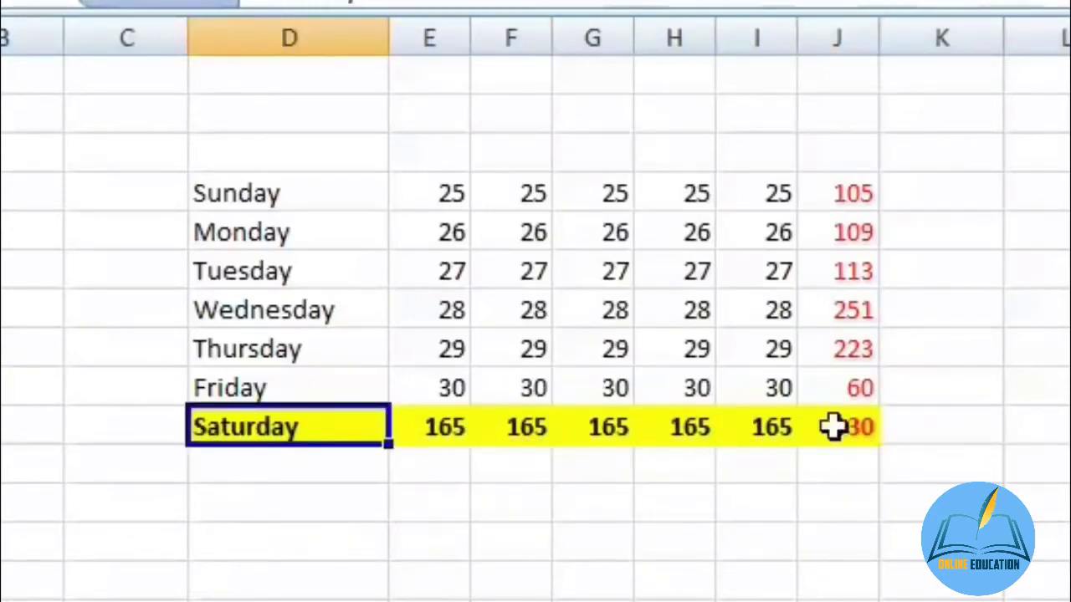
- Apply All Borders to the weekday table in D4:J10 and deselect the range
{"action": "left_click_drag", "start_coordinate": [219, 213], "coordinate": [849, 454]}
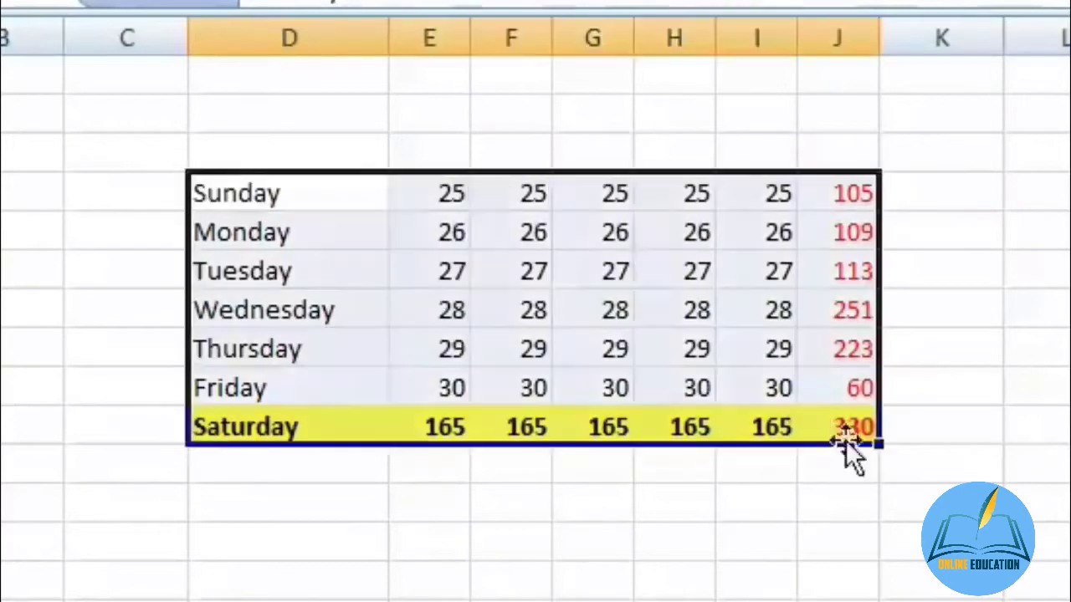
{"action": "left_click", "coordinate": [266, 2]}
{"action": "left_click", "coordinate": [366, 197]}
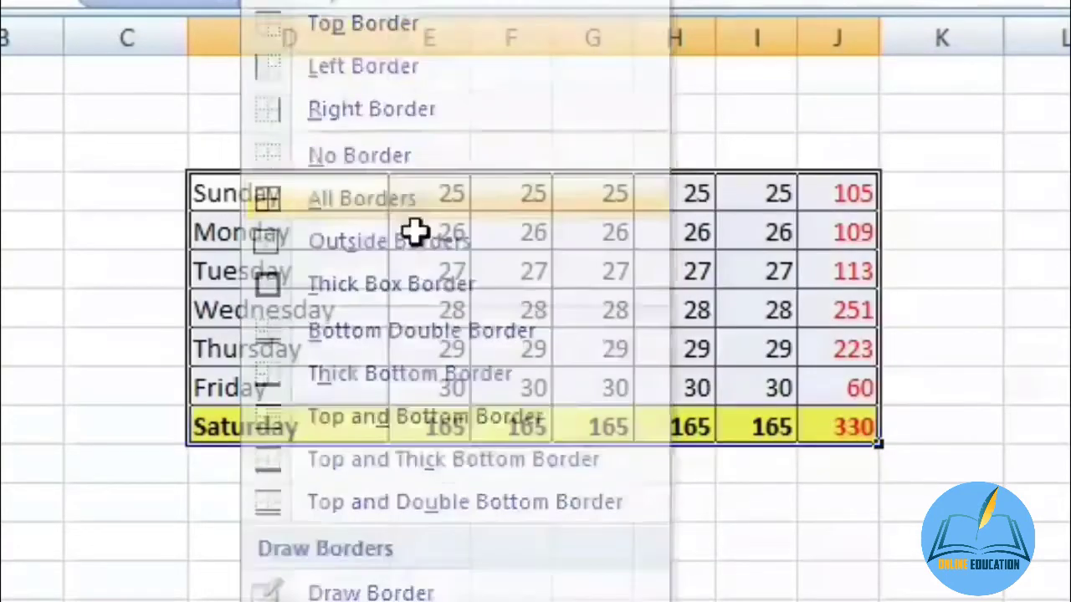
{"action": "left_click", "coordinate": [909, 512]}
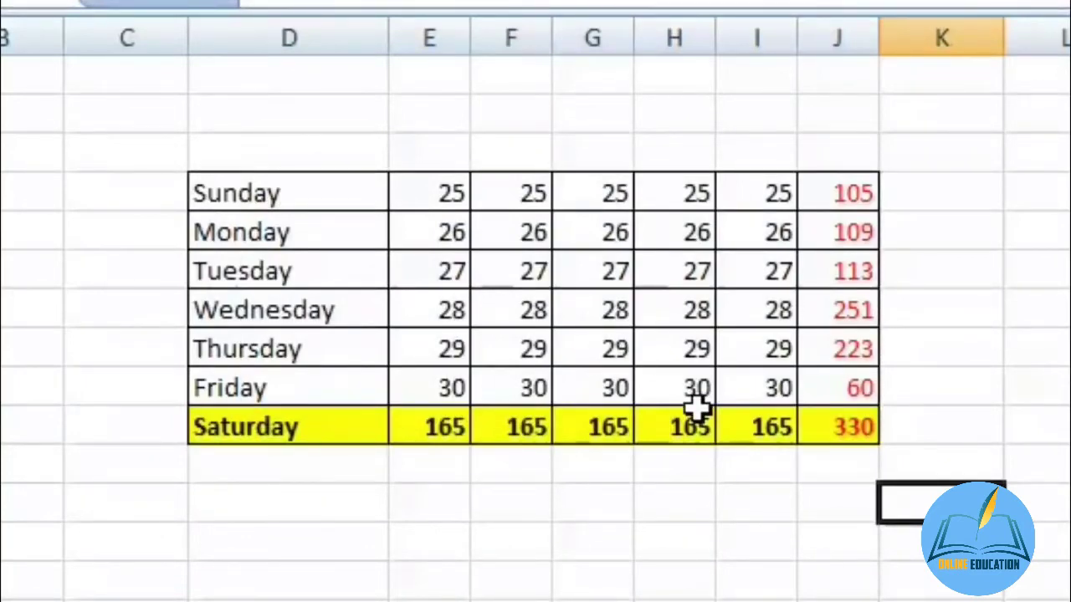
- Copy the bordered weekday table D4:J10 and paste it as a second table starting at cell D13
{"action": "left_click_drag", "start_coordinate": [251, 186], "coordinate": [840, 428]}
{"action": "key", "text": "ctrl+c"}
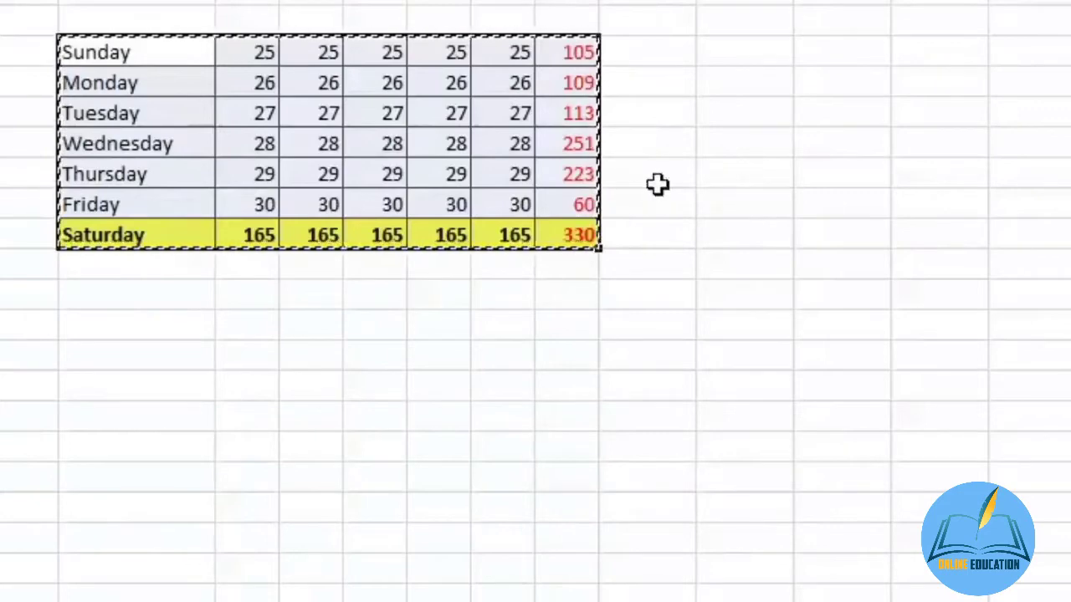
{"action": "right_click", "coordinate": [91, 328]}
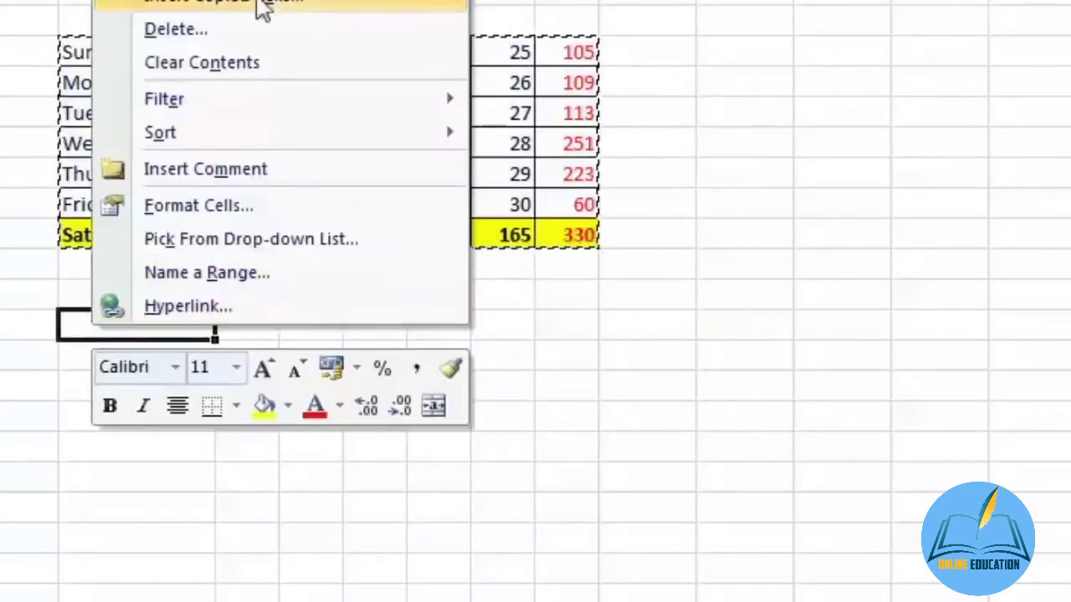
{"action": "left_click", "coordinate": [147, 2]}
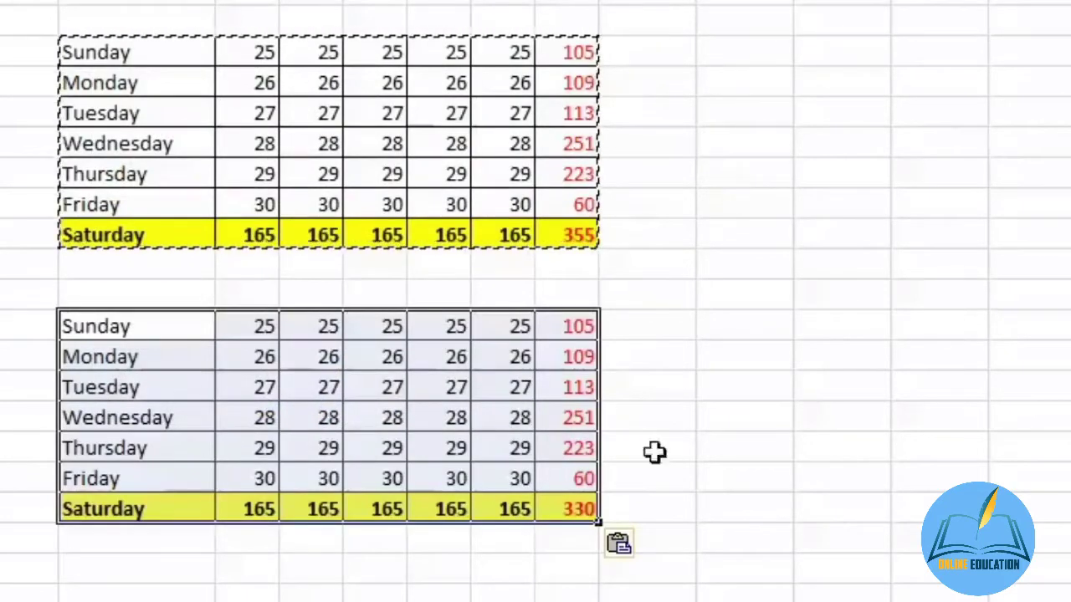
{"action": "left_click", "coordinate": [591, 319]}
{"action": "left_click", "coordinate": [593, 353]}
{"action": "left_click", "coordinate": [604, 390]}
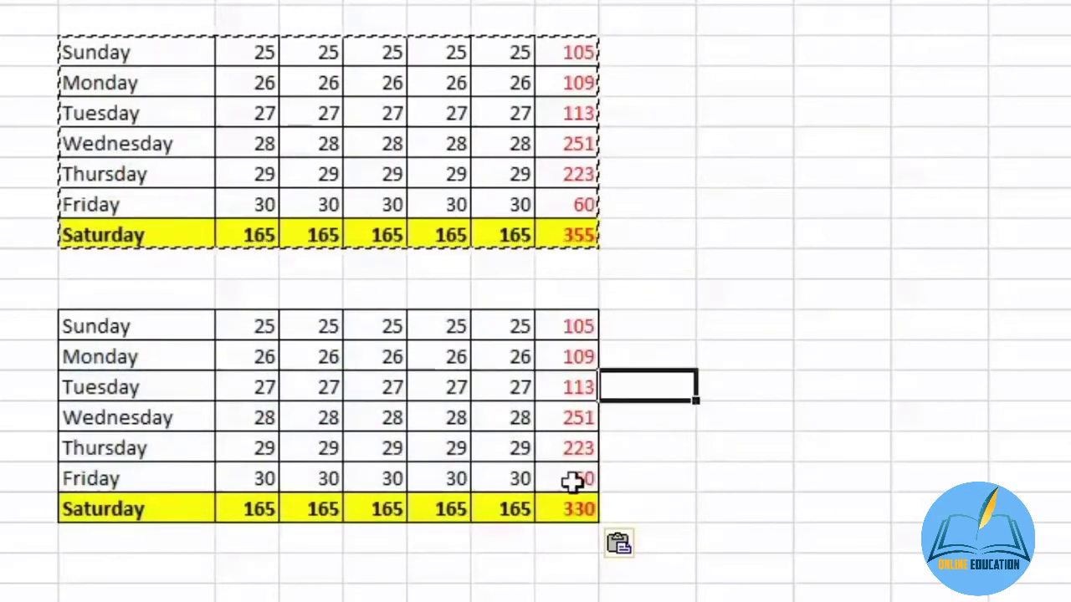
{"action": "left_click", "coordinate": [574, 480]}
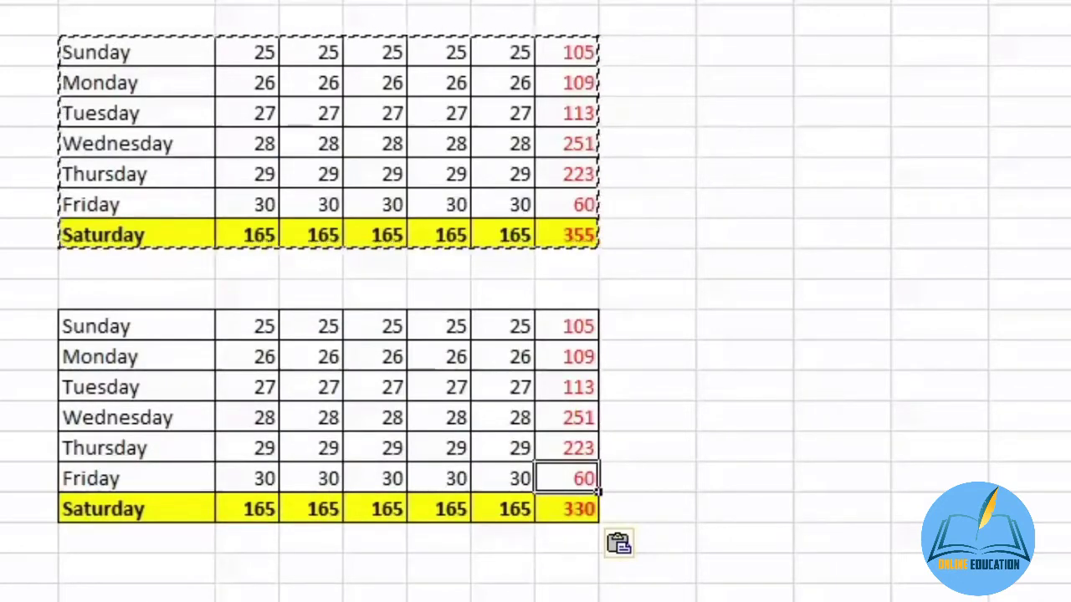
- Paste only the formulas of the copied weekday table starting at cell L4 with Paste Special
{"action": "left_click", "coordinate": [758, 89]}
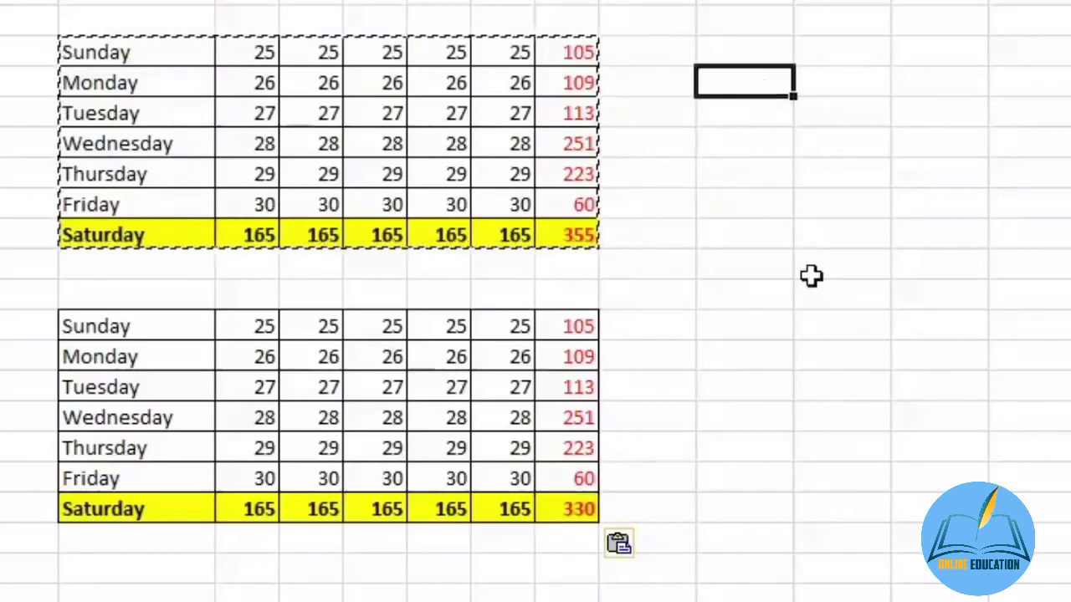
{"action": "left_click", "coordinate": [939, 170]}
{"action": "left_click", "coordinate": [159, 53]}
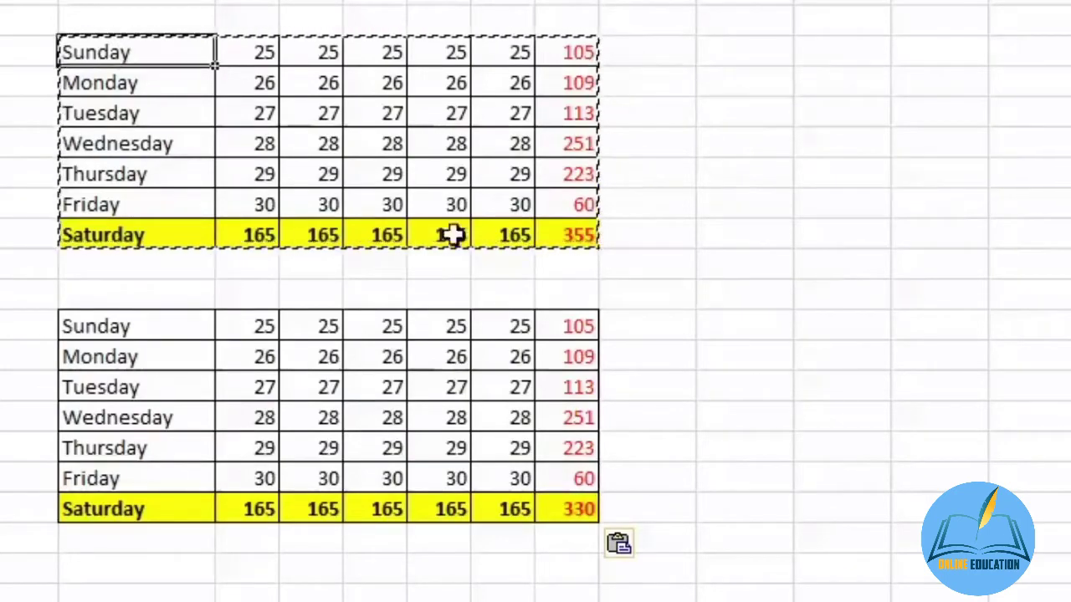
{"action": "right_click", "coordinate": [771, 51]}
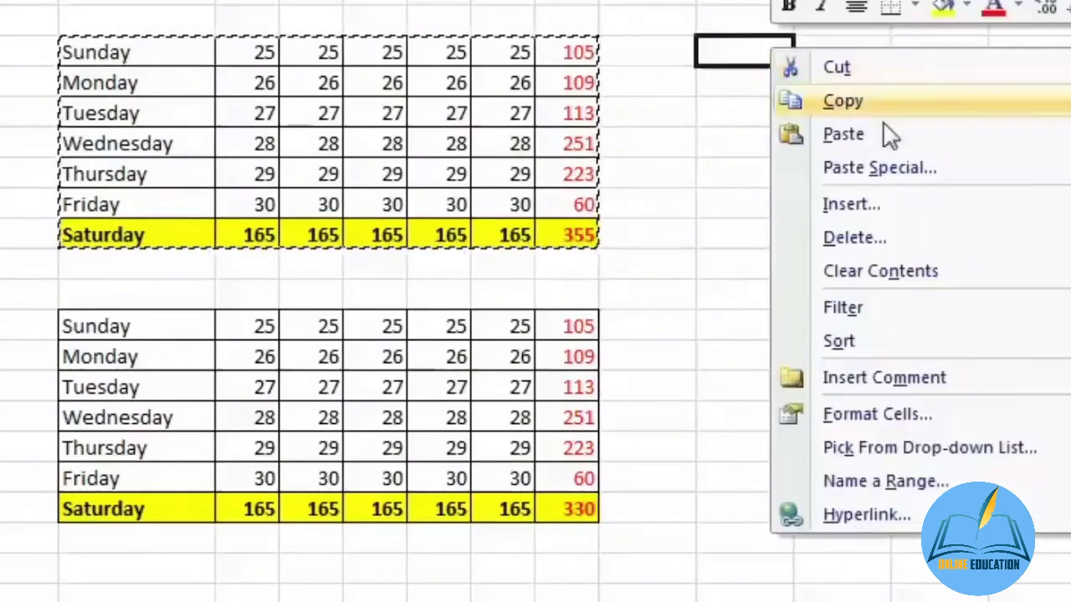
{"action": "left_click", "coordinate": [956, 182]}
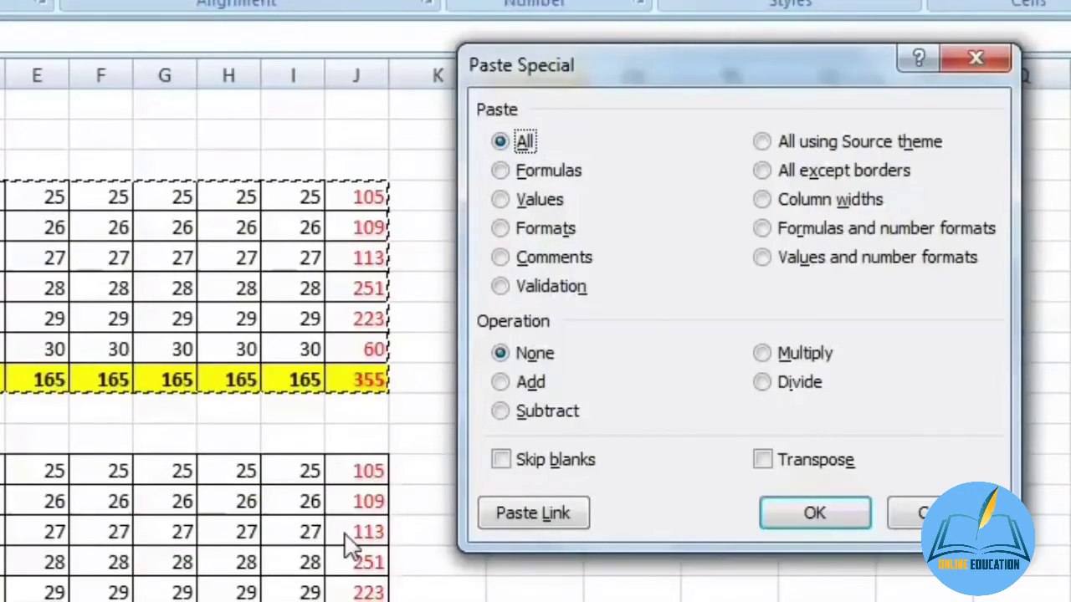
{"action": "left_click_drag", "start_coordinate": [569, 64], "coordinate": [729, 415]}
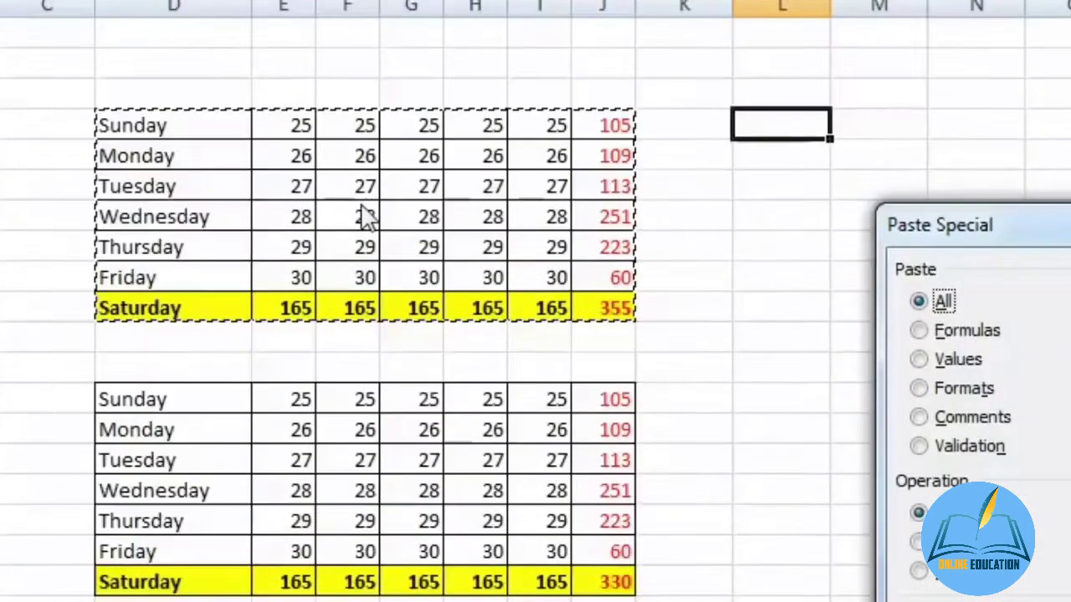
{"action": "left_click", "coordinate": [930, 332]}
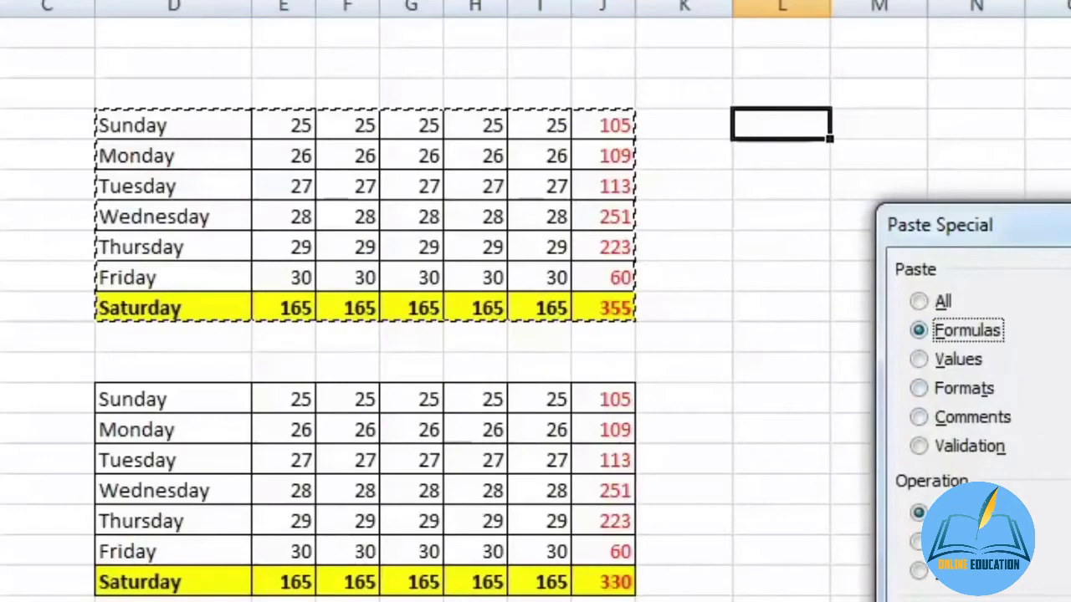
{"action": "key", "text": "Return"}
- Check the values and formulas in the unformatted table L4:R10, especially the Saturday row and the totals in column R
{"action": "left_click", "coordinate": [569, 227]}
{"action": "left_click", "coordinate": [681, 339]}
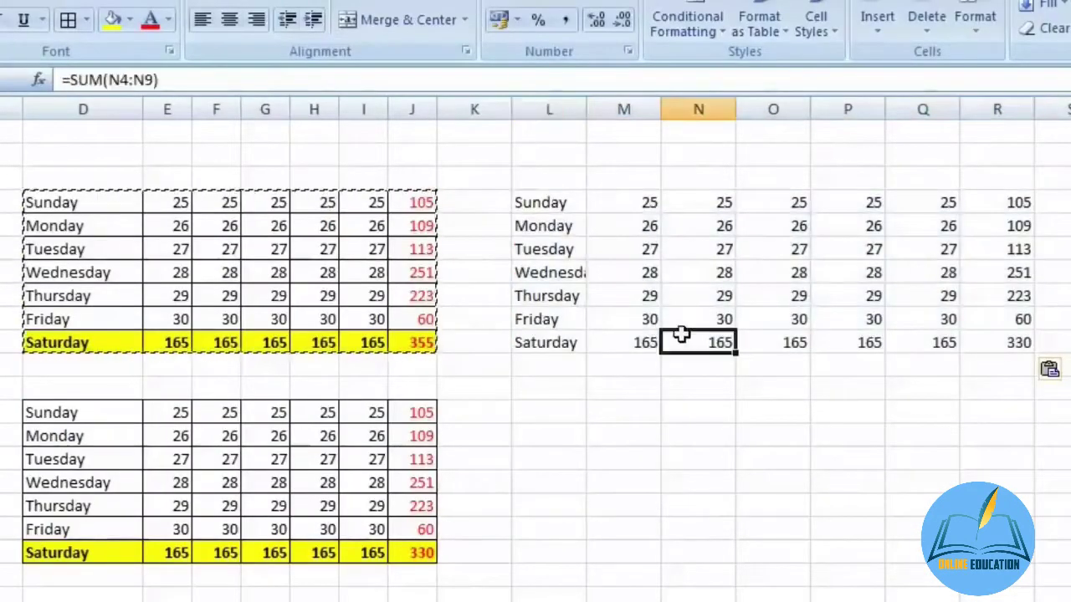
{"action": "left_click", "coordinate": [795, 250]}
{"action": "left_click", "coordinate": [944, 236]}
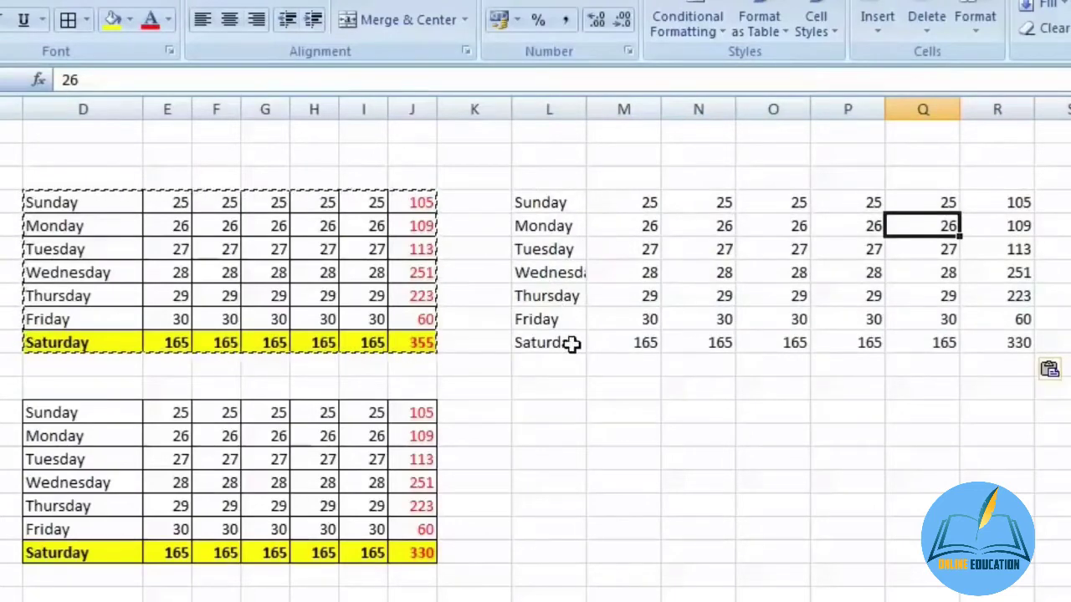
{"action": "left_click", "coordinate": [1025, 343]}
{"action": "left_click", "coordinate": [1019, 296]}
{"action": "left_click", "coordinate": [1014, 249]}
{"action": "left_click", "coordinate": [1004, 207]}
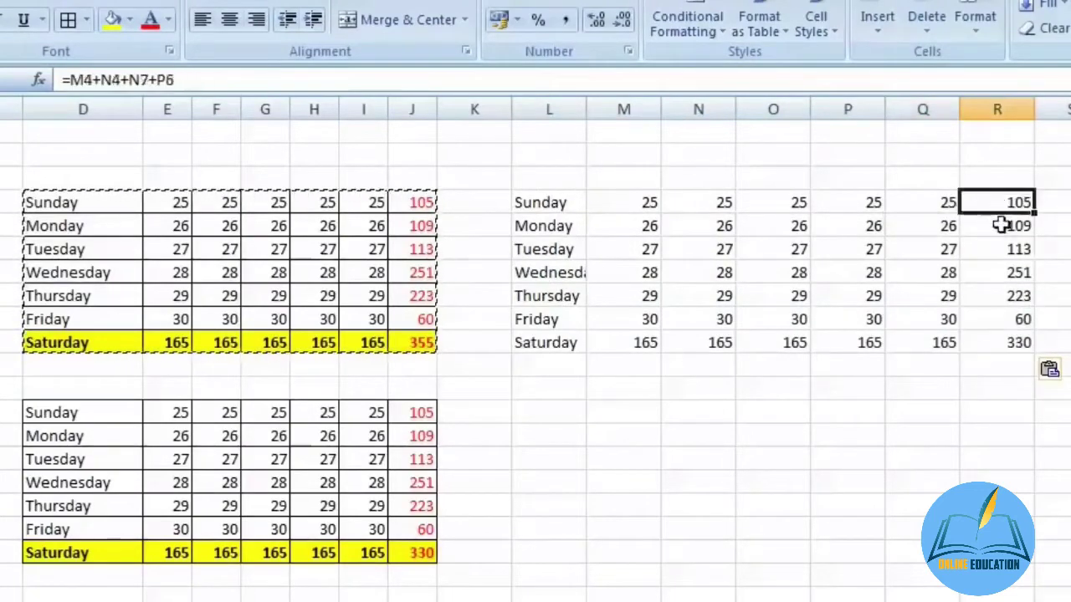
{"action": "left_click", "coordinate": [1004, 318]}
{"action": "left_click", "coordinate": [761, 342]}
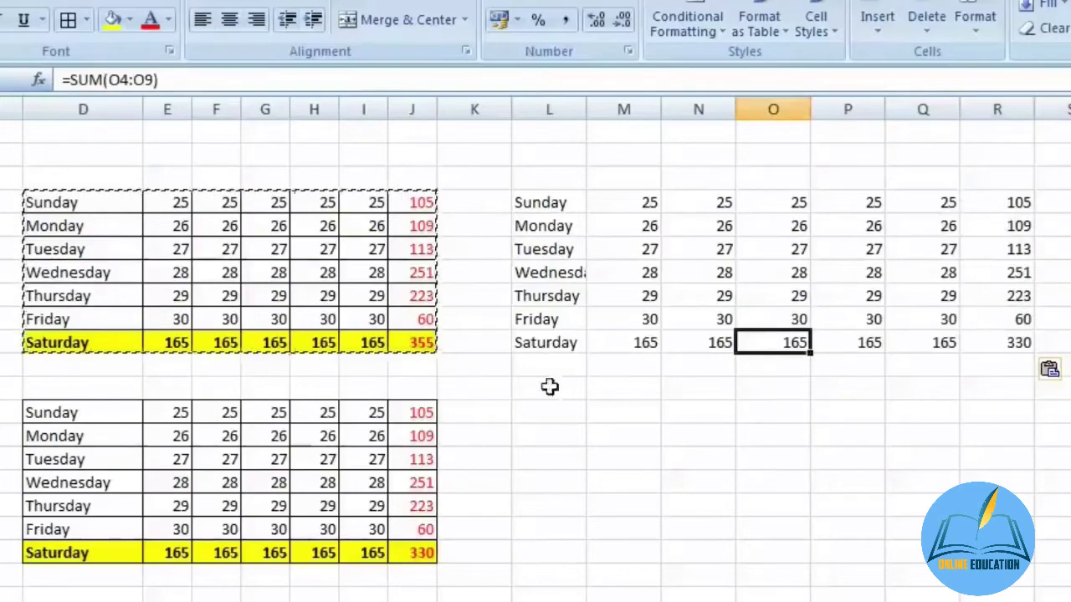
{"action": "right_click", "coordinate": [556, 412]}
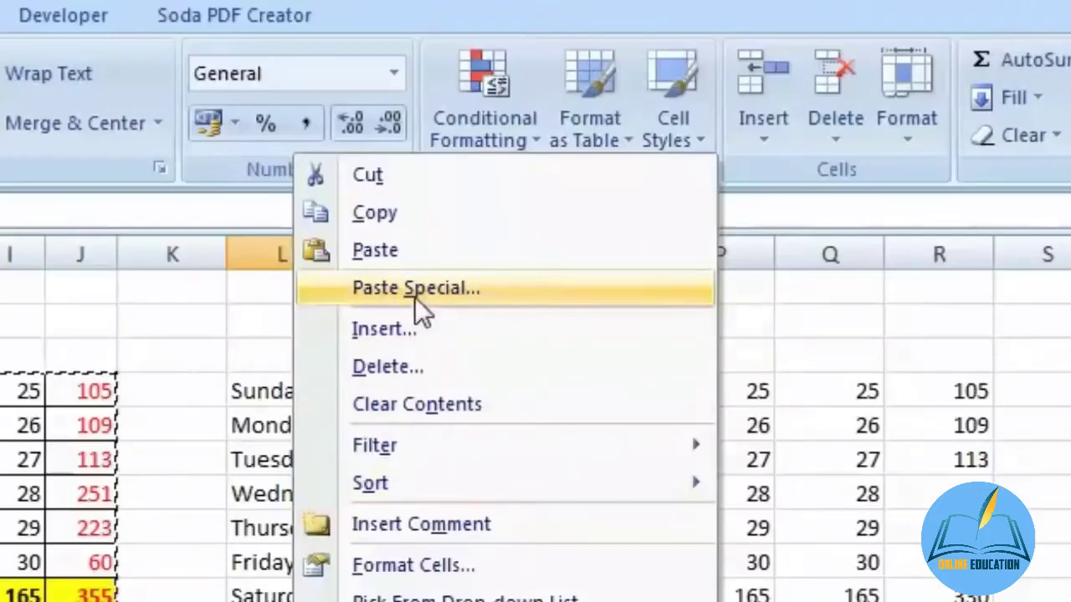
{"action": "left_click", "coordinate": [639, 138]}
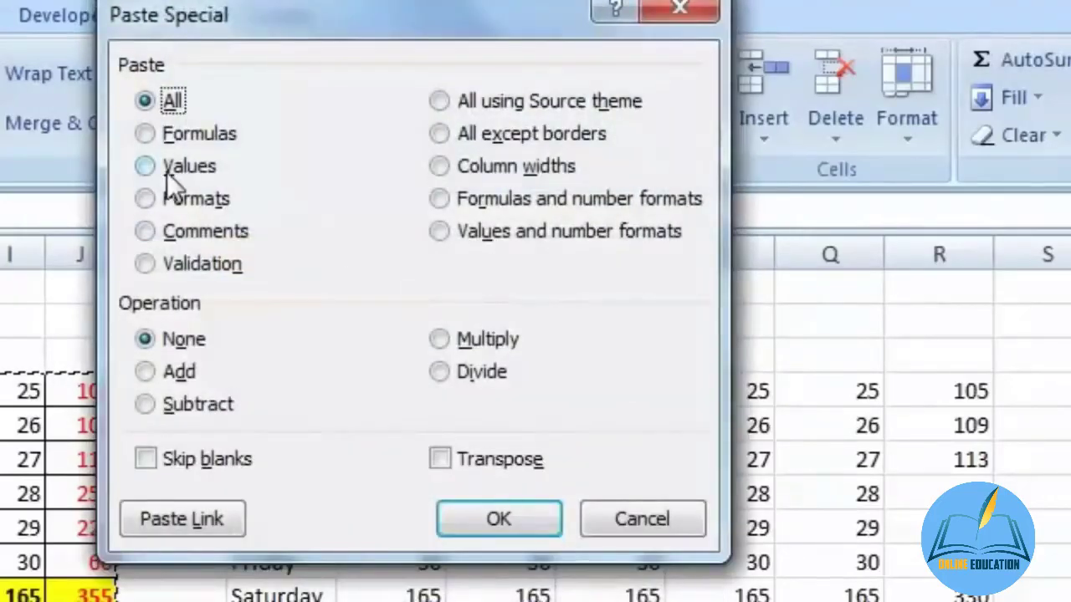
{"action": "left_click", "coordinate": [687, 530]}
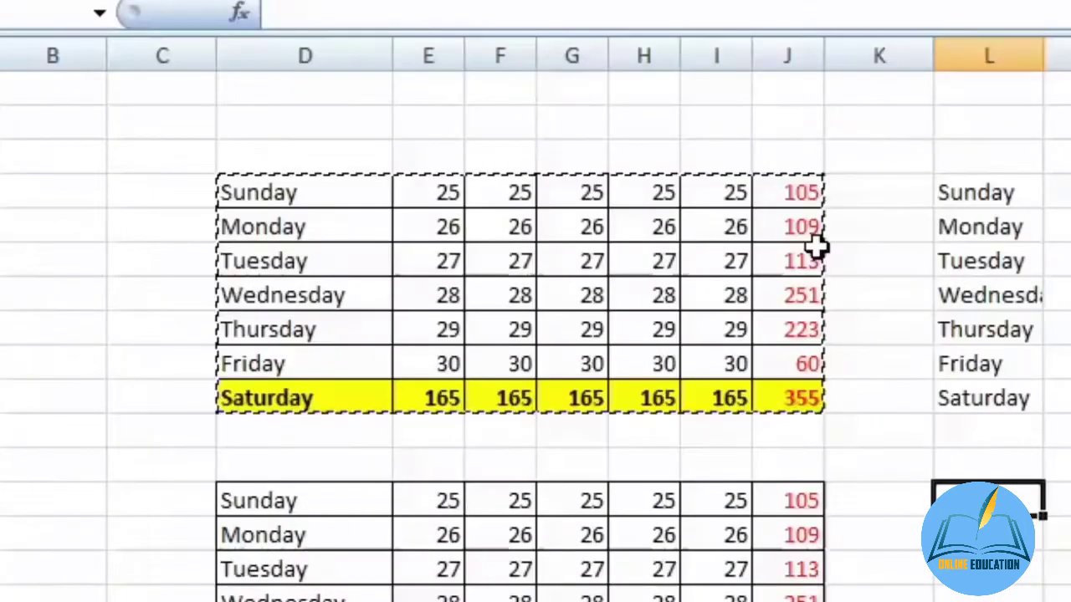
- Inspect the totals in J4:J10 and trace the cells referenced by the formula in J4, leaving it unedited
{"action": "left_click", "coordinate": [791, 183]}
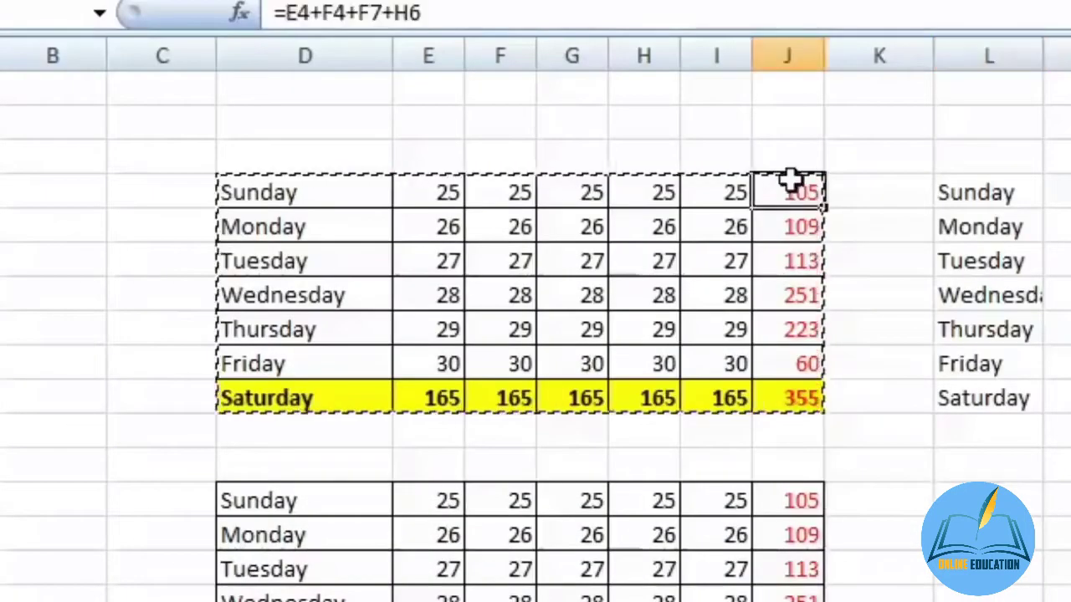
{"action": "left_click_drag", "start_coordinate": [790, 182], "coordinate": [772, 399]}
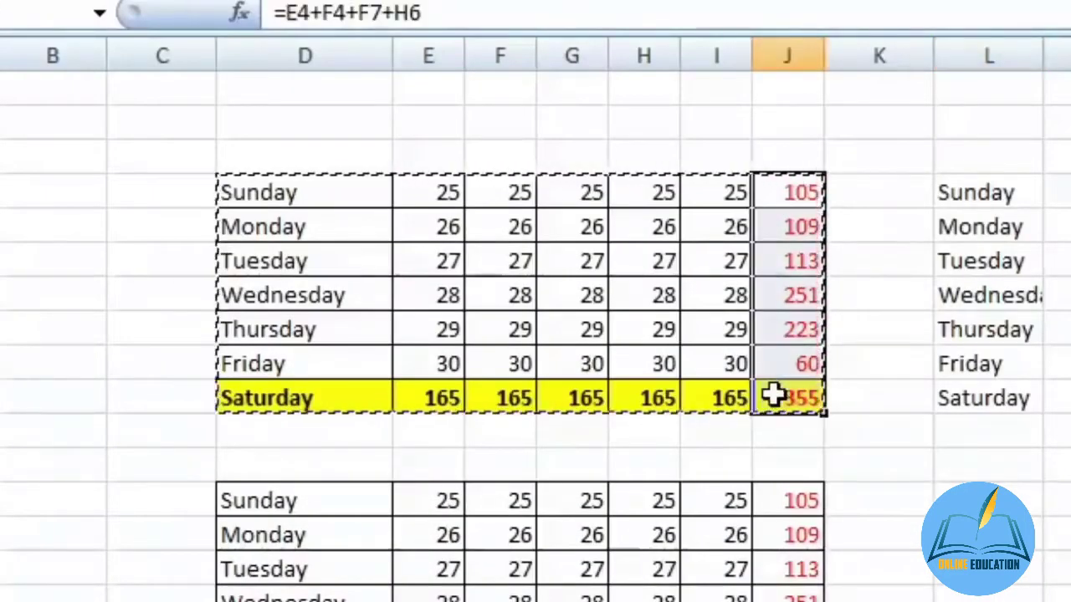
{"action": "left_click", "coordinate": [772, 191]}
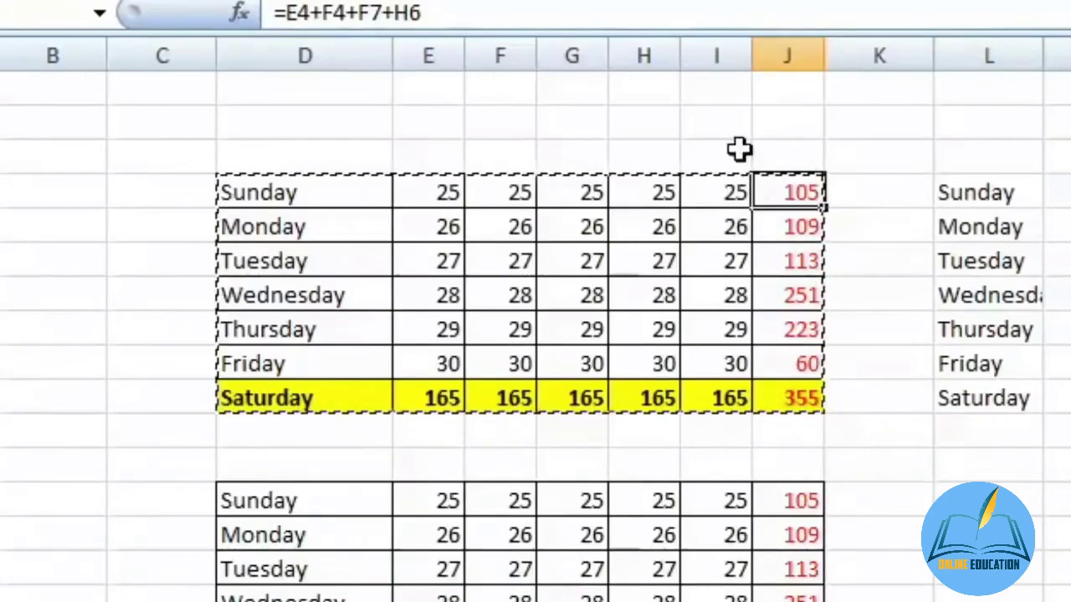
{"action": "left_click", "coordinate": [359, 13]}
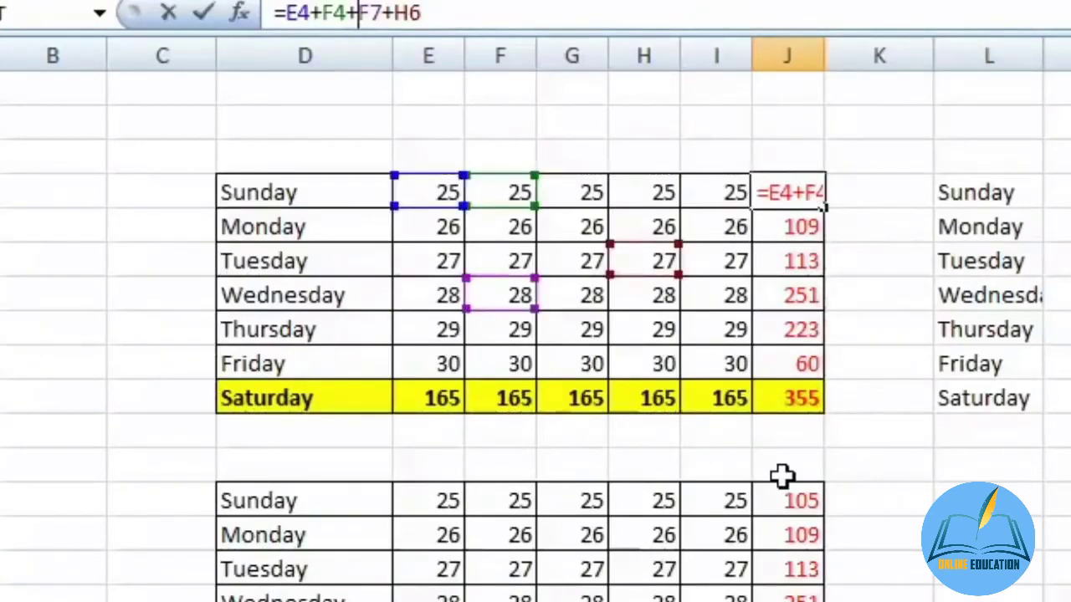
{"action": "key", "text": "Escape"}
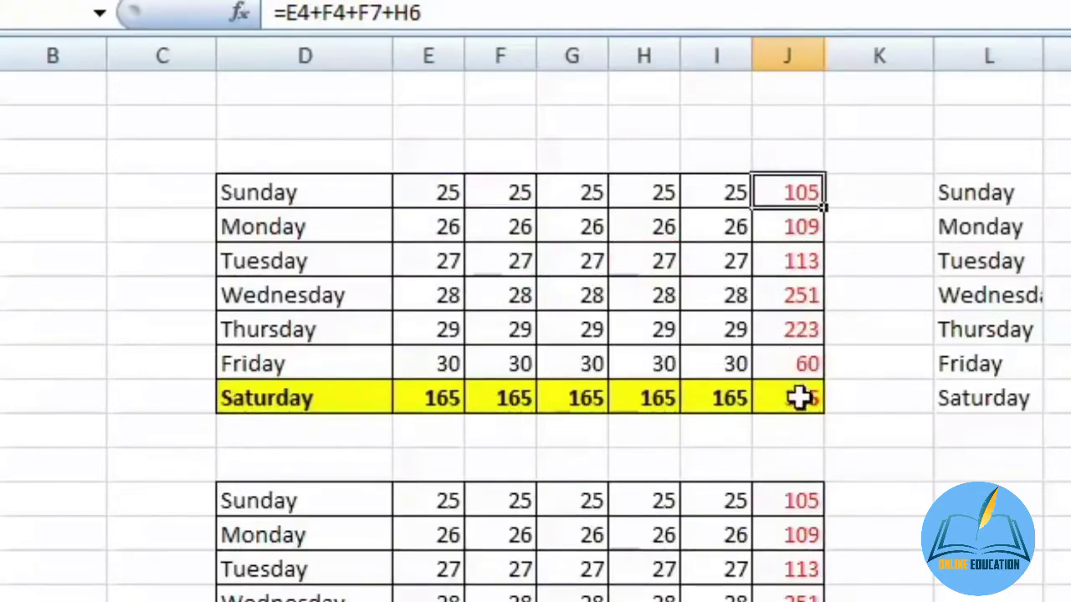
- Paste a plain copy of the totals J4:J10 starting at cell Q14 and check the formula in the first pasted cell
{"action": "left_click_drag", "start_coordinate": [791, 193], "coordinate": [780, 399]}
{"action": "right_click", "coordinate": [793, 302]}
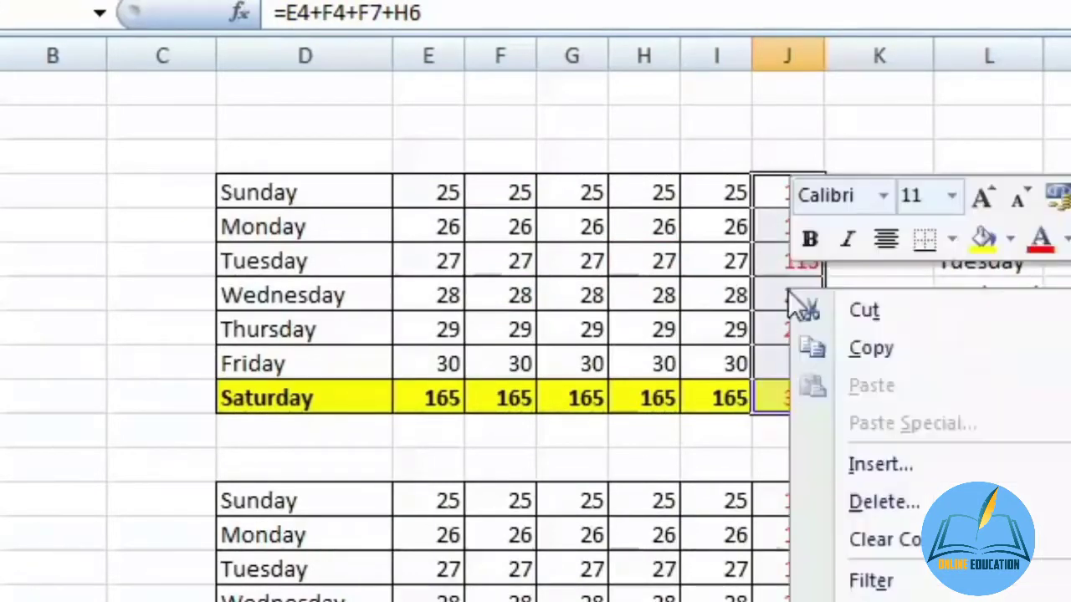
{"action": "left_click", "coordinate": [842, 355]}
{"action": "right_click", "coordinate": [912, 376]}
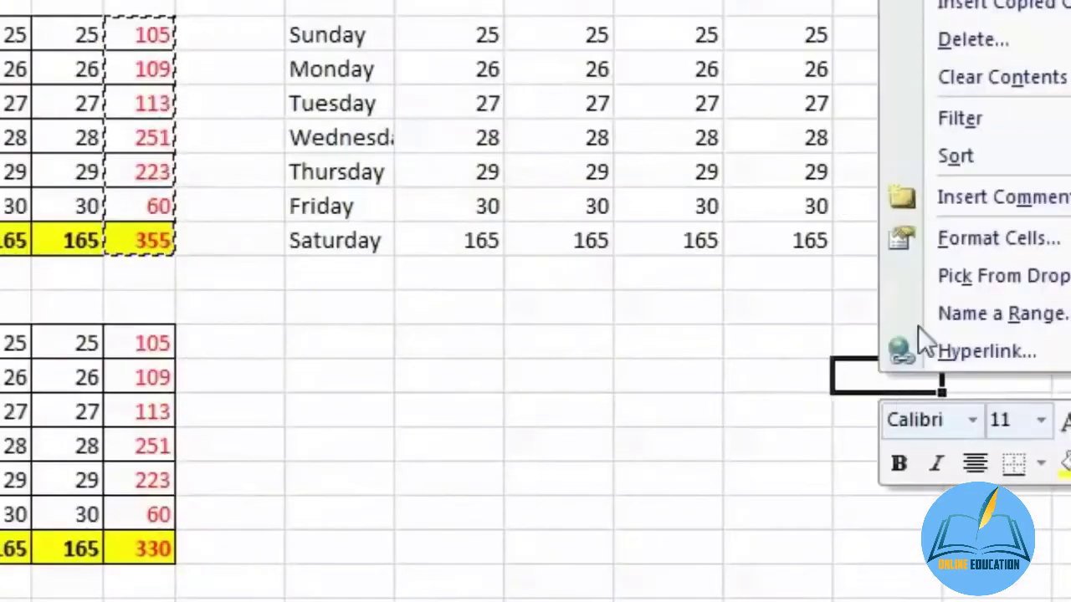
{"action": "key", "text": "ctrl+v"}
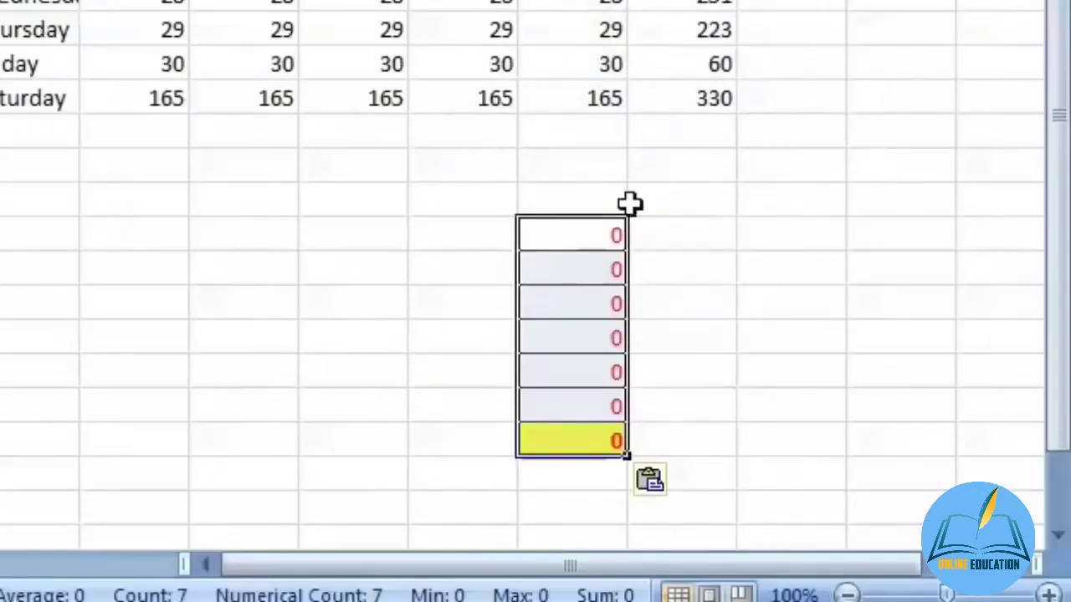
{"action": "left_click", "coordinate": [589, 249]}
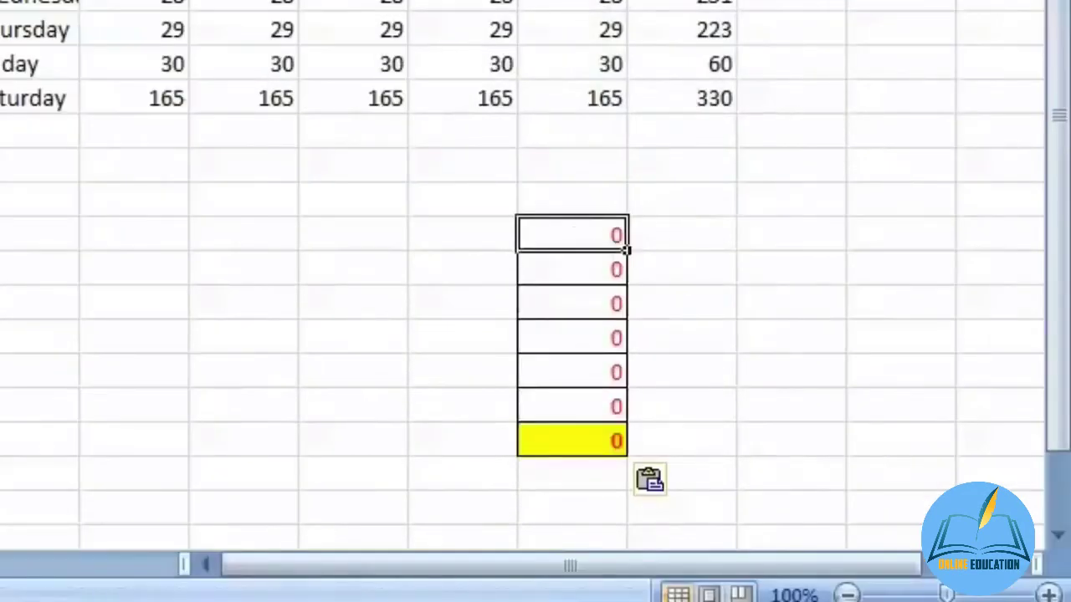
{"action": "key", "text": "F2"}
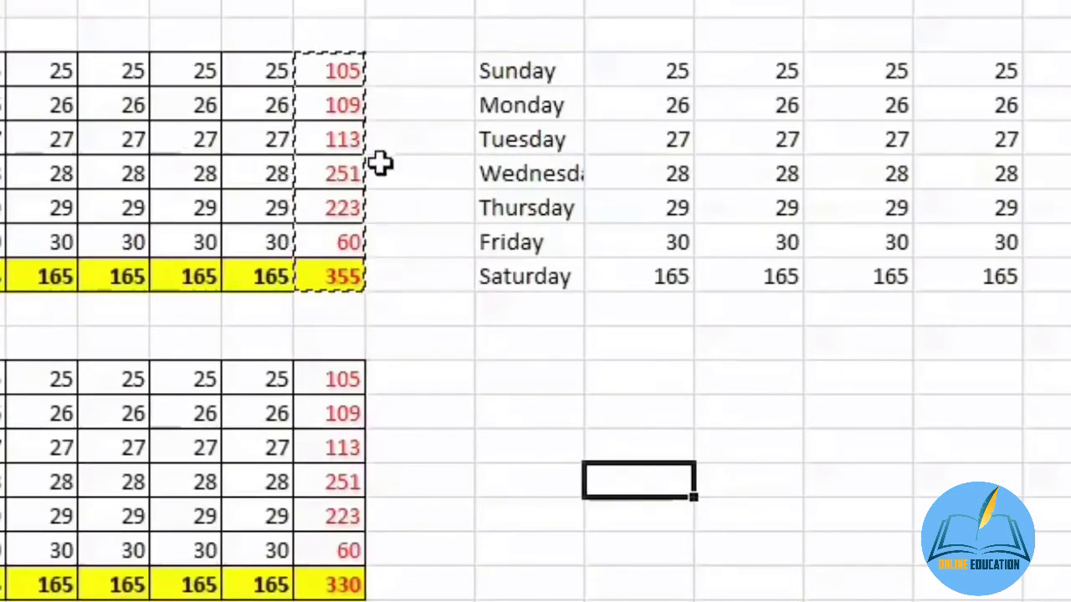
- Copy the totals J4:J10 and paste only their values starting at cell R14 with Paste Special
{"action": "left_click_drag", "start_coordinate": [345, 66], "coordinate": [327, 263]}
{"action": "right_click", "coordinate": [322, 121]}
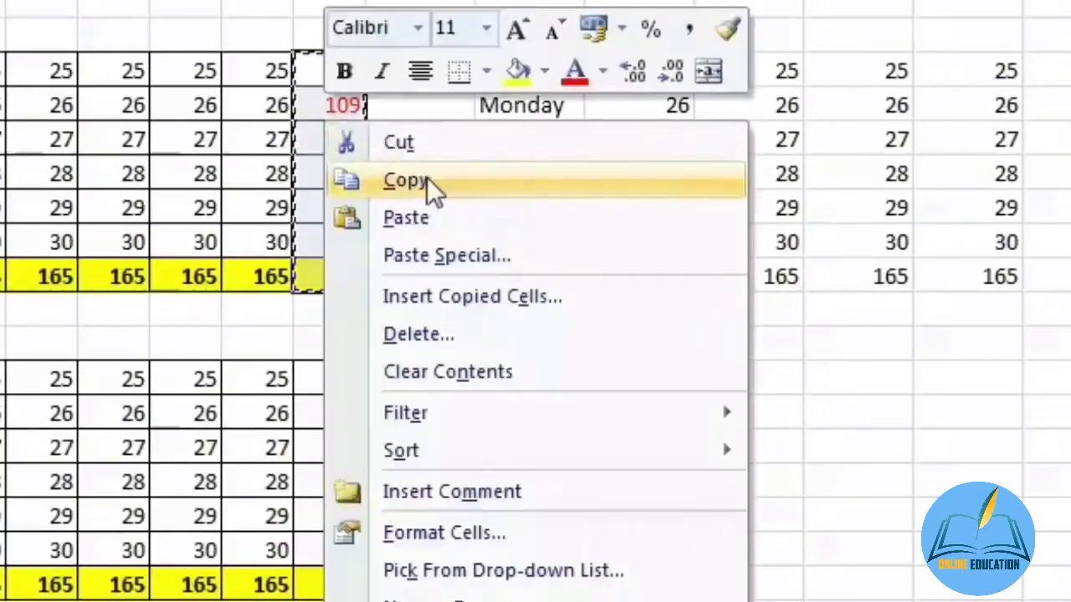
{"action": "left_click", "coordinate": [427, 188]}
{"action": "right_click", "coordinate": [849, 418]}
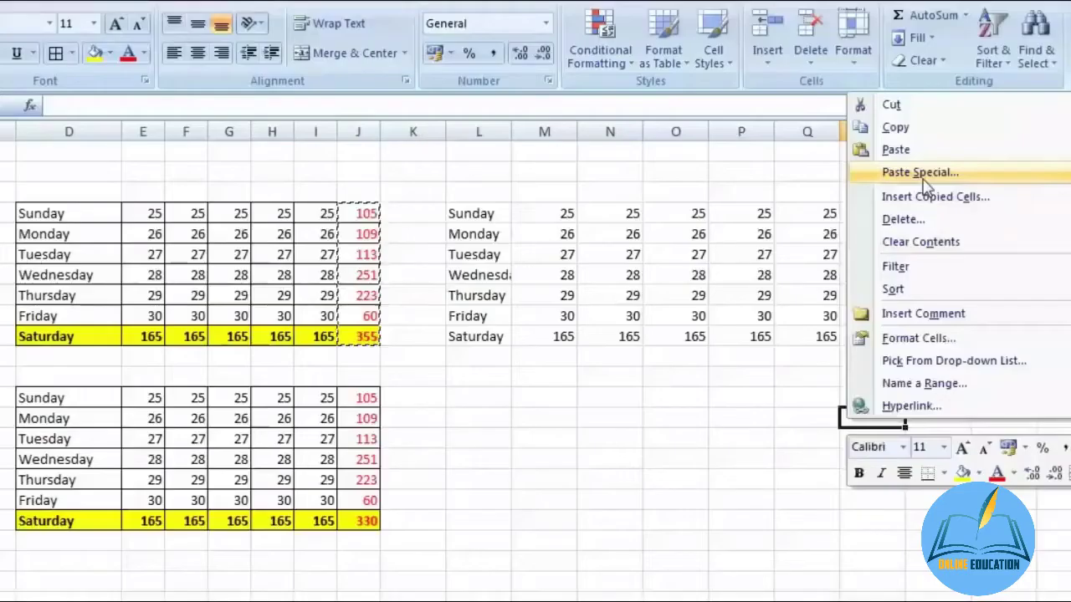
{"action": "left_click", "coordinate": [910, 172]}
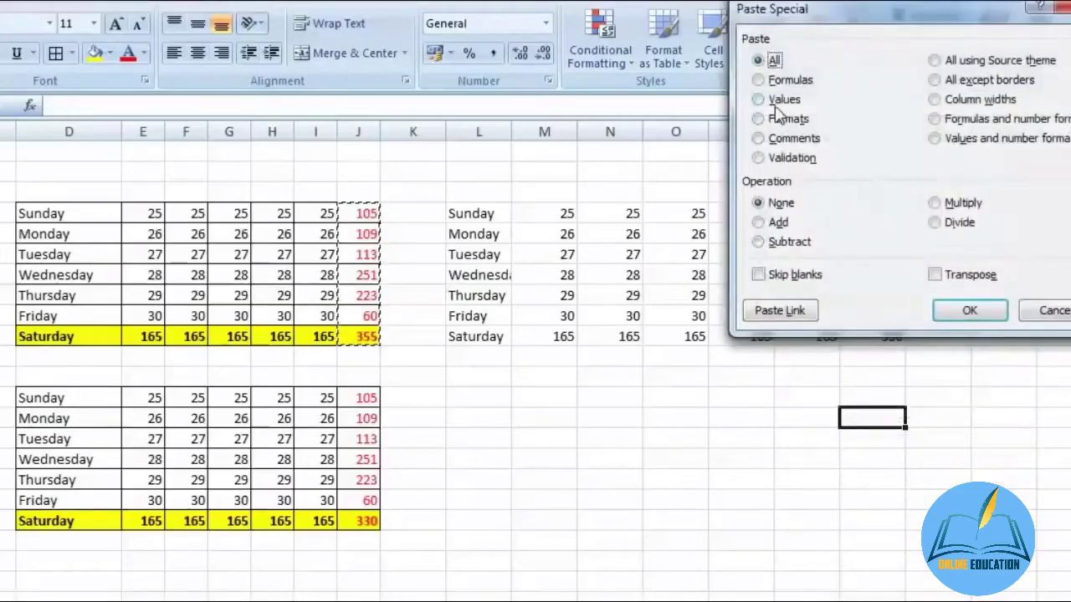
{"action": "left_click", "coordinate": [758, 99]}
{"action": "left_click", "coordinate": [969, 310]}
{"action": "left_click", "coordinate": [791, 442]}
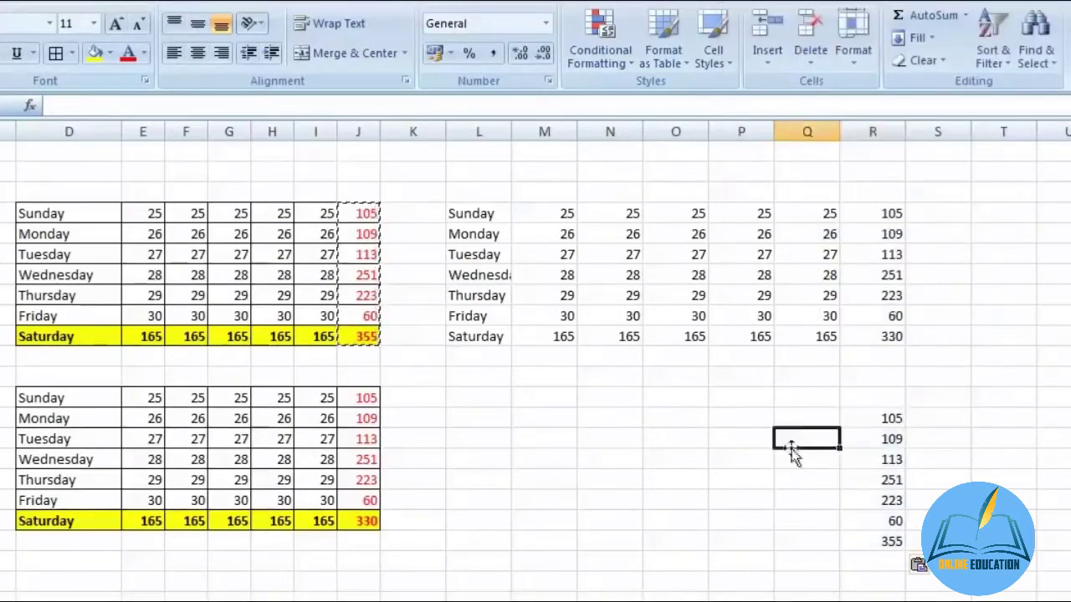
- Check whether the pasted totals starting at R14 hold plain values or formulas, and clear them
{"action": "left_click", "coordinate": [863, 418]}
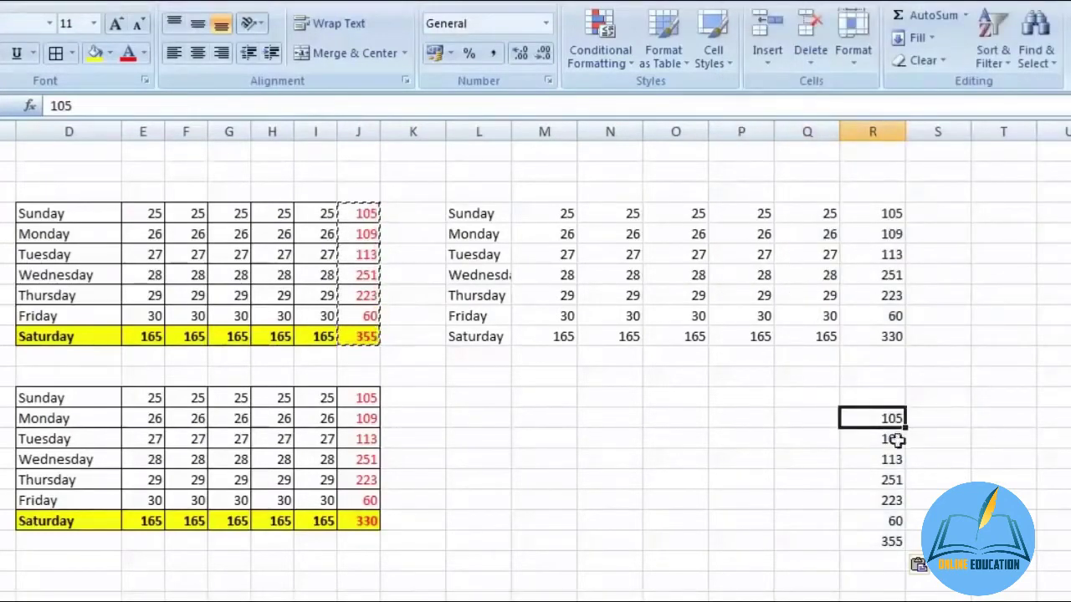
{"action": "left_click_drag", "start_coordinate": [870, 427], "coordinate": [870, 502]}
{"action": "left_click", "coordinate": [494, 357]}
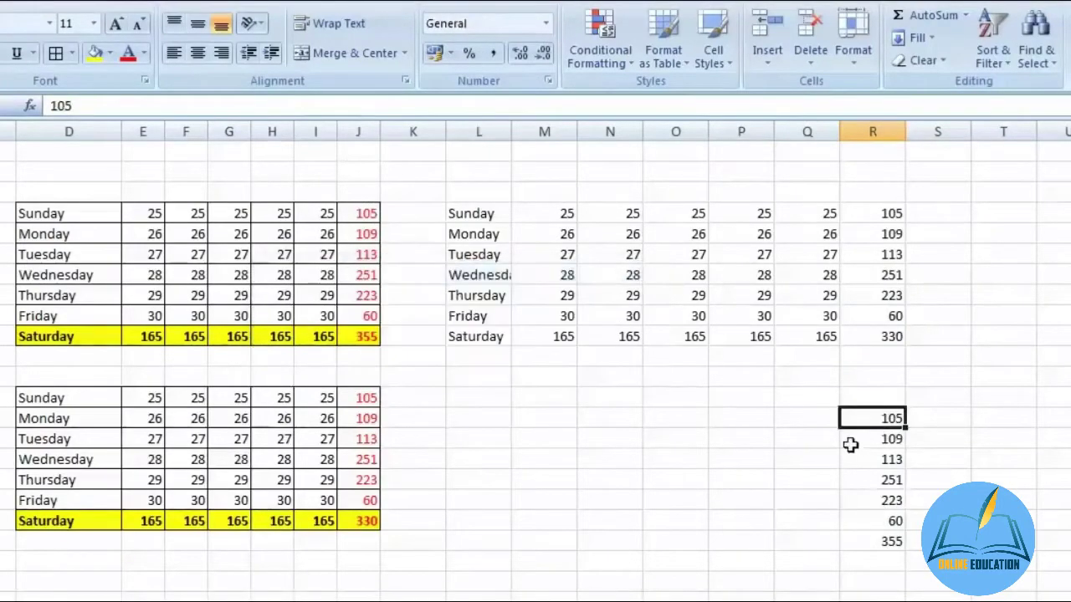
{"action": "left_click_drag", "start_coordinate": [855, 416], "coordinate": [895, 563]}
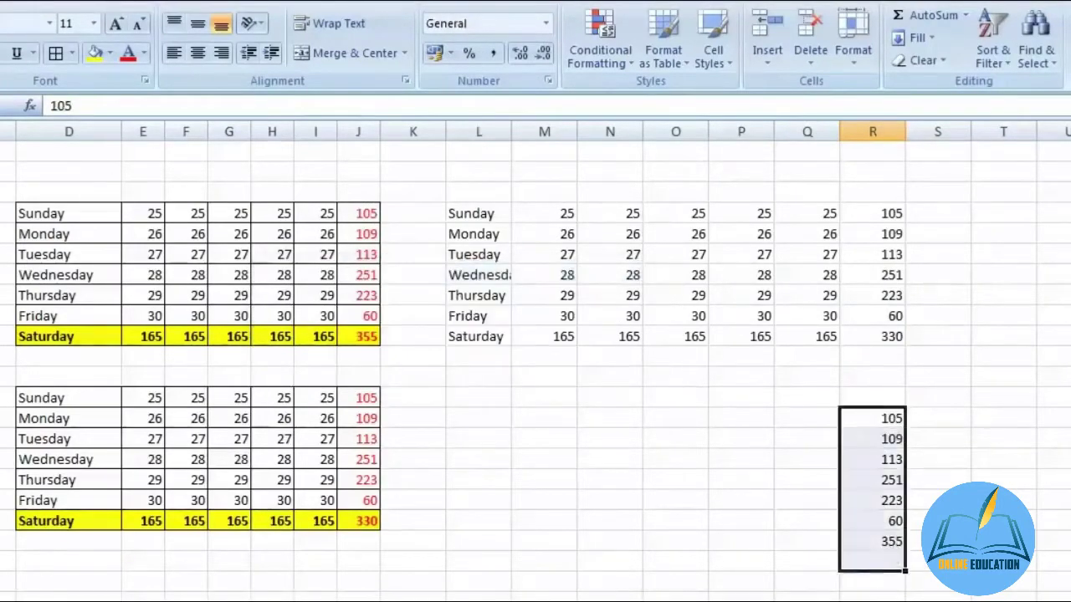
{"action": "key", "text": "Delete"}
- Copy the weekday table D4:J10 and paste only its values starting at cell L13 with Paste Special
{"action": "left_click_drag", "start_coordinate": [70, 215], "coordinate": [362, 336]}
{"action": "right_click", "coordinate": [356, 333]}
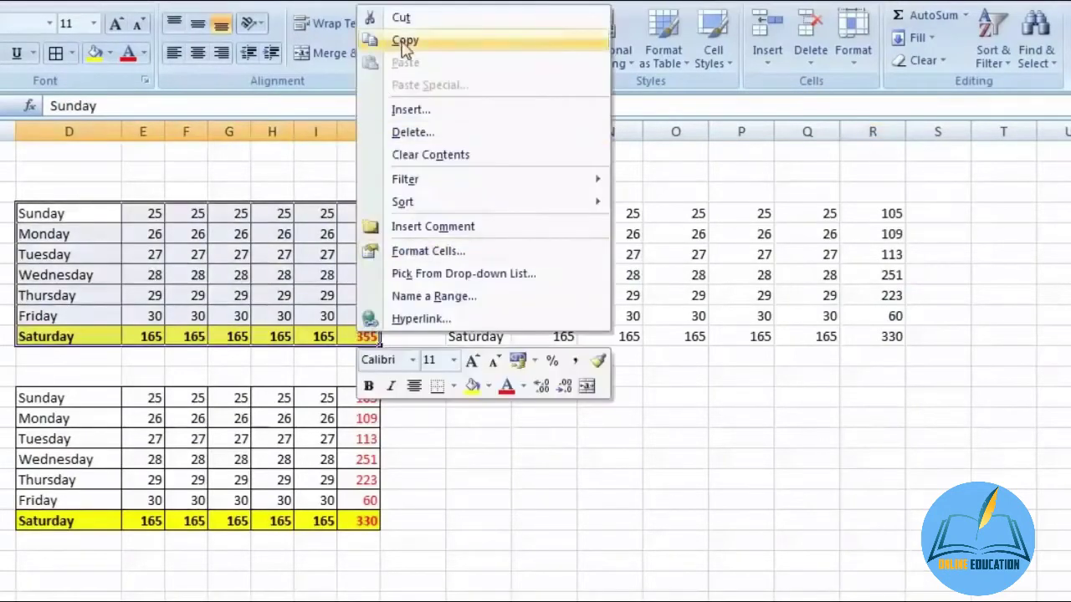
{"action": "left_click", "coordinate": [405, 41]}
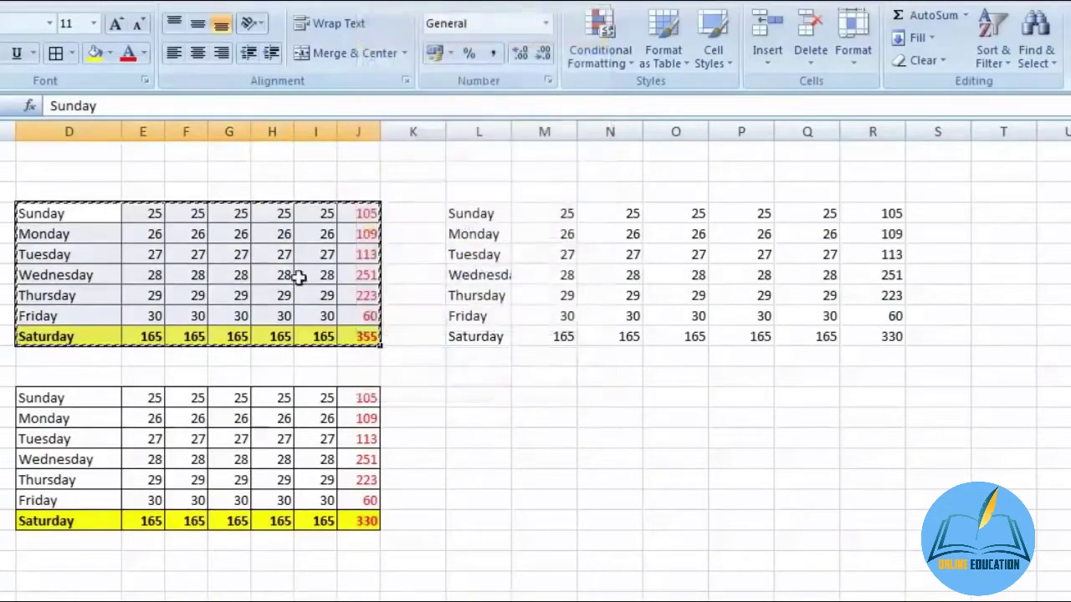
{"action": "left_click", "coordinate": [502, 399]}
{"action": "right_click", "coordinate": [504, 400]}
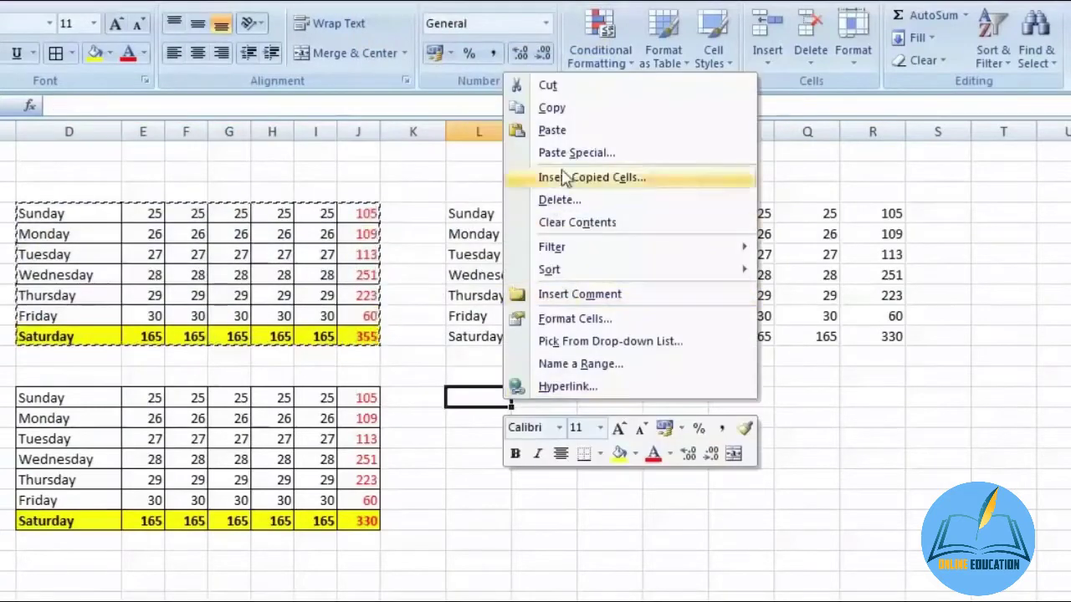
{"action": "left_click", "coordinate": [627, 155]}
{"action": "left_click", "coordinate": [492, 77]}
{"action": "left_click", "coordinate": [684, 287]}
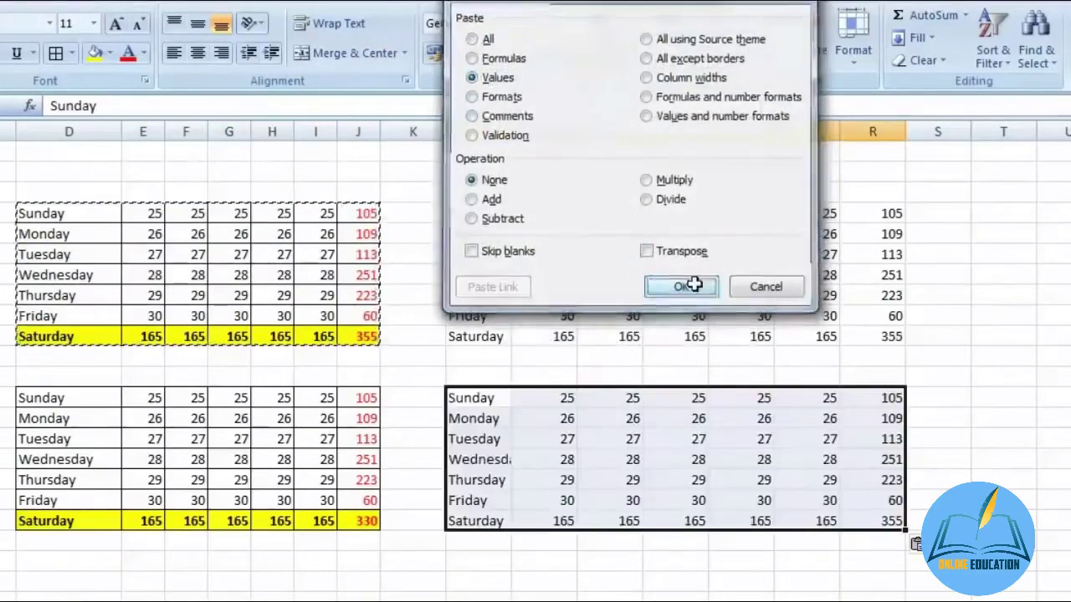
- Check the contents of the pasted table's totals and Saturday row, and clear the whole copy in L13:R19
{"action": "left_click", "coordinate": [889, 416]}
{"action": "left_click", "coordinate": [892, 402]}
{"action": "left_click", "coordinate": [853, 499]}
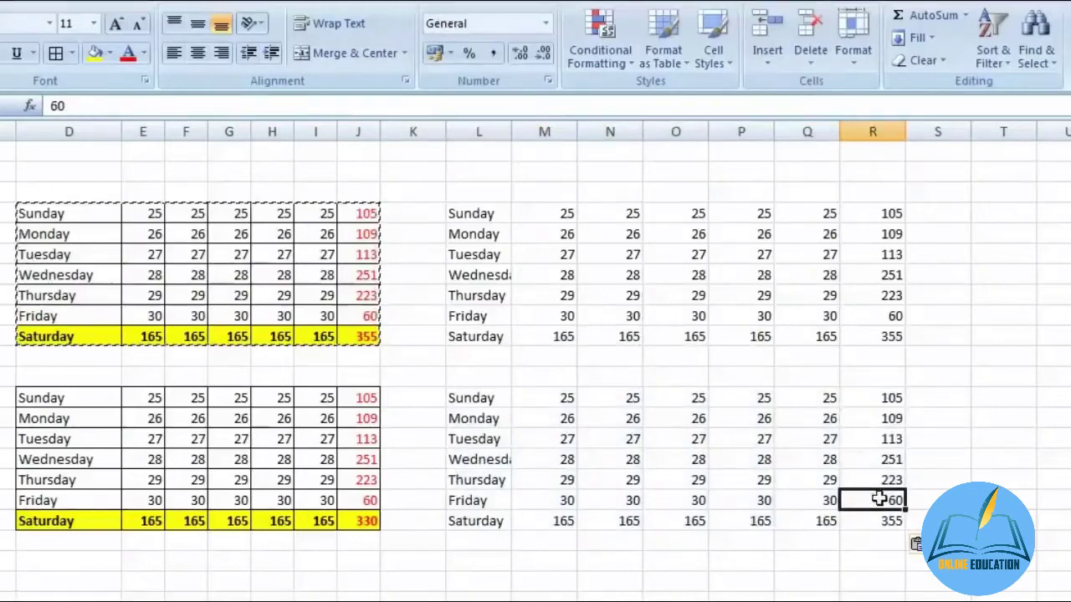
{"action": "left_click", "coordinate": [870, 520]}
{"action": "left_click", "coordinate": [686, 520]}
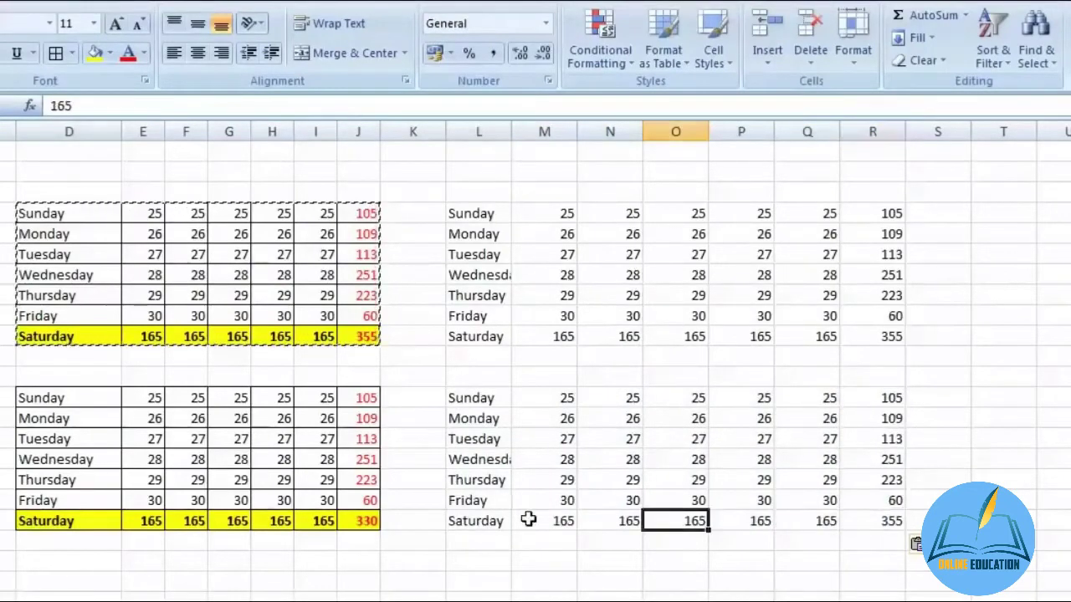
{"action": "left_click", "coordinate": [529, 520]}
{"action": "left_click_drag", "start_coordinate": [468, 391], "coordinate": [856, 525]}
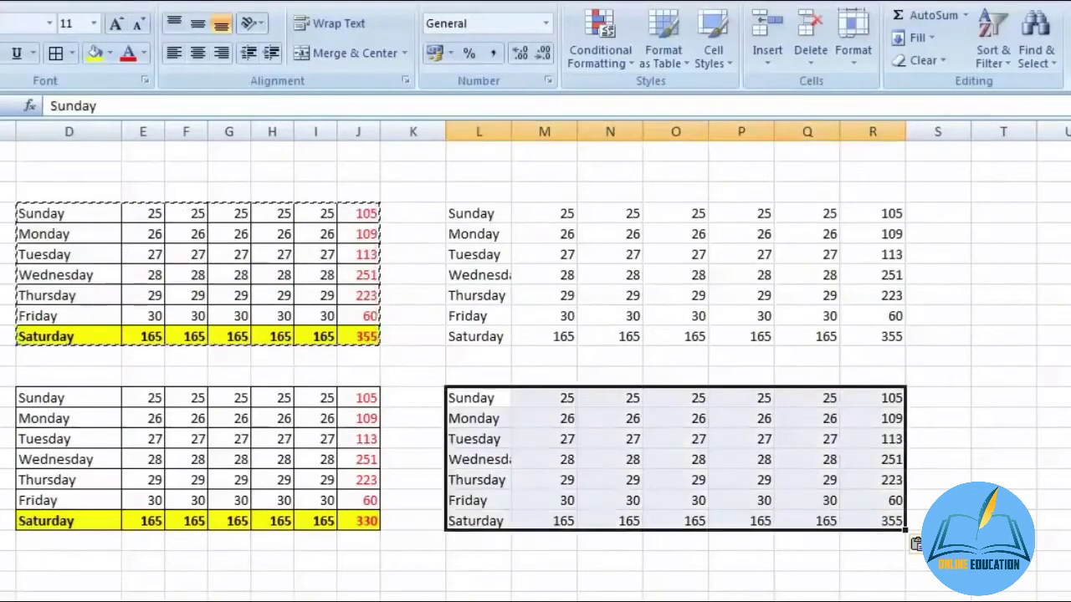
{"action": "key", "text": "Delete"}
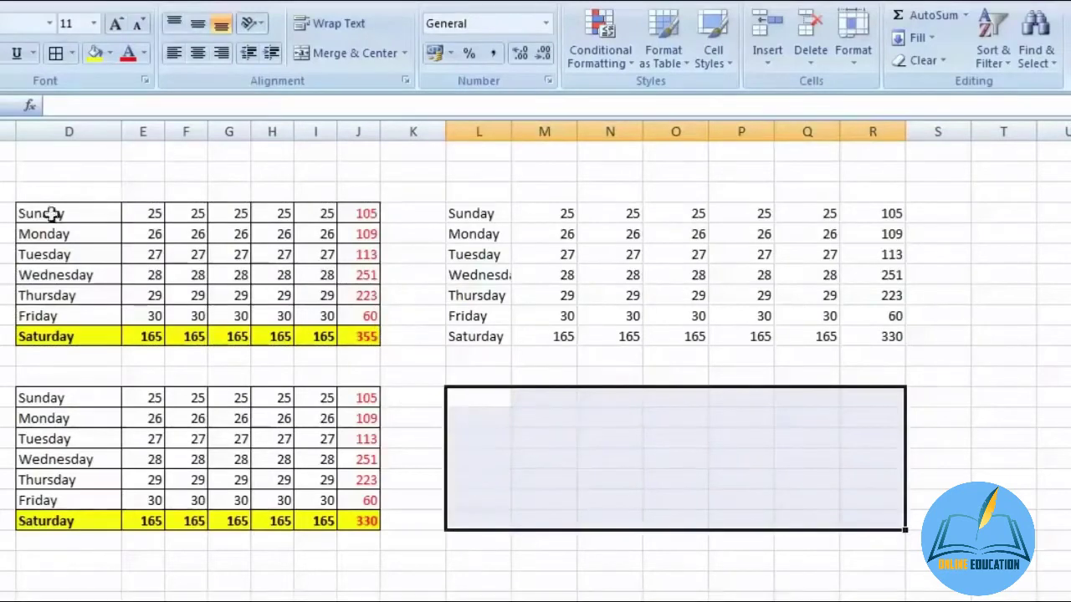
{"action": "left_click_drag", "start_coordinate": [51, 215], "coordinate": [346, 343]}
{"action": "right_click", "coordinate": [353, 335]}
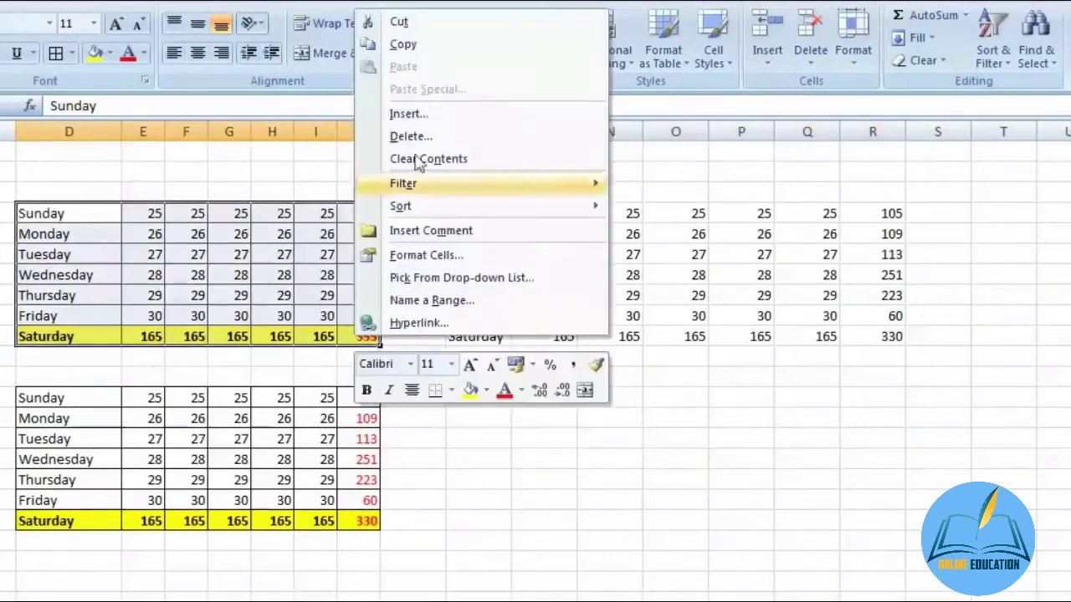
{"action": "left_click", "coordinate": [403, 45]}
{"action": "right_click", "coordinate": [492, 406]}
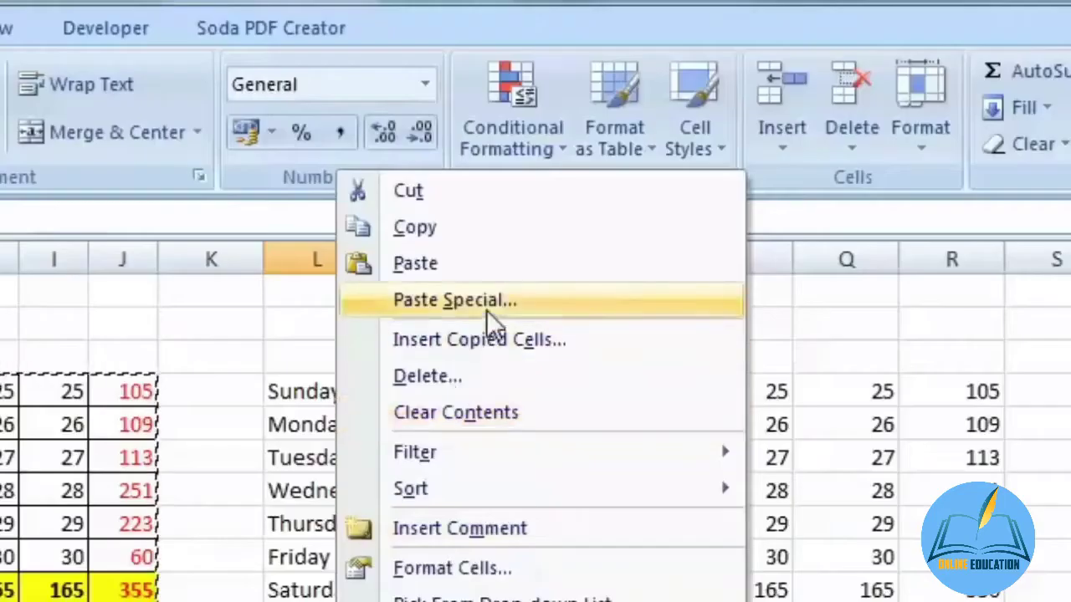
{"action": "left_click", "coordinate": [487, 309]}
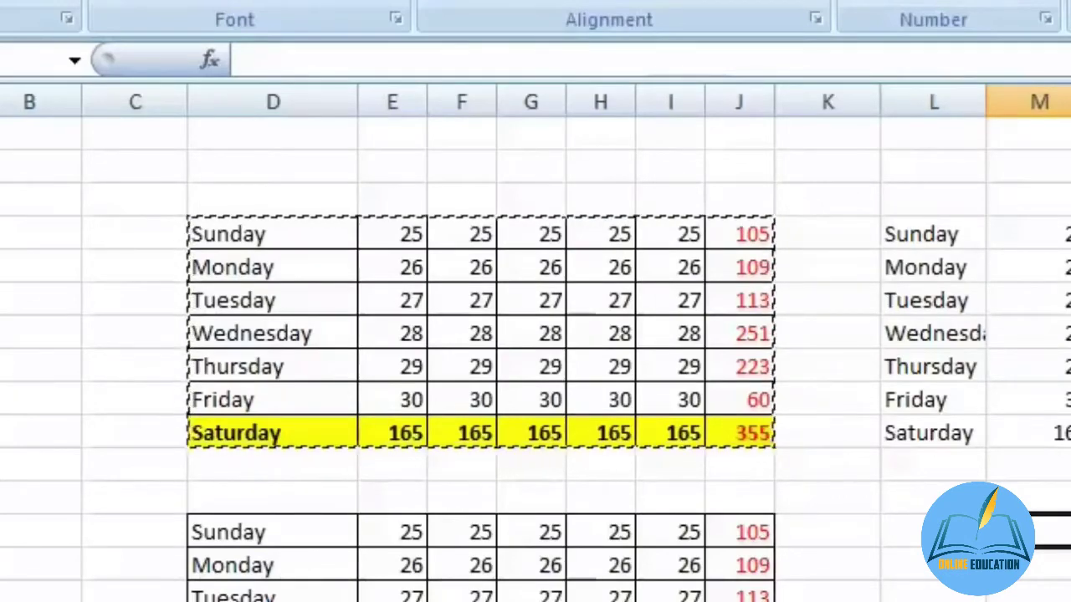
- Copy the formatted Saturday row D10:J10 and select the unformatted Tuesday row L6:R6 as the paste target
{"action": "left_click_drag", "start_coordinate": [748, 426], "coordinate": [246, 432]}
{"action": "right_click", "coordinate": [347, 433]}
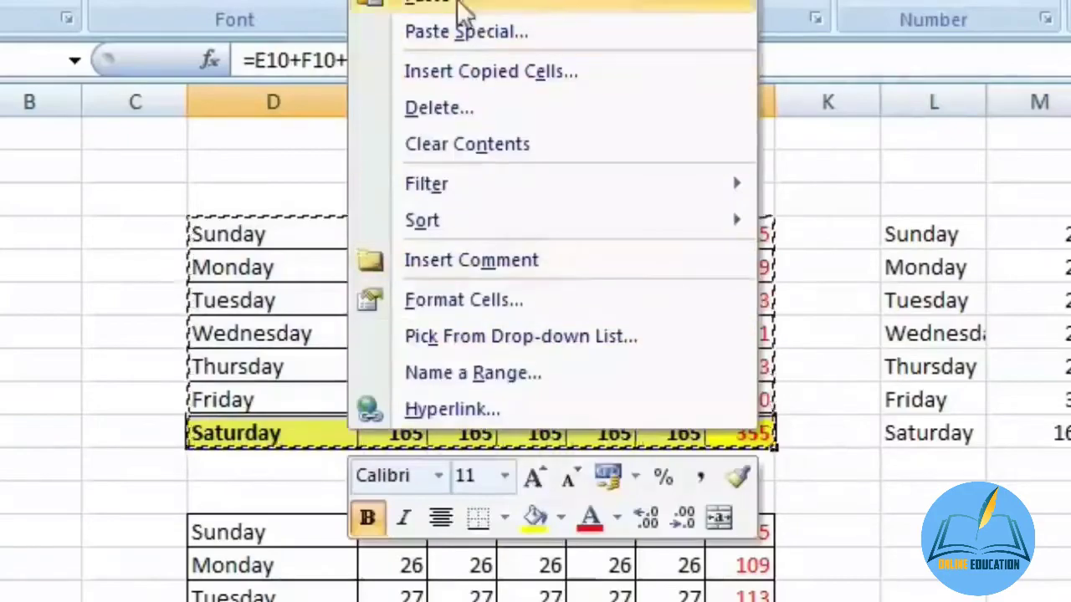
{"action": "left_click", "coordinate": [463, 7]}
{"action": "left_click_drag", "start_coordinate": [530, 342], "coordinate": [956, 339]}
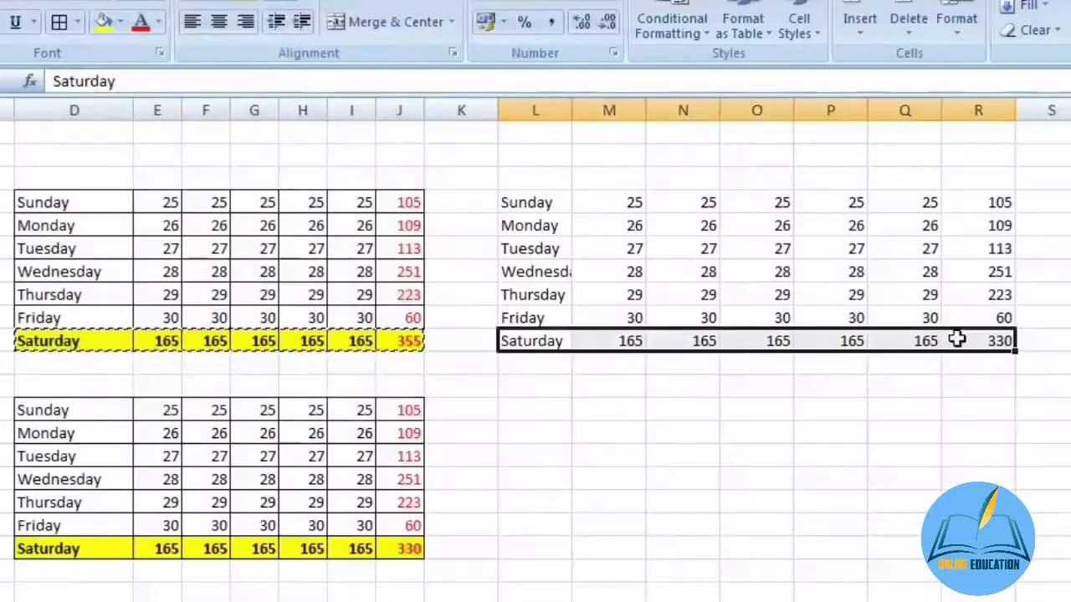
{"action": "left_click_drag", "start_coordinate": [507, 251], "coordinate": [954, 255]}
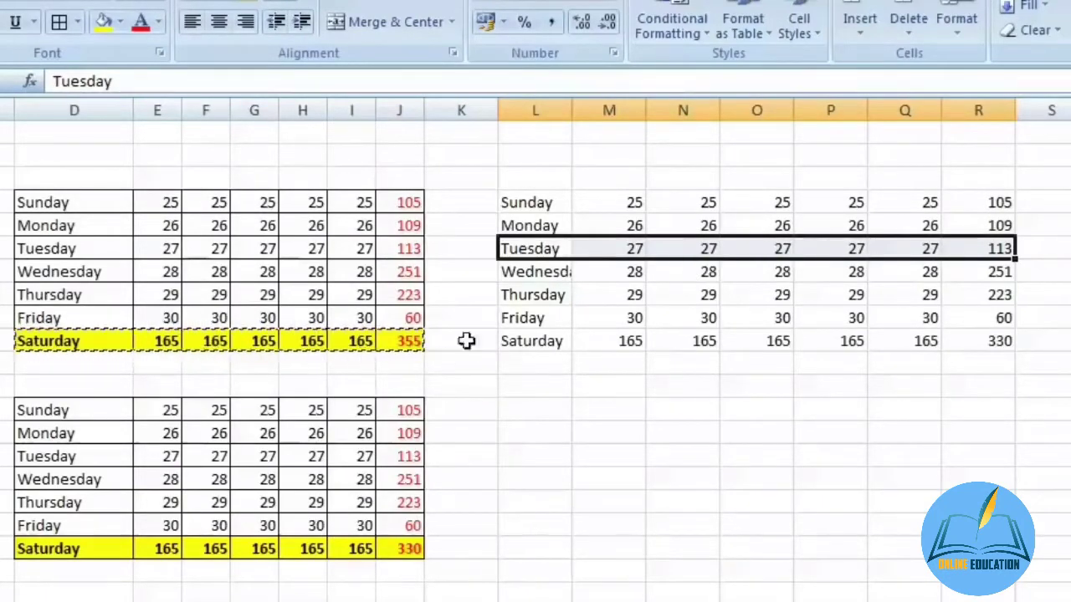
{"action": "right_click", "coordinate": [602, 256]}
{"action": "left_click", "coordinate": [747, 310]}
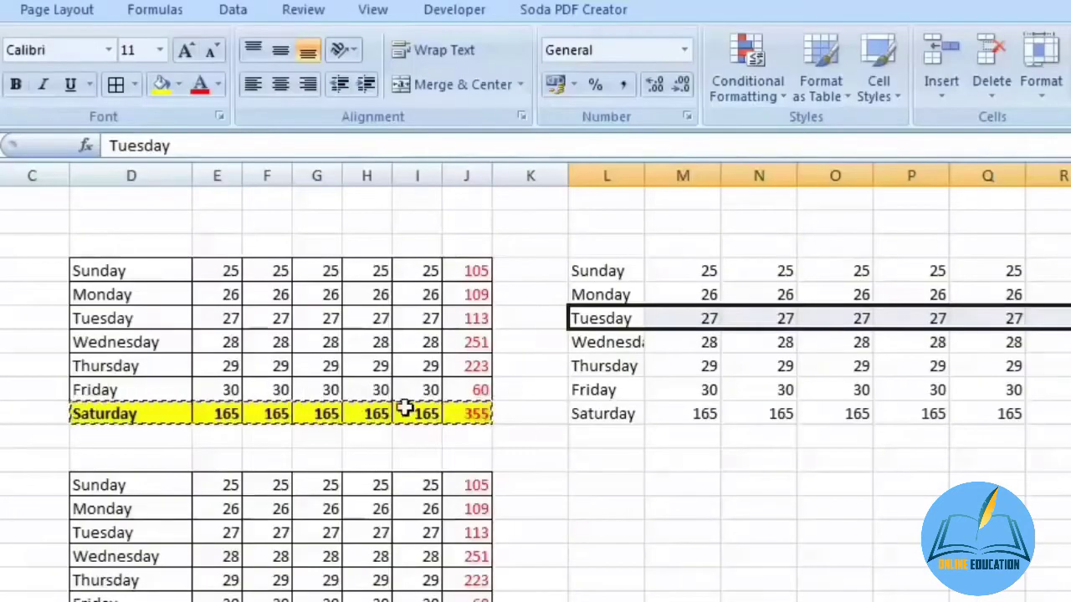
- Copy the highlighted Saturday cell I10 and paste only its formats onto the Tuesday row L6:R6 with Paste Special
{"action": "right_click", "coordinate": [412, 412]}
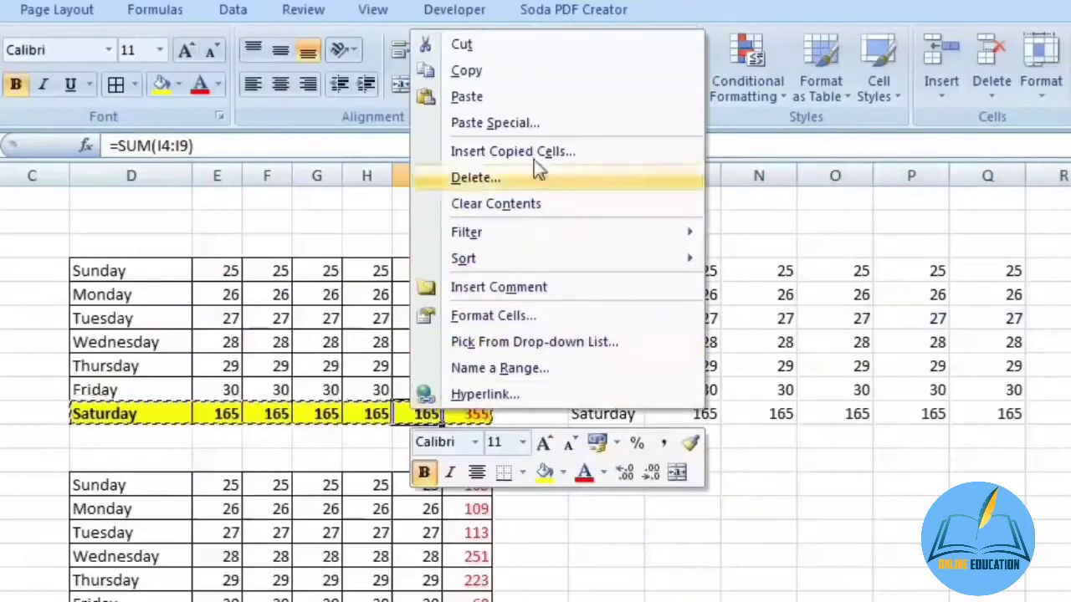
{"action": "left_click", "coordinate": [549, 81]}
{"action": "left_click_drag", "start_coordinate": [590, 319], "coordinate": [1058, 319]}
{"action": "right_click", "coordinate": [875, 319]}
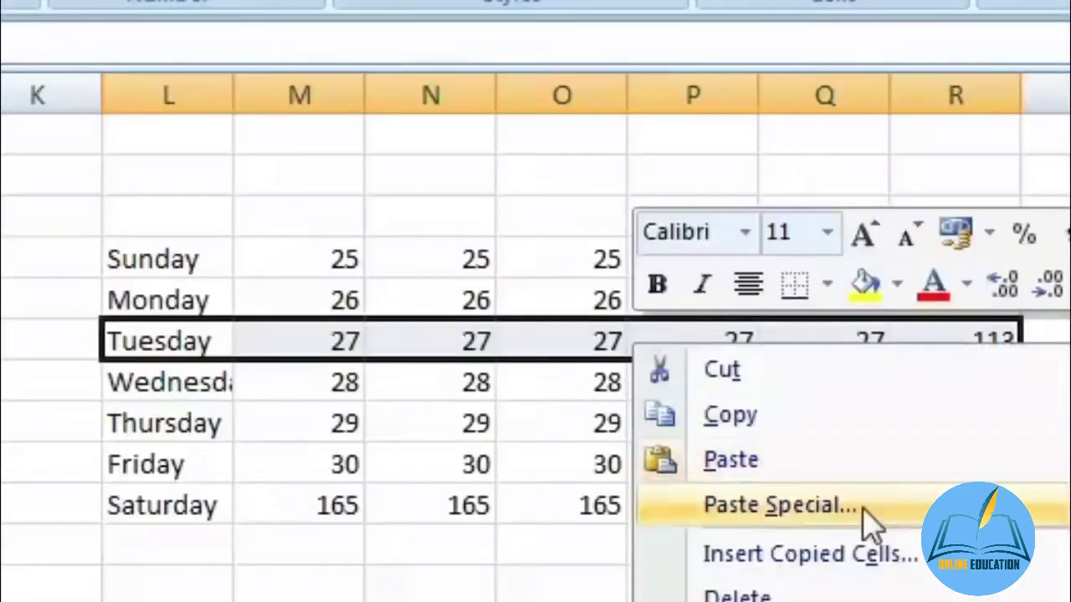
{"action": "left_click", "coordinate": [862, 509]}
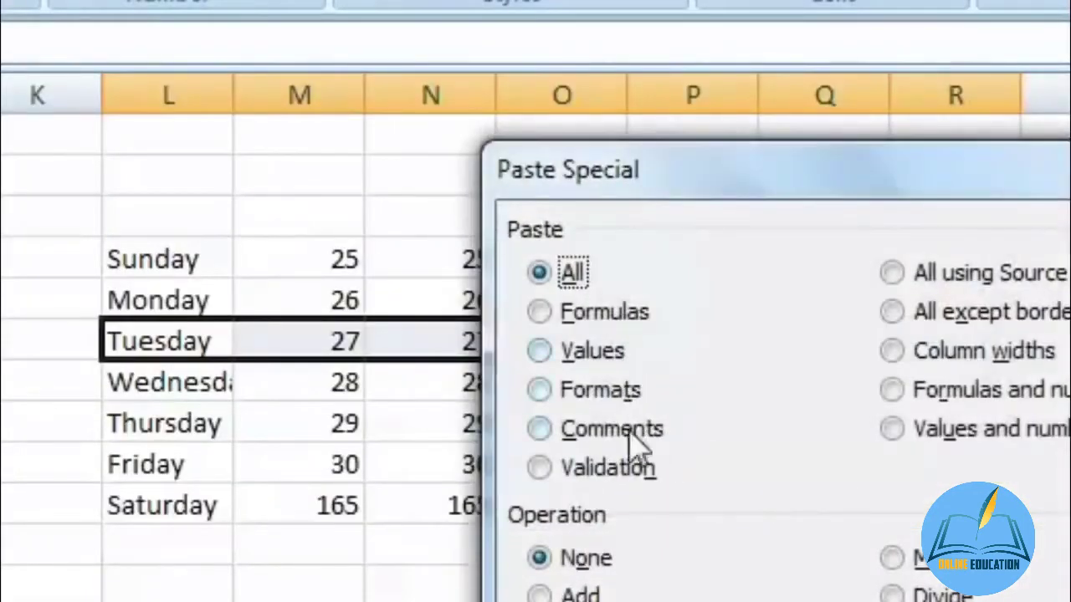
{"action": "left_click", "coordinate": [633, 401]}
{"action": "left_click_drag", "start_coordinate": [716, 193], "coordinate": [338, 469]}
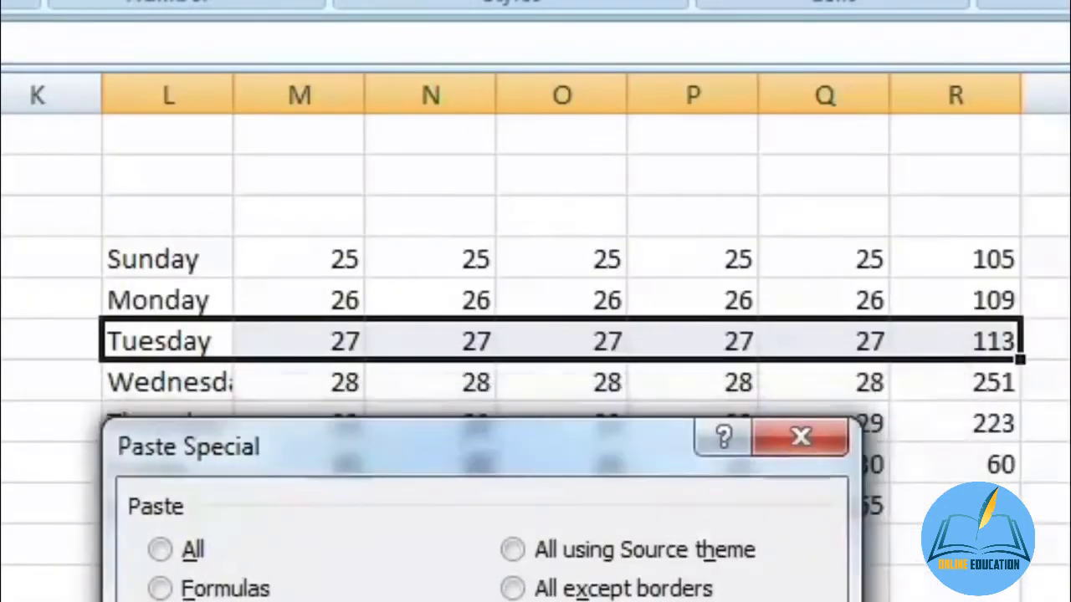
{"action": "key", "text": "Return"}
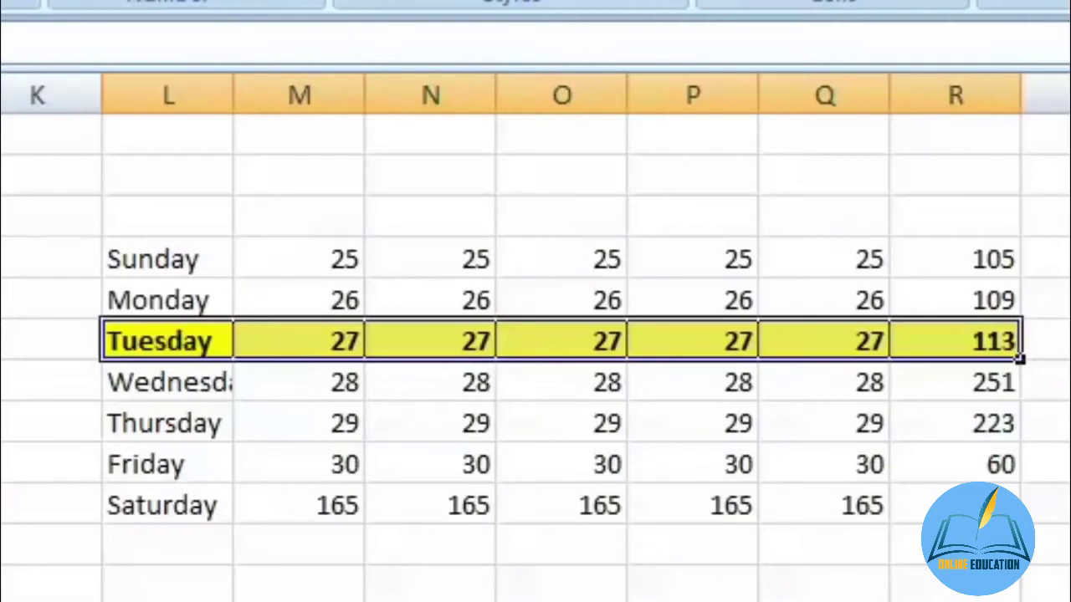
- Copy the Saturday row D10:J10 and paste only its formats onto the Sunday row starting at L4 with Paste Special
{"action": "left_click", "coordinate": [418, 580]}
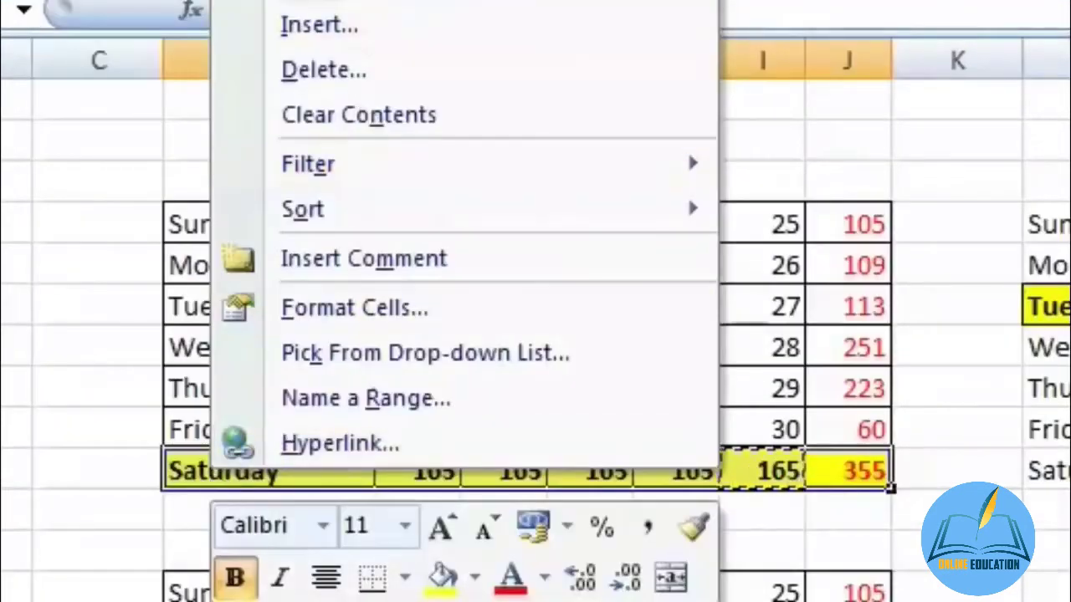
{"action": "key", "text": "Escape"}
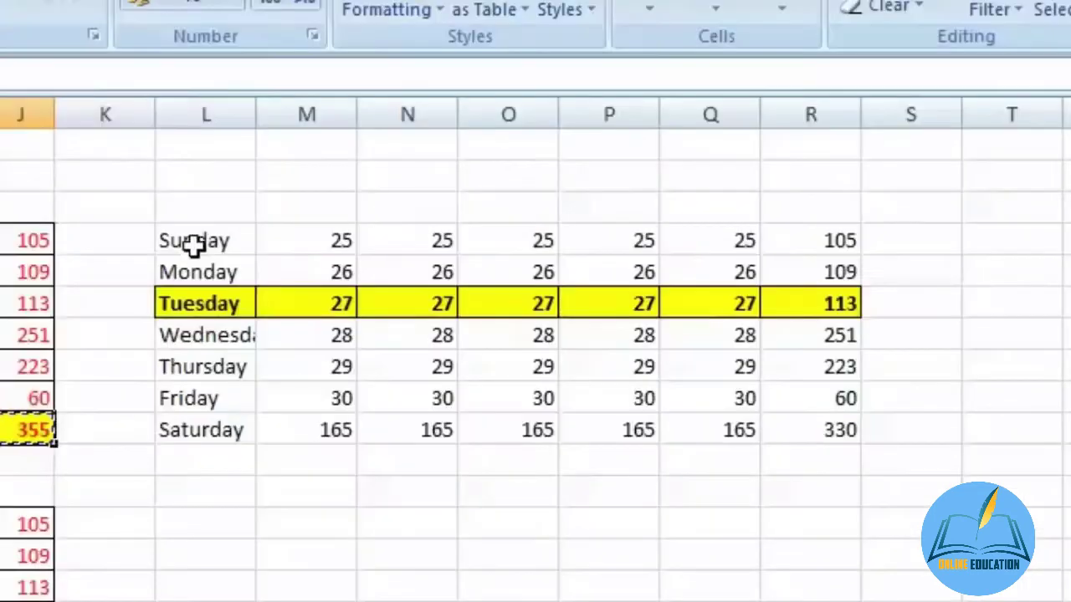
{"action": "right_click", "coordinate": [1065, 234]}
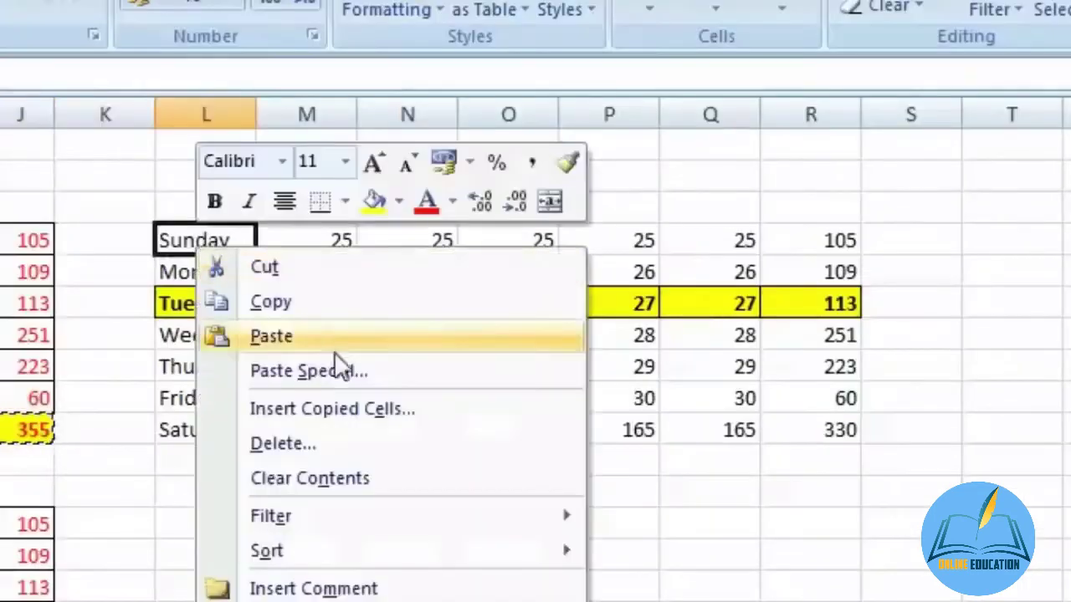
{"action": "left_click", "coordinate": [343, 368]}
{"action": "left_click", "coordinate": [145, 273]}
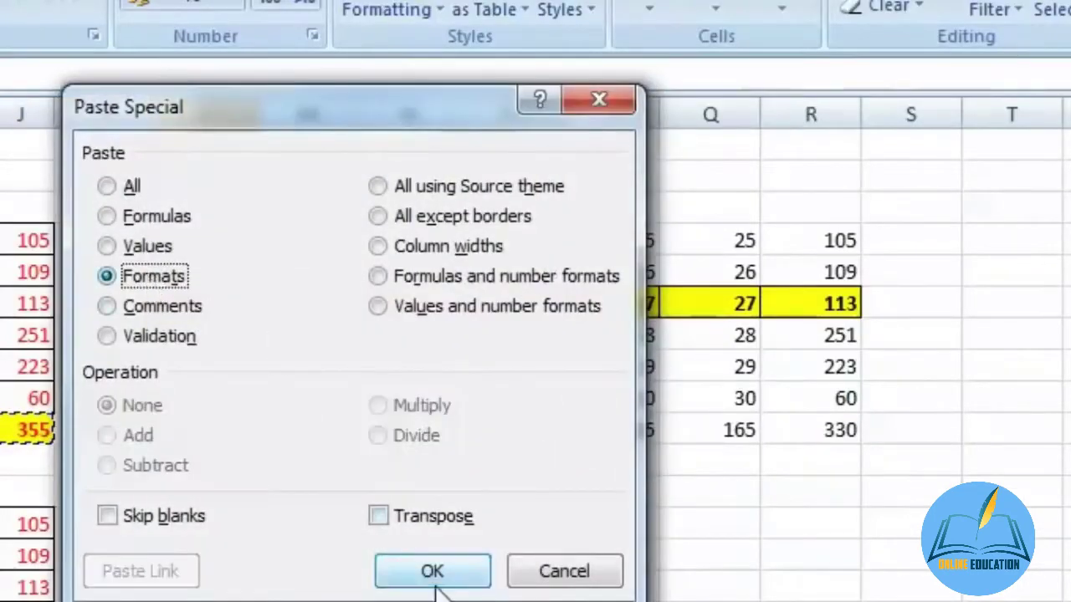
{"action": "left_click", "coordinate": [433, 572]}
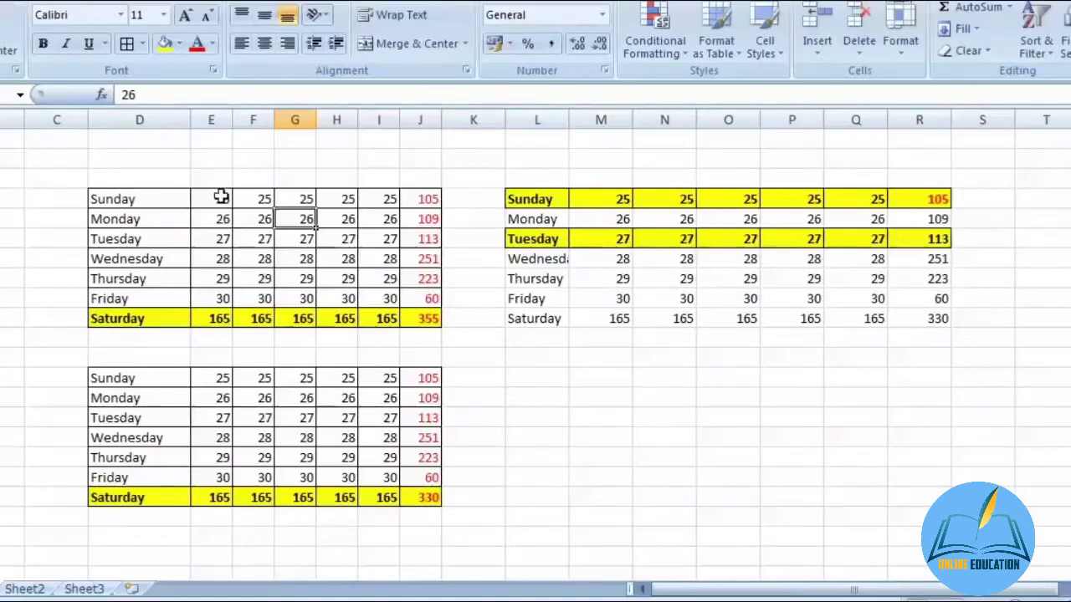
- Apply a Duplicate Values conditional format with Light Red Fill with Dark Red Text to the Sunday to Friday values E4:E9
{"action": "left_click_drag", "start_coordinate": [215, 198], "coordinate": [213, 291]}
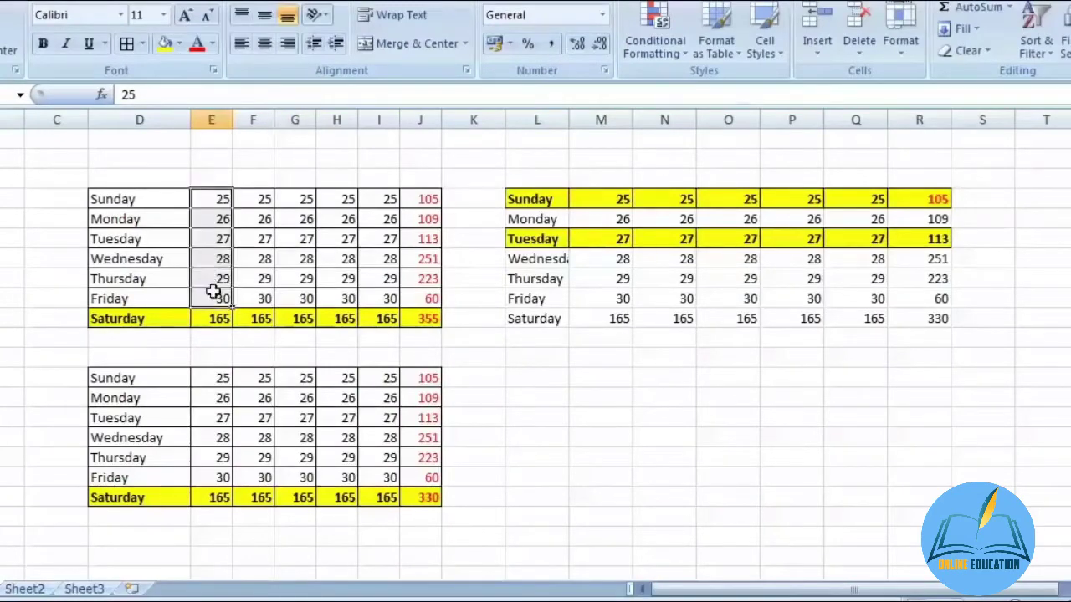
{"action": "left_click", "coordinate": [655, 46]}
{"action": "mouse_move", "coordinate": [721, 85]}
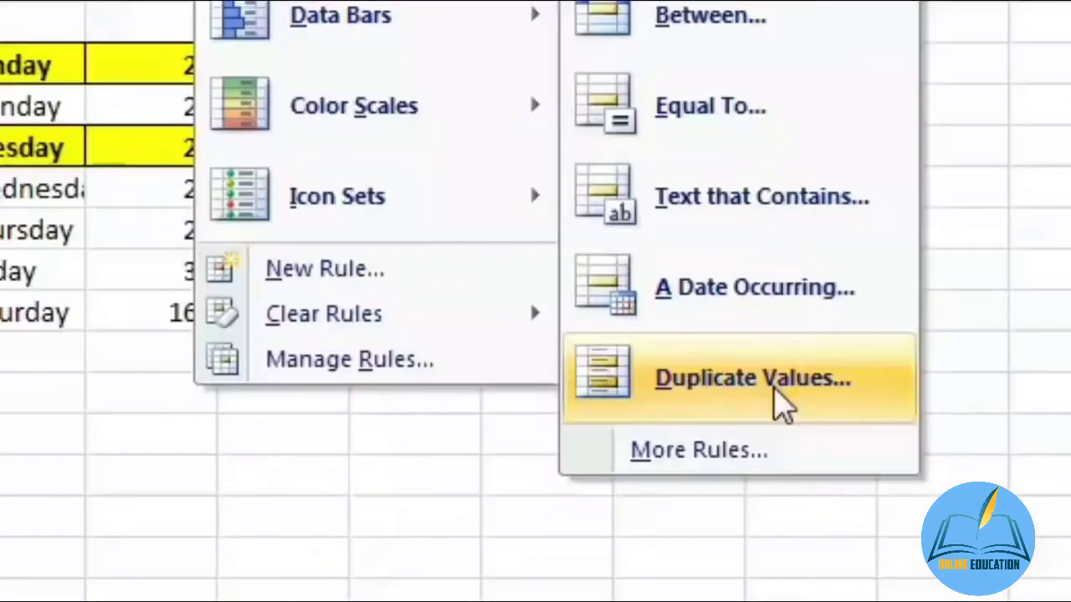
{"action": "left_click", "coordinate": [777, 393]}
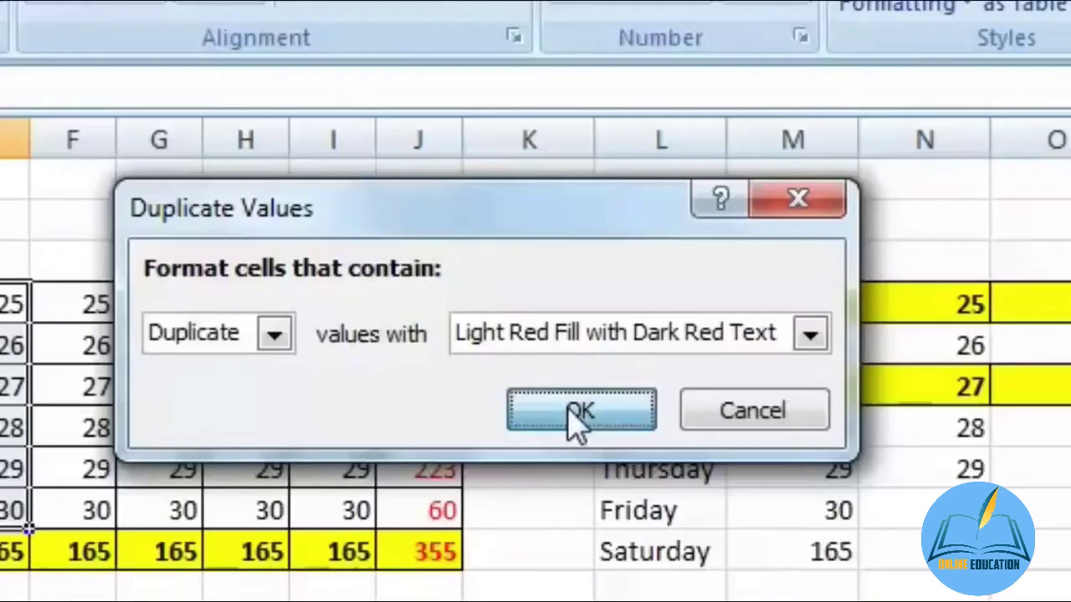
{"action": "left_click", "coordinate": [581, 412]}
- Test the duplicate rule by entering 24 and finally 27 in Monday's cell E5
{"action": "left_click", "coordinate": [25, 346]}
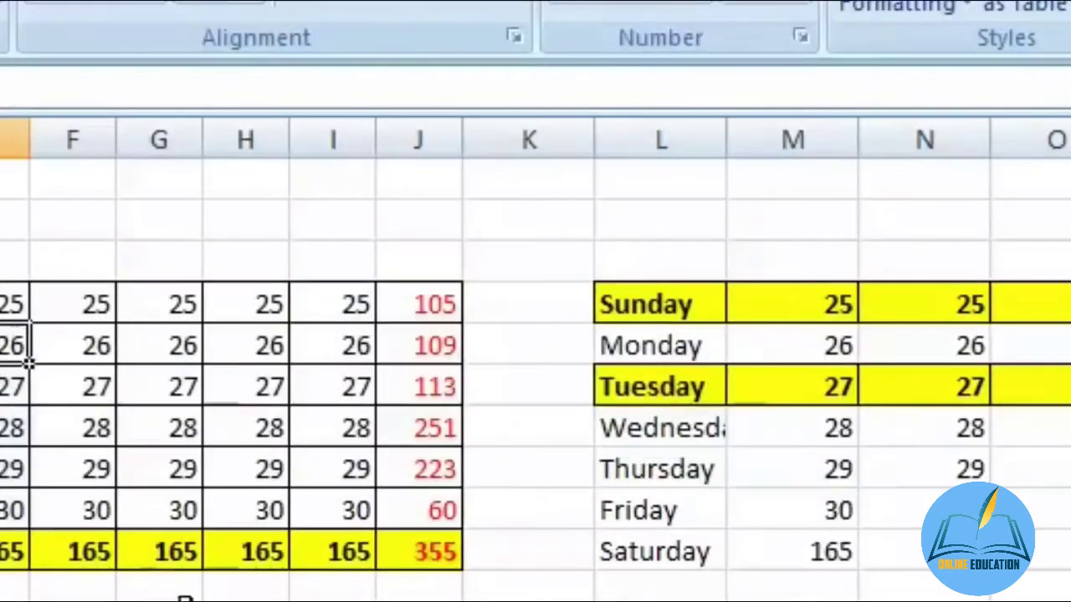
{"action": "type", "text": "24"}
{"action": "key", "text": "Return"}
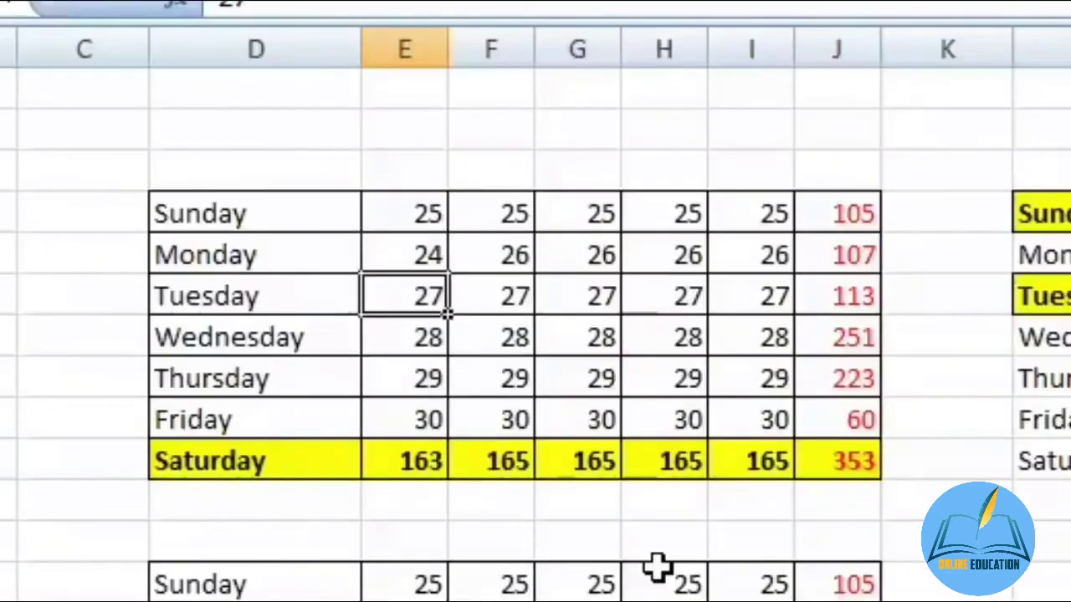
{"action": "key", "text": "Up"}
{"action": "type", "text": "27"}
{"action": "key", "text": "Return"}
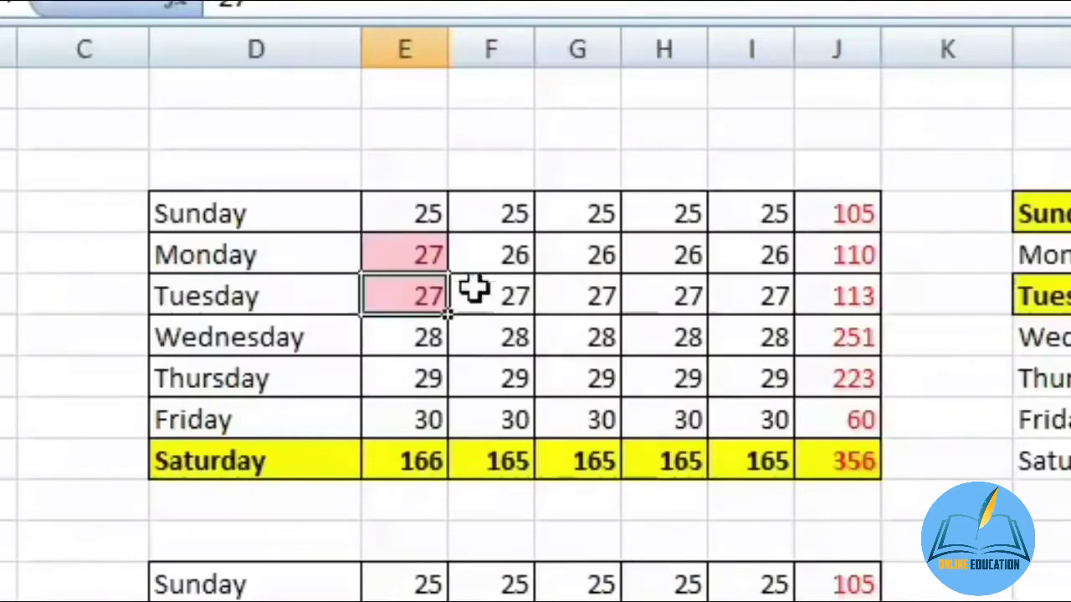
{"action": "left_click", "coordinate": [491, 418]}
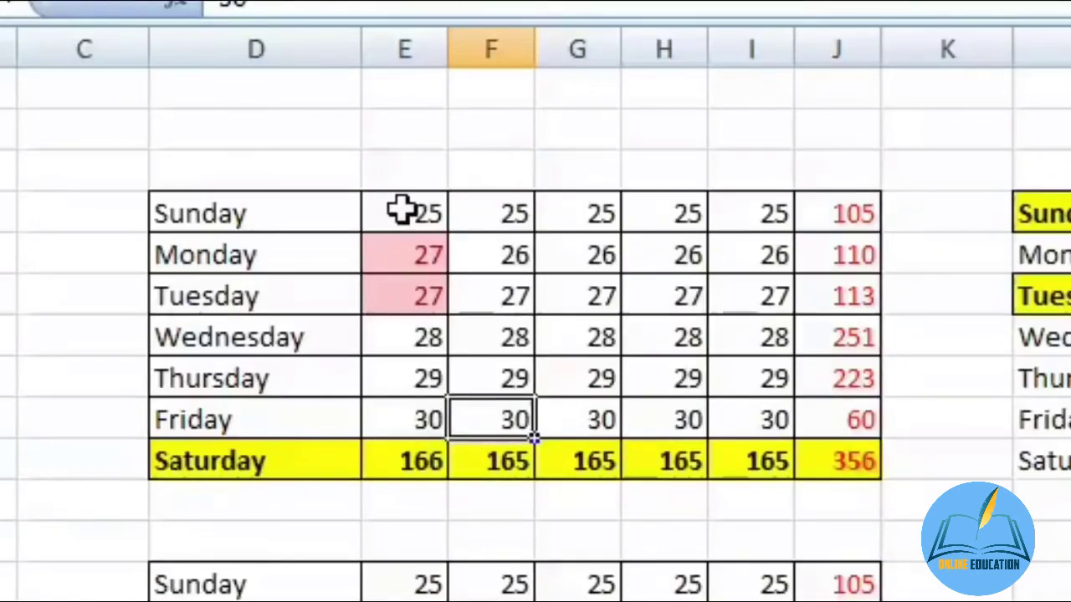
- Copy E4:E9 and paste only its formats, including the duplicate rule, onto I4:I10 with Paste Special
{"action": "left_click_drag", "start_coordinate": [405, 213], "coordinate": [402, 418]}
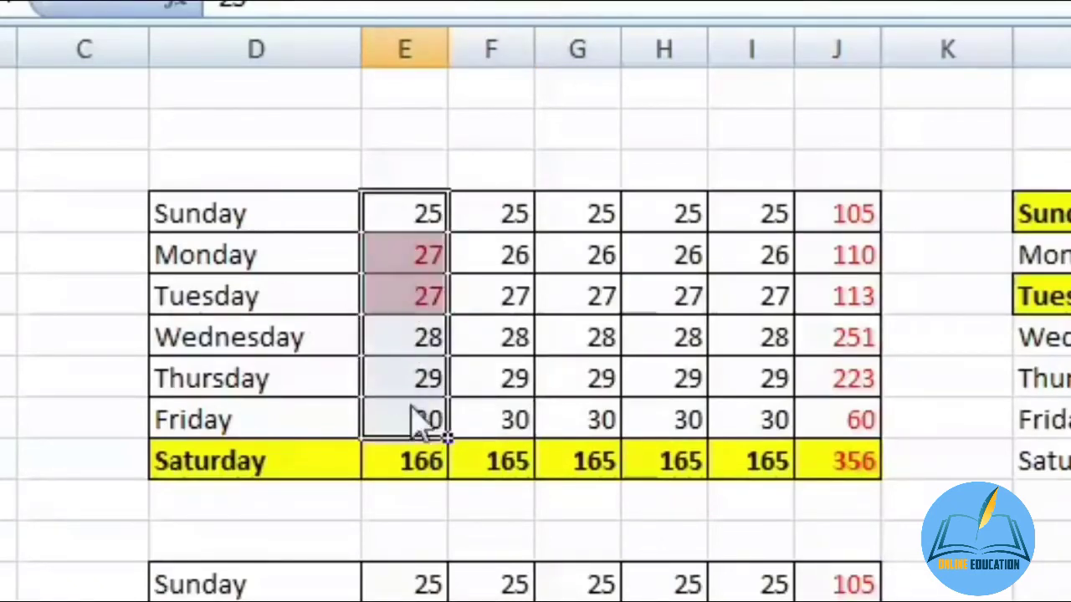
{"action": "right_click", "coordinate": [418, 418]}
{"action": "left_click", "coordinate": [530, 468]}
{"action": "left_click", "coordinate": [755, 214]}
{"action": "left_click_drag", "start_coordinate": [756, 213], "coordinate": [757, 460]}
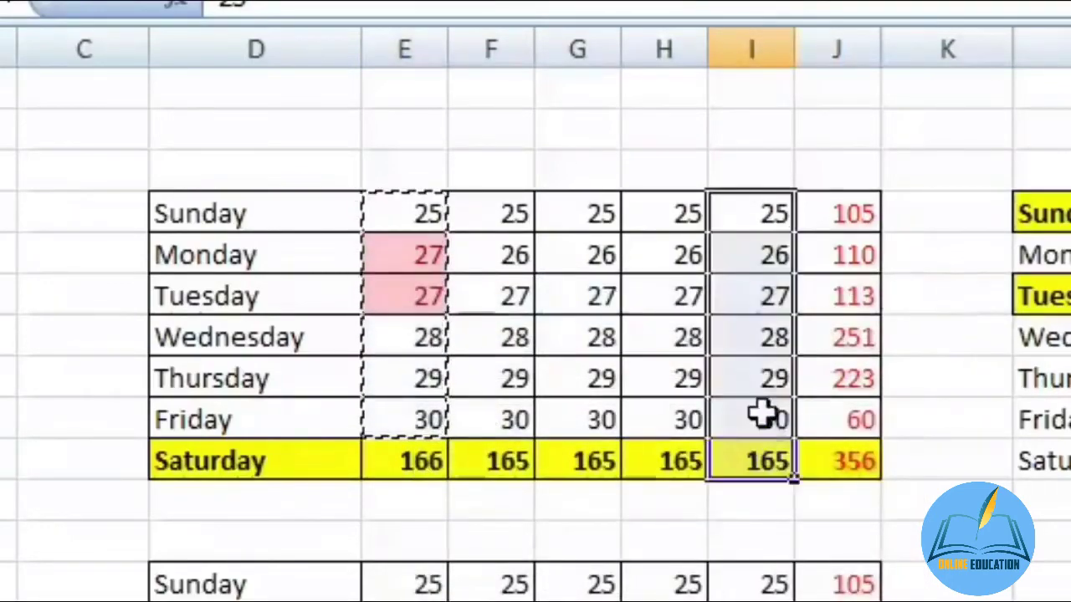
{"action": "right_click", "coordinate": [767, 417]}
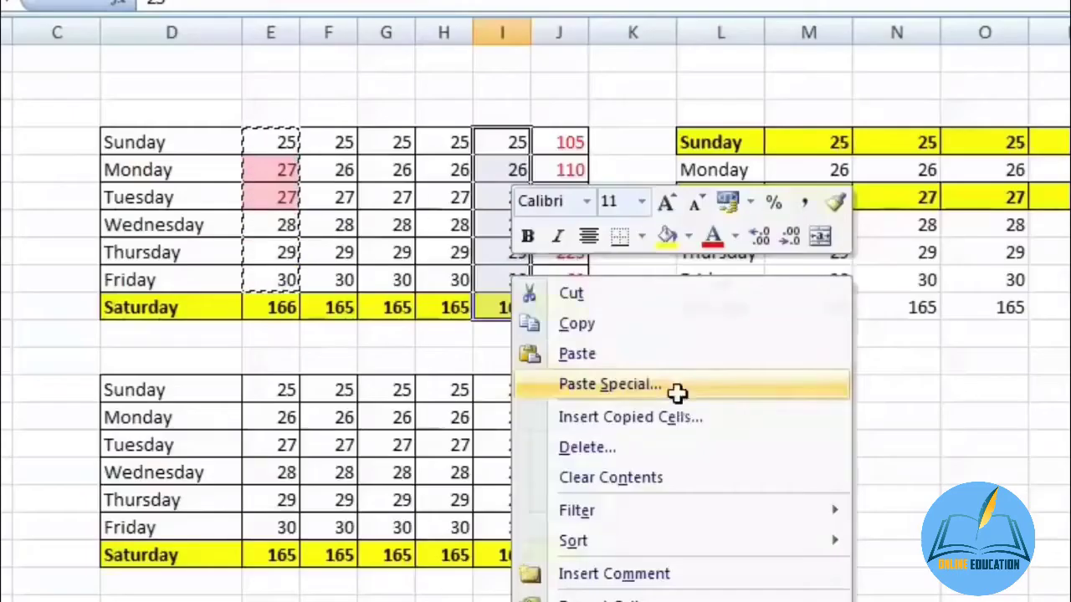
{"action": "left_click", "coordinate": [678, 390]}
{"action": "left_click", "coordinate": [461, 314]}
{"action": "left_click_drag", "start_coordinate": [784, 171], "coordinate": [1066, 18]}
{"action": "left_click", "coordinate": [1042, 423]}
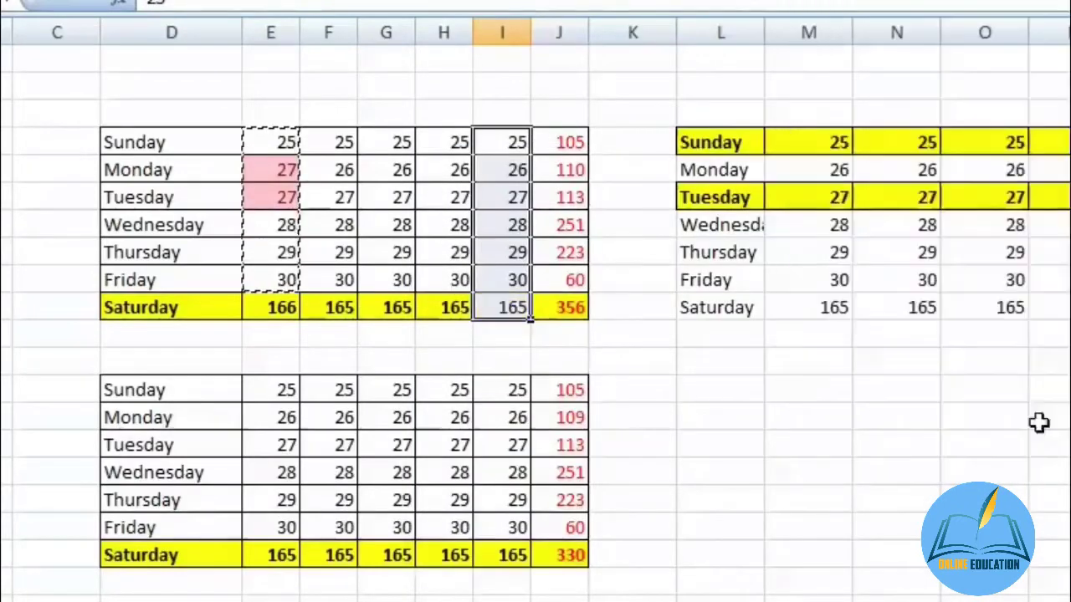
- Set Thursday's value in I8 to 27 to test the pasted duplicate rule
{"action": "left_click", "coordinate": [517, 252]}
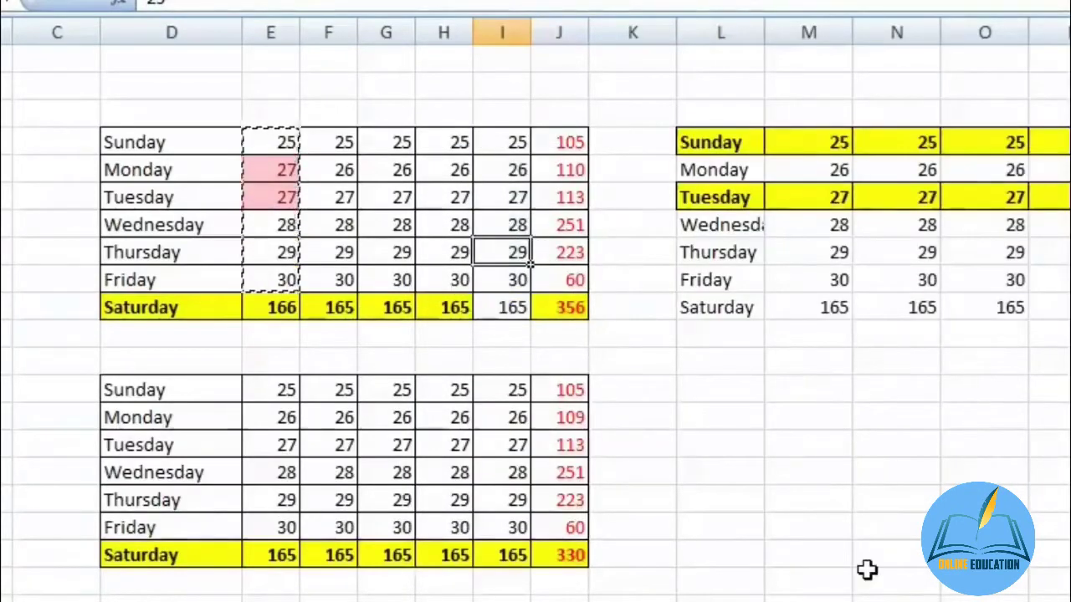
{"action": "type", "text": "2"}
{"action": "key", "text": "Return"}
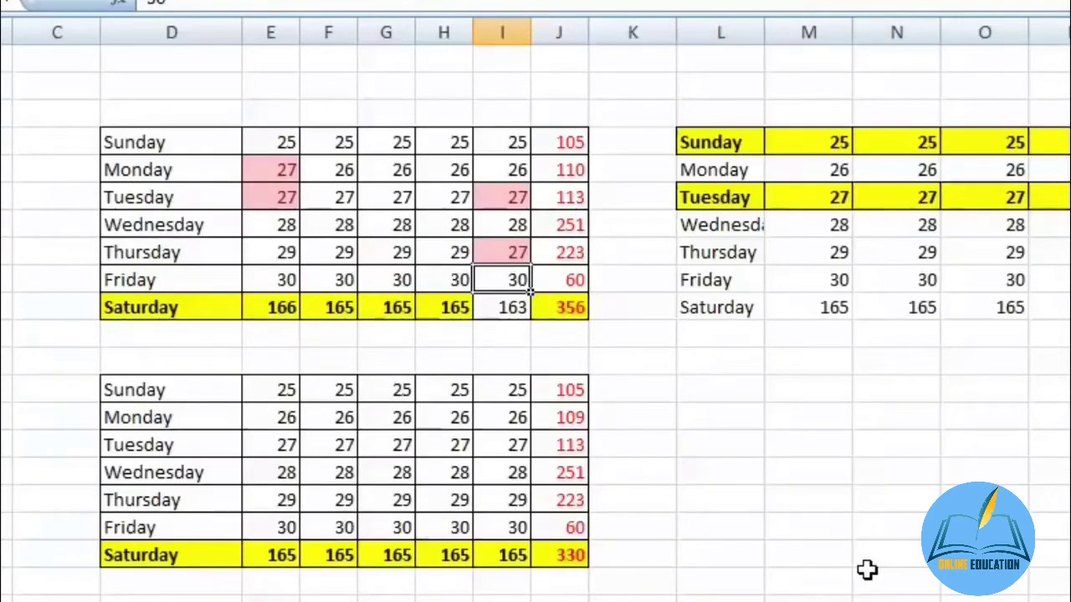
- Insert a comment with random filler text on Monday's cell E5 and display it to check it
{"action": "right_click", "coordinate": [700, 381]}
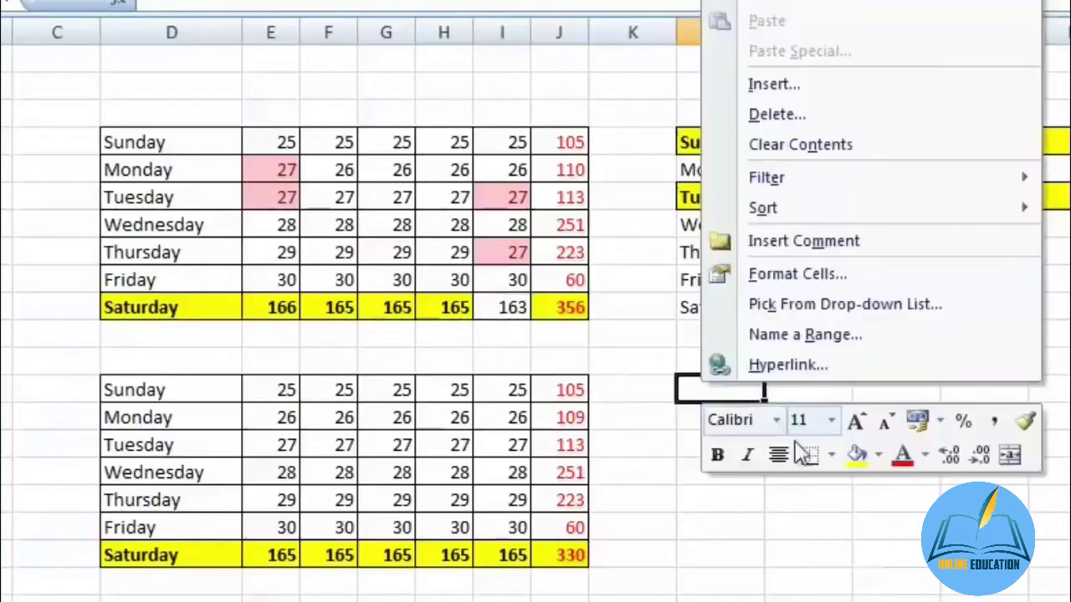
{"action": "right_click", "coordinate": [376, 203]}
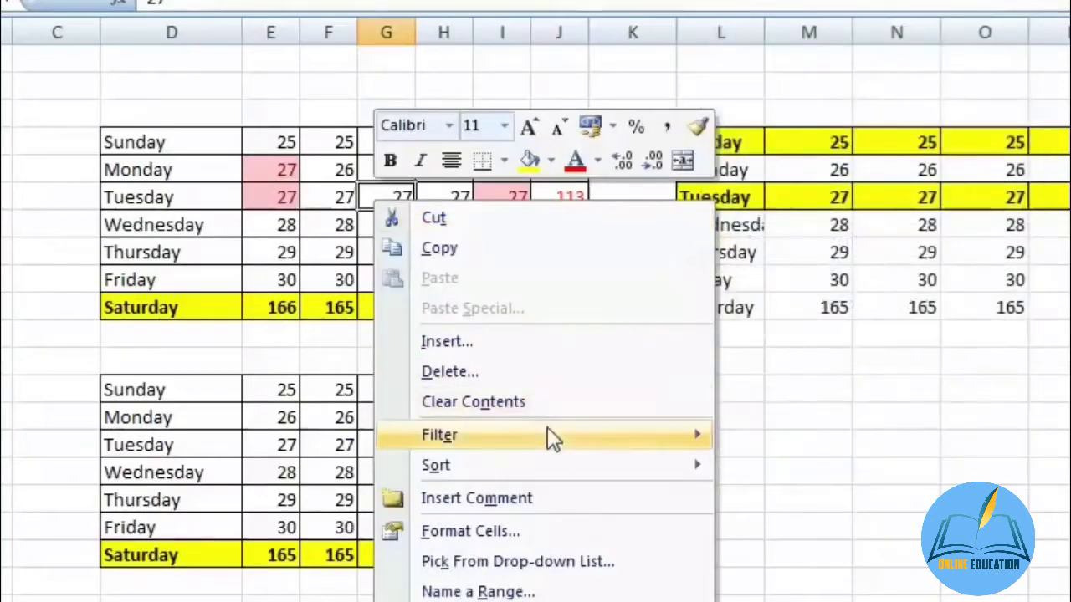
{"action": "mouse_move", "coordinate": [559, 448]}
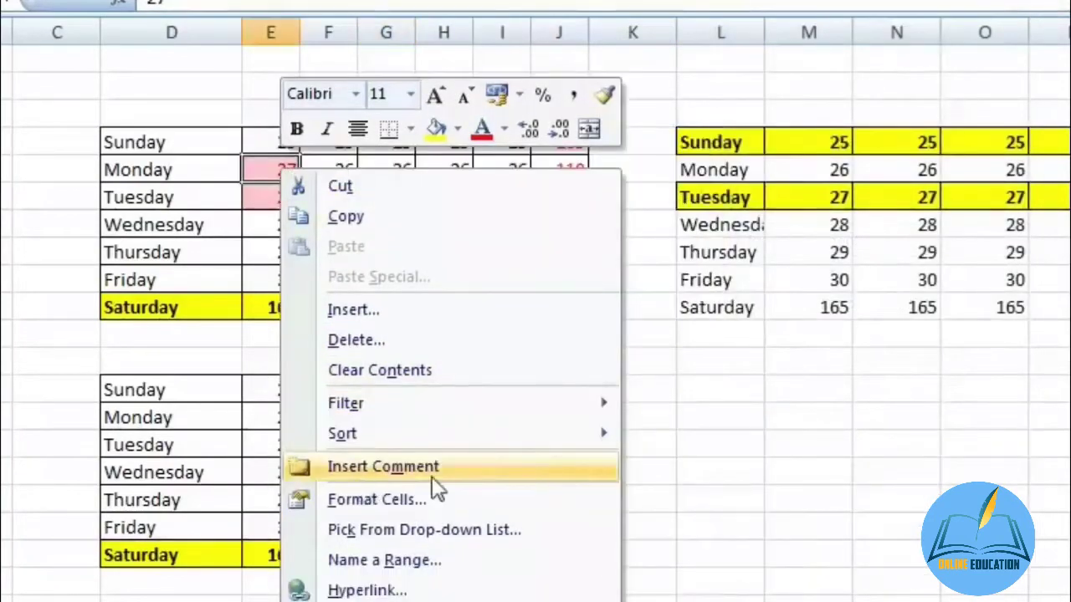
{"action": "left_click", "coordinate": [432, 475]}
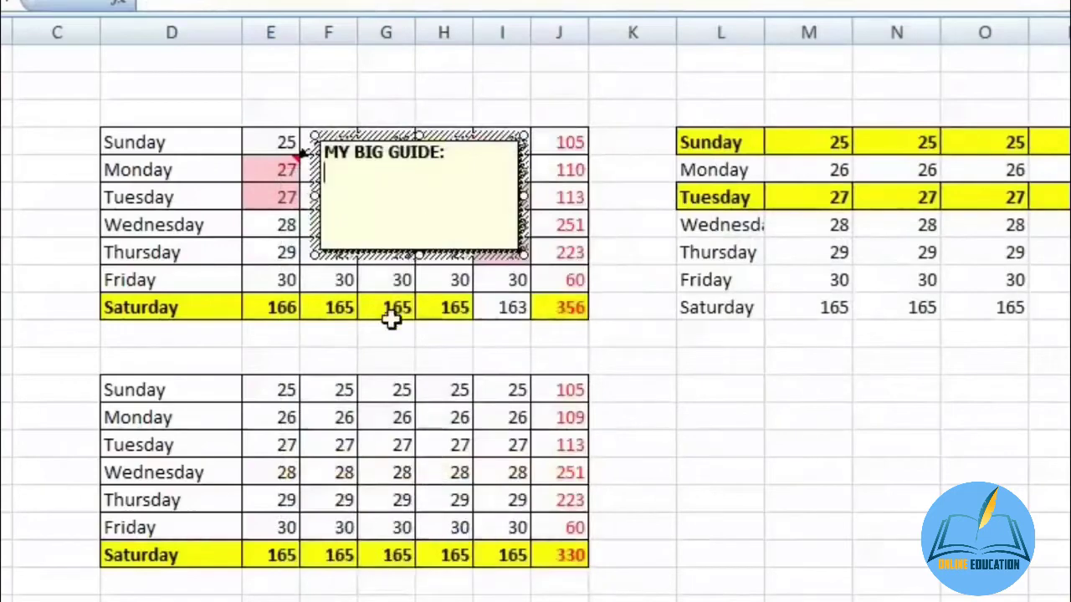
{"action": "type", "text": "klkjlkjl lkjlk"}
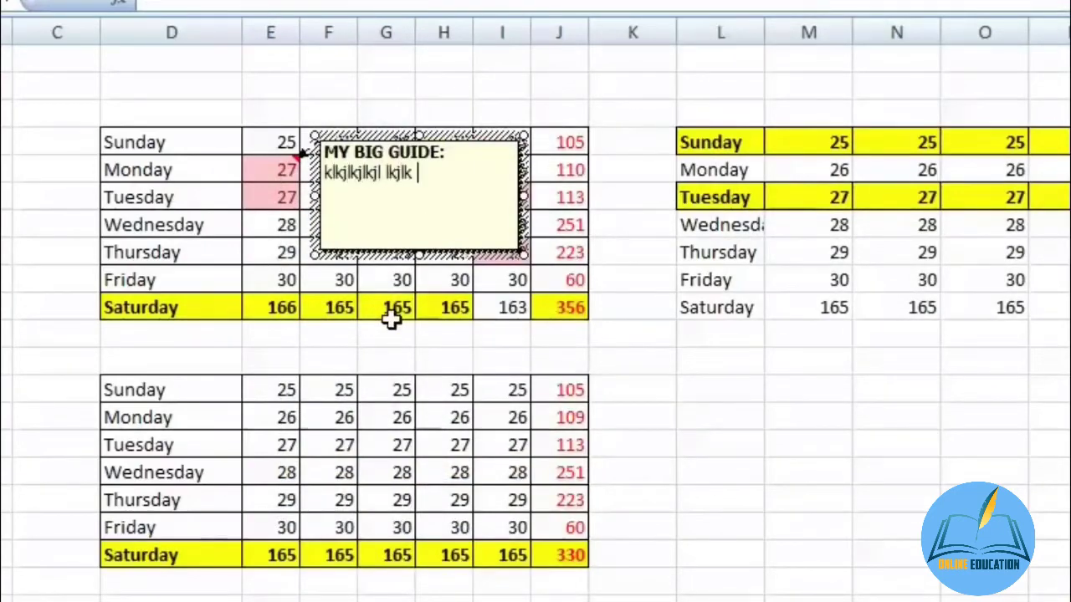
{"action": "left_click", "coordinate": [394, 311]}
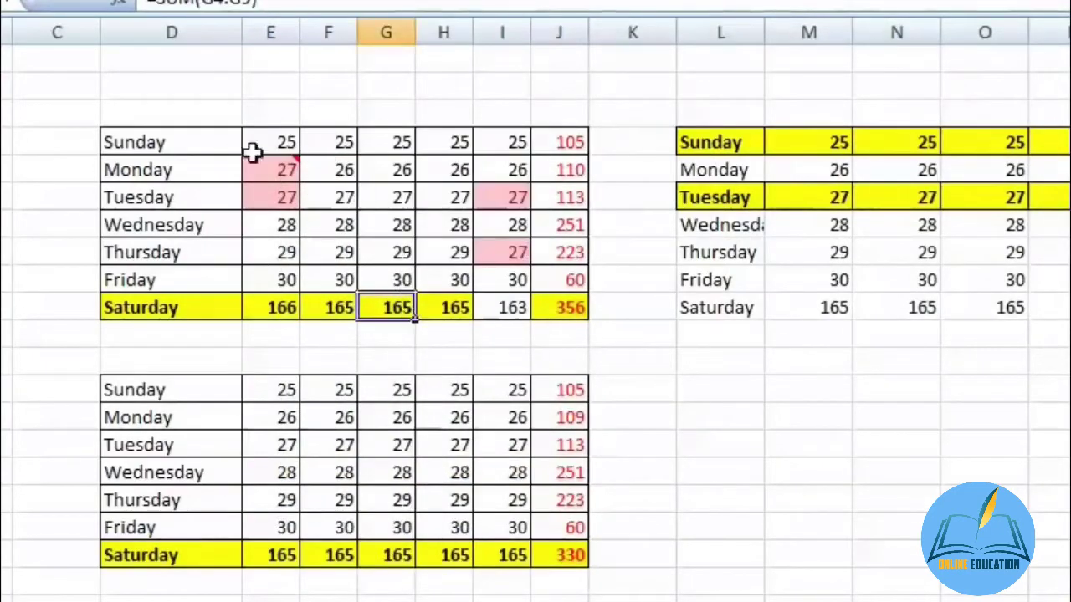
{"action": "mouse_move", "coordinate": [259, 170]}
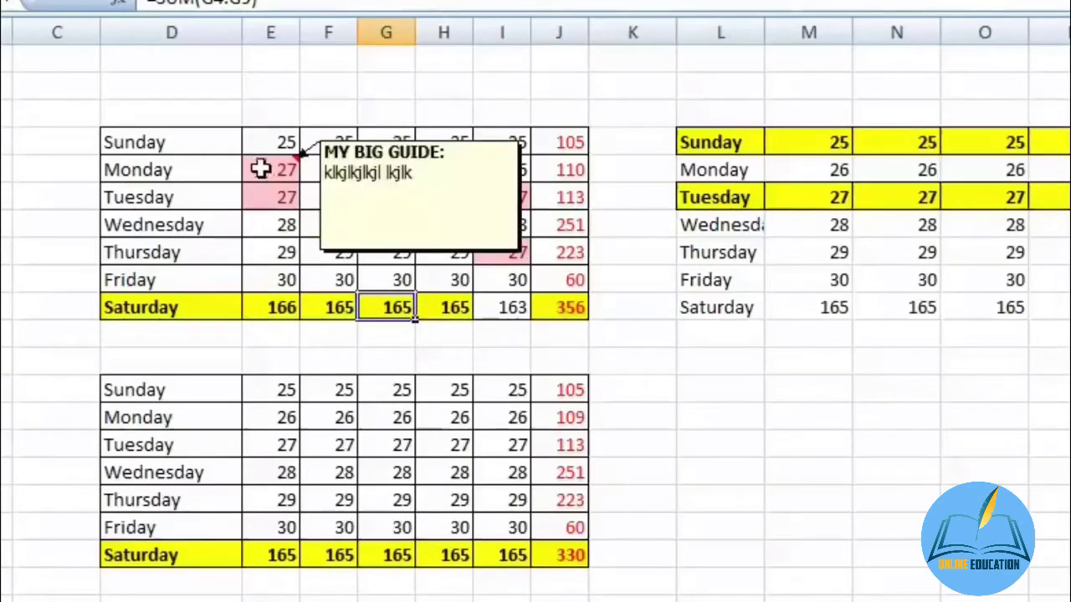
- Copy the table D4:J10, paste only its comments starting at L13 with Paste Special, and check the comment in M14
{"action": "left_click_drag", "start_coordinate": [134, 143], "coordinate": [555, 313]}
{"action": "right_click", "coordinate": [391, 250]}
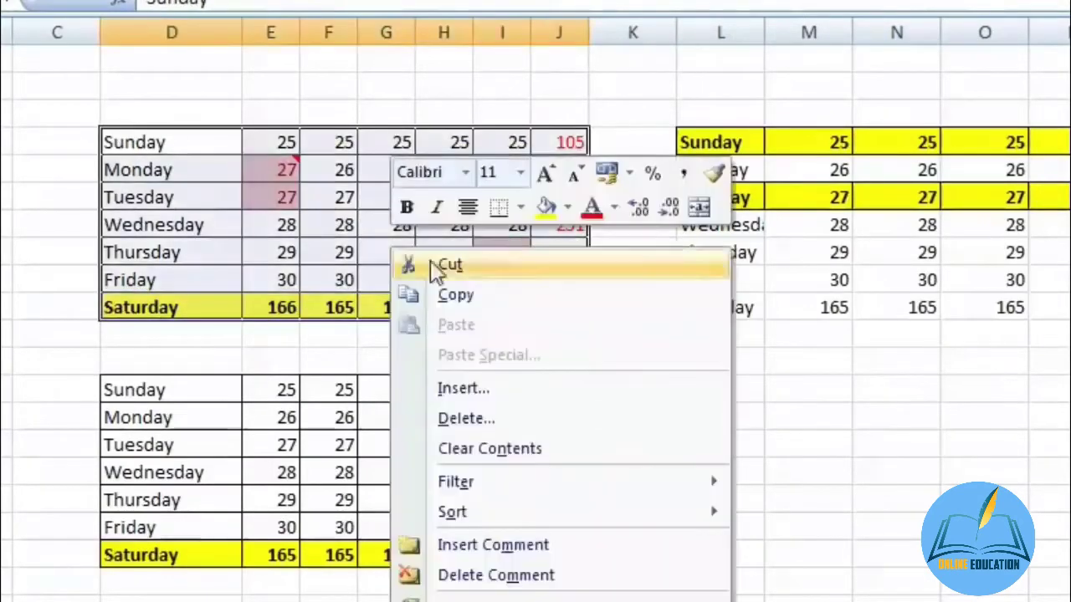
{"action": "left_click", "coordinate": [519, 297]}
{"action": "right_click", "coordinate": [729, 391]}
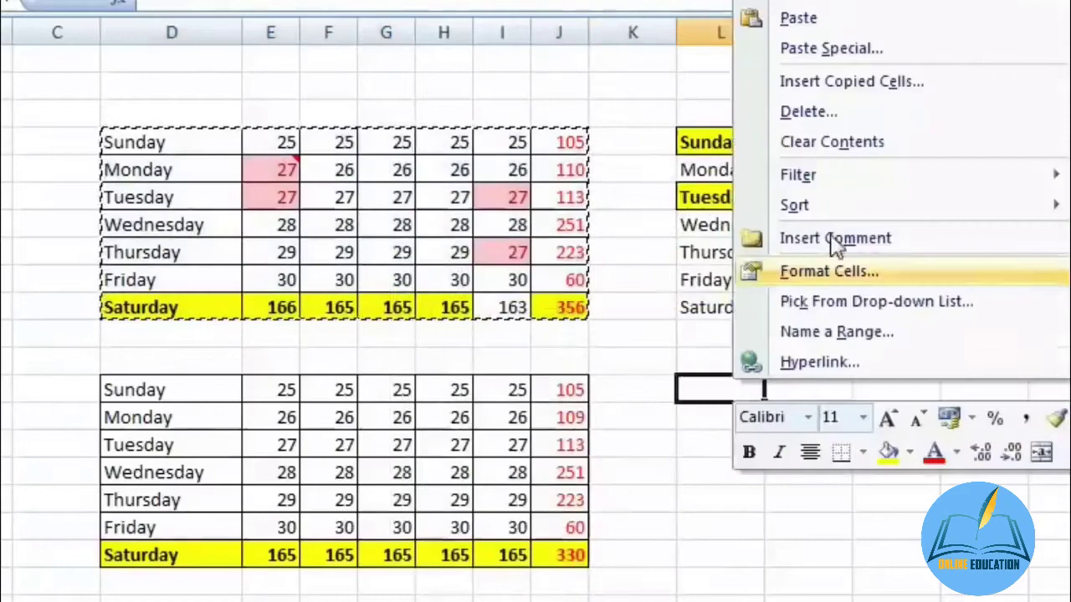
{"action": "left_click", "coordinate": [847, 53]}
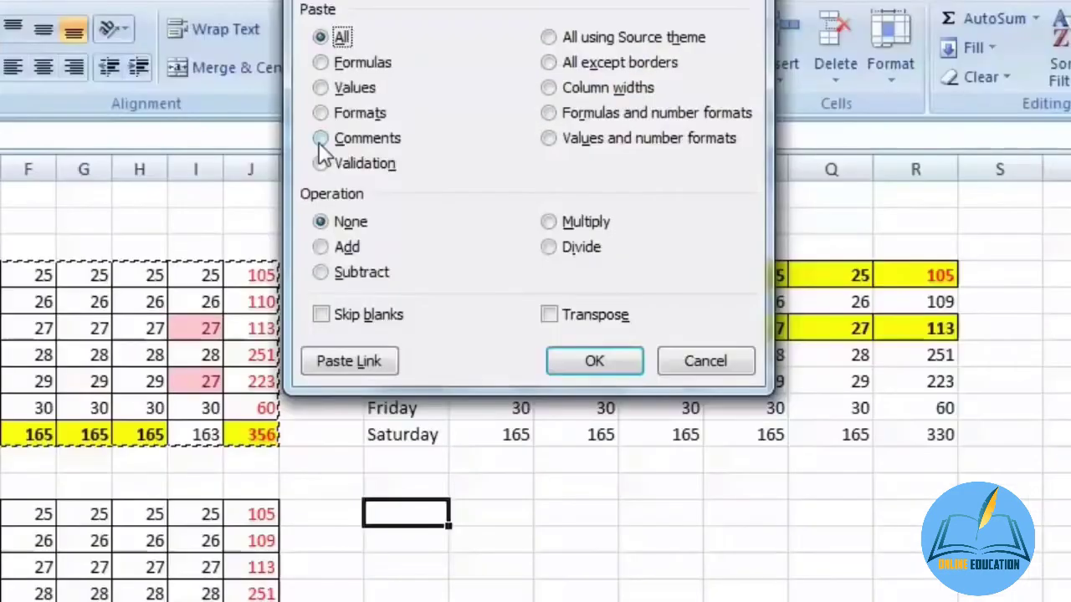
{"action": "left_click", "coordinate": [632, 5]}
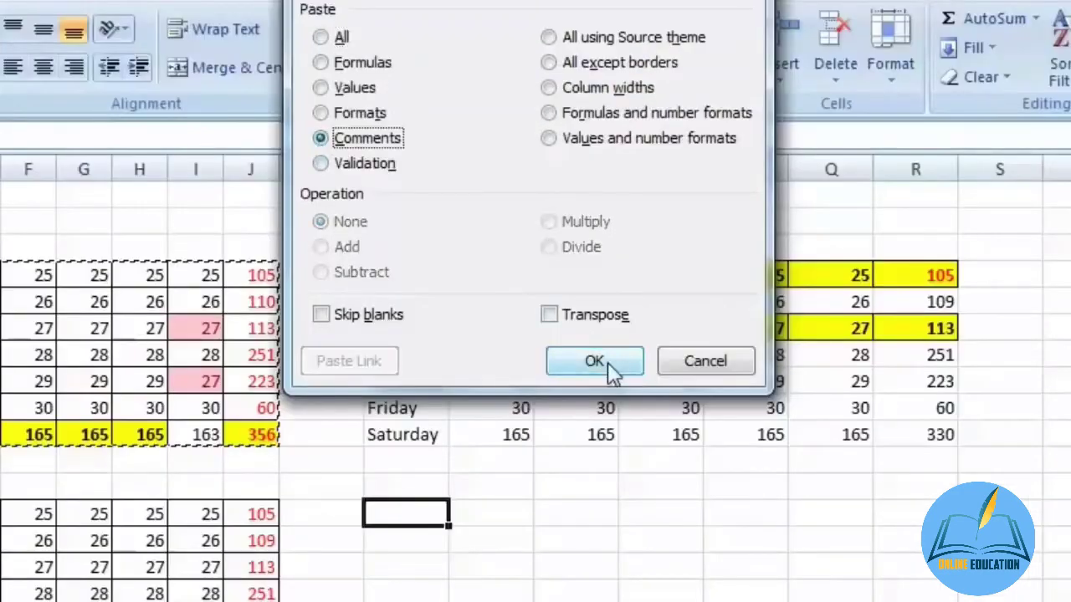
{"action": "left_click", "coordinate": [608, 362]}
{"action": "left_click", "coordinate": [521, 544]}
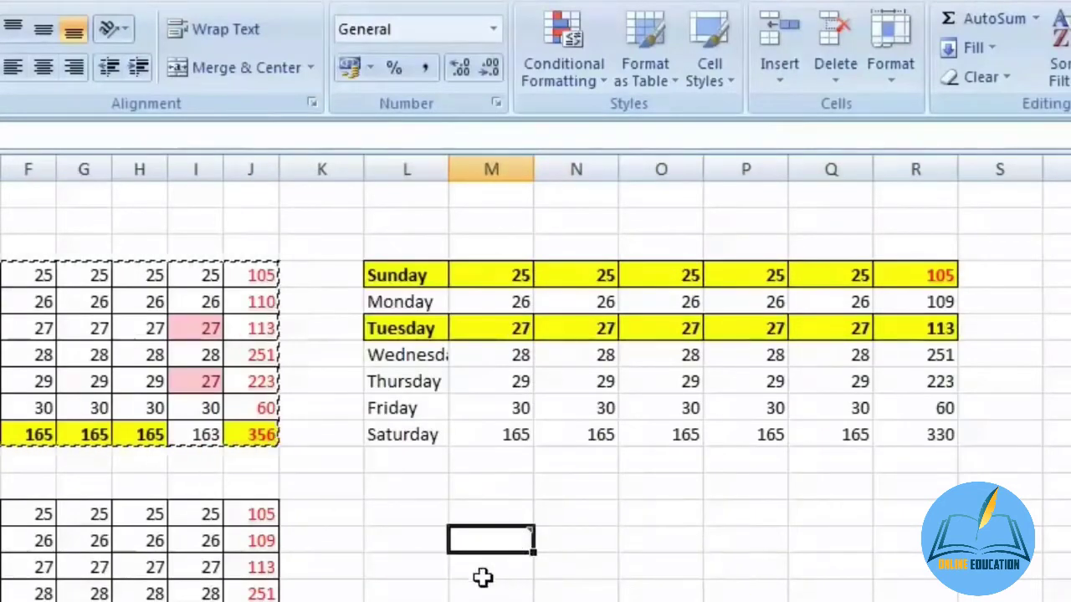
{"action": "mouse_move", "coordinate": [529, 532]}
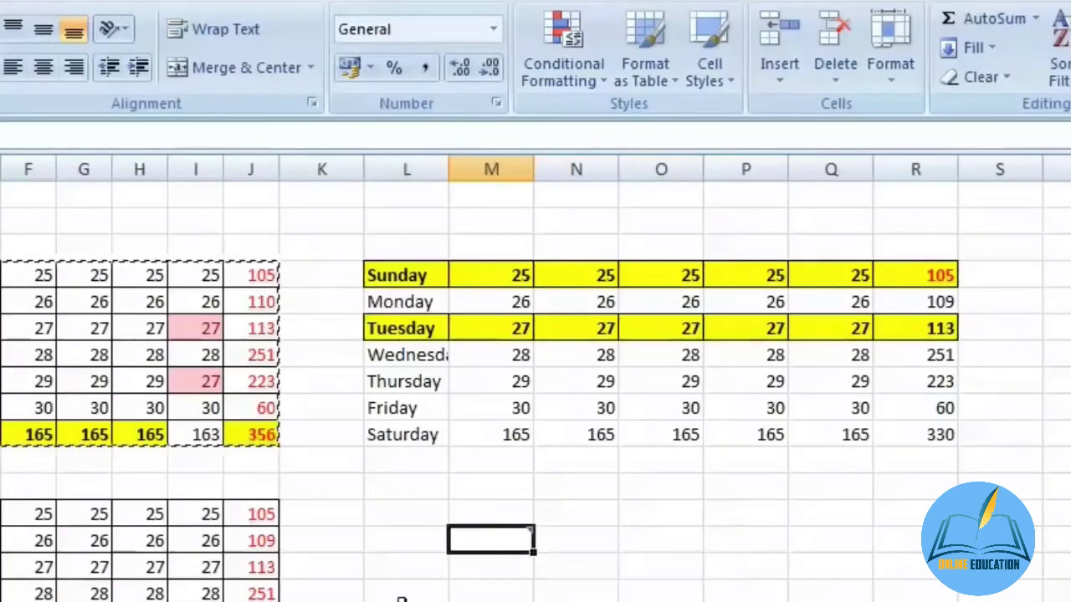
{"action": "right_click", "coordinate": [402, 525]}
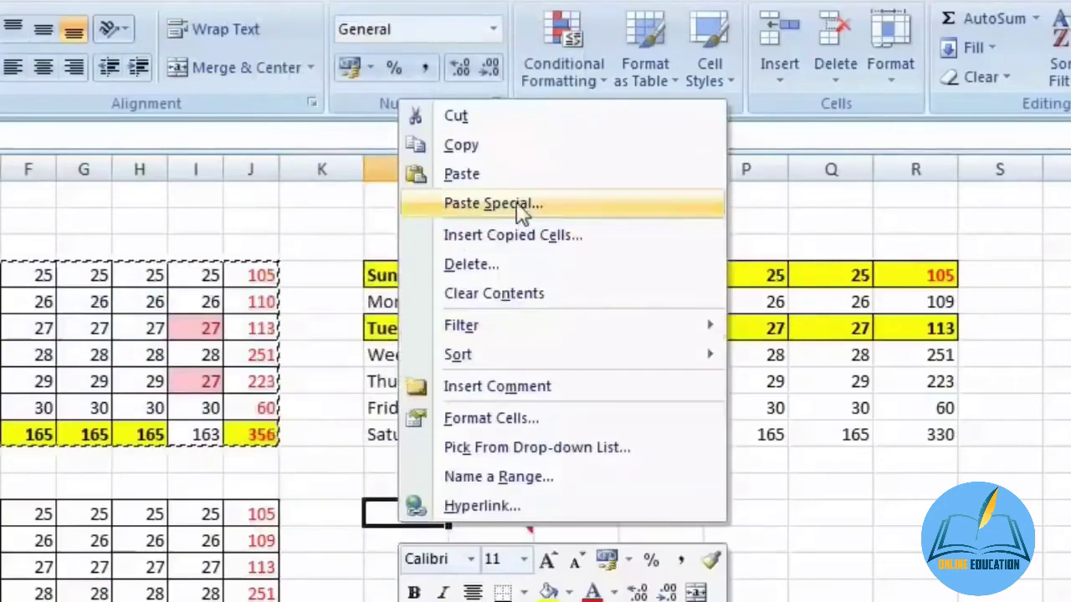
{"action": "left_click", "coordinate": [481, 204]}
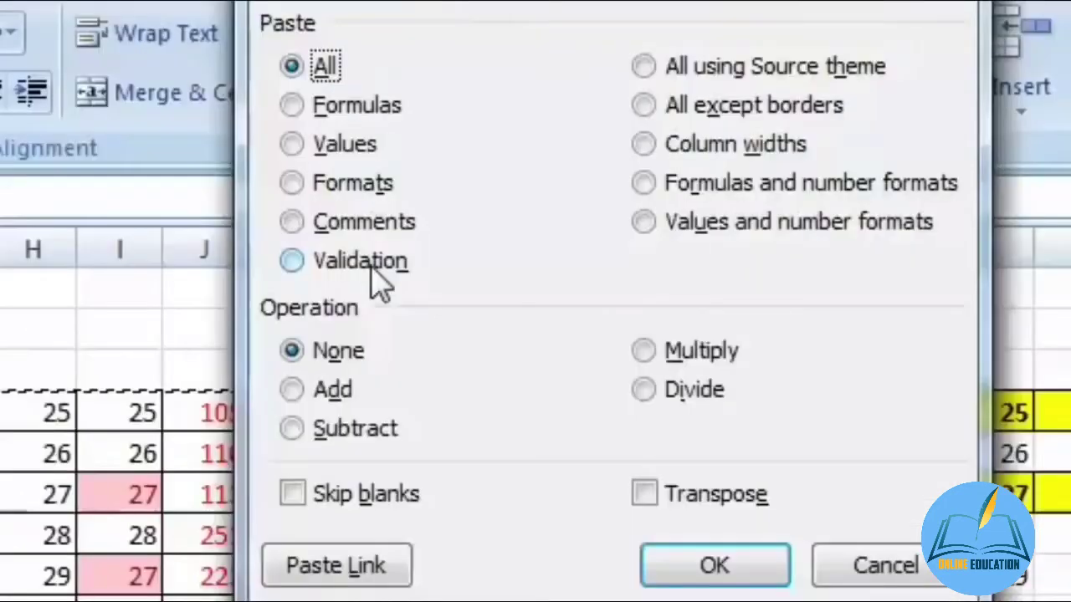
{"action": "left_click", "coordinate": [687, 378]}
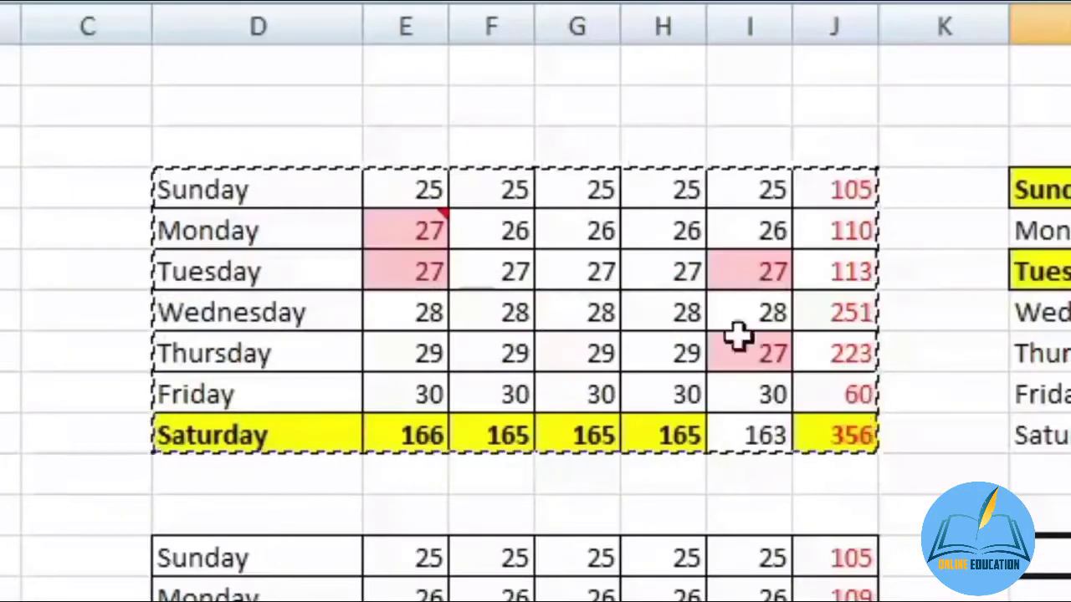
- Define data validation for G4:G10 that allows only whole numbers between 20 and 30
{"action": "left_click", "coordinate": [592, 186]}
{"action": "left_click_drag", "start_coordinate": [591, 186], "coordinate": [605, 413]}
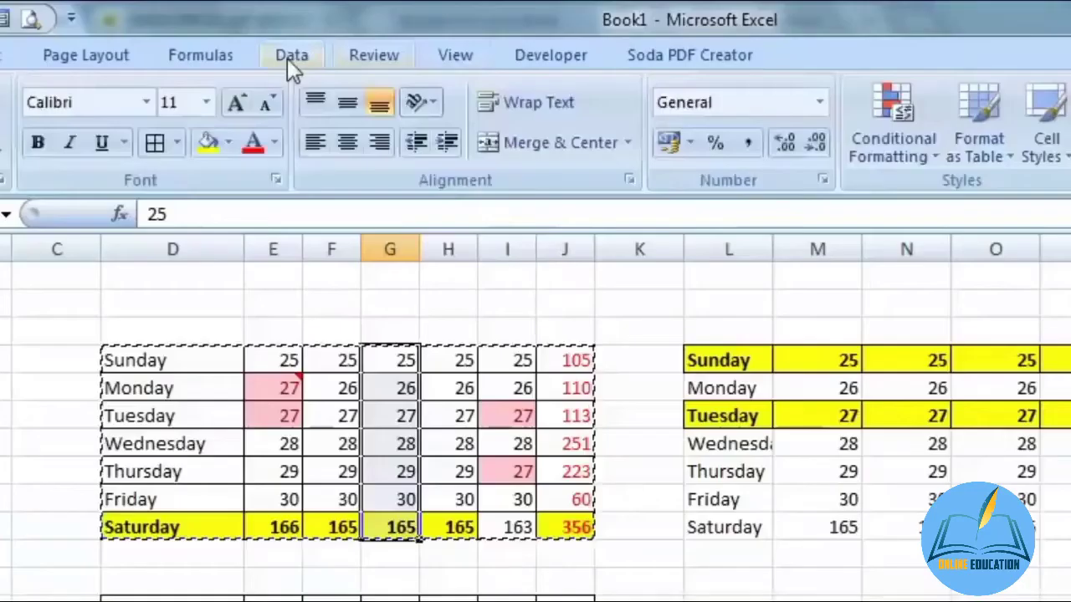
{"action": "left_click", "coordinate": [290, 67]}
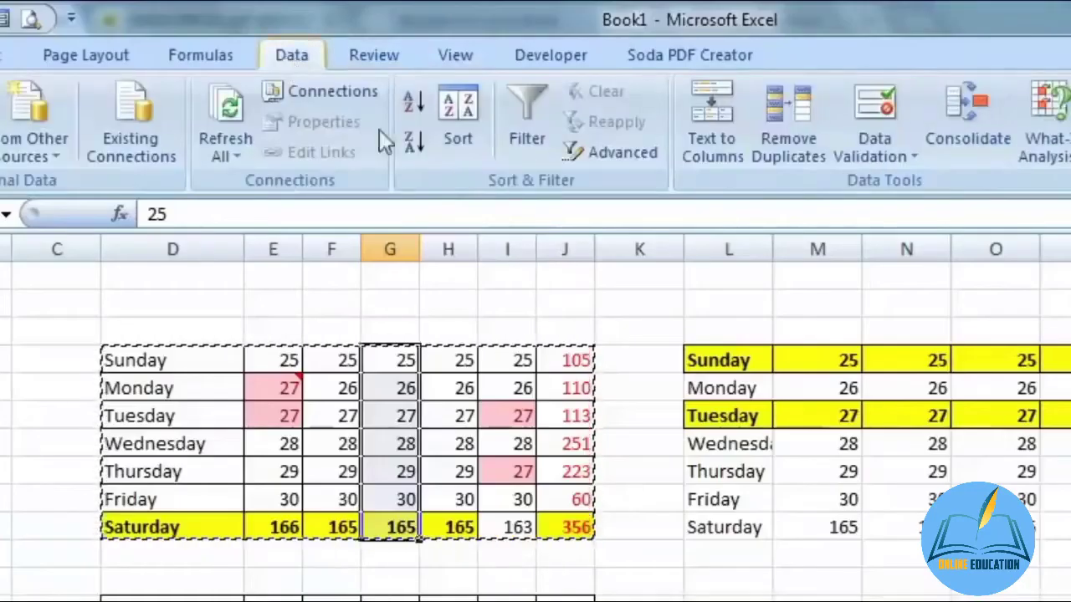
{"action": "left_click", "coordinate": [881, 142]}
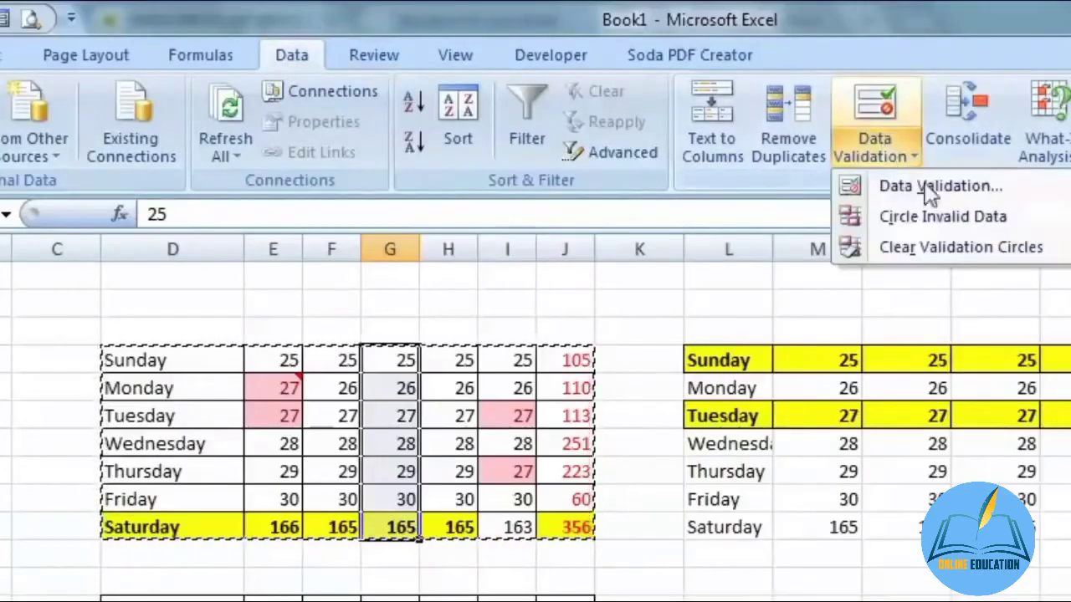
{"action": "left_click", "coordinate": [990, 188]}
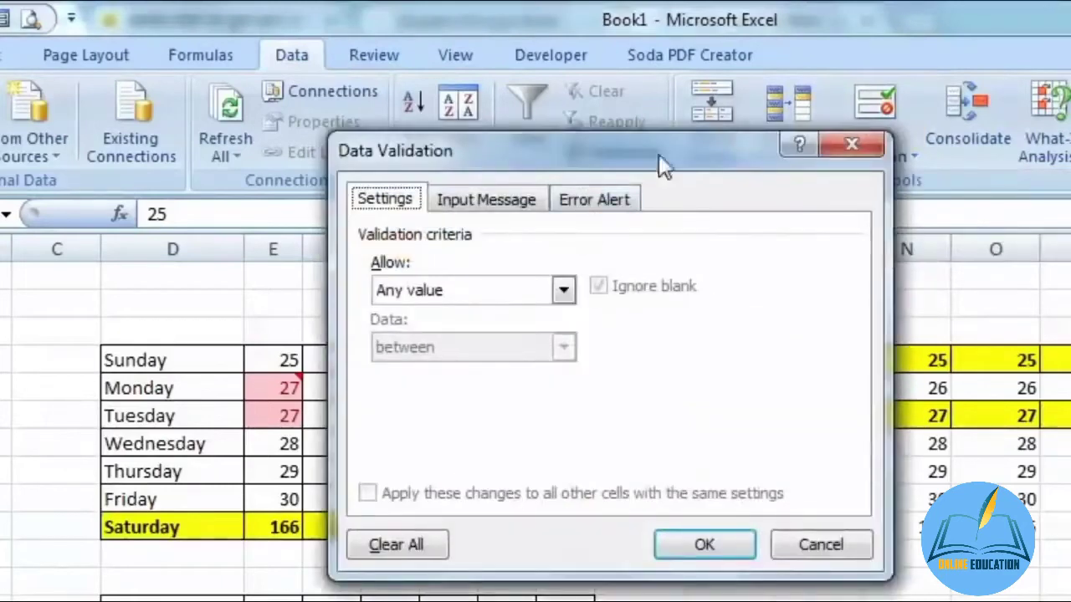
{"action": "left_click_drag", "start_coordinate": [658, 156], "coordinate": [1016, 167]}
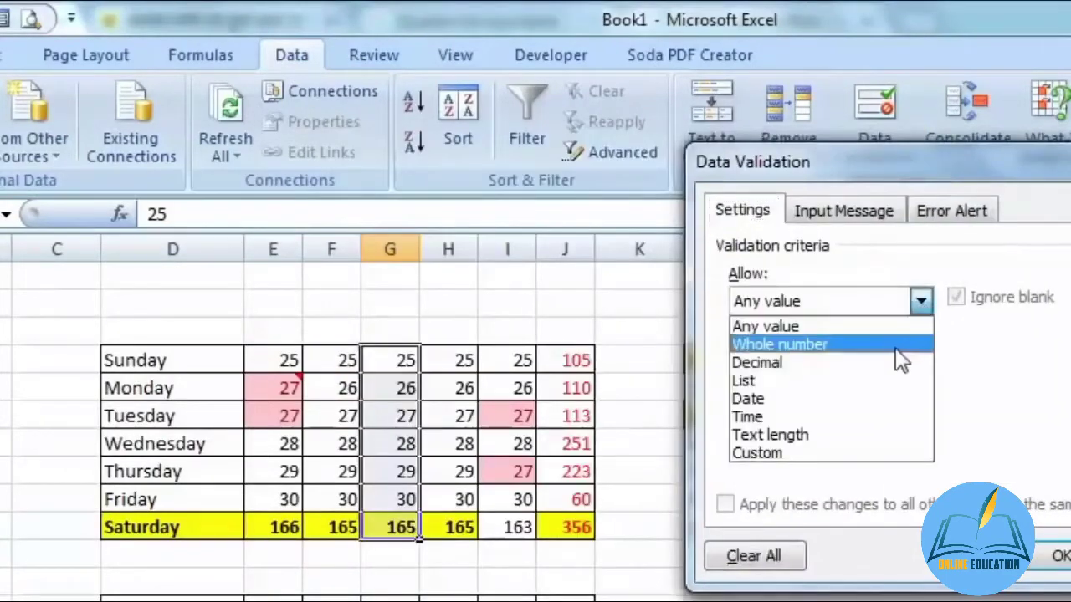
{"action": "left_click", "coordinate": [903, 345]}
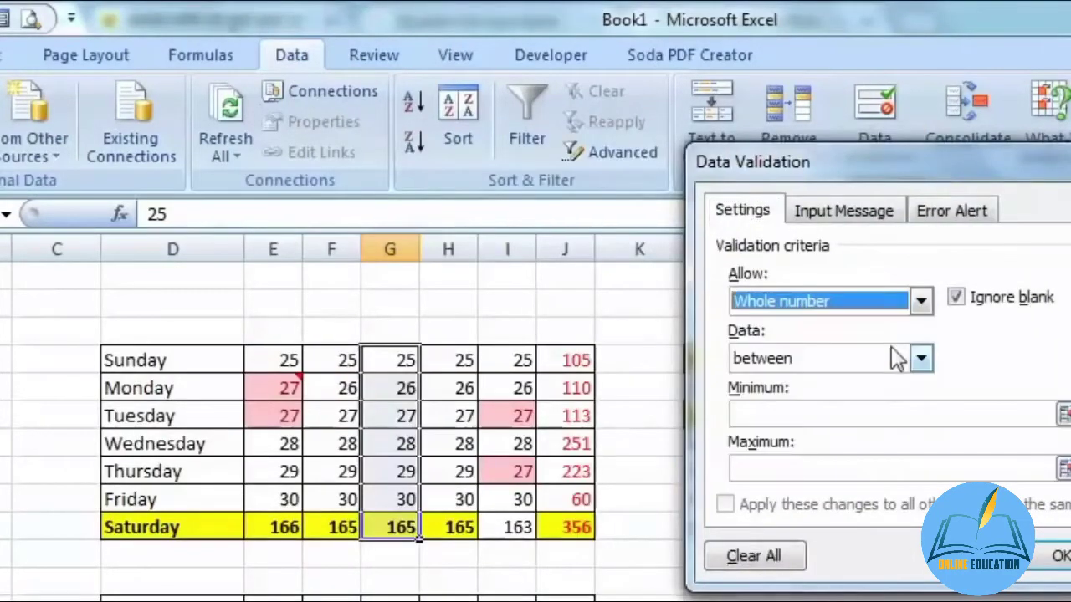
{"action": "left_click", "coordinate": [852, 417]}
{"action": "type", "text": "20"}
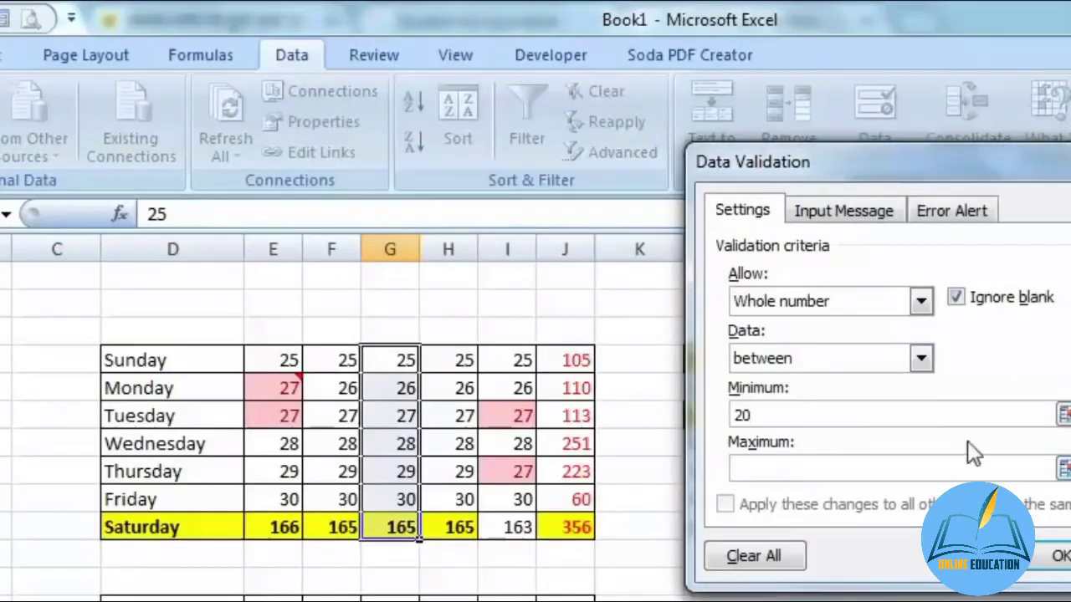
{"action": "left_click", "coordinate": [889, 467]}
{"action": "type", "text": "30"}
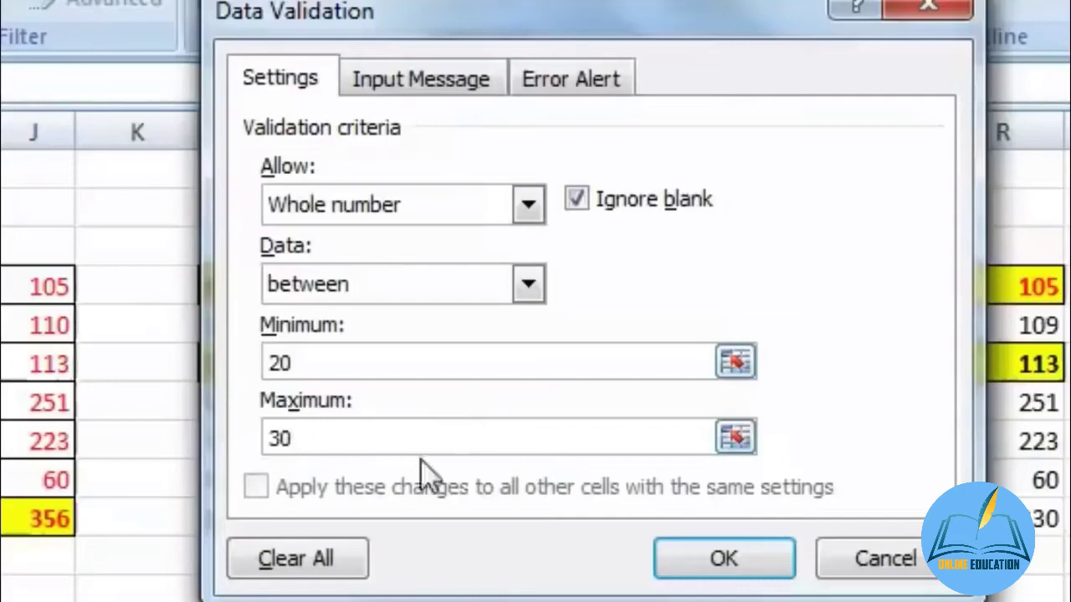
- Give the validation's Stop error alert the title "ये गलत है" and apply the rule to G4:G10
{"action": "left_click", "coordinate": [403, 79]}
{"action": "key", "text": "ctrl+shift+Tab"}
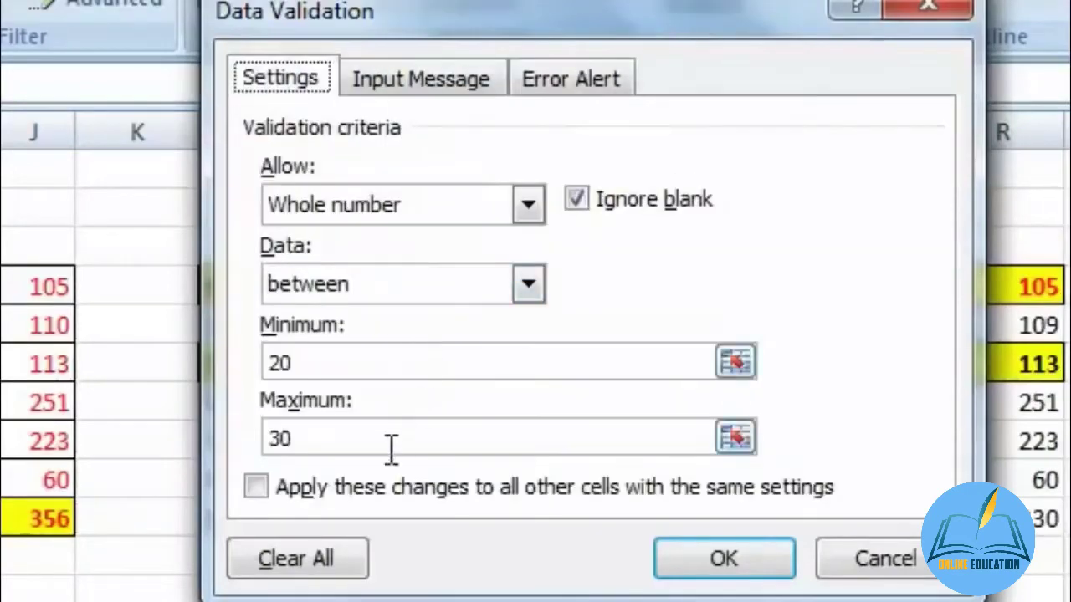
{"action": "left_click", "coordinate": [563, 87]}
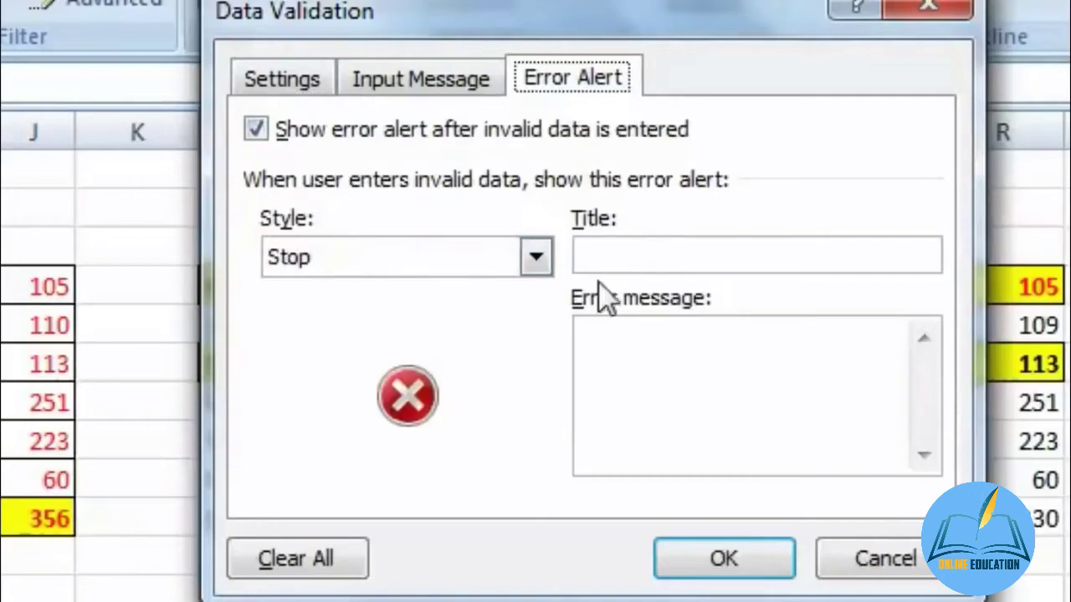
{"action": "left_click", "coordinate": [748, 246]}
{"action": "type", "text": "ये गलत है"}
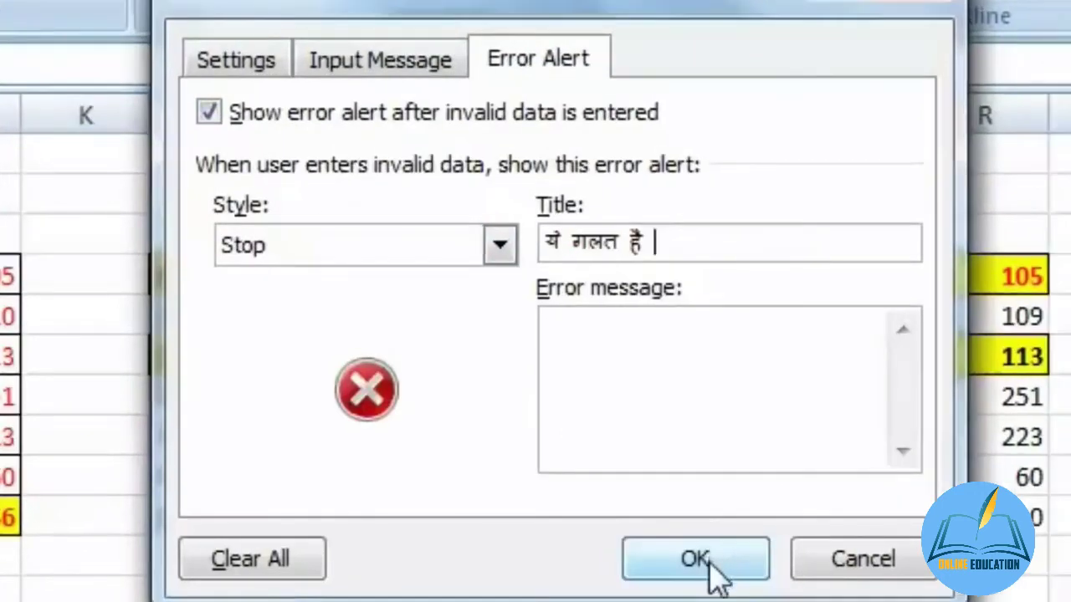
{"action": "left_click", "coordinate": [709, 559]}
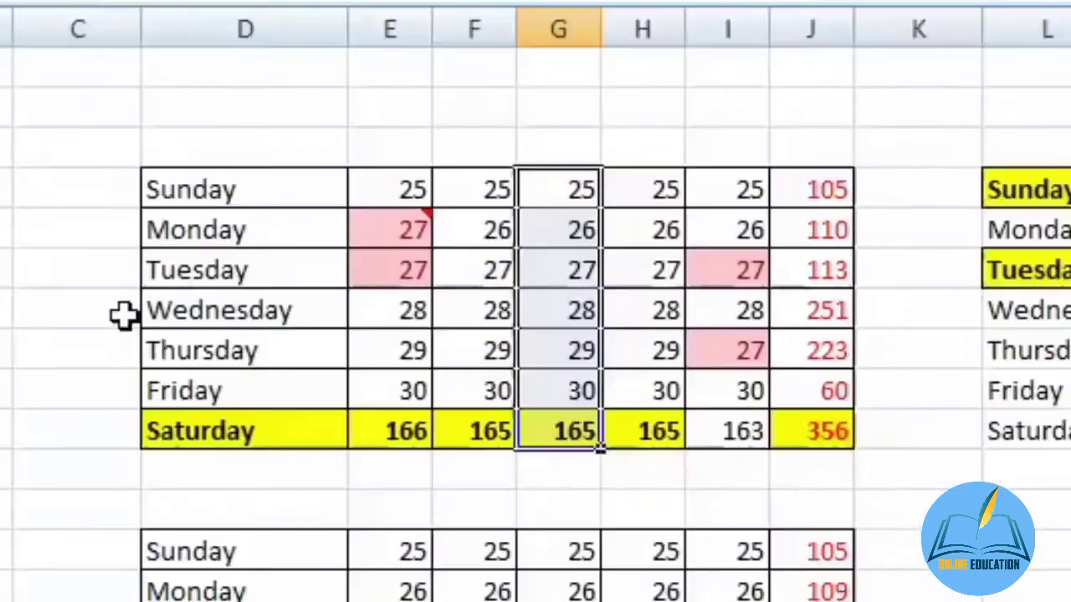
- Clear Wednesday's value in G7 and try to enter 31 there to test the validation's upper limit
{"action": "left_click", "coordinate": [592, 314]}
{"action": "type", "text": "3"}
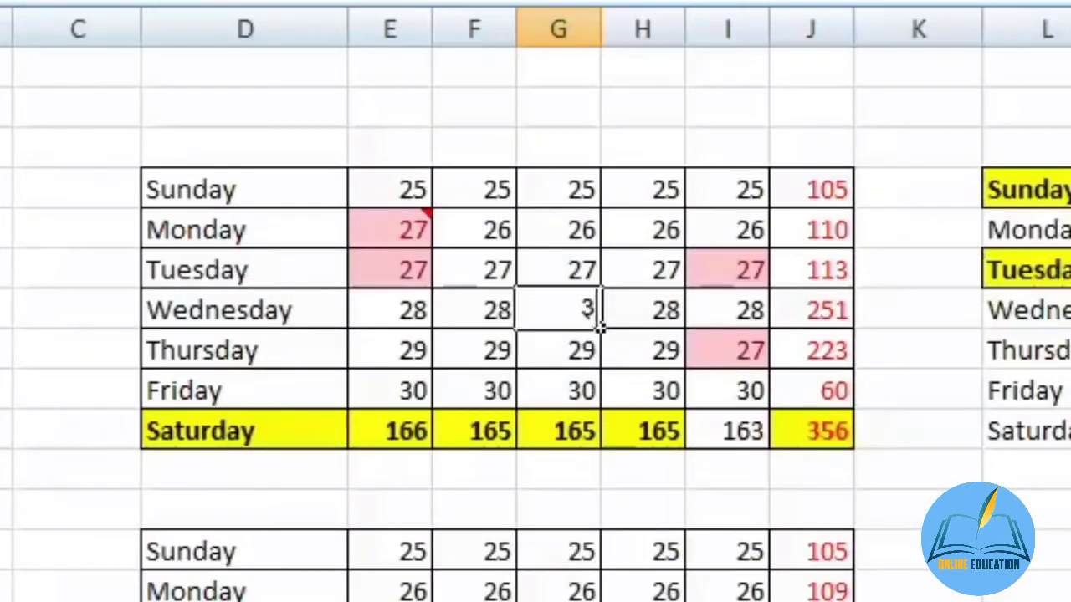
{"action": "key", "text": "BackSpace"}
{"action": "left_click", "coordinate": [555, 421]}
{"action": "left_click", "coordinate": [586, 322]}
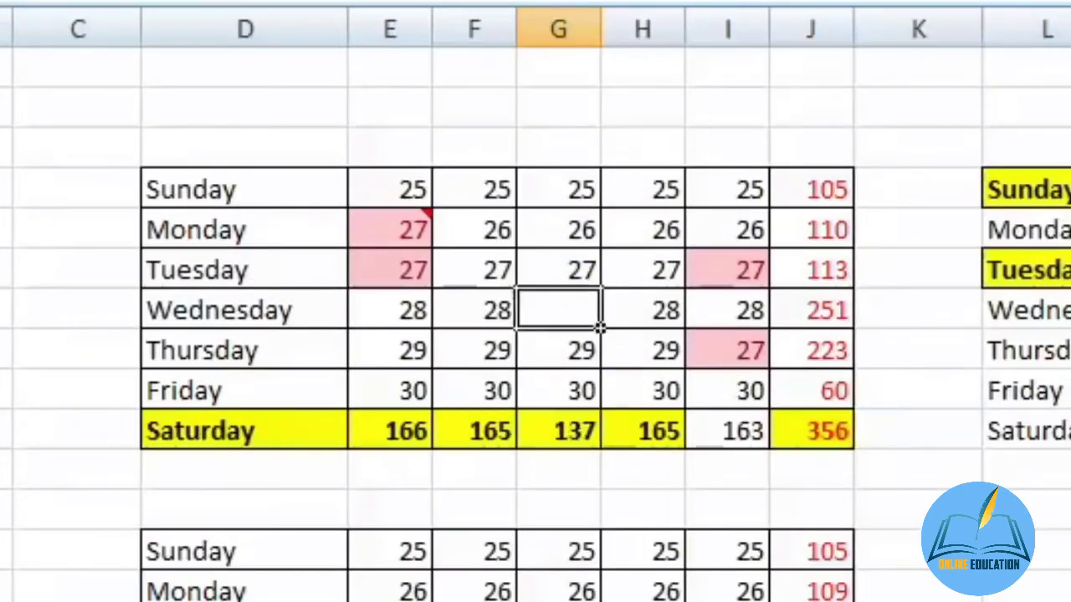
{"action": "type", "text": "31"}
{"action": "key", "text": "Return"}
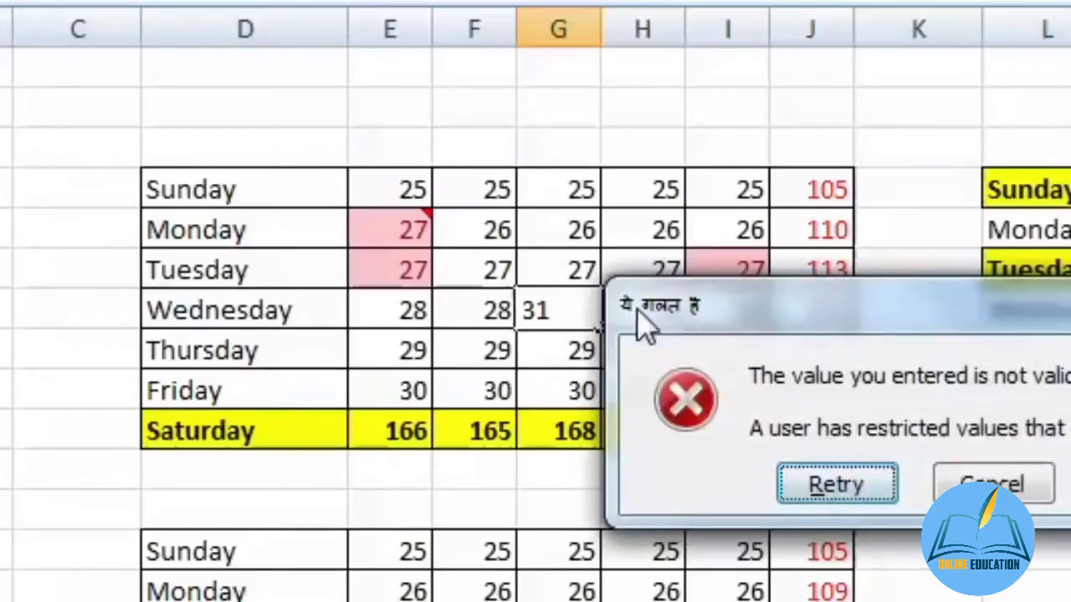
{"action": "key", "text": "Escape"}
- Try to enter 19 as Tuesday's value in G6 to test the validation's lower limit
{"action": "left_click", "coordinate": [585, 275]}
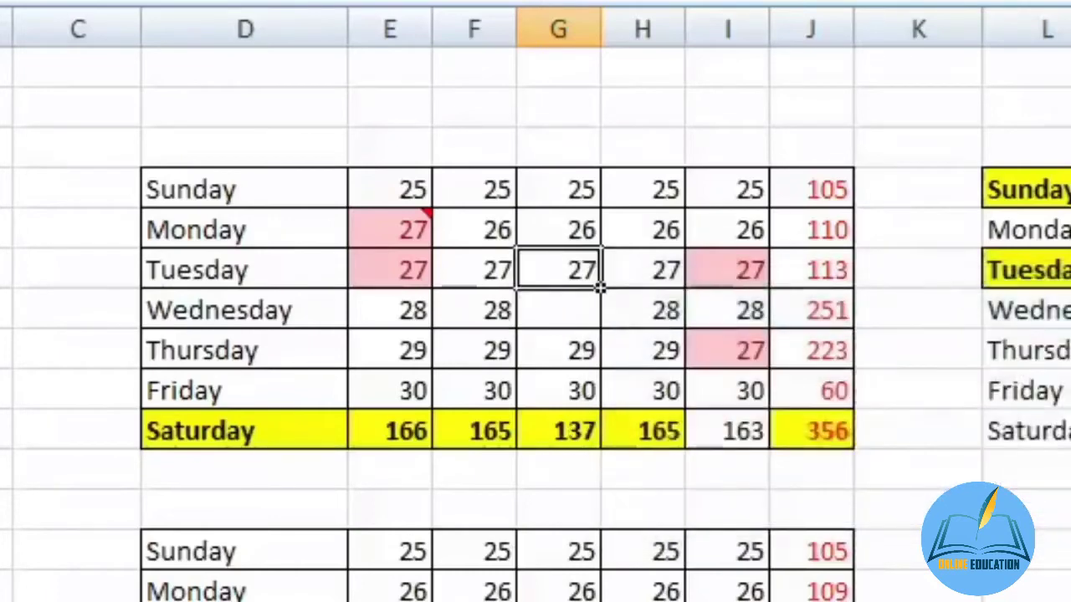
{"action": "type", "text": "19"}
{"action": "key", "text": "Return"}
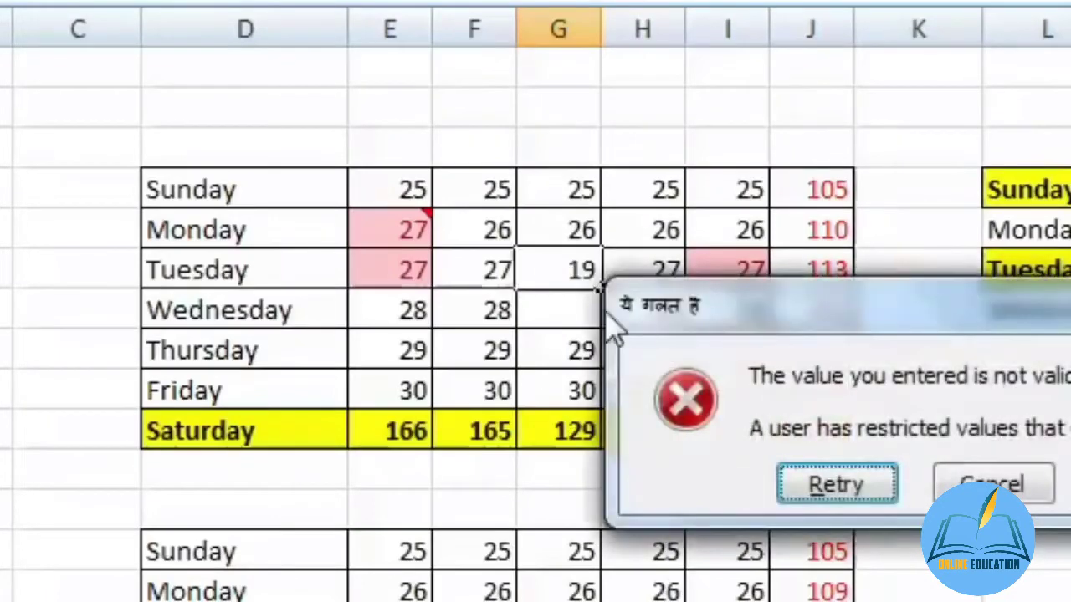
{"action": "left_click", "coordinate": [983, 482]}
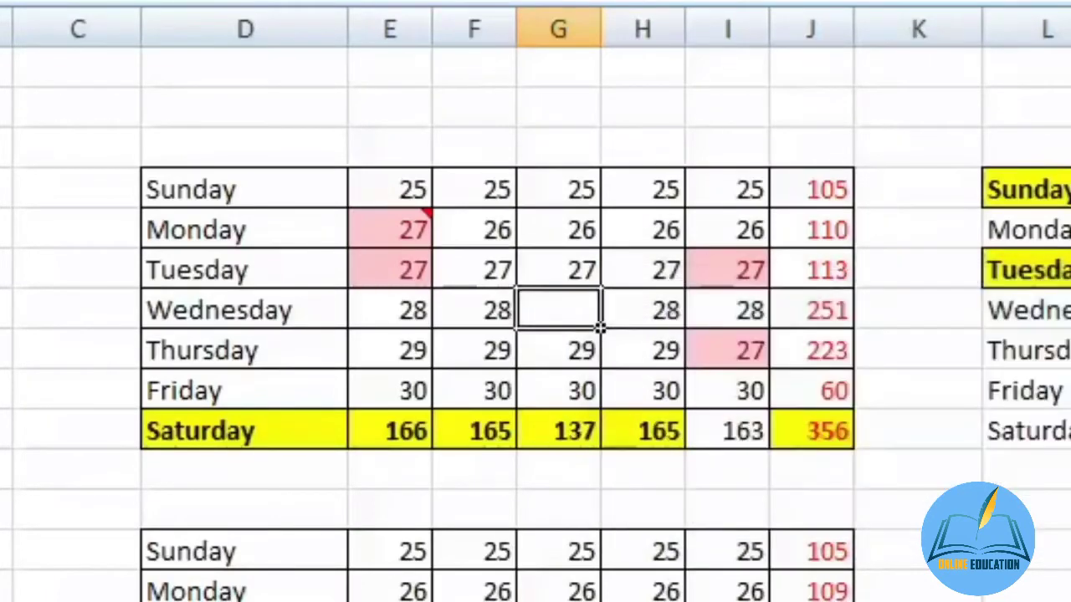
- Clear Thursday's value in G8
{"action": "key", "text": "Down"}
{"action": "key", "text": "Delete"}
{"action": "key", "text": "Down"}
{"action": "key", "text": "Up"}
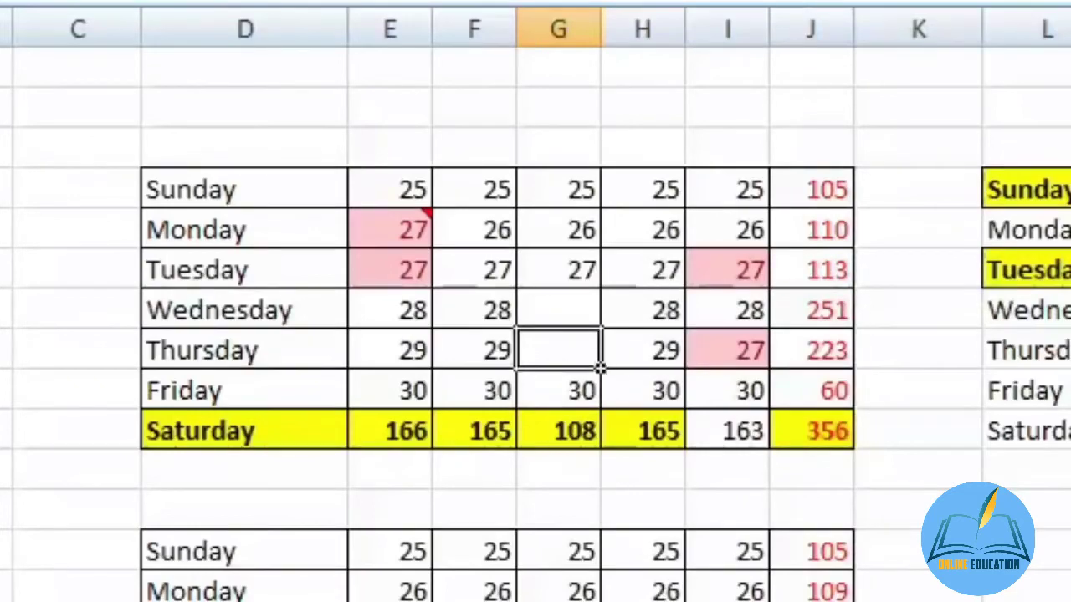
- Copy G4:G10 and paste only its validation onto the second table's column starting at N4 with Paste Special
{"action": "left_click_drag", "start_coordinate": [559, 189], "coordinate": [586, 438]}
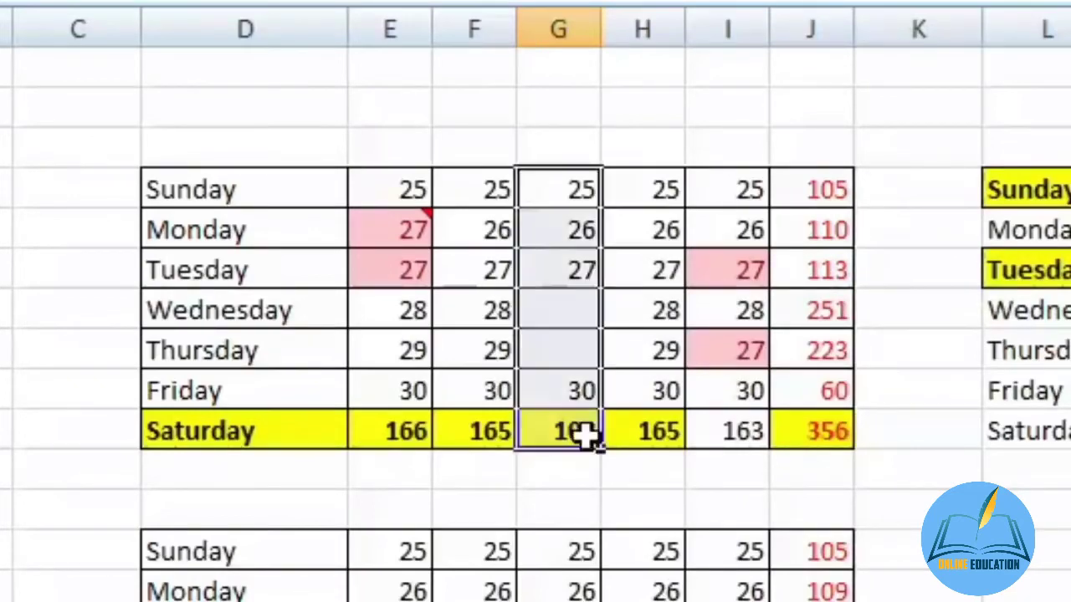
{"action": "right_click", "coordinate": [577, 253]}
{"action": "left_click", "coordinate": [726, 332]}
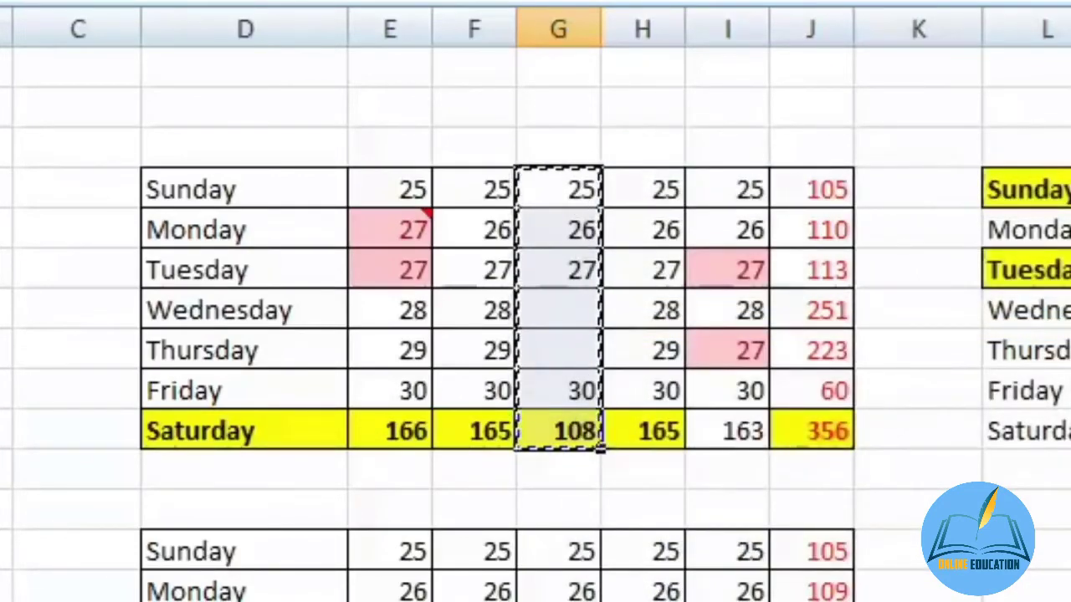
{"action": "right_click", "coordinate": [767, 150]}
{"action": "left_click", "coordinate": [897, 240]}
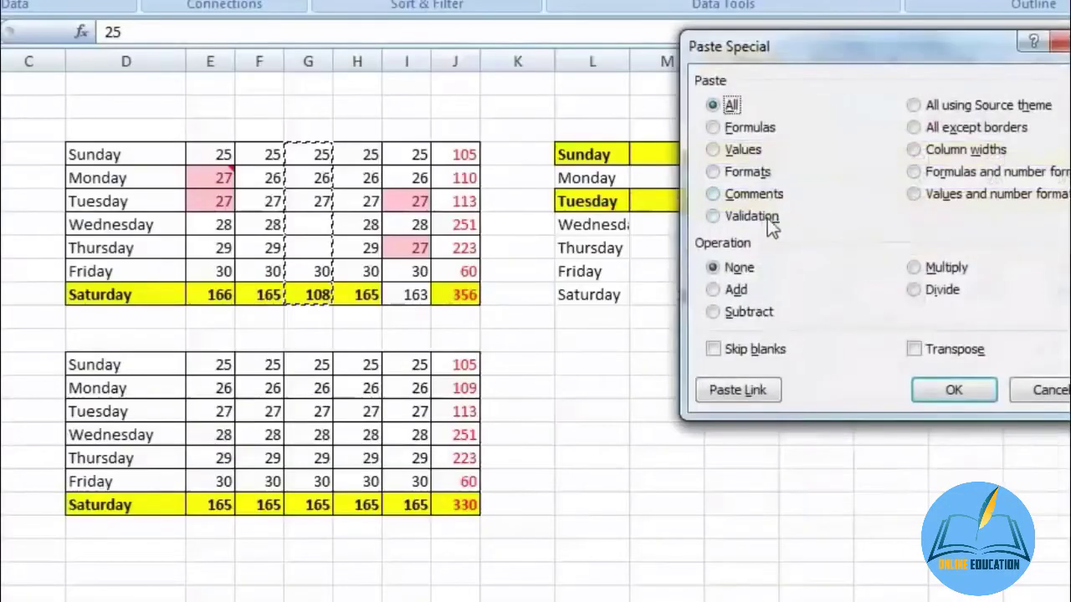
{"action": "left_click", "coordinate": [750, 217]}
{"action": "left_click_drag", "start_coordinate": [841, 54], "coordinate": [334, 88]}
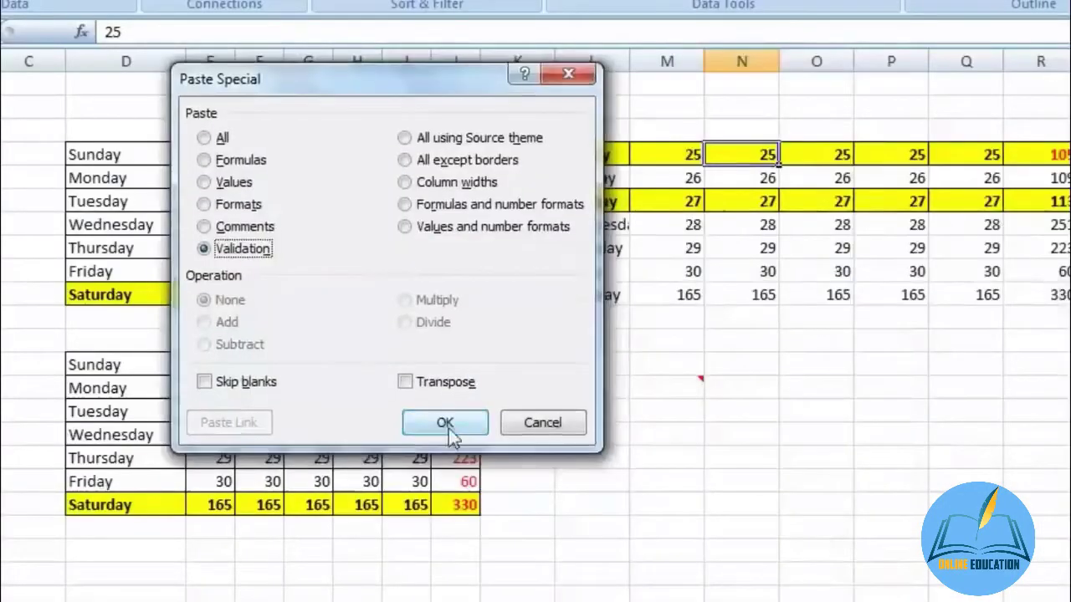
{"action": "left_click", "coordinate": [446, 427]}
- Try to enter 31 as Friday's value in N9 to test the pasted validation
{"action": "left_click", "coordinate": [766, 266]}
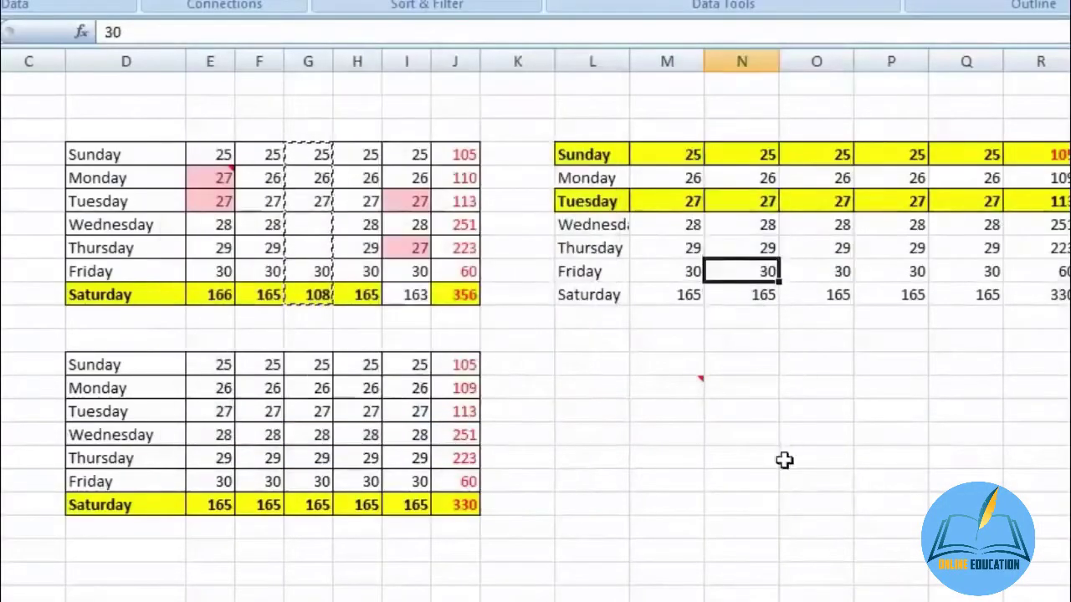
{"action": "type", "text": "31"}
{"action": "key", "text": "Return"}
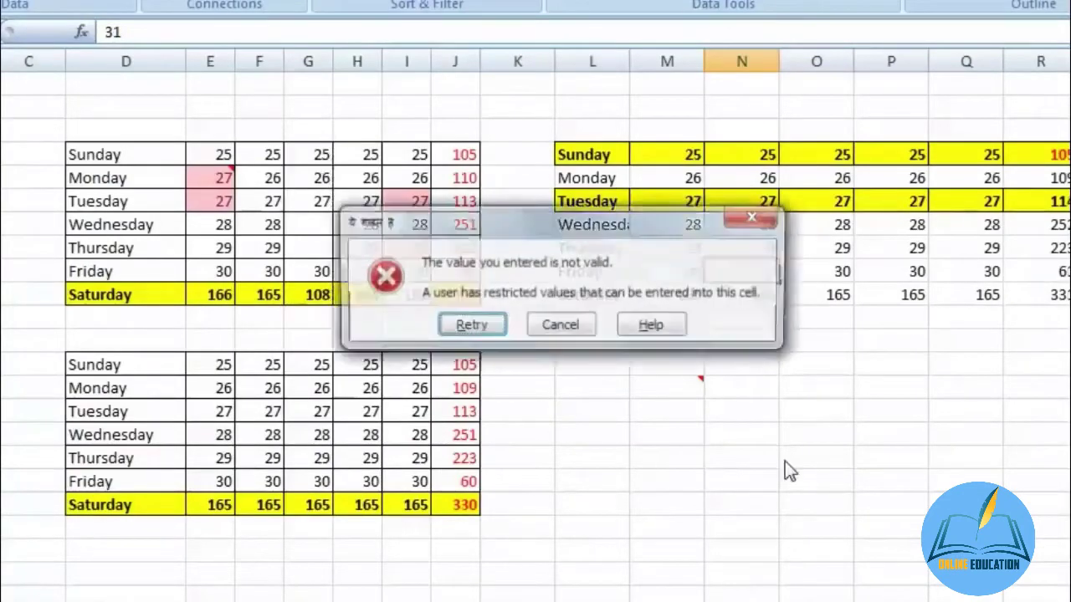
{"action": "left_click", "coordinate": [742, 222]}
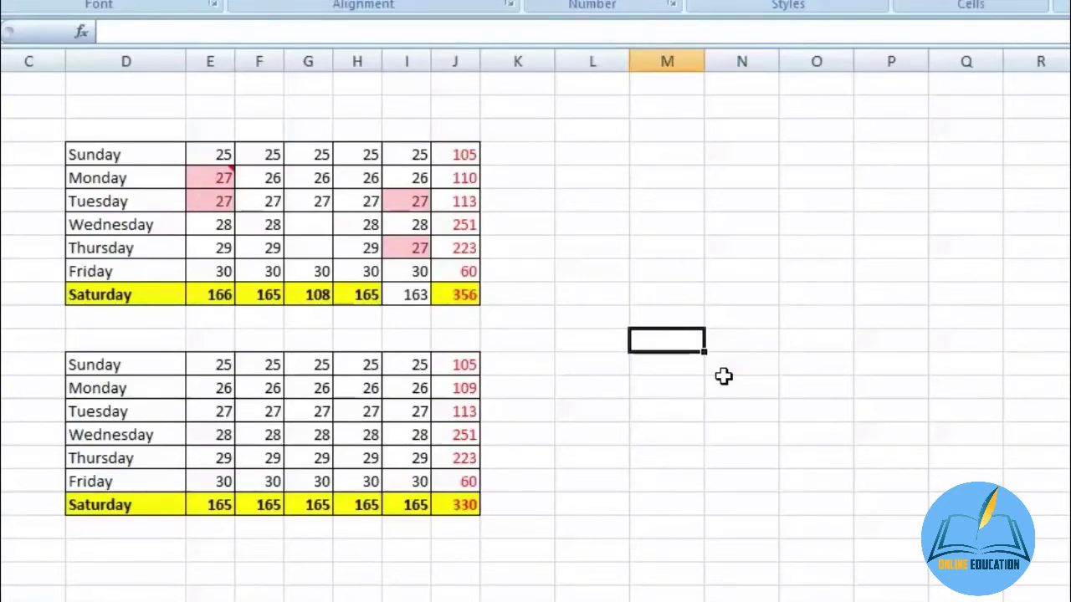
- Enter the value 2 in each cell of N4:N10
{"action": "left_click", "coordinate": [757, 159]}
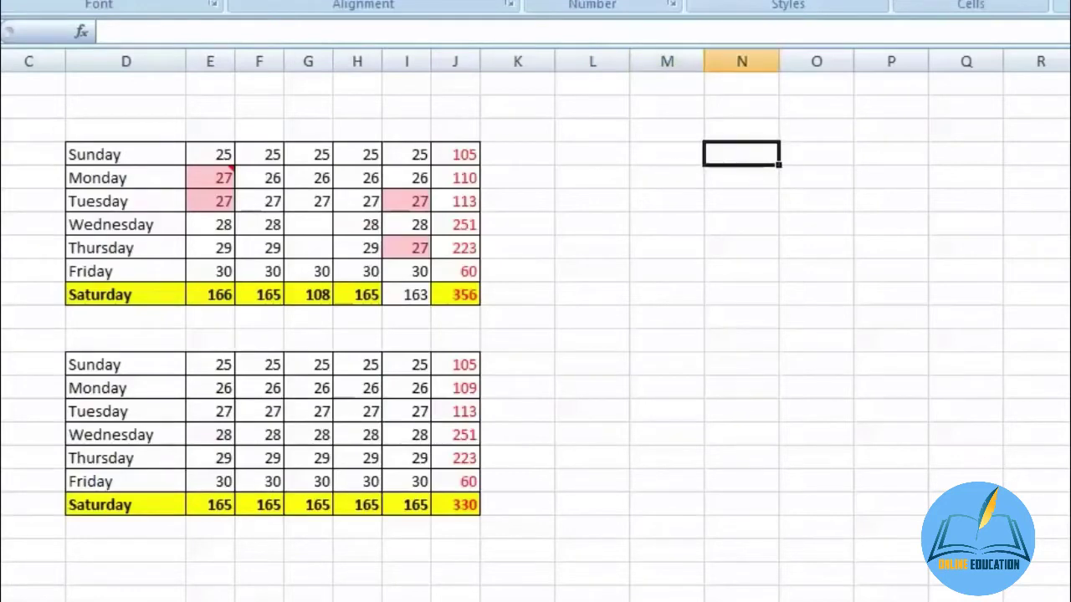
{"action": "type", "text": "2 2 2 2 2 2 2"}
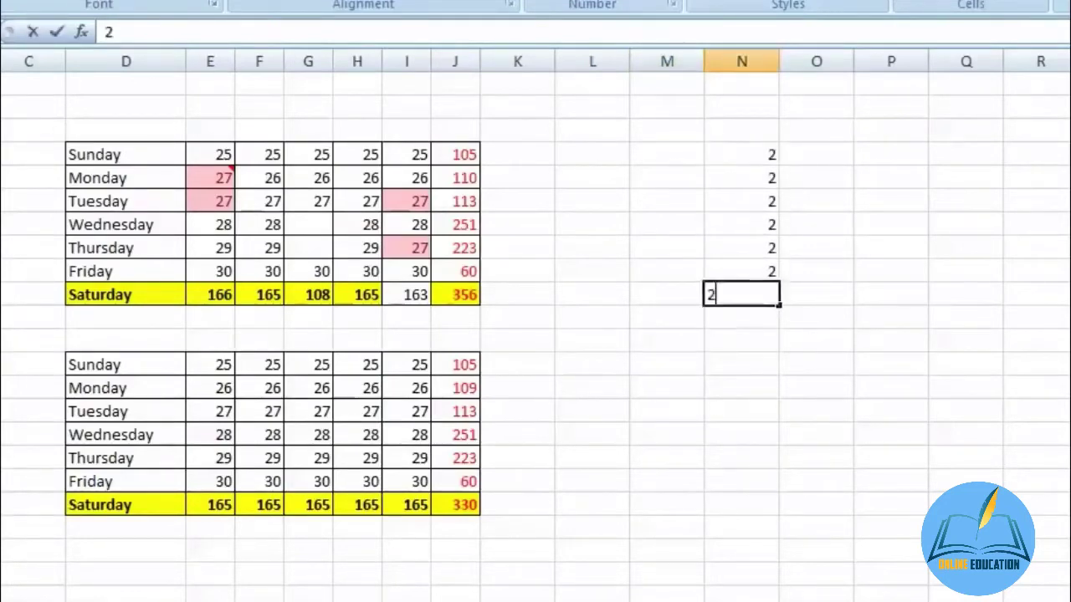
{"action": "key", "text": "Return"}
- Copy F4:F10, paste it onto N4:N10 with the Add operation of Paste Special, and undo that paste
{"action": "left_click_drag", "start_coordinate": [251, 155], "coordinate": [267, 293]}
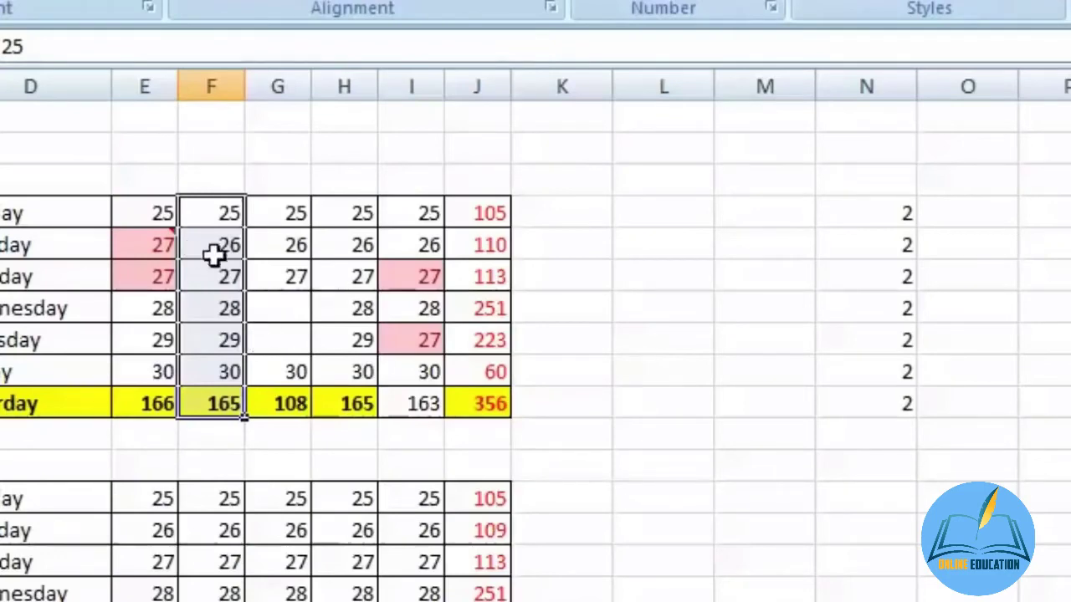
{"action": "right_click", "coordinate": [215, 254]}
{"action": "left_click", "coordinate": [340, 340]}
{"action": "right_click", "coordinate": [828, 228]}
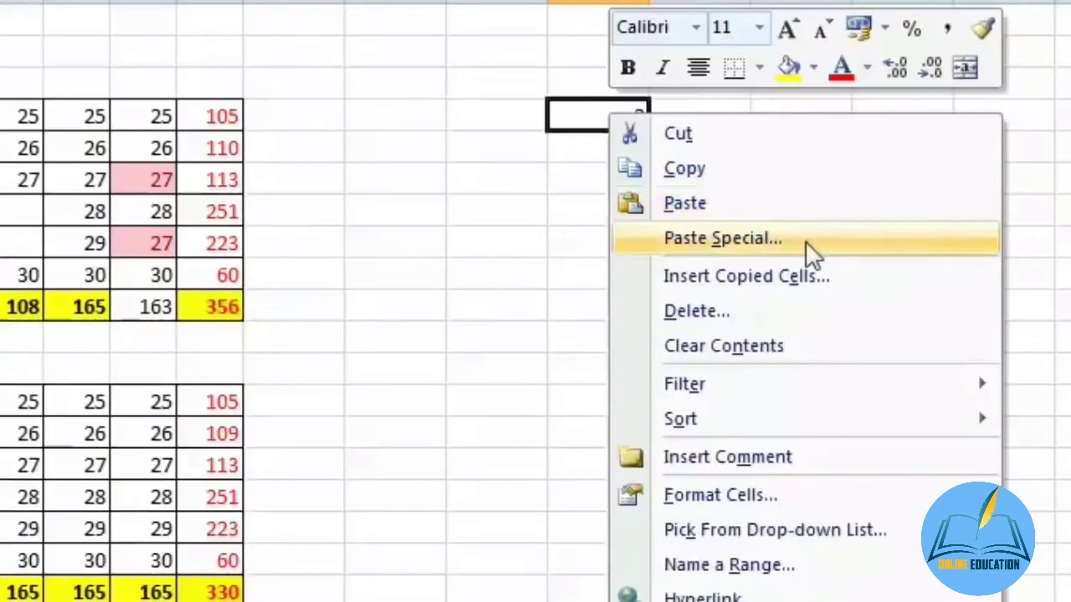
{"action": "left_click", "coordinate": [805, 241]}
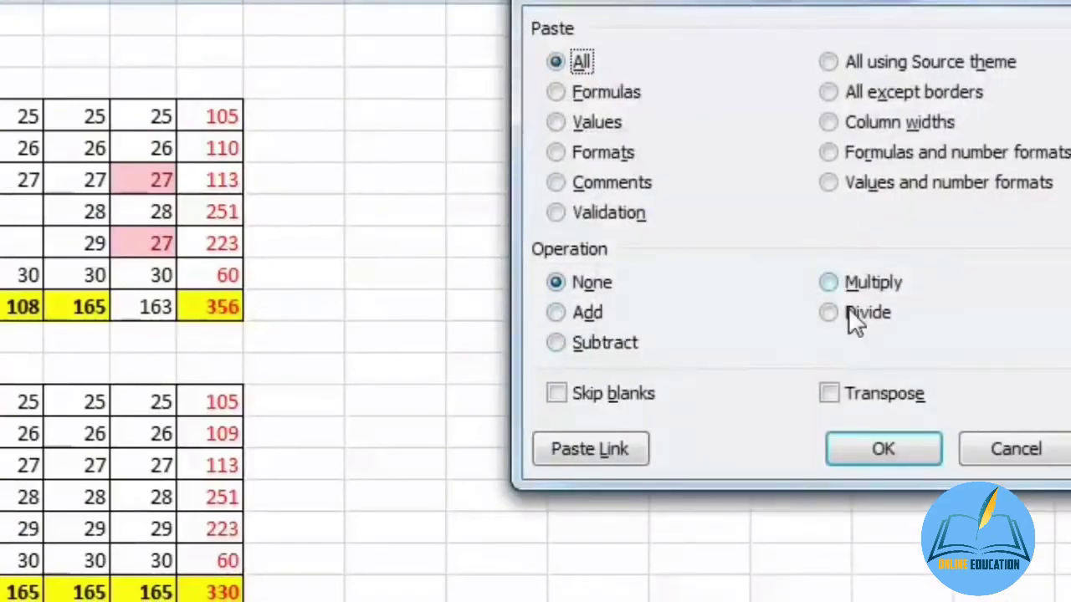
{"action": "left_click_drag", "start_coordinate": [787, 3], "coordinate": [166, 0]}
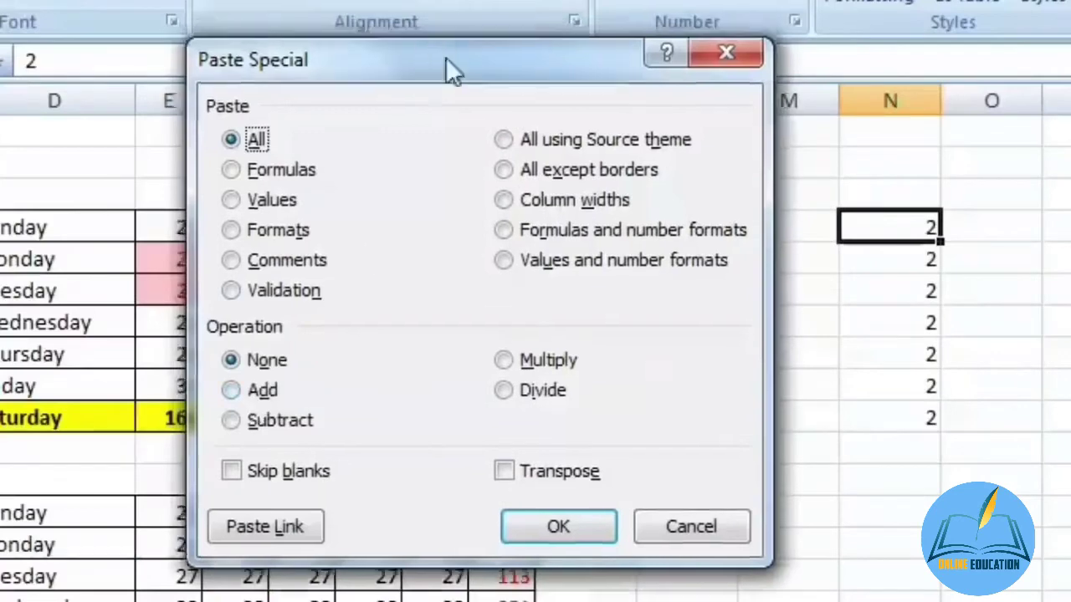
{"action": "left_click_drag", "start_coordinate": [446, 57], "coordinate": [547, 125]}
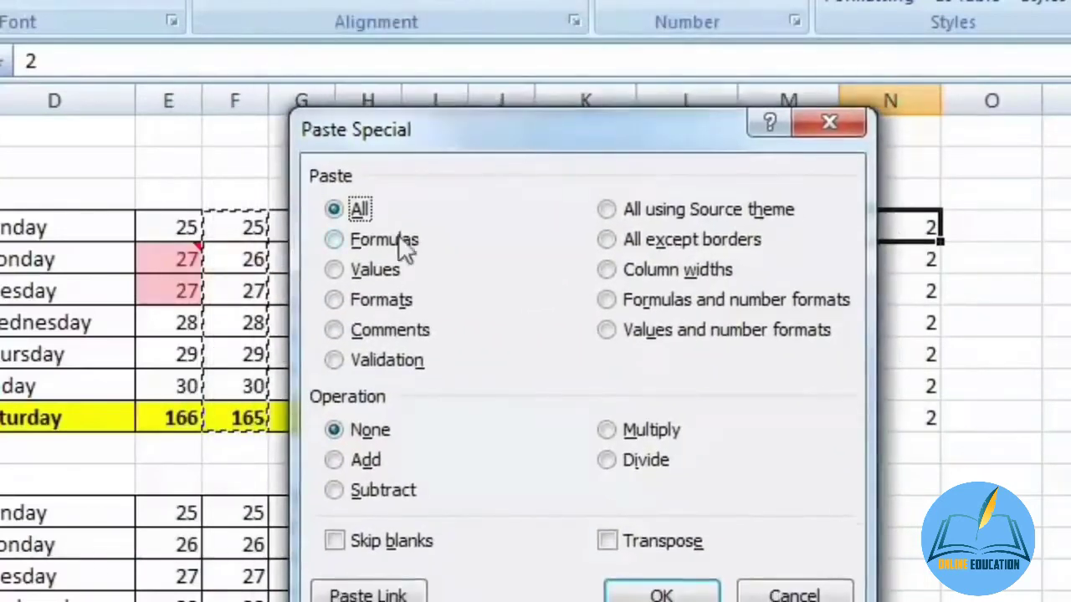
{"action": "left_click", "coordinate": [334, 464]}
{"action": "left_click", "coordinate": [679, 596]}
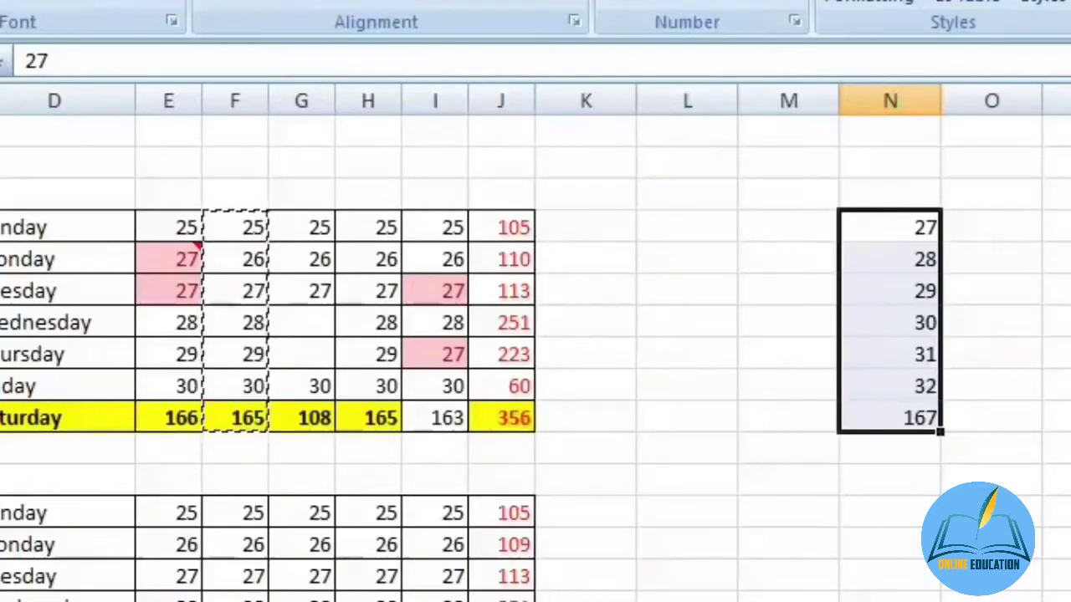
{"action": "key", "text": "ctrl+z"}
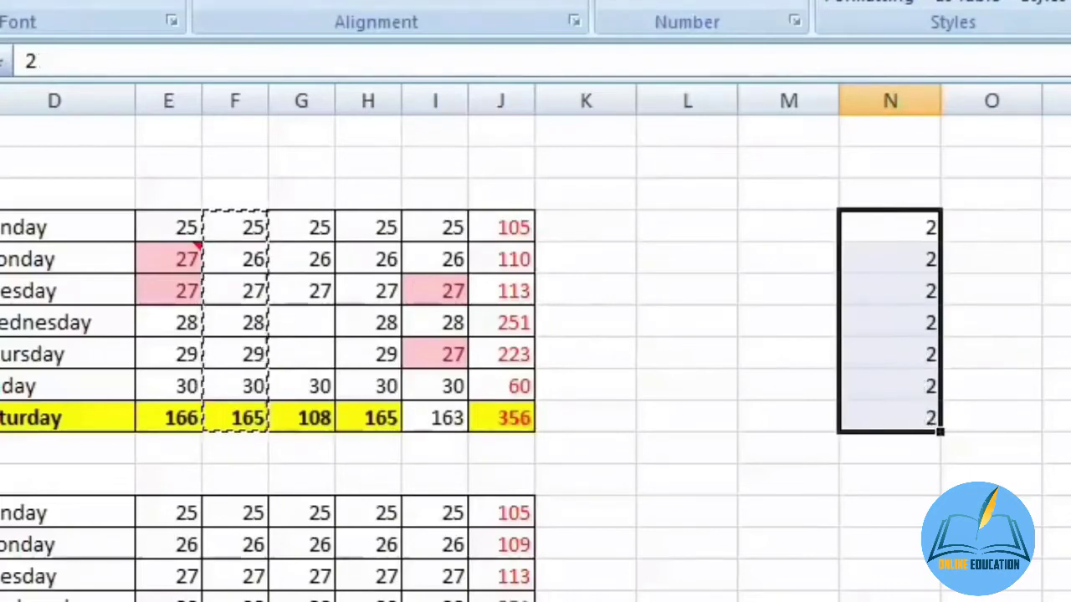
- Paste the copied F4:F10 values onto N4:N10 with the Multiply operation of Paste Special
{"action": "right_click", "coordinate": [888, 233]}
{"action": "key", "text": "Escape"}
{"action": "right_click", "coordinate": [862, 218]}
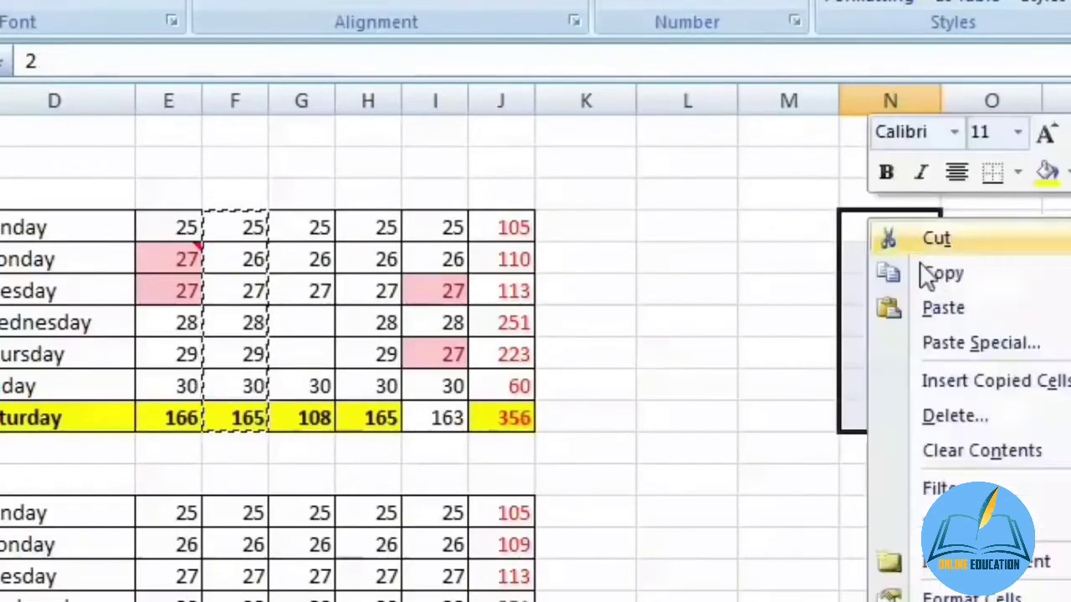
{"action": "left_click", "coordinate": [1060, 350]}
{"action": "left_click_drag", "start_coordinate": [990, 91], "coordinate": [481, 82]}
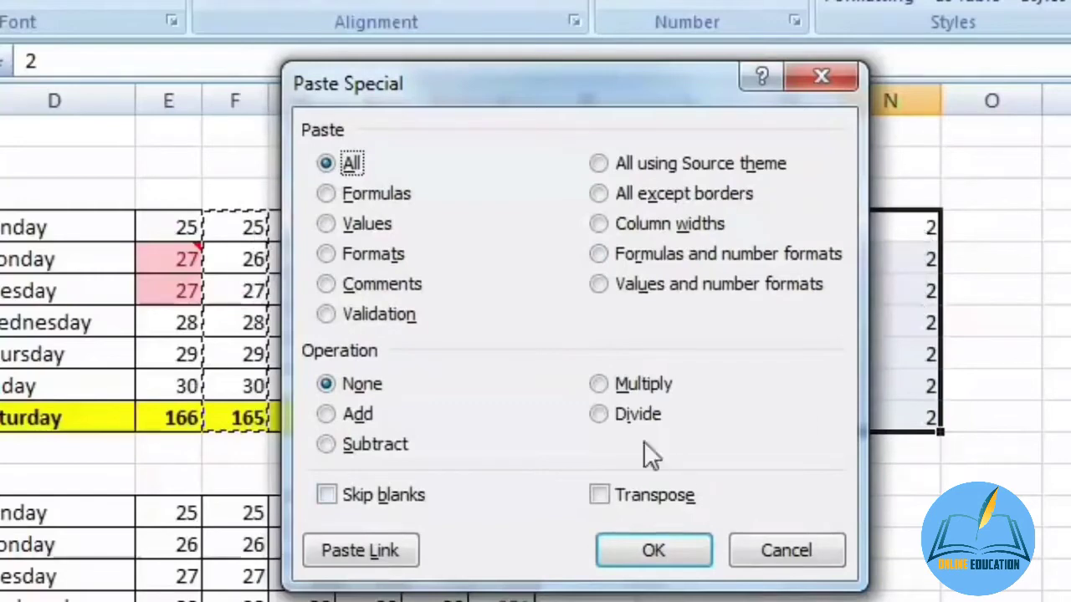
{"action": "left_click", "coordinate": [601, 383]}
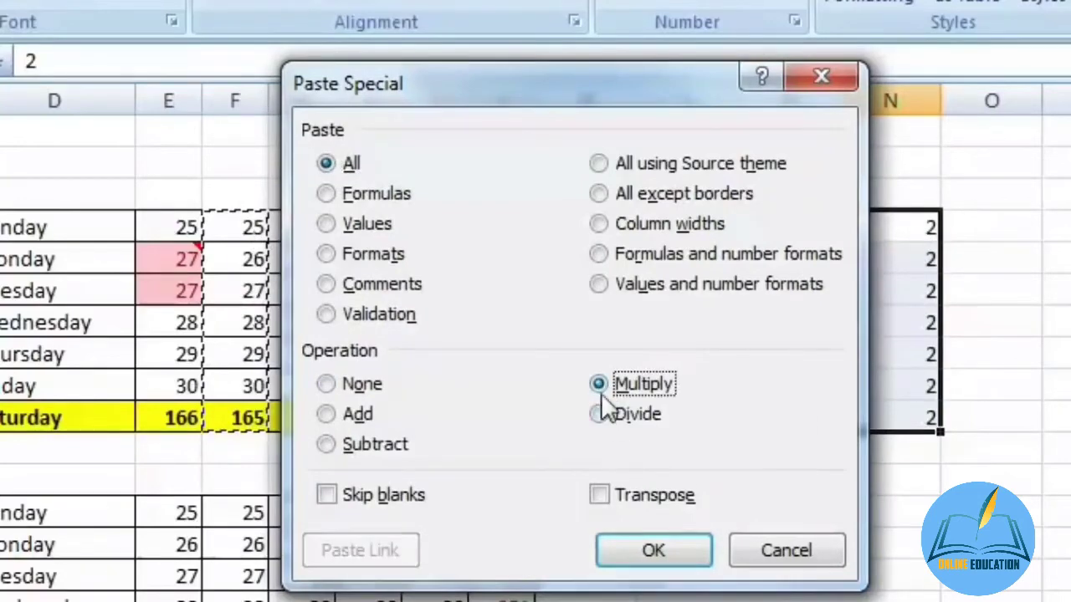
{"action": "left_click", "coordinate": [652, 554]}
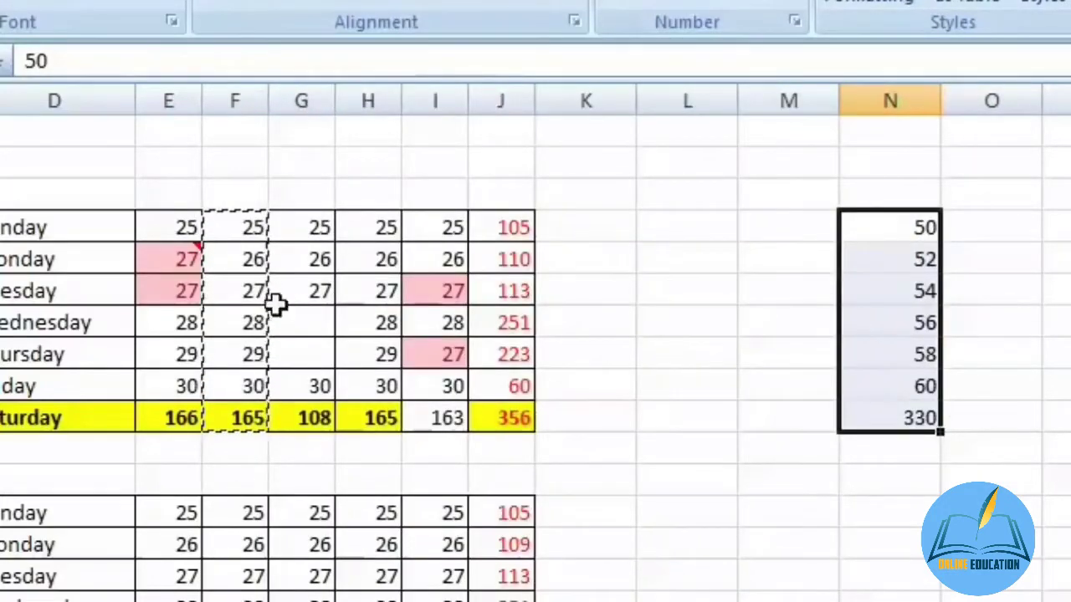
- Review the source values in F4:F10 and undo the Multiply paste on N4:N10
{"action": "left_click", "coordinate": [740, 344]}
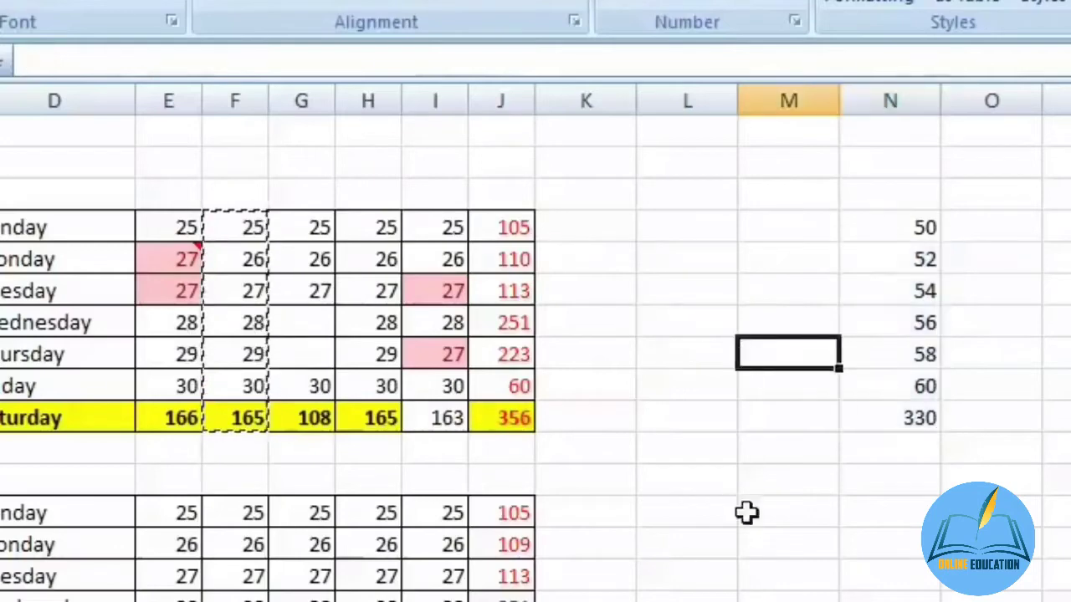
{"action": "left_click_drag", "start_coordinate": [233, 224], "coordinate": [242, 428]}
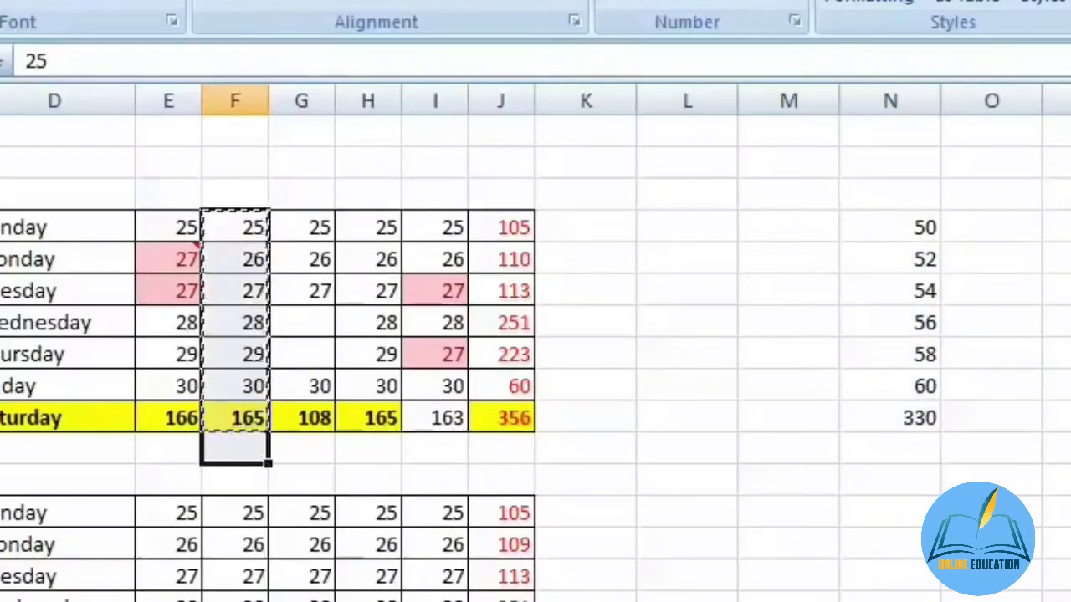
{"action": "left_click", "coordinate": [234, 227]}
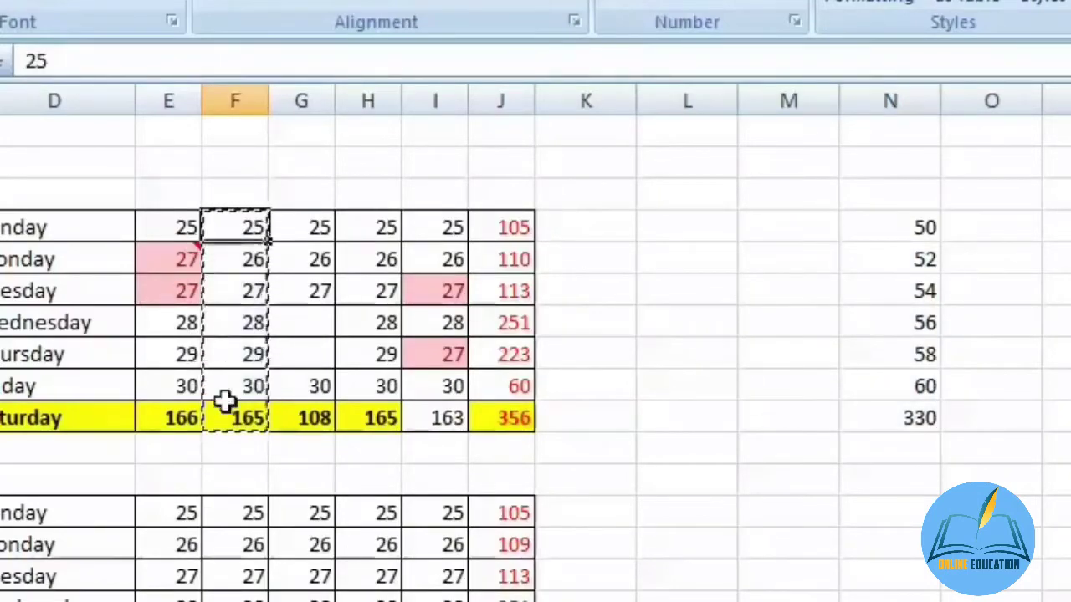
{"action": "left_click_drag", "start_coordinate": [251, 227], "coordinate": [262, 410]}
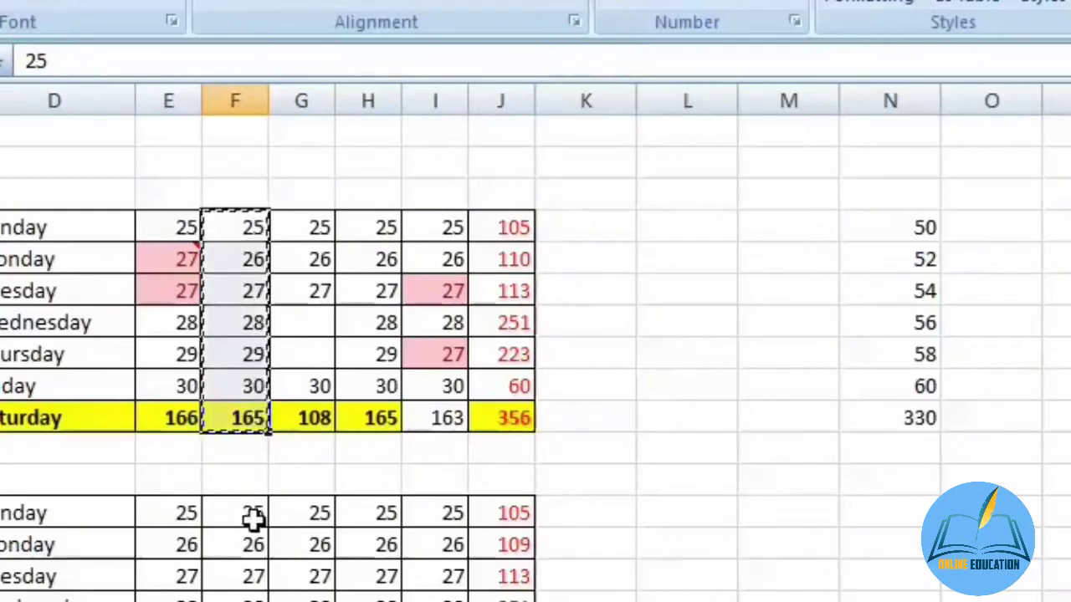
{"action": "left_click", "coordinate": [812, 358]}
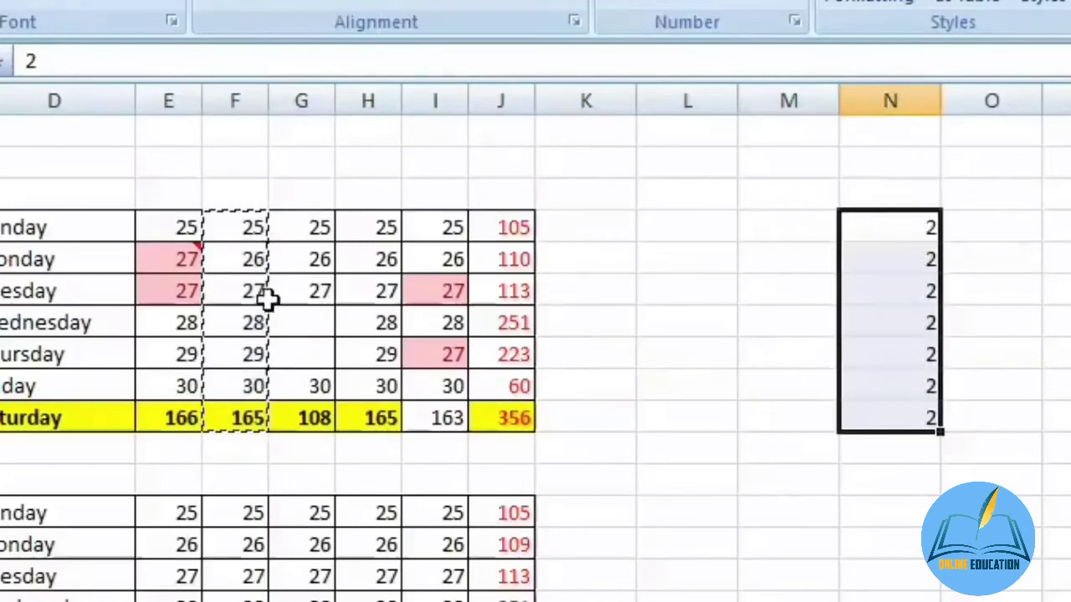
- Paste the copied F4:F10 values starting at N4 with the Divide operation of Paste Special
{"action": "right_click", "coordinate": [892, 226]}
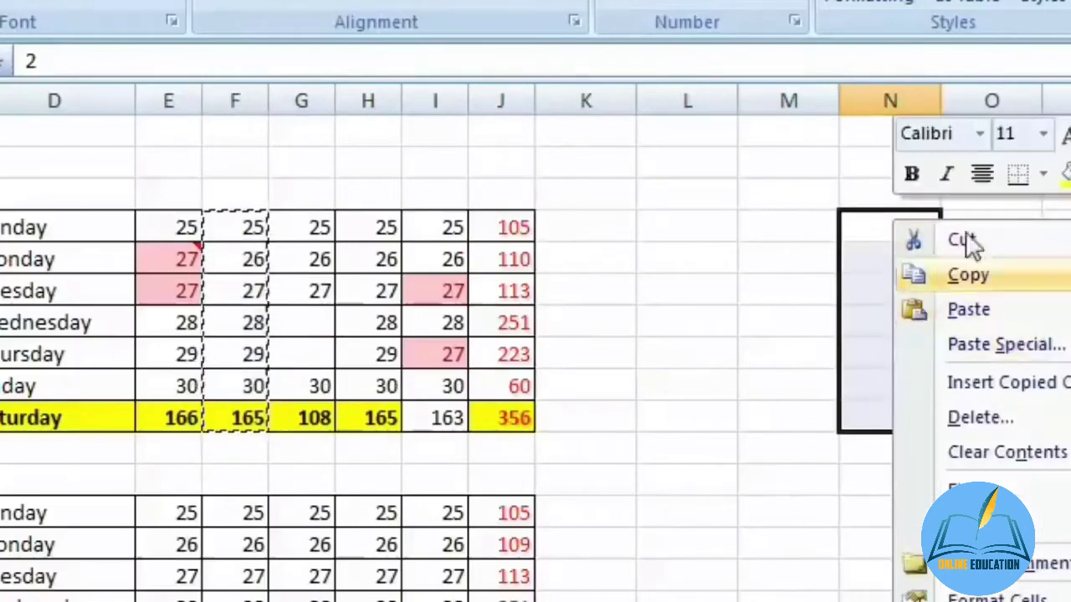
{"action": "left_click", "coordinate": [895, 225]}
{"action": "right_click", "coordinate": [895, 224]}
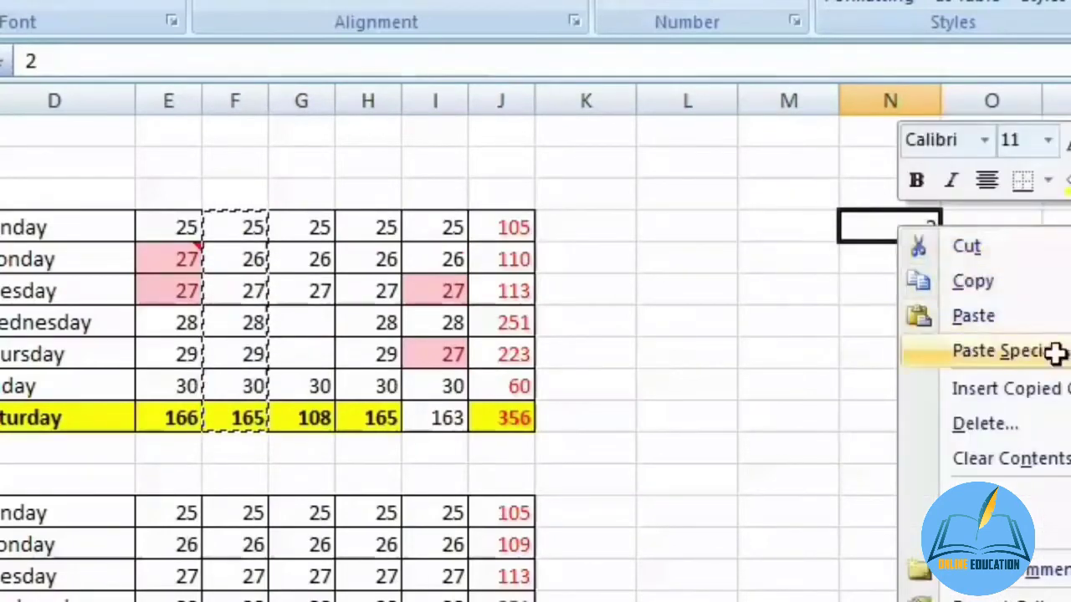
{"action": "left_click", "coordinate": [1052, 352]}
{"action": "left_click_drag", "start_coordinate": [1038, 104], "coordinate": [585, 77]}
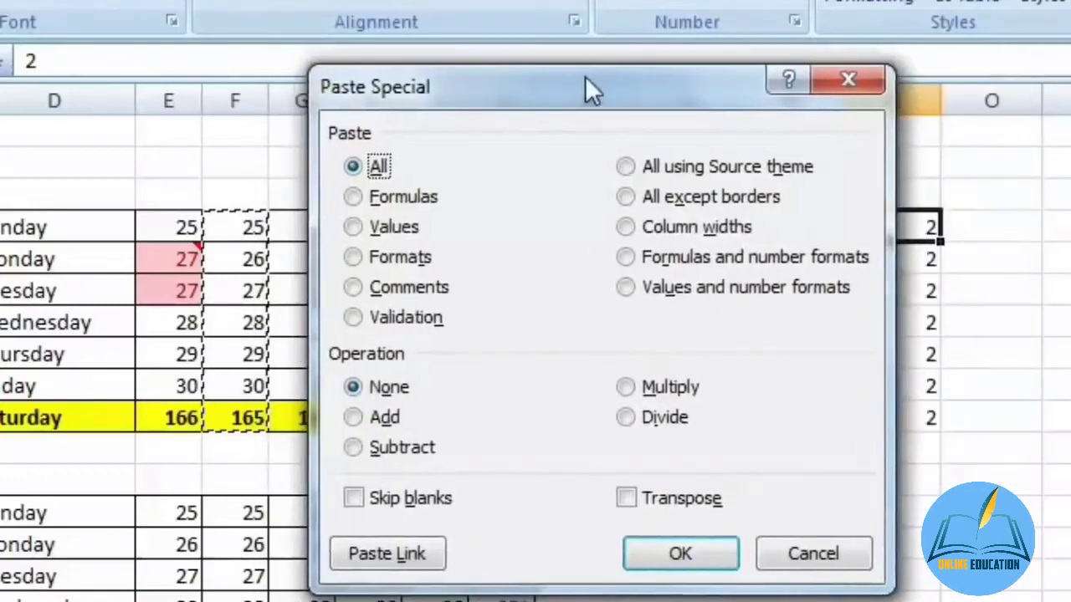
{"action": "left_click", "coordinate": [626, 418]}
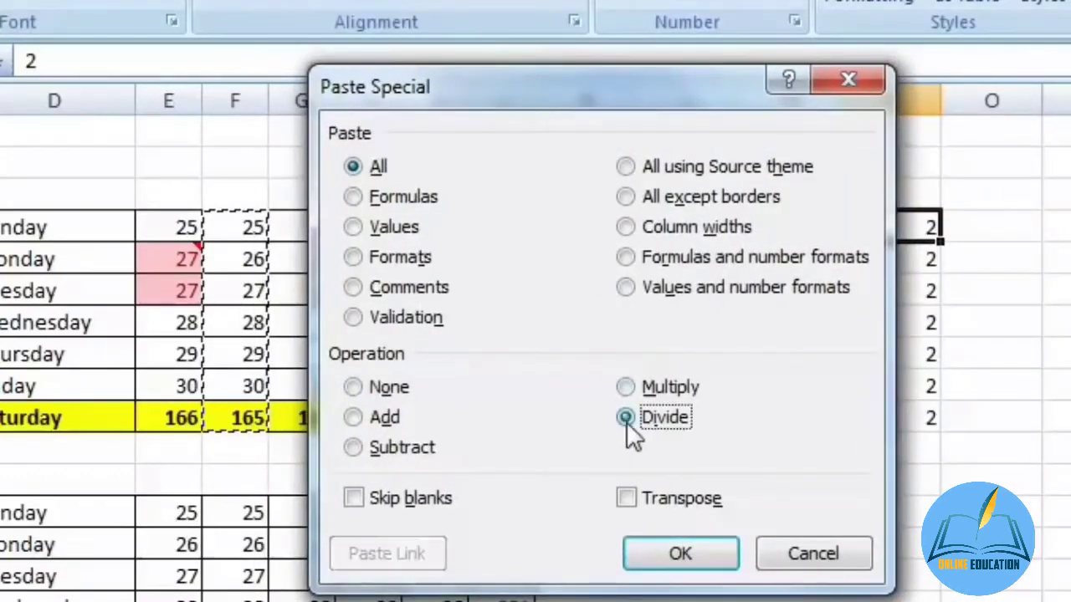
{"action": "left_click", "coordinate": [680, 554]}
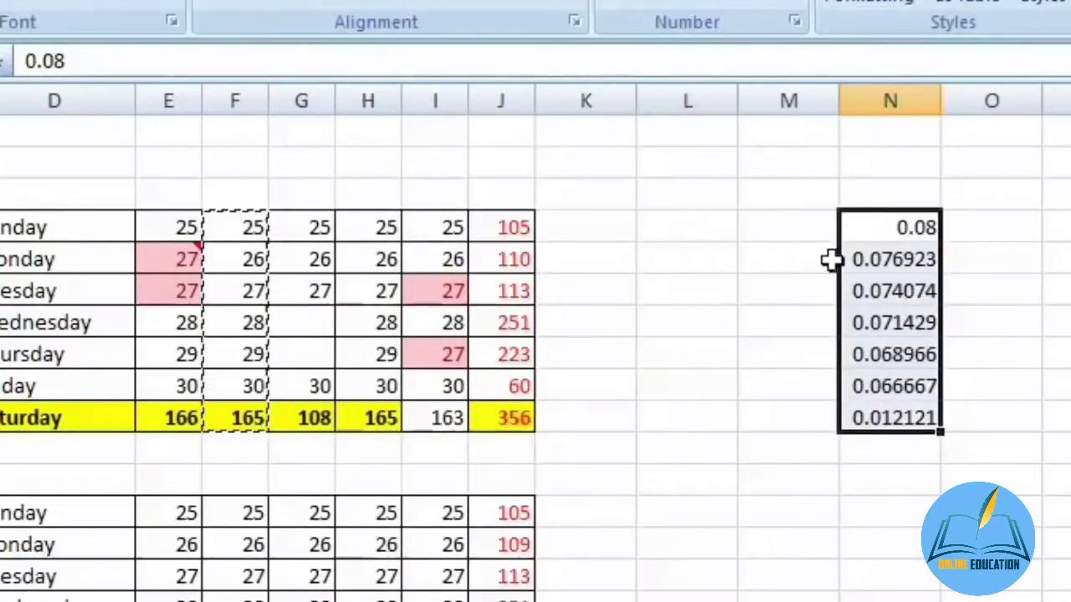
- Undo the Divide paste and paste F4:F10 onto N4:N10 with the Subtract operation instead
{"action": "key", "text": "ctrl+z"}
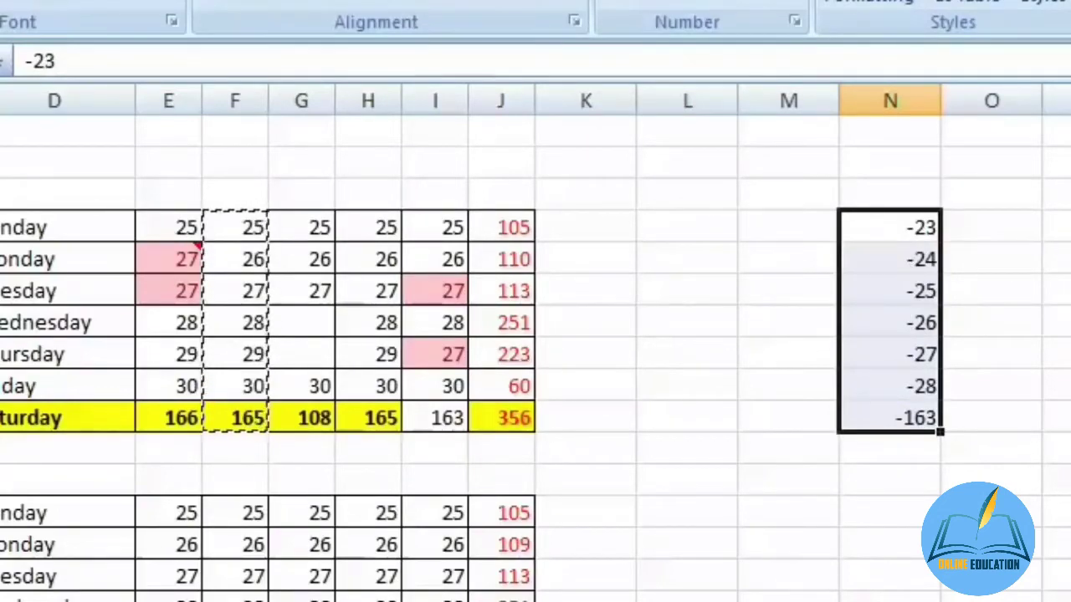
{"action": "left_click", "coordinate": [604, 318]}
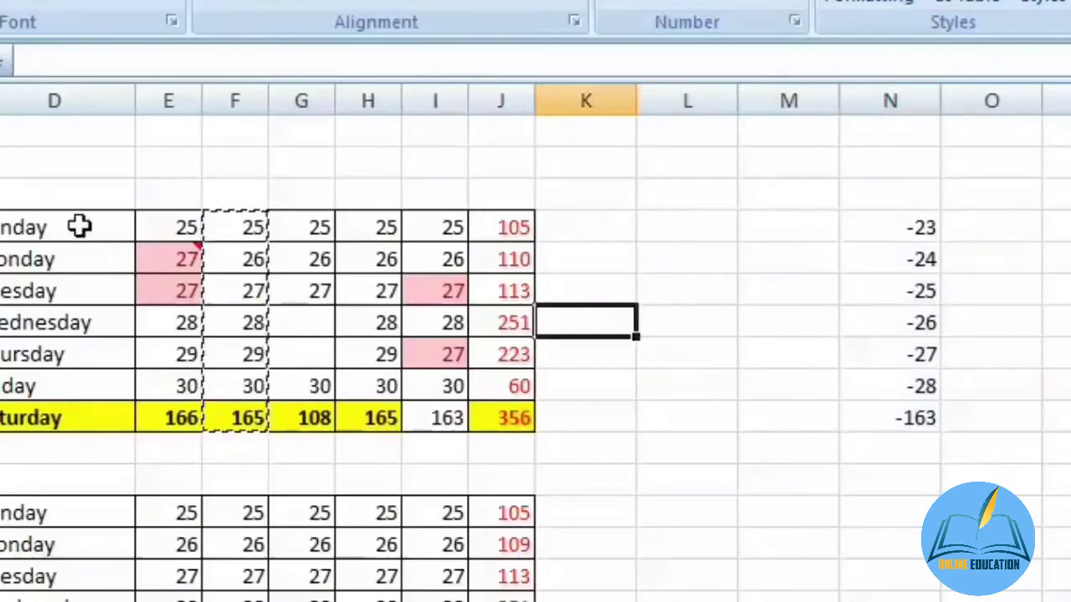
- Copy the weekday names in D4:D10 of the first table
{"action": "left_click_drag", "start_coordinate": [78, 225], "coordinate": [79, 426]}
{"action": "left_click_drag", "start_coordinate": [331, 426], "coordinate": [339, 420]}
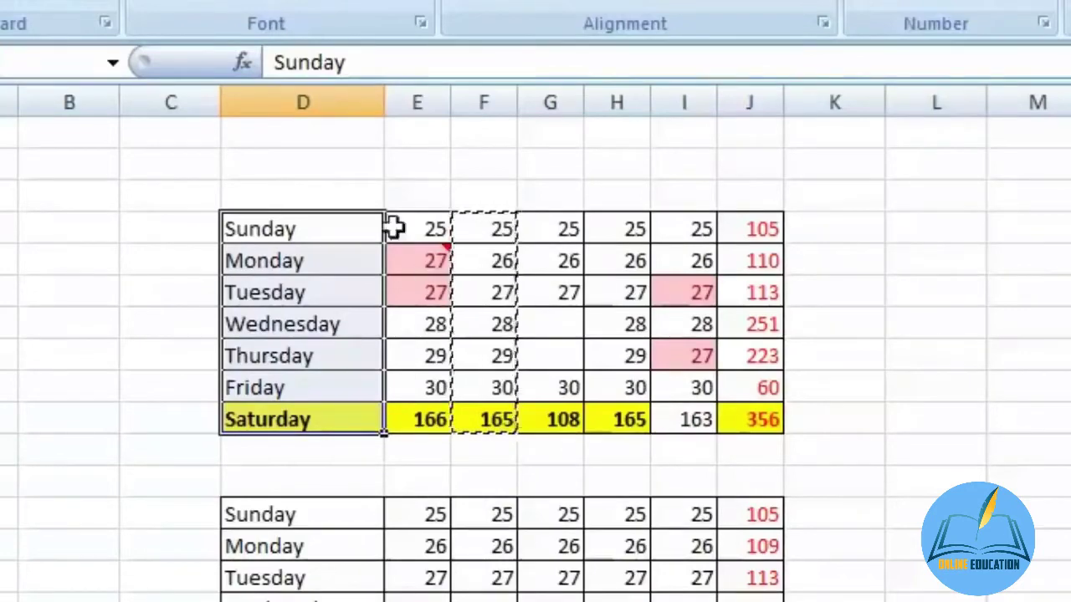
{"action": "right_click", "coordinate": [341, 238]}
{"action": "left_click_drag", "start_coordinate": [339, 234], "coordinate": [332, 399]}
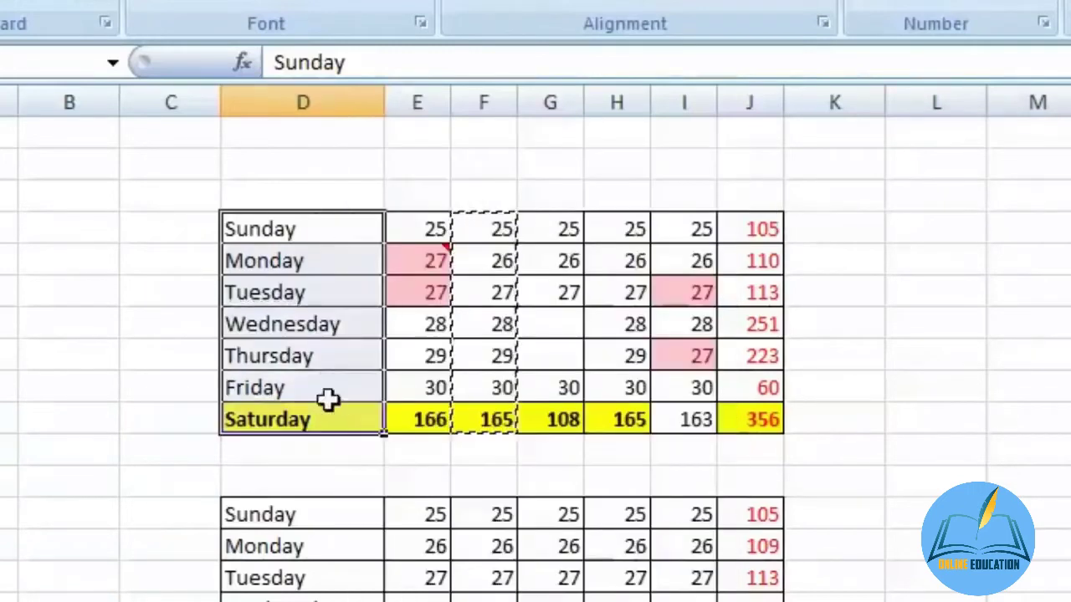
{"action": "right_click", "coordinate": [331, 304]}
{"action": "left_click", "coordinate": [441, 361]}
- Paste the copied weekday names as a horizontal row starting at E3 with the Transpose option of Paste Special
{"action": "left_click", "coordinate": [411, 193]}
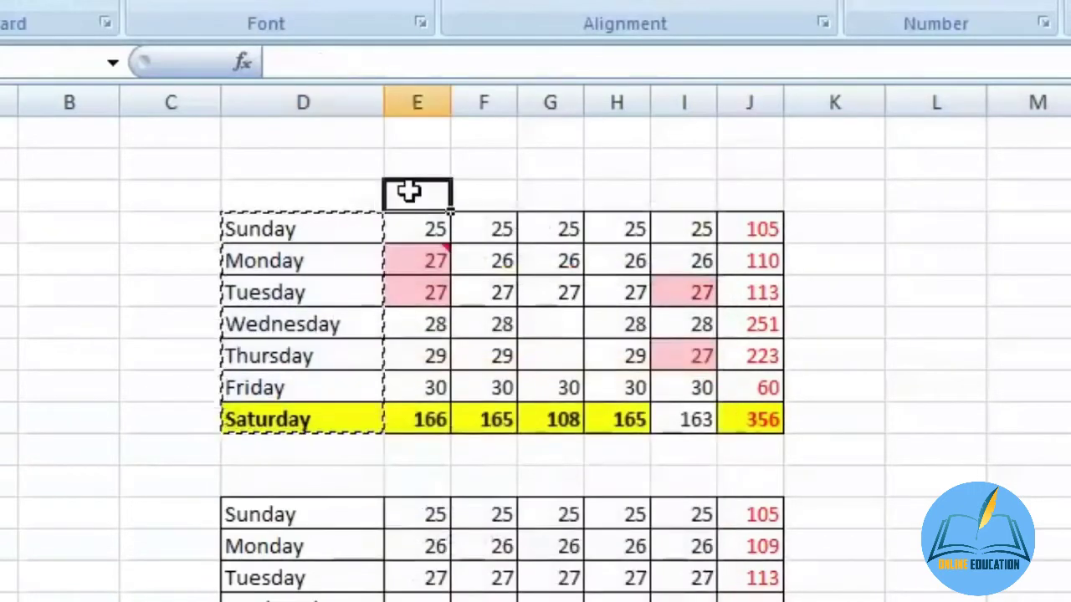
{"action": "right_click", "coordinate": [411, 196]}
{"action": "left_click", "coordinate": [599, 325]}
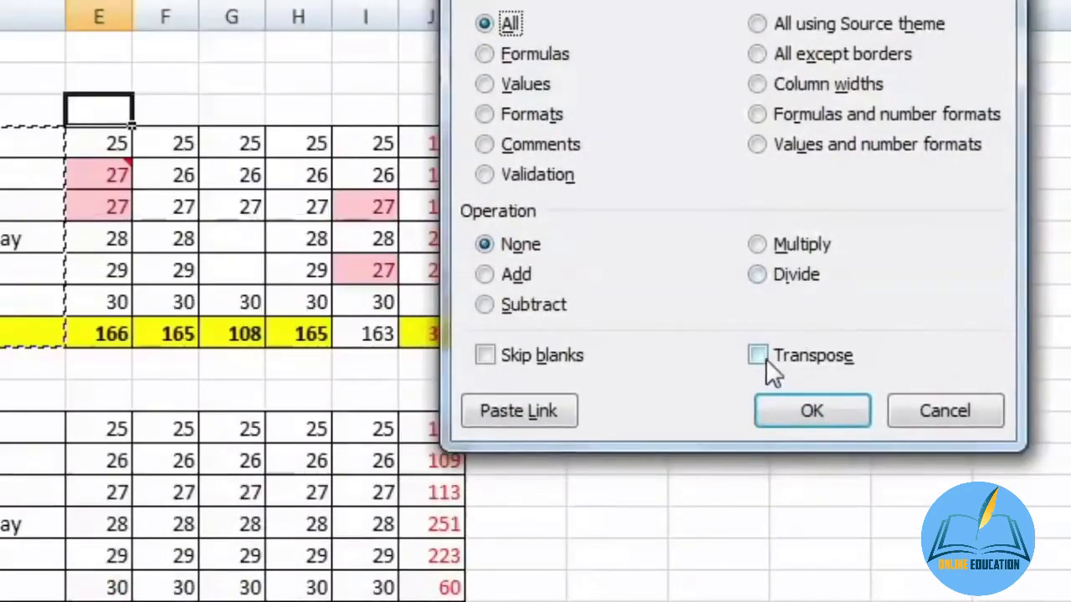
{"action": "left_click", "coordinate": [758, 356]}
{"action": "left_click", "coordinate": [816, 408]}
{"action": "left_click", "coordinate": [718, 395]}
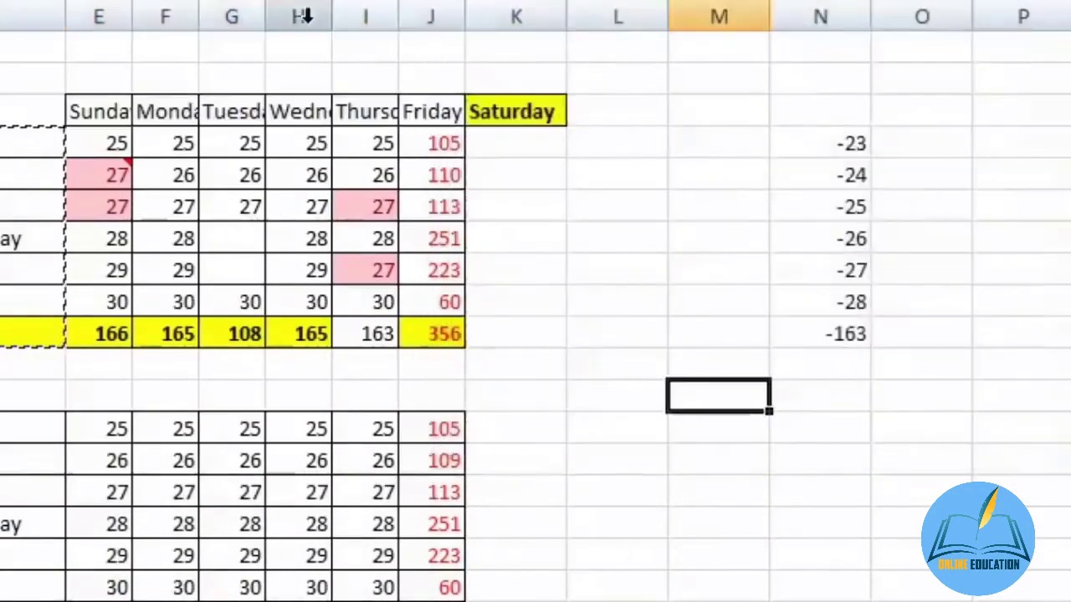
- Widen columns E to J equally so the transposed day names fit, and undo the resizing
{"action": "left_click_drag", "start_coordinate": [101, 16], "coordinate": [485, 14]}
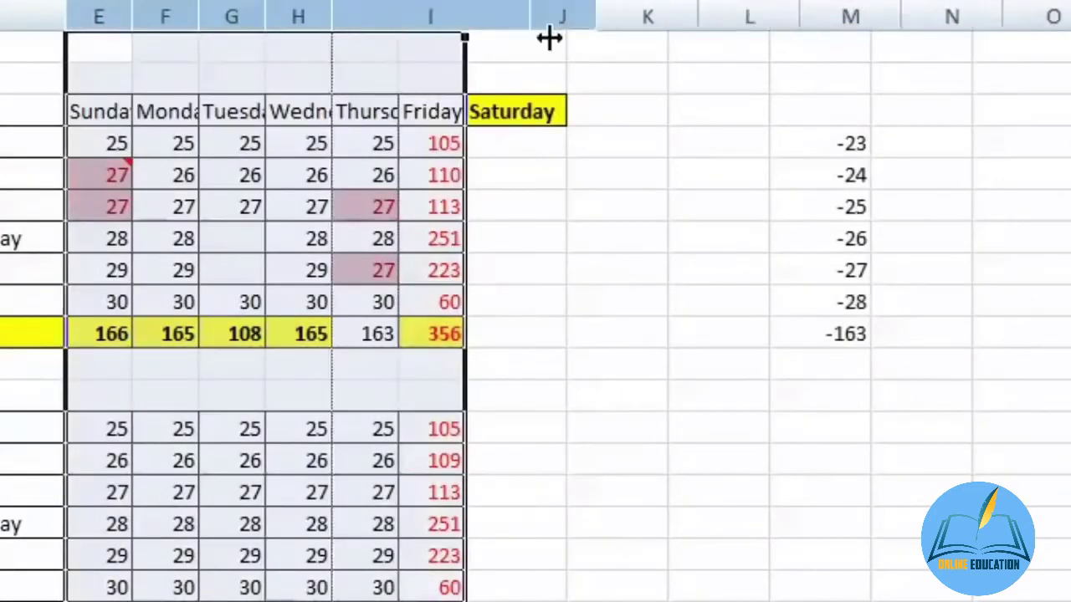
{"action": "left_click_drag", "start_coordinate": [549, 37], "coordinate": [612, 279]}
{"action": "left_click", "coordinate": [612, 279]}
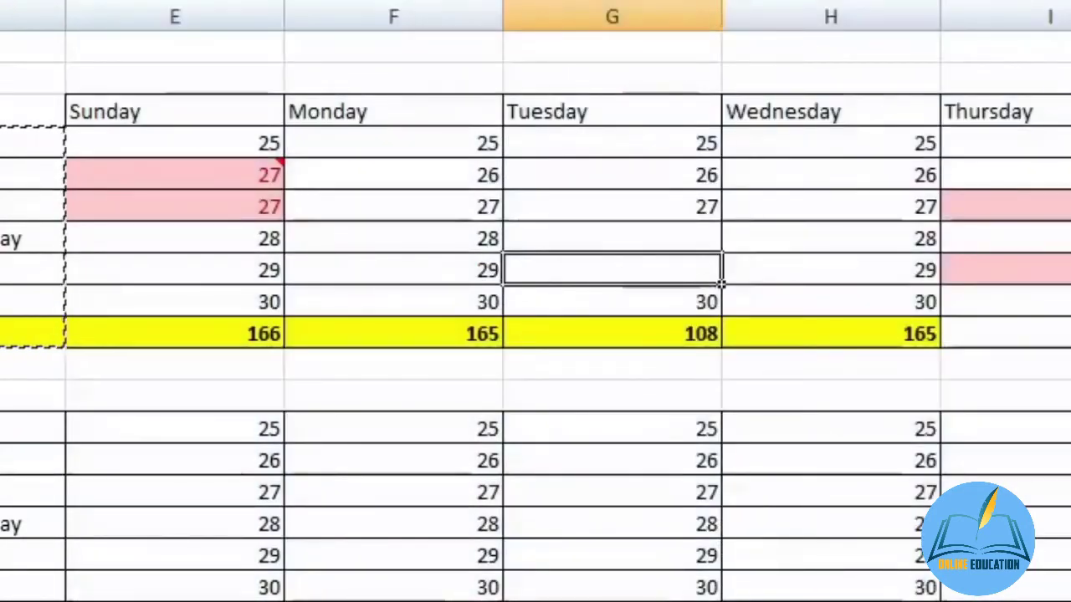
{"action": "key", "text": "ctrl+a"}
{"action": "left_click_drag", "start_coordinate": [285, 17], "coordinate": [143, 43]}
{"action": "left_click", "coordinate": [478, 306]}
- Copy the whole second table, D13:J19, on Sheet1
{"action": "left_click_drag", "start_coordinate": [297, 349], "coordinate": [609, 503]}
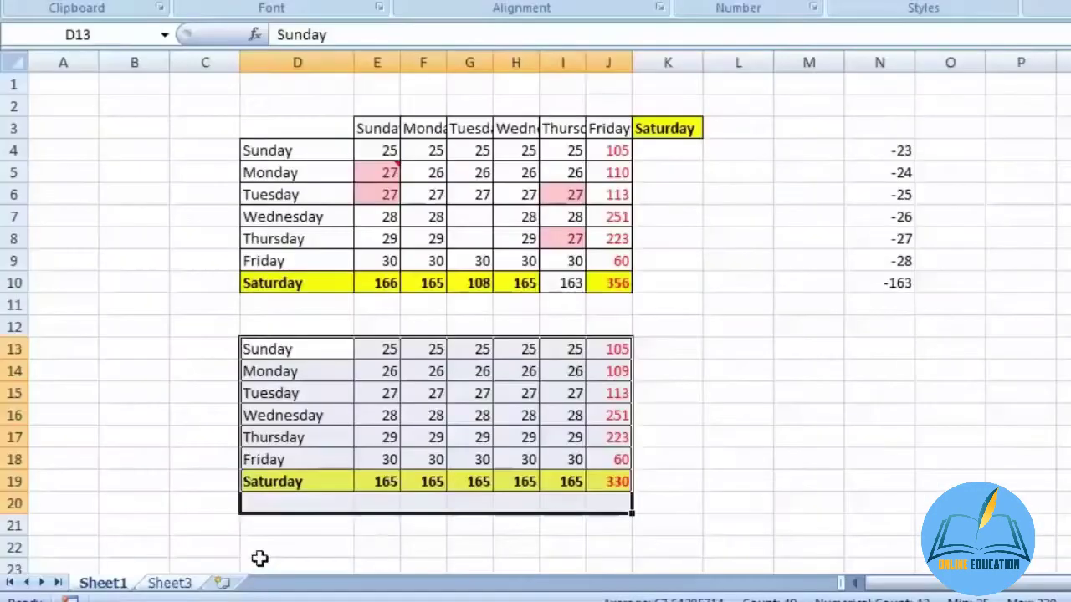
{"action": "left_click_drag", "start_coordinate": [622, 349], "coordinate": [285, 489]}
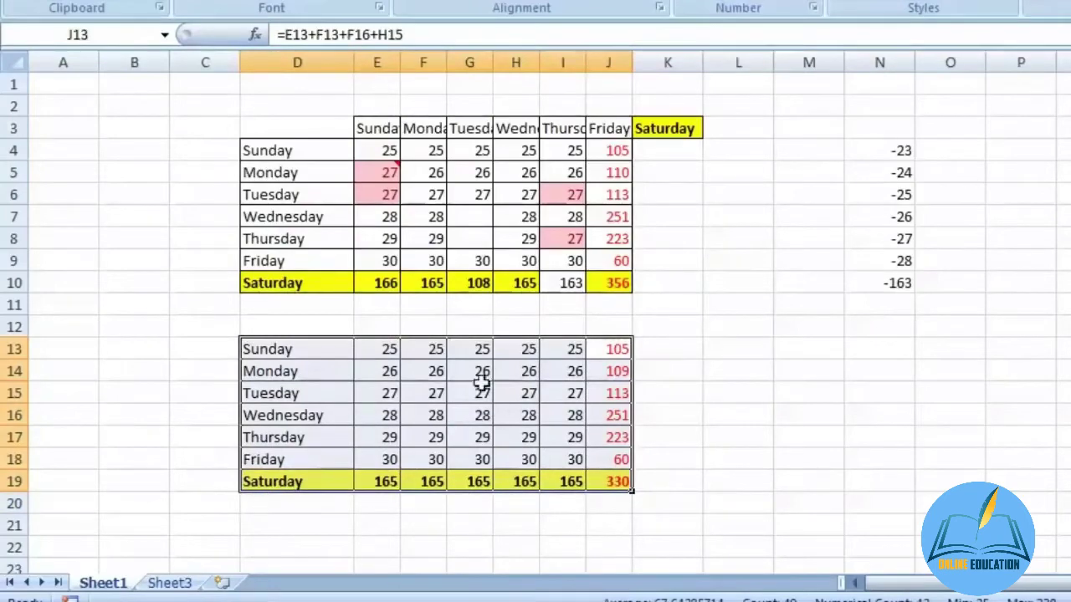
{"action": "right_click", "coordinate": [316, 377]}
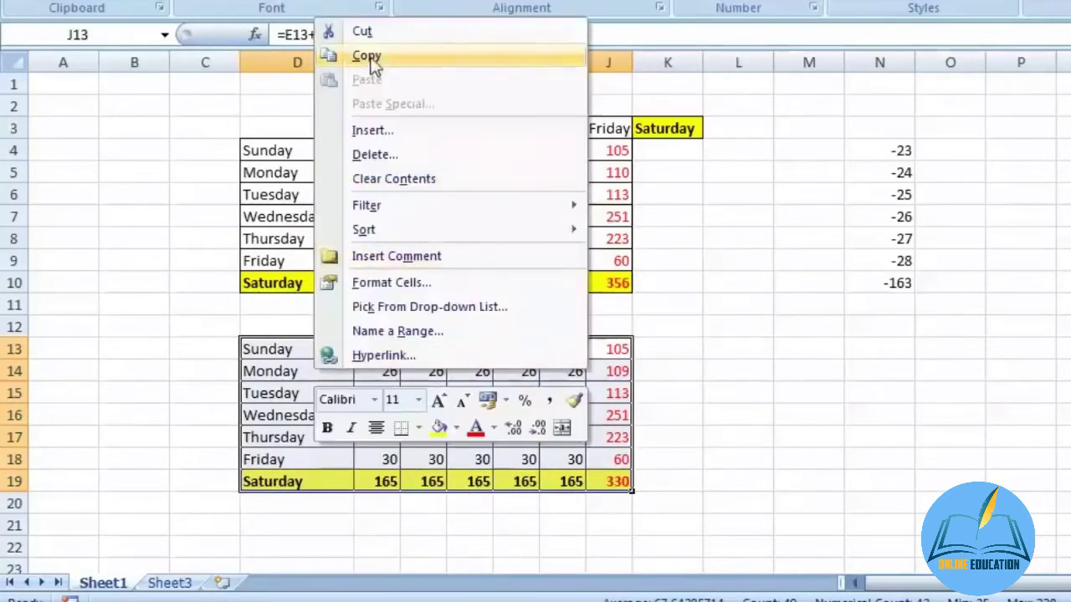
{"action": "left_click", "coordinate": [365, 56]}
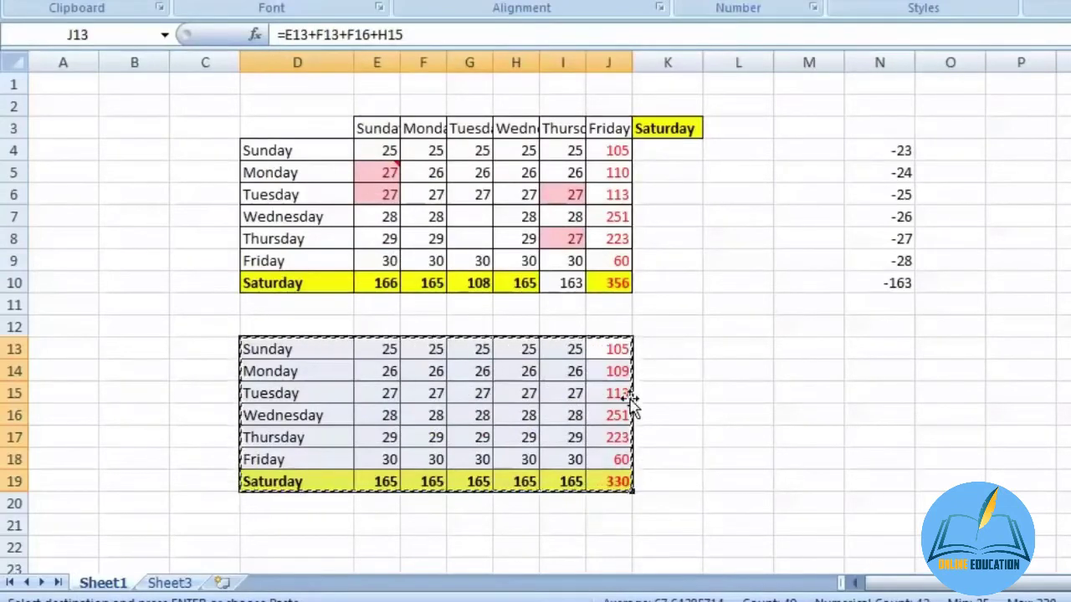
- Paste the copied table into Sheet3 starting at cell A1
{"action": "left_click", "coordinate": [186, 584]}
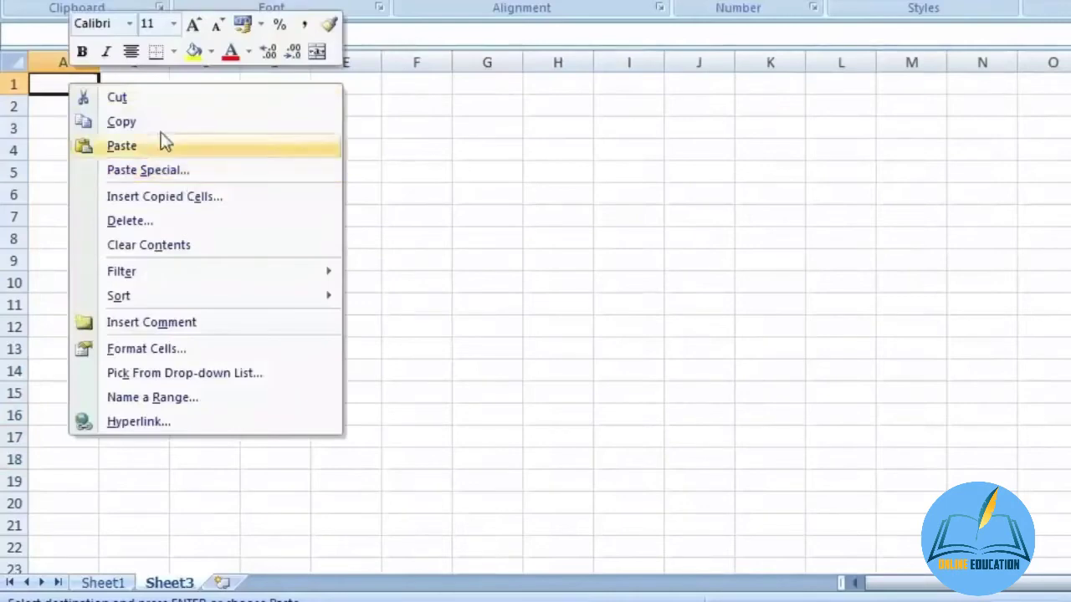
{"action": "left_click", "coordinate": [163, 144]}
{"action": "left_click", "coordinate": [390, 408]}
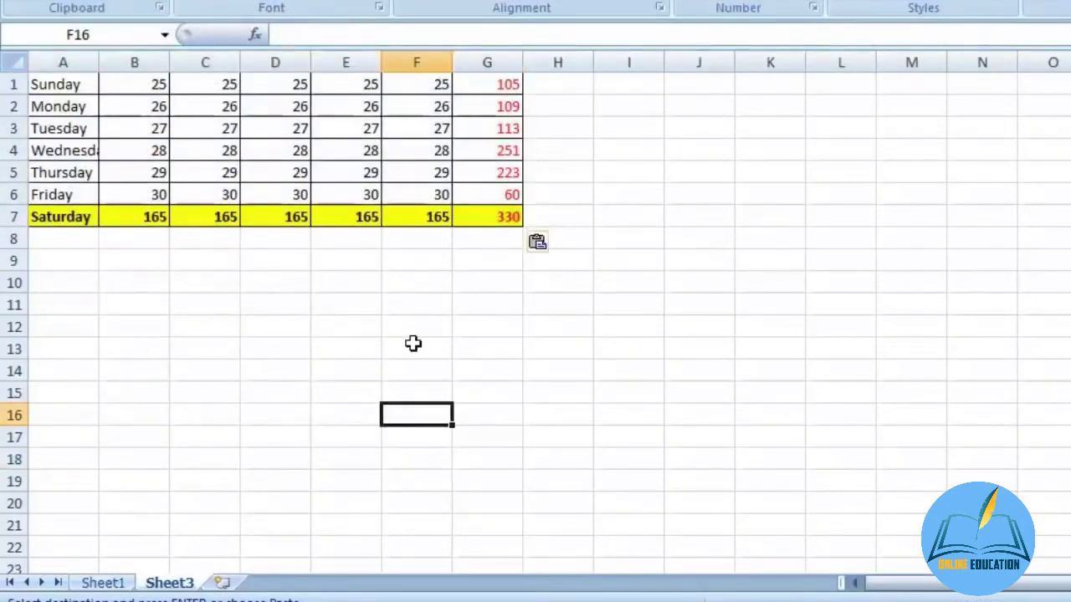
- Narrow columns B to G on Sheet3, and undo both the resizing and the table paste
{"action": "left_click_drag", "start_coordinate": [475, 62], "coordinate": [139, 63]}
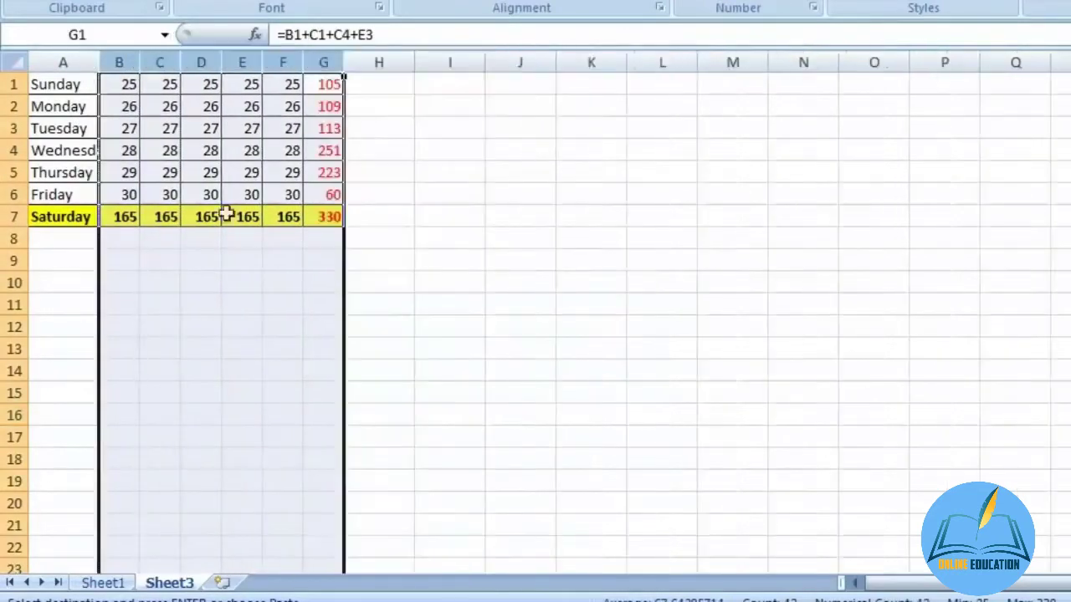
{"action": "key", "text": "ctrl+z"}
{"action": "key", "text": "ctrl+z"}
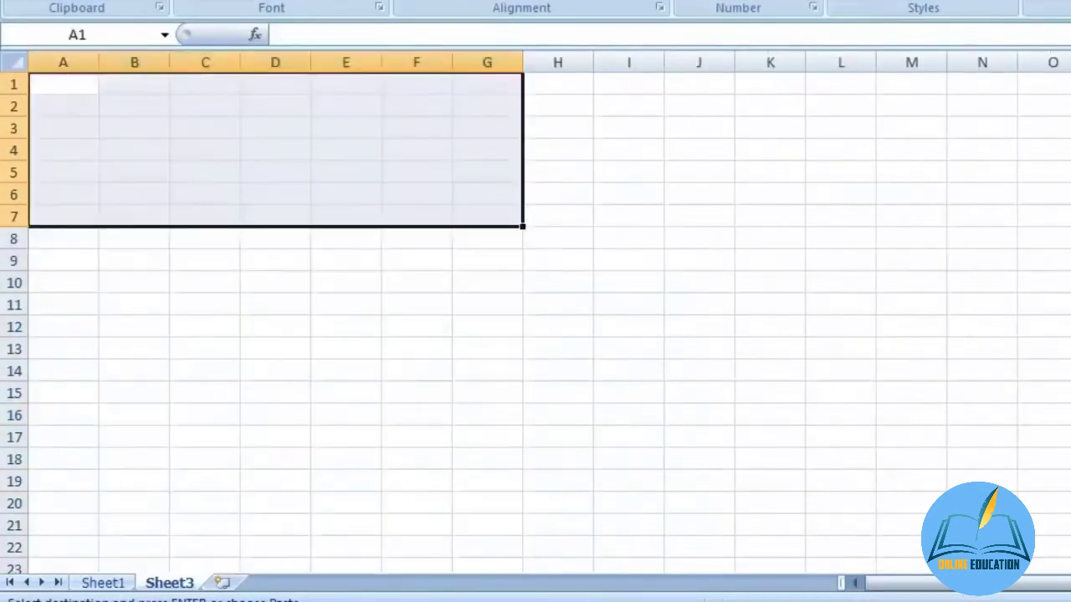
- Check the copied table on Sheet1, paste it again at A1 of Sheet3, and return to Sheet1
{"action": "left_click", "coordinate": [324, 454]}
{"action": "left_click", "coordinate": [102, 583]}
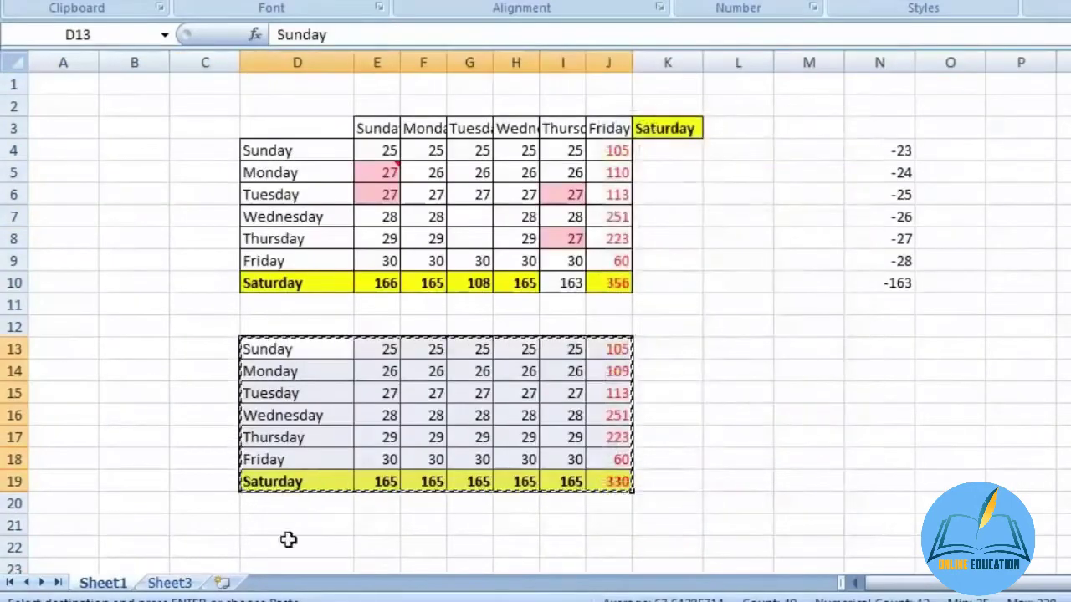
{"action": "left_click", "coordinate": [169, 582]}
{"action": "right_click", "coordinate": [75, 87]}
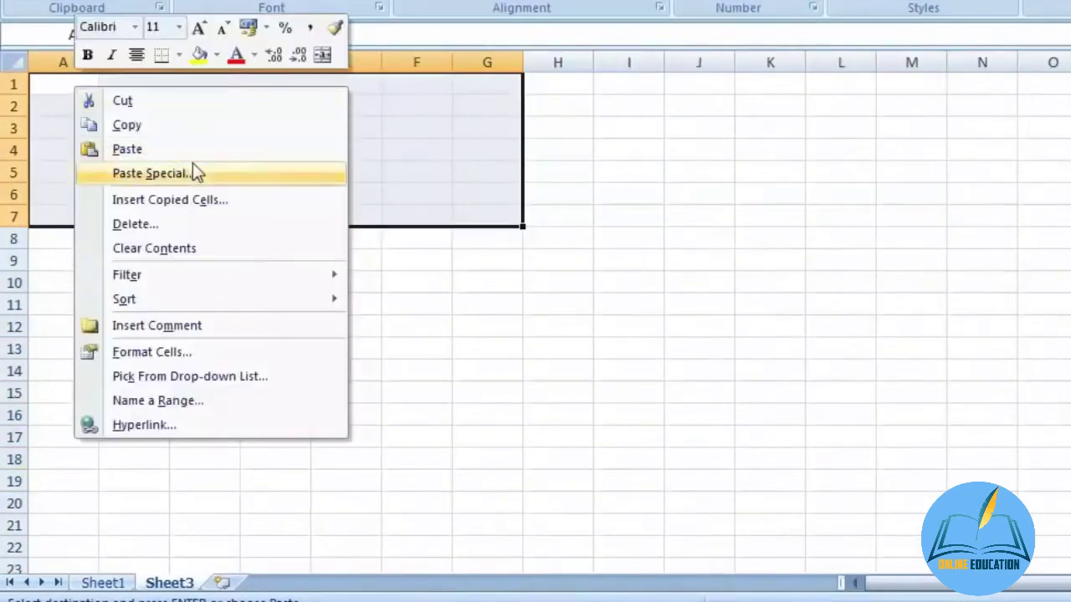
{"action": "left_click", "coordinate": [232, 150]}
{"action": "left_click", "coordinate": [460, 331]}
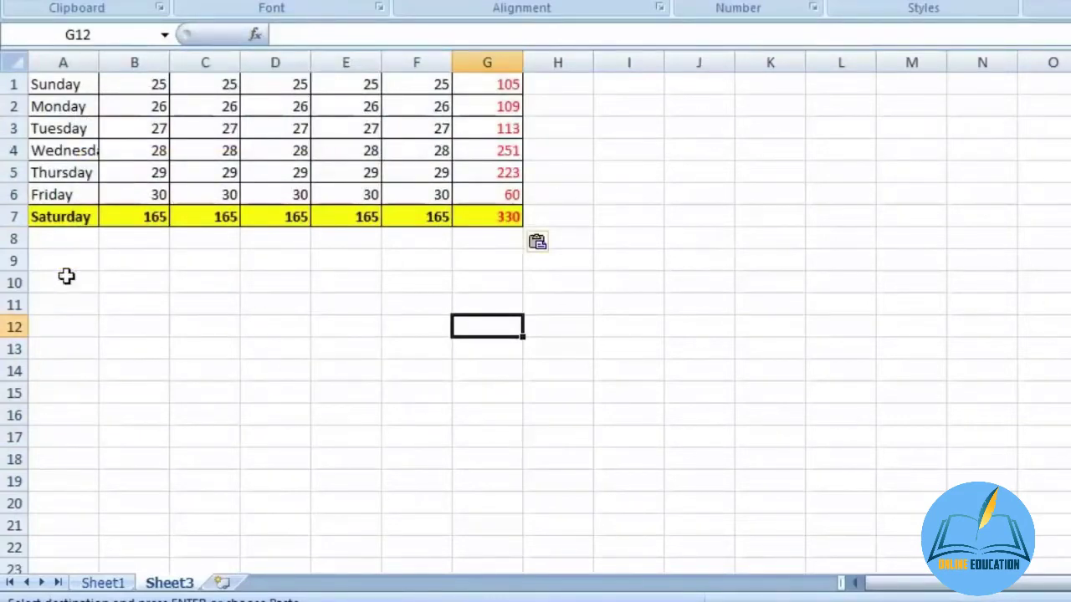
{"action": "left_click", "coordinate": [103, 583]}
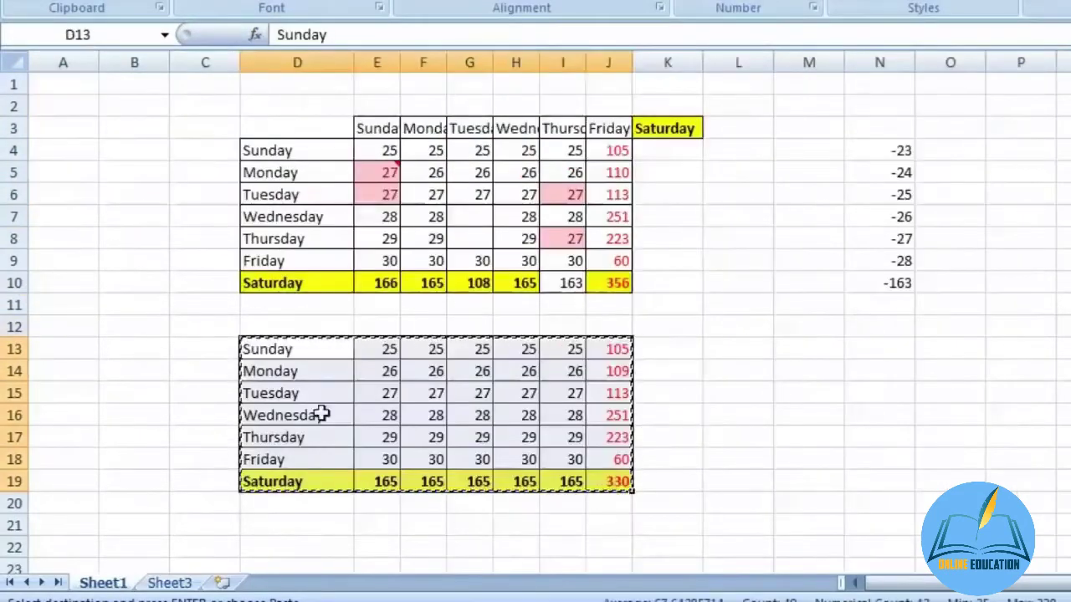
- Paste only the column widths of the copied table onto Sheet3 from cell A1, and compare the result with Sheet1
{"action": "right_click", "coordinate": [321, 414]}
{"action": "key", "text": "Escape"}
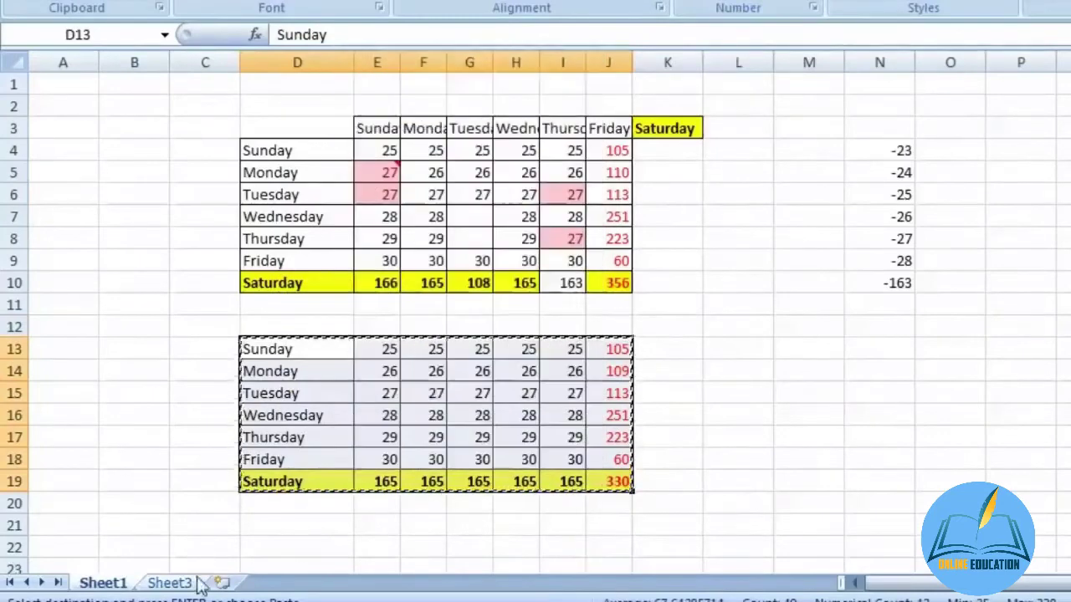
{"action": "left_click", "coordinate": [176, 583]}
{"action": "left_click", "coordinate": [81, 88]}
{"action": "right_click", "coordinate": [81, 89]}
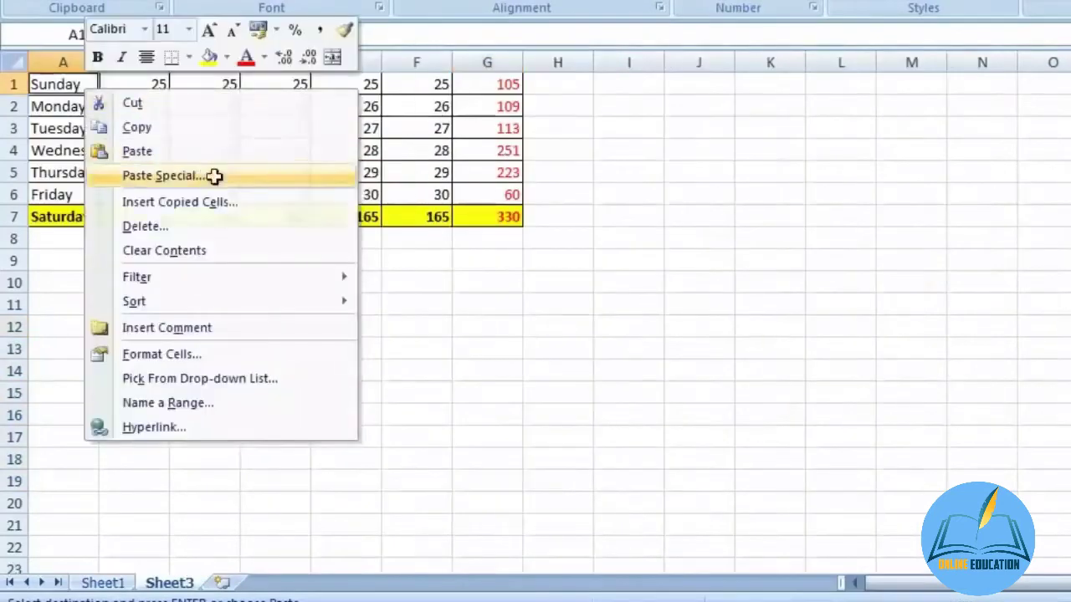
{"action": "left_click", "coordinate": [215, 176]}
{"action": "left_click_drag", "start_coordinate": [254, 16], "coordinate": [904, 35]}
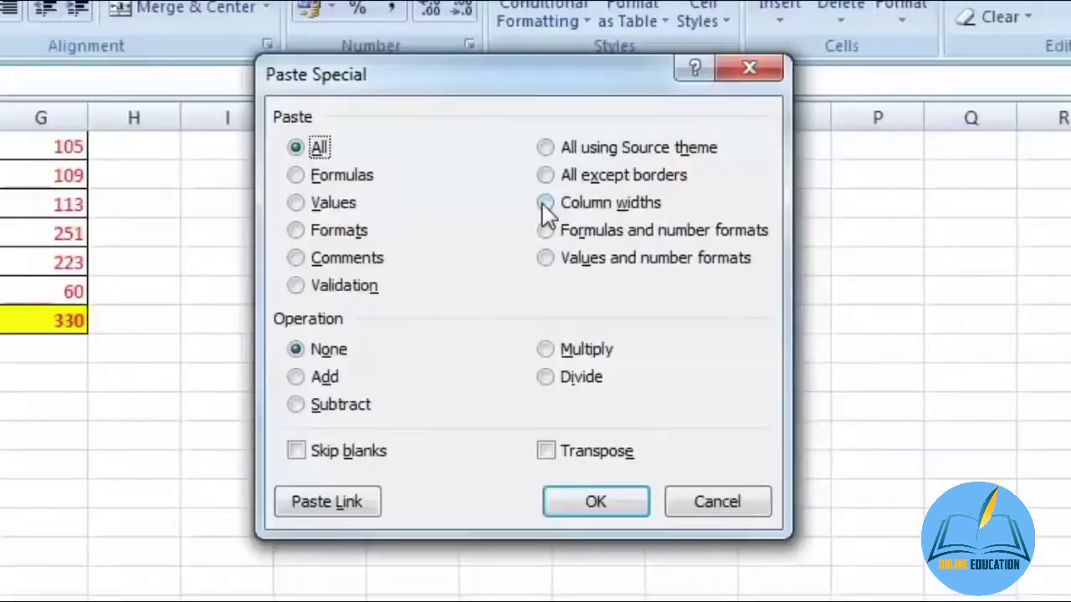
{"action": "left_click", "coordinate": [544, 202]}
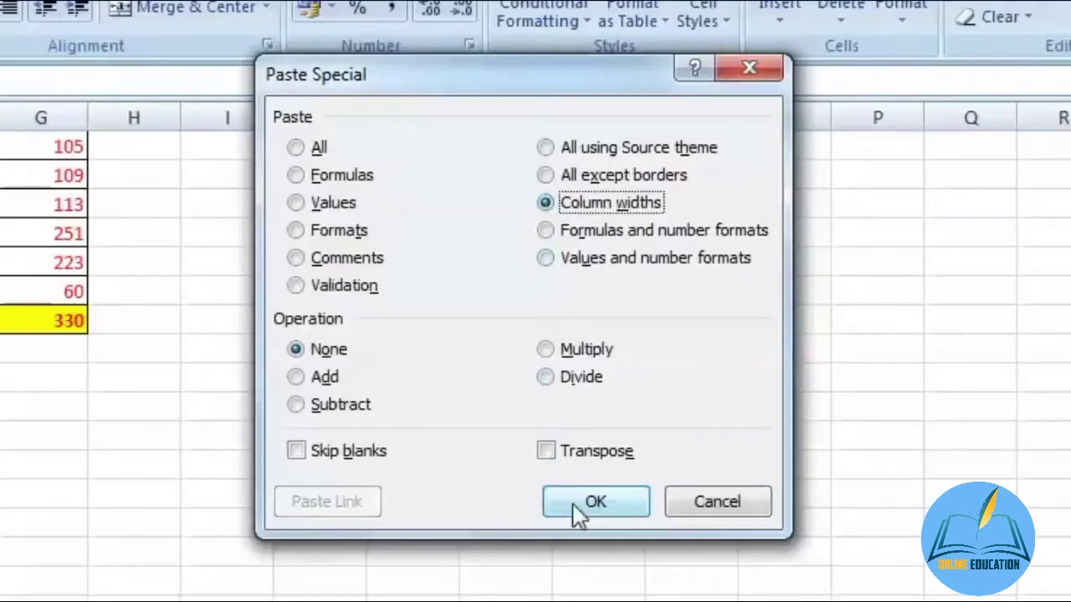
{"action": "left_click", "coordinate": [590, 502]}
{"action": "left_click", "coordinate": [694, 501]}
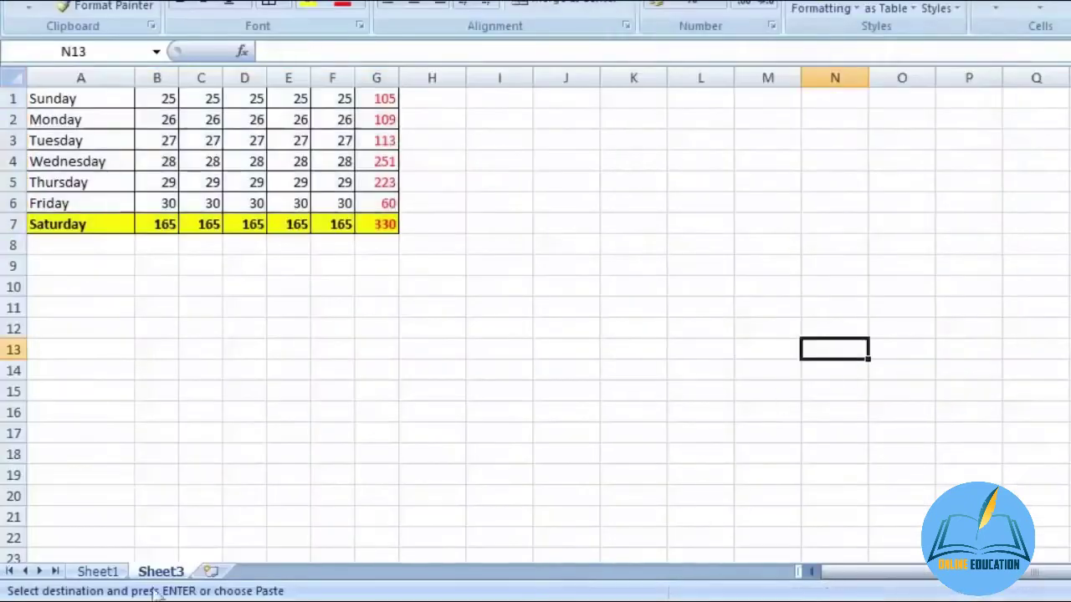
{"action": "left_click", "coordinate": [98, 572]}
{"action": "left_click", "coordinate": [161, 571]}
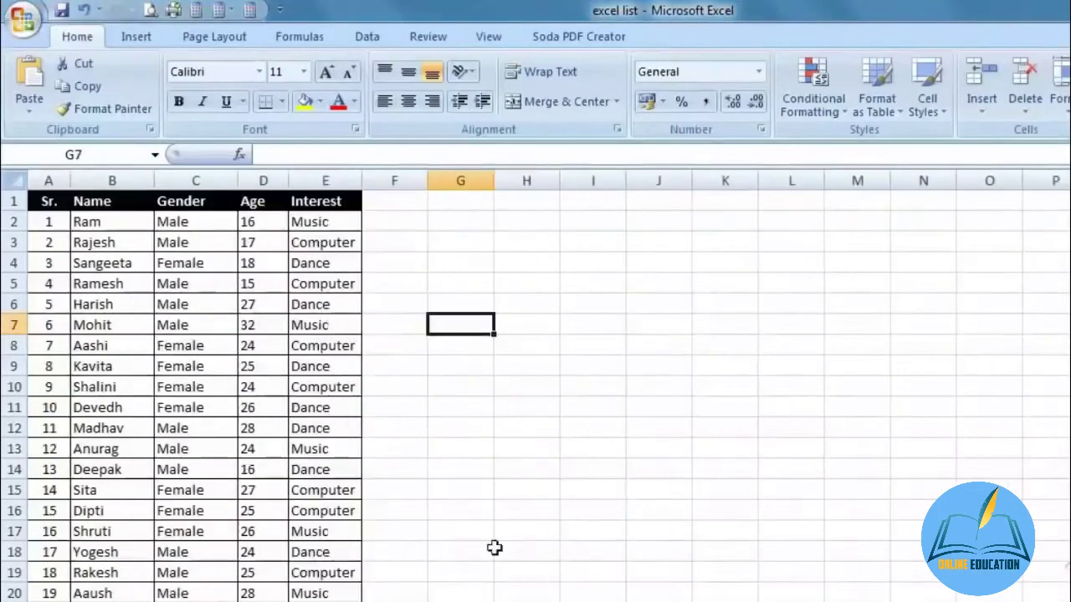
- Look over the list in the excel list workbook, and check its print preview before returning to the sheet
{"action": "left_click", "coordinate": [497, 550]}
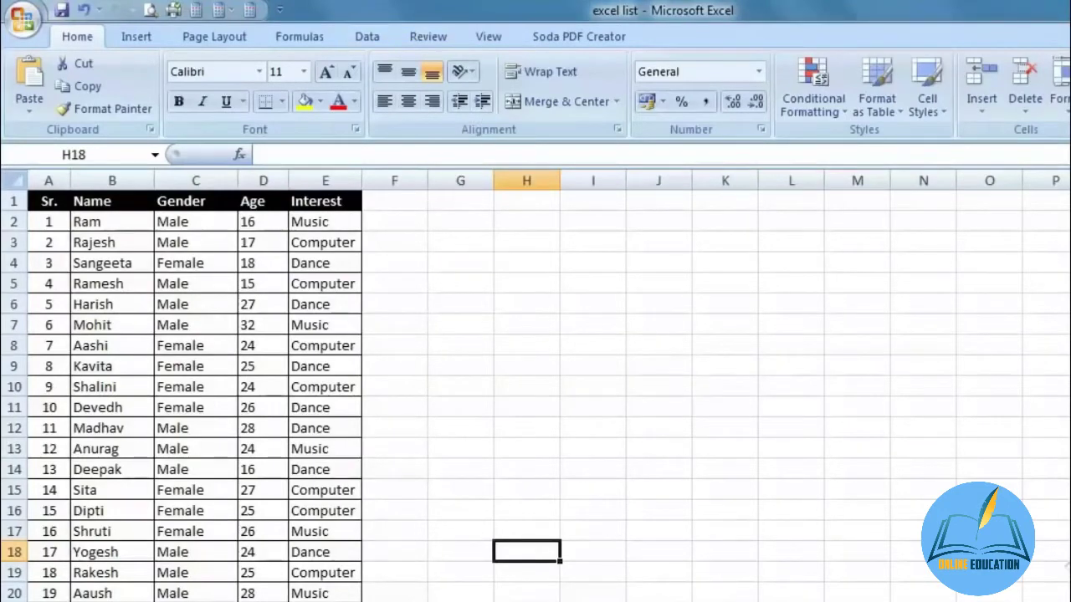
{"action": "scroll", "coordinate": [536, 385], "scroll_direction": "right", "scroll_amount": 2}
{"action": "scroll", "coordinate": [535, 385], "scroll_direction": "left", "scroll_amount": 2}
{"action": "scroll", "coordinate": [485, 480], "scroll_direction": "down", "scroll_amount": 8}
{"action": "scroll", "coordinate": [484, 485], "scroll_direction": "up", "scroll_amount": 8}
{"action": "left_click", "coordinate": [148, 10]}
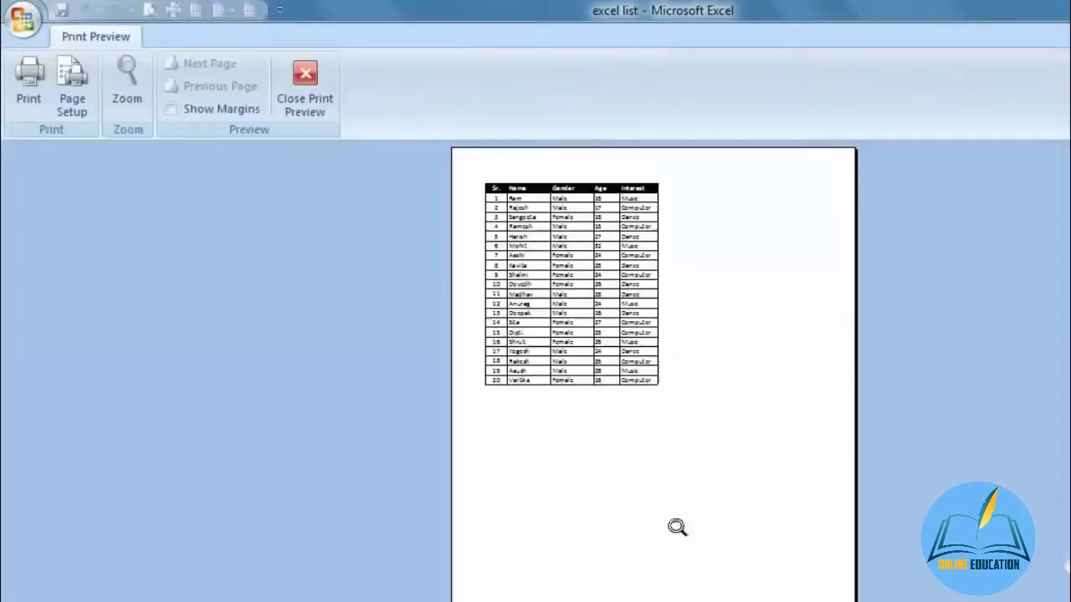
{"action": "left_click", "coordinate": [304, 87]}
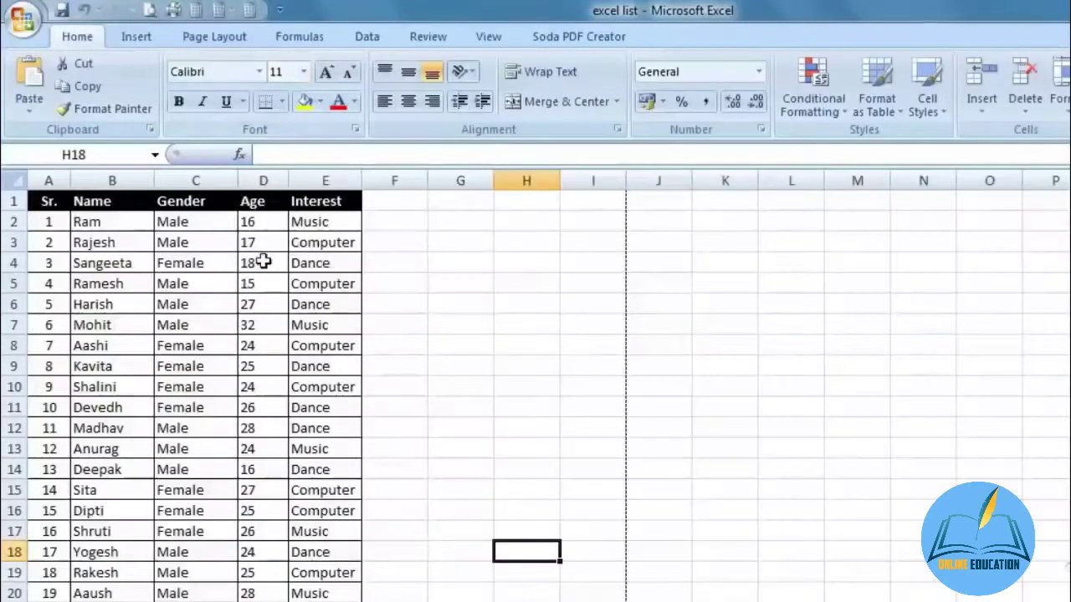
- Look for page boundaries below the list, and view the print preview once more
{"action": "scroll", "coordinate": [855, 449], "scroll_direction": "down", "scroll_amount": 13}
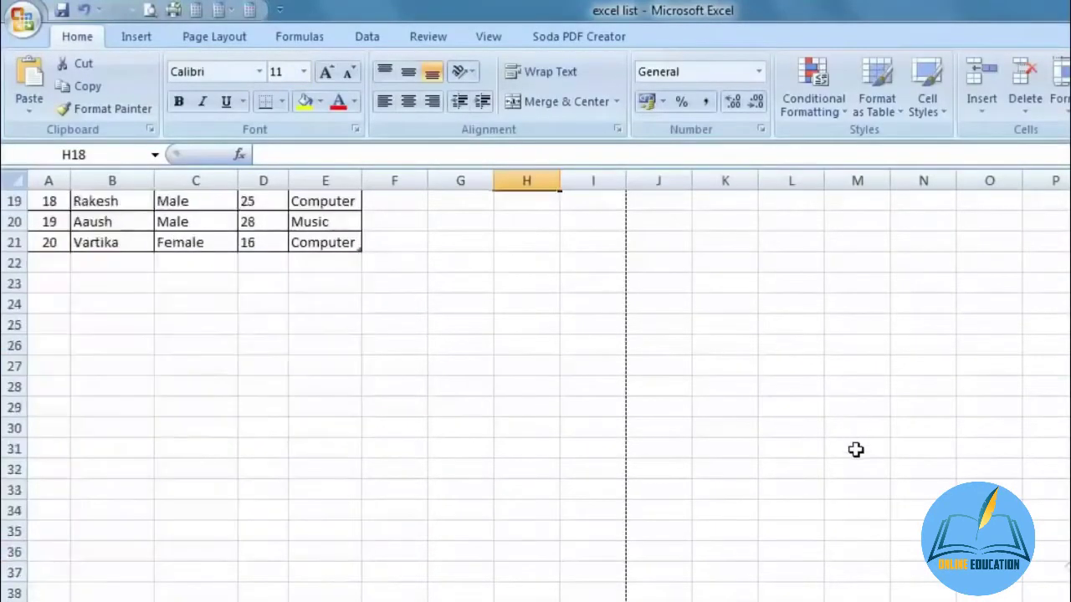
{"action": "scroll", "coordinate": [856, 450], "scroll_direction": "down", "scroll_amount": 6}
{"action": "scroll", "coordinate": [855, 443], "scroll_direction": "up", "scroll_amount": 19}
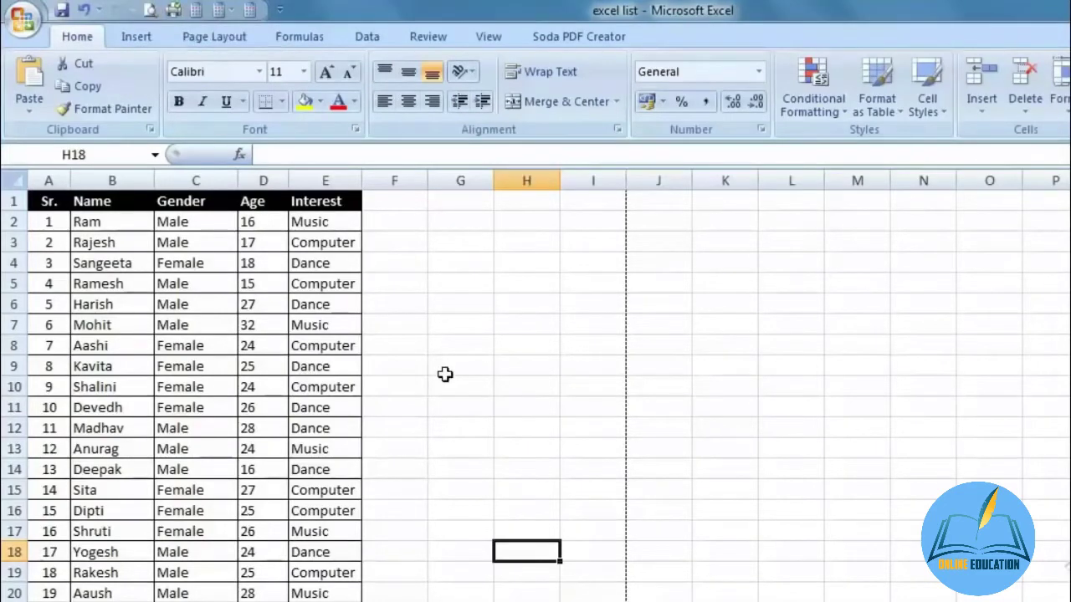
{"action": "key", "text": "ctrl+F2"}
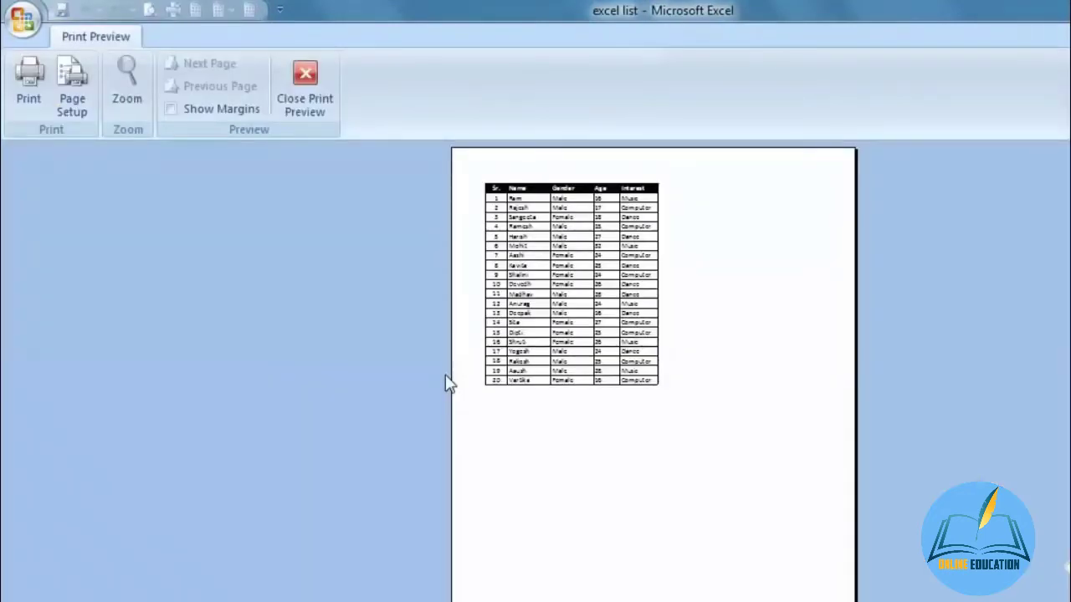
{"action": "left_click", "coordinate": [282, 94]}
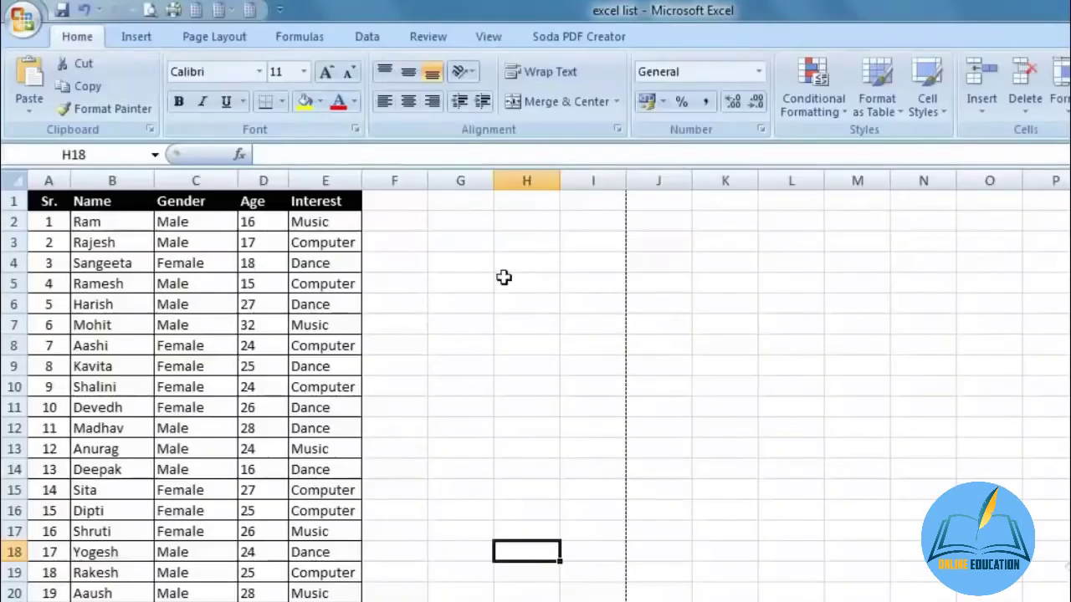
- Examine the dashed page-break lines beside column I and below the list, with several pages in view
{"action": "scroll", "coordinate": [551, 349], "scroll_direction": "down", "scroll_amount": 6}
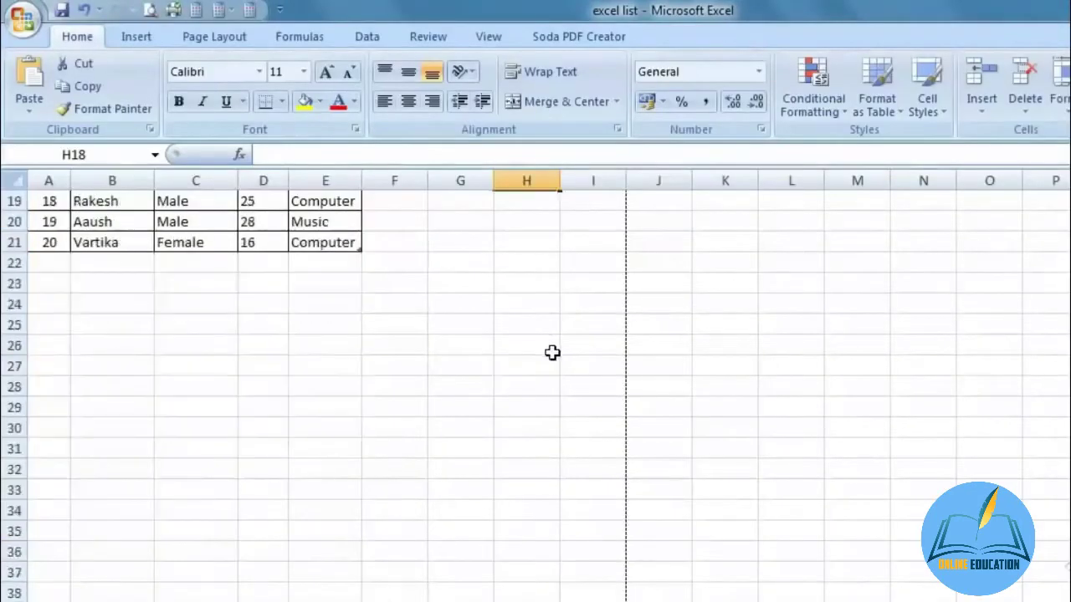
{"action": "scroll", "coordinate": [553, 352], "scroll_direction": "up", "scroll_amount": 6}
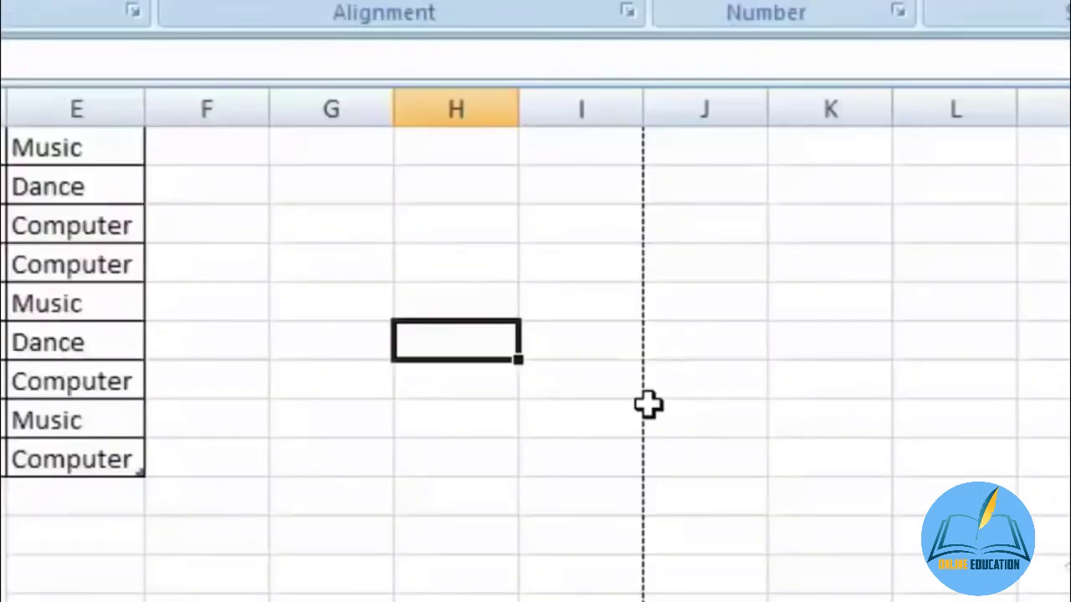
{"action": "scroll", "coordinate": [626, 337], "scroll_direction": "down", "scroll_amount": 6}
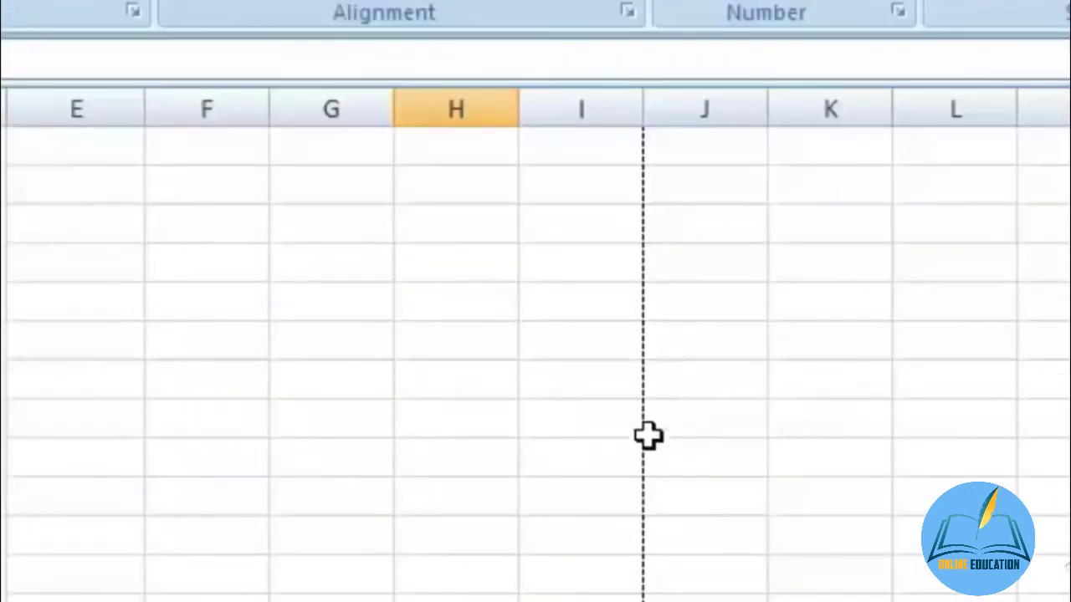
{"action": "scroll", "coordinate": [84, 588], "scroll_direction": "right", "scroll_amount": 2}
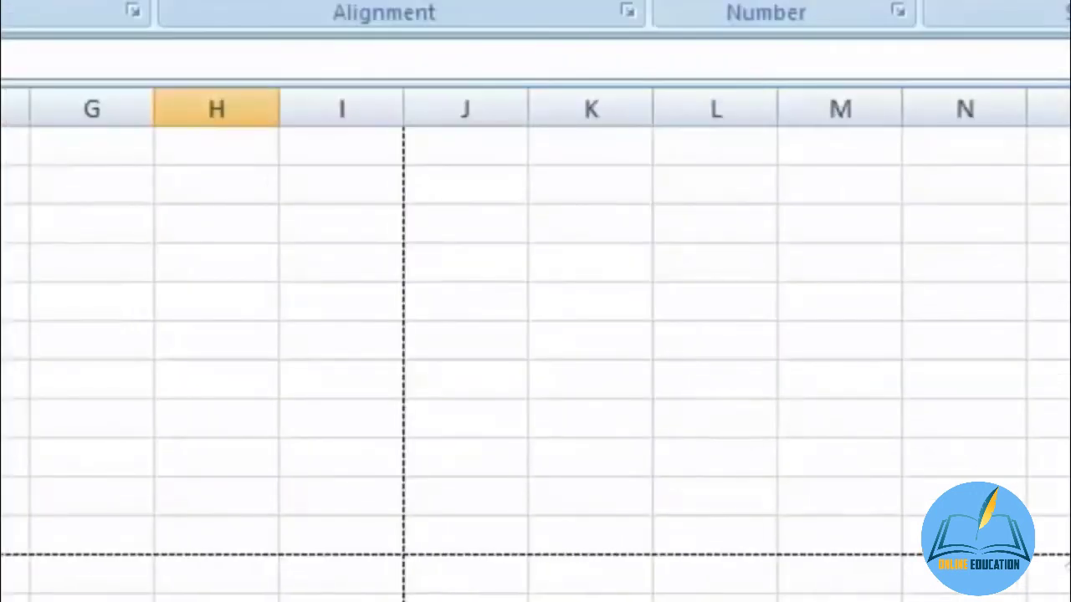
{"action": "scroll", "coordinate": [535, 360], "scroll_direction": "up", "scroll_amount": 4}
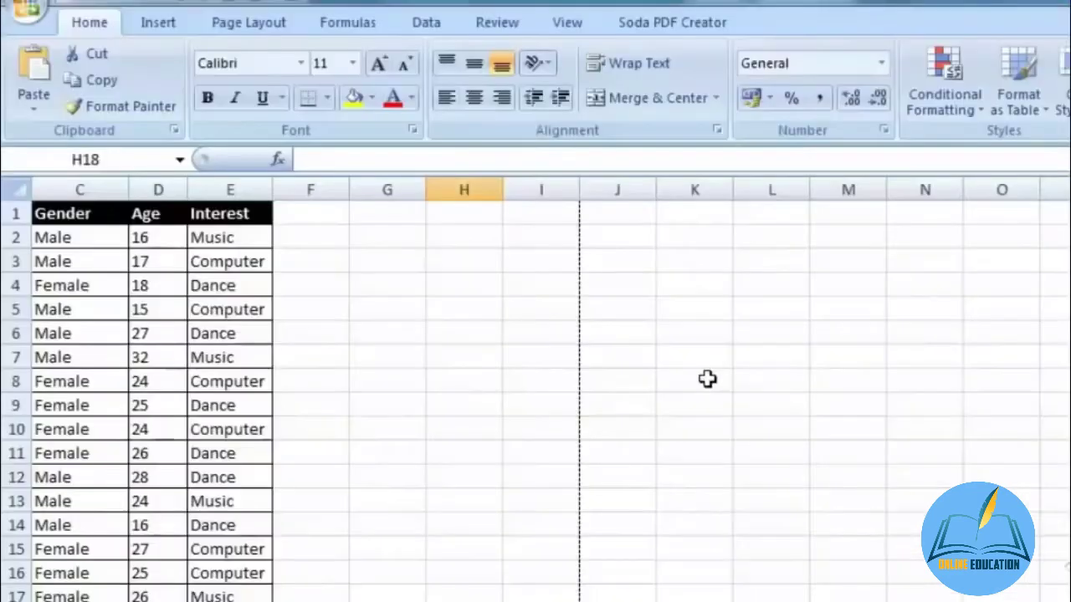
{"action": "scroll", "coordinate": [707, 379], "scroll_direction": "down", "scroll_amount": 7}
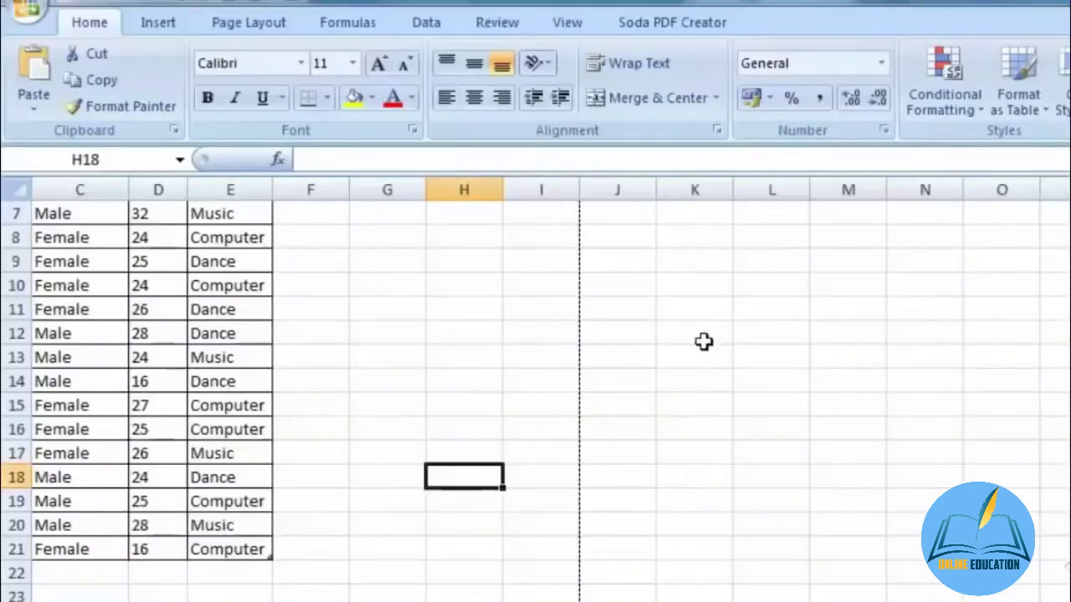
{"action": "scroll", "coordinate": [846, 425], "scroll_direction": "up", "scroll_amount": 5}
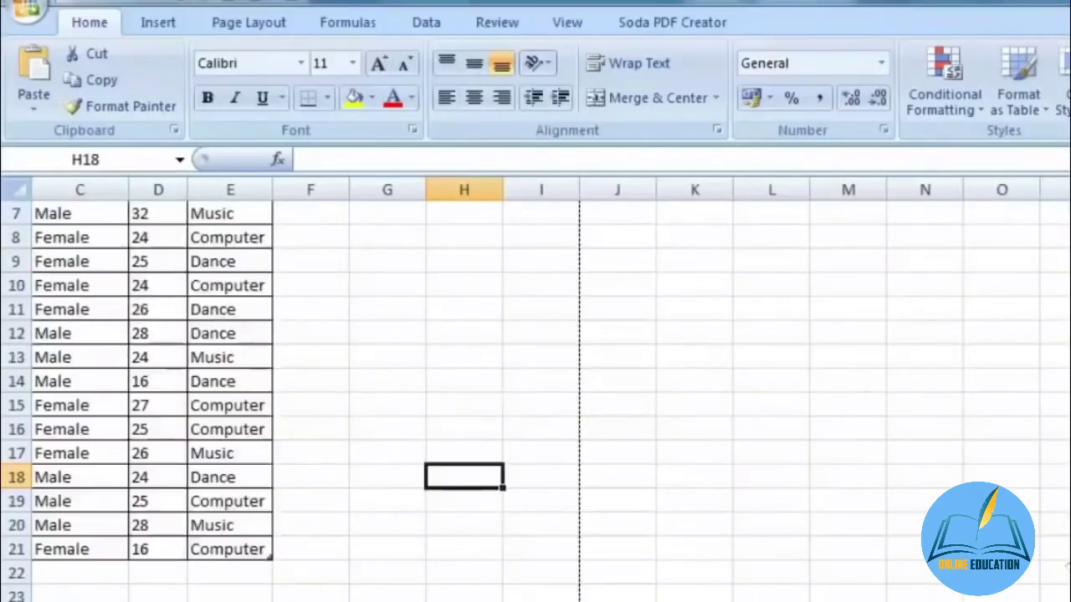
{"action": "scroll", "coordinate": [535, 389], "scroll_direction": "down", "scroll_amount": 6}
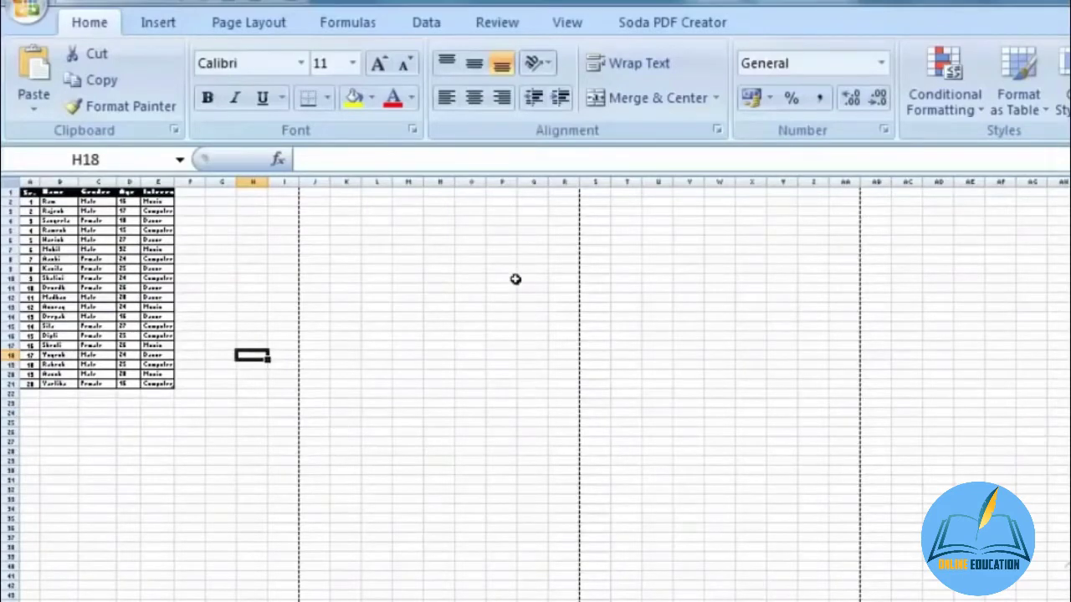
- Show the sheet in Page Layout view and look through its pages down to the footer
{"action": "left_click", "coordinate": [573, 25]}
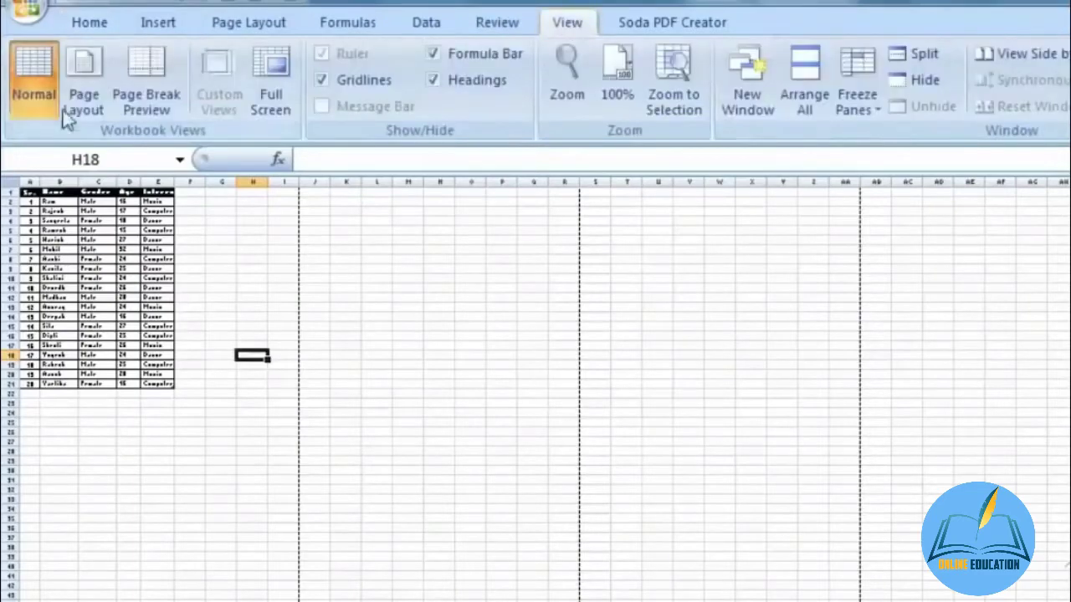
{"action": "left_click", "coordinate": [85, 67]}
{"action": "scroll", "coordinate": [510, 498], "scroll_direction": "down", "scroll_amount": 9}
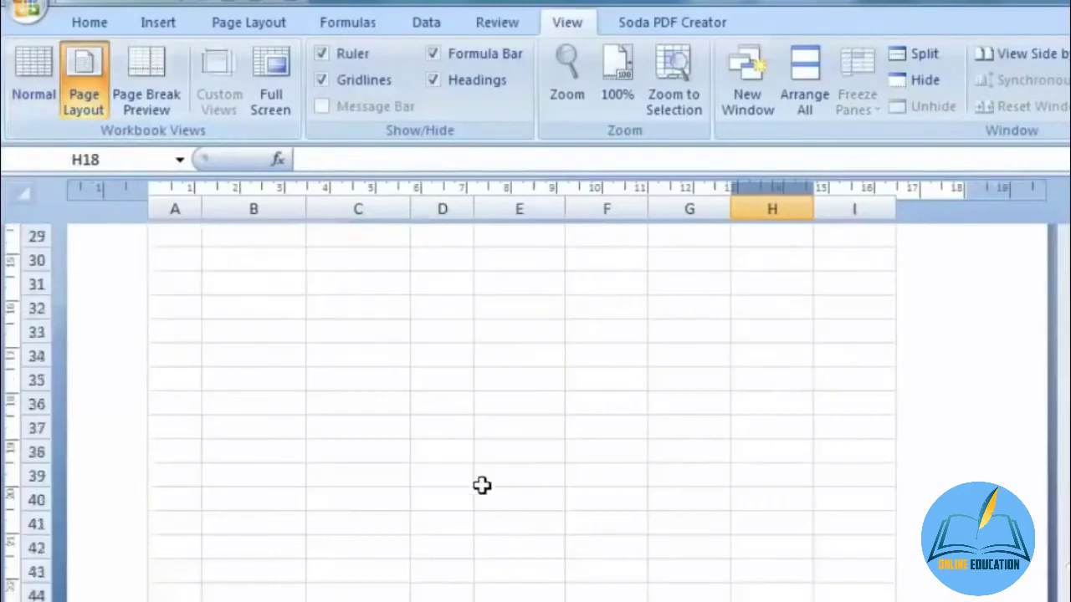
{"action": "scroll", "coordinate": [482, 485], "scroll_direction": "down", "scroll_amount": 2}
{"action": "scroll", "coordinate": [535, 390], "scroll_direction": "down", "scroll_amount": 6}
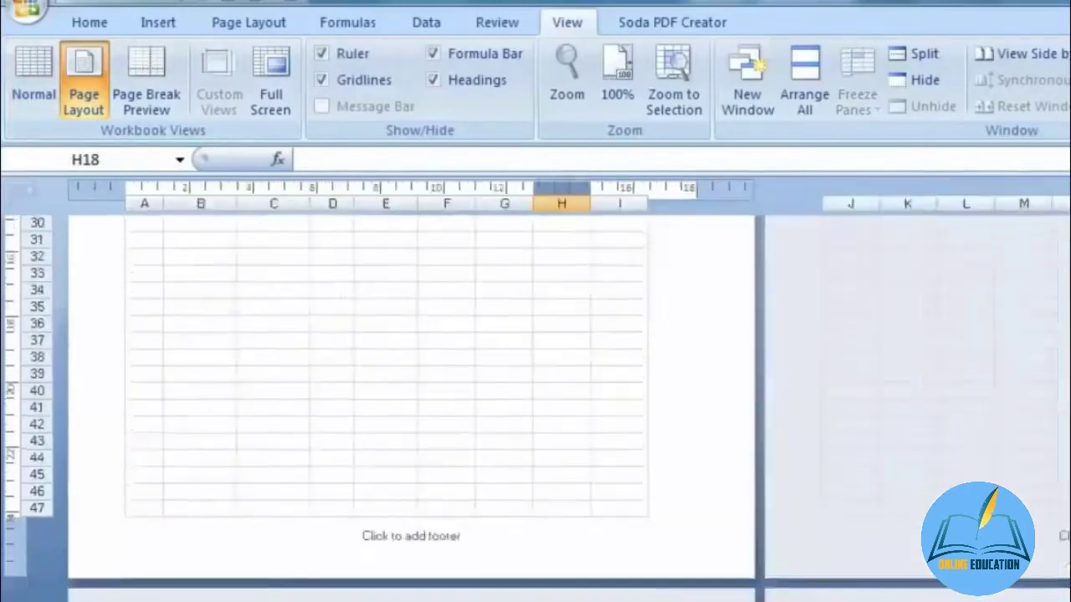
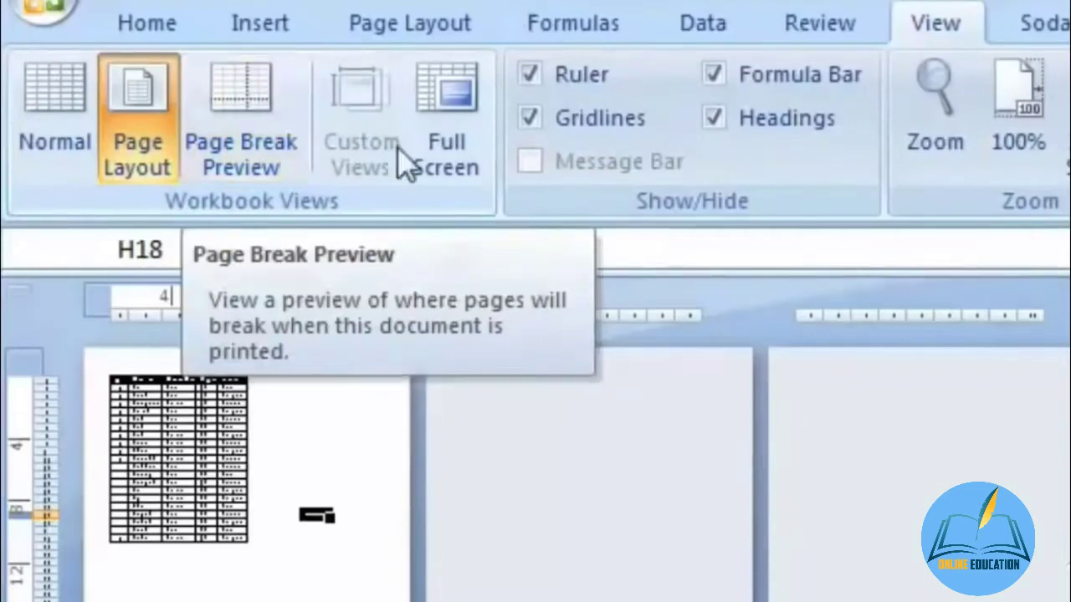
- Show the list in Page Break Preview, and return to Normal view
{"action": "left_click", "coordinate": [237, 136]}
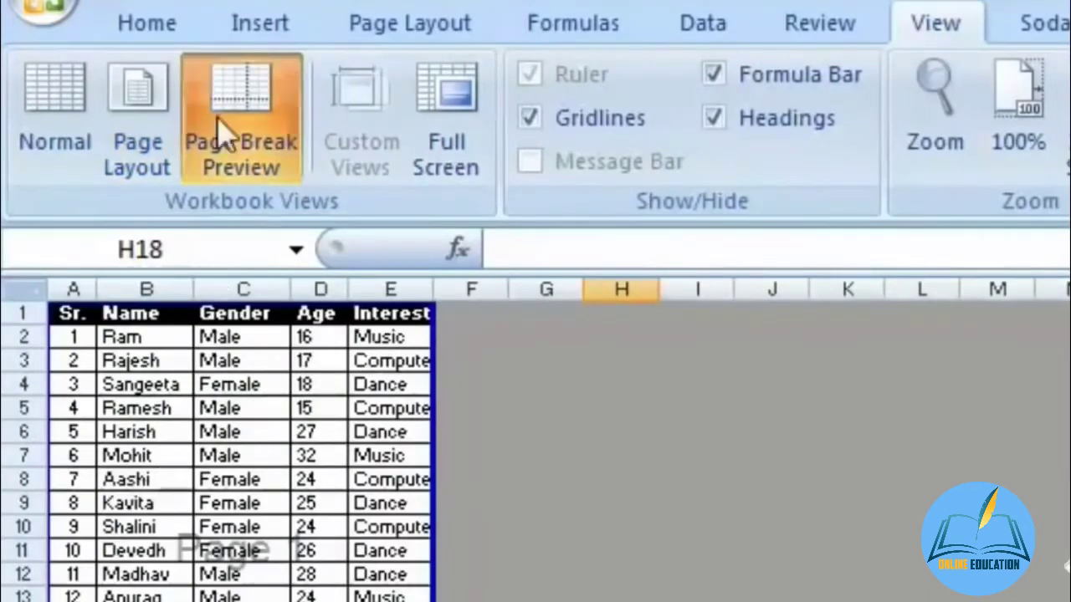
{"action": "left_click", "coordinate": [70, 139]}
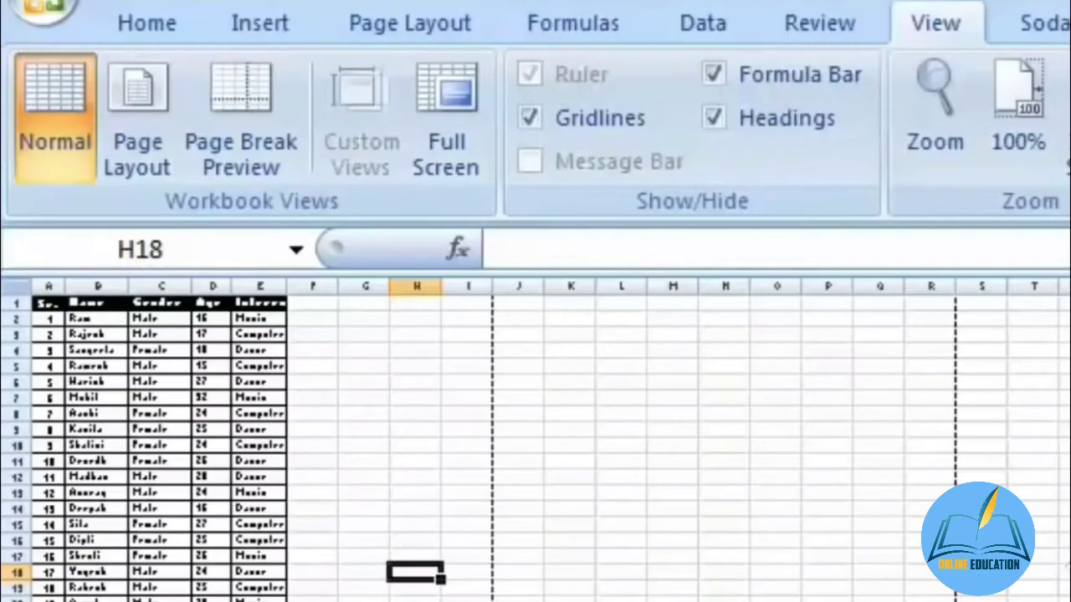
- Try the A4 paper size on the list sheet, and set the size to Legal, checking the page-break lines
{"action": "left_click", "coordinate": [410, 22]}
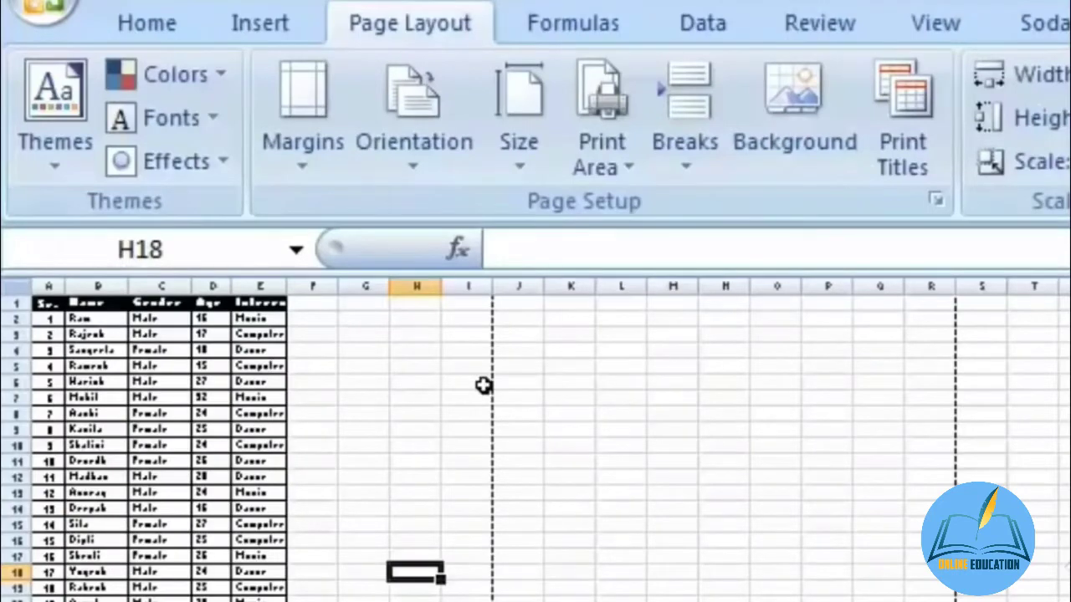
{"action": "left_click", "coordinate": [520, 163]}
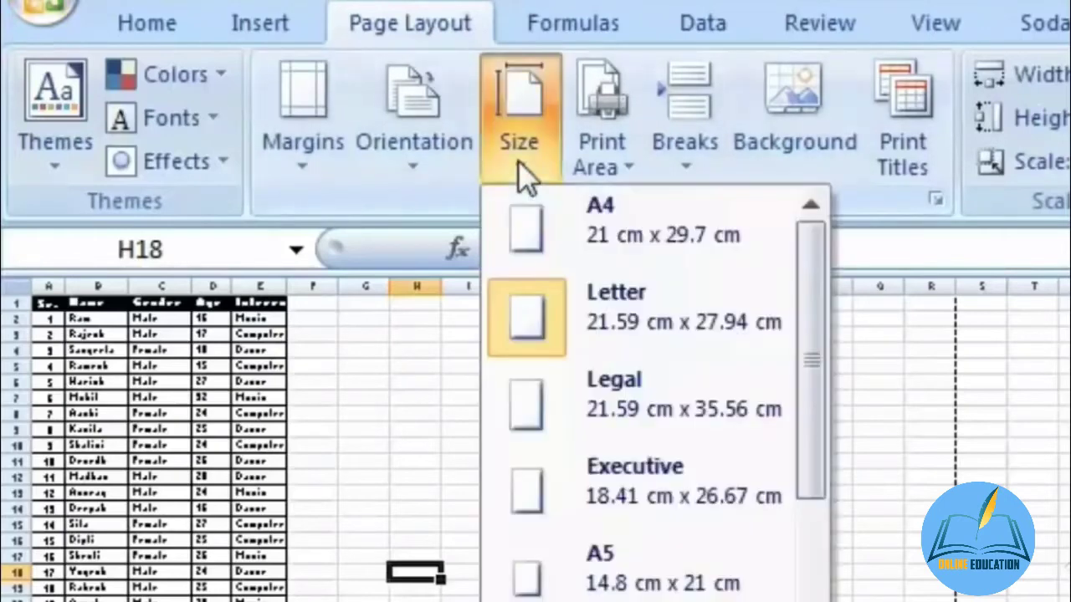
{"action": "left_click", "coordinate": [588, 249]}
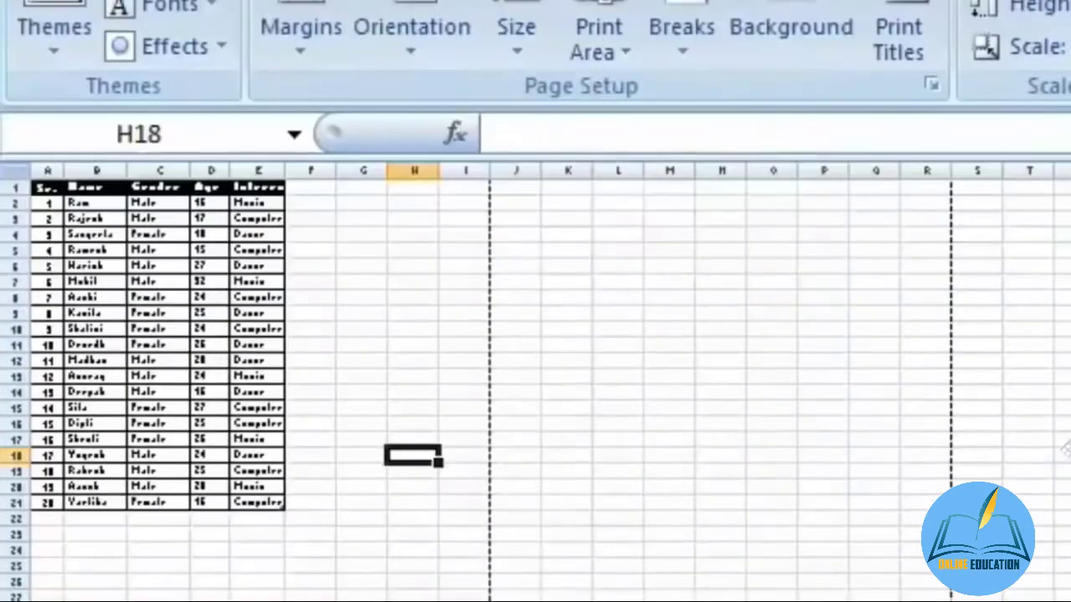
{"action": "scroll", "coordinate": [536, 382], "scroll_direction": "up", "scroll_amount": 6}
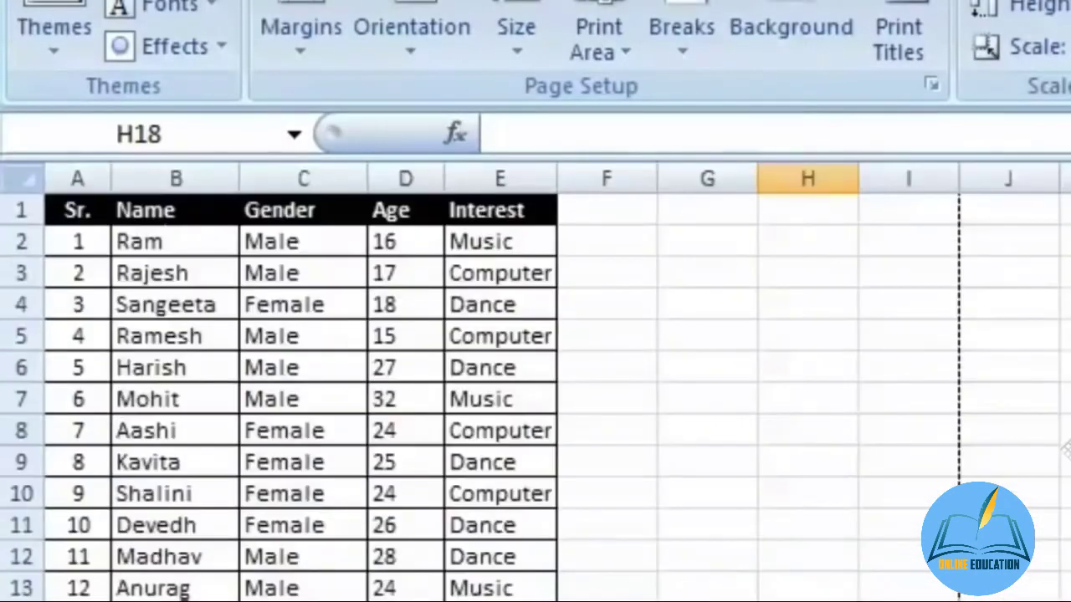
{"action": "scroll", "coordinate": [347, 327], "scroll_direction": "down", "scroll_amount": 10}
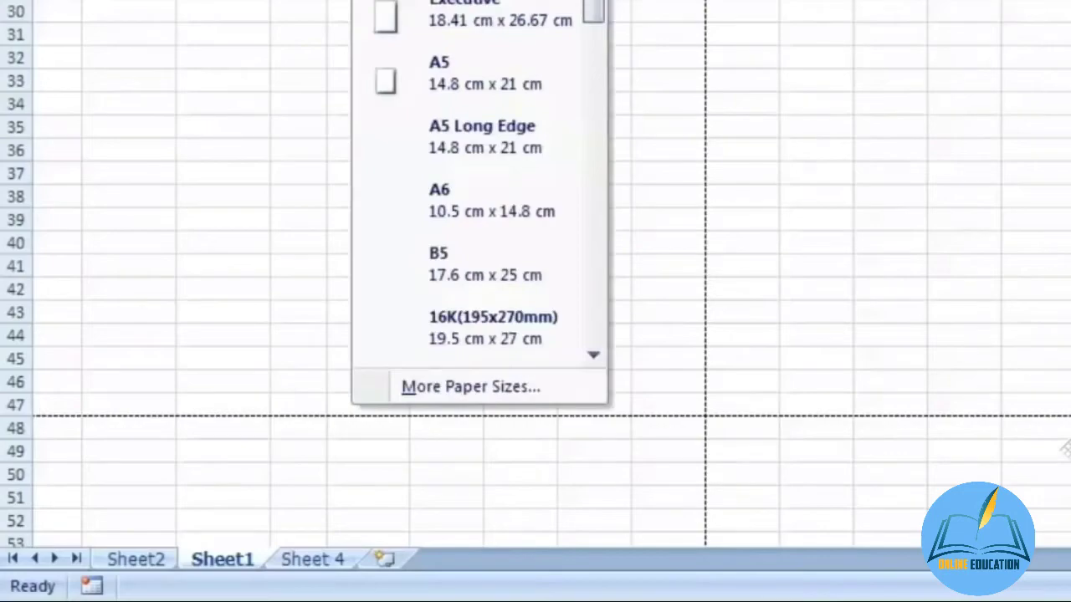
{"action": "left_click", "coordinate": [411, 277]}
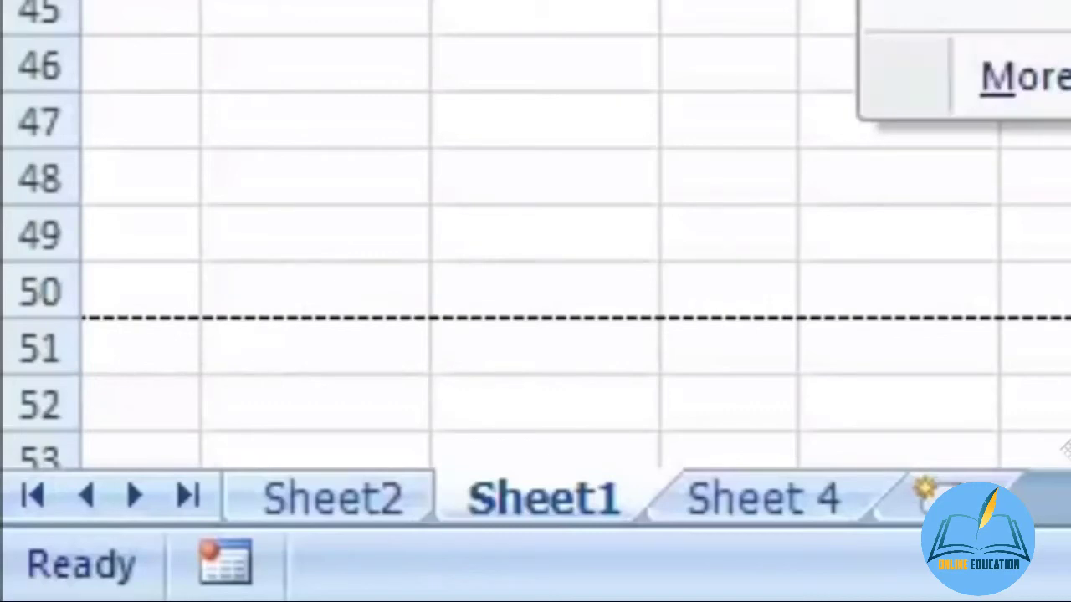
{"action": "scroll", "coordinate": [535, 234], "scroll_direction": "down", "scroll_amount": 4}
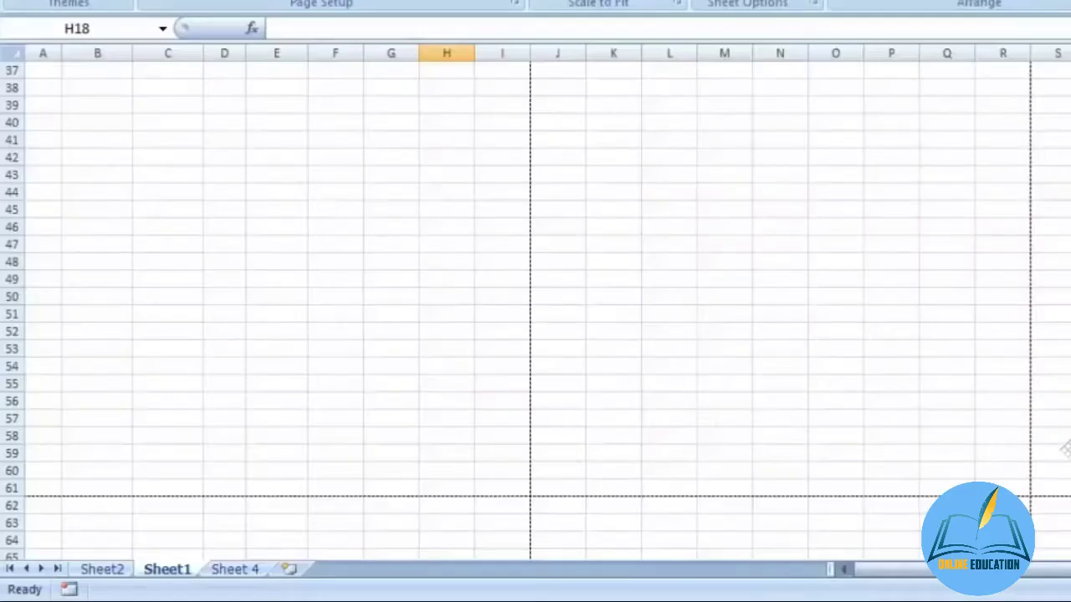
{"action": "scroll", "coordinate": [314, 320], "scroll_direction": "down", "scroll_amount": 6}
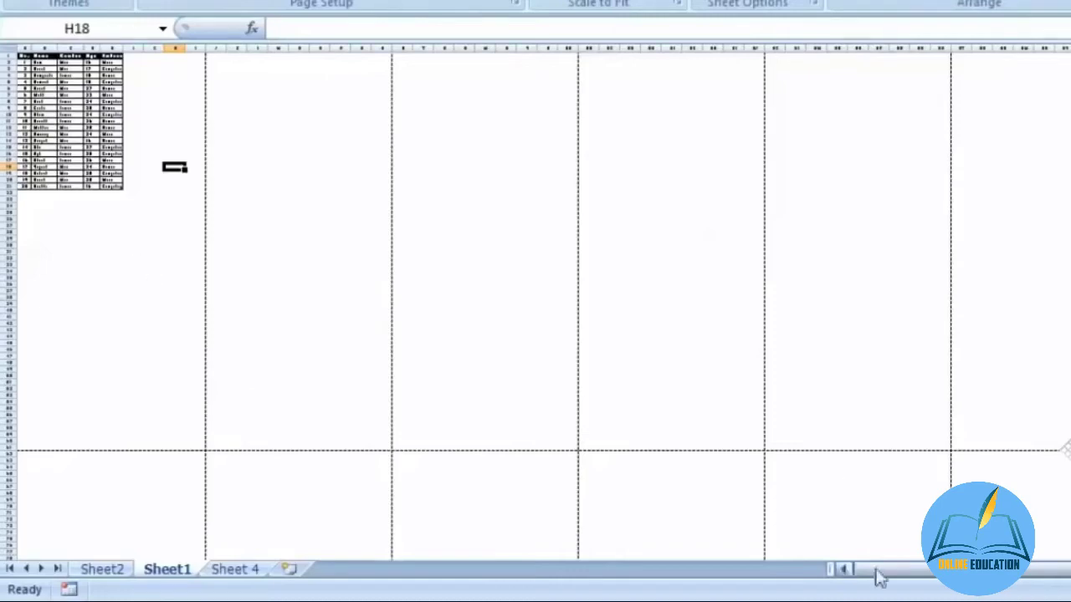
- Copy the list in A1:E21 and paste it beside the original, starting at cell G1
{"action": "scroll", "coordinate": [536, 376], "scroll_direction": "down", "scroll_amount": 3}
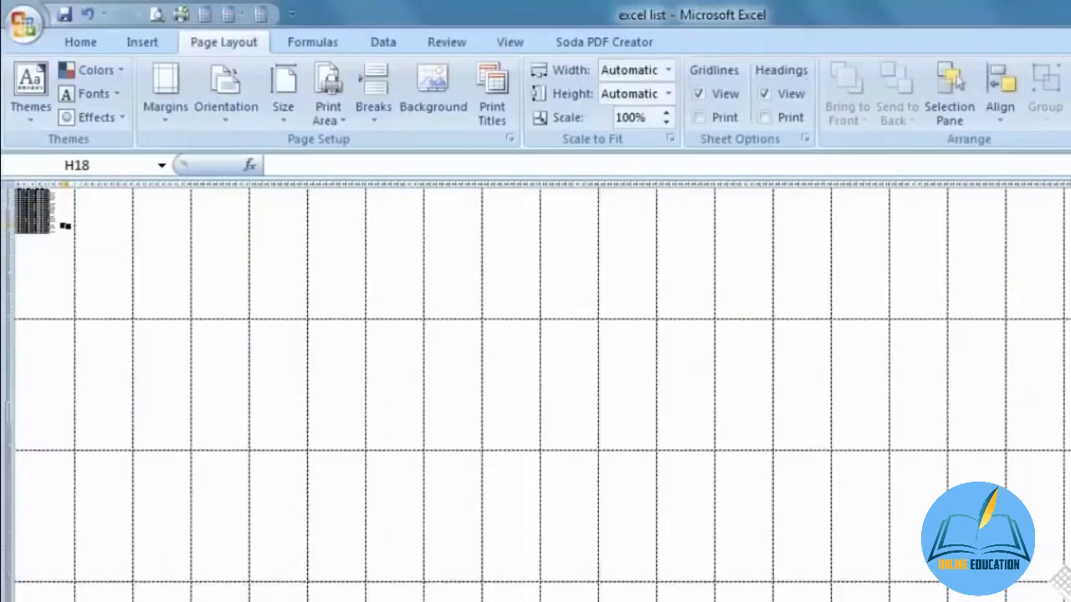
{"action": "scroll", "coordinate": [535, 377], "scroll_direction": "up", "scroll_amount": 6}
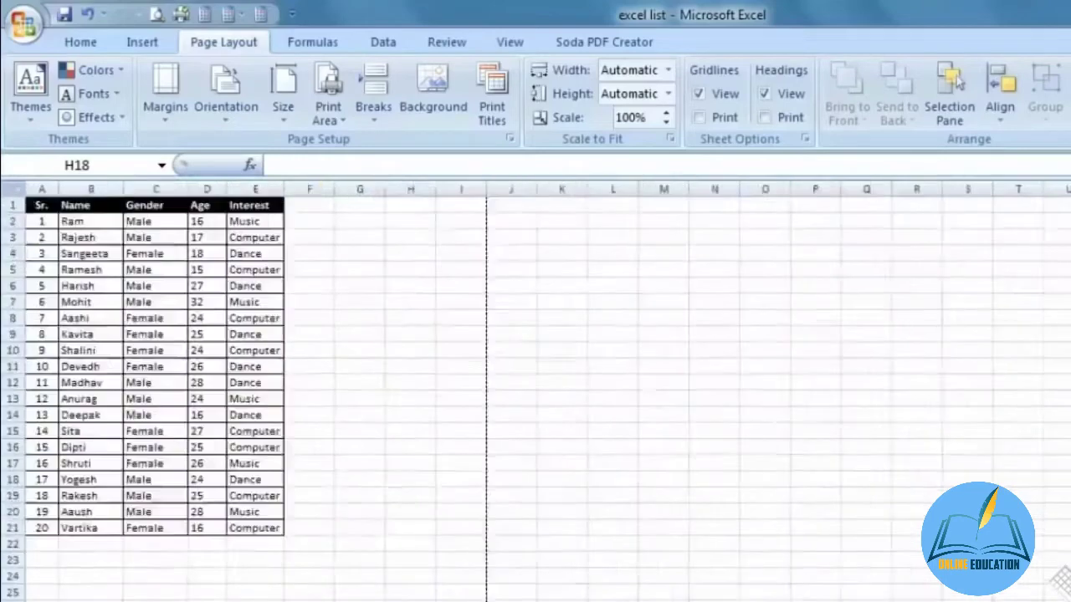
{"action": "scroll", "coordinate": [536, 392], "scroll_direction": "up", "scroll_amount": 2}
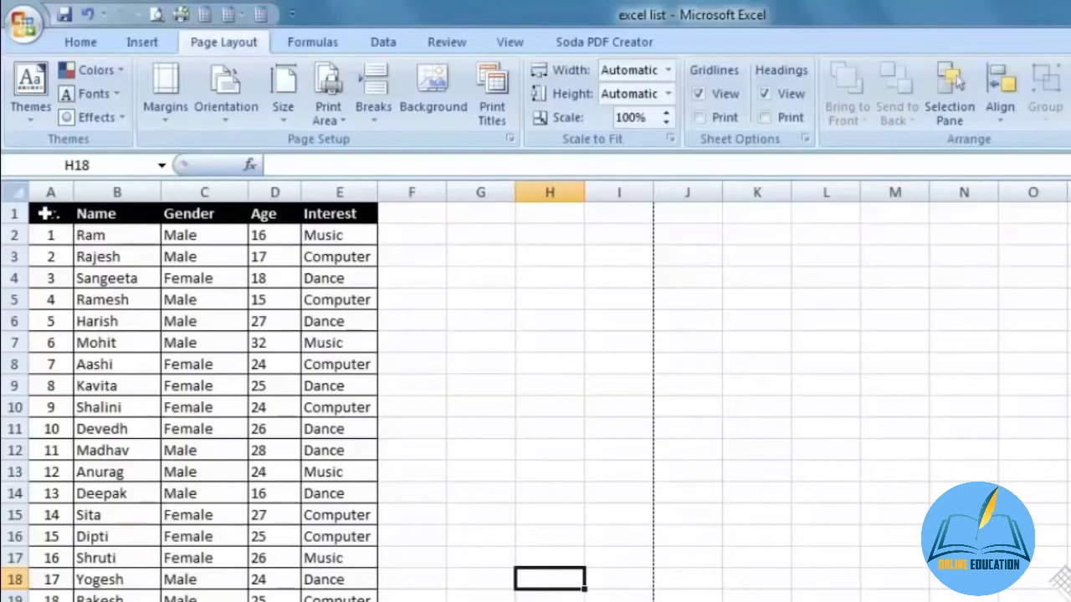
{"action": "left_click_drag", "start_coordinate": [43, 213], "coordinate": [365, 573]}
{"action": "right_click", "coordinate": [326, 364]}
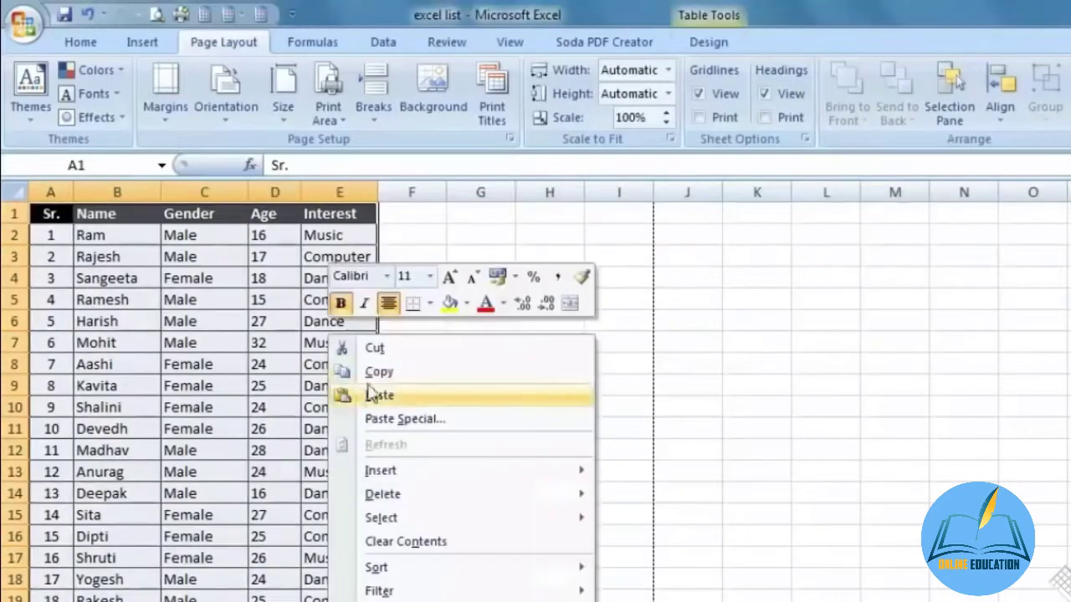
{"action": "left_click", "coordinate": [368, 371]}
{"action": "left_click", "coordinate": [663, 215]}
{"action": "right_click", "coordinate": [660, 216]}
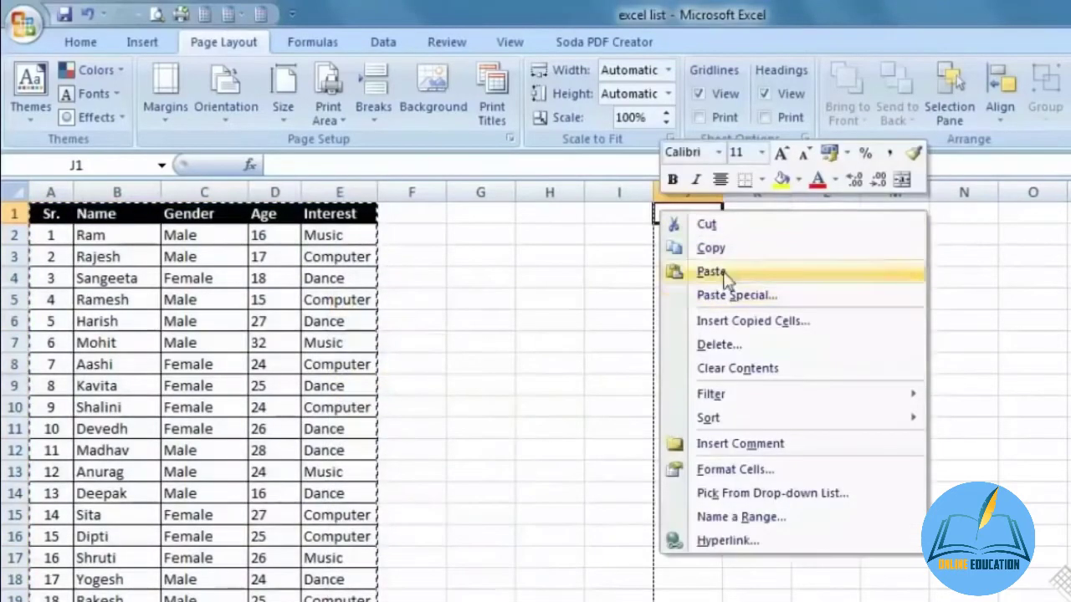
{"action": "right_click", "coordinate": [411, 217]}
{"action": "right_click", "coordinate": [497, 209]}
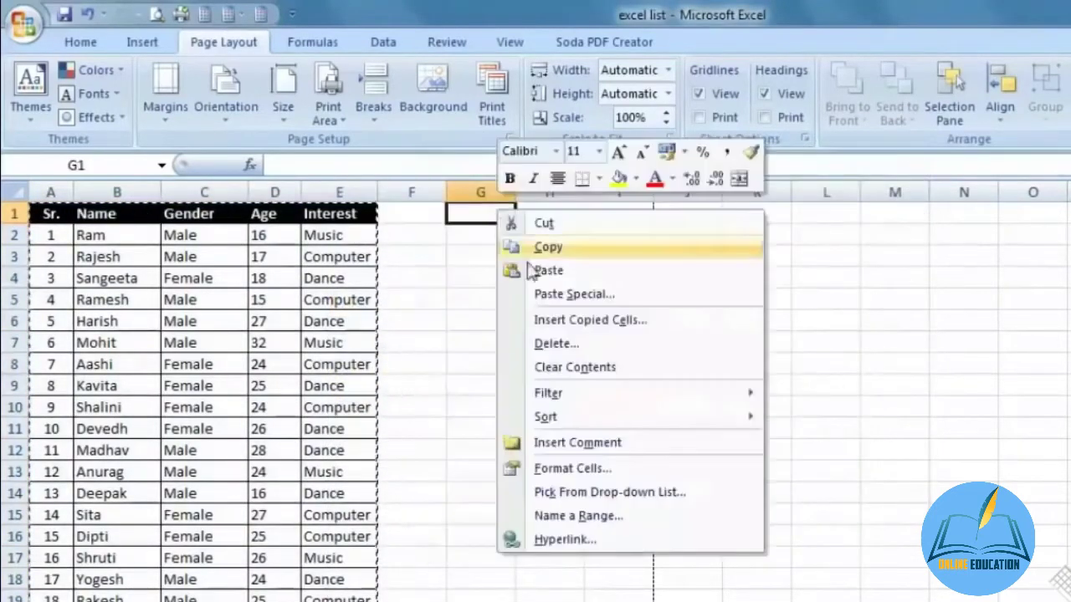
{"action": "left_click", "coordinate": [511, 272]}
{"action": "left_click", "coordinate": [430, 377]}
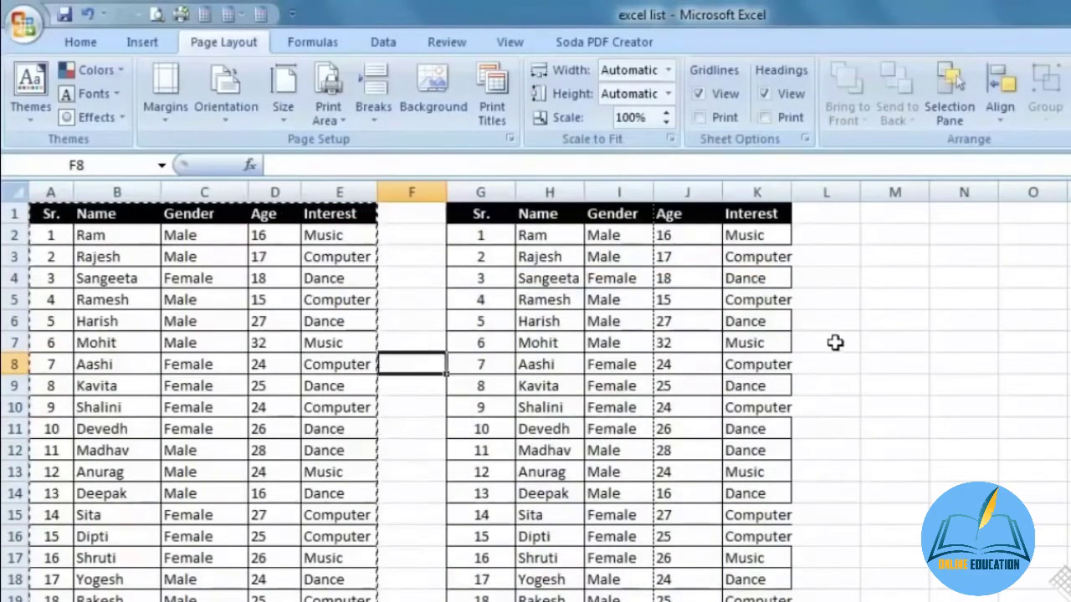
- Set the original list A1:E21 as the print area, and check it in Print Preview
{"action": "left_click", "coordinate": [401, 341]}
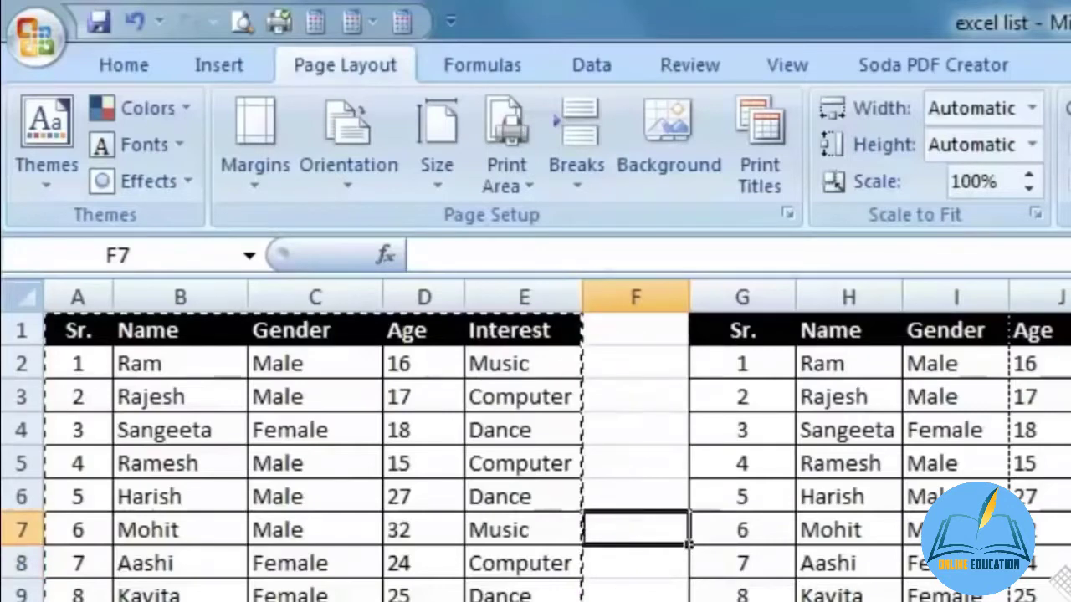
{"action": "left_click_drag", "start_coordinate": [339, 597], "coordinate": [95, 245]}
{"action": "left_click_drag", "start_coordinate": [147, 376], "coordinate": [86, 329]}
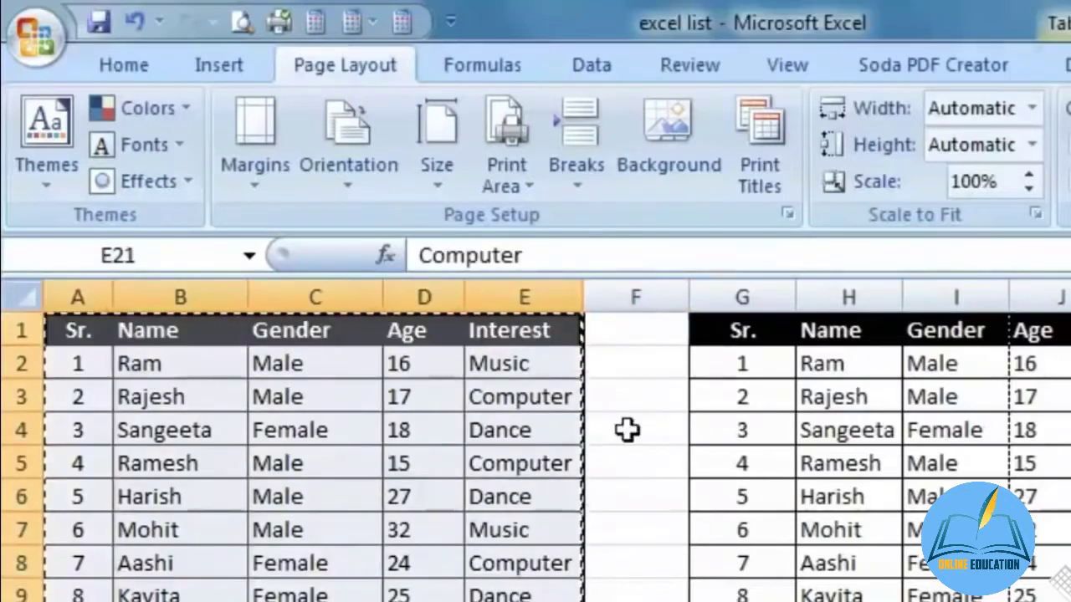
{"action": "left_click", "coordinate": [626, 430]}
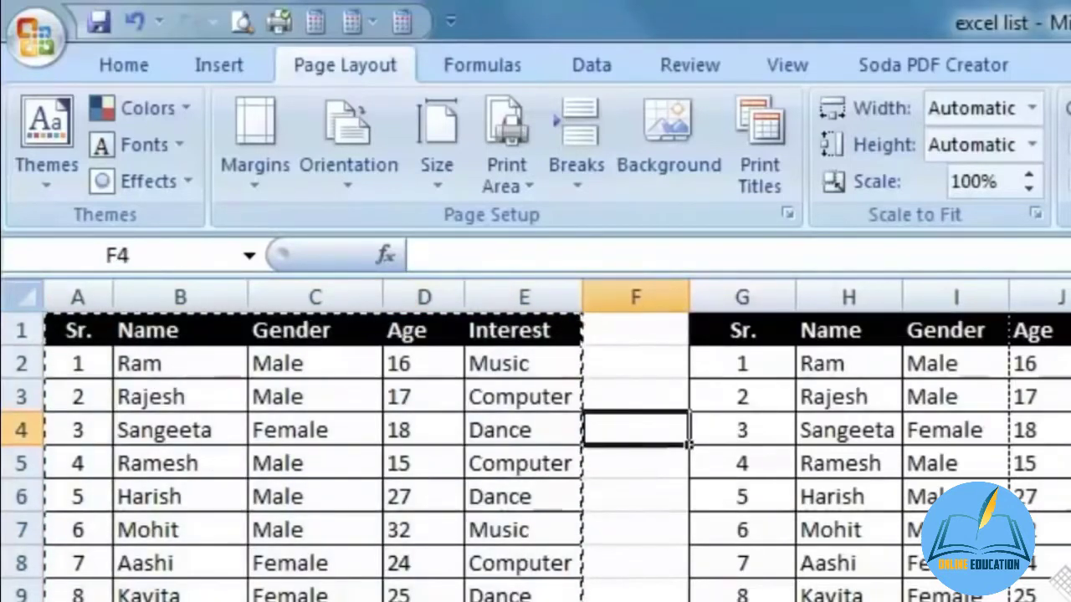
{"action": "left_click_drag", "start_coordinate": [525, 601], "coordinate": [6, 331]}
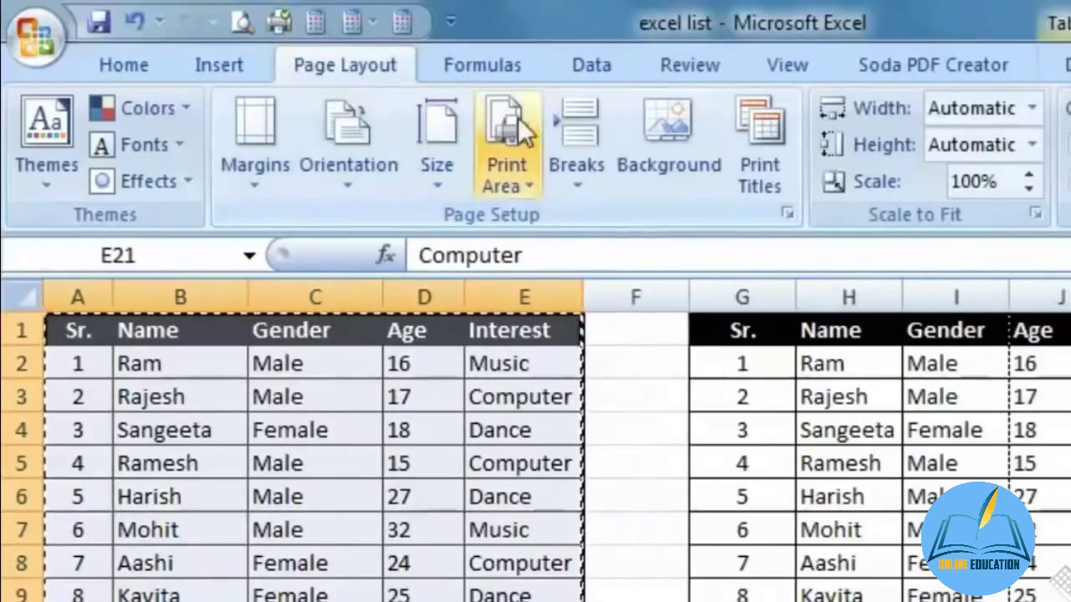
{"action": "left_click", "coordinate": [528, 185]}
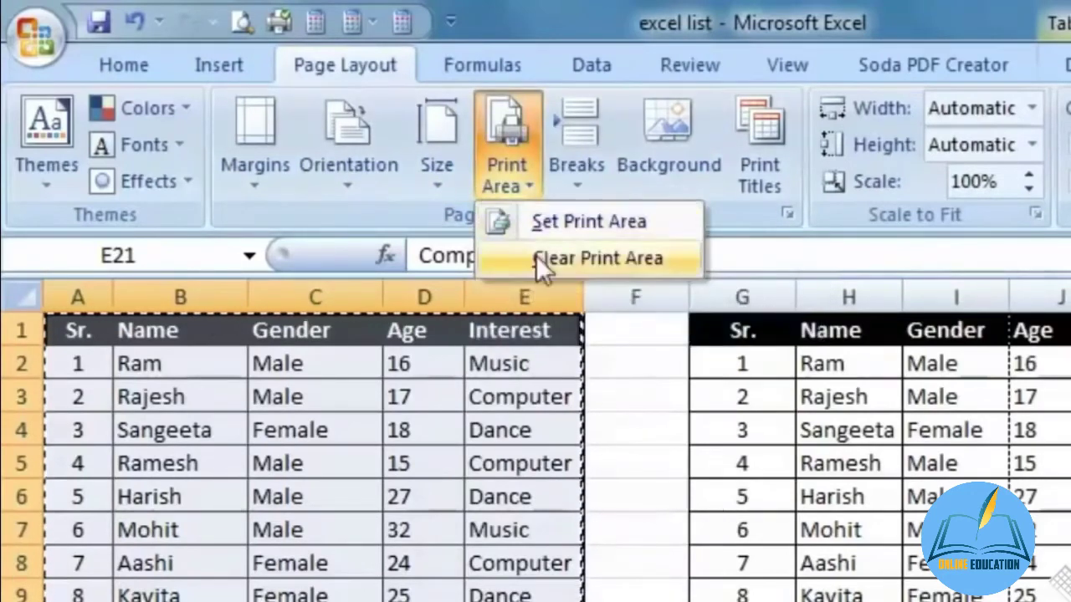
{"action": "left_click", "coordinate": [658, 221]}
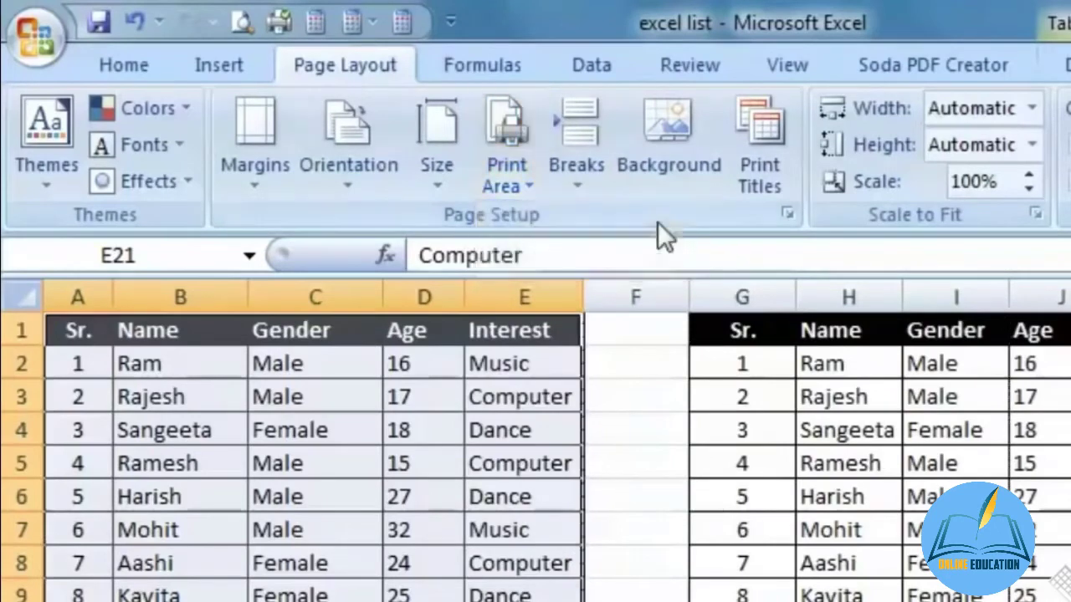
{"action": "left_click", "coordinate": [655, 423]}
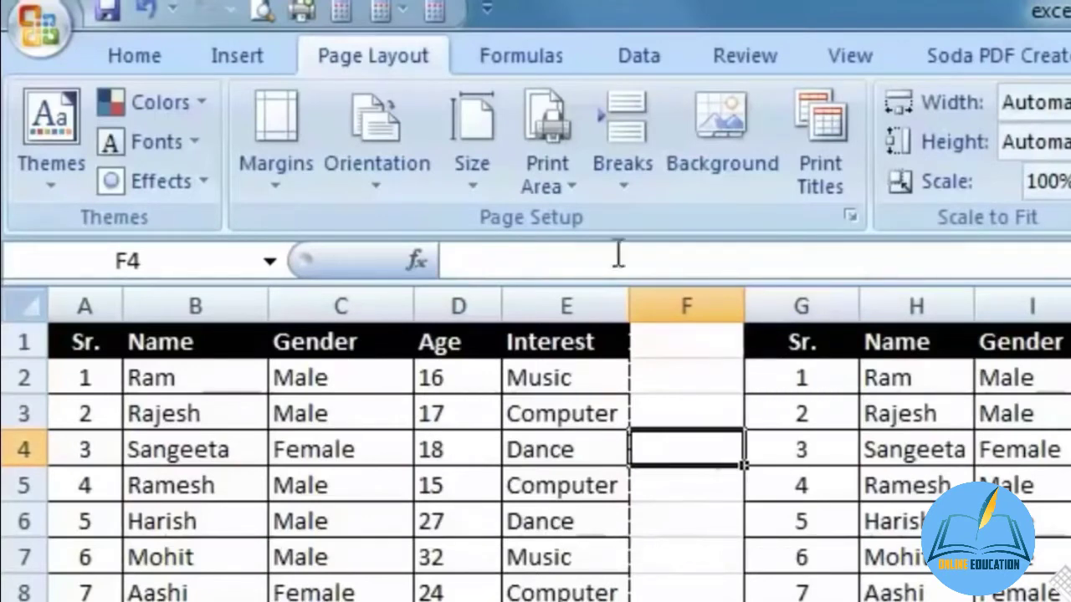
{"action": "left_click", "coordinate": [262, 10]}
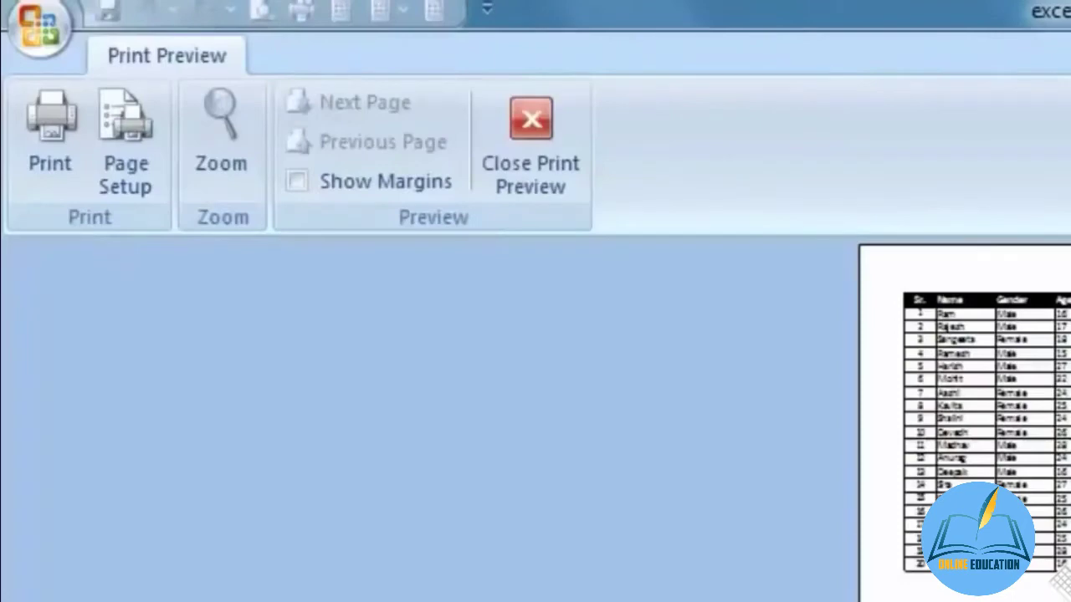
{"action": "left_click", "coordinate": [563, 187]}
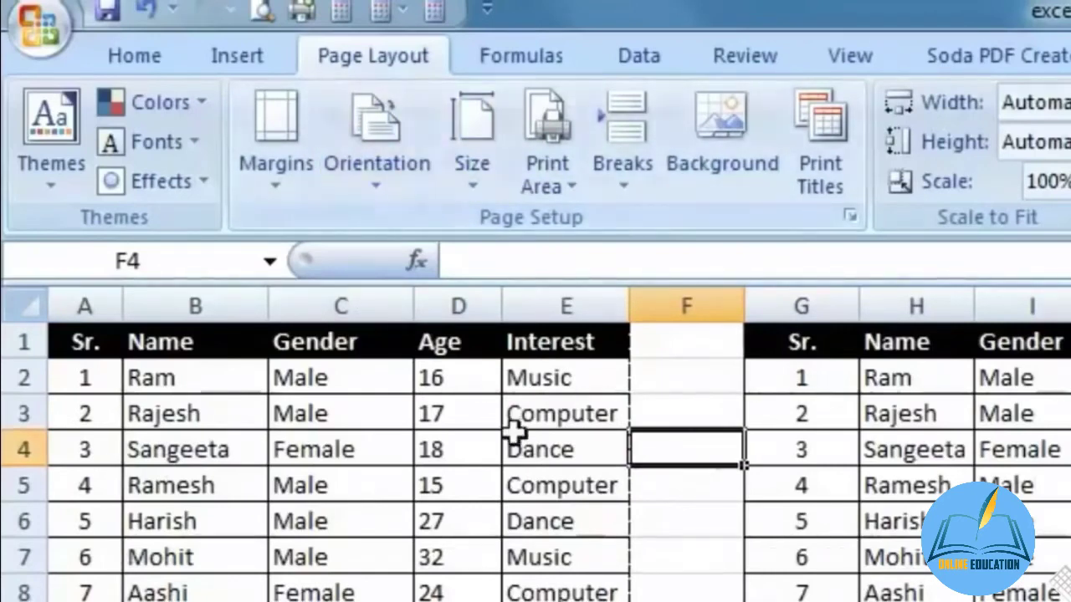
- Add the copied list in columns G to K to the print area, and check the pages in Print Preview
{"action": "left_click", "coordinate": [551, 185]}
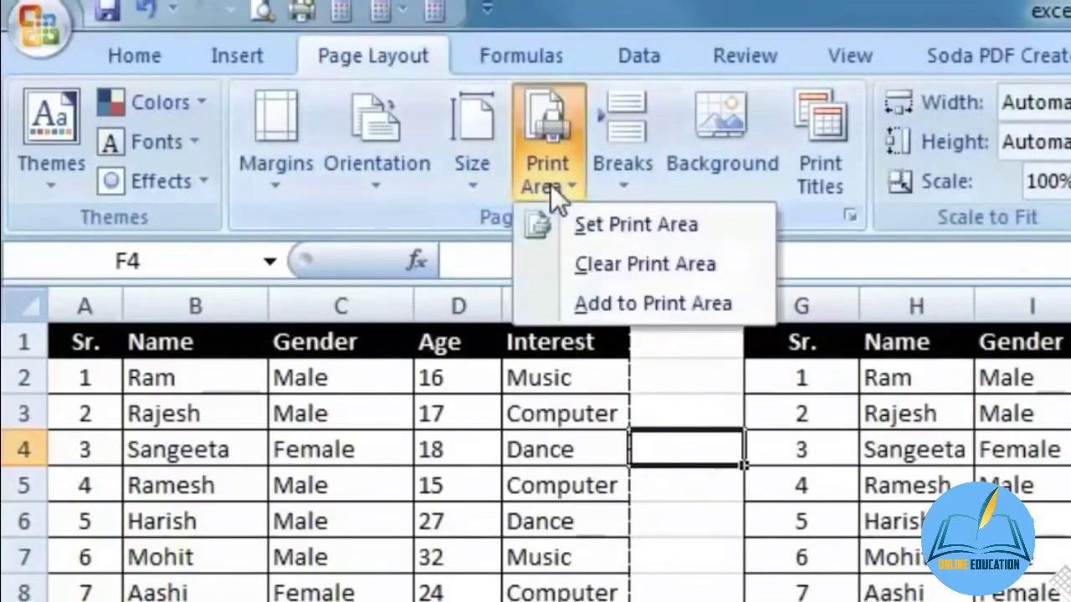
{"action": "left_click", "coordinate": [671, 264]}
{"action": "left_click", "coordinate": [686, 520]}
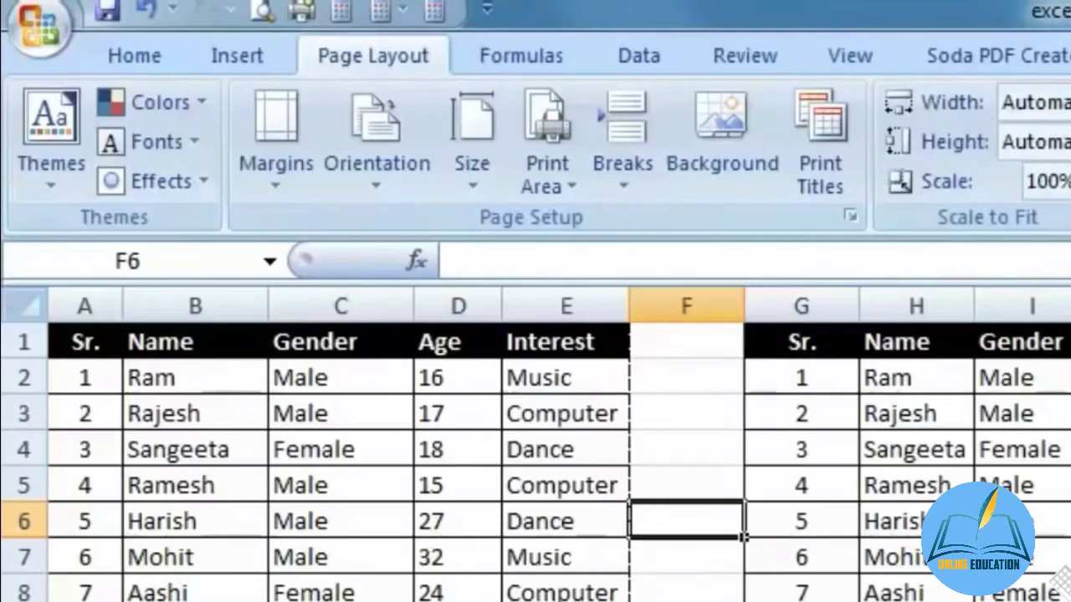
{"action": "left_click_drag", "start_coordinate": [770, 339], "coordinate": [1066, 601]}
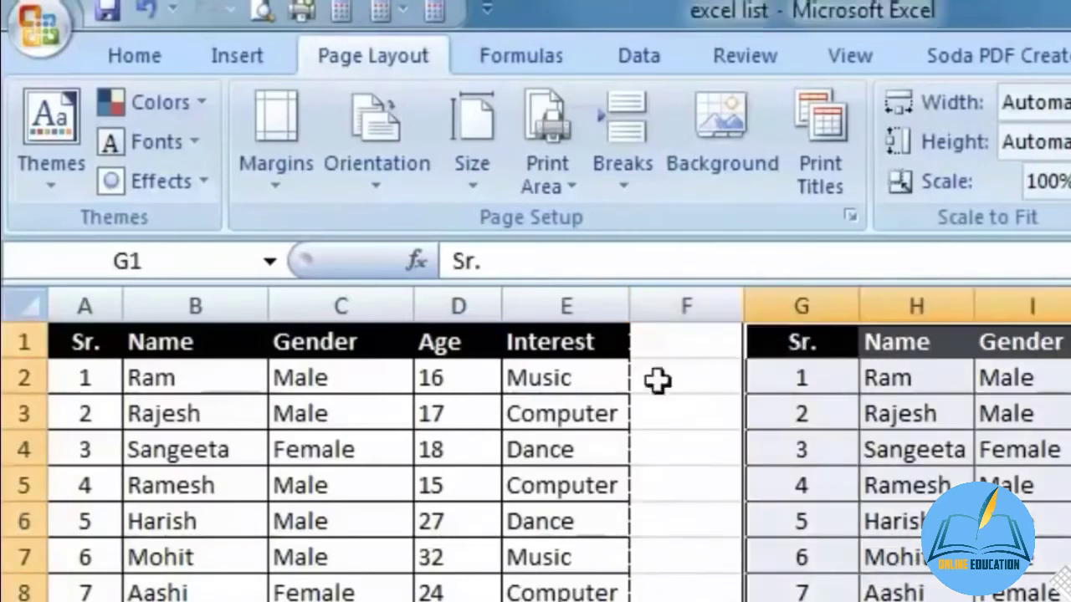
{"action": "left_click", "coordinate": [569, 176]}
{"action": "left_click", "coordinate": [638, 306]}
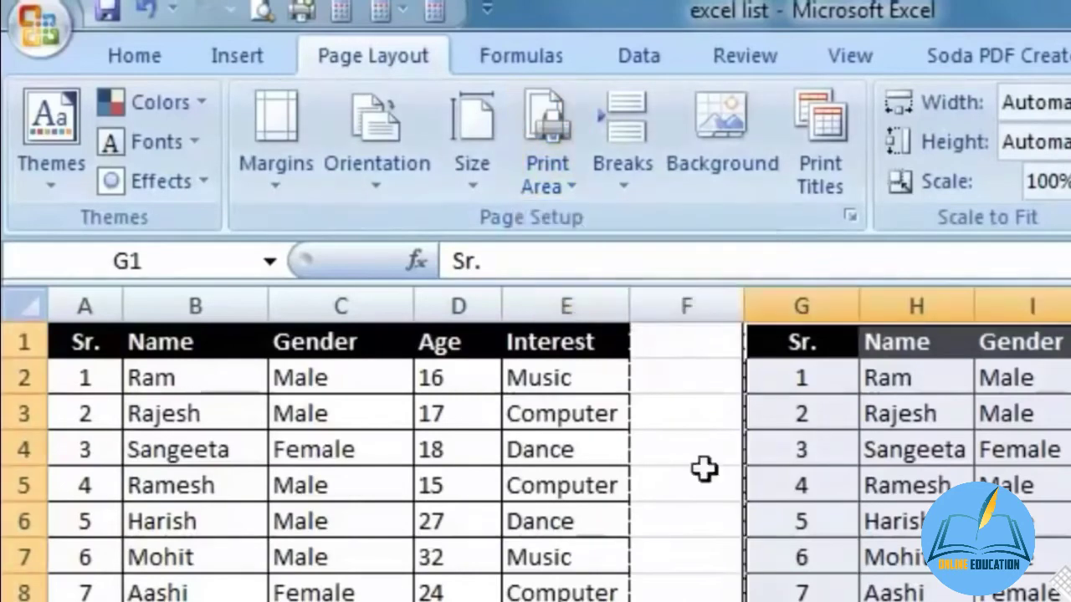
{"action": "left_click", "coordinate": [705, 481]}
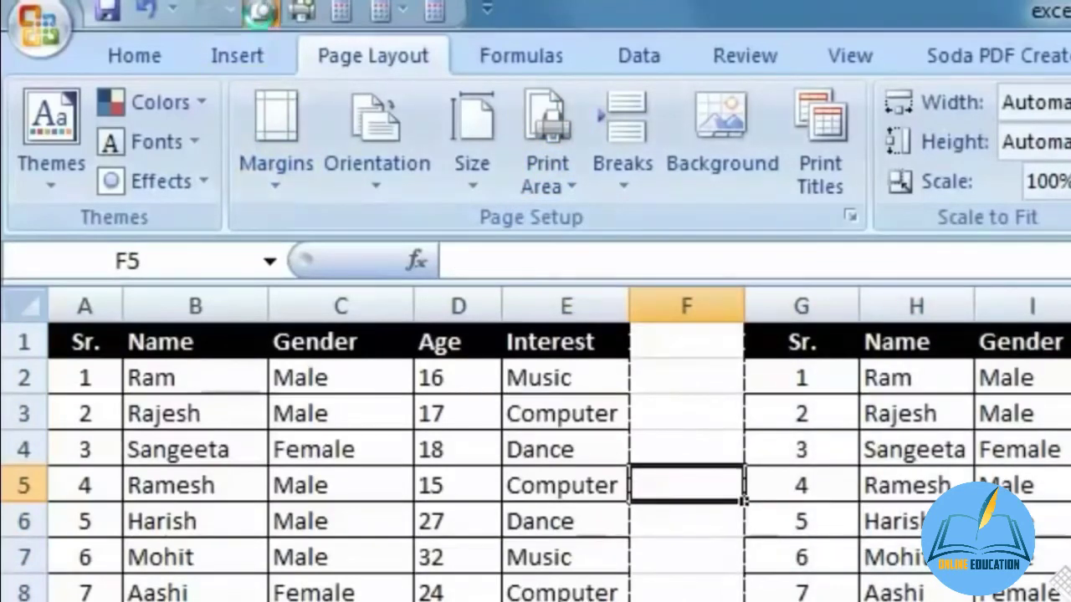
{"action": "left_click", "coordinate": [261, 10]}
{"action": "scroll", "coordinate": [850, 536], "scroll_direction": "down", "scroll_amount": 1}
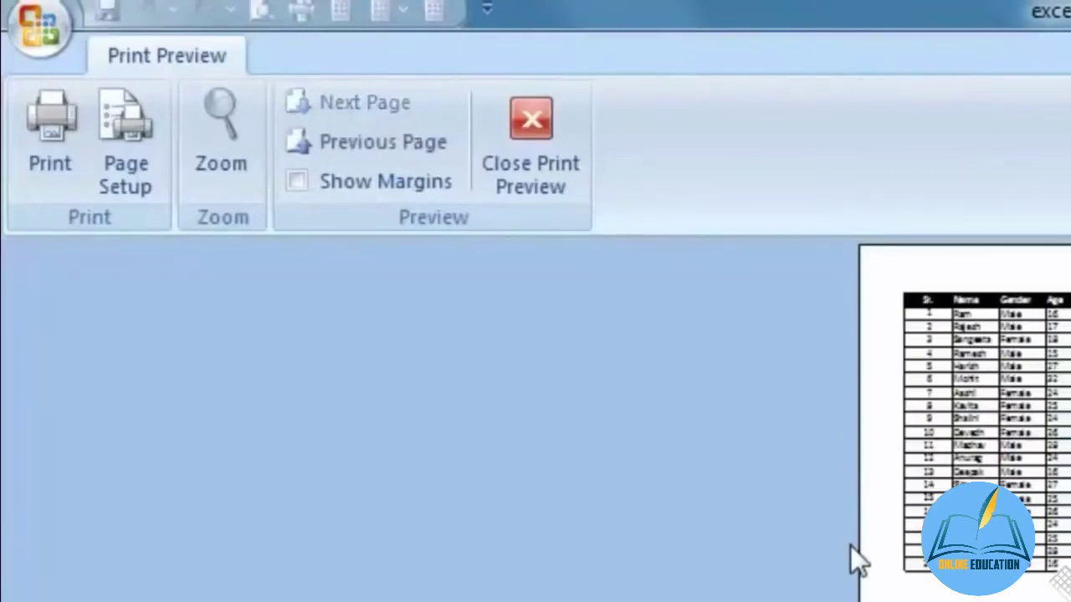
{"action": "left_click", "coordinate": [509, 167]}
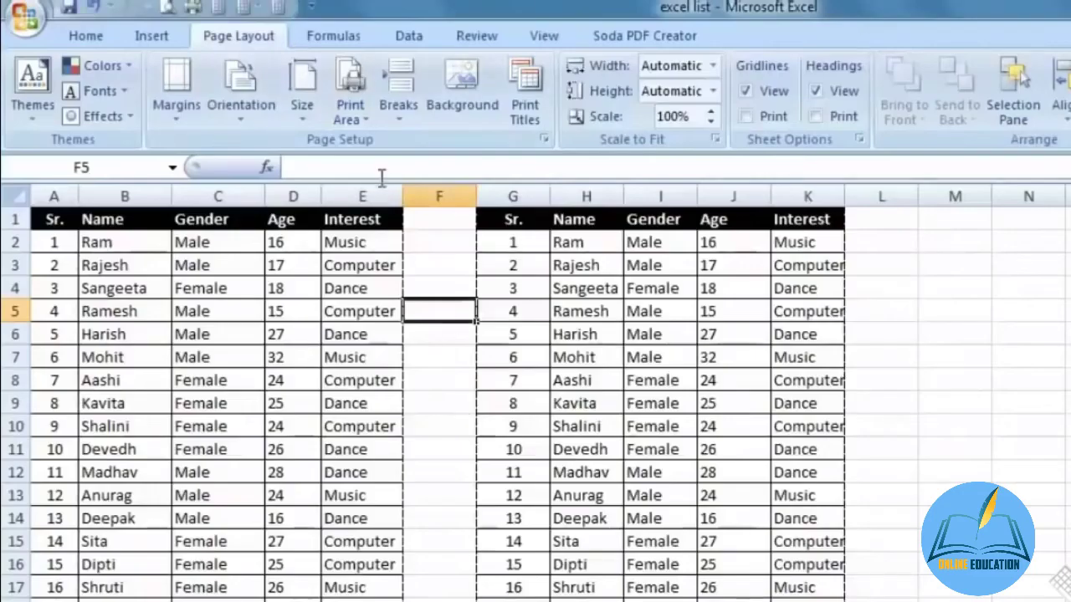
- Apply All Borders to columns A through M from row 1 to below the lists, and check the result in Print Preview
{"action": "left_click_drag", "start_coordinate": [979, 231], "coordinate": [954, 600]}
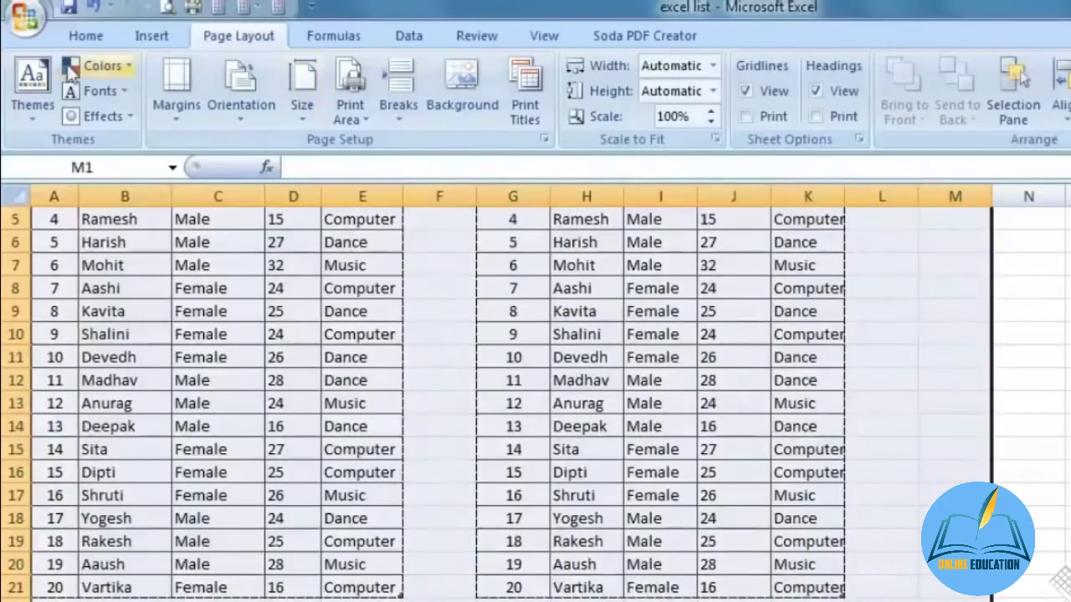
{"action": "left_click", "coordinate": [85, 35]}
{"action": "left_click", "coordinate": [314, 108]}
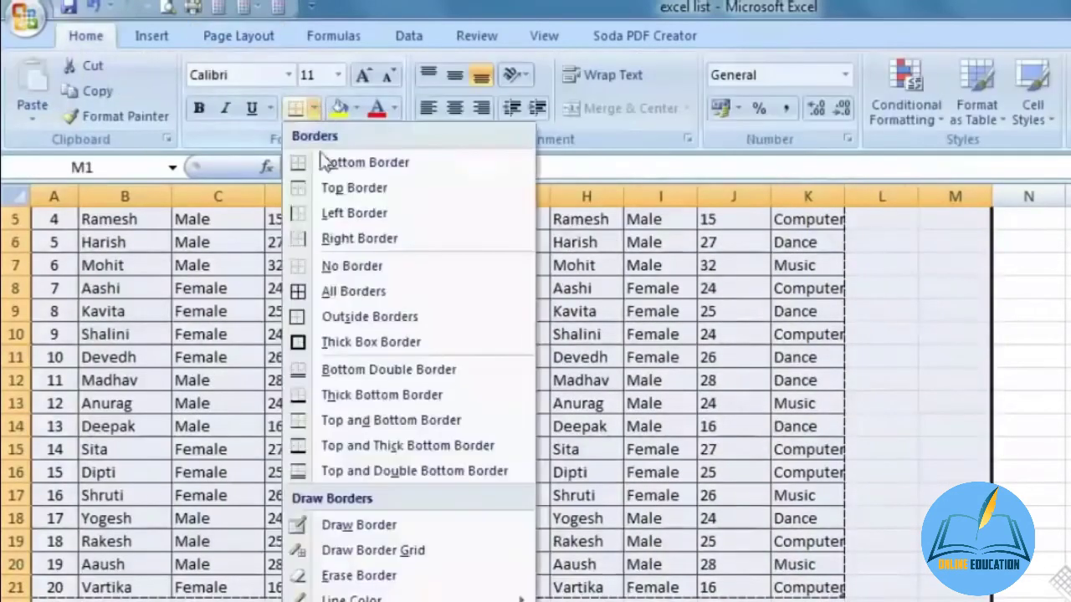
{"action": "left_click", "coordinate": [351, 292]}
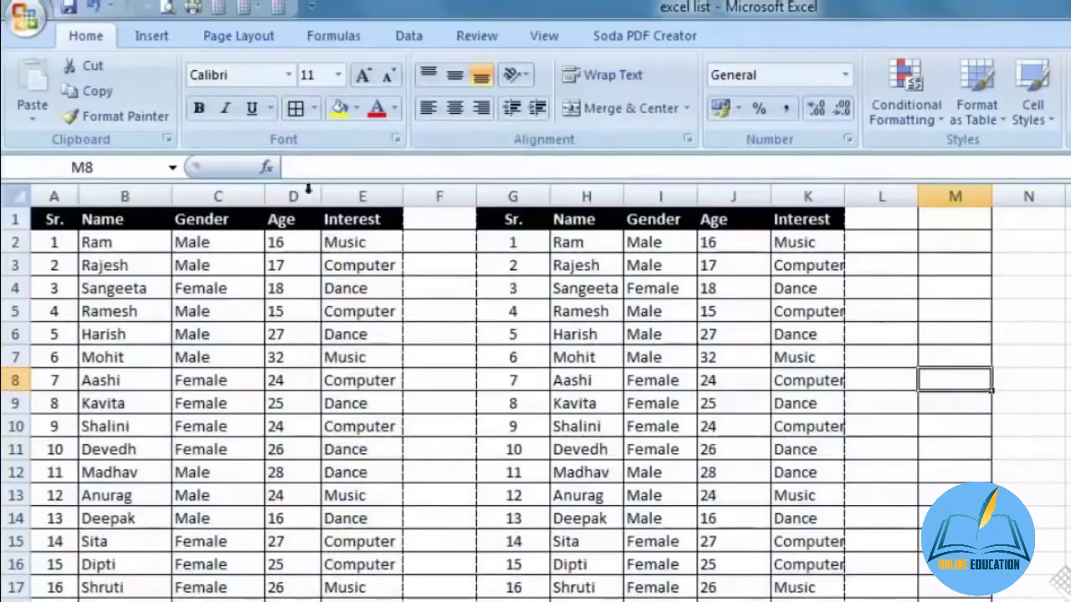
{"action": "left_click", "coordinate": [167, 7]}
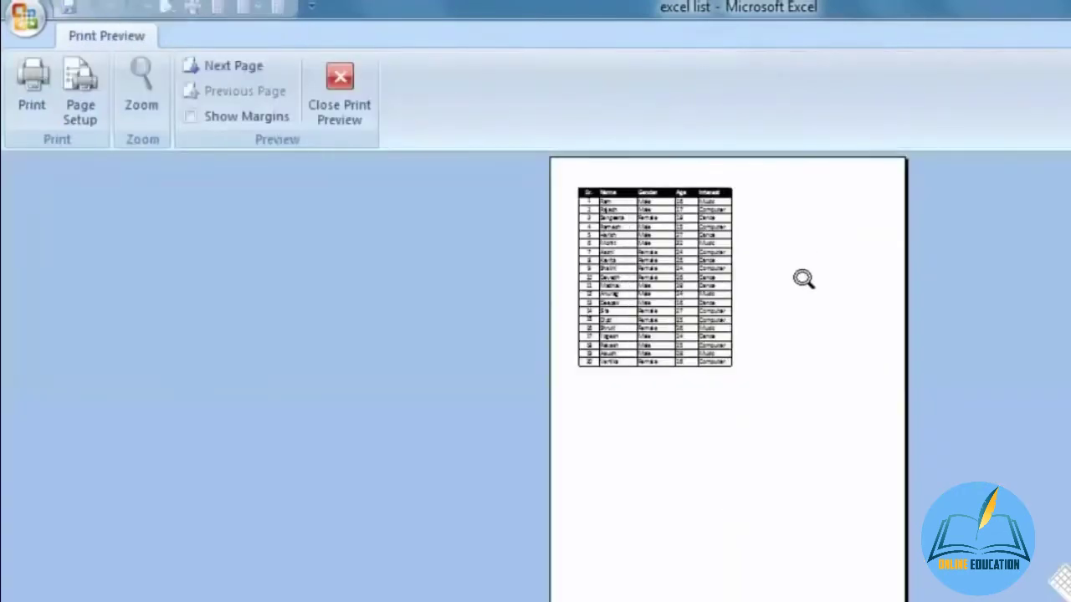
{"action": "left_click", "coordinate": [347, 127]}
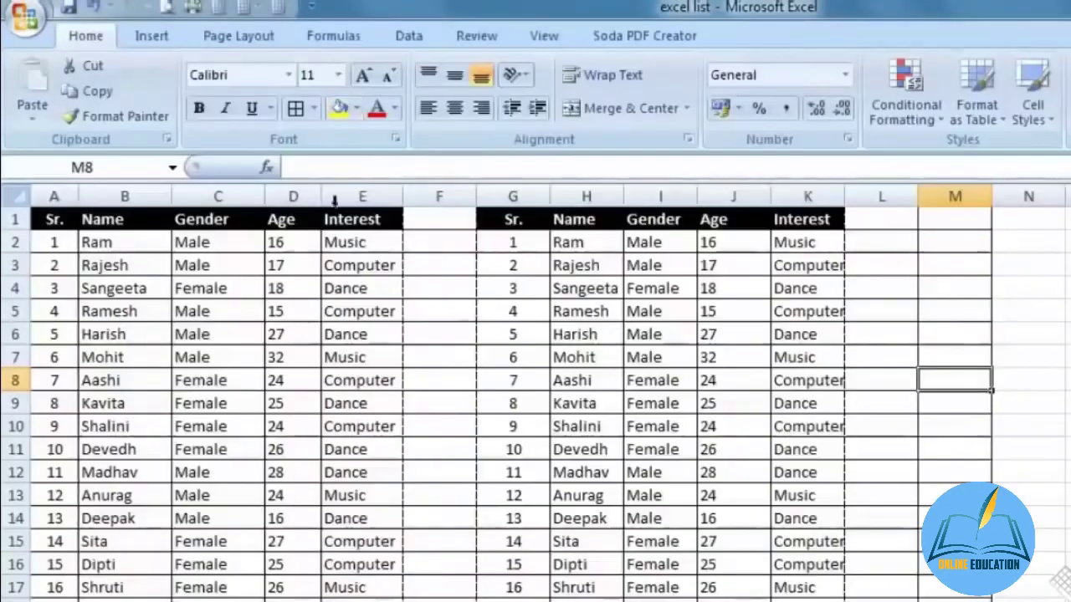
- Clear the sheet's print area, and look through the pages in Print Preview
{"action": "left_click", "coordinate": [239, 38]}
{"action": "left_click", "coordinate": [343, 113]}
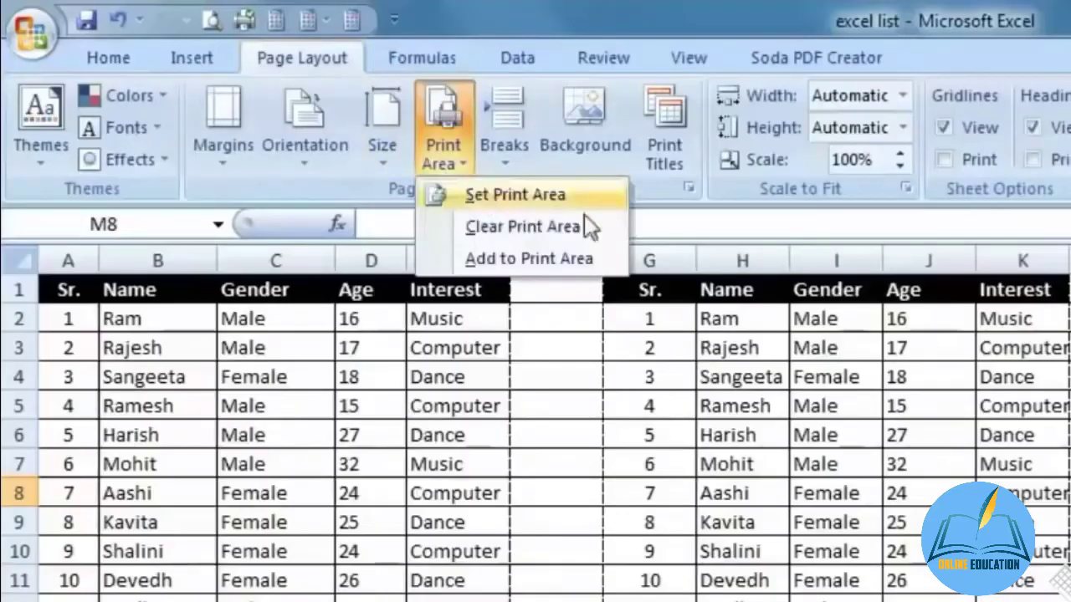
{"action": "left_click", "coordinate": [584, 242]}
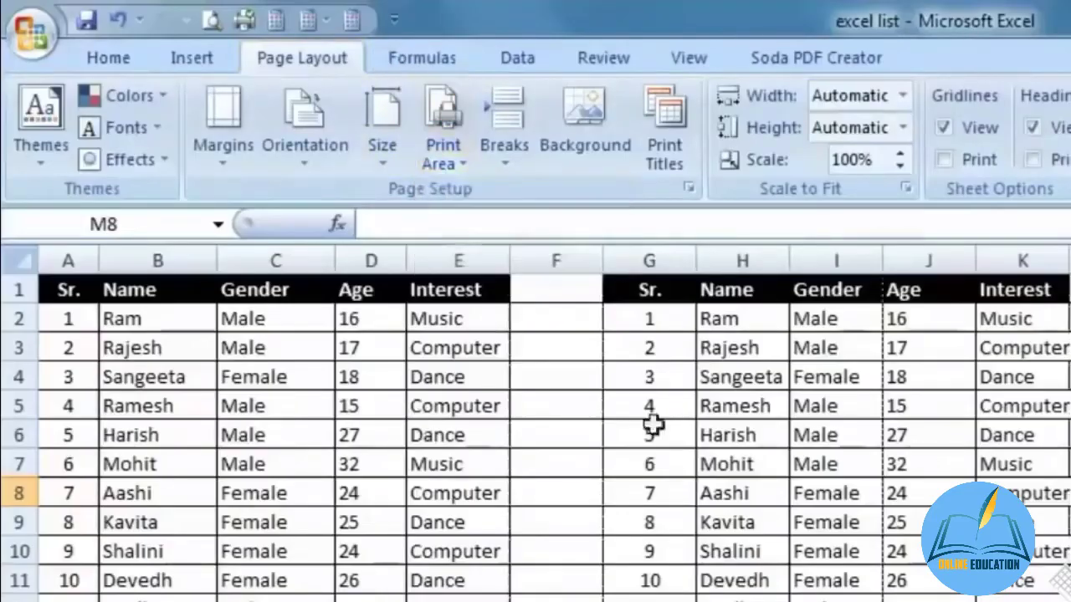
{"action": "left_click", "coordinate": [214, 19]}
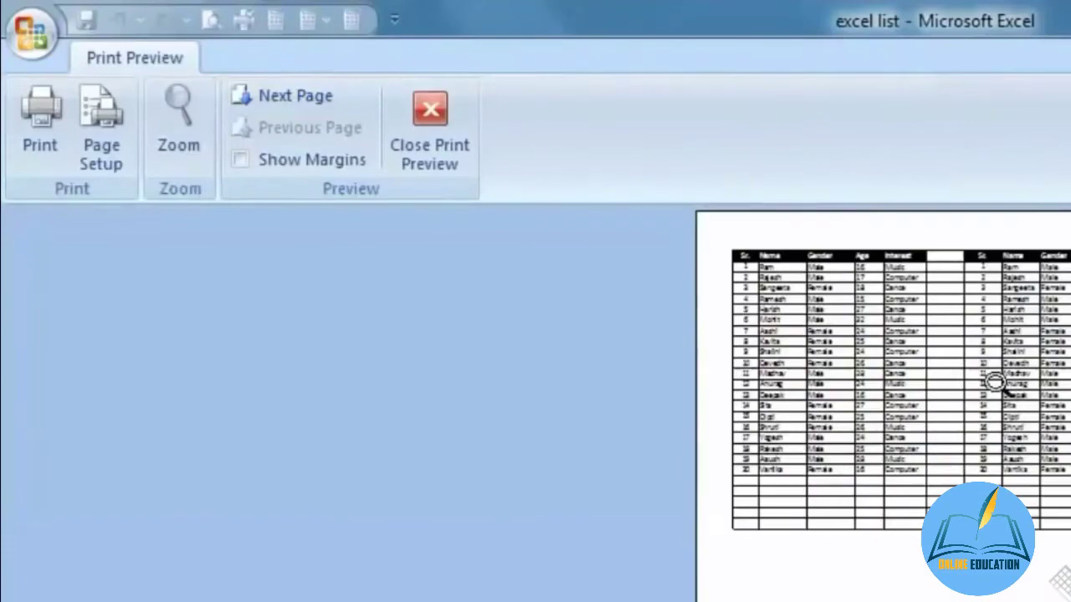
{"action": "scroll", "coordinate": [993, 382], "scroll_direction": "down", "scroll_amount": 1}
{"action": "scroll", "coordinate": [993, 383], "scroll_direction": "up", "scroll_amount": 1}
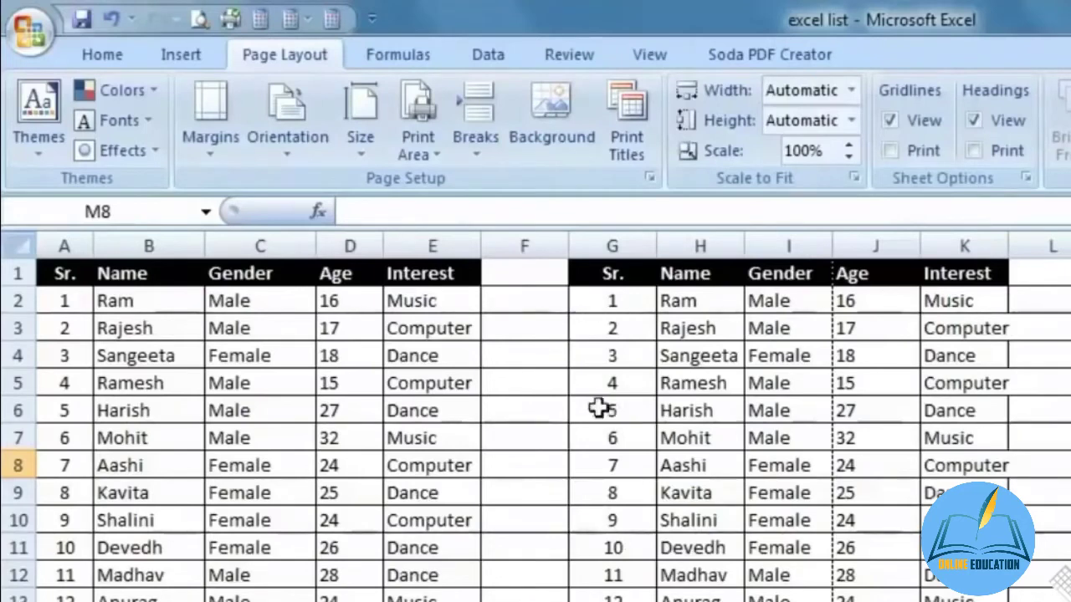
- Set A1:E5, the header and first four records, as the print area, and show it in Print Preview
{"action": "left_click_drag", "start_coordinate": [74, 304], "coordinate": [398, 383]}
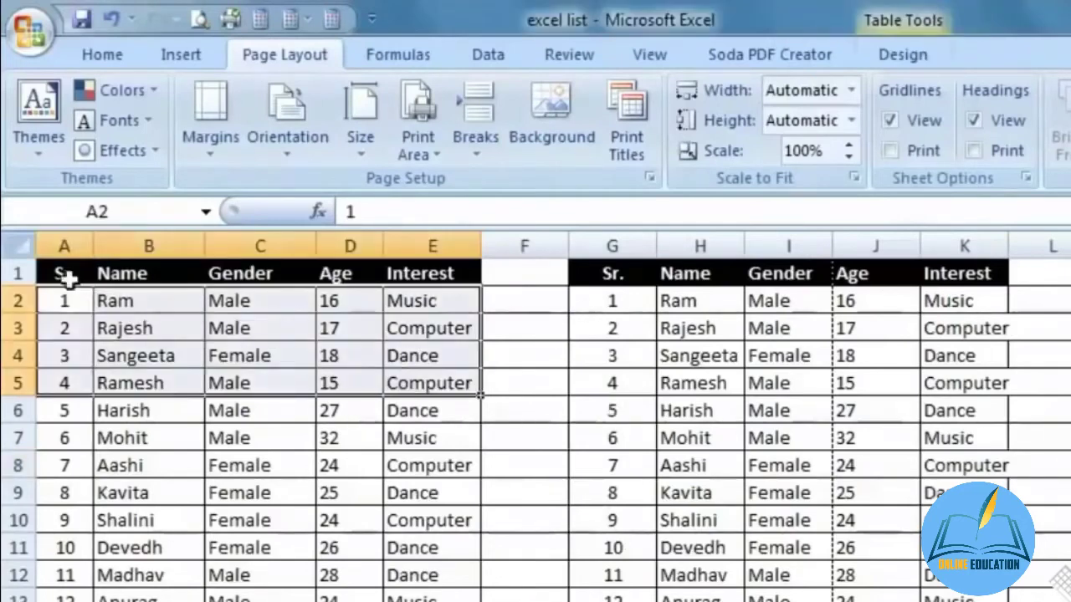
{"action": "left_click_drag", "start_coordinate": [67, 277], "coordinate": [423, 378]}
{"action": "left_click", "coordinate": [416, 150]}
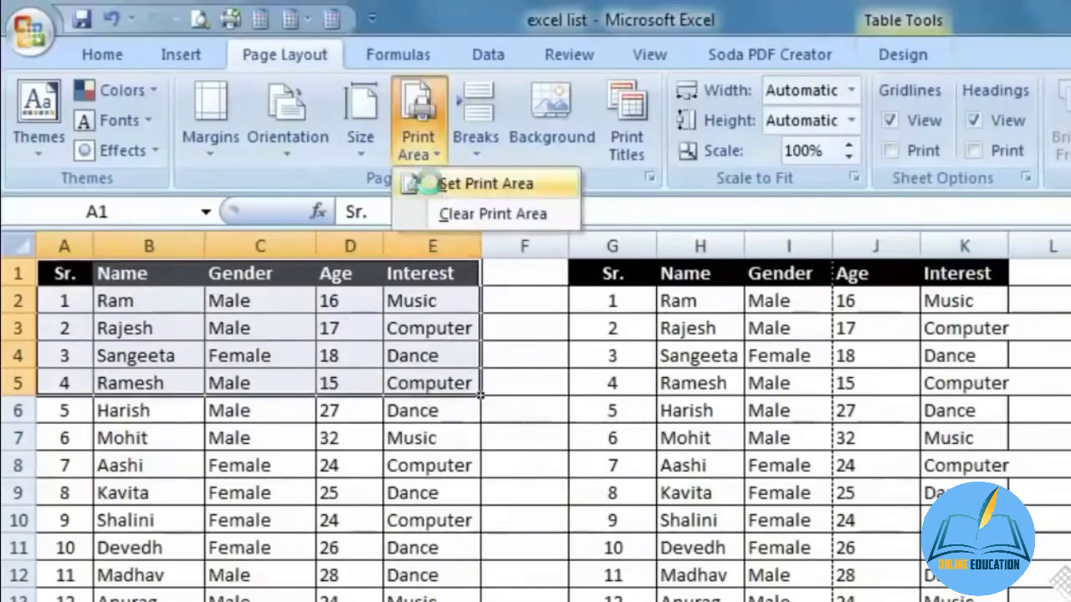
{"action": "left_click", "coordinate": [439, 181]}
{"action": "left_click", "coordinate": [197, 20]}
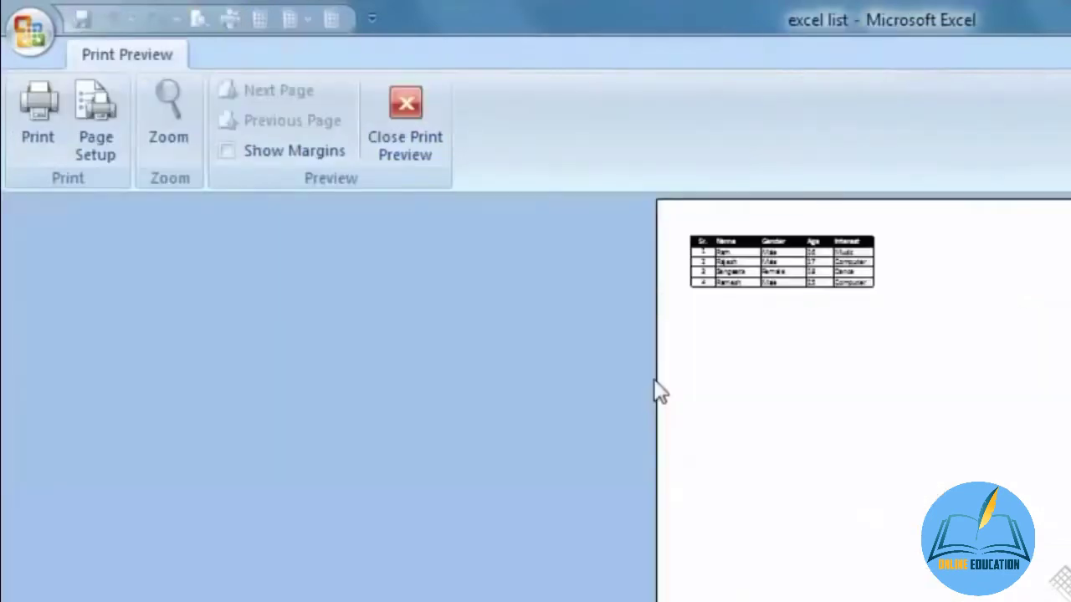
- Close Print Preview and clear the print area covering A1:E5
{"action": "left_click", "coordinate": [813, 282]}
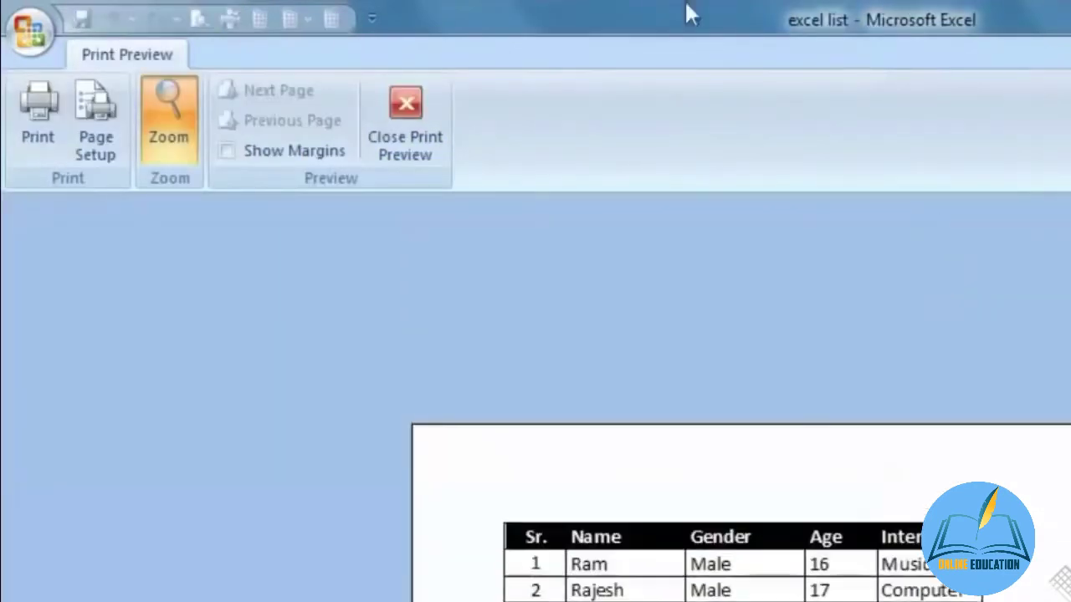
{"action": "left_click", "coordinate": [405, 126]}
{"action": "scroll", "coordinate": [650, 473], "scroll_direction": "down", "scroll_amount": 1}
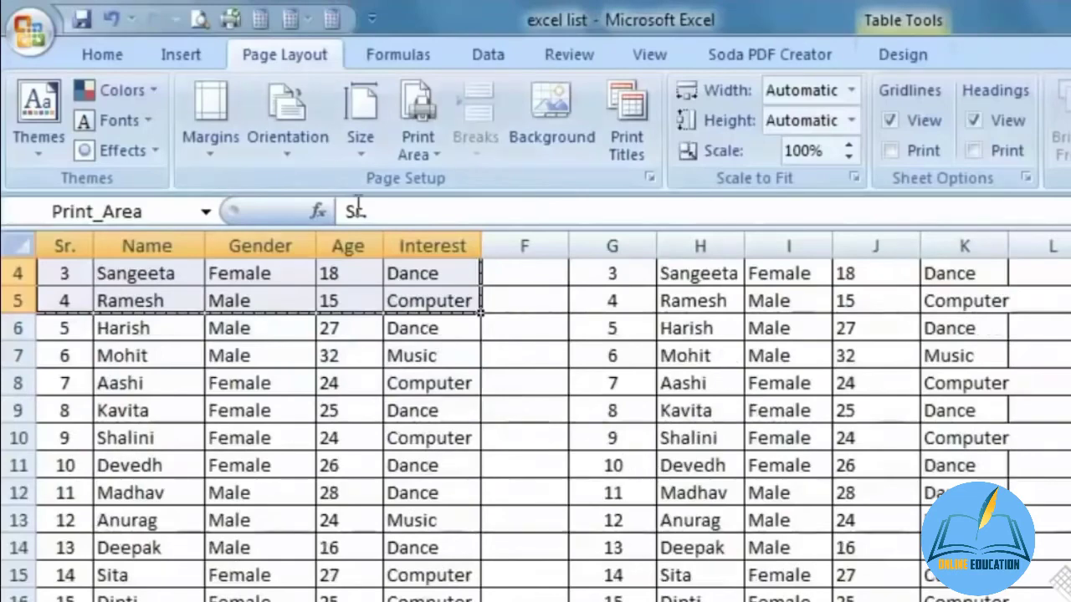
{"action": "left_click", "coordinate": [361, 118]}
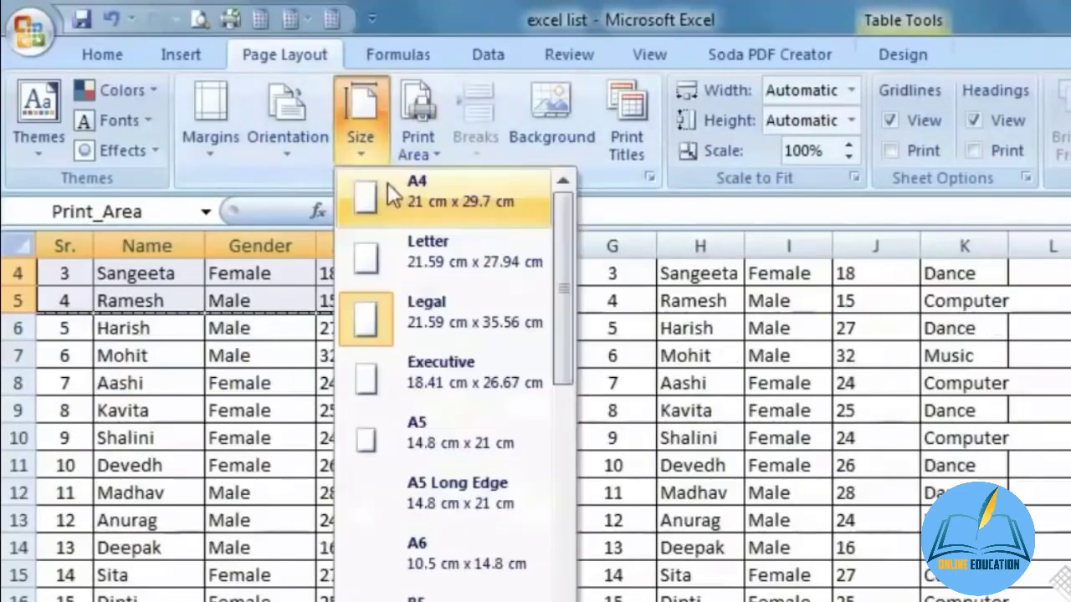
{"action": "left_click", "coordinate": [441, 126]}
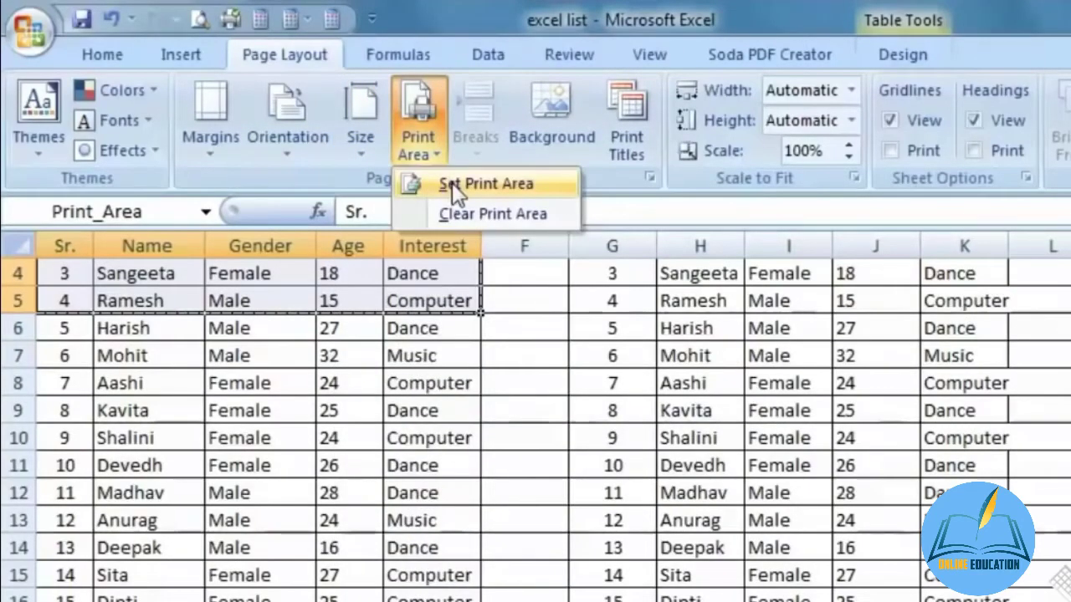
{"action": "left_click", "coordinate": [492, 214]}
{"action": "scroll", "coordinate": [536, 402], "scroll_direction": "up", "scroll_amount": 1}
{"action": "left_click", "coordinate": [552, 441]}
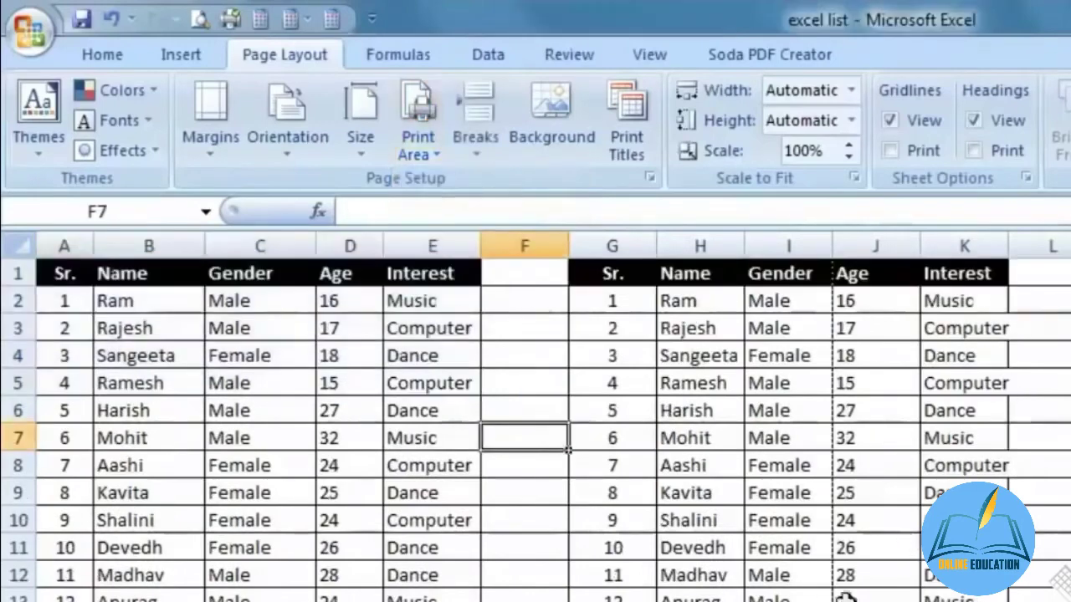
{"action": "scroll", "coordinate": [537, 494], "scroll_direction": "down", "scroll_amount": 6}
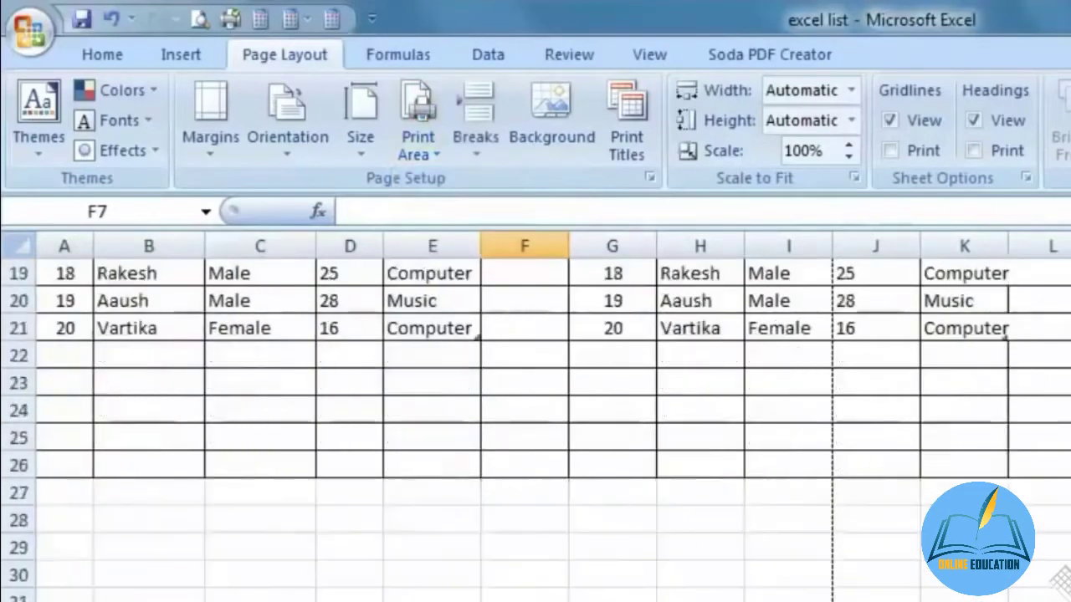
- Narrow the empty column F between the two lists, and show the sheet in Print Preview
{"action": "scroll", "coordinate": [535, 418], "scroll_direction": "up", "scroll_amount": 6}
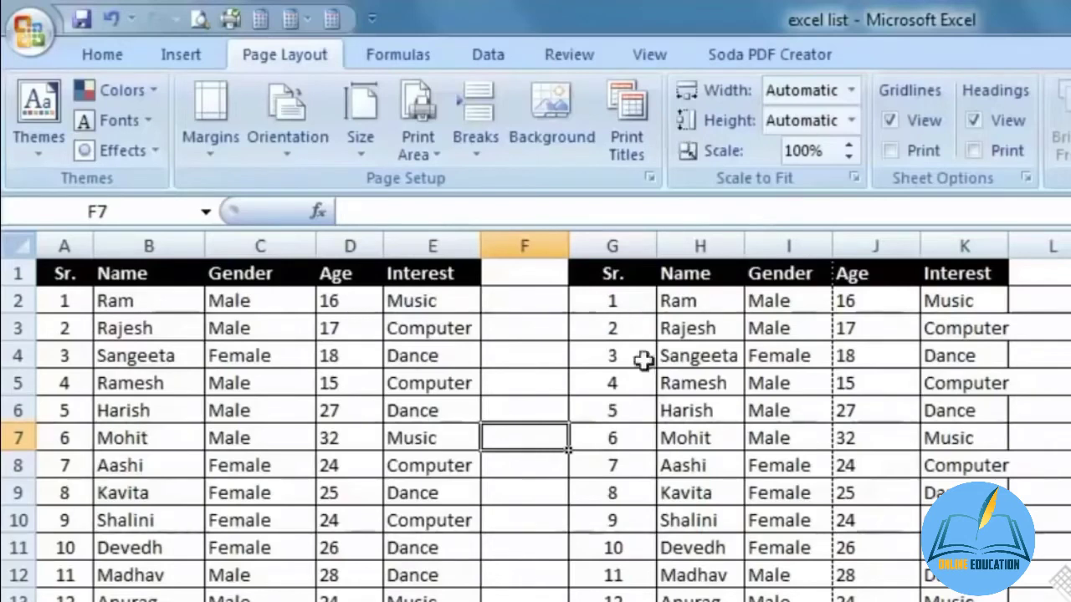
{"action": "left_click_drag", "start_coordinate": [656, 246], "coordinate": [508, 246]}
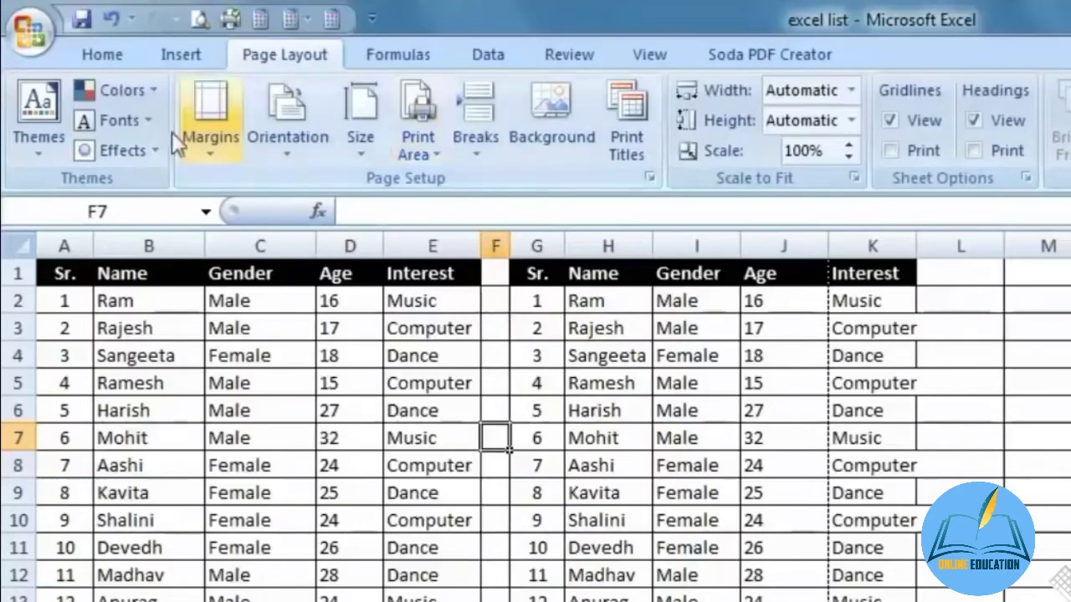
{"action": "left_click", "coordinate": [200, 18]}
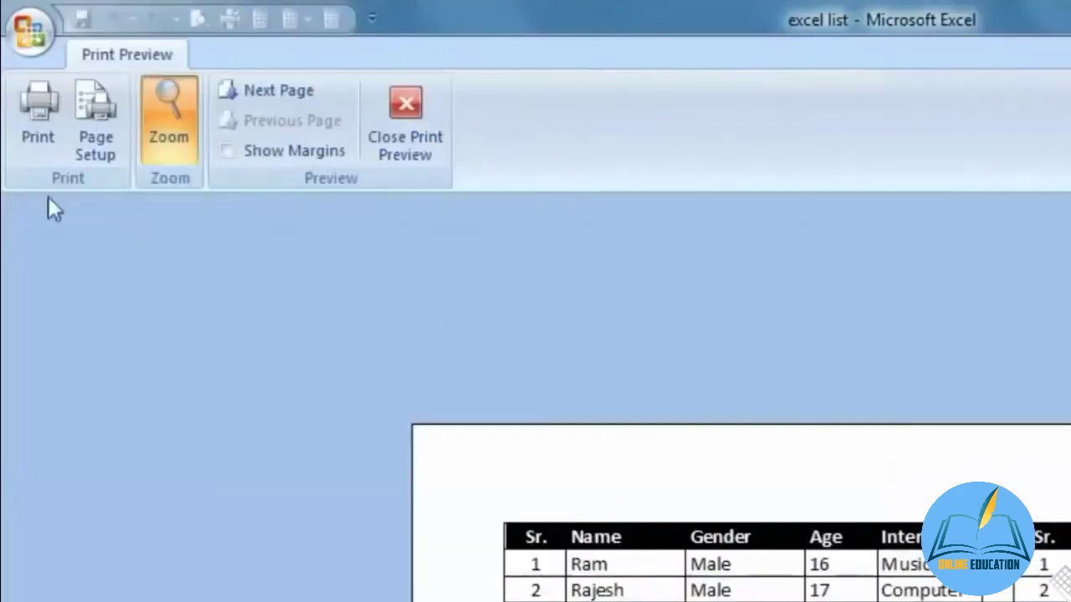
- Scale the printout to fit 1 page wide by 1 tall, and look over the lists in Print Preview
{"action": "left_click", "coordinate": [107, 147]}
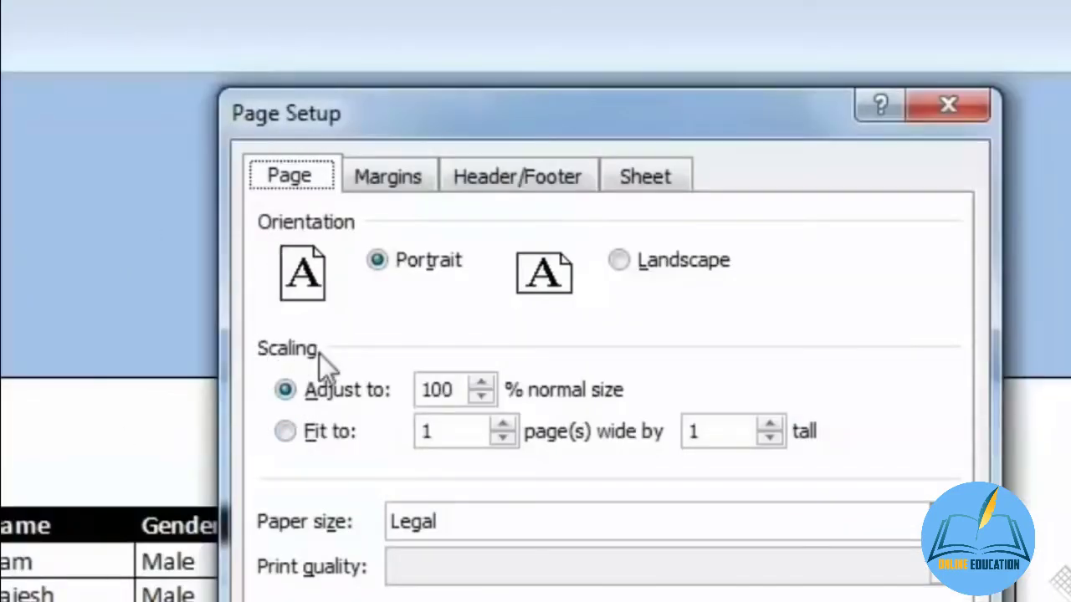
{"action": "left_click", "coordinate": [285, 433]}
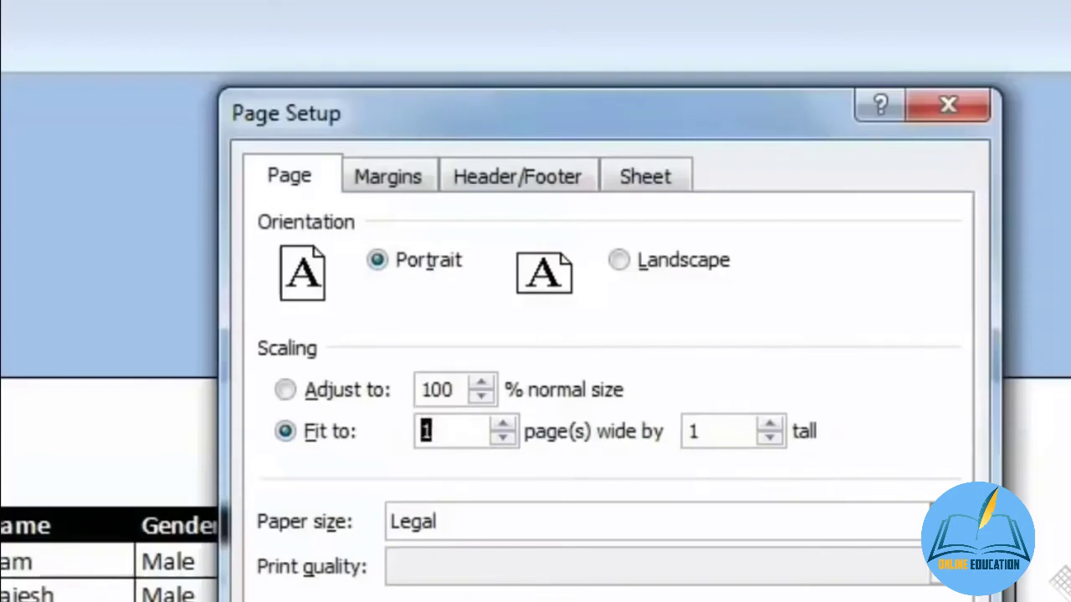
{"action": "key", "text": "Return"}
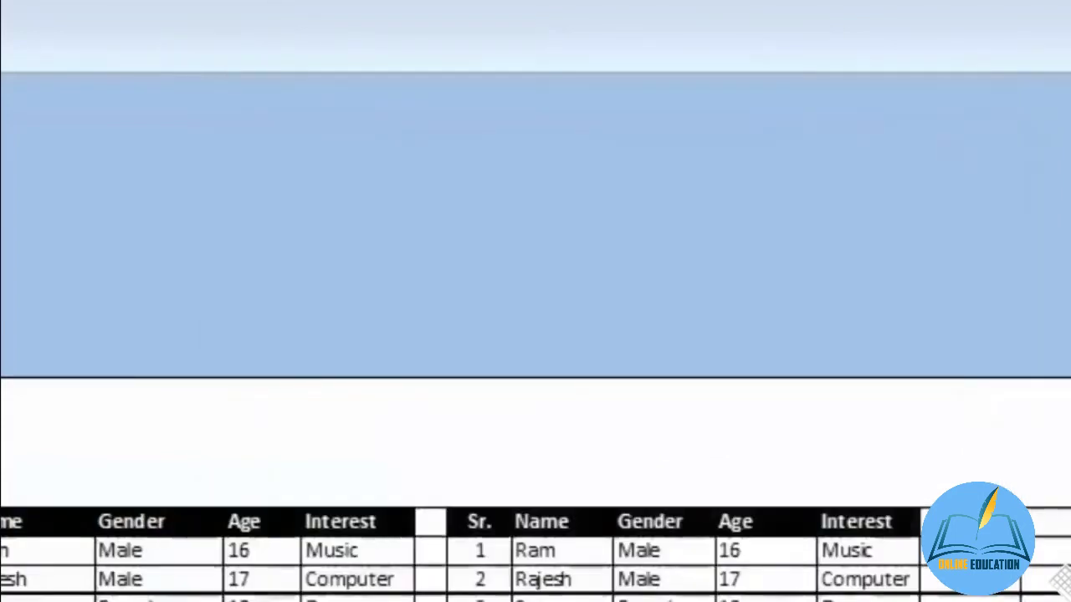
{"action": "scroll", "coordinate": [686, 536], "scroll_direction": "up", "scroll_amount": 3}
{"action": "scroll", "coordinate": [689, 536], "scroll_direction": "down", "scroll_amount": 2}
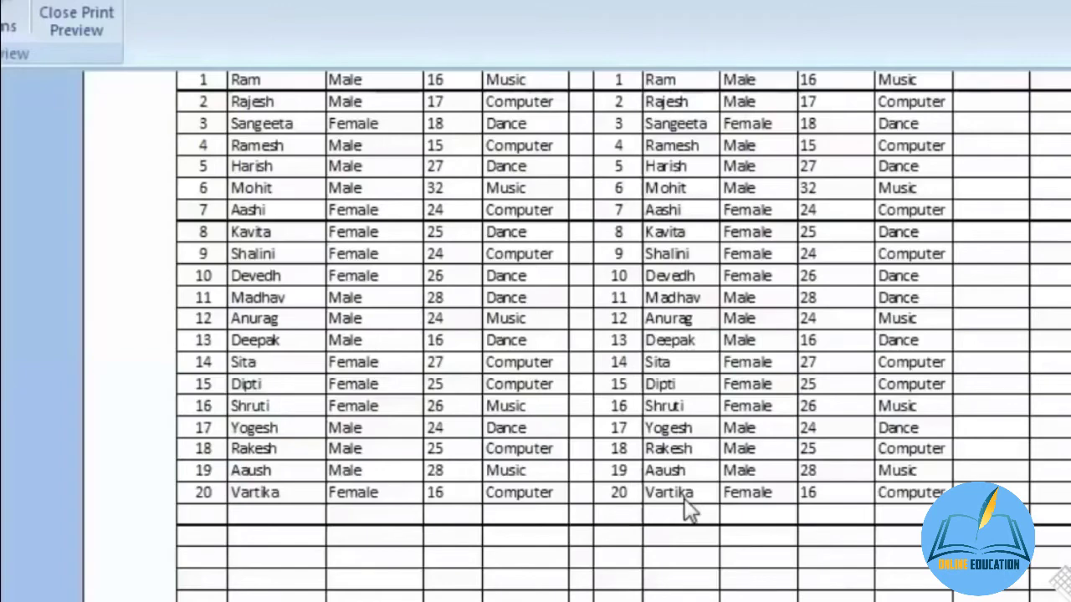
- Review the fit-to-page scaling options in Page Setup from Print Preview, and return to the sheet
{"action": "key", "text": "ctrl+p"}
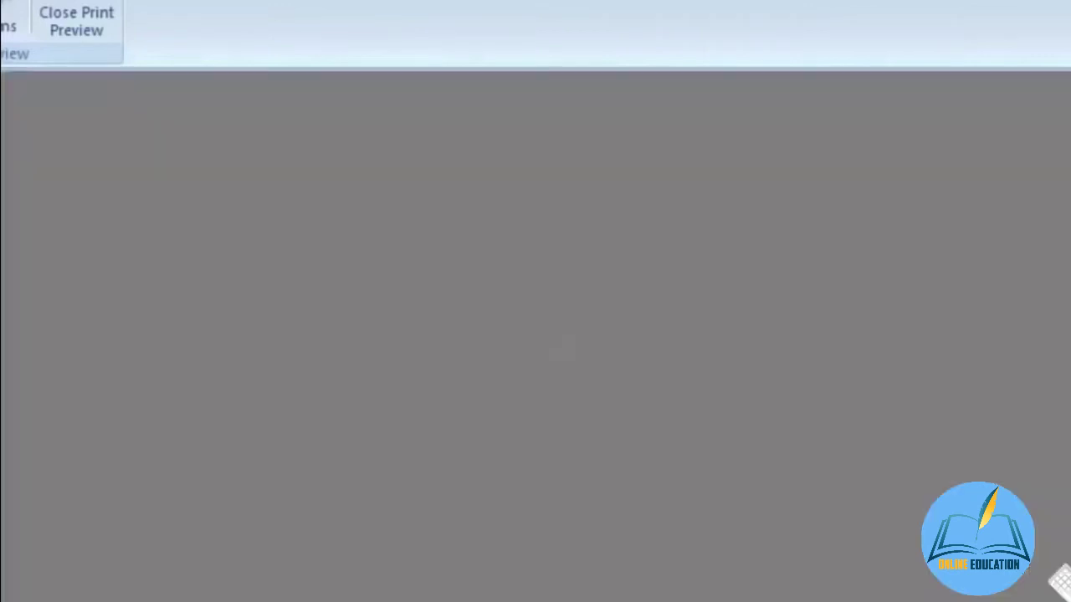
{"action": "left_click", "coordinate": [962, 597]}
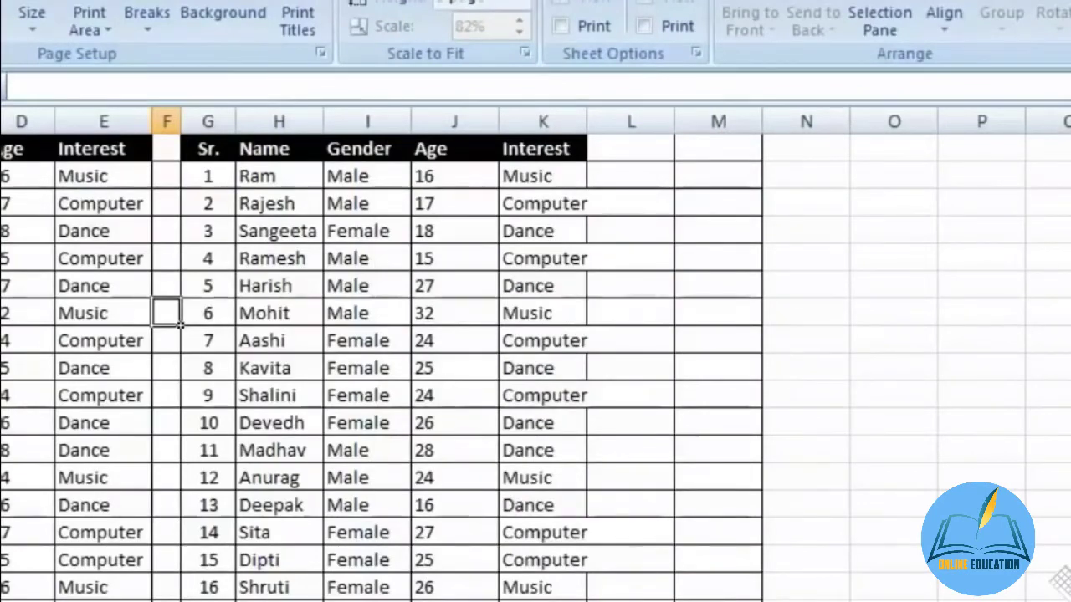
{"action": "key", "text": "ctrl+F2"}
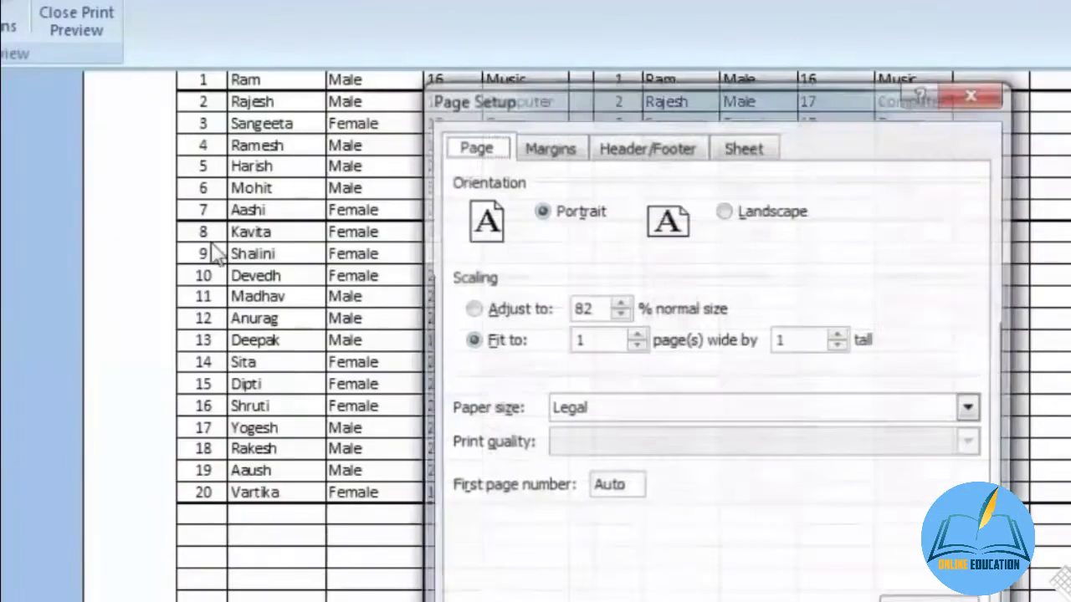
{"action": "left_click", "coordinate": [498, 349]}
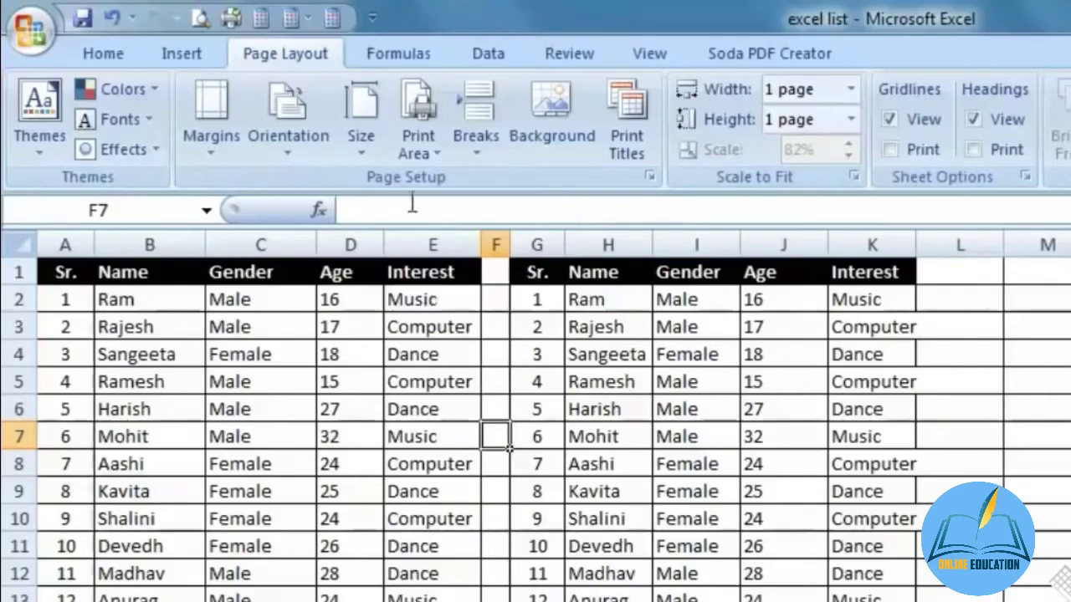
- View the printer, print range and copies settings in the Print dialog, and close it without printing
{"action": "left_click", "coordinate": [29, 29]}
{"action": "left_click", "coordinate": [85, 328]}
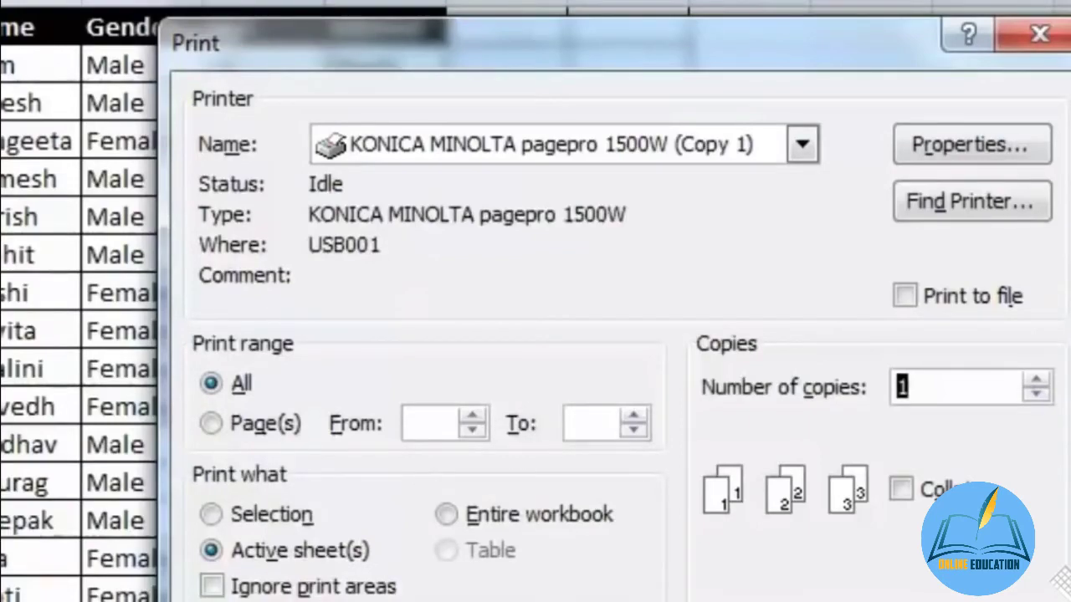
{"action": "key", "text": "Escape"}
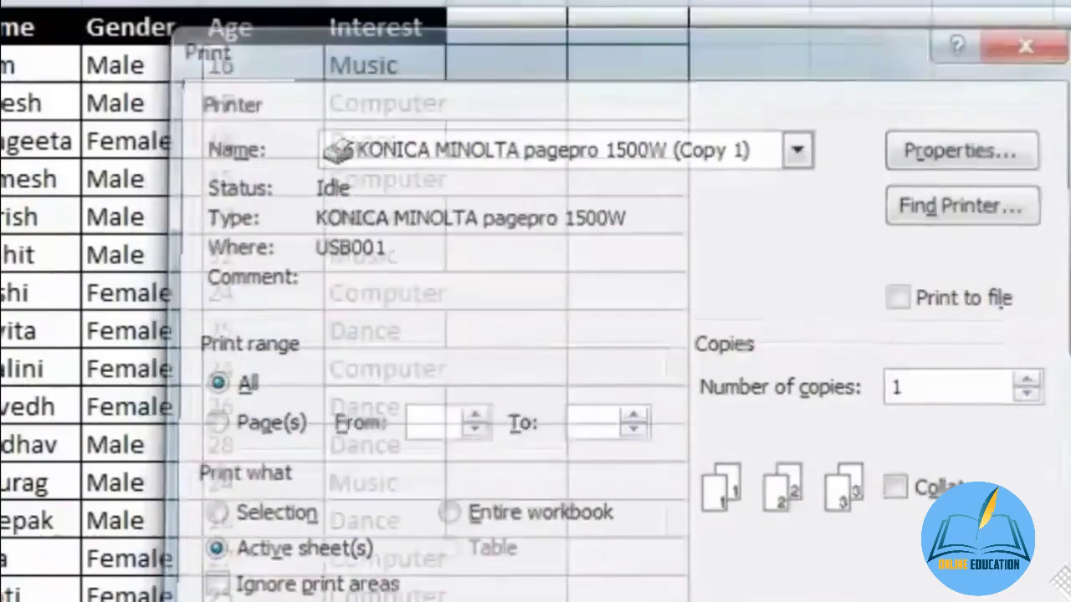
- Show the sheet in Page Layout view and select cell E9 in the first list
{"action": "left_click", "coordinate": [703, 48]}
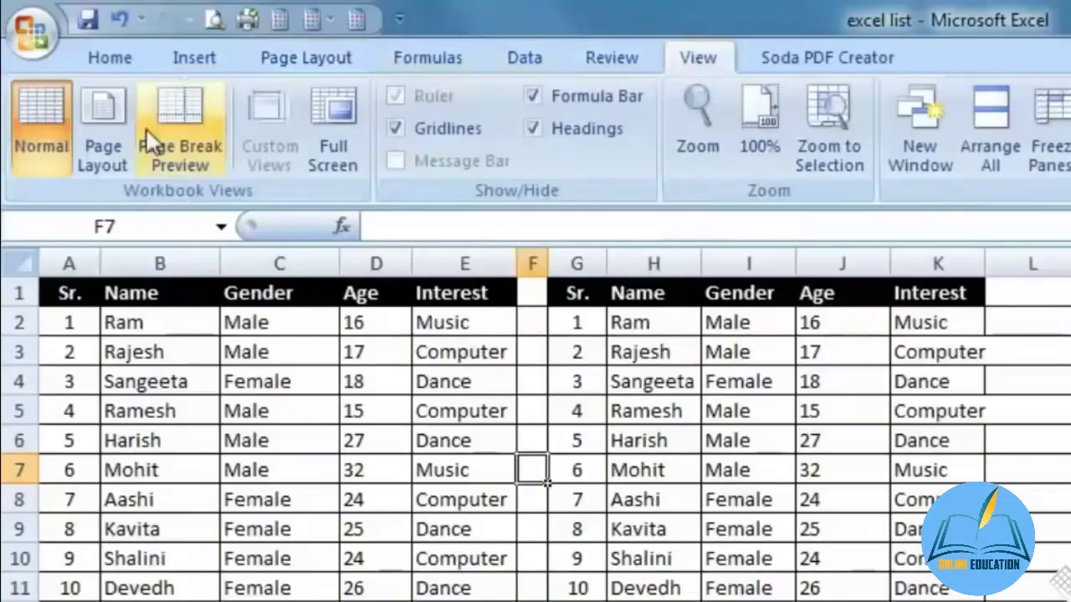
{"action": "left_click", "coordinate": [101, 149]}
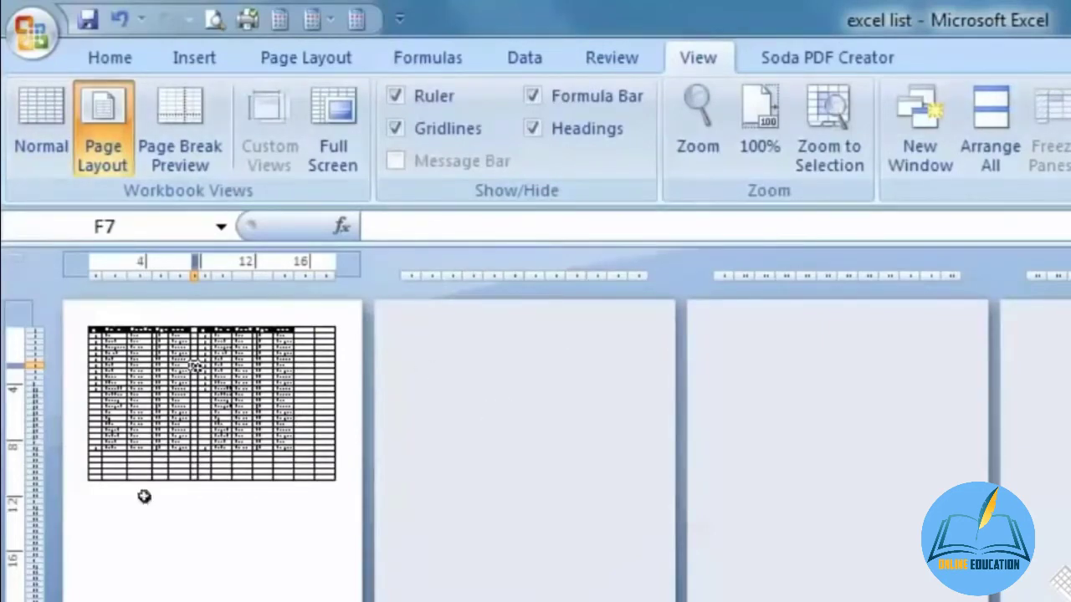
{"action": "left_click", "coordinate": [180, 376]}
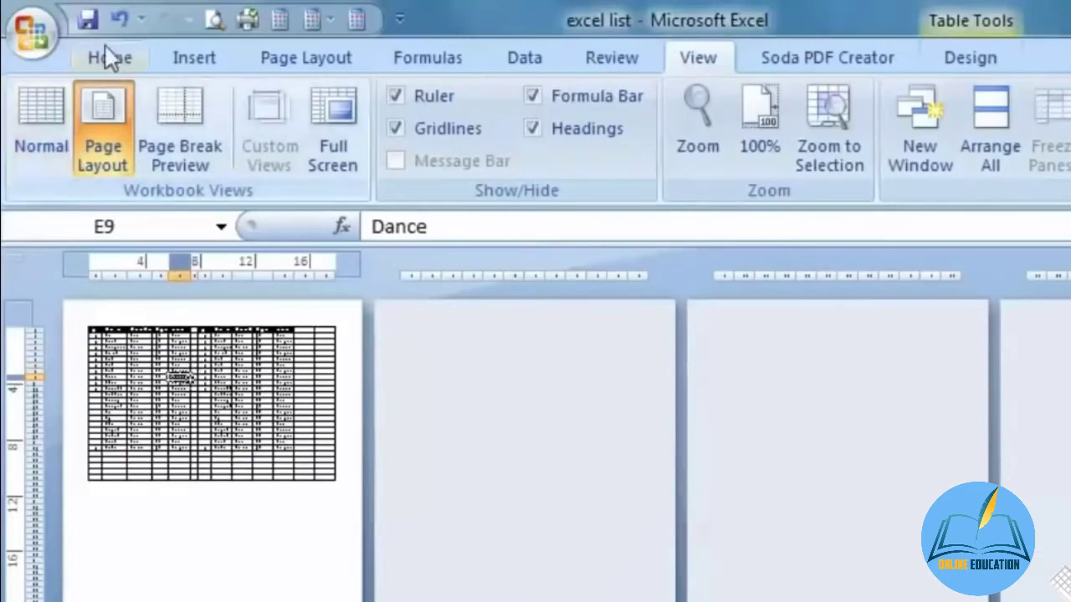
- Switch the print scaling from fit-to-page to adjusting at 100% of normal size, and return from Print Preview to the sheet
{"action": "left_click", "coordinate": [32, 32]}
{"action": "mouse_move", "coordinate": [104, 371]}
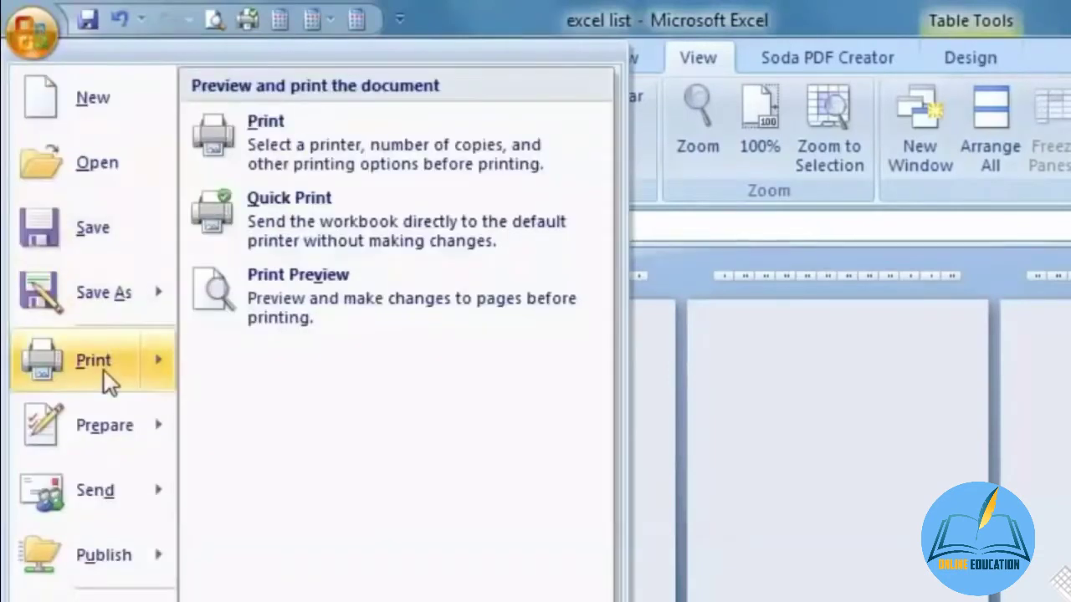
{"action": "left_click", "coordinate": [213, 19]}
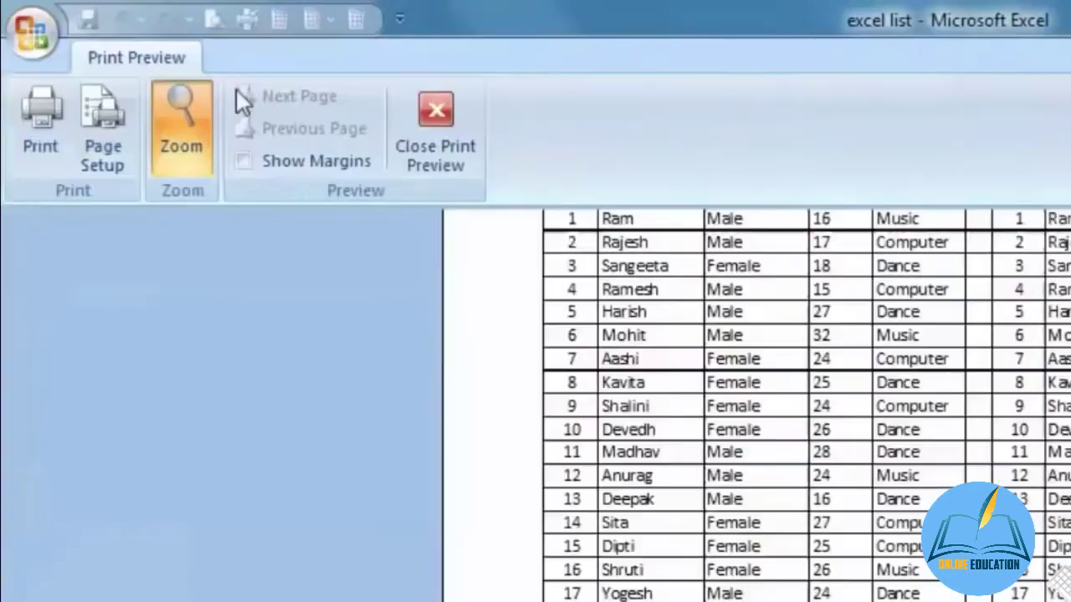
{"action": "left_click", "coordinate": [102, 125]}
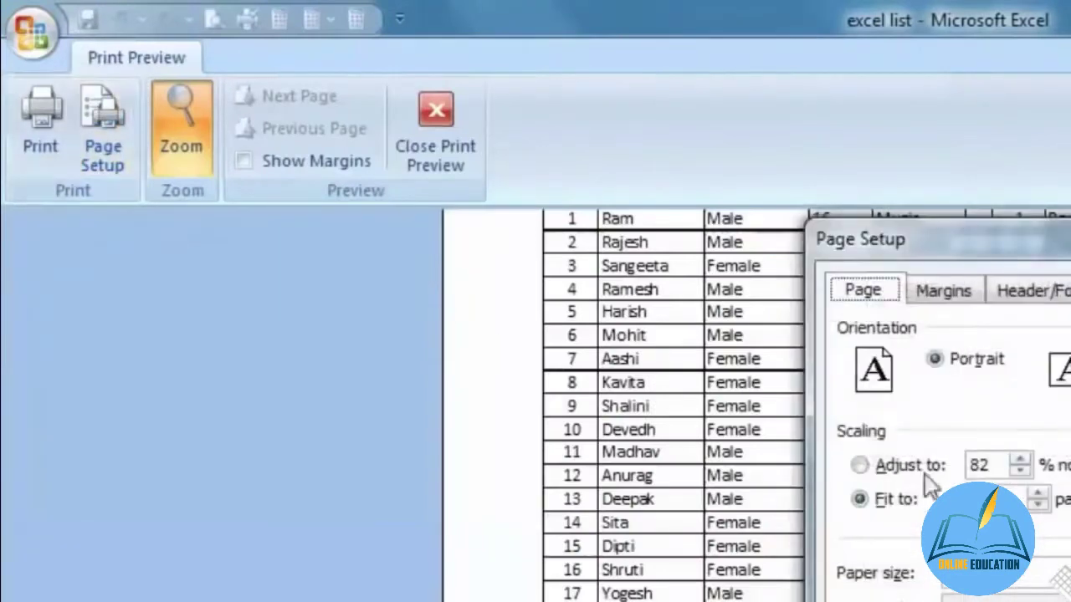
{"action": "left_click", "coordinate": [925, 470]}
{"action": "left_click", "coordinate": [1020, 460]}
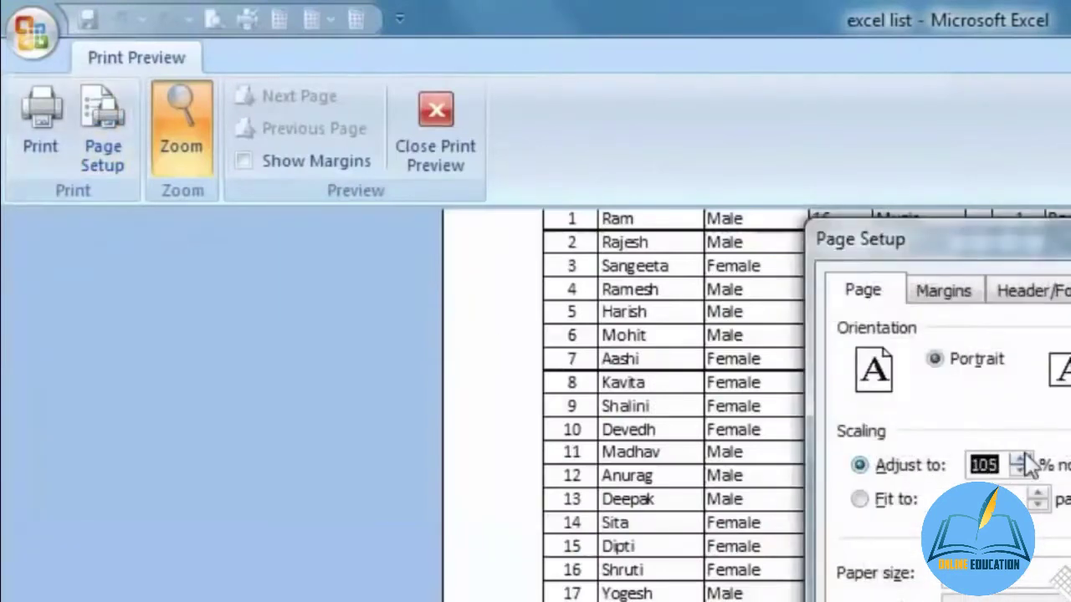
{"action": "left_click", "coordinate": [1021, 471]}
{"action": "key", "text": "Return"}
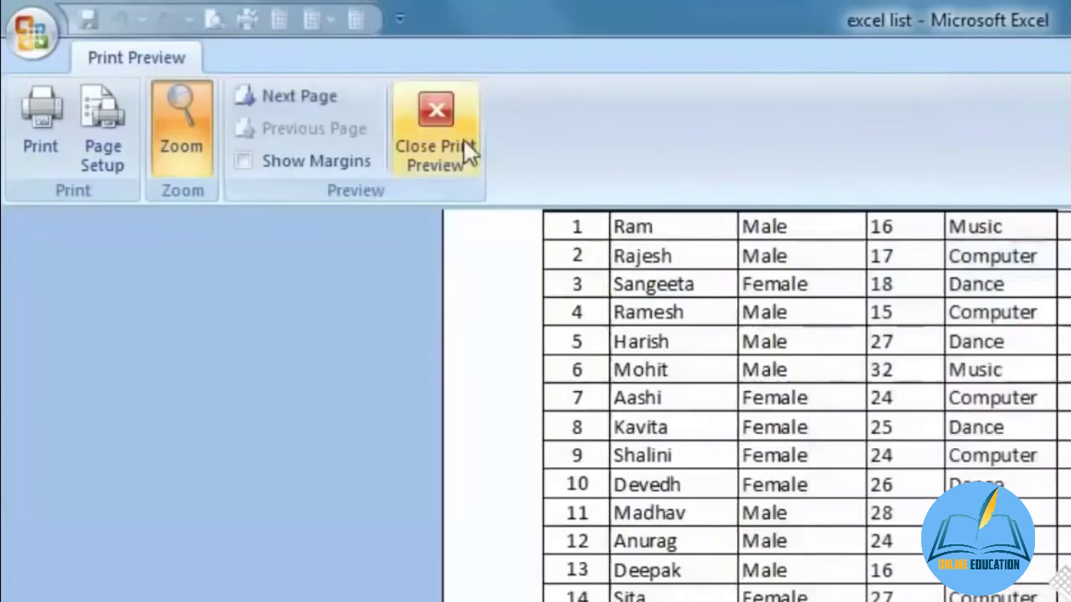
{"action": "left_click", "coordinate": [464, 140]}
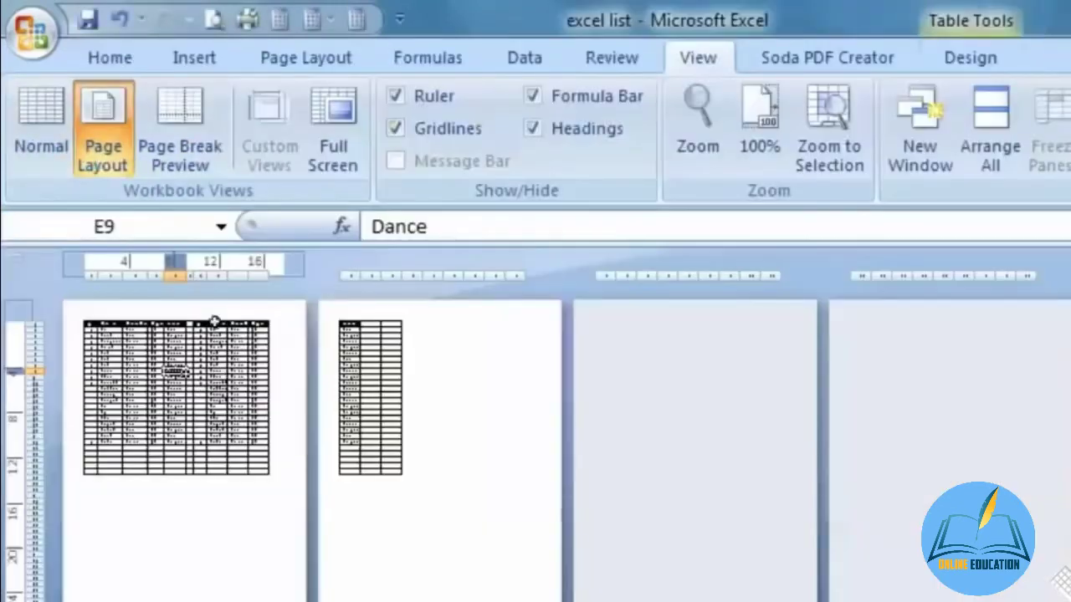
- Examine how the two tables are distributed across the pages in Page Layout view
{"action": "left_click", "coordinate": [475, 408]}
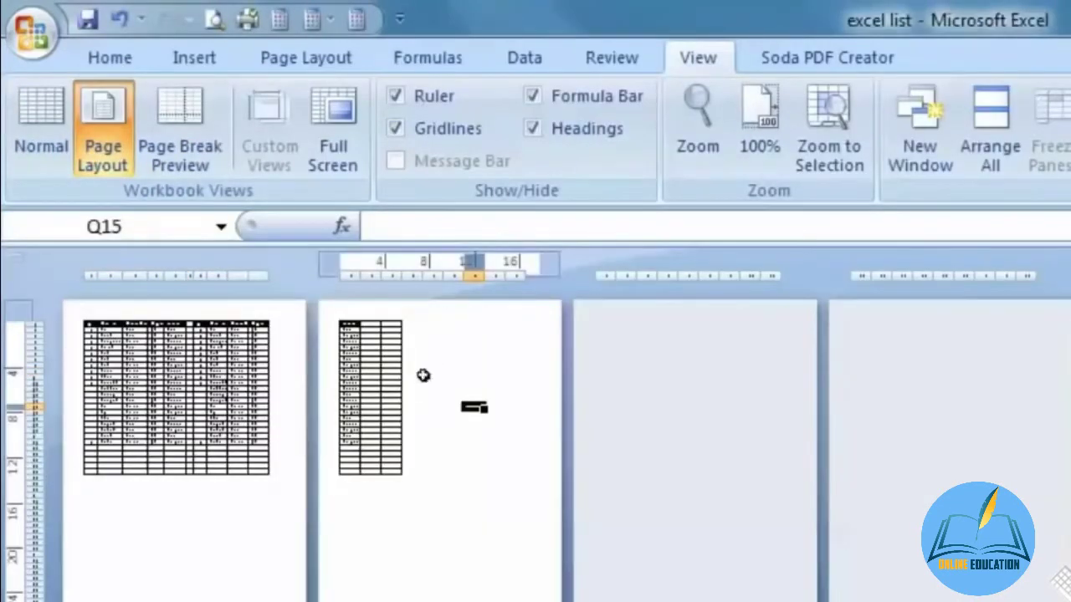
{"action": "left_click", "coordinate": [155, 538]}
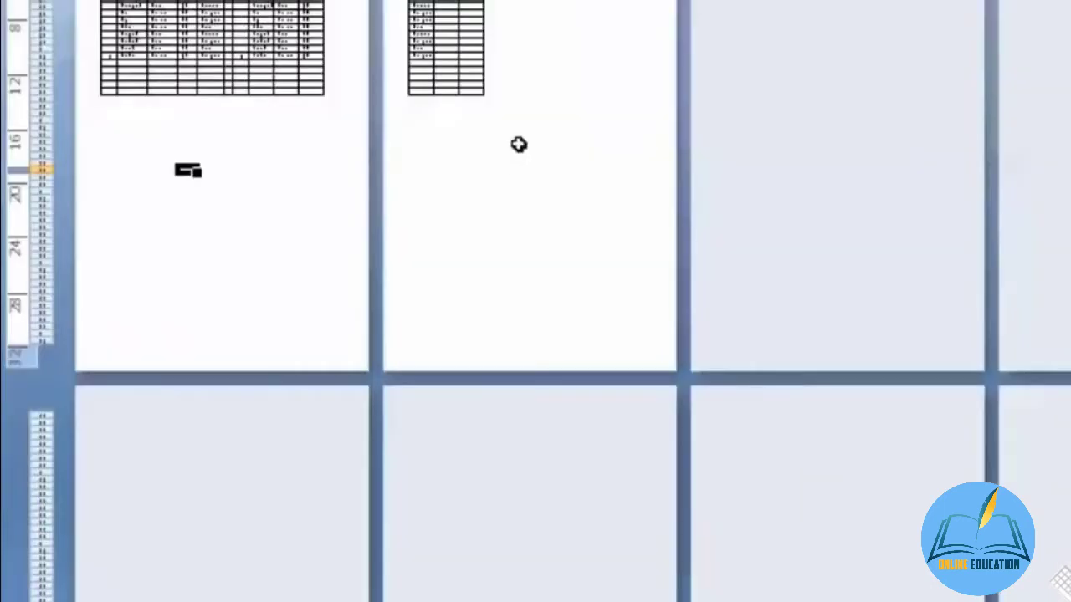
{"action": "left_click", "coordinate": [428, 514]}
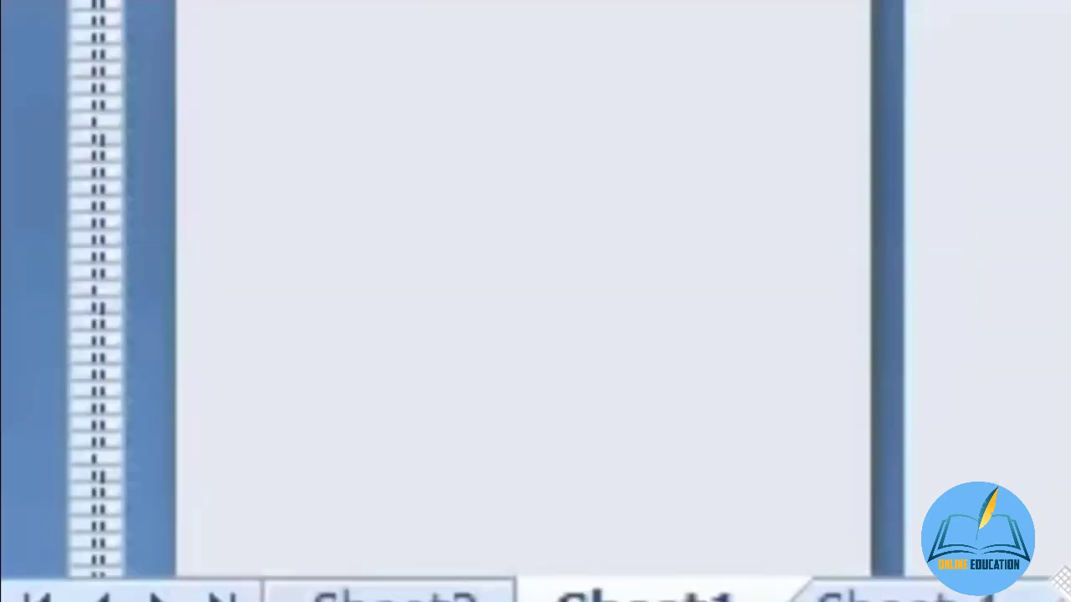
{"action": "left_click", "coordinate": [546, 379]}
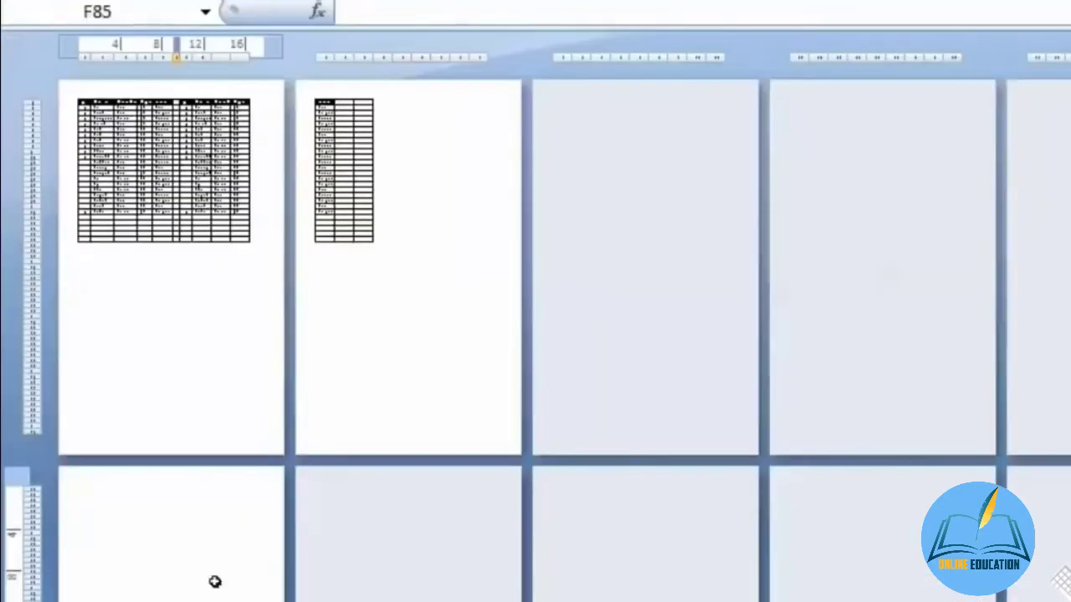
{"action": "left_click", "coordinate": [216, 581]}
{"action": "left_click", "coordinate": [198, 562]}
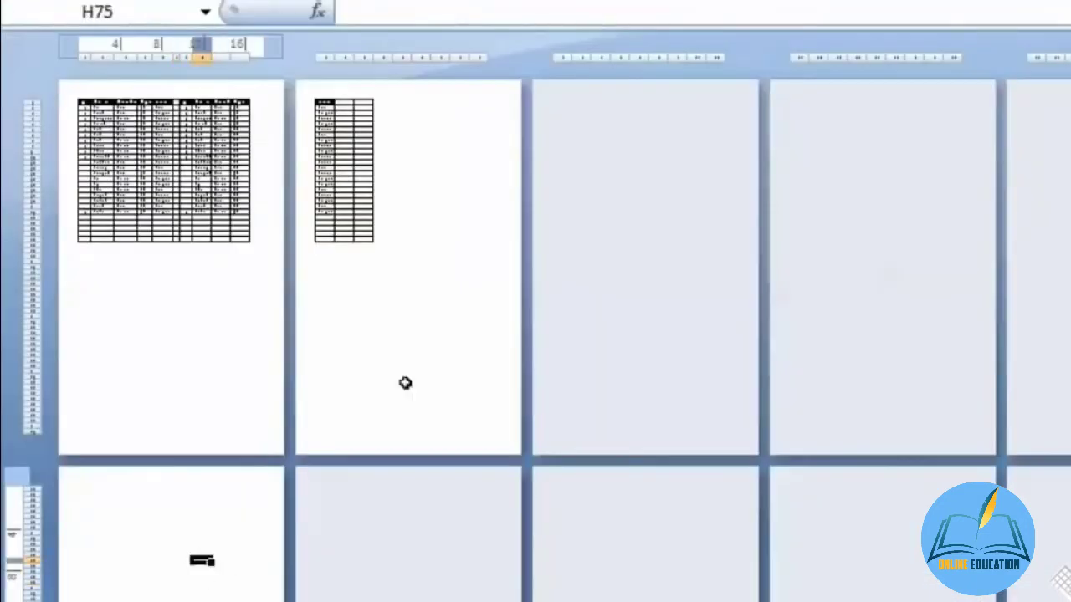
{"action": "left_click", "coordinate": [429, 313]}
{"action": "left_click", "coordinate": [216, 303]}
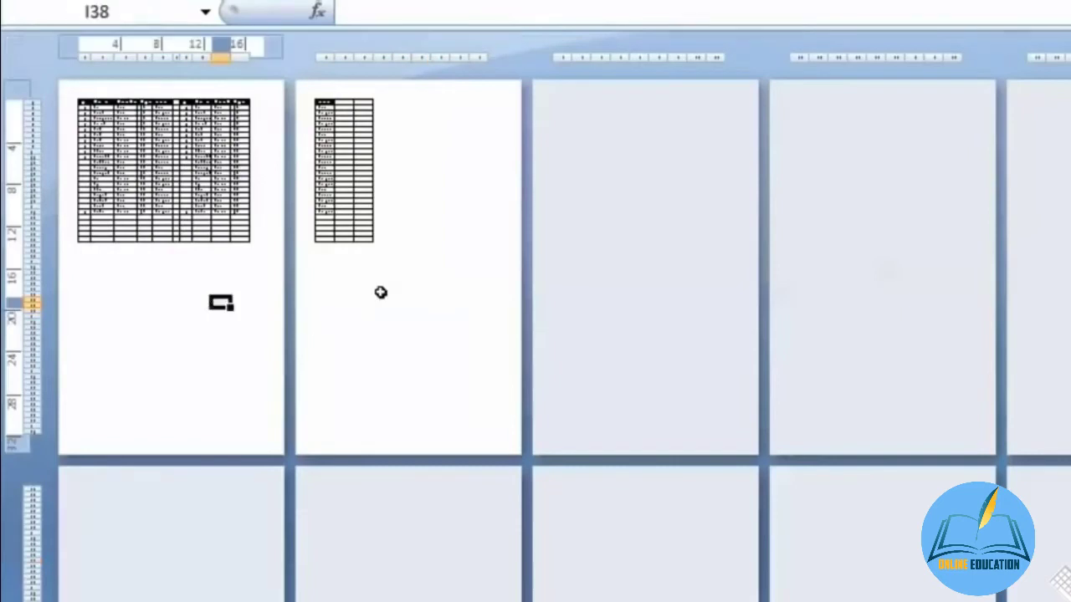
{"action": "left_click", "coordinate": [420, 288]}
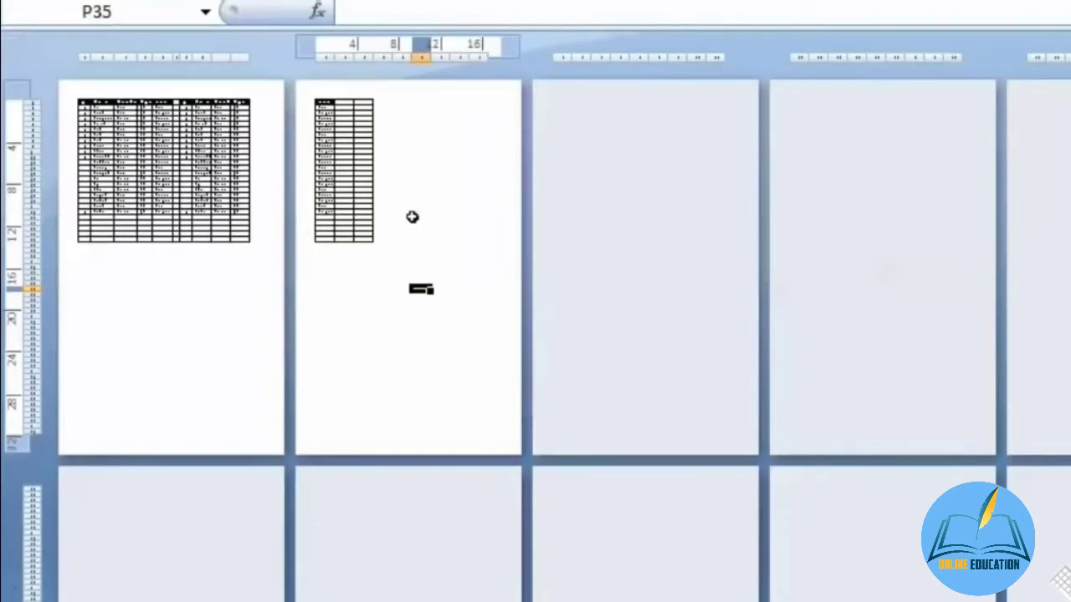
{"action": "scroll", "coordinate": [420, 289], "scroll_direction": "up", "scroll_amount": 5}
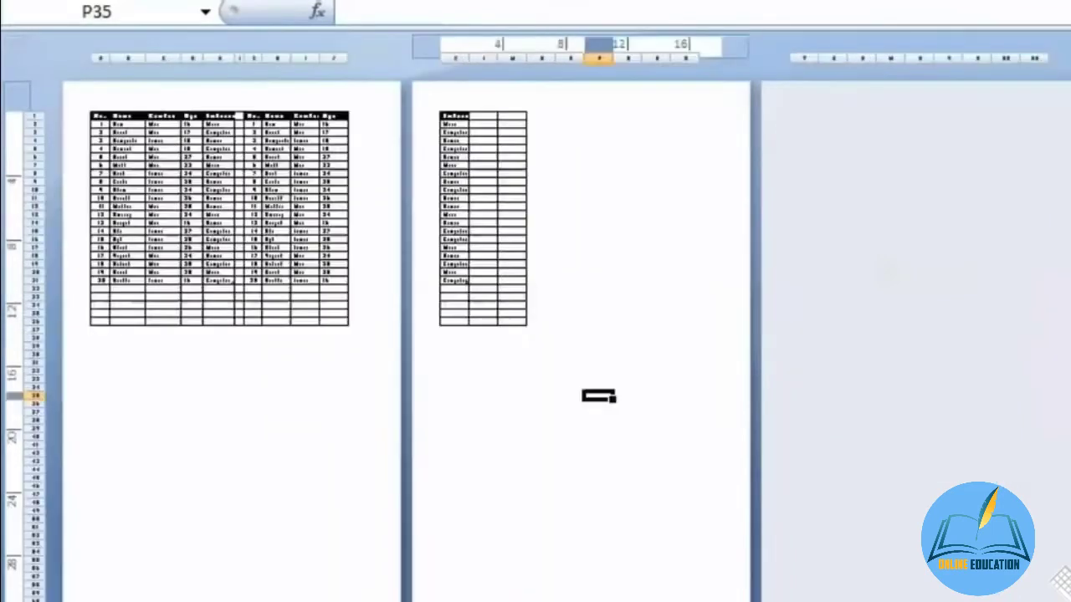
{"action": "scroll", "coordinate": [535, 335], "scroll_direction": "up", "scroll_amount": 2}
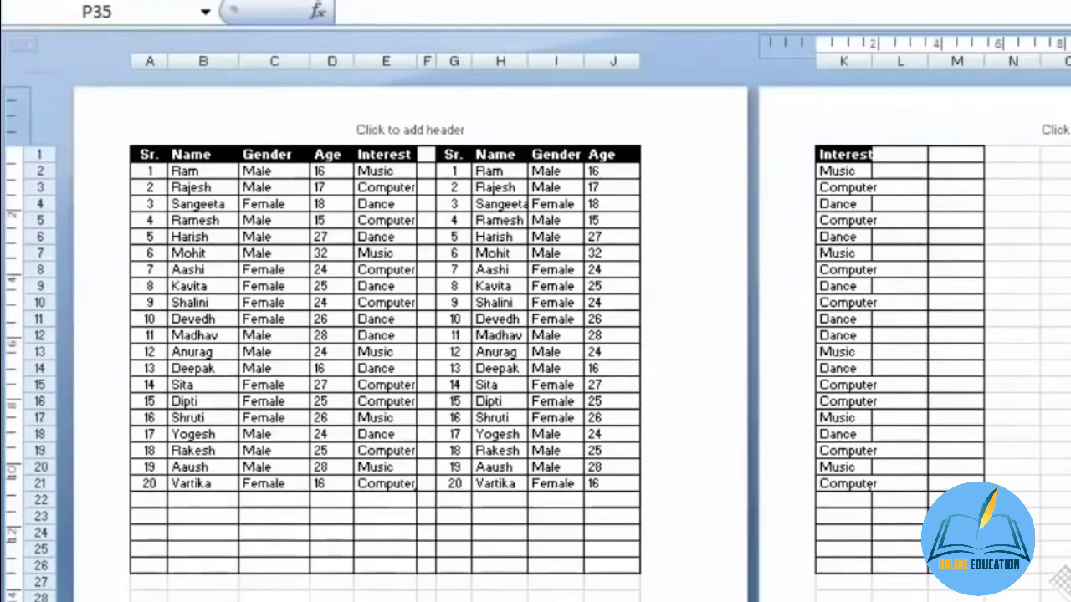
- Try a print range from page 2 to page 2, restore the range to All, and leave the print settings without printing
{"action": "key", "text": "ctrl+p"}
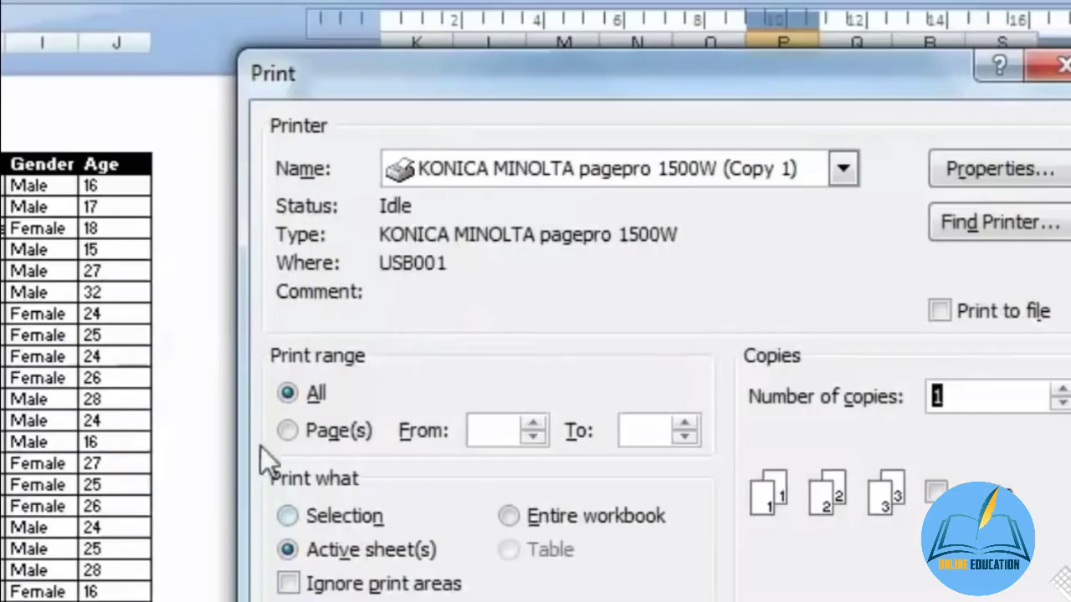
{"action": "left_click", "coordinate": [287, 430]}
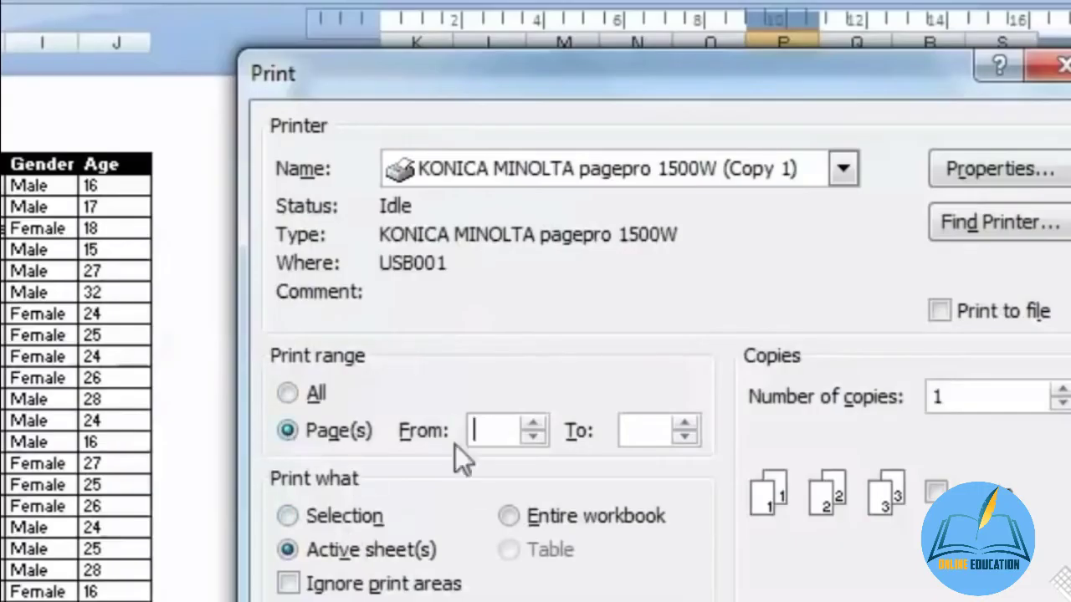
{"action": "left_click", "coordinate": [532, 424]}
{"action": "left_click", "coordinate": [532, 424]}
{"action": "left_click", "coordinate": [685, 424]}
{"action": "left_click", "coordinate": [685, 425]}
{"action": "left_click", "coordinate": [285, 394]}
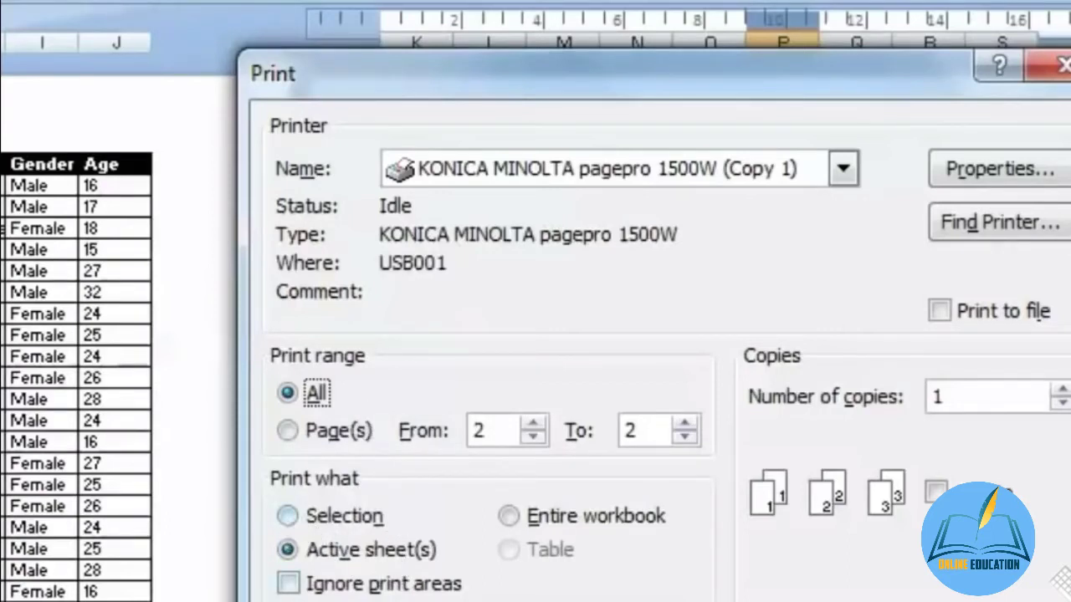
{"action": "key", "text": "Escape"}
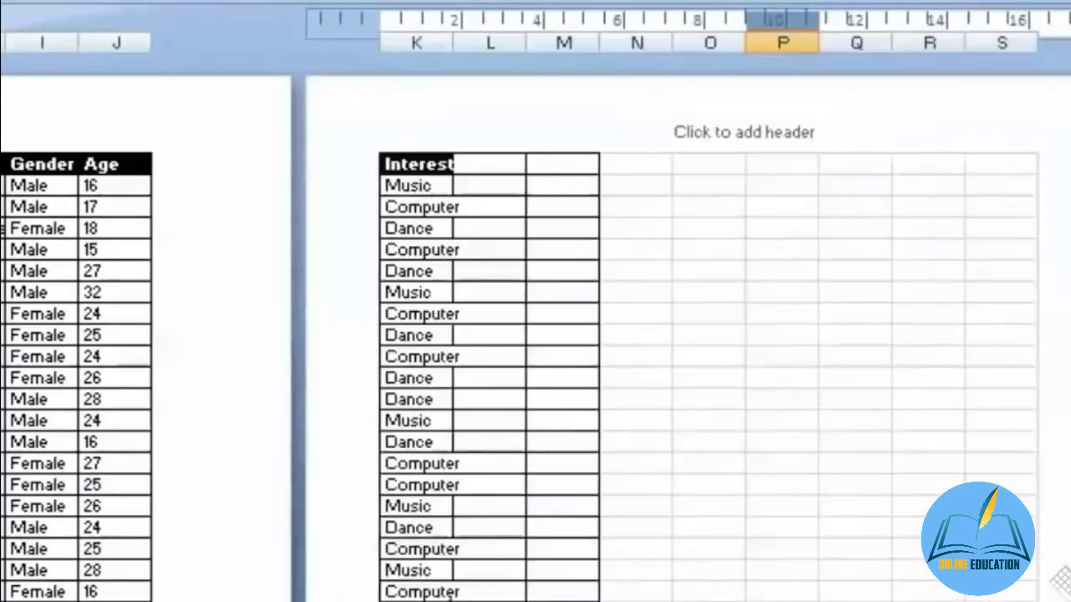
- Switch the worksheet to Normal view
{"action": "key", "text": "alt+w"}
{"action": "key", "text": "l"}
{"action": "scroll", "coordinate": [28, 375], "scroll_direction": "up", "scroll_amount": 4}
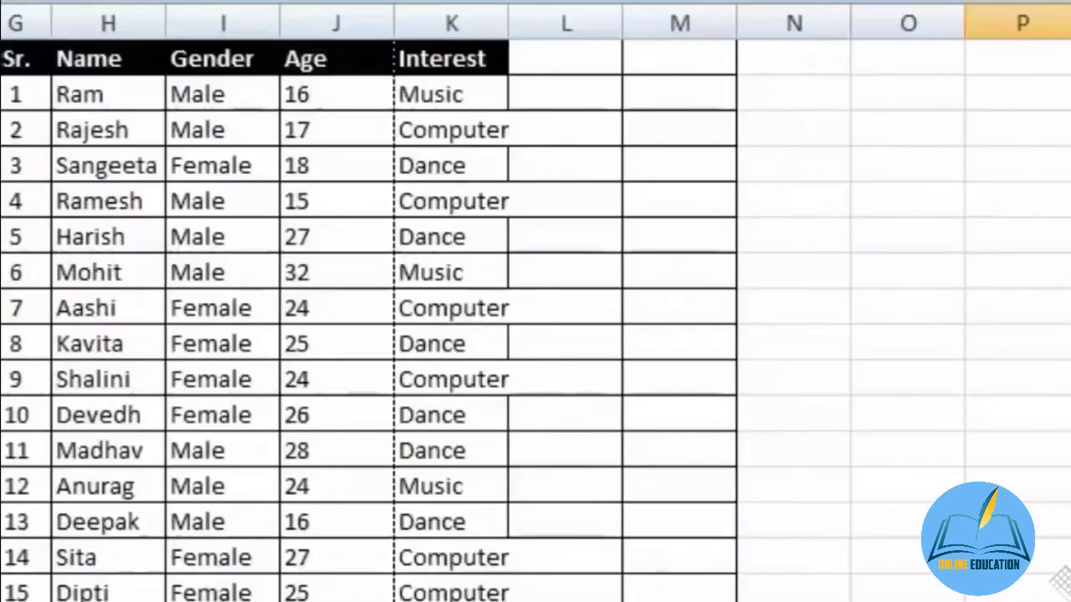
- Preview a printout of only the selected range A2:E8, and close the preview
{"action": "left_click_drag", "start_coordinate": [275, 273], "coordinate": [360, 385]}
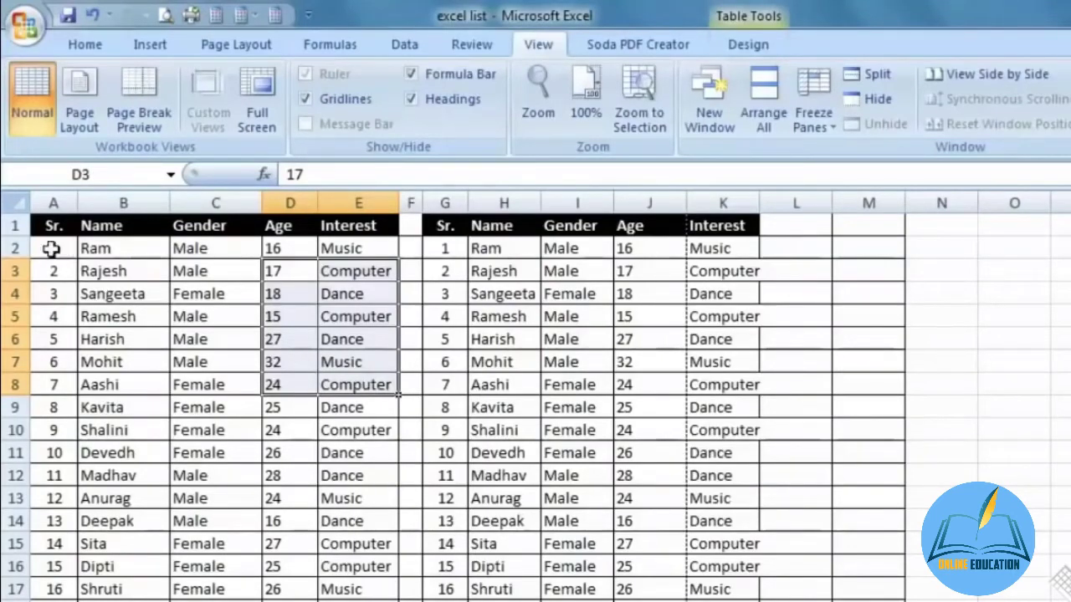
{"action": "left_click_drag", "start_coordinate": [53, 246], "coordinate": [348, 384]}
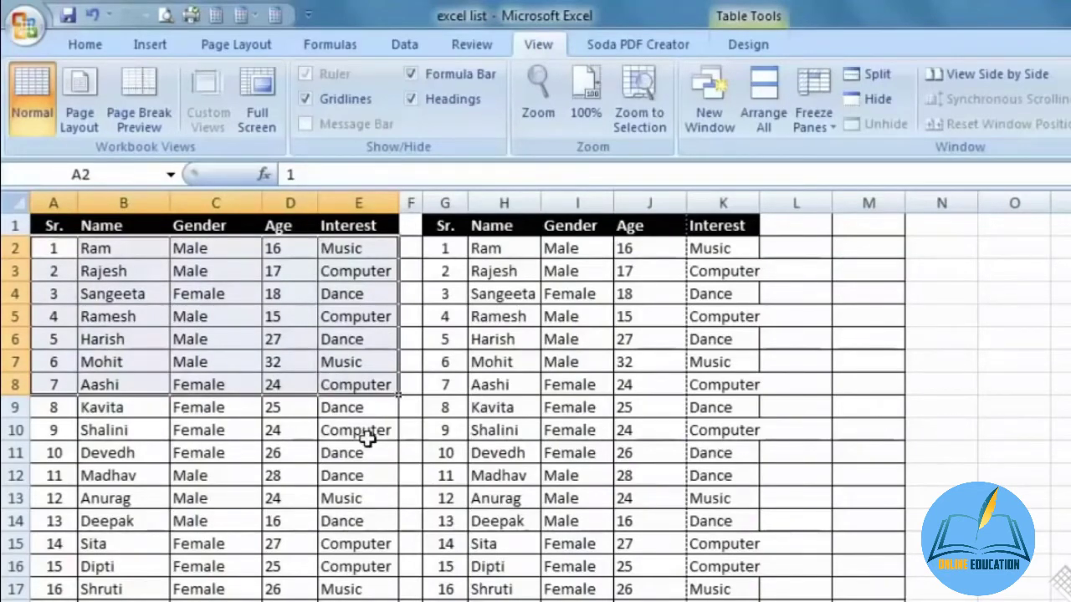
{"action": "key", "text": "ctrl+p"}
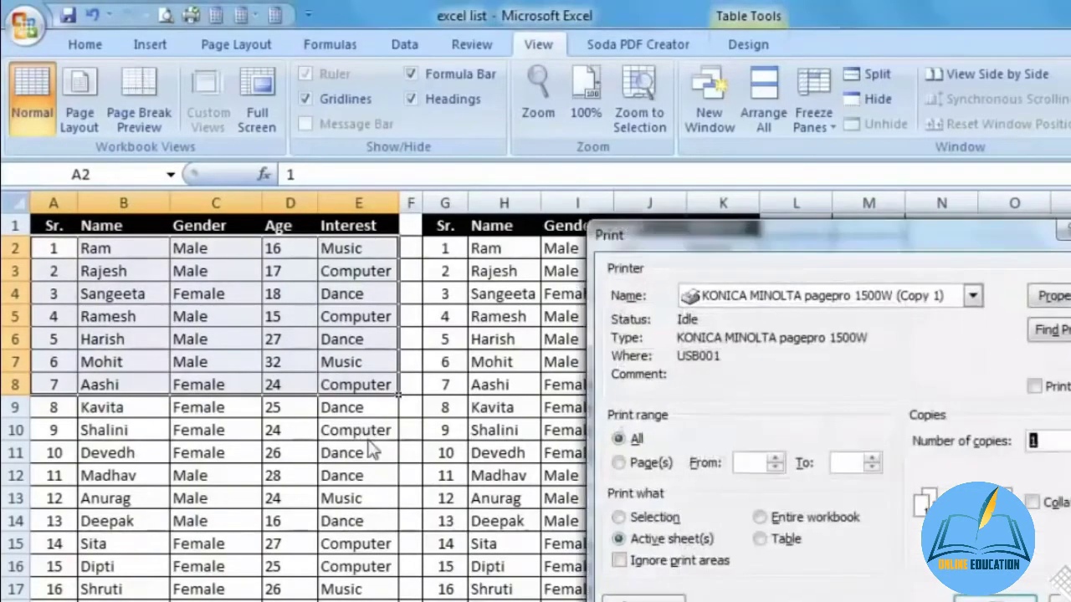
{"action": "left_click", "coordinate": [665, 519]}
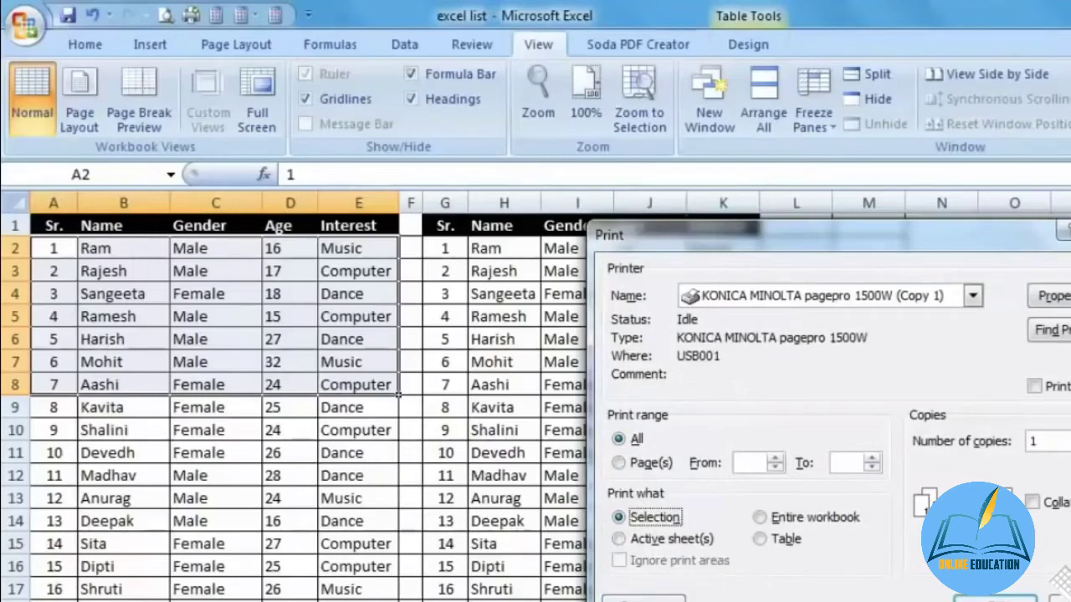
{"action": "left_click", "coordinate": [643, 597]}
{"action": "scroll", "coordinate": [629, 478], "scroll_direction": "up", "scroll_amount": 3}
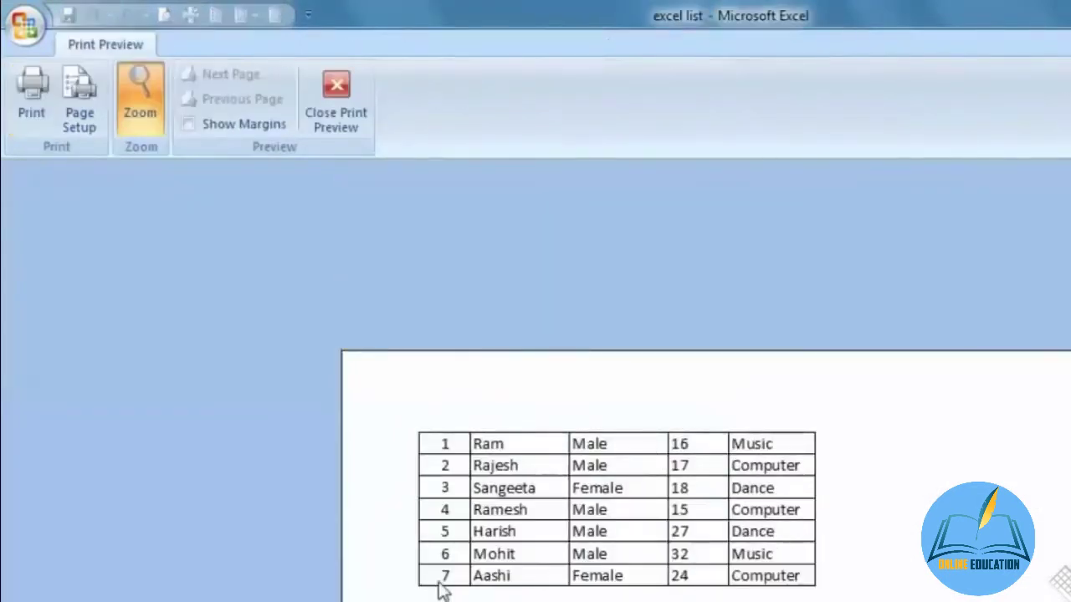
{"action": "left_click", "coordinate": [335, 105]}
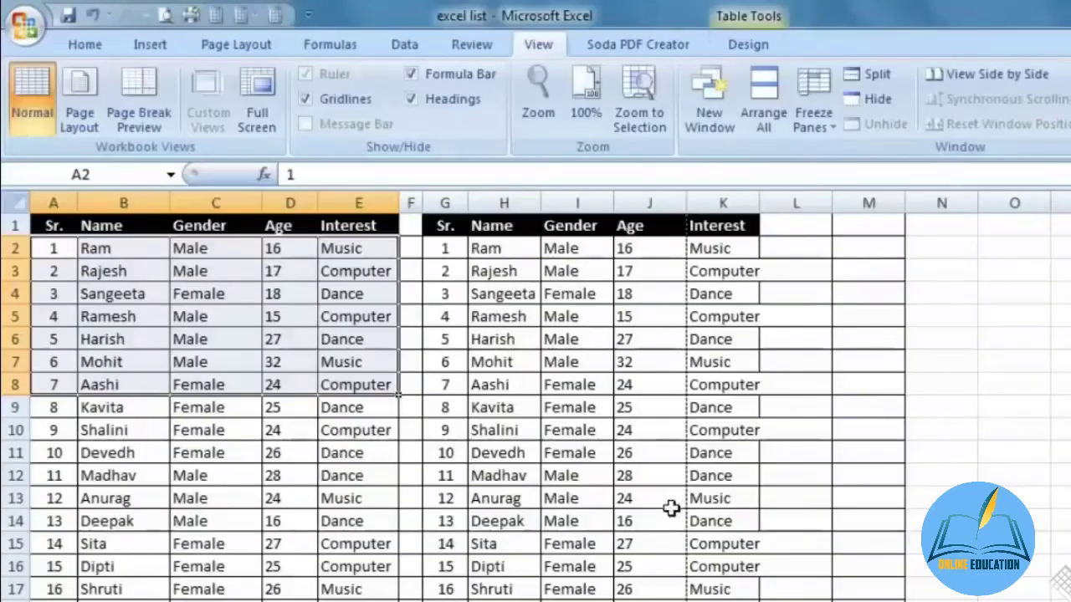
- Open a print preview of the entire workbook instead of the selection
{"action": "key", "text": "ctrl+p"}
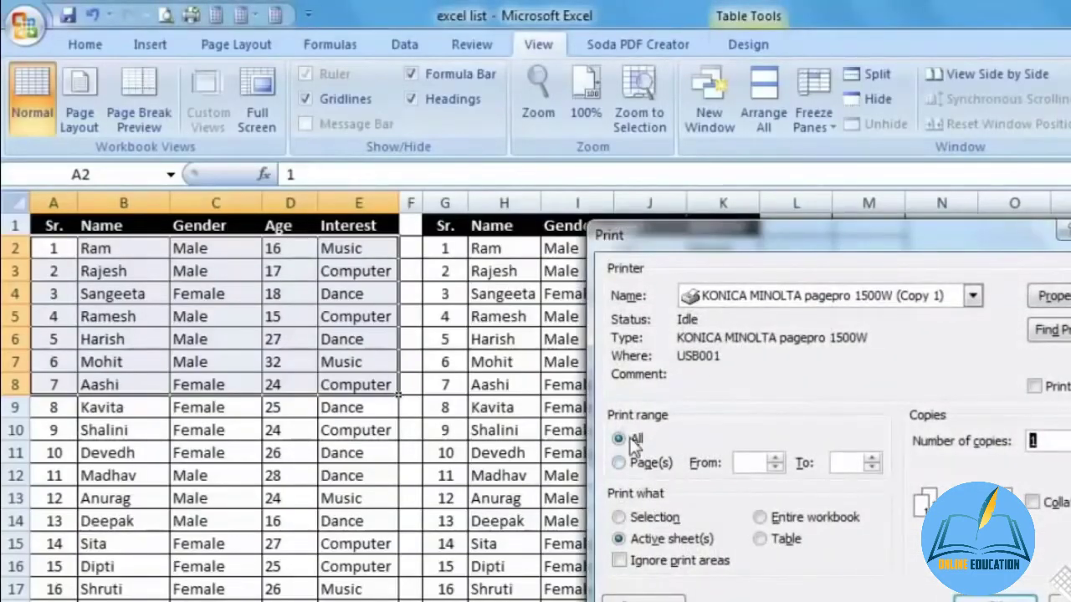
{"action": "left_click", "coordinate": [633, 519]}
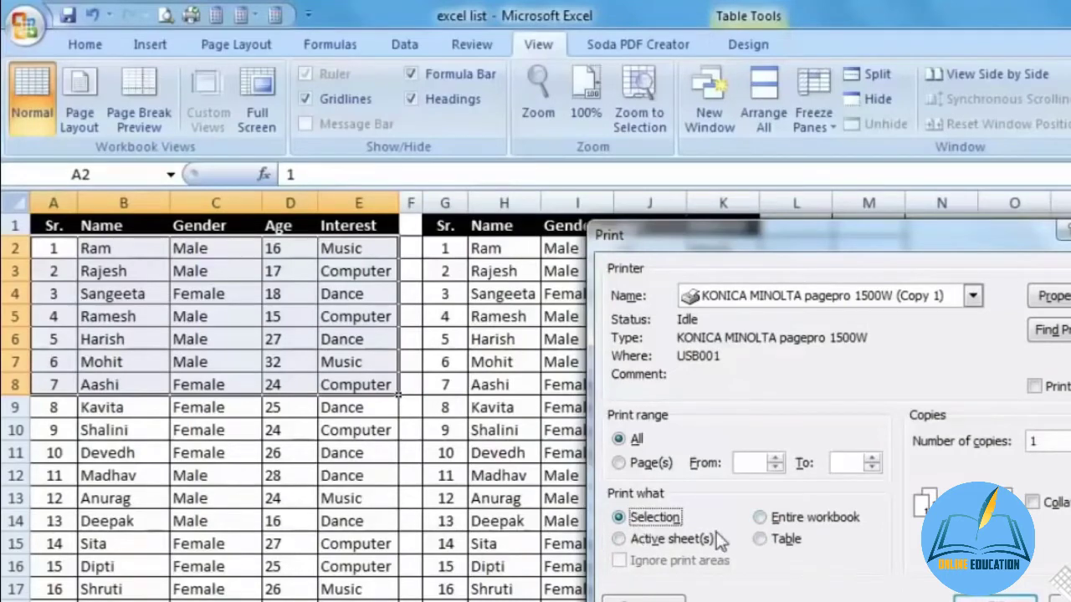
{"action": "left_click", "coordinate": [760, 517]}
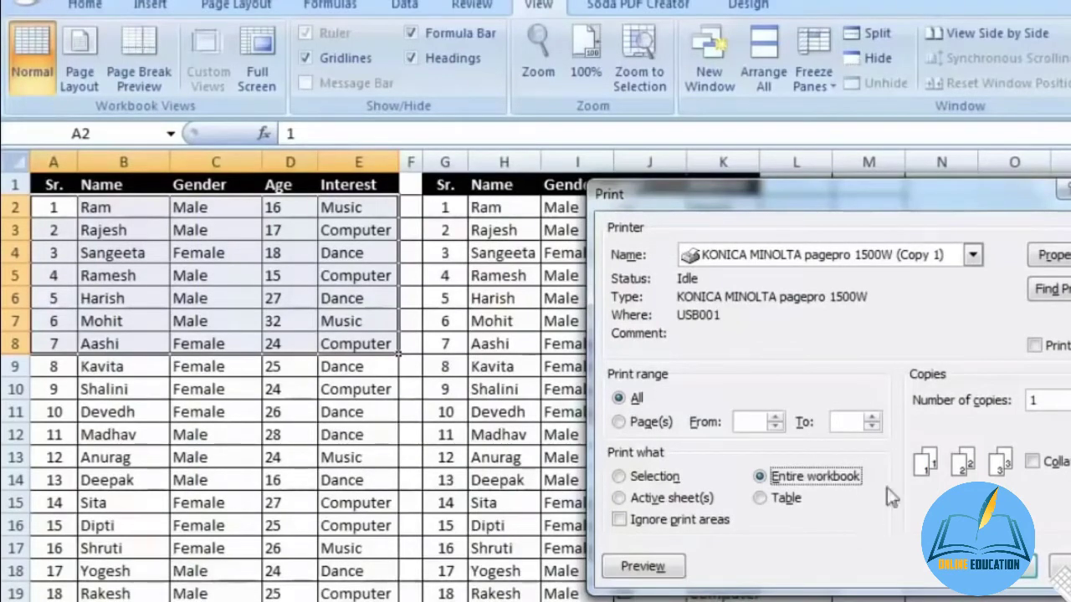
{"action": "left_click", "coordinate": [656, 567]}
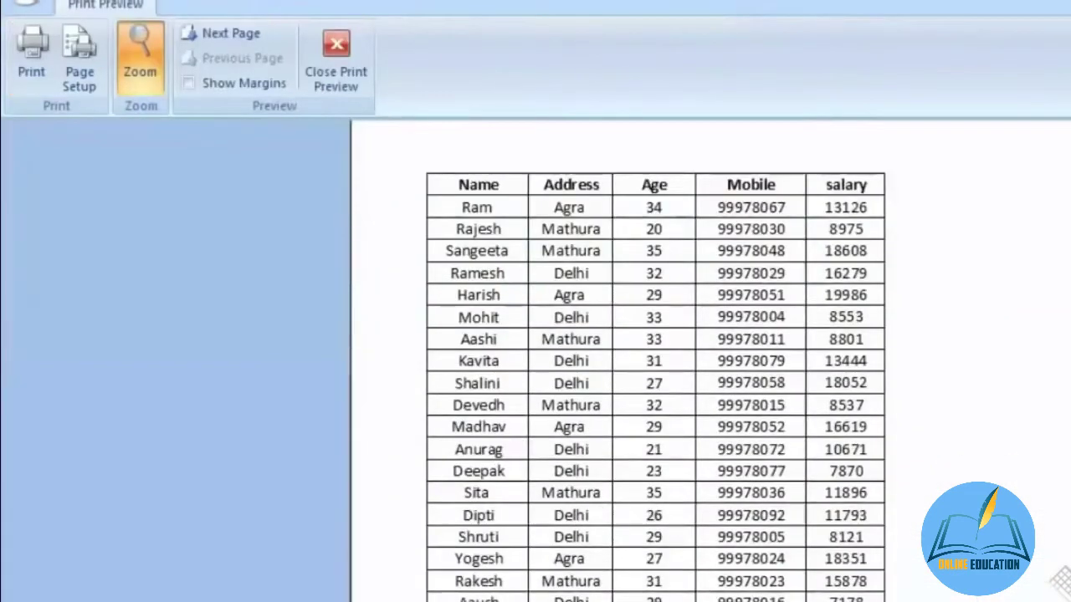
- Examine the pages of the workbook's print preview at full-page and enlarged size, and close the preview
{"action": "left_click", "coordinate": [455, 513]}
{"action": "scroll", "coordinate": [539, 454], "scroll_direction": "down", "scroll_amount": 3}
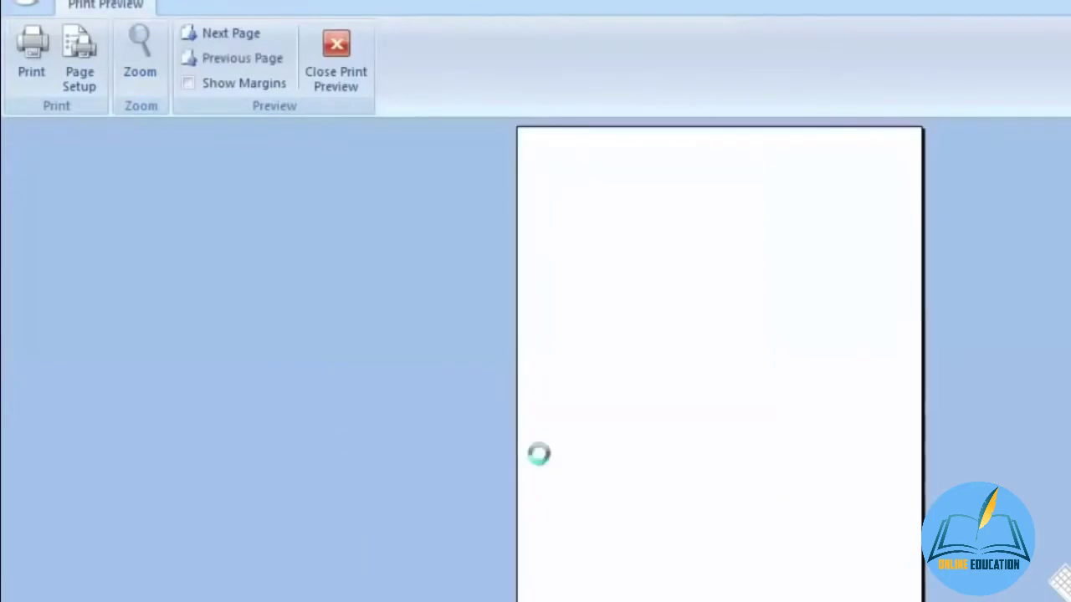
{"action": "scroll", "coordinate": [558, 438], "scroll_direction": "up", "scroll_amount": 3}
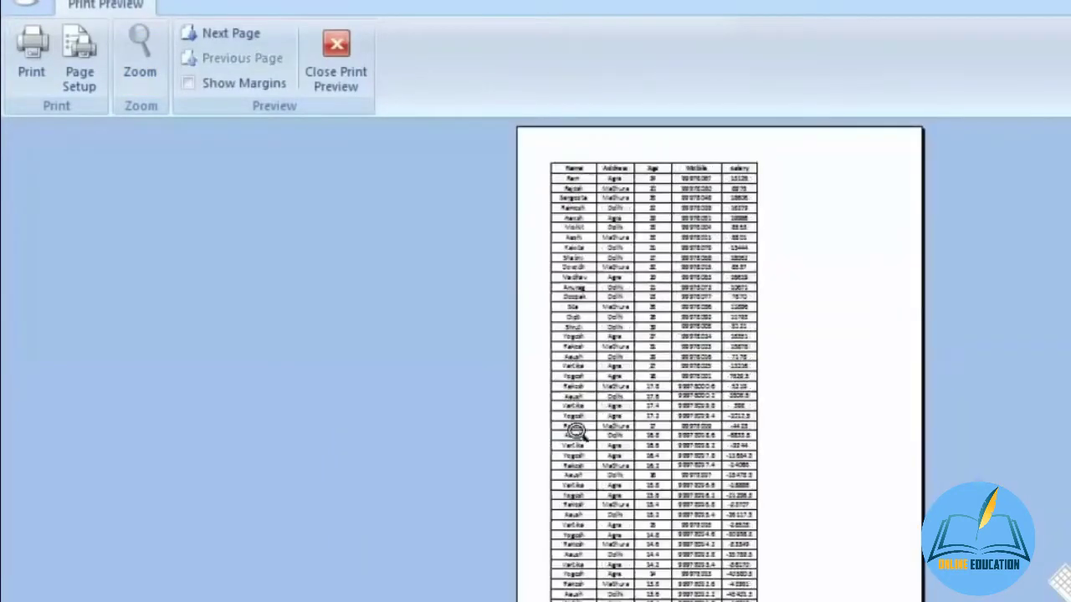
{"action": "left_click", "coordinate": [600, 232]}
{"action": "scroll", "coordinate": [701, 349], "scroll_direction": "up", "scroll_amount": 3}
{"action": "scroll", "coordinate": [677, 423], "scroll_direction": "down", "scroll_amount": 10}
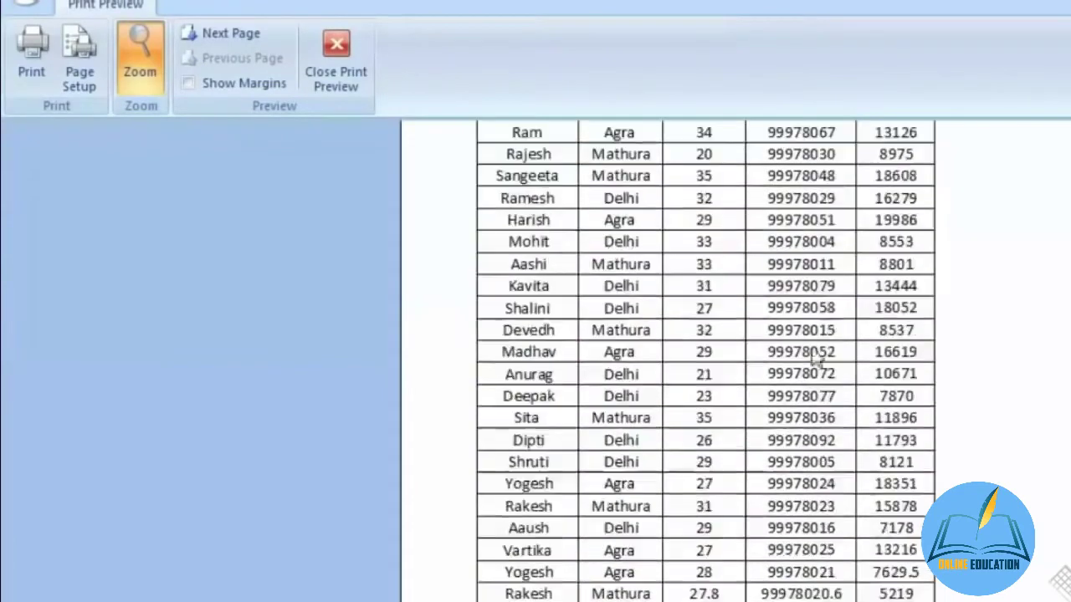
{"action": "left_click", "coordinate": [808, 385]}
{"action": "scroll", "coordinate": [807, 384], "scroll_direction": "down", "scroll_amount": 3}
{"action": "scroll", "coordinate": [806, 380], "scroll_direction": "up", "scroll_amount": 2}
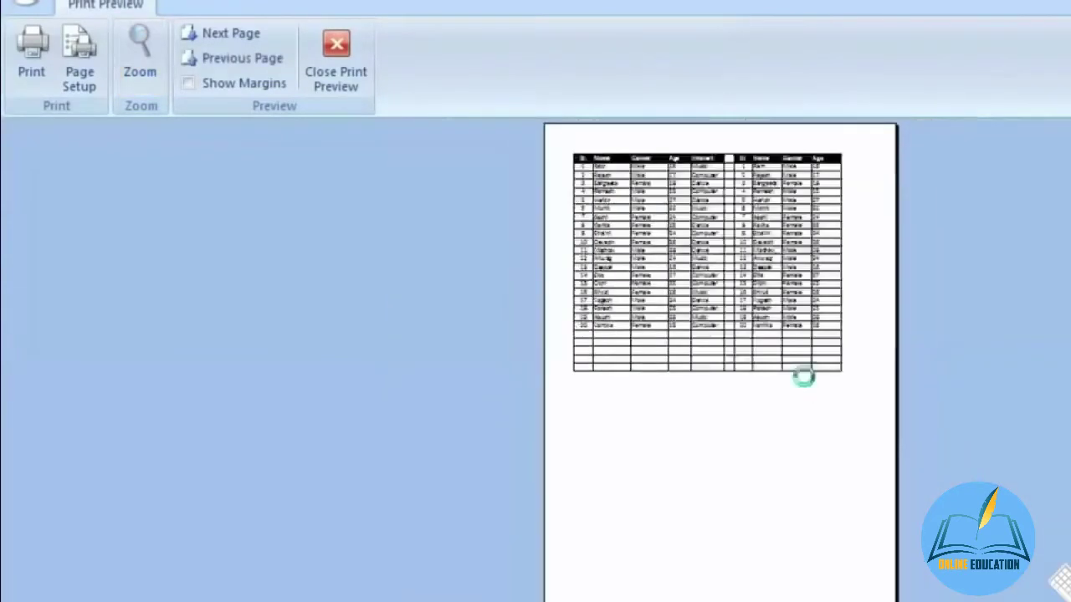
{"action": "scroll", "coordinate": [736, 359], "scroll_direction": "down", "scroll_amount": 1}
{"action": "scroll", "coordinate": [682, 322], "scroll_direction": "up", "scroll_amount": 1}
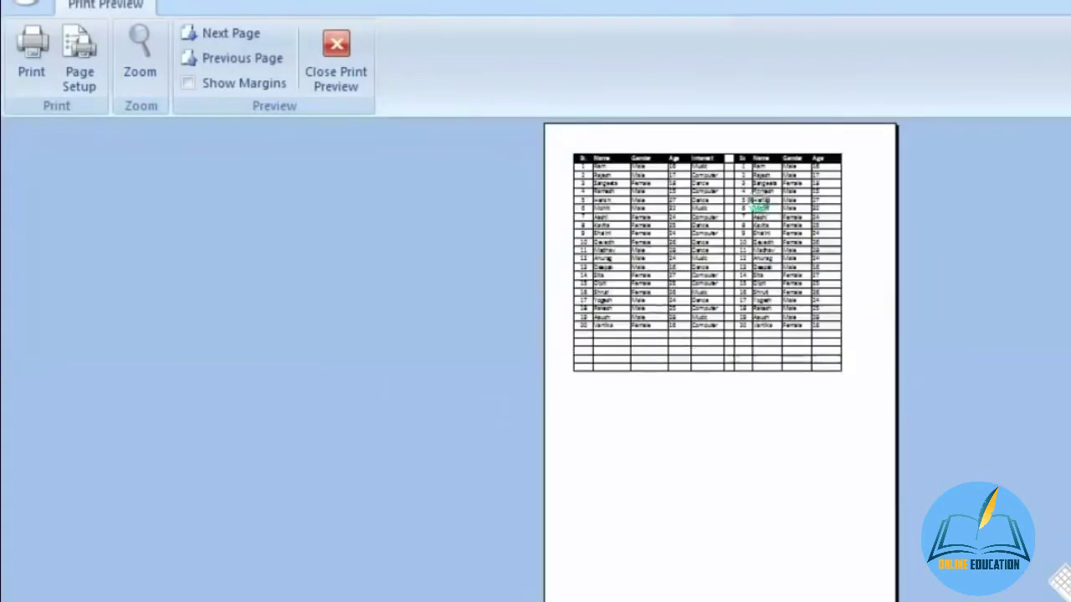
{"action": "left_click", "coordinate": [727, 209]}
{"action": "left_click", "coordinate": [339, 77]}
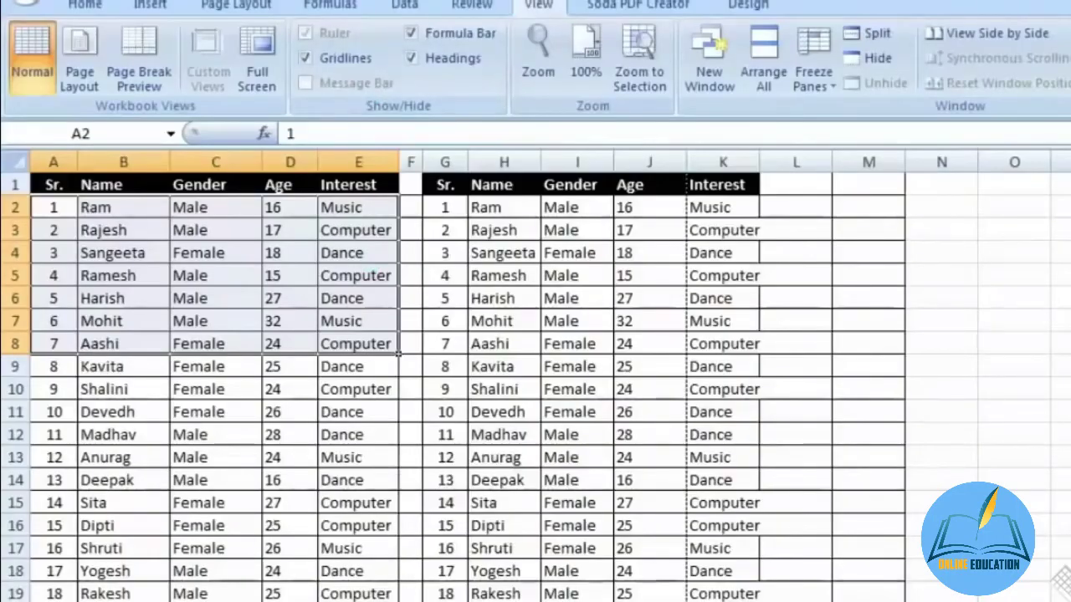
- Try 3 copies of the active sheet with collation switched on and off, and leave the print settings without printing
{"action": "key", "text": "ctrl+p"}
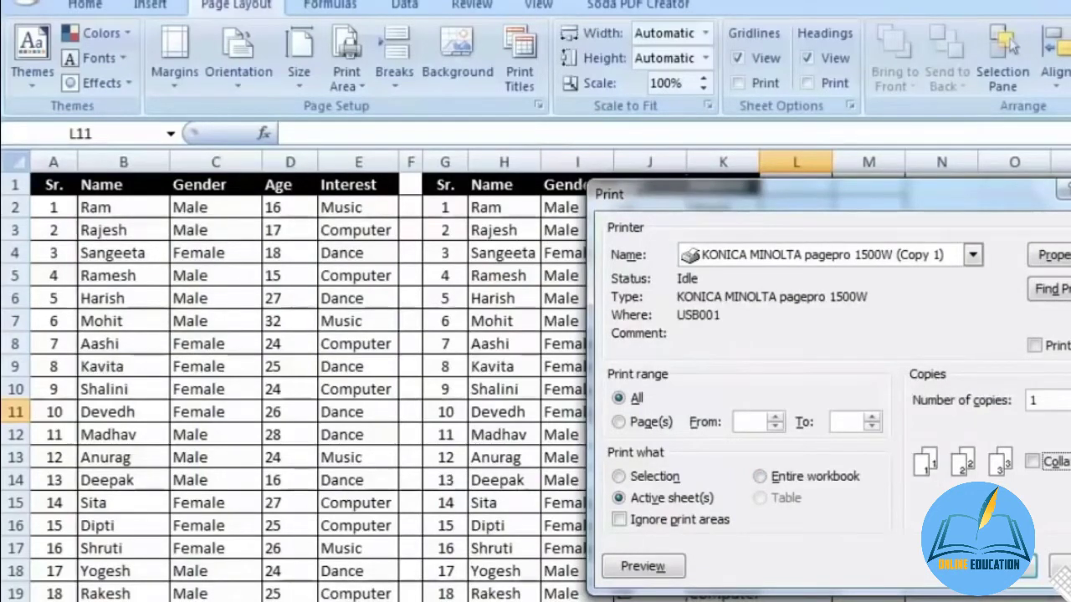
{"action": "left_click", "coordinate": [1070, 396]}
{"action": "left_click", "coordinate": [1070, 396]}
{"action": "left_click", "coordinate": [1034, 464]}
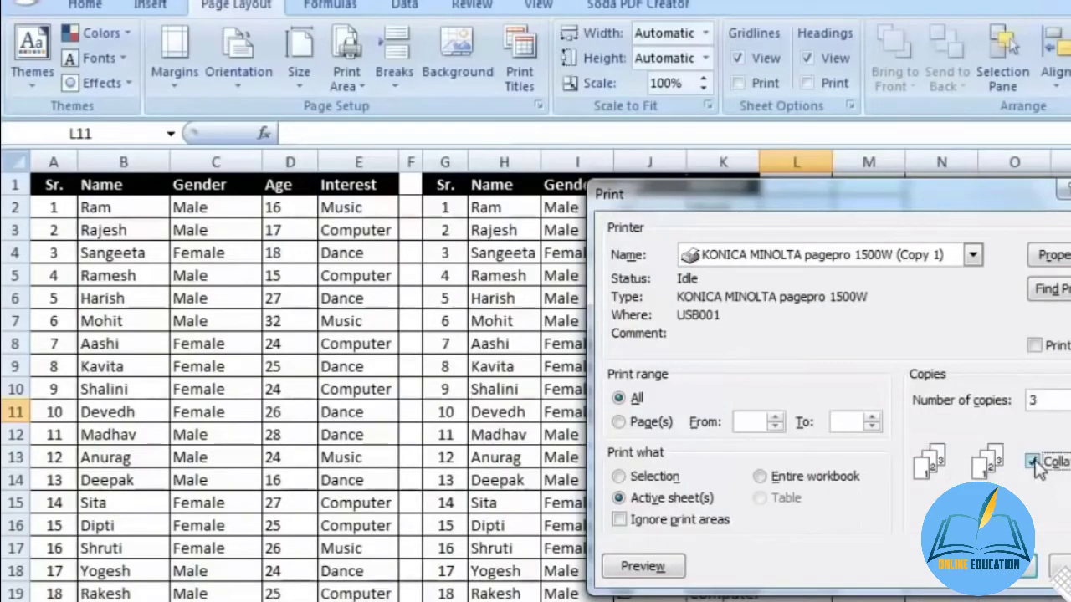
{"action": "left_click", "coordinate": [1034, 464]}
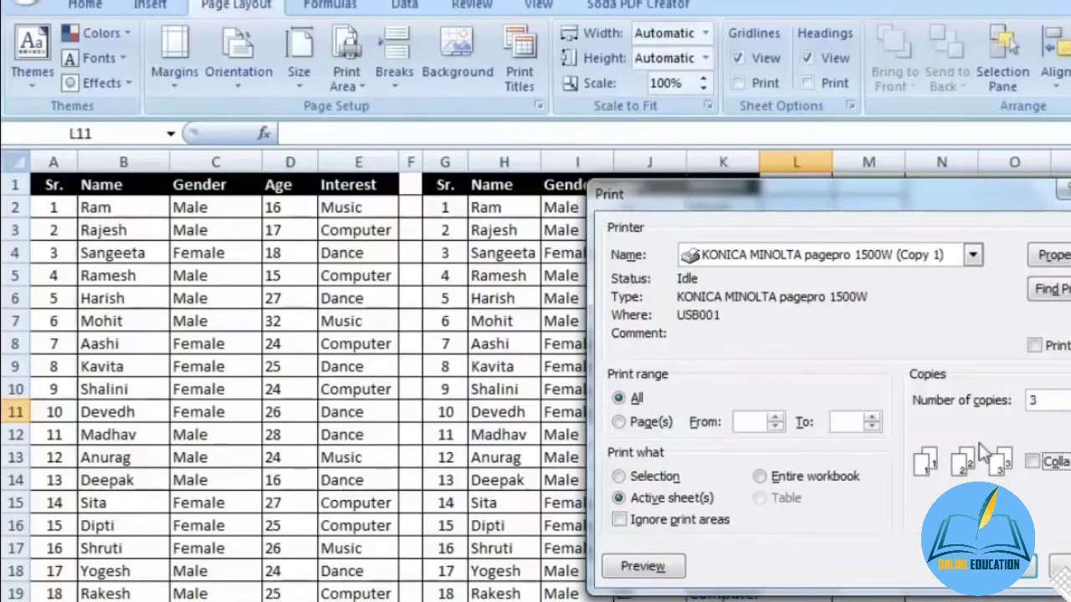
{"action": "left_click", "coordinate": [1033, 463]}
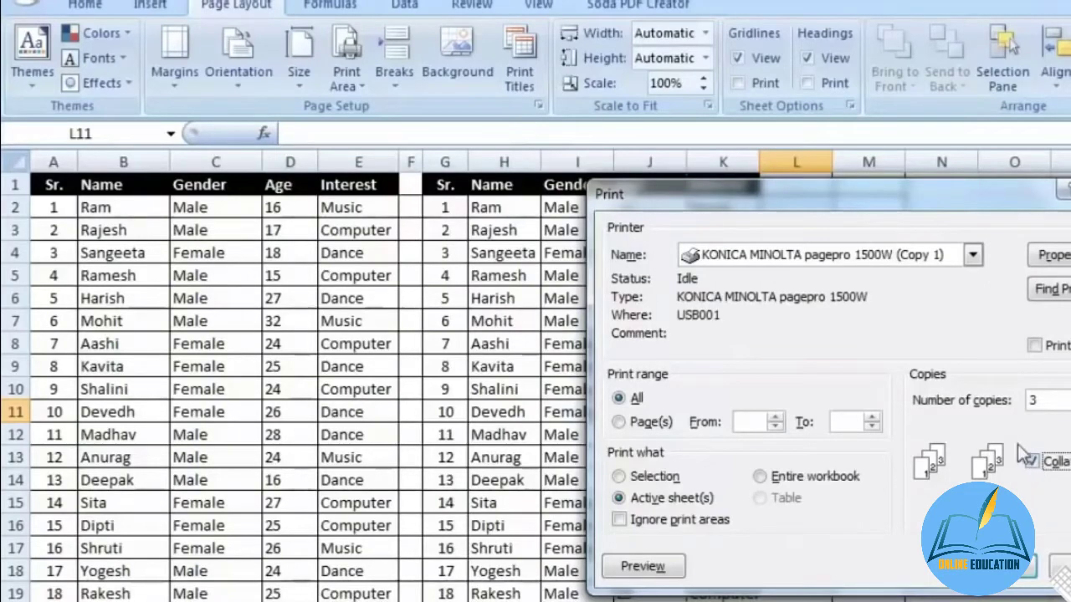
{"action": "left_click", "coordinate": [1059, 566]}
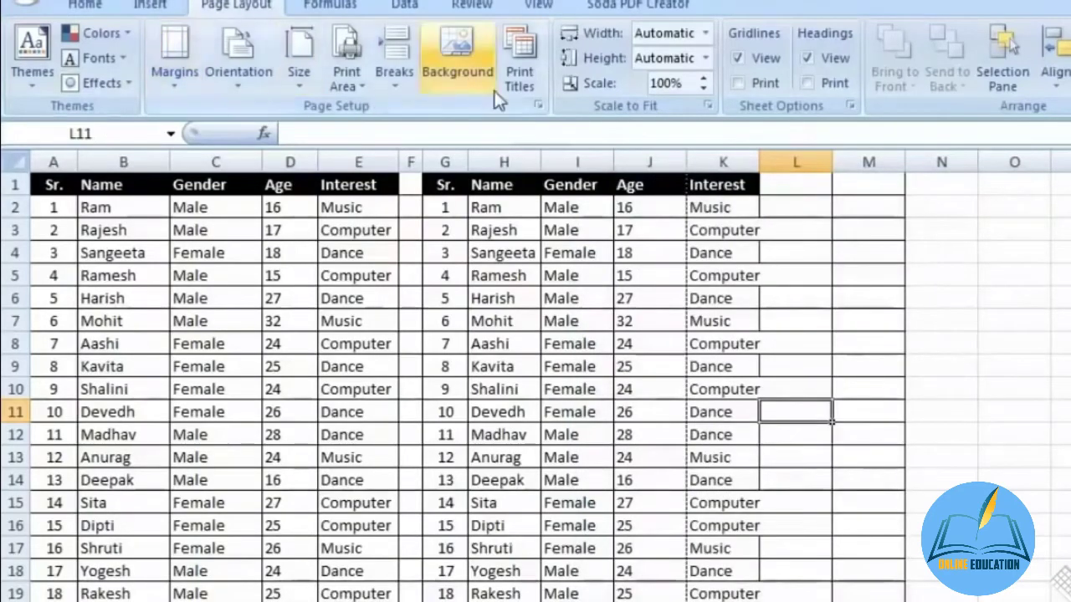
- Review the page margin presets and apply the Normal margins to the sheet
{"action": "left_click", "coordinate": [180, 89]}
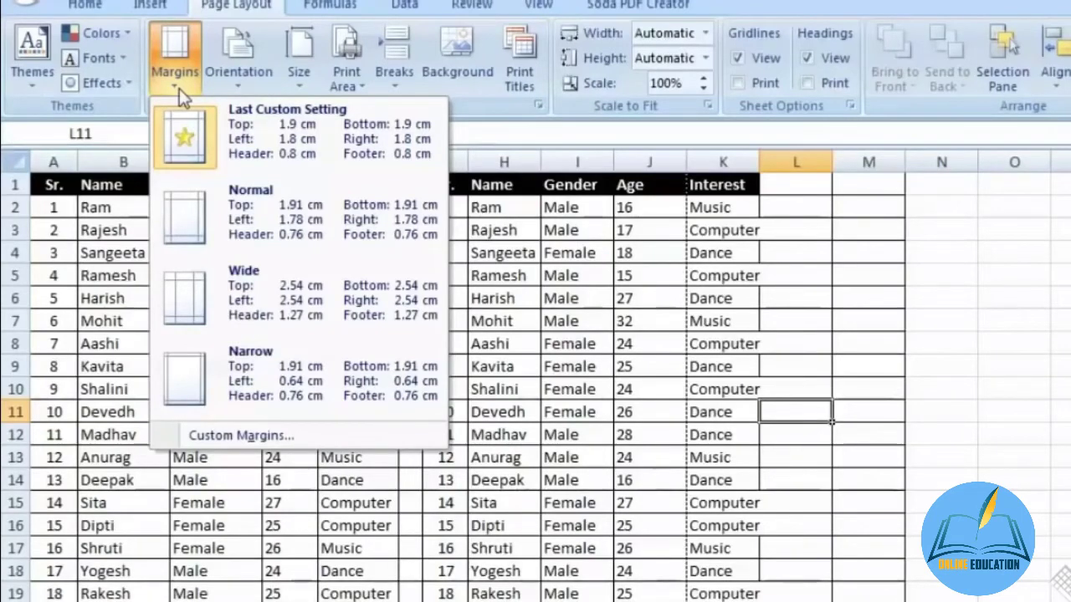
{"action": "left_click", "coordinate": [180, 61]}
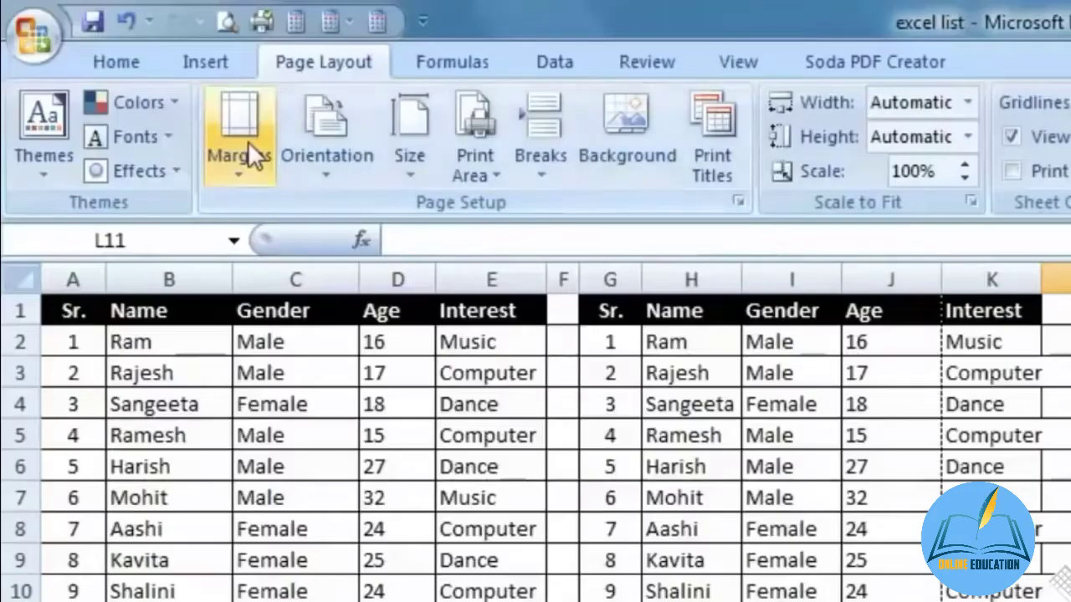
{"action": "left_click", "coordinate": [247, 141]}
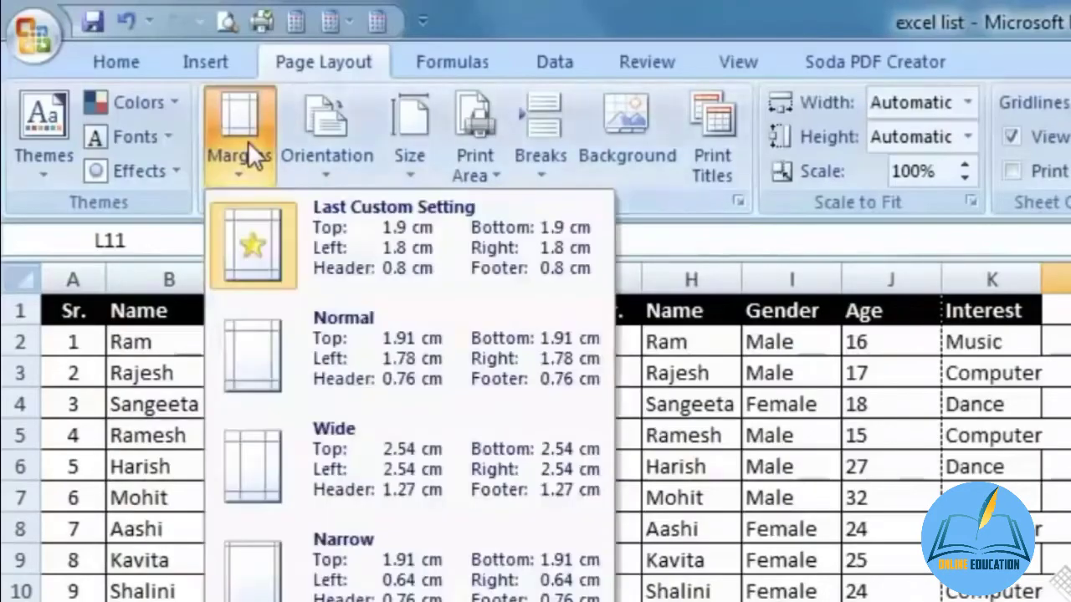
{"action": "left_click", "coordinate": [534, 381]}
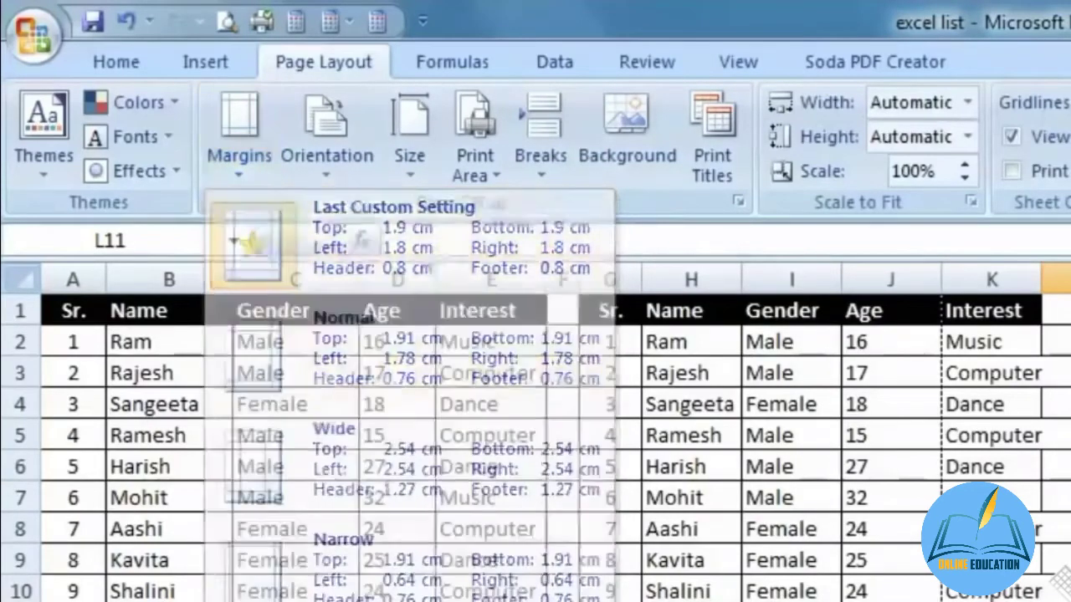
- Look through the page orientation and paper size choices, and set the print area from the current selection
{"action": "left_click", "coordinate": [318, 182]}
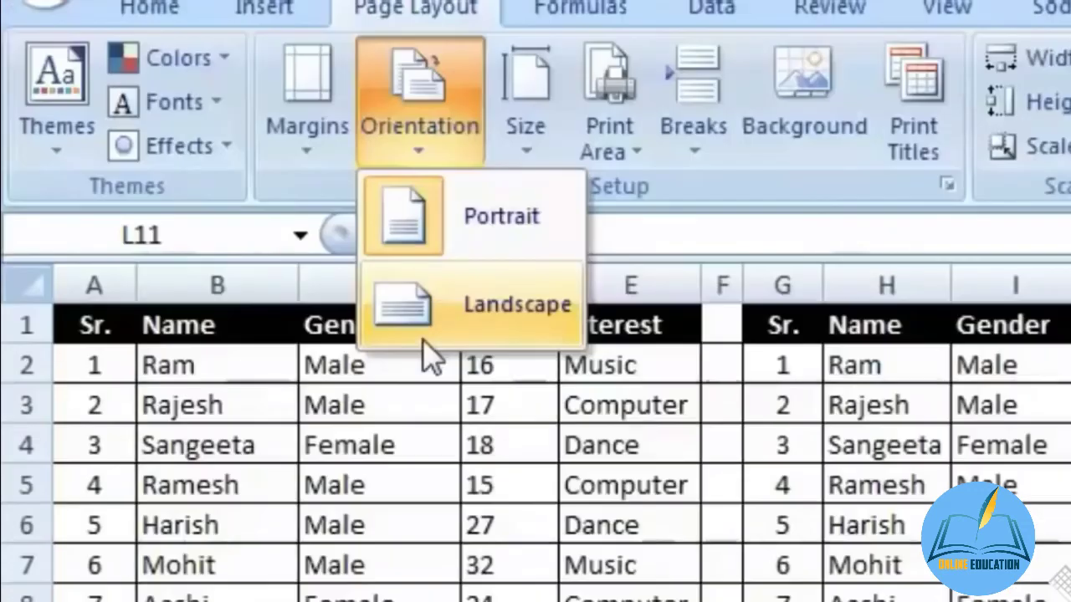
{"action": "left_click", "coordinate": [516, 138]}
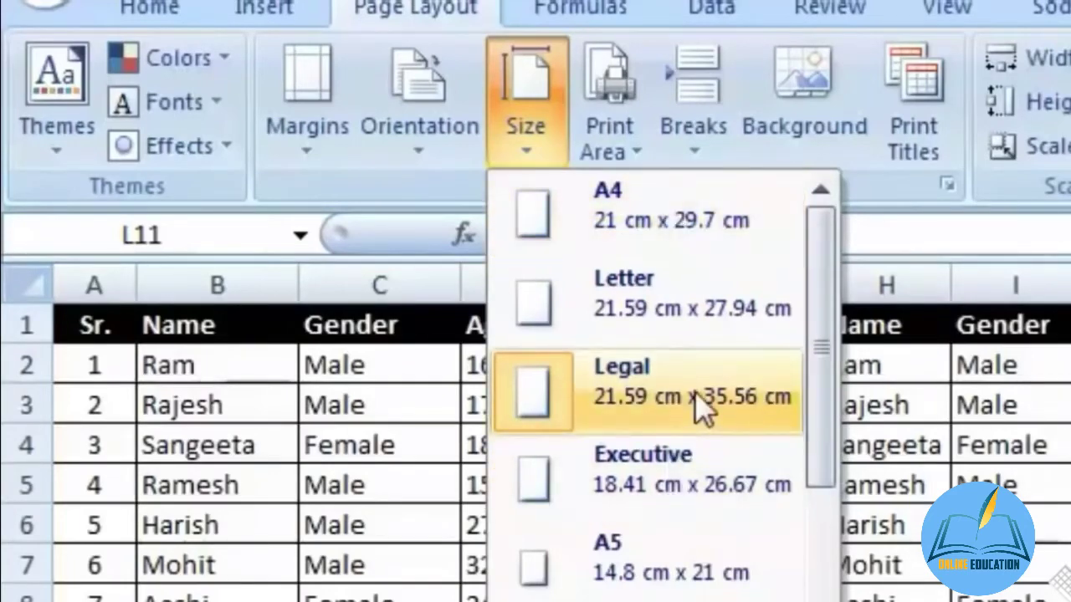
{"action": "left_click", "coordinate": [604, 92]}
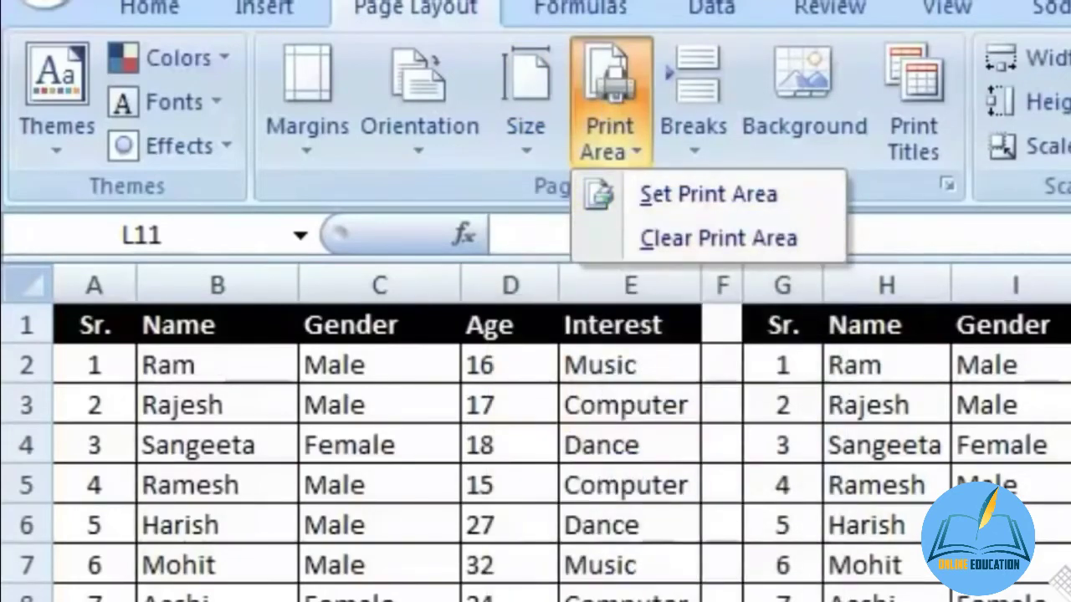
{"action": "left_click", "coordinate": [708, 194]}
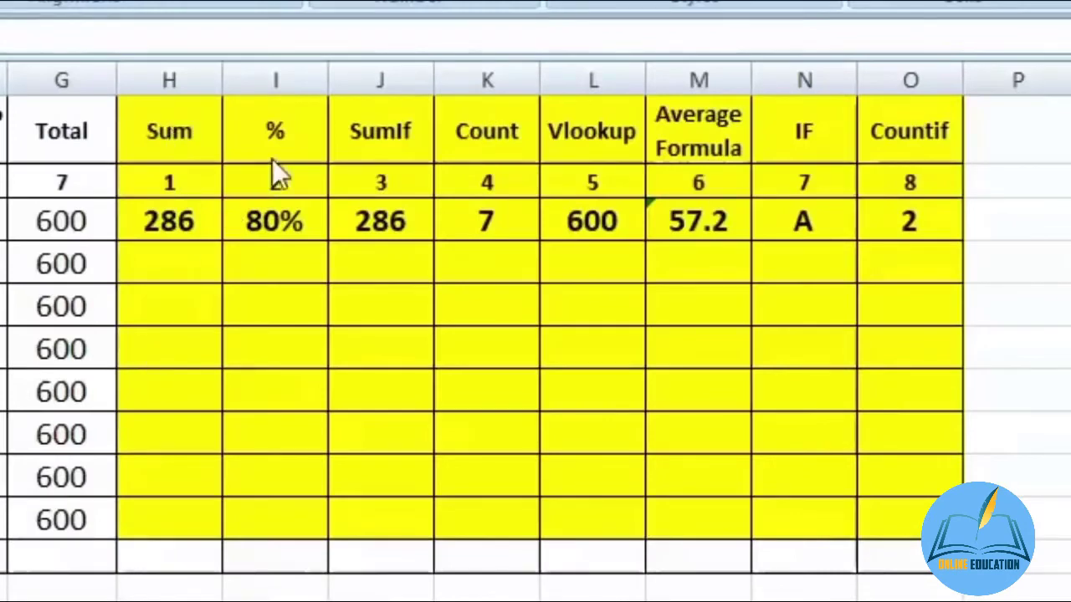
- Total the marks in B4:F4 with AutoSum in cell H4
{"action": "left_click", "coordinate": [459, 164]}
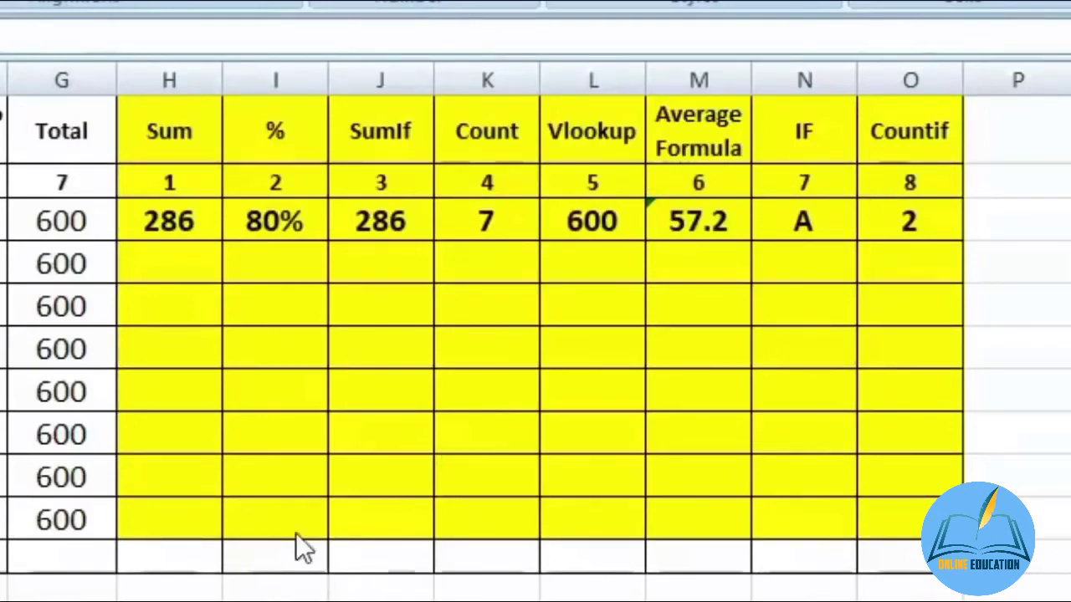
{"action": "left_click", "coordinate": [164, 276]}
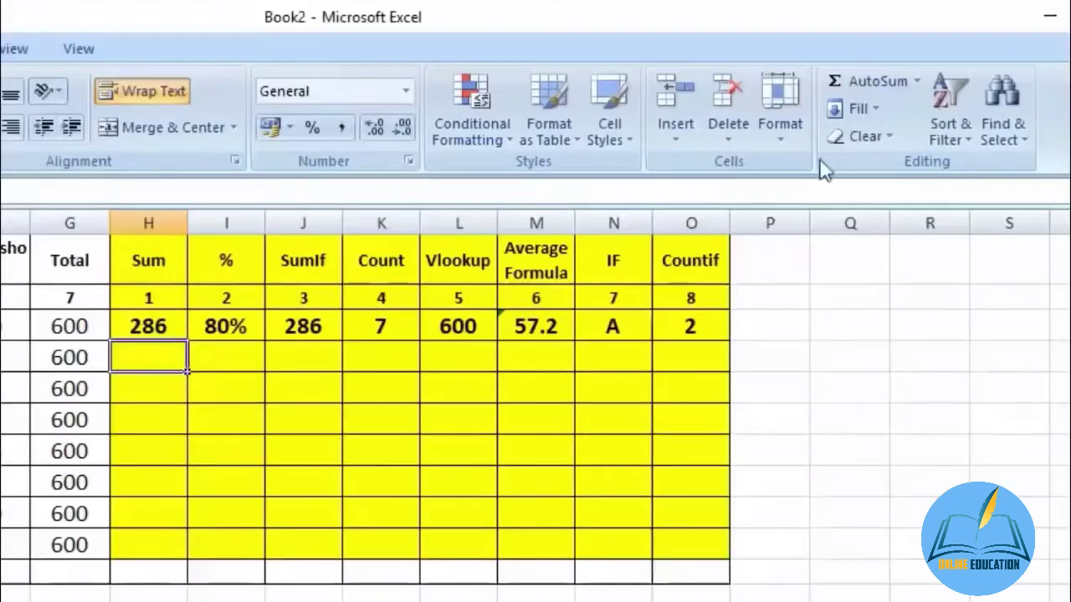
{"action": "left_click", "coordinate": [877, 84]}
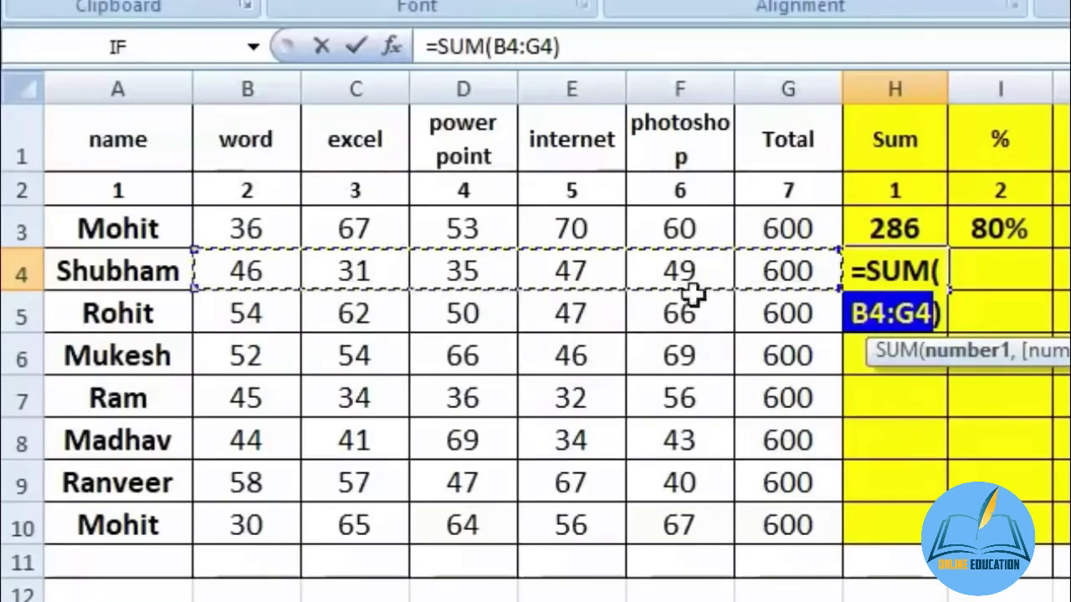
{"action": "left_click_drag", "start_coordinate": [249, 276], "coordinate": [683, 276]}
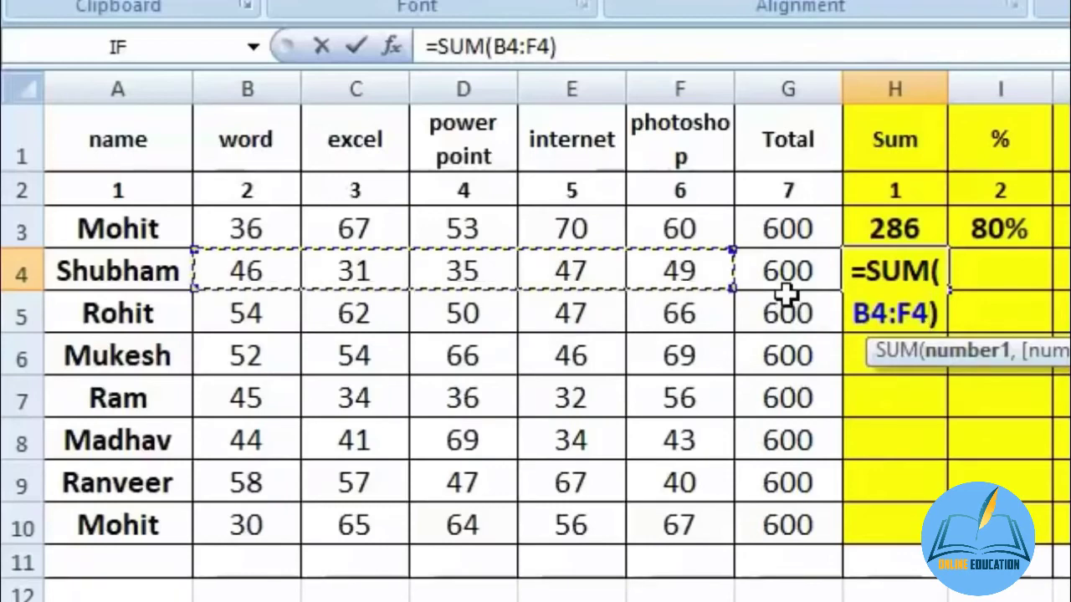
{"action": "key", "text": "Return"}
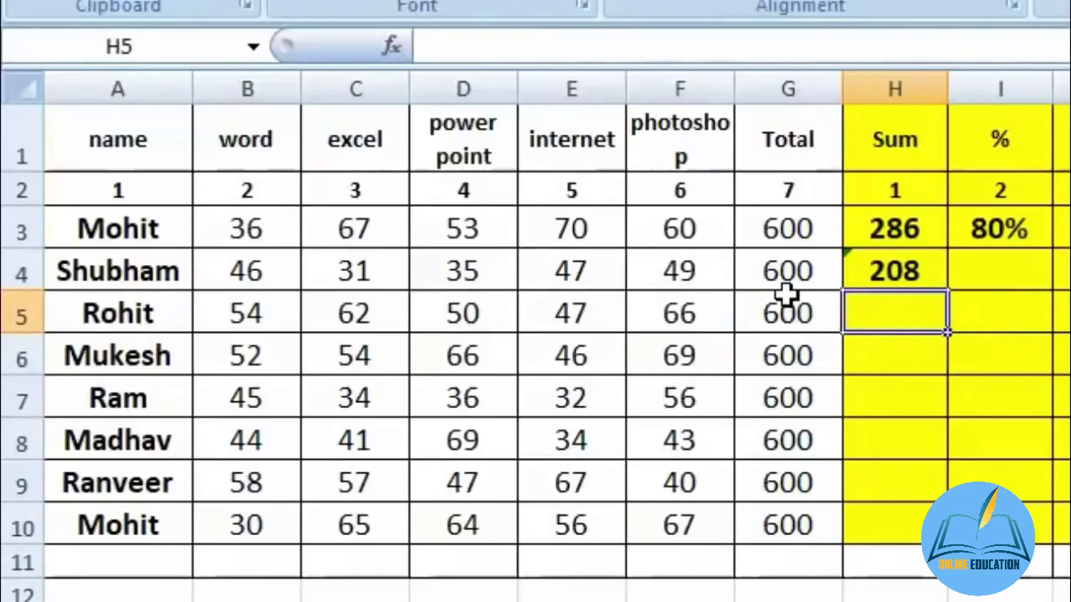
- Enter the formula =sum(b5:f5) in cell H5 and check it
{"action": "type", "text": "="}
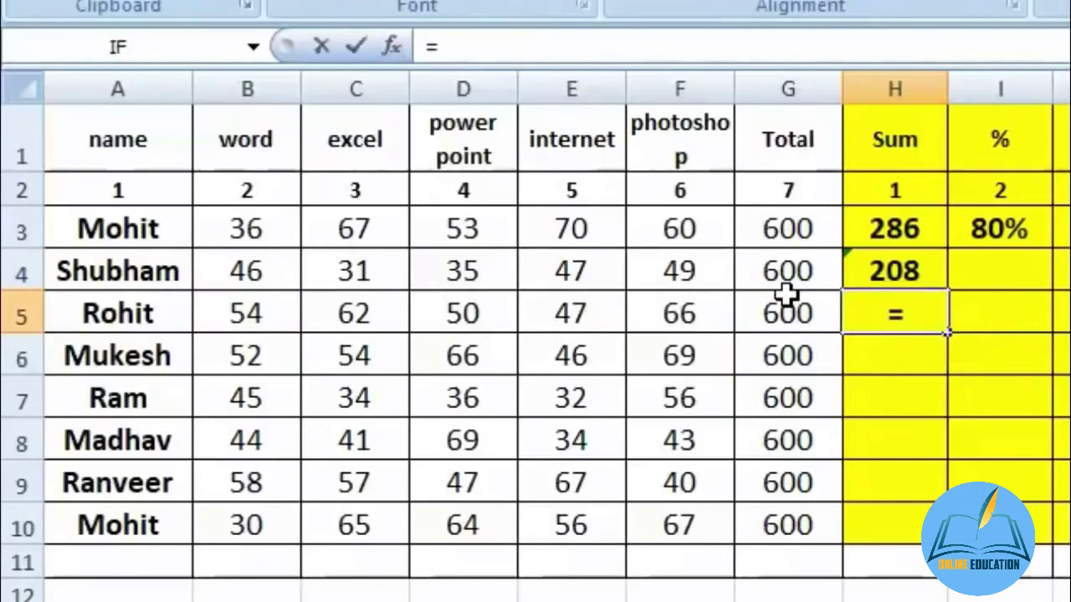
{"action": "type", "text": "sum("}
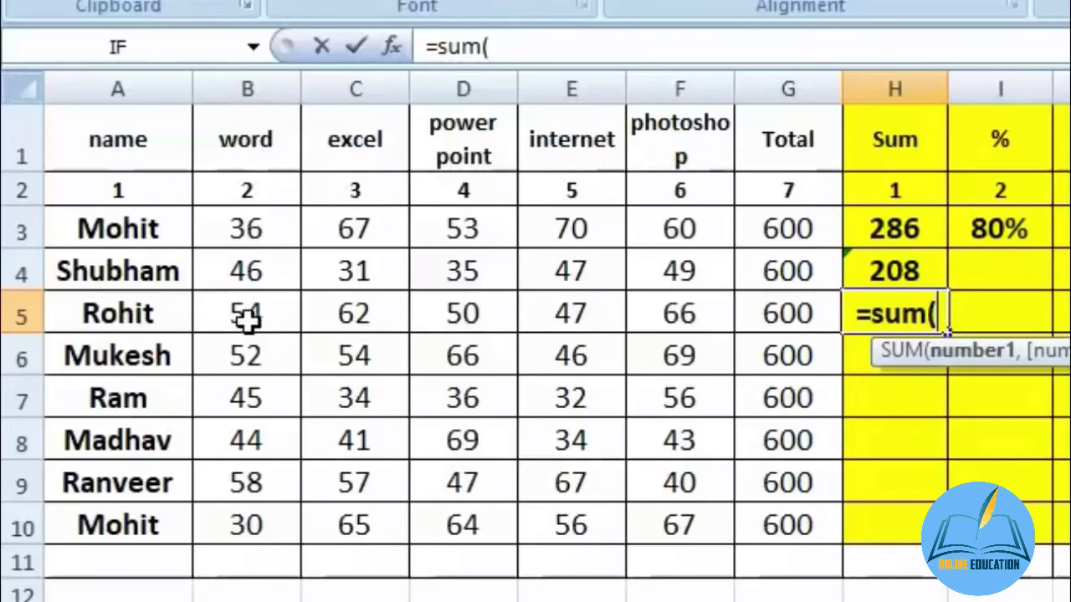
{"action": "type", "text": "b5"}
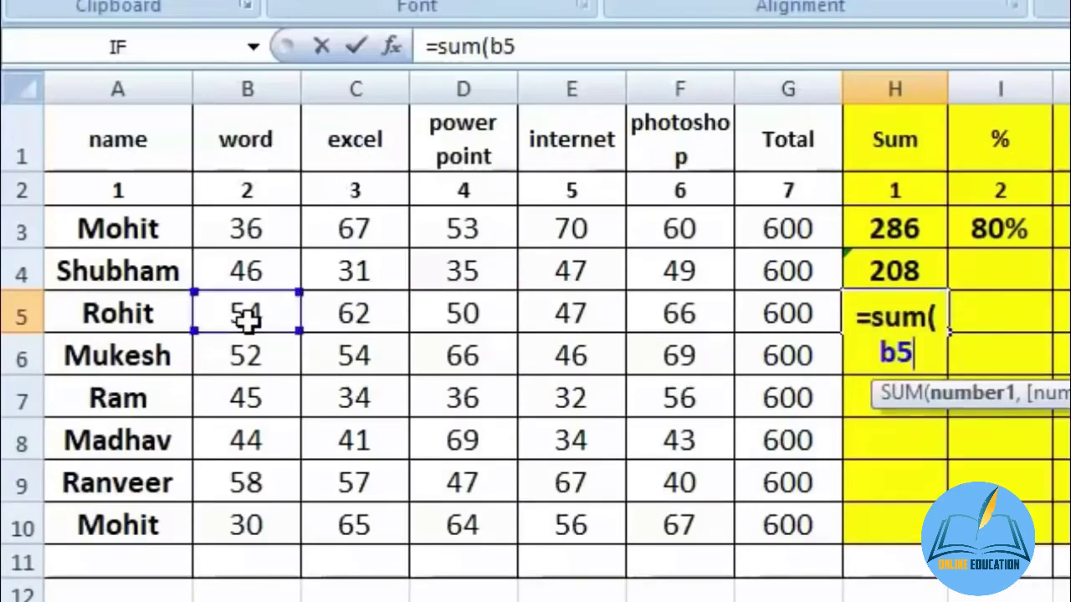
{"action": "type", "text": ":"}
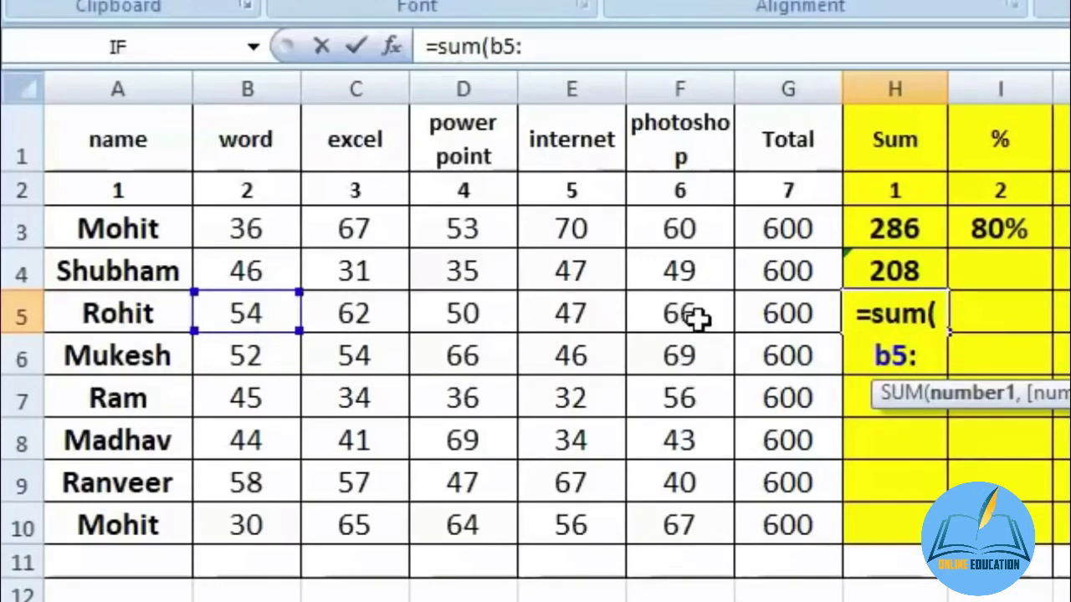
{"action": "type", "text": "f5)"}
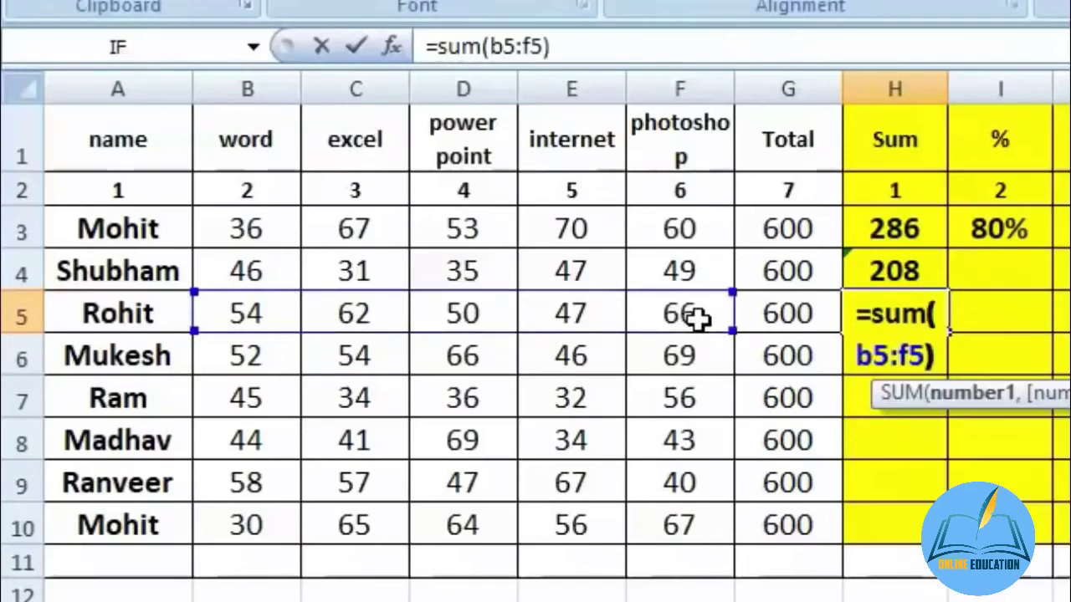
{"action": "key", "text": "Return"}
{"action": "key", "text": "Up"}
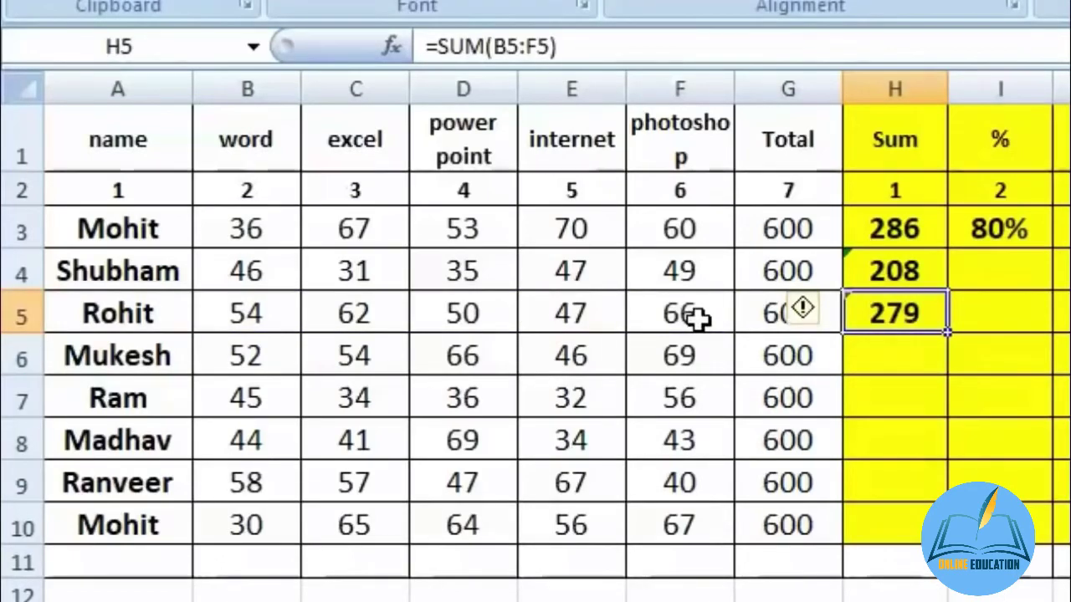
- Add row 6's marks cell by cell in H6 with the formula =B6+C6+E6+F6, and check it against the row
{"action": "key", "text": "Down"}
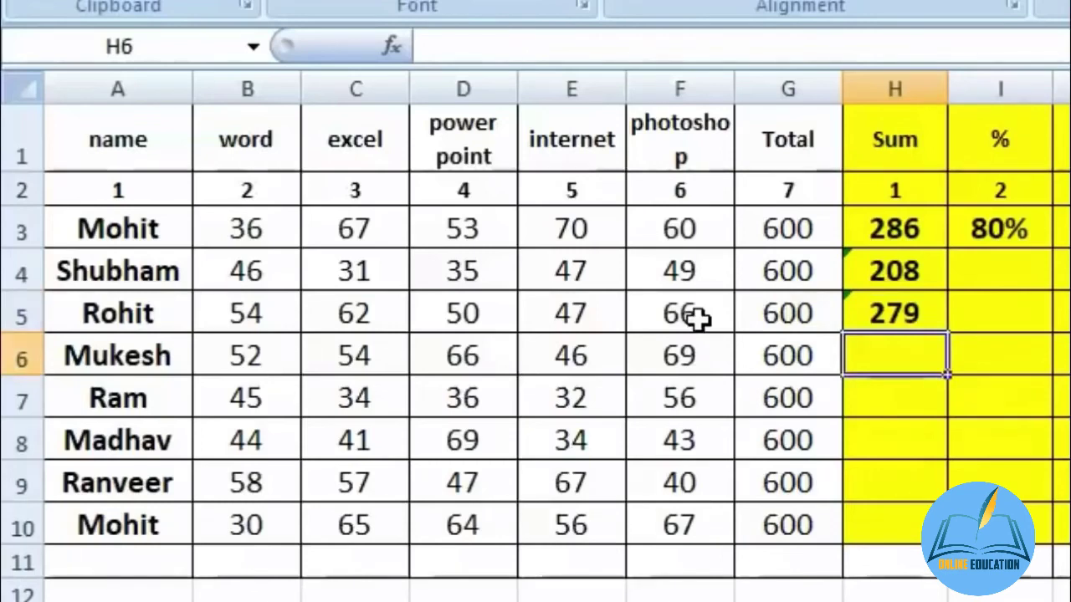
{"action": "type", "text": "="}
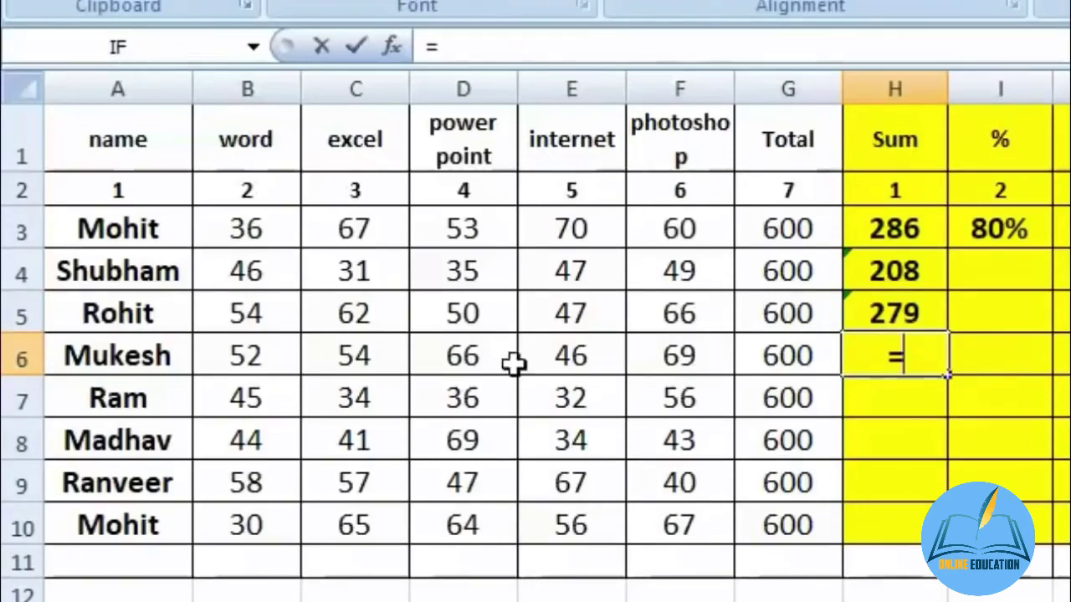
{"action": "left_click", "coordinate": [243, 357]}
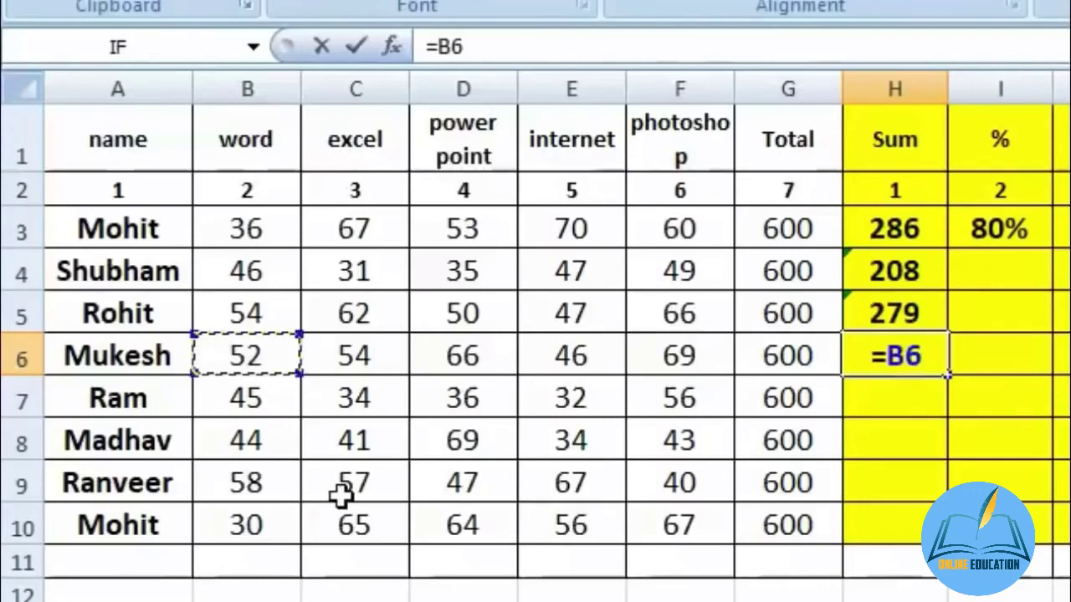
{"action": "type", "text": "+"}
{"action": "left_click", "coordinate": [361, 362]}
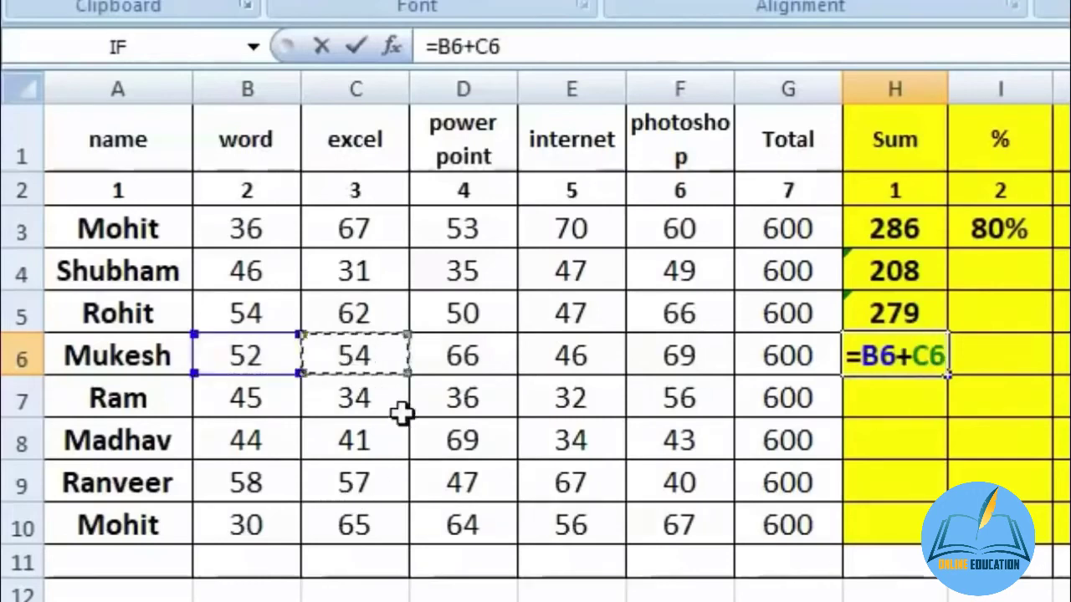
{"action": "type", "text": "+"}
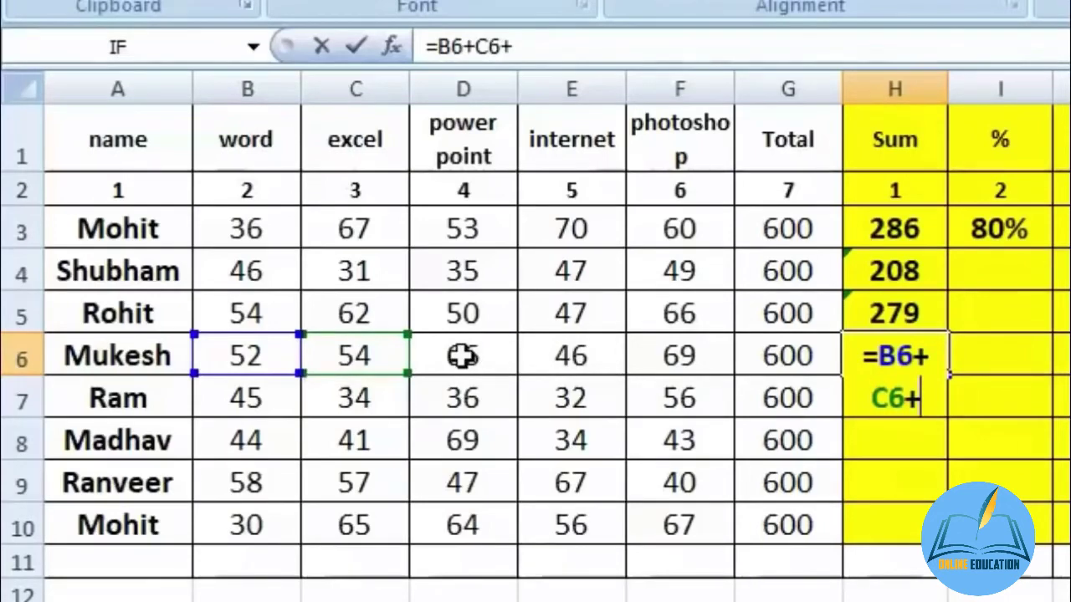
{"action": "left_click", "coordinate": [584, 357]}
{"action": "type", "text": "+"}
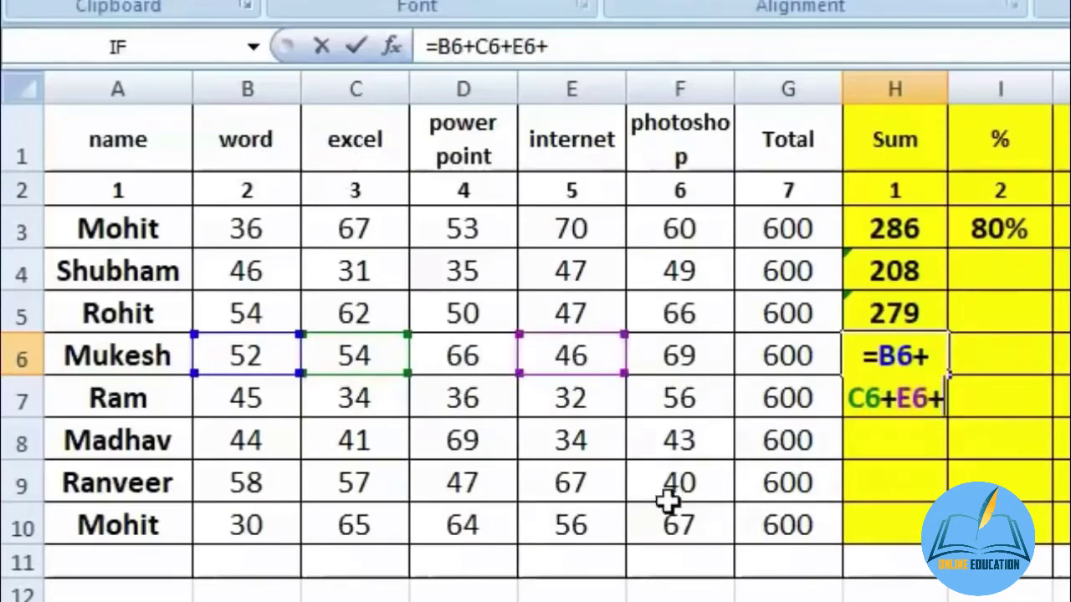
{"action": "left_click", "coordinate": [699, 358]}
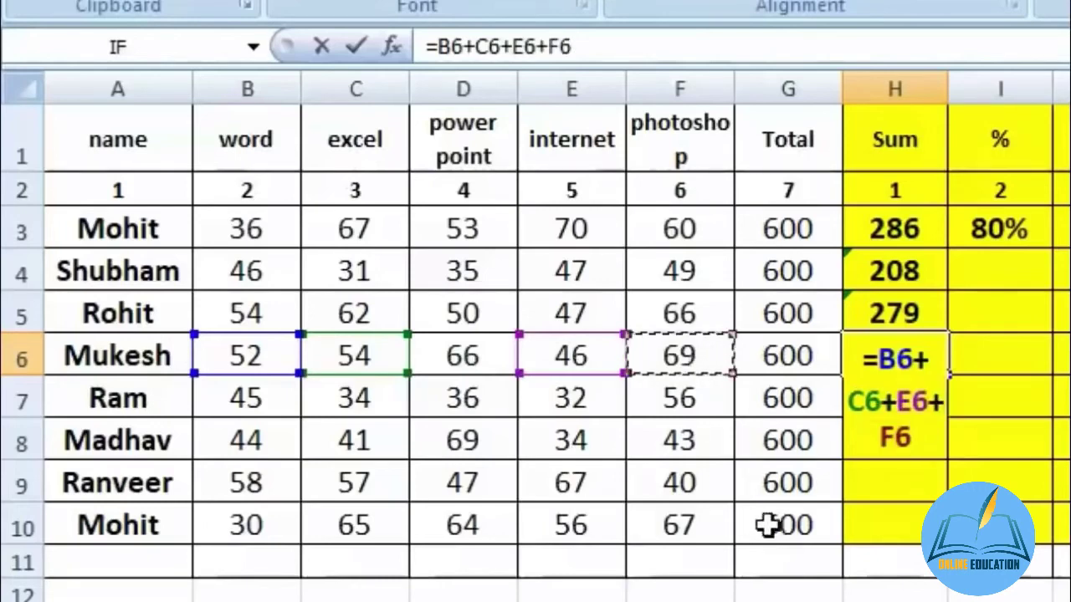
{"action": "key", "text": "Return"}
{"action": "left_click", "coordinate": [879, 353]}
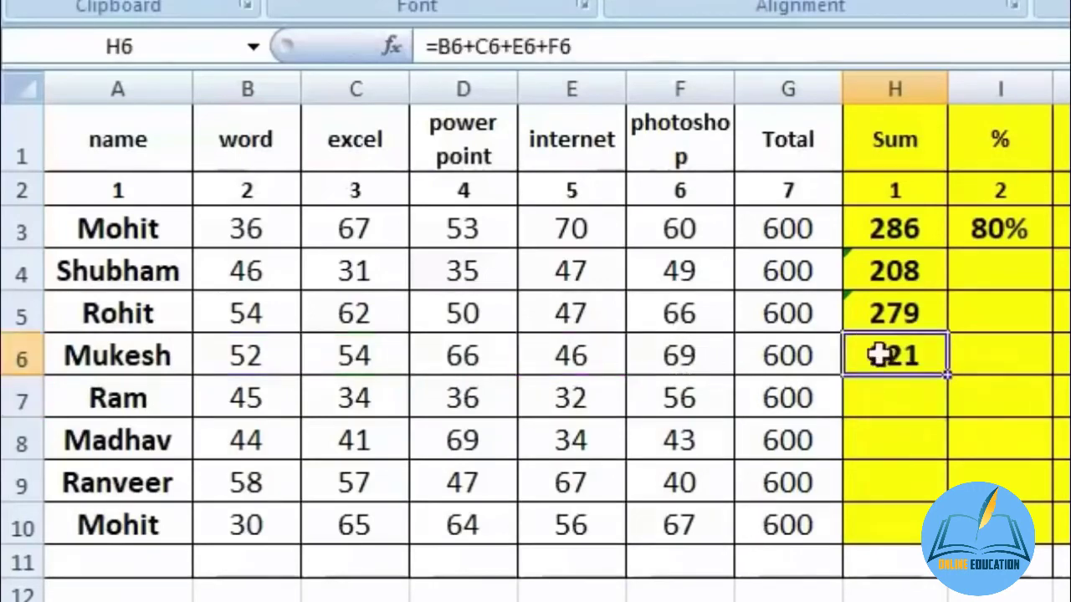
{"action": "left_click", "coordinate": [564, 355]}
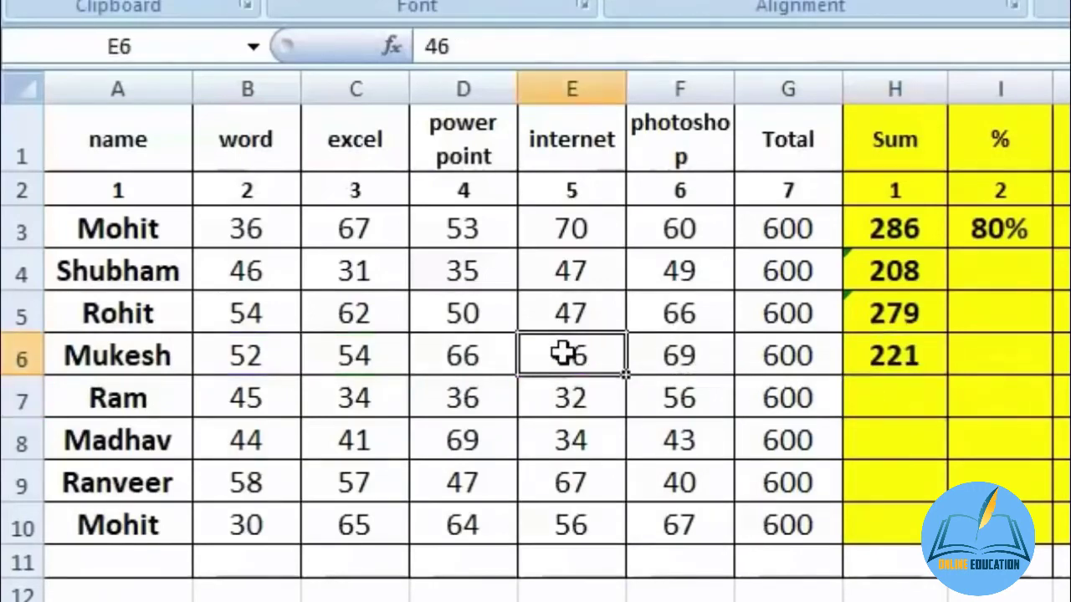
{"action": "left_click", "coordinate": [912, 361]}
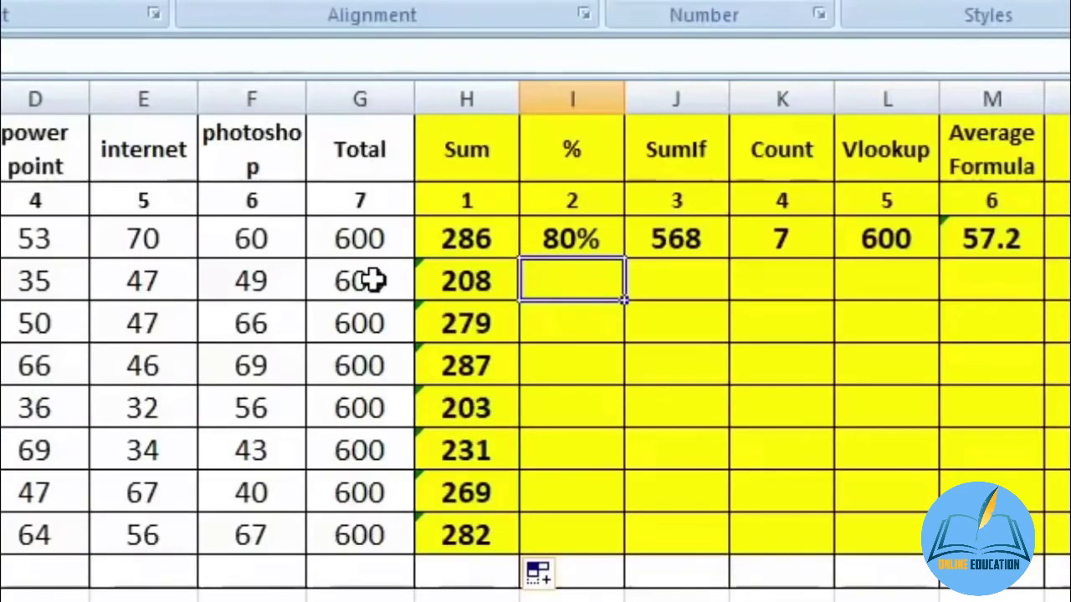
- Calculate row 4's percentage in cell I4 with the formula =H4*100/G4
{"action": "left_click", "coordinate": [481, 280]}
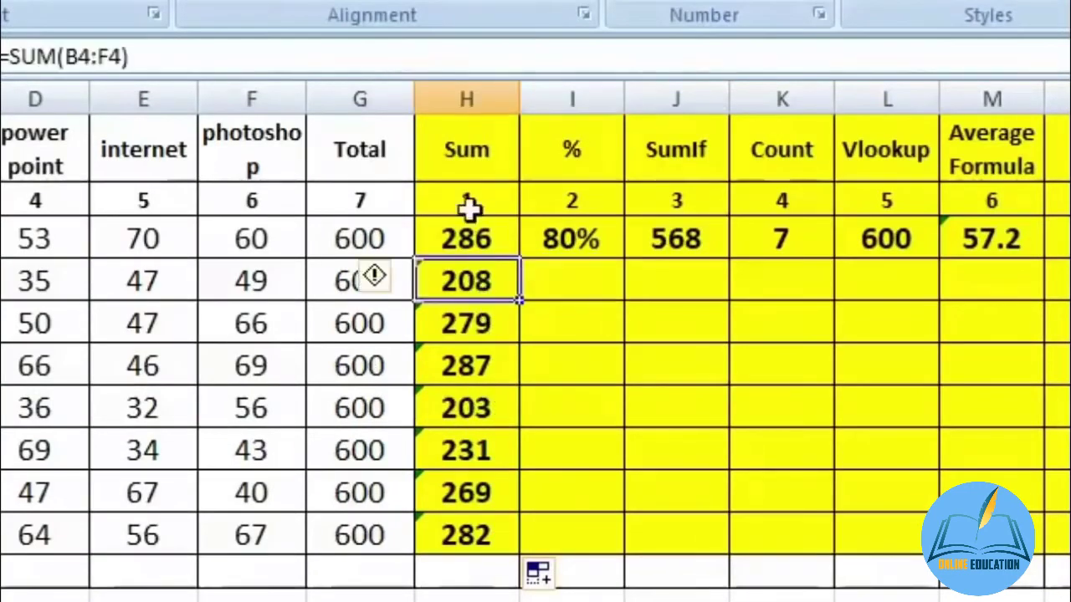
{"action": "left_click", "coordinate": [487, 448]}
{"action": "left_click", "coordinate": [561, 284]}
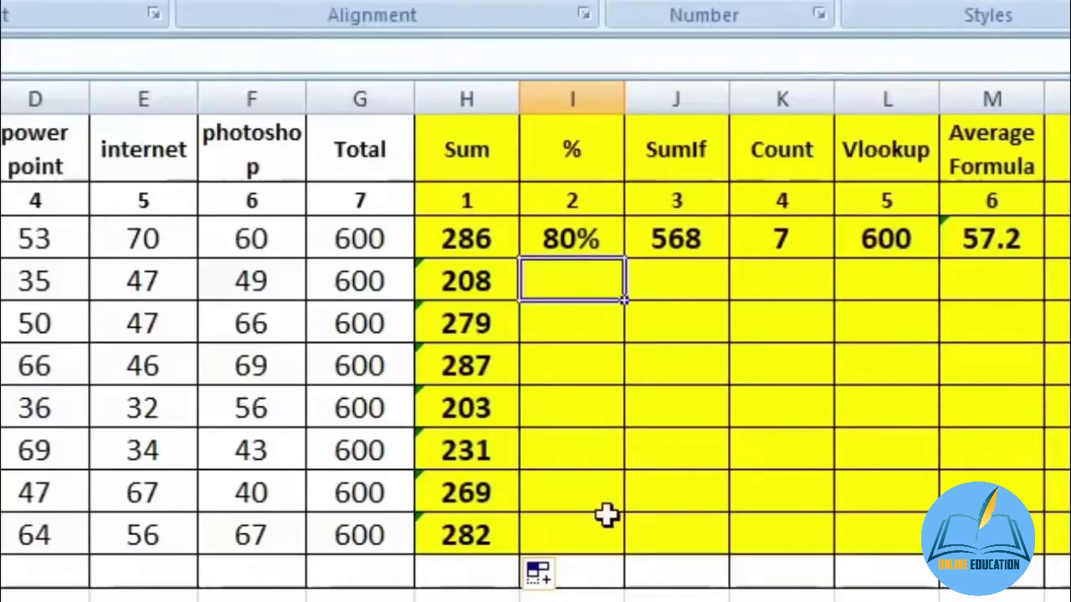
{"action": "type", "text": "="}
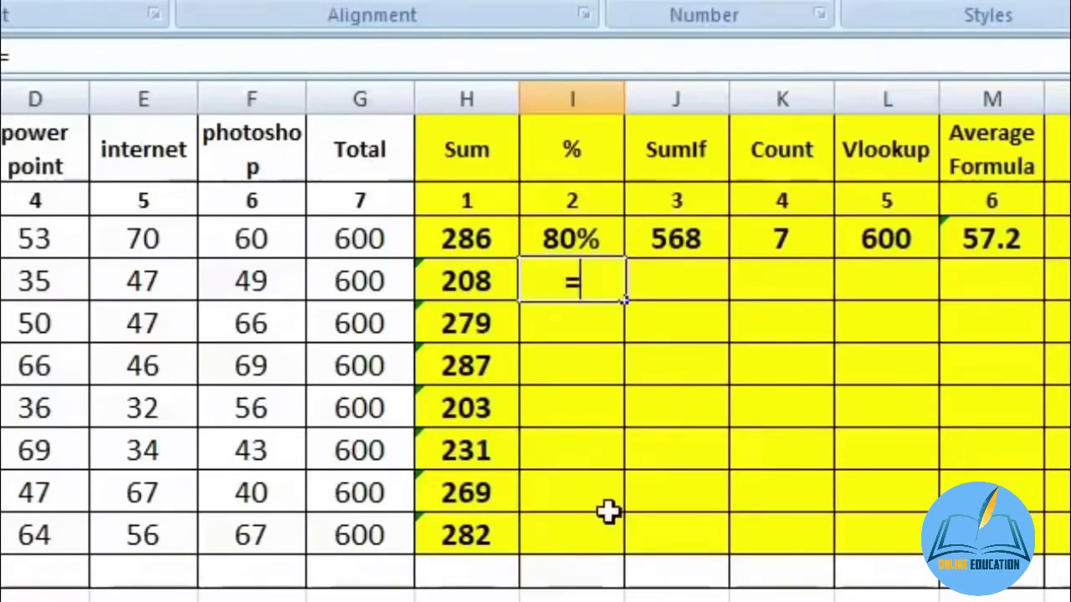
{"action": "left_click", "coordinate": [467, 283]}
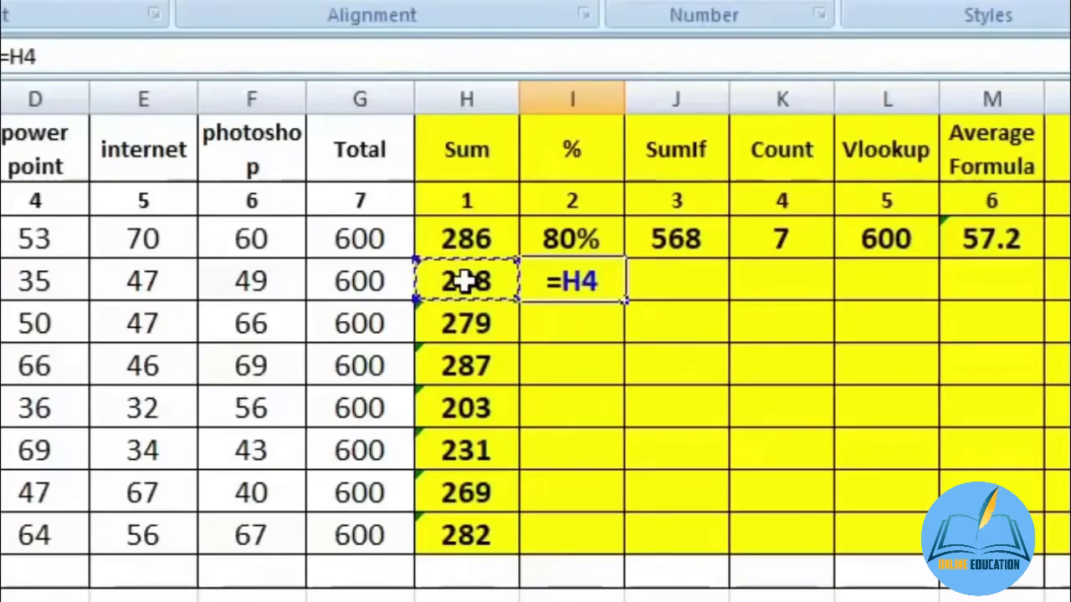
{"action": "type", "text": "*"}
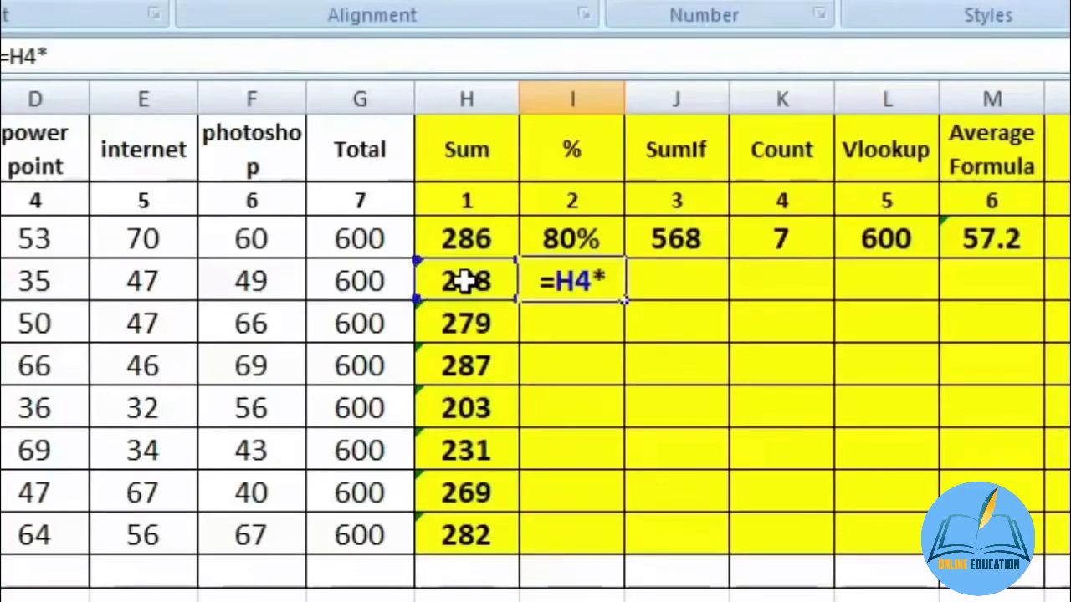
{"action": "type", "text": "100"}
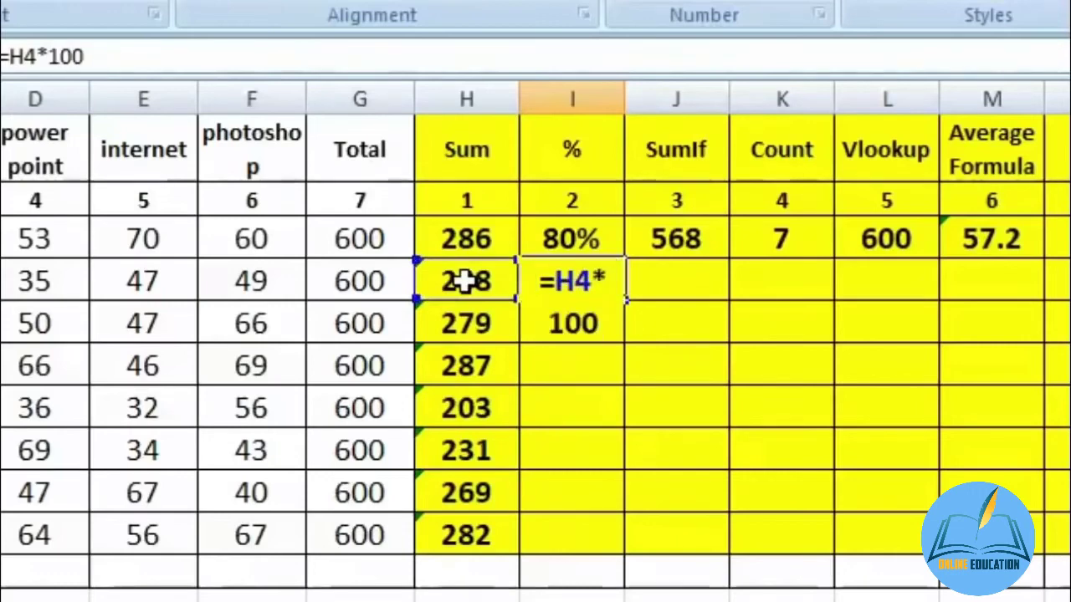
{"action": "type", "text": "/"}
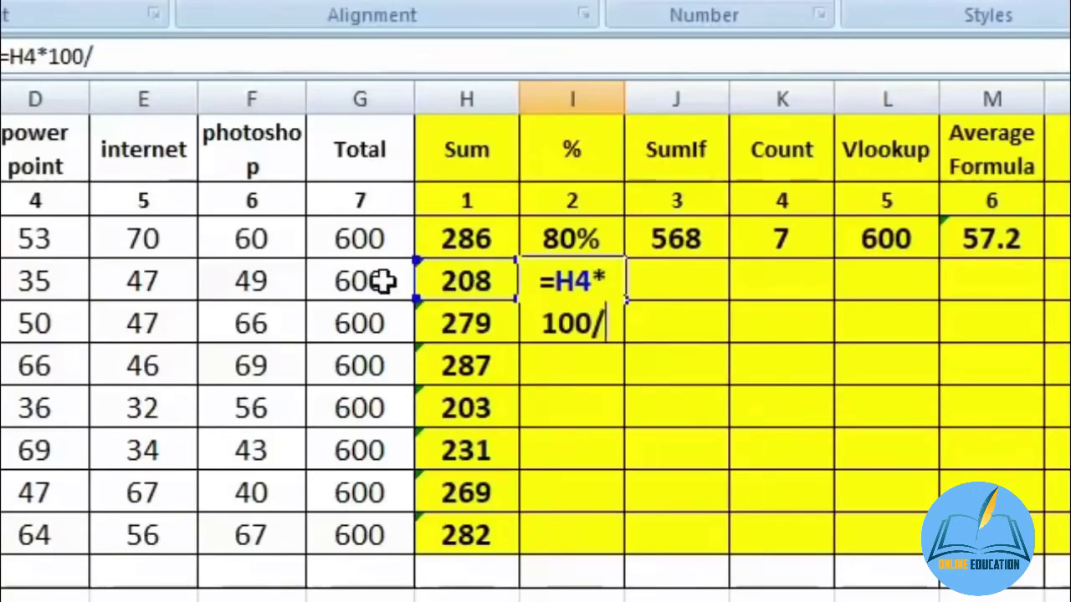
{"action": "left_click", "coordinate": [349, 282]}
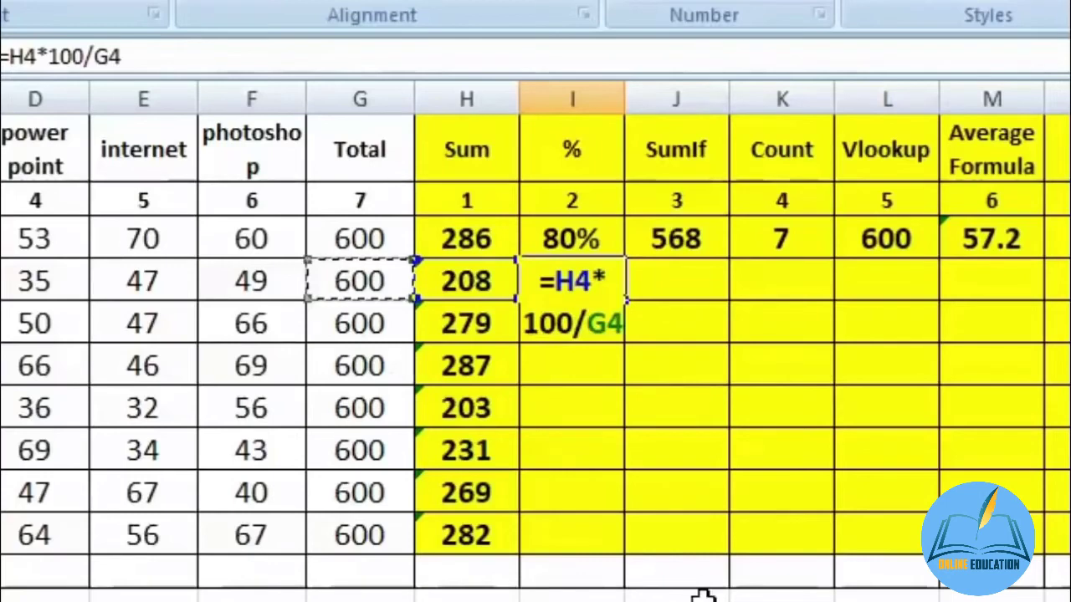
{"action": "key", "text": "Return"}
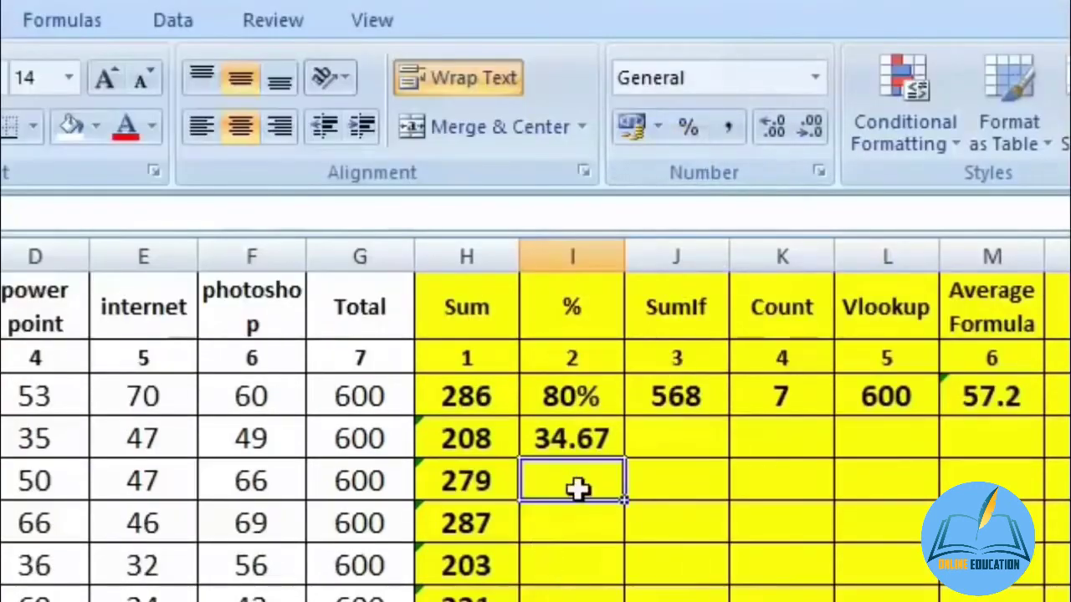
- Format cell I5 as Percentage and enter the formula =H5/G5 in it
{"action": "left_click", "coordinate": [687, 125]}
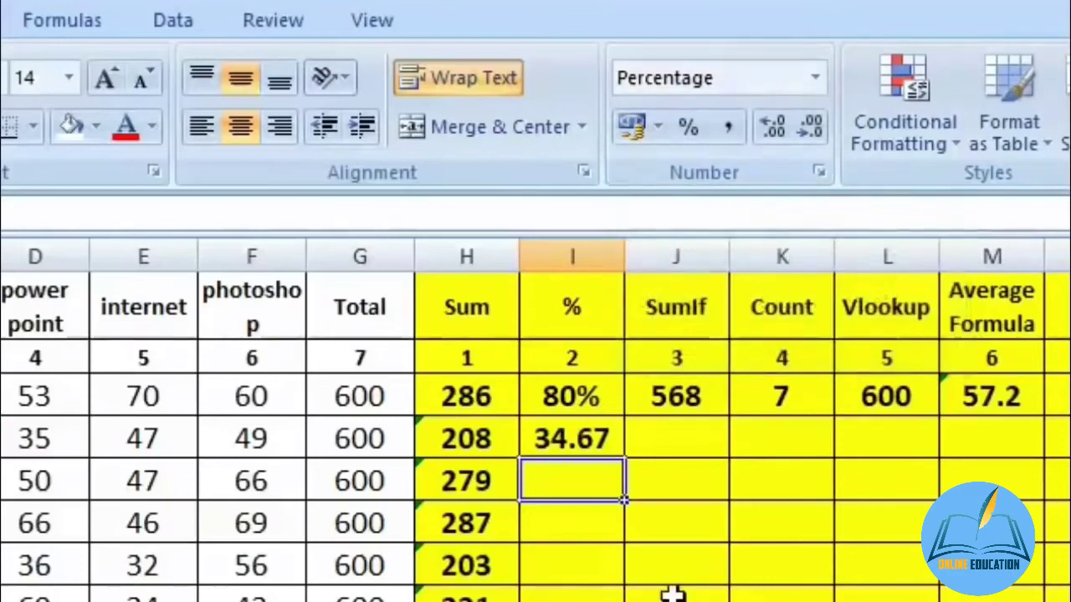
{"action": "type", "text": "="}
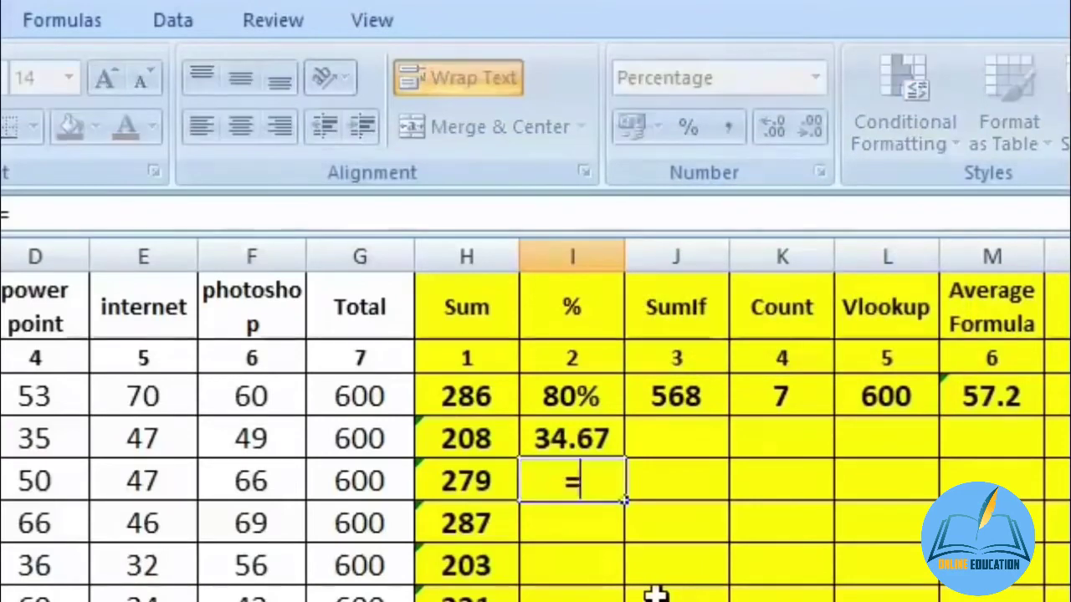
{"action": "left_click", "coordinate": [485, 482]}
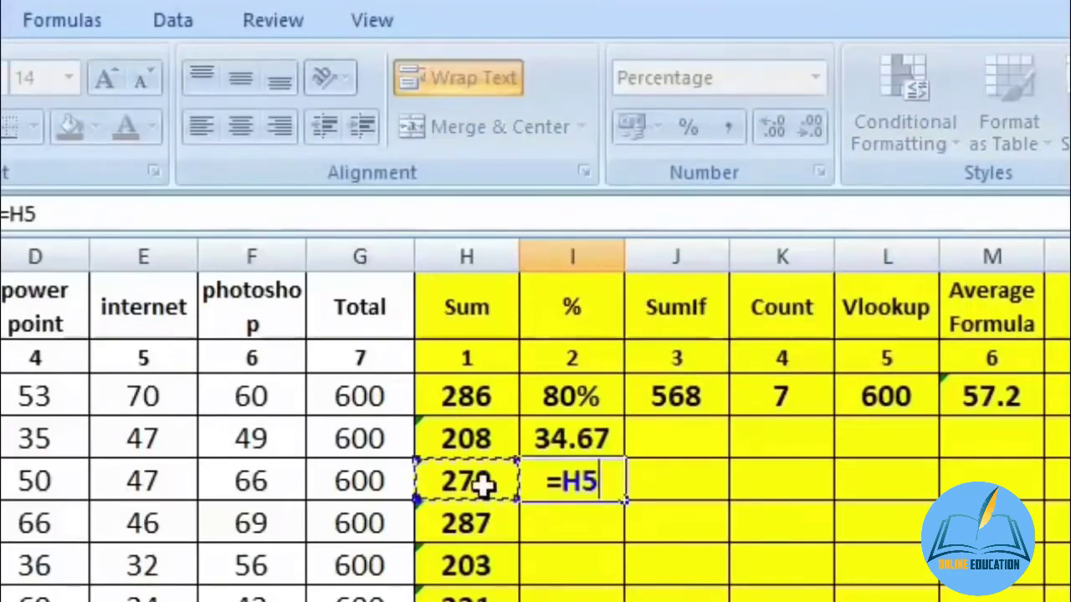
{"action": "type", "text": "/"}
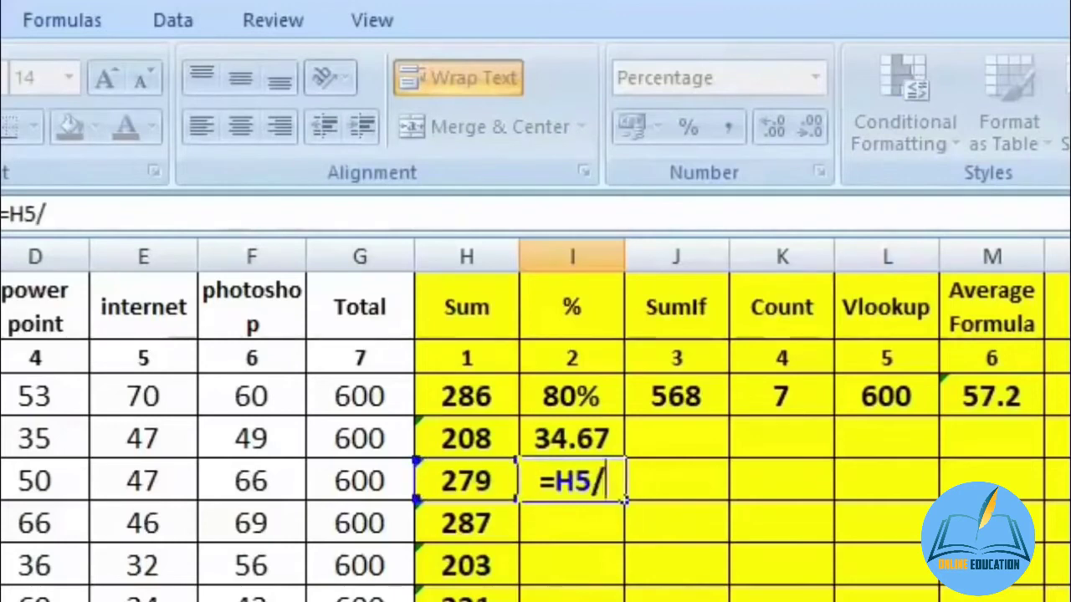
{"action": "left_click", "coordinate": [371, 480]}
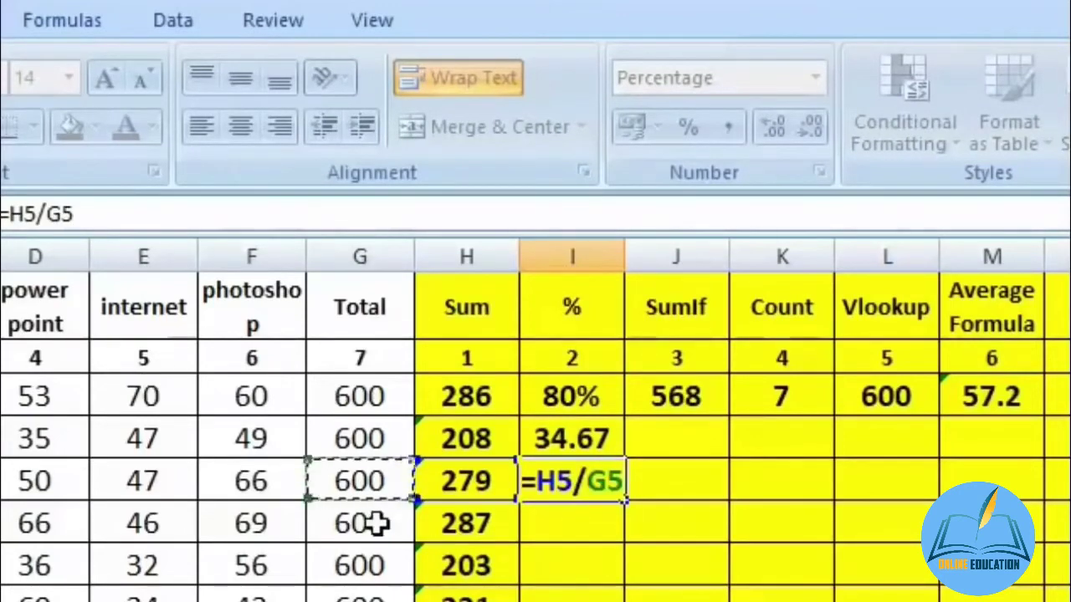
{"action": "key", "text": "Return"}
- Compare the percentage formulas in I5 and I4, and fill I5's formula down through I10
{"action": "key", "text": "Up"}
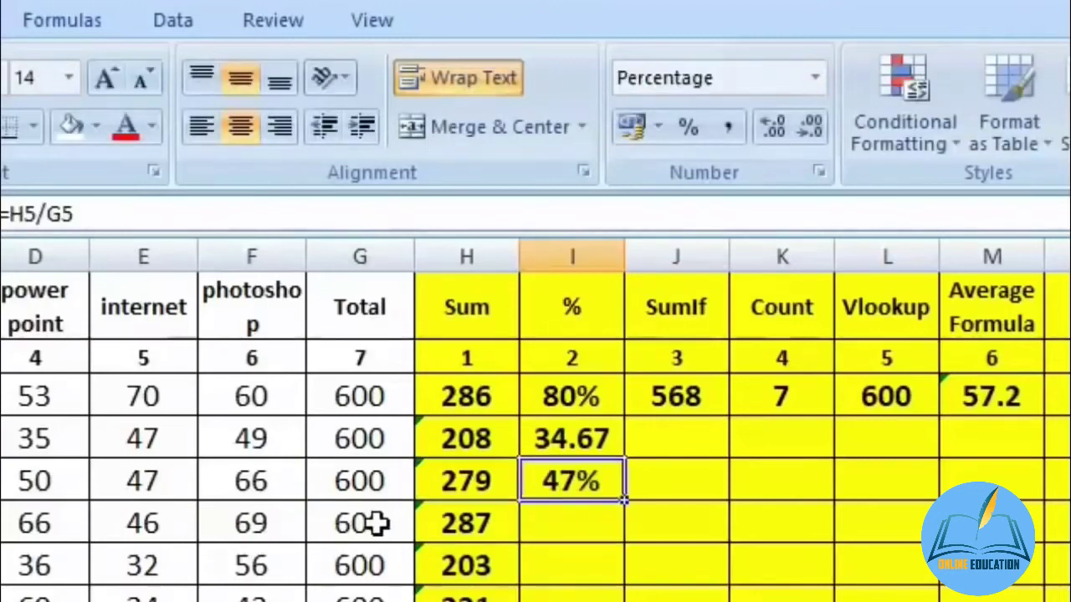
{"action": "key", "text": "Up"}
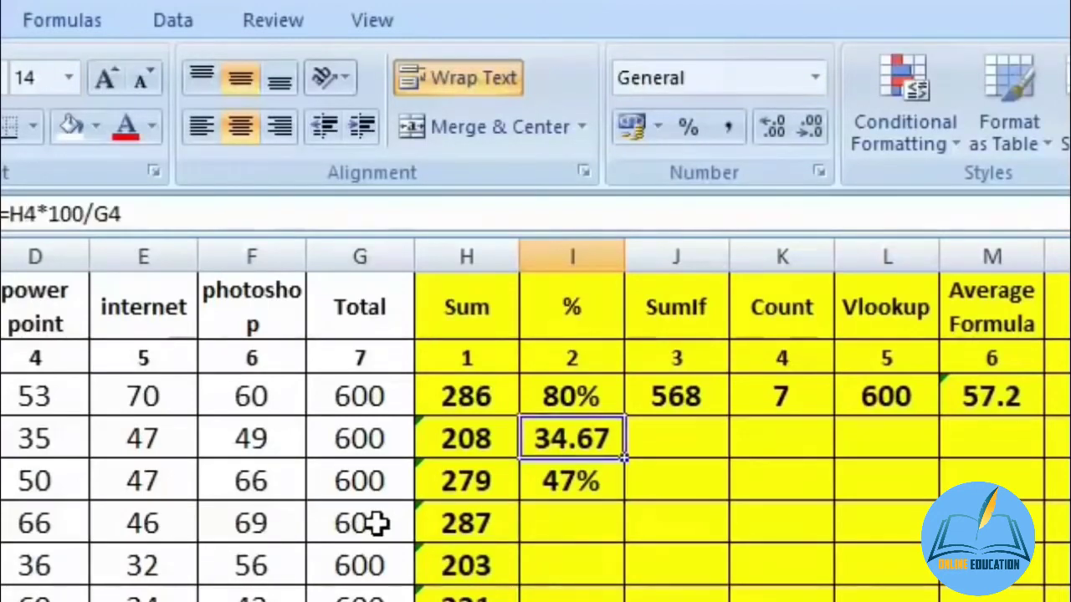
{"action": "key", "text": "Down"}
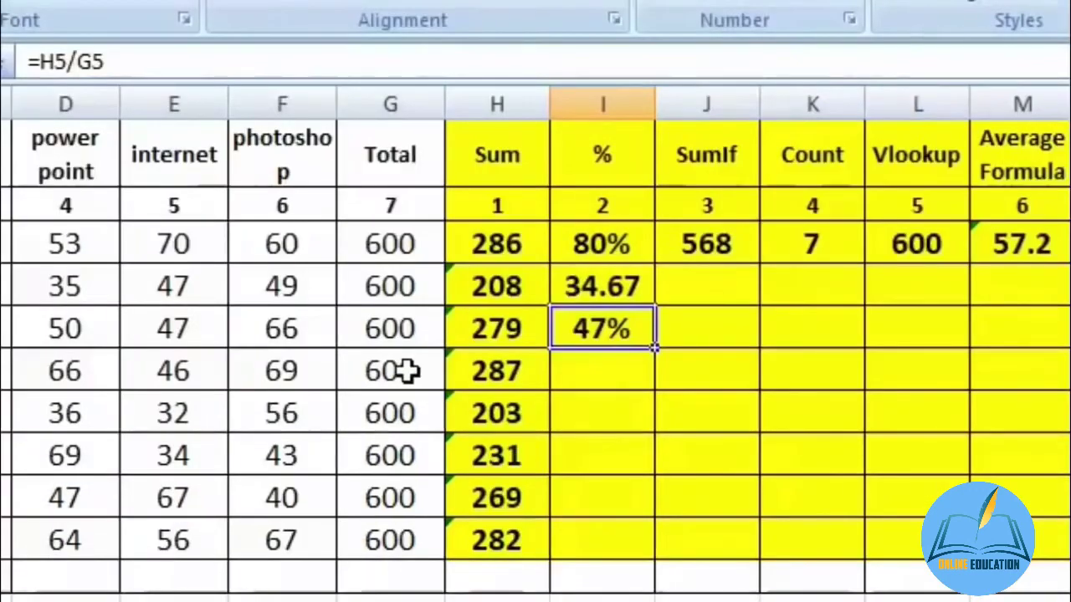
{"action": "left_click_drag", "start_coordinate": [654, 348], "coordinate": [663, 550]}
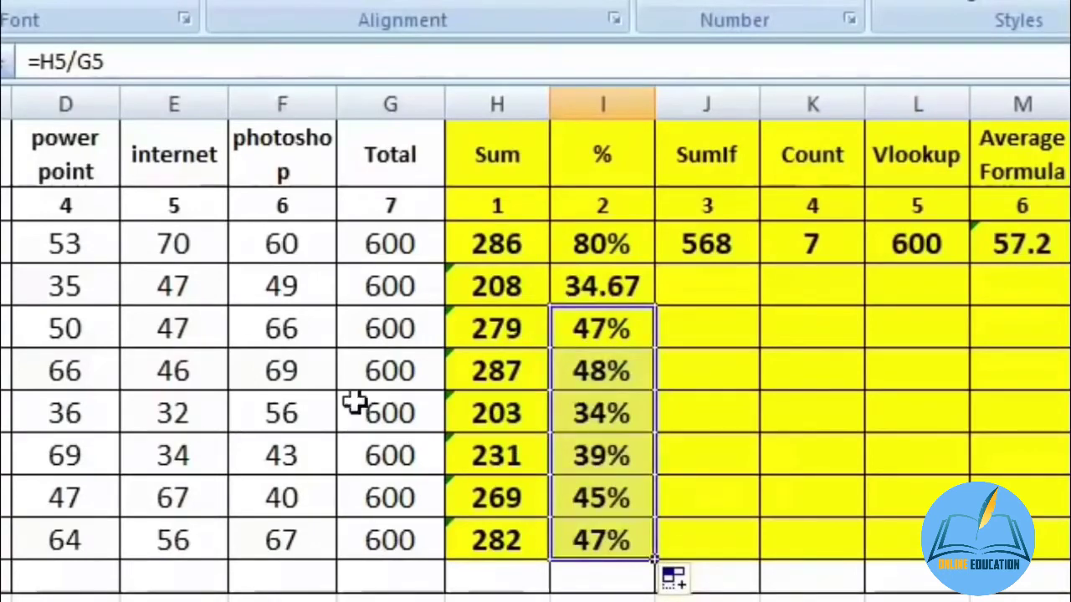
- Start a SUMIF formula in cell J4 with the name cells A3:A10 as its range
{"action": "left_click", "coordinate": [659, 370]}
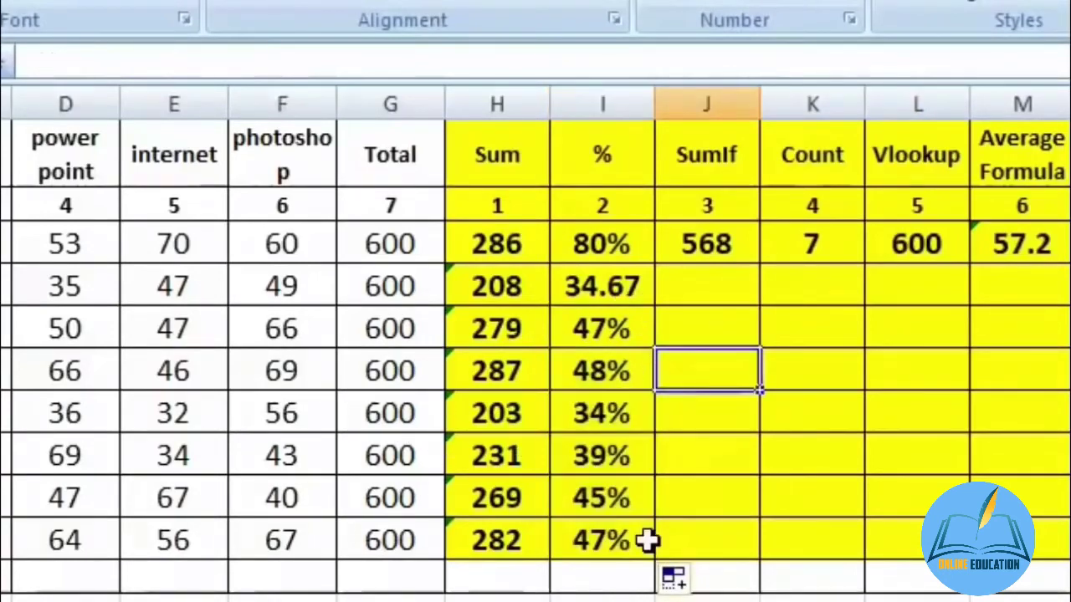
{"action": "key", "text": "Up"}
{"action": "key", "text": "Up"}
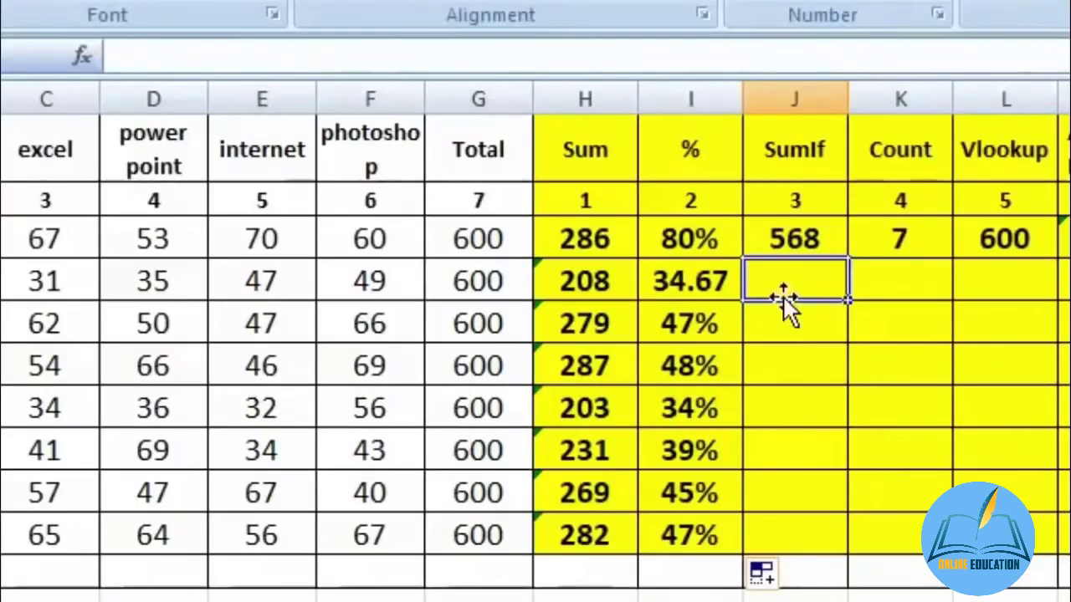
{"action": "type", "text": "=sumi"}
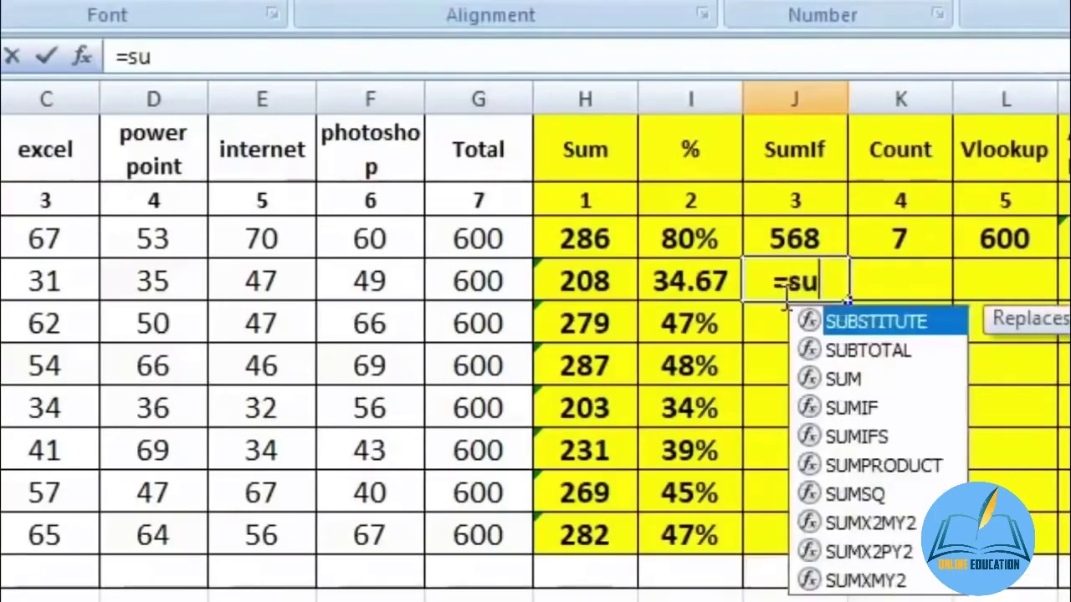
{"action": "type", "text": "f("}
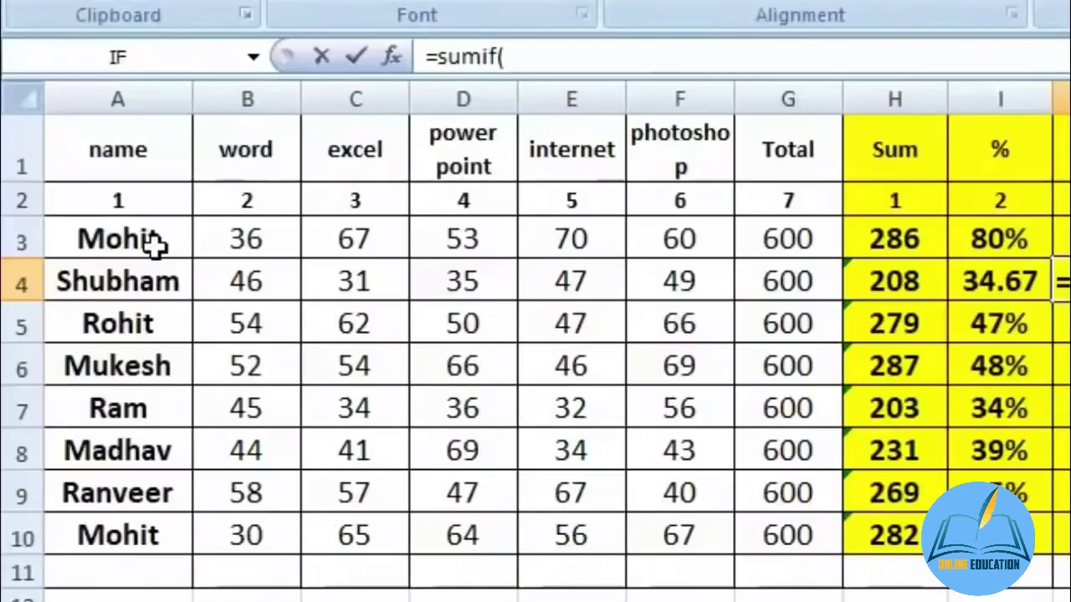
{"action": "left_click", "coordinate": [153, 240]}
{"action": "left_click_drag", "start_coordinate": [153, 240], "coordinate": [155, 530]}
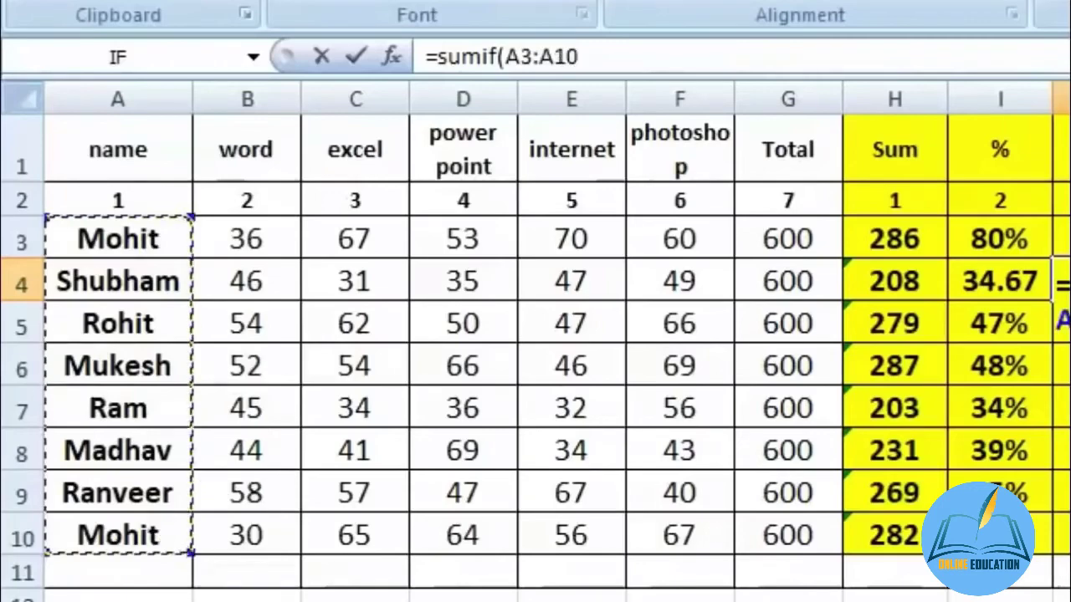
- Complete J4's SUMIF with the student name from A3 as quoted criterion and H3:H10 as sum range, and check the formula
{"action": "type", "text": ","}
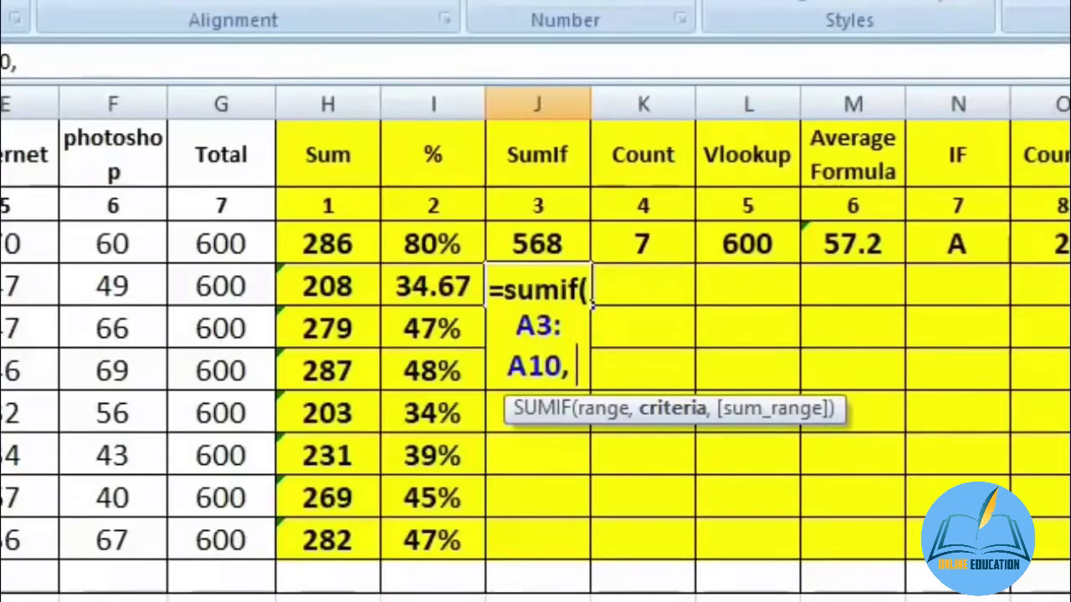
{"action": "type", "text": "\""}
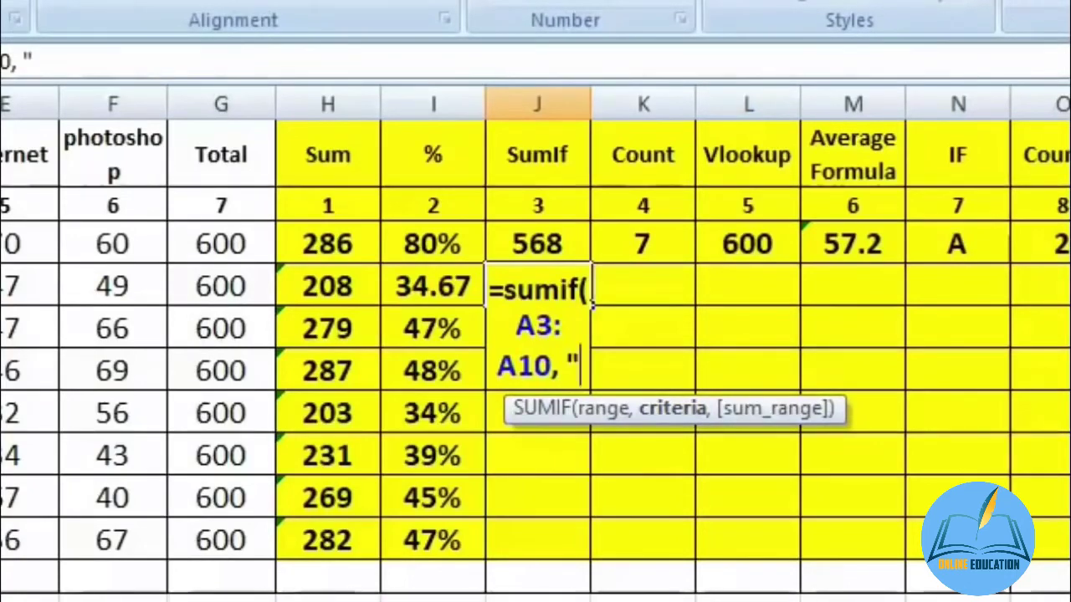
{"action": "type", "text": "Mohit"}
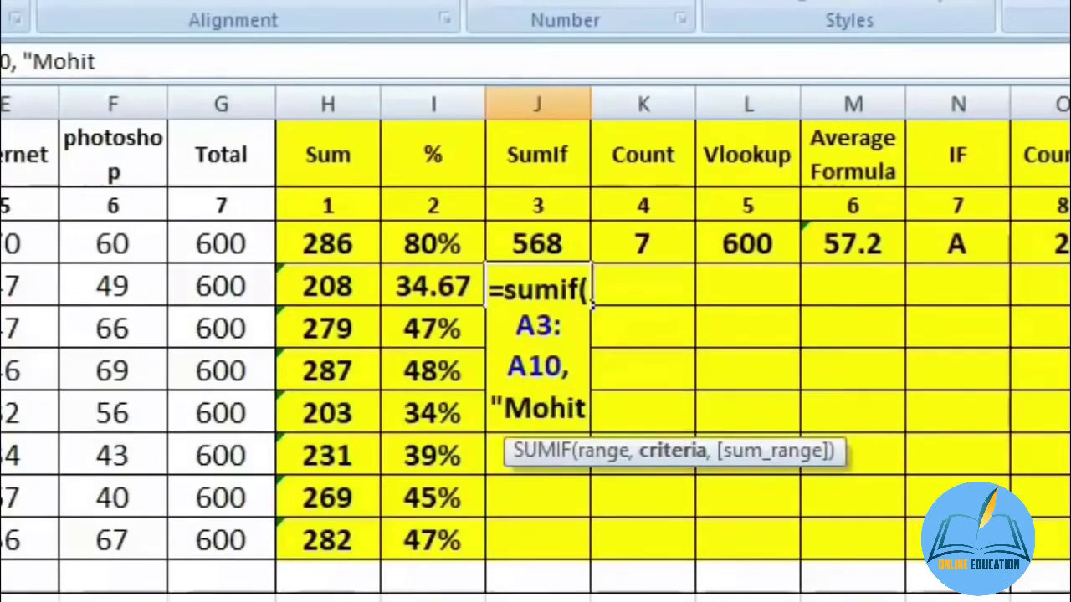
{"action": "type", "text": "\","}
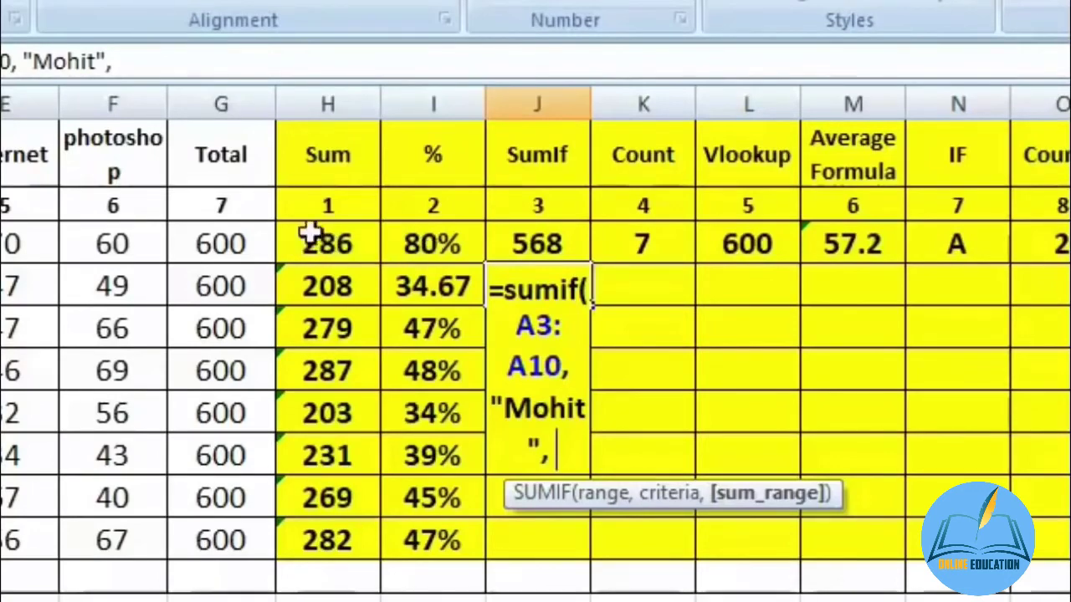
{"action": "left_click", "coordinate": [339, 249]}
{"action": "left_click_drag", "start_coordinate": [339, 249], "coordinate": [356, 548]}
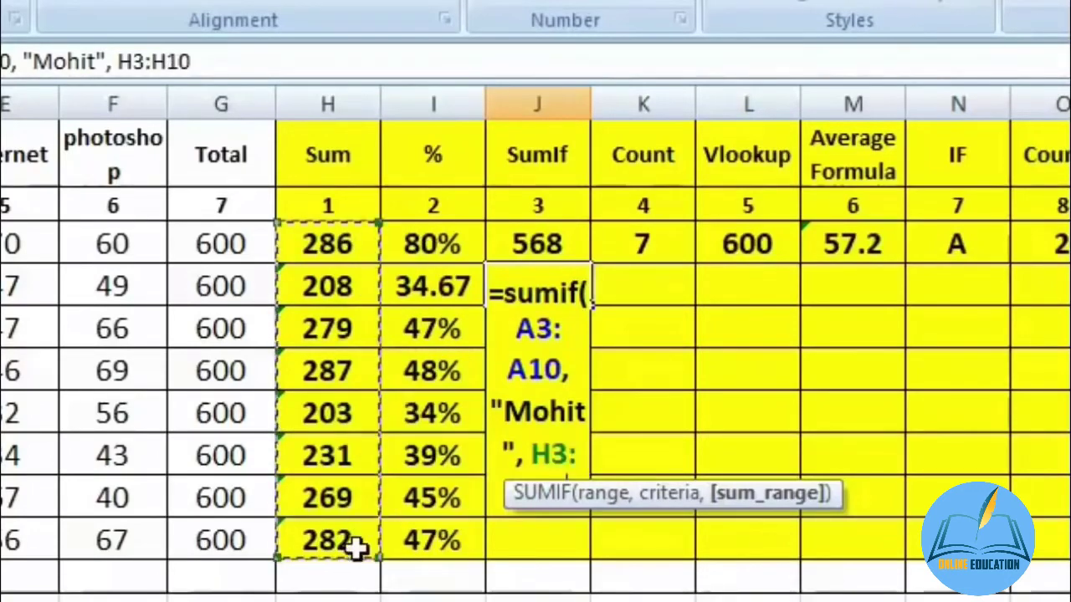
{"action": "type", "text": ")"}
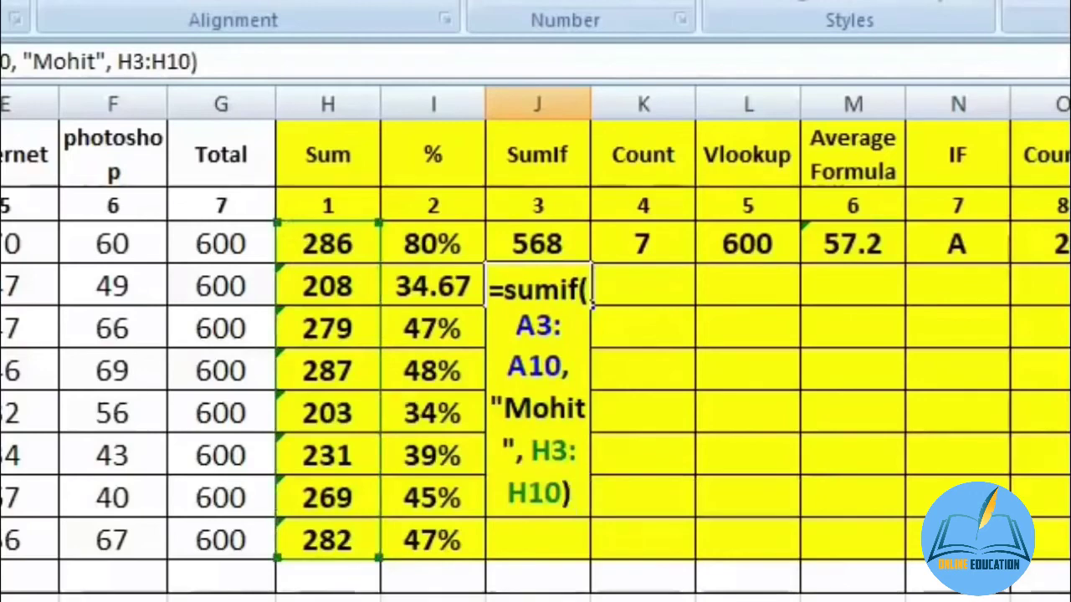
{"action": "key", "text": "Return"}
{"action": "left_click", "coordinate": [535, 284]}
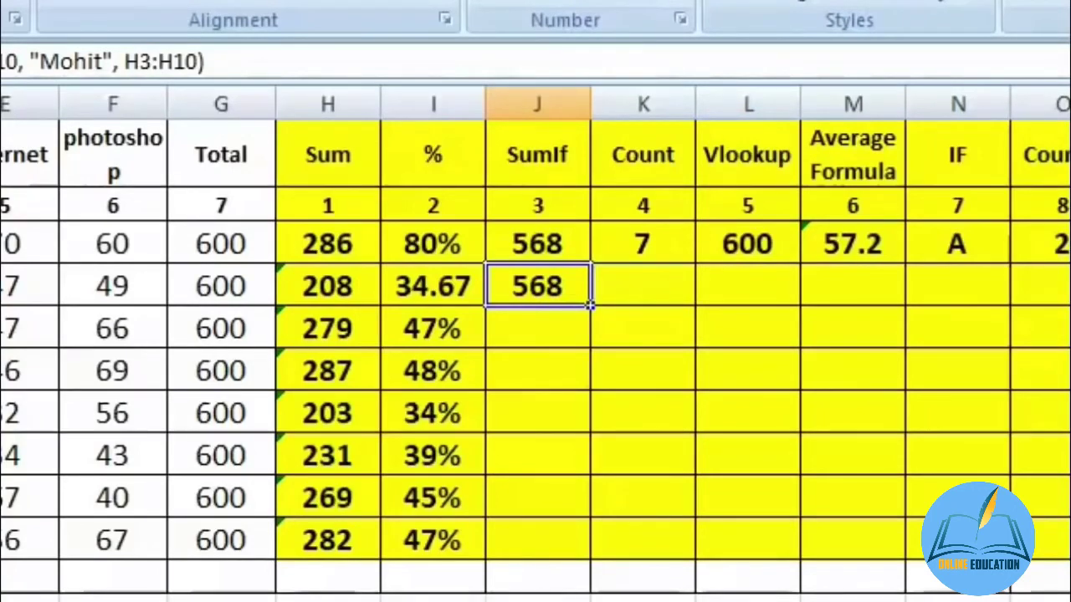
- Enter the formula =COUNT(A4:G4) in cell K4 and check the finished formula
{"action": "key", "text": "Right"}
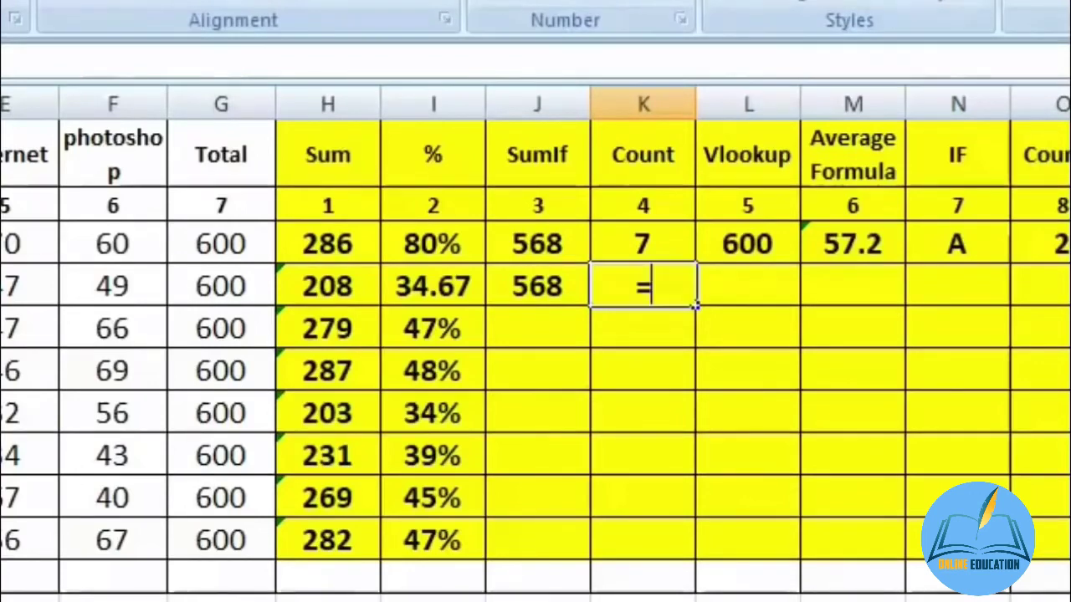
{"action": "type", "text": "count"}
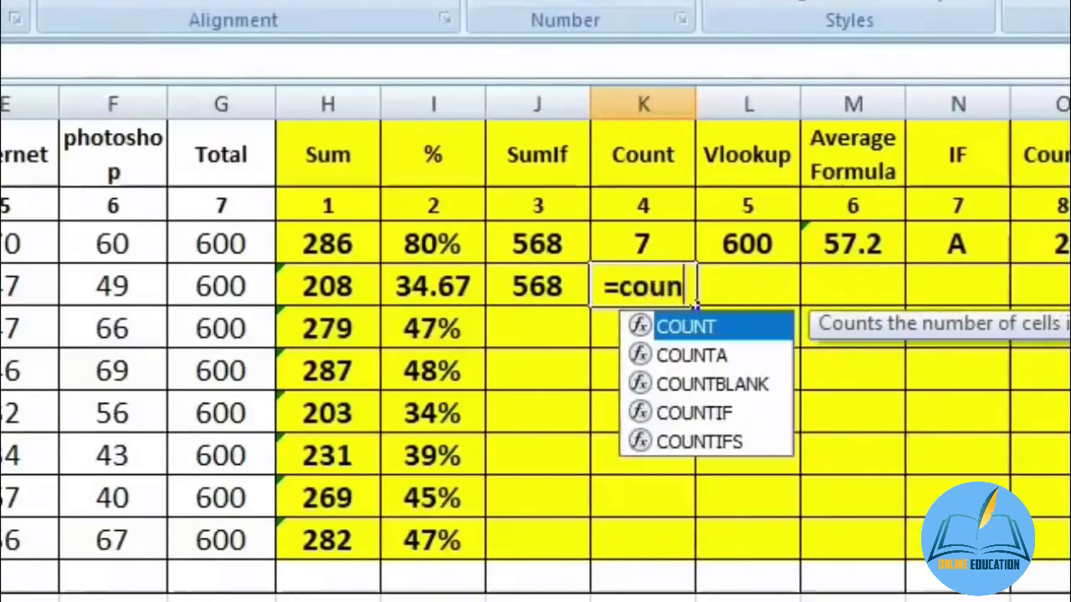
{"action": "type", "text": "("}
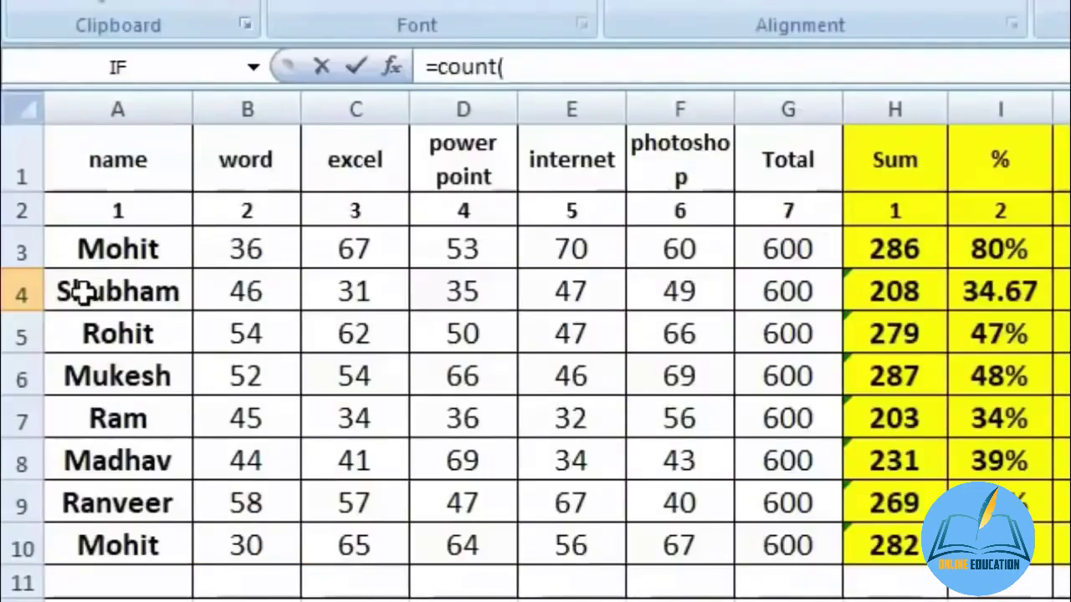
{"action": "left_click_drag", "start_coordinate": [82, 291], "coordinate": [786, 293]}
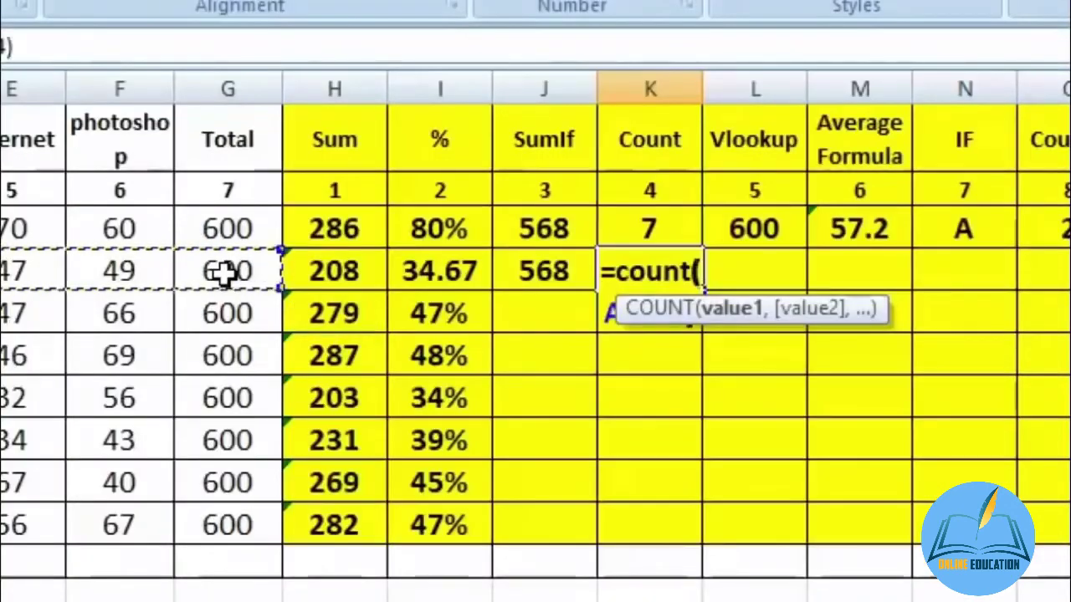
{"action": "type", "text": ")"}
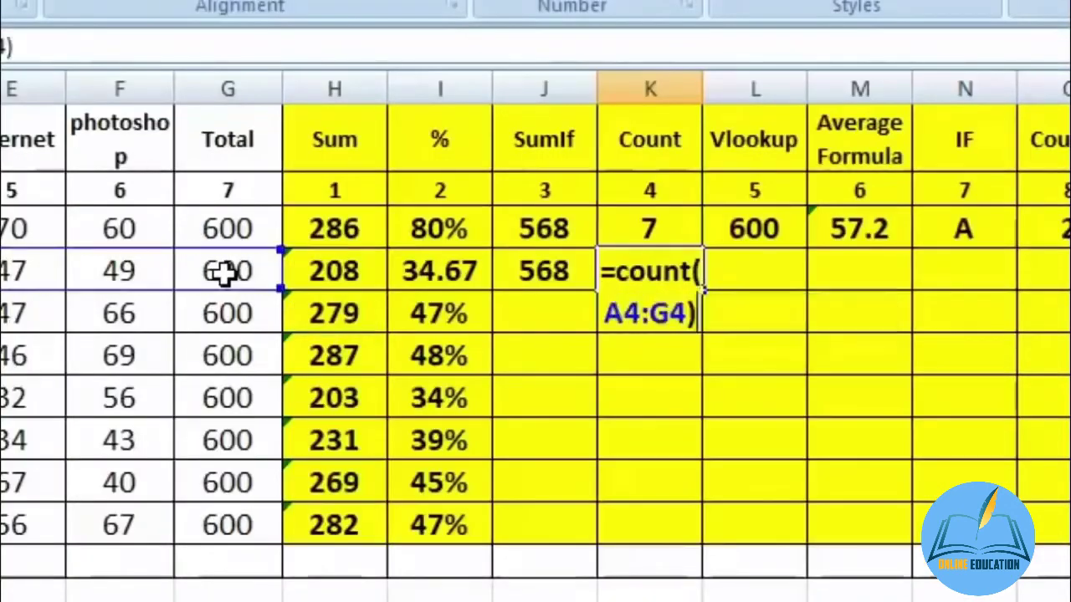
{"action": "key", "text": "Return"}
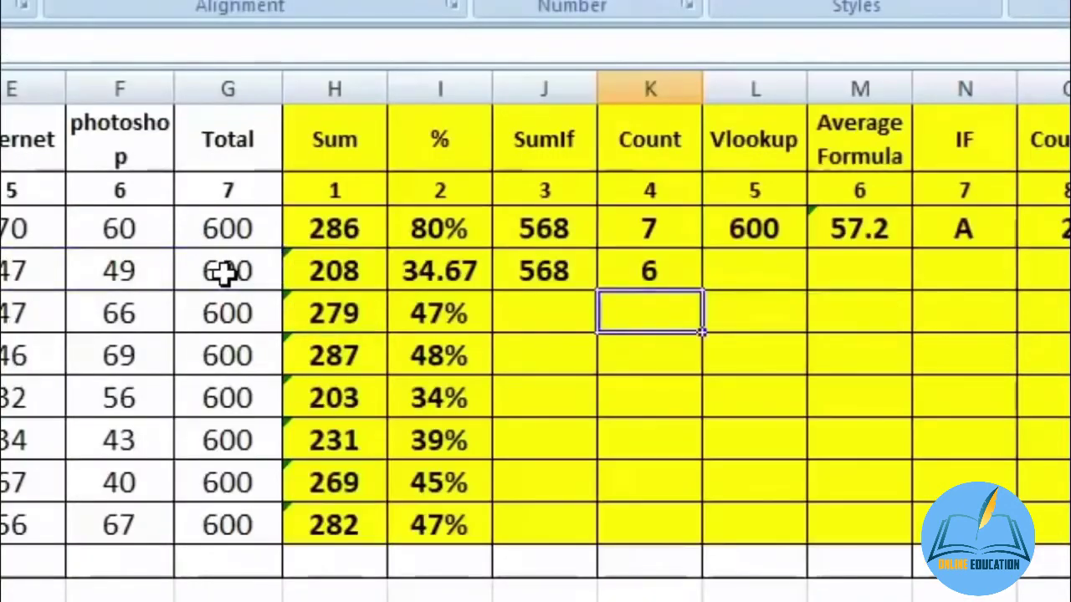
{"action": "left_click", "coordinate": [690, 263]}
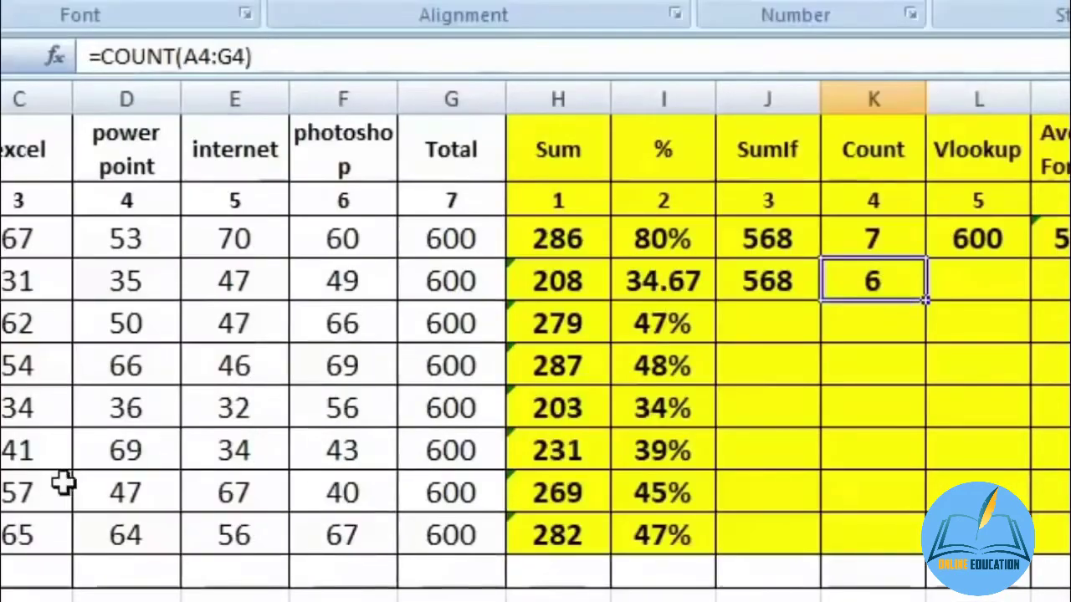
- Clear the power point mark in D4 to test the count, and enter 25 there instead
{"action": "left_click", "coordinate": [2, 512]}
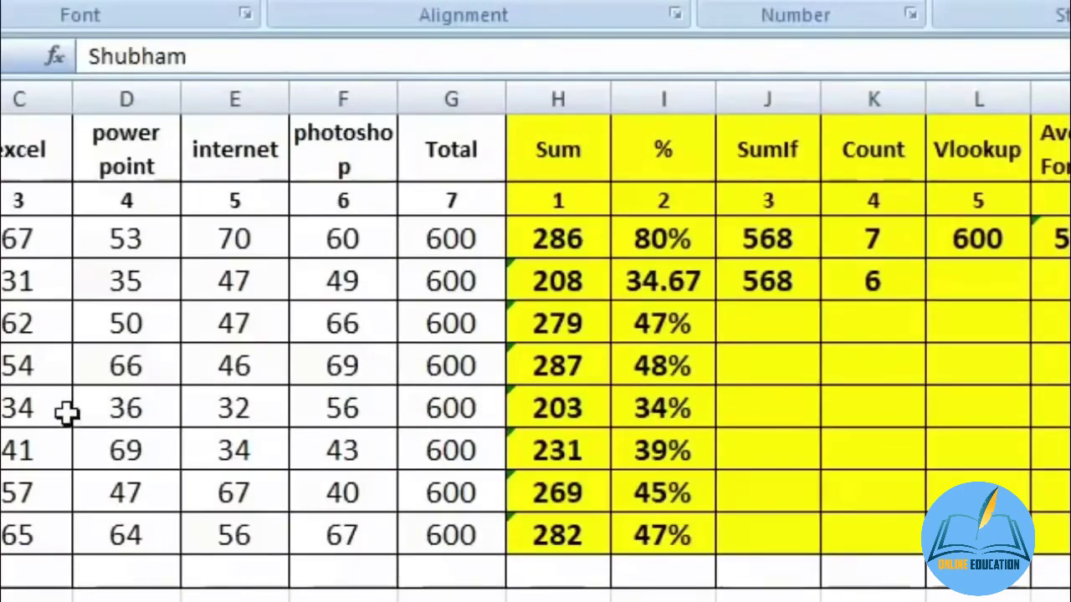
{"action": "left_click", "coordinate": [114, 279]}
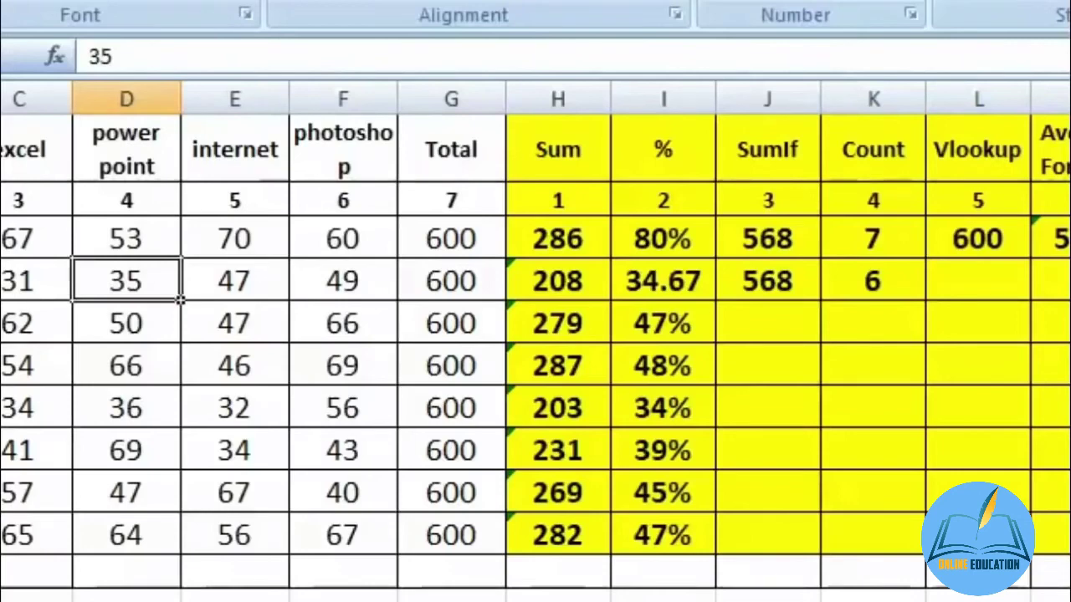
{"action": "key", "text": "Delete"}
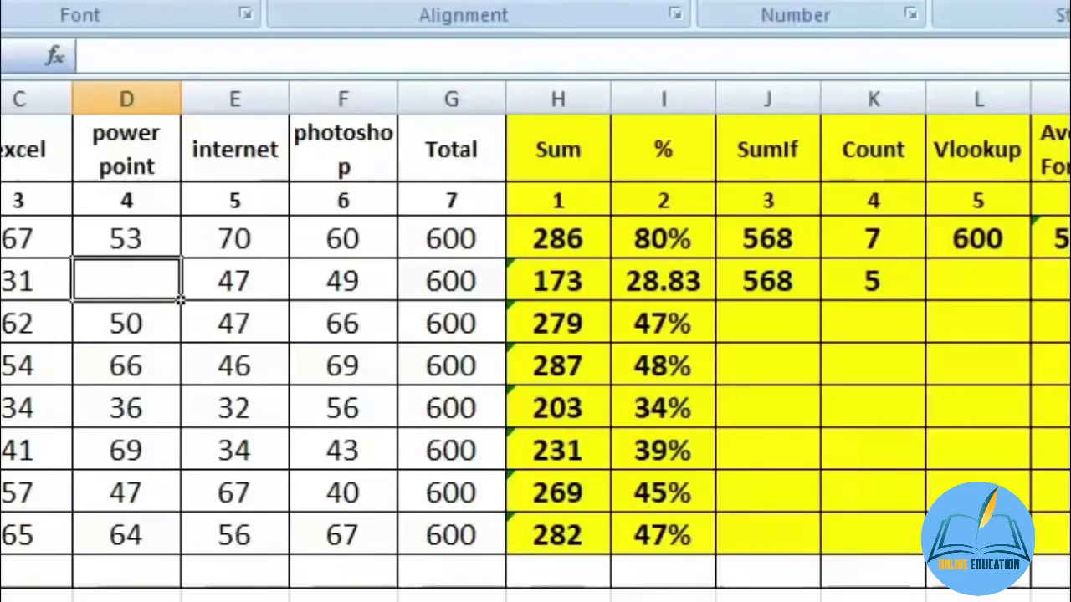
{"action": "type", "text": "25"}
{"action": "key", "text": "Return"}
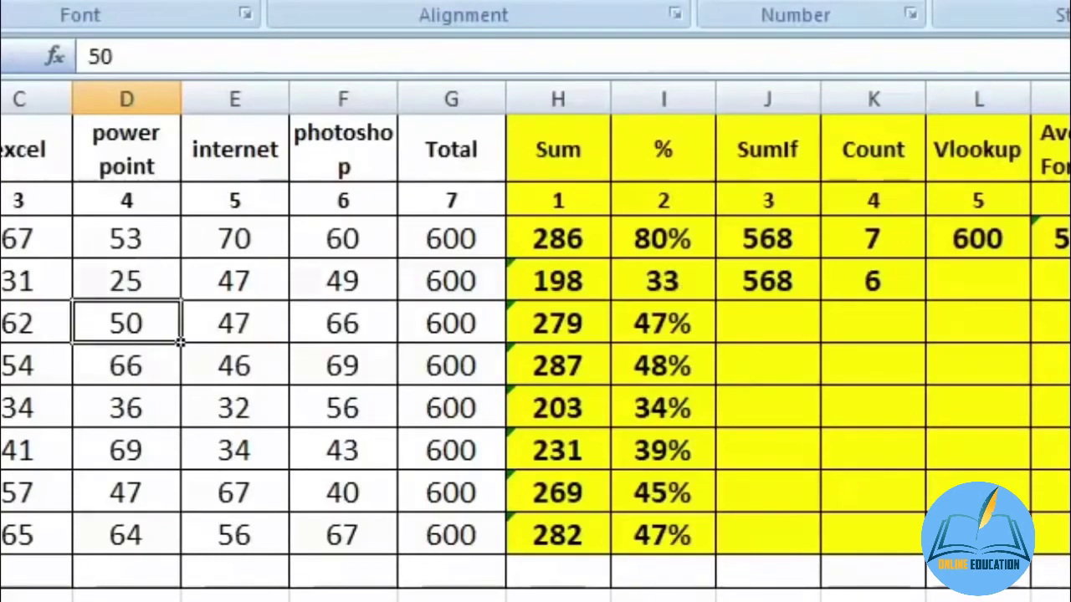
- Start a VLOOKUP formula in cell L4 with the student name from A7 as the quoted lookup value
{"action": "left_click", "coordinate": [978, 281]}
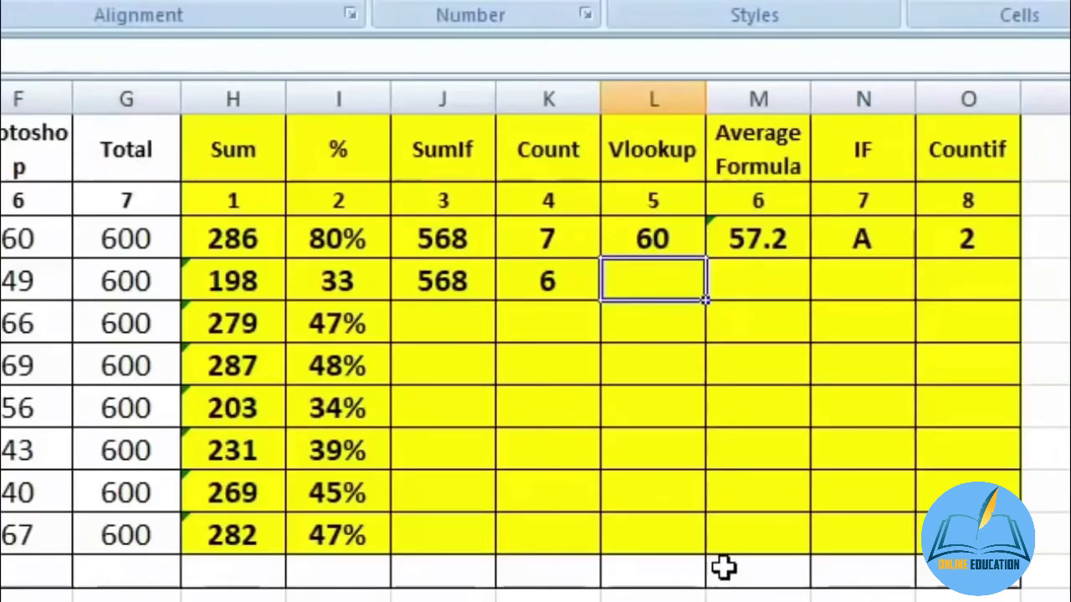
{"action": "type", "text": "="}
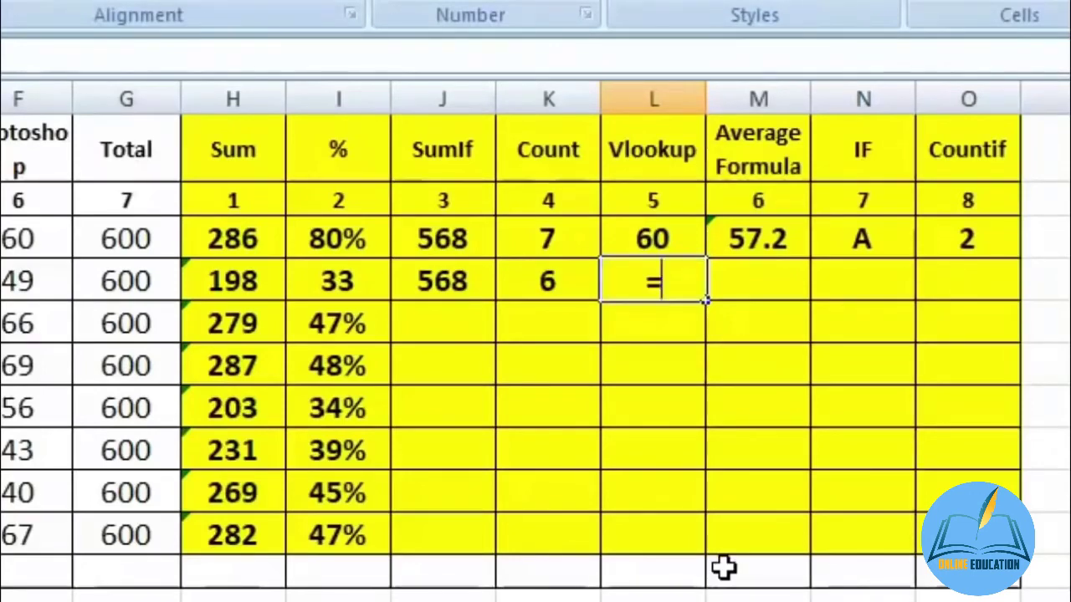
{"action": "type", "text": "vlo"}
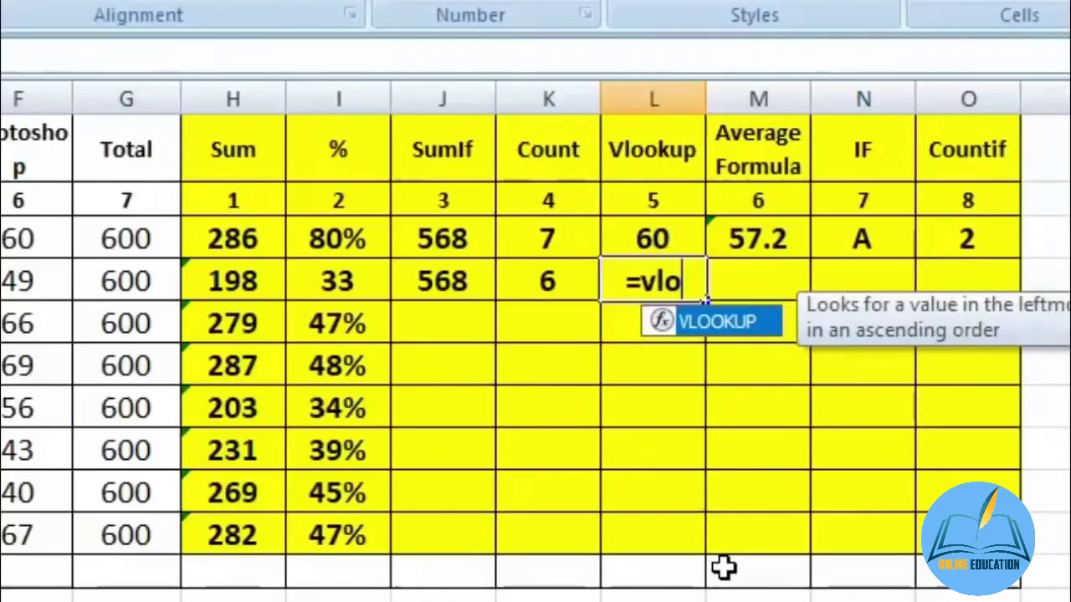
{"action": "double_click", "coordinate": [714, 318]}
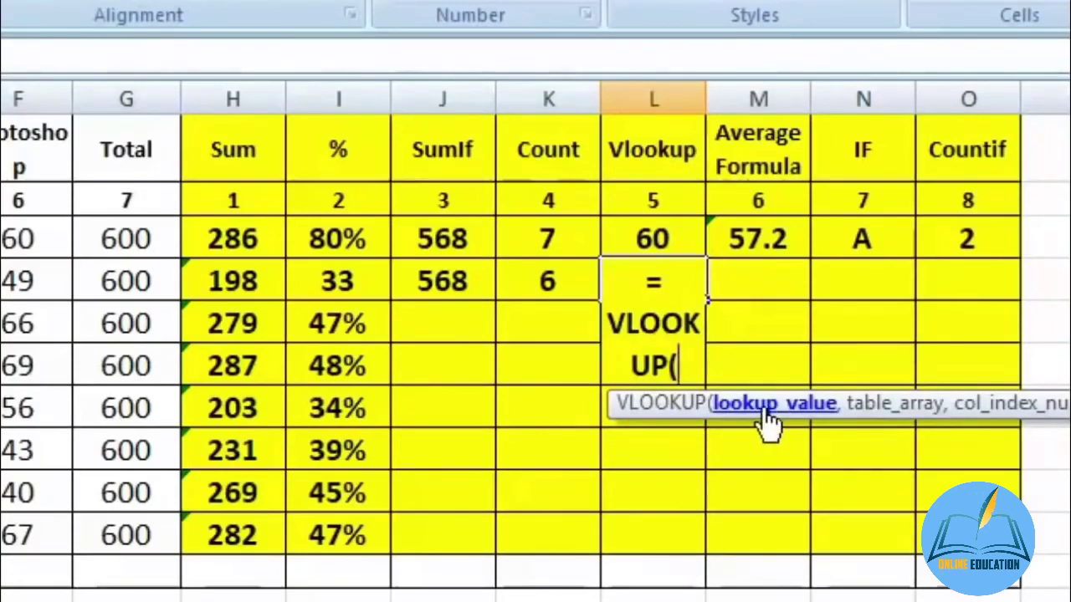
{"action": "type", "text": "\""}
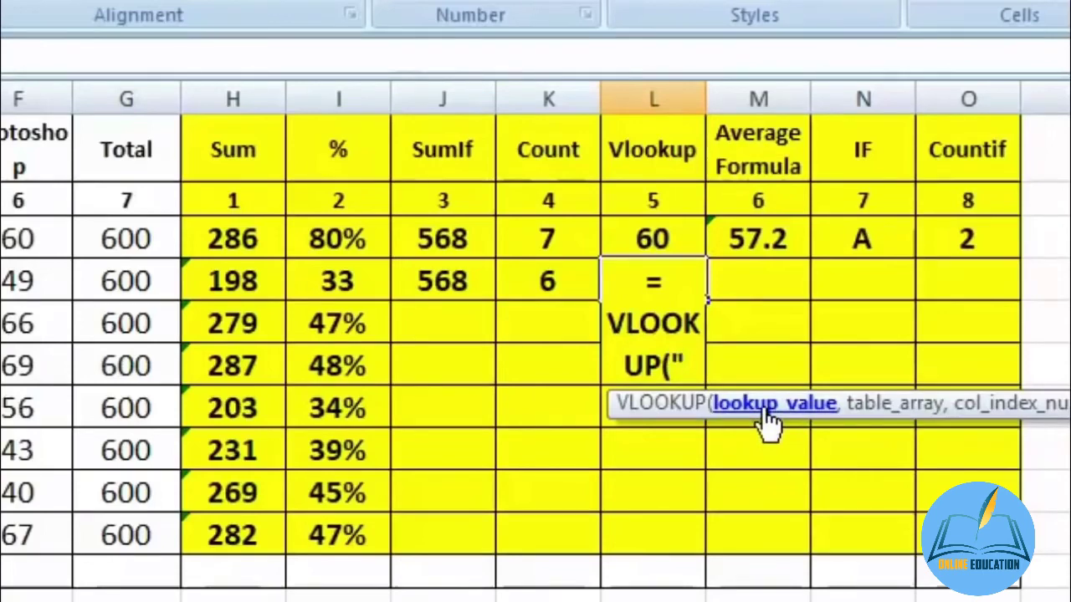
{"action": "type", "text": "Ram"}
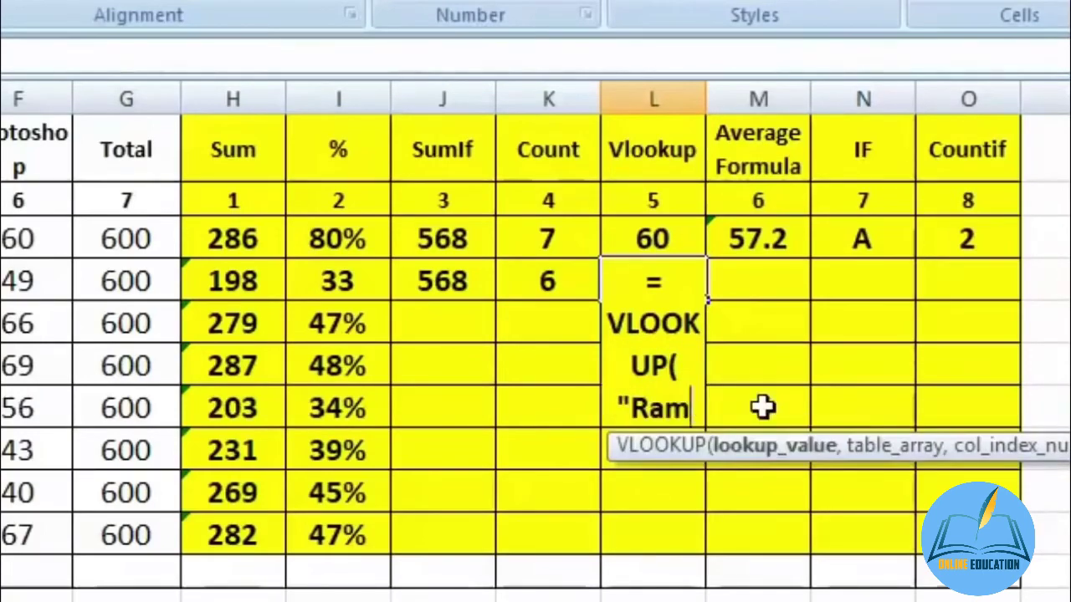
{"action": "type", "text": "\""}
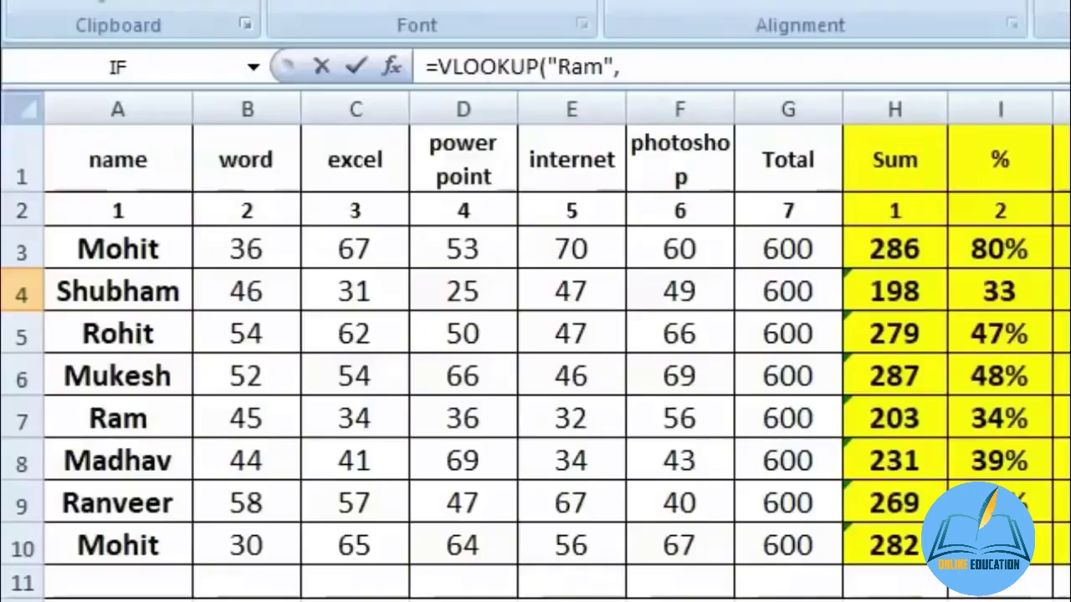
{"action": "type", "text": ","}
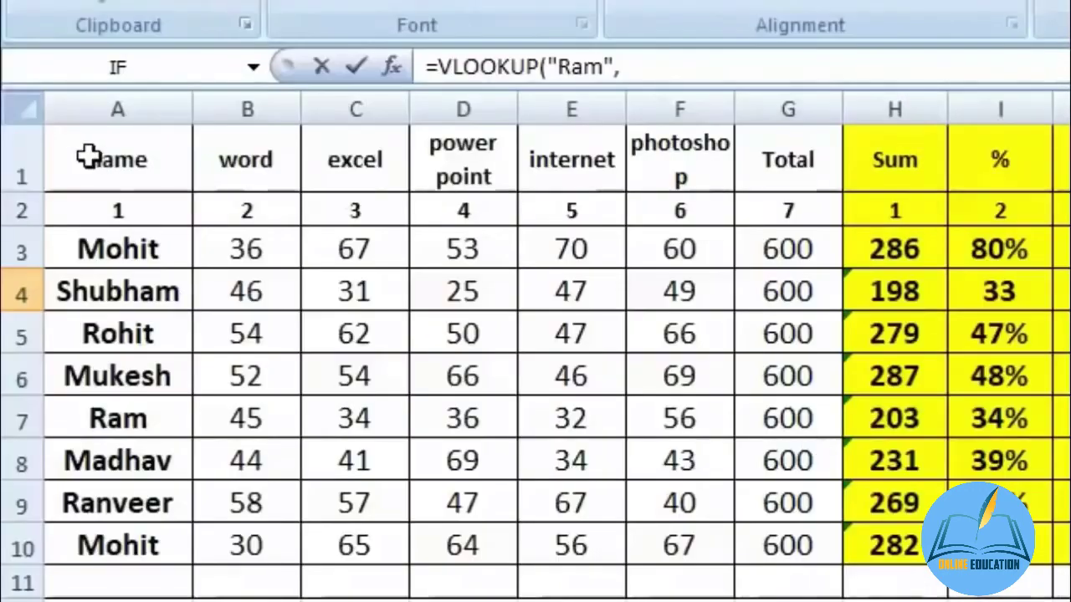
- Complete L4's VLOOKUP with table array A1:G10, column index 5 and range lookup 0, and review the formula
{"action": "left_click_drag", "start_coordinate": [86, 156], "coordinate": [777, 540]}
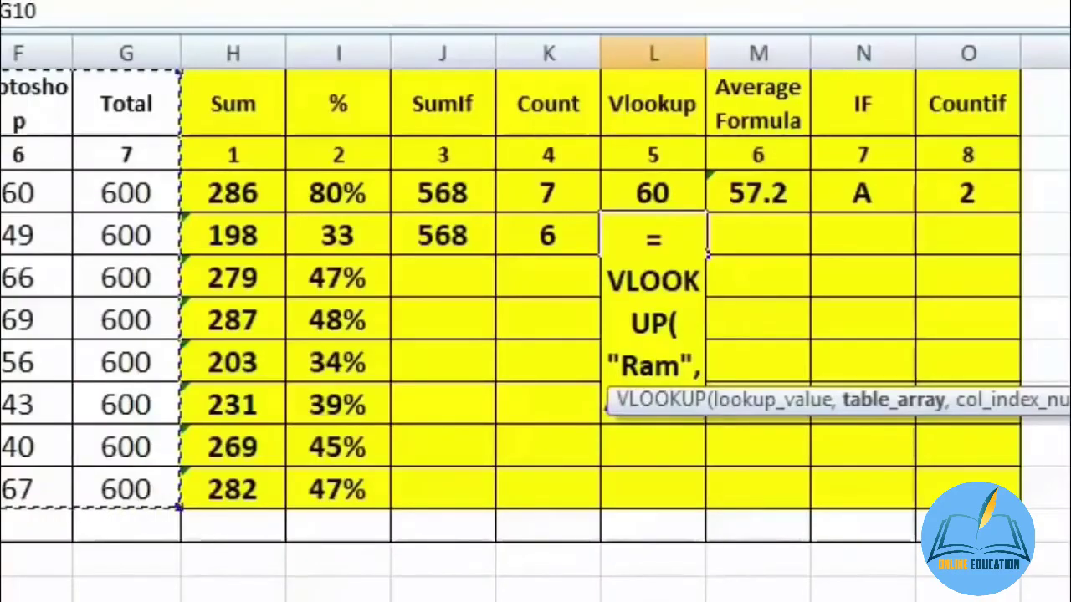
{"action": "type", "text": ","}
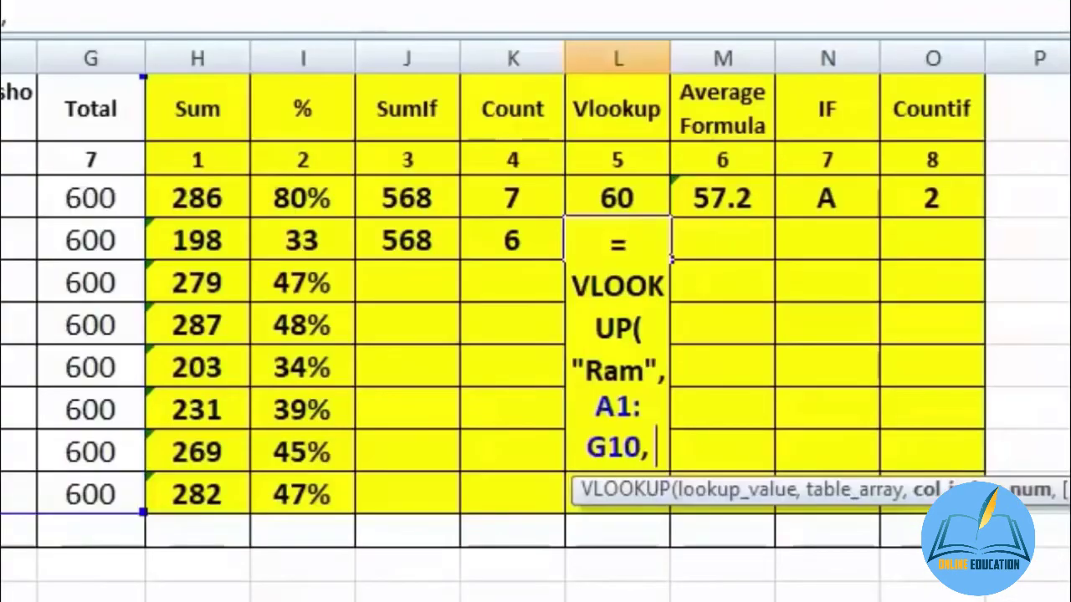
{"action": "type", "text": "5"}
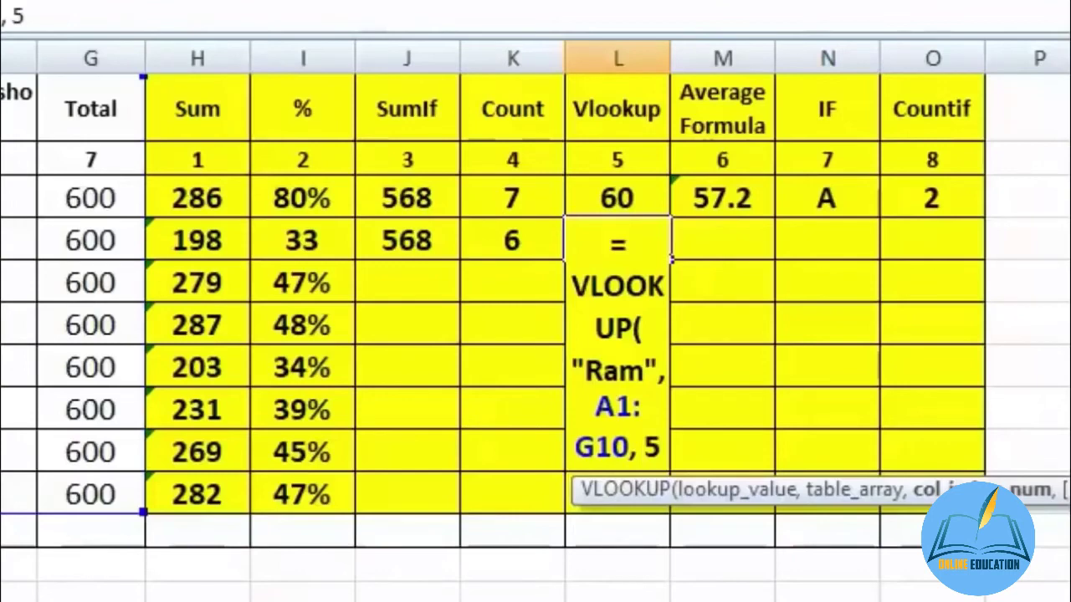
{"action": "type", "text": ","}
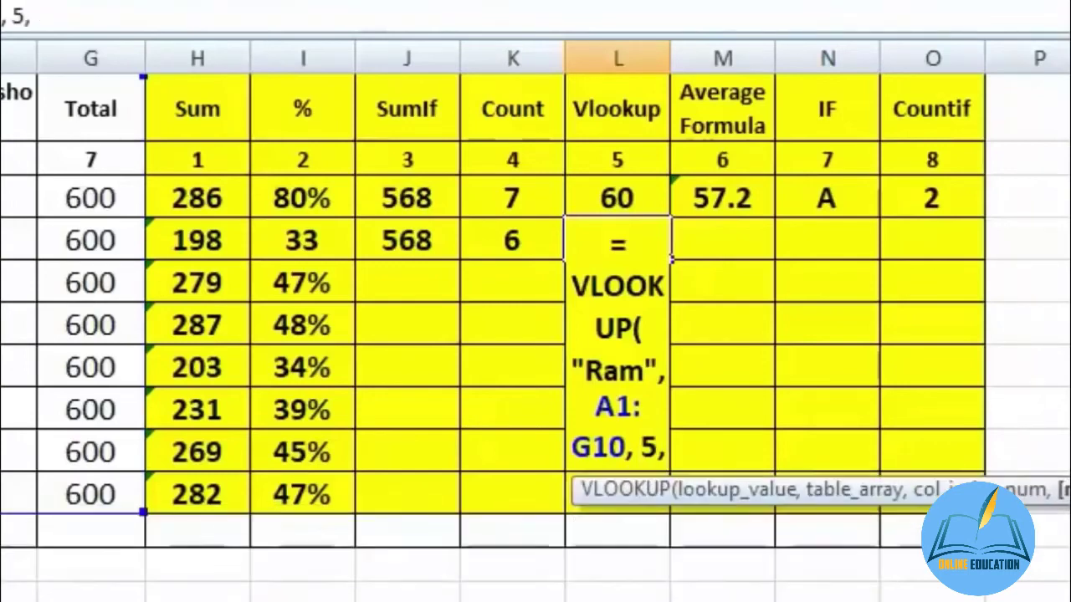
{"action": "type", "text": " 0"}
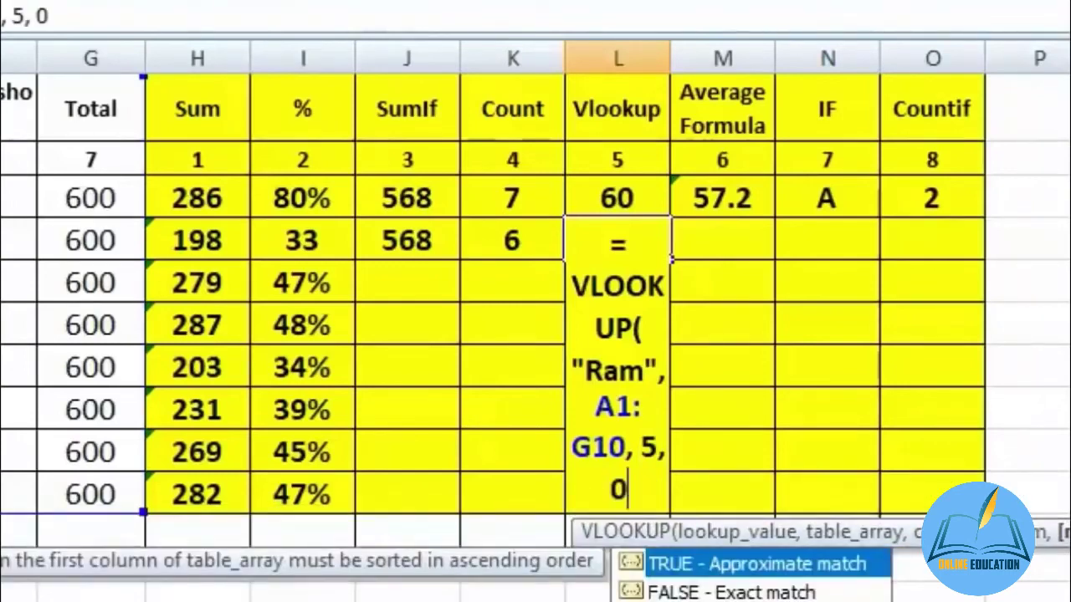
{"action": "type", "text": ")"}
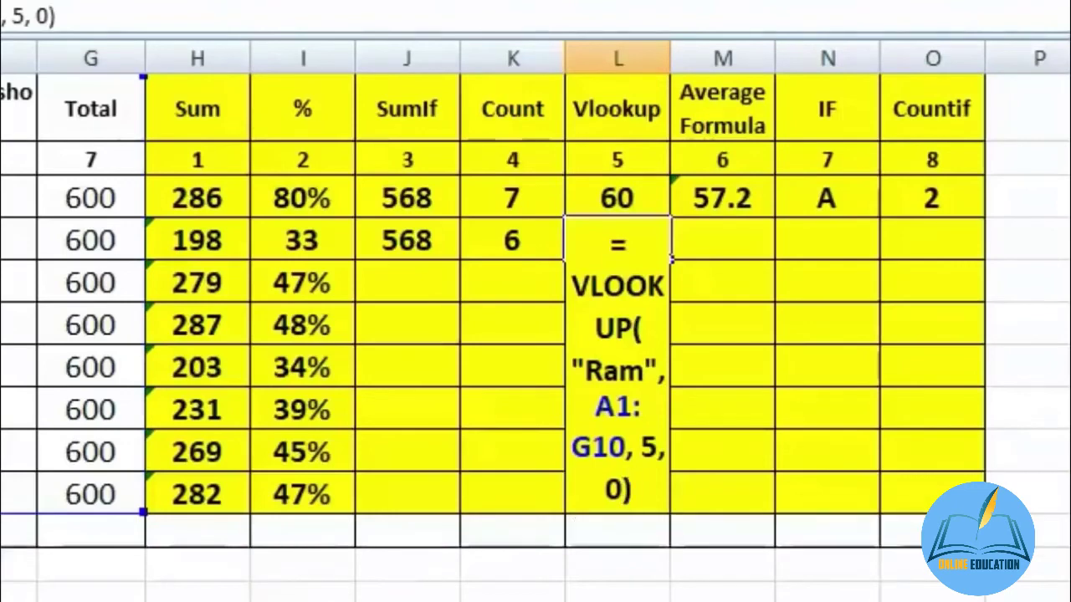
{"action": "key", "text": "Return"}
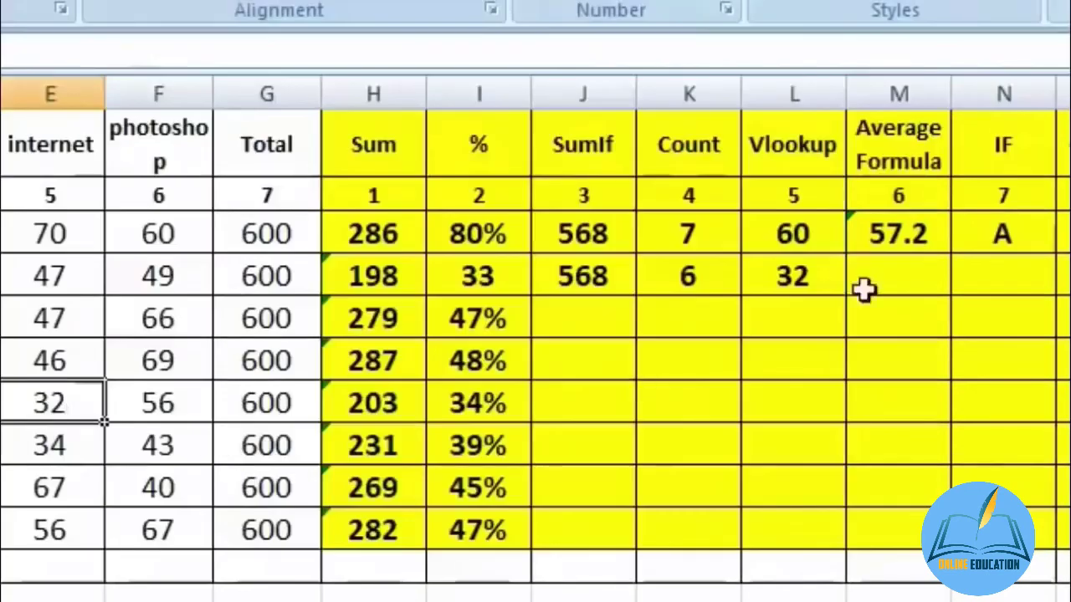
{"action": "left_click", "coordinate": [841, 281]}
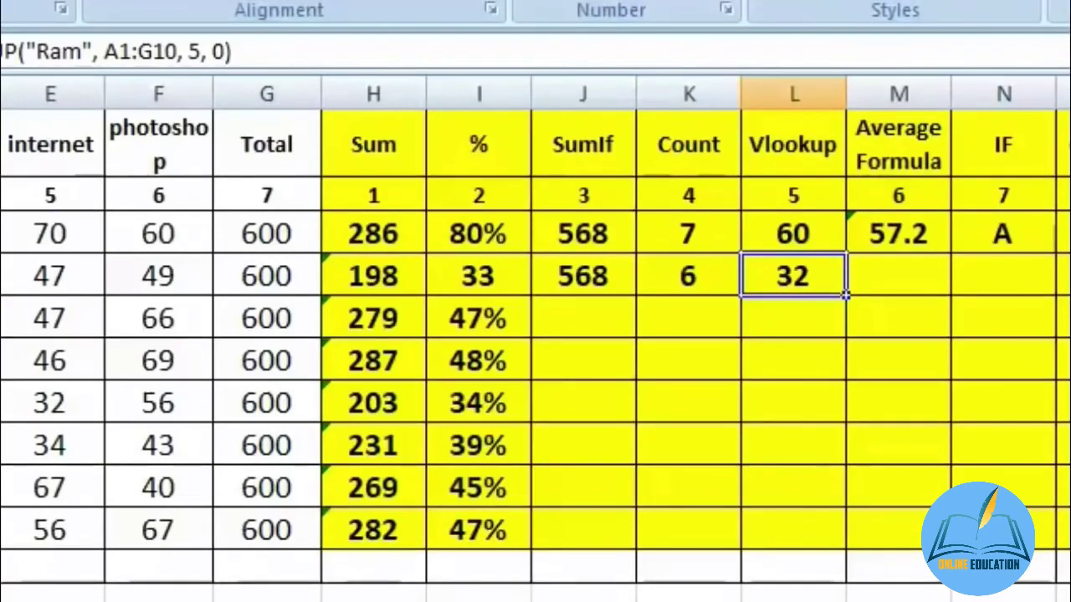
{"action": "key", "text": "F2"}
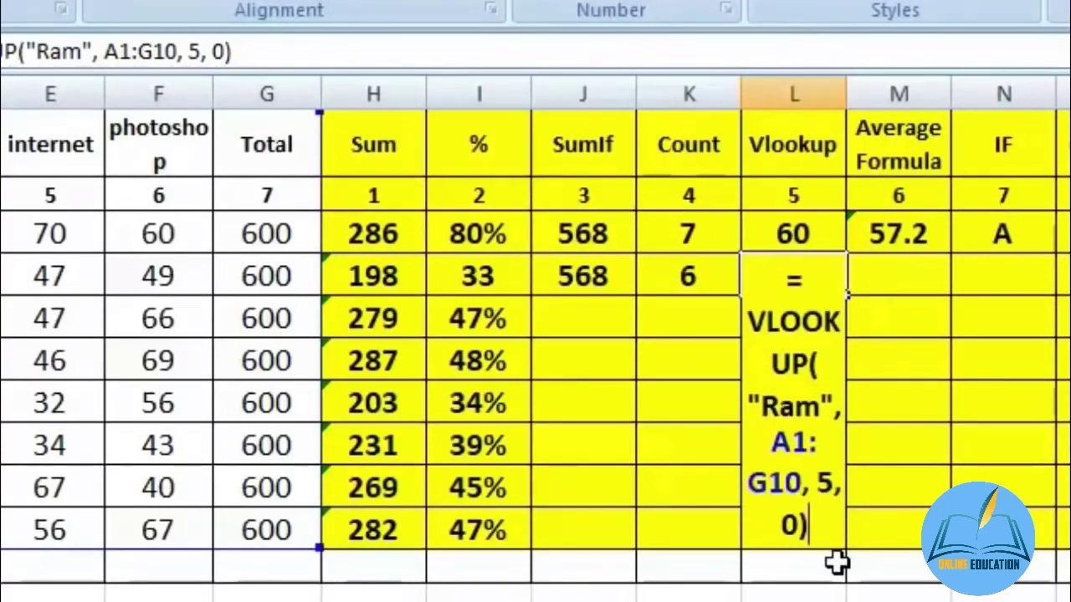
{"action": "key", "text": "ctrl+Return"}
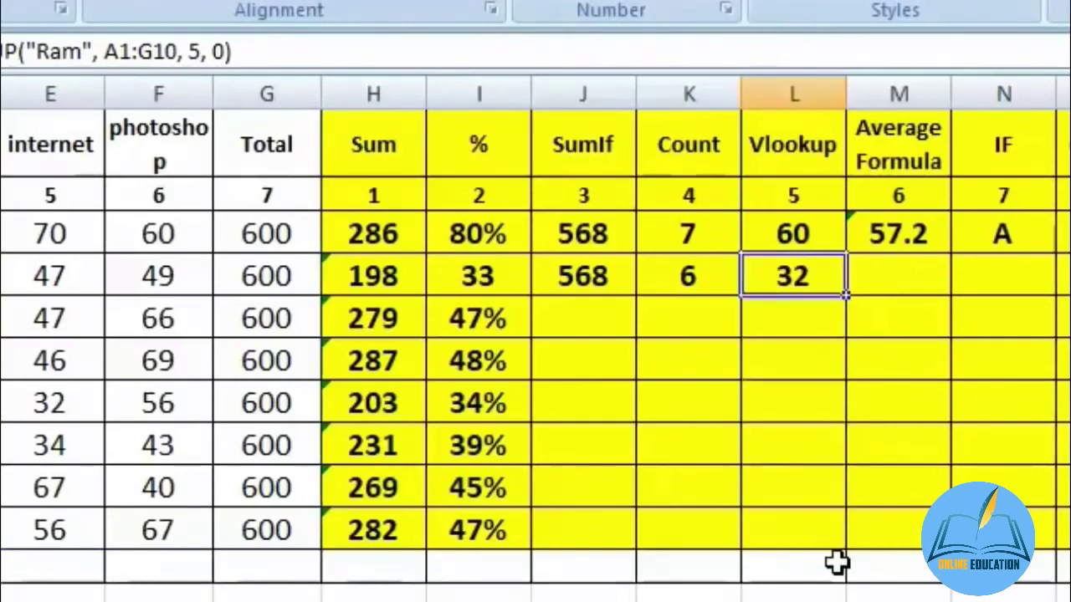
- Enter the formula =AVERAGE(B4:F4) in cell M4
{"action": "key", "text": "Right"}
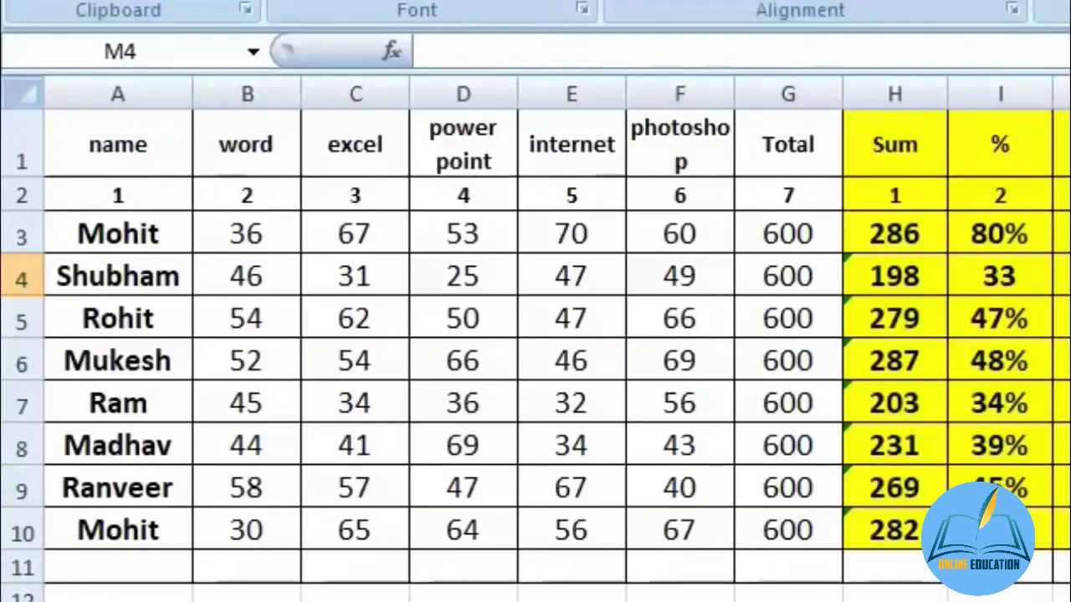
{"action": "type", "text": "="}
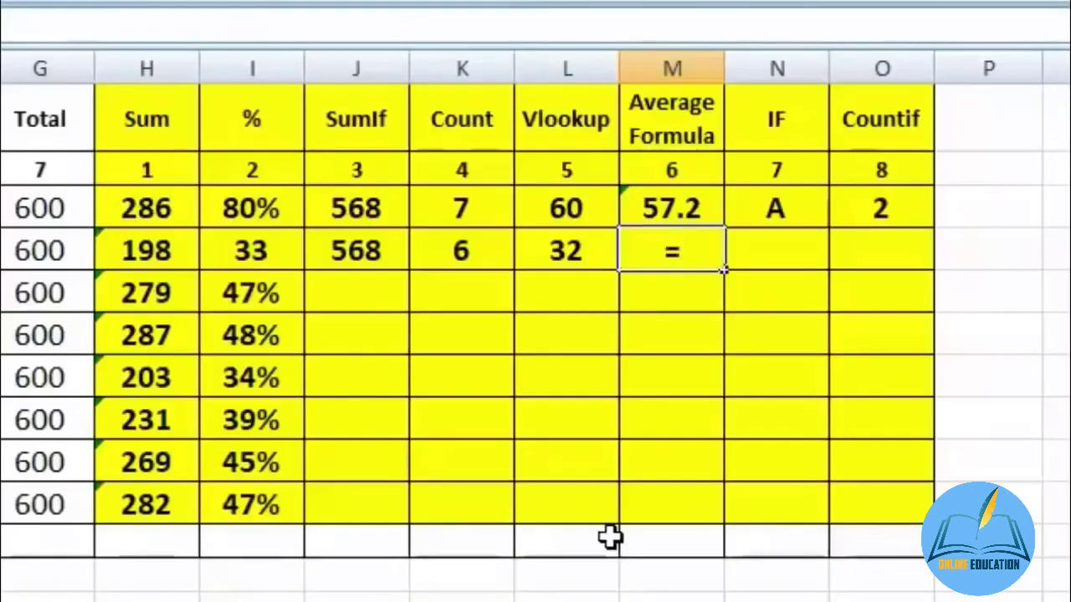
{"action": "type", "text": "ave"}
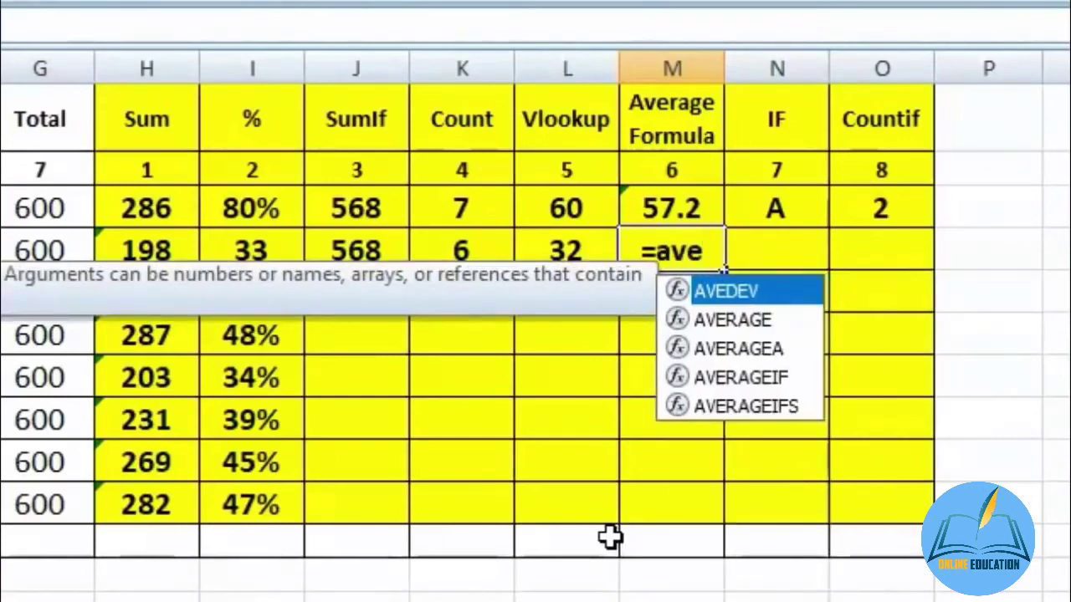
{"action": "double_click", "coordinate": [756, 325]}
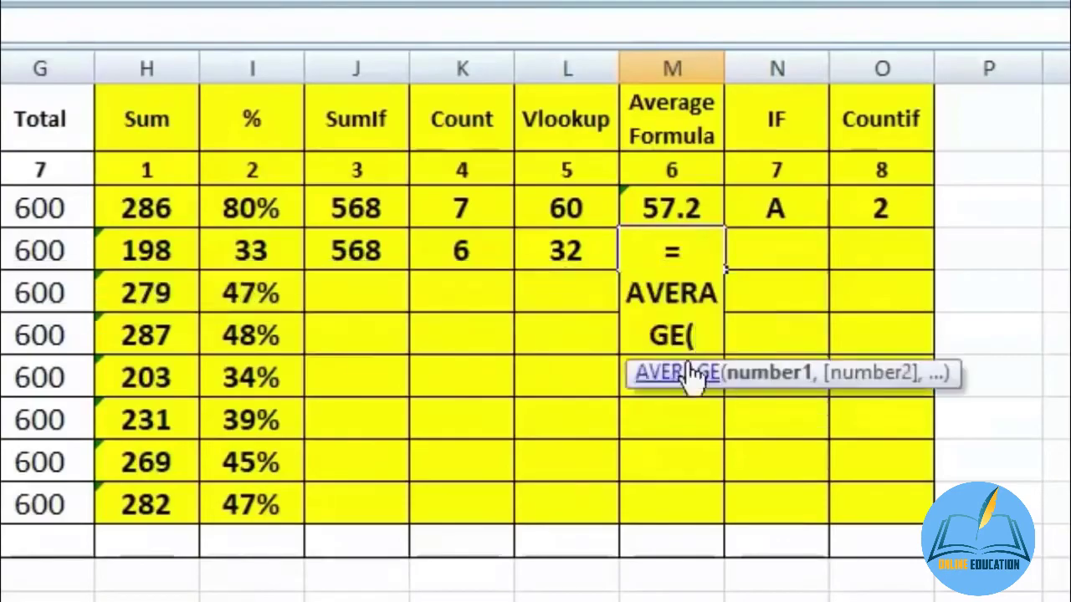
{"action": "left_click_drag", "start_coordinate": [256, 233], "coordinate": [725, 234]}
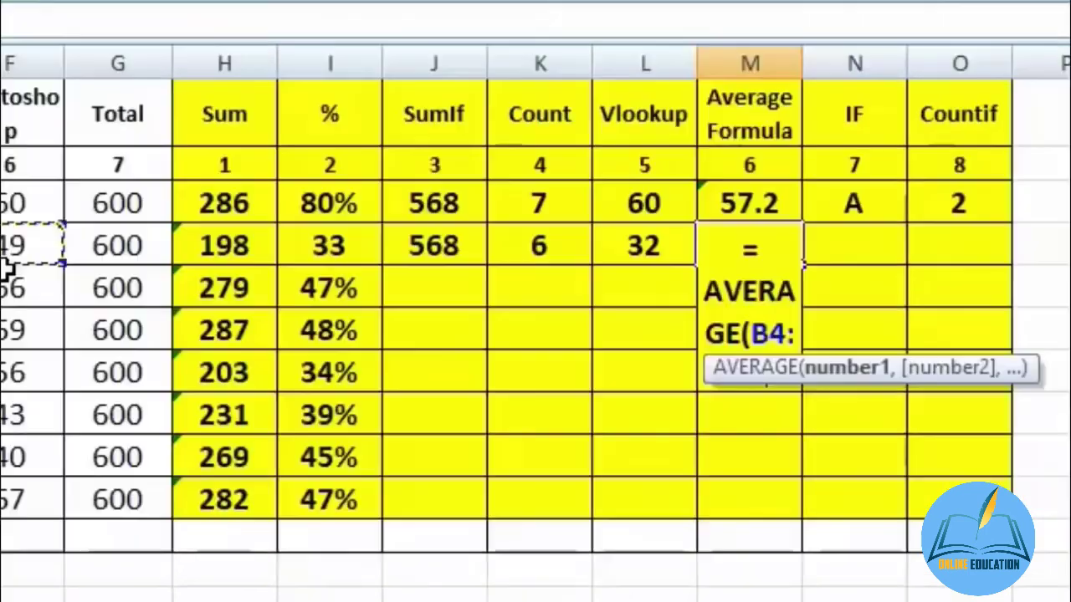
{"action": "type", "text": ")"}
{"action": "key", "text": "Return"}
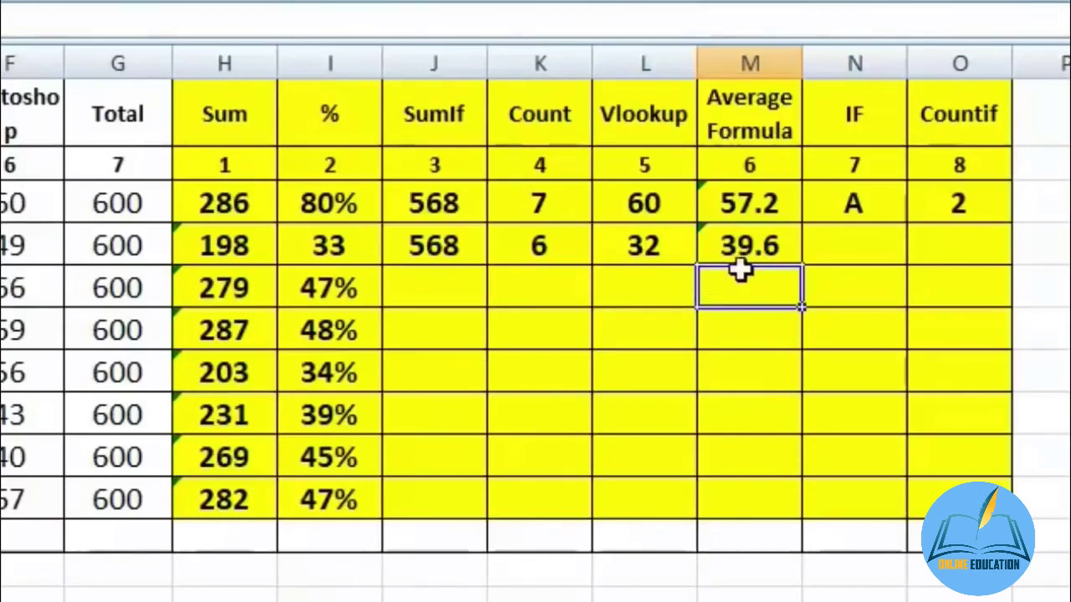
- Copy the AVERAGE formula from M4 down through M10 for the remaining students
{"action": "left_click", "coordinate": [766, 254]}
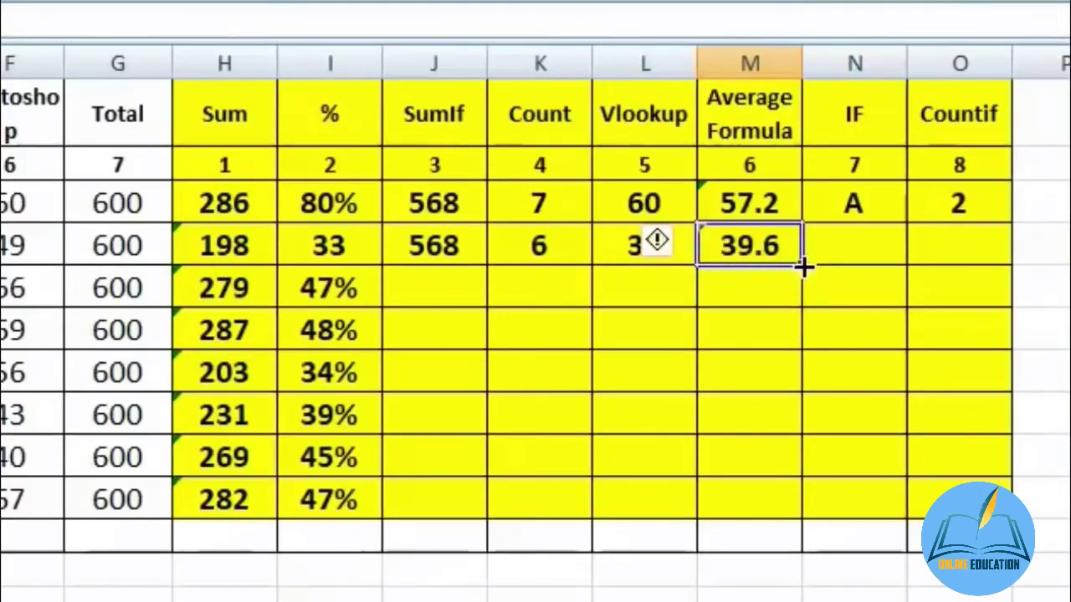
{"action": "left_click_drag", "start_coordinate": [804, 267], "coordinate": [816, 520]}
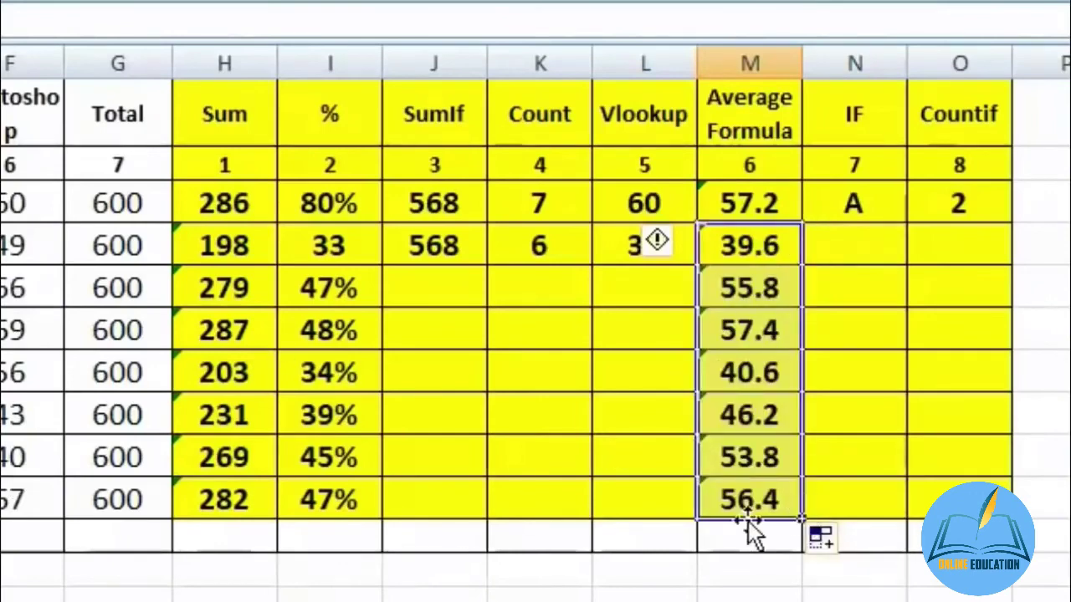
- Start an IF formula in cell N4 that tests I4>=75% and returns "A" when true
{"action": "key", "text": "Right"}
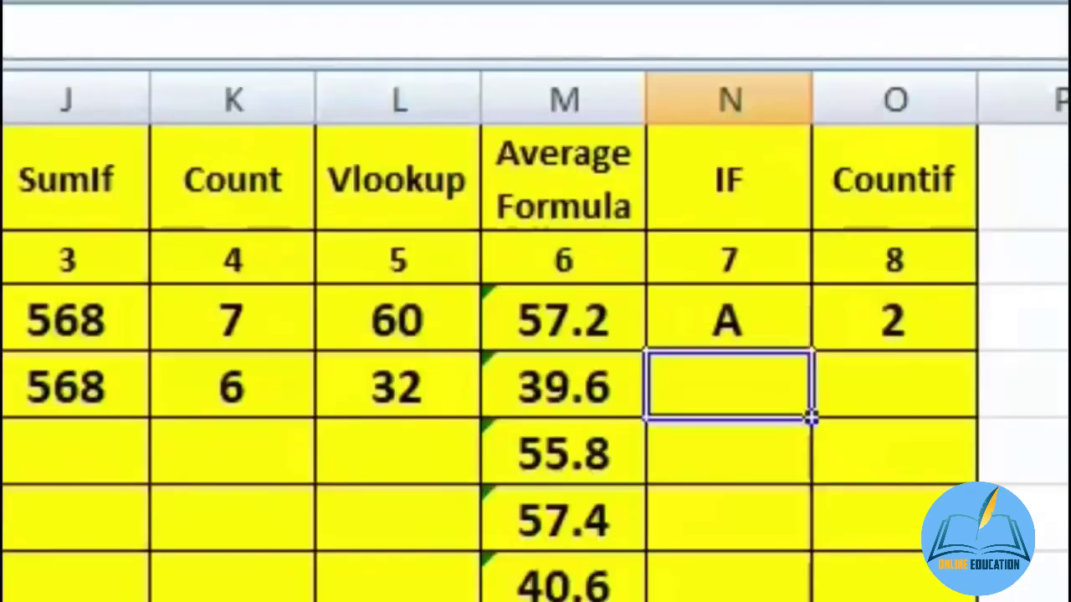
{"action": "type", "text": "=if("}
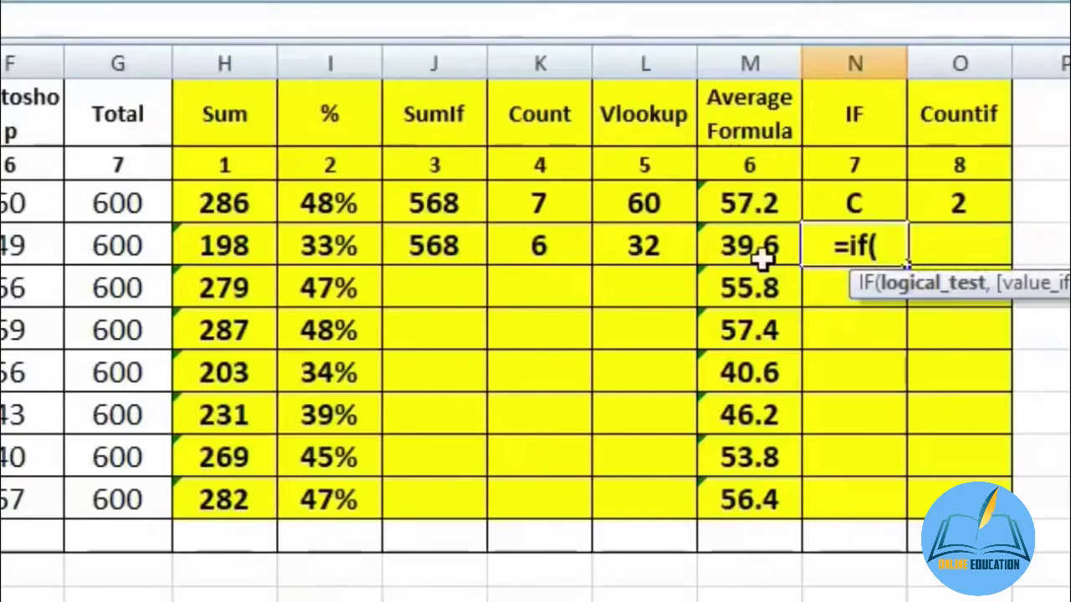
{"action": "left_click", "coordinate": [312, 251]}
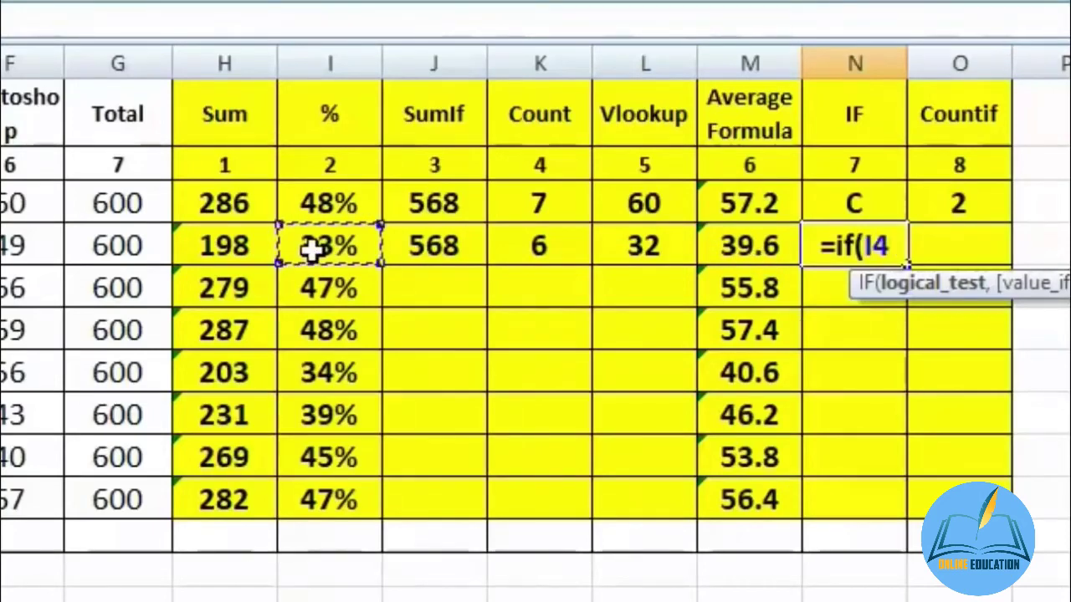
{"action": "type", "text": ">"}
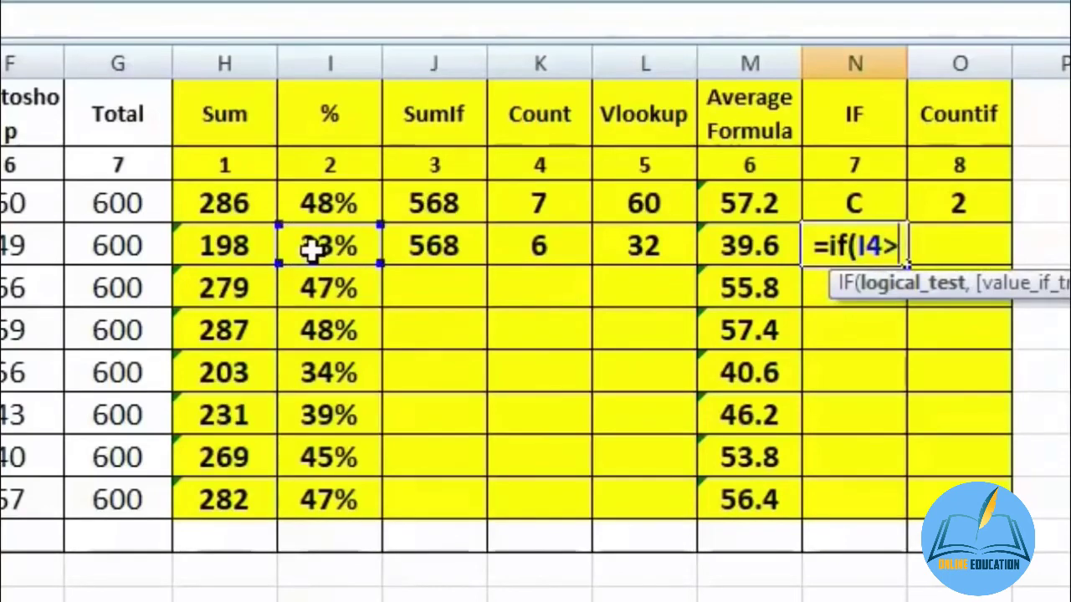
{"action": "type", "text": "="}
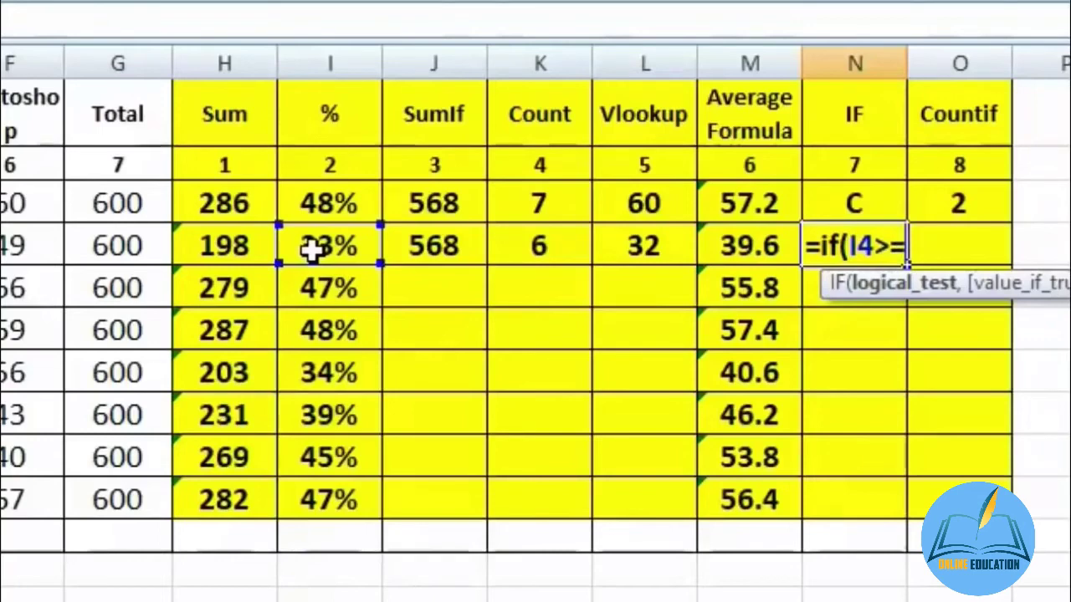
{"action": "type", "text": "75"}
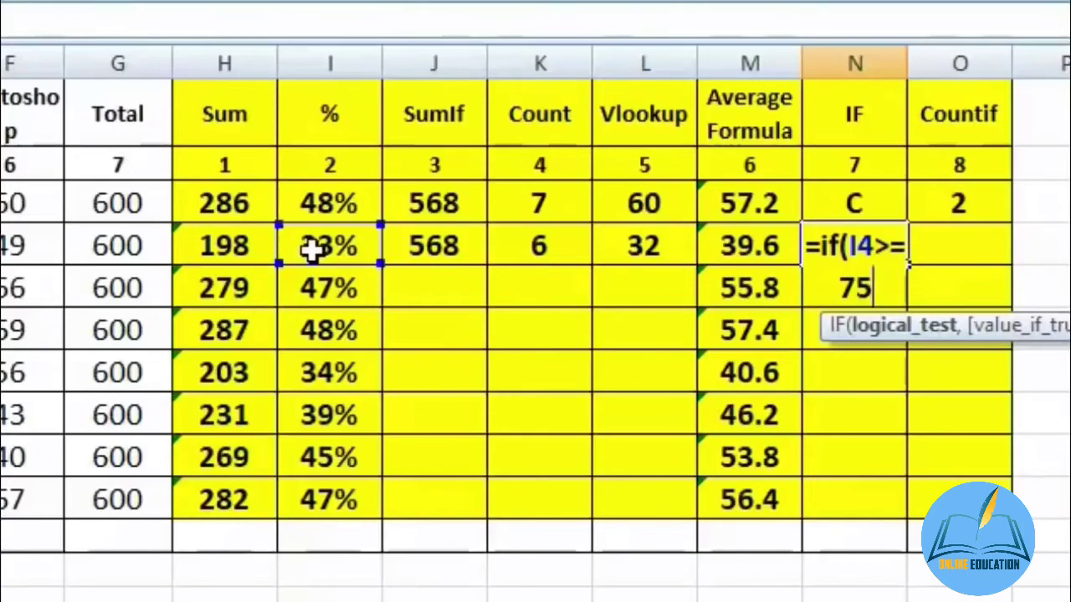
{"action": "type", "text": "%"}
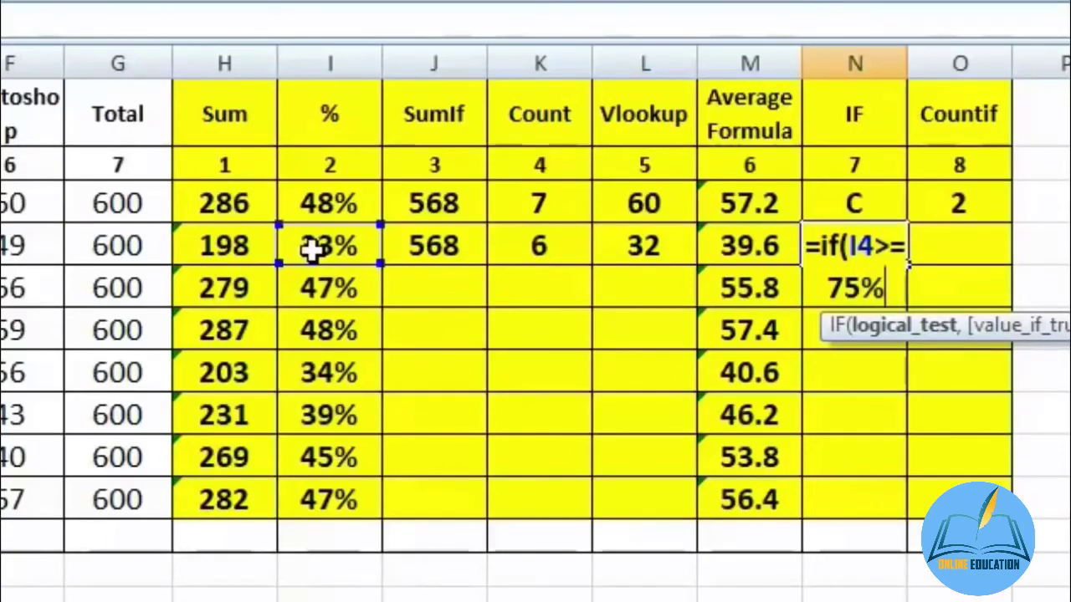
{"action": "type", "text": ","}
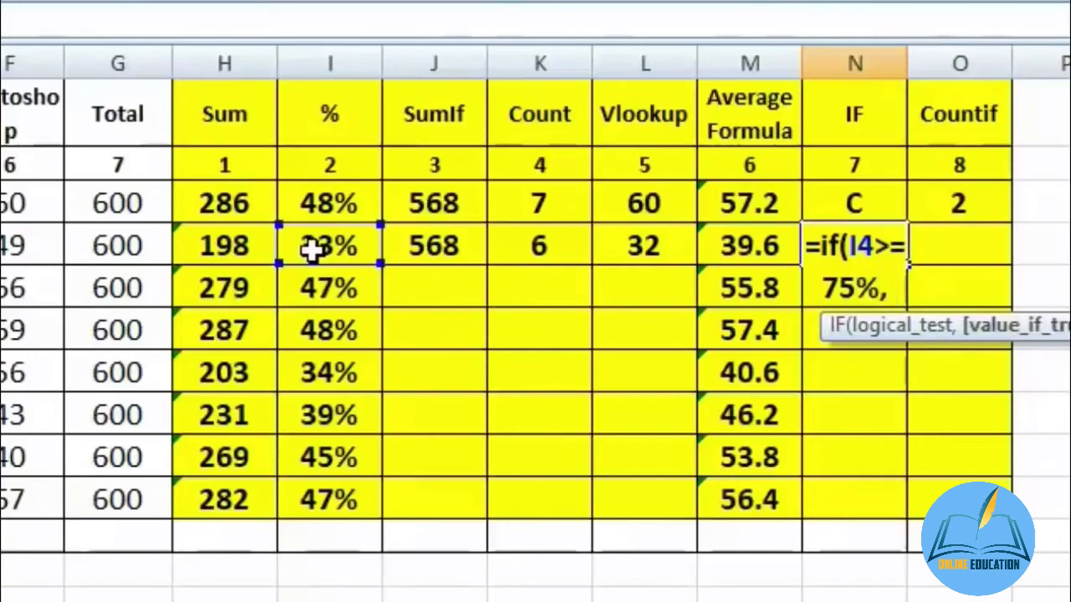
{"action": "type", "text": " \"A"}
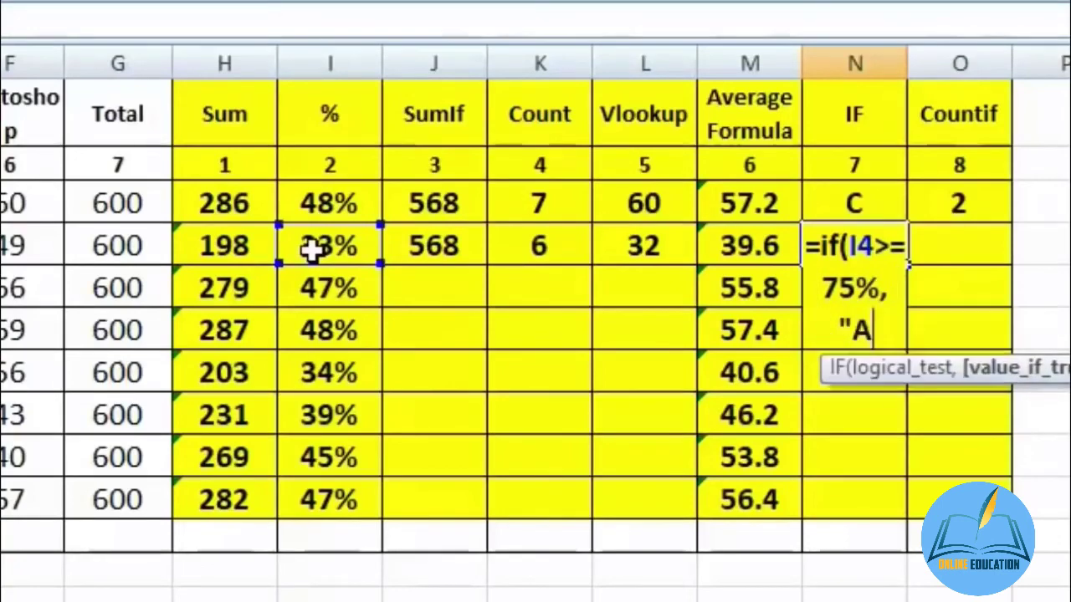
{"action": "type", "text": "\""}
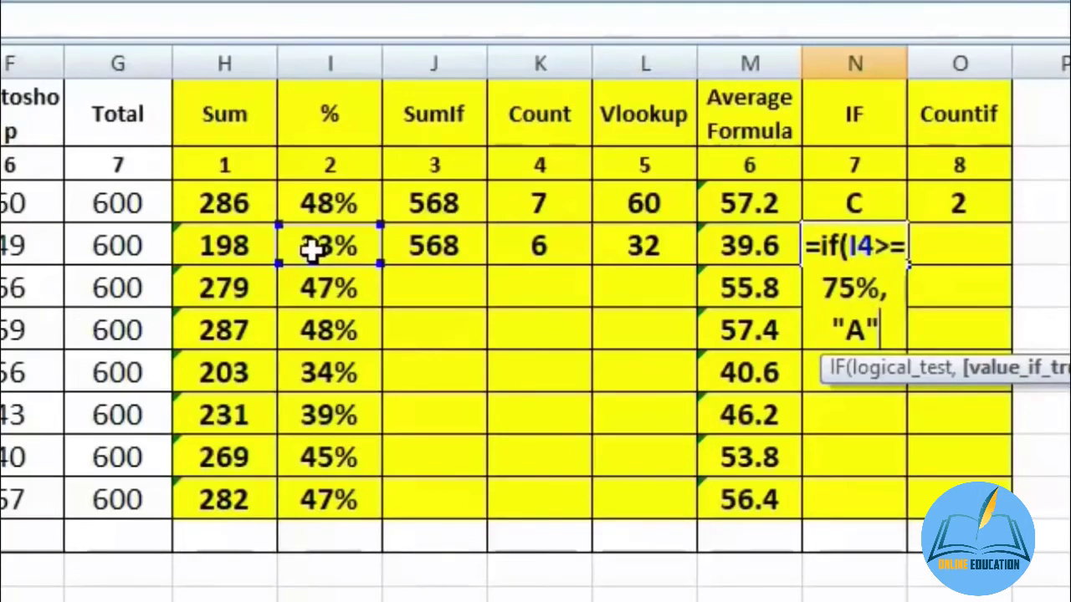
{"action": "type", "text": ", "}
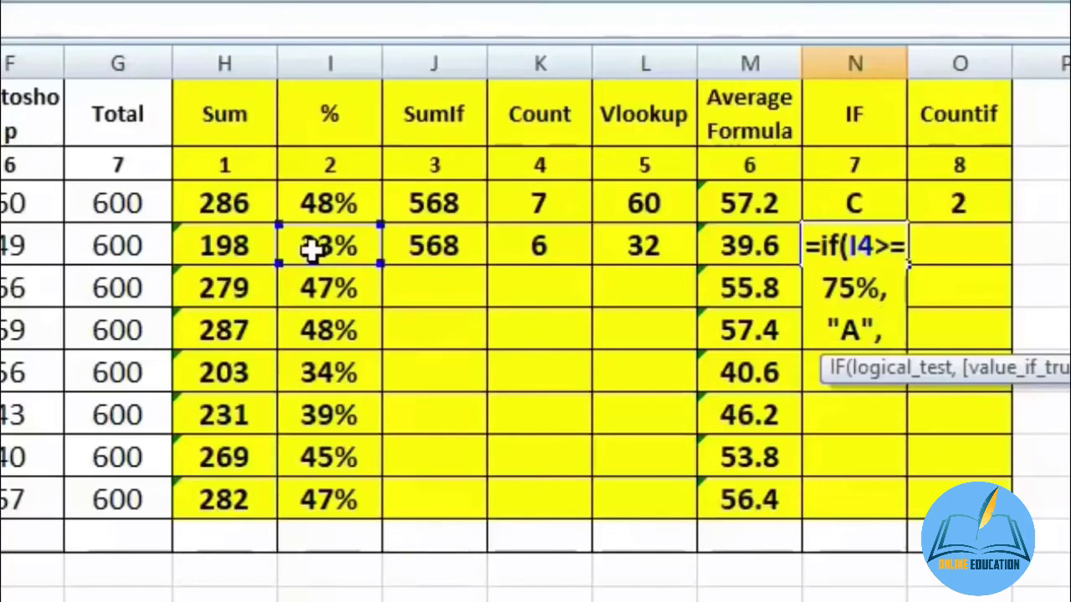
- Nest a second IF as N4's false argument, testing I4>=60% and returning "B" when true
{"action": "type", "text": "if"}
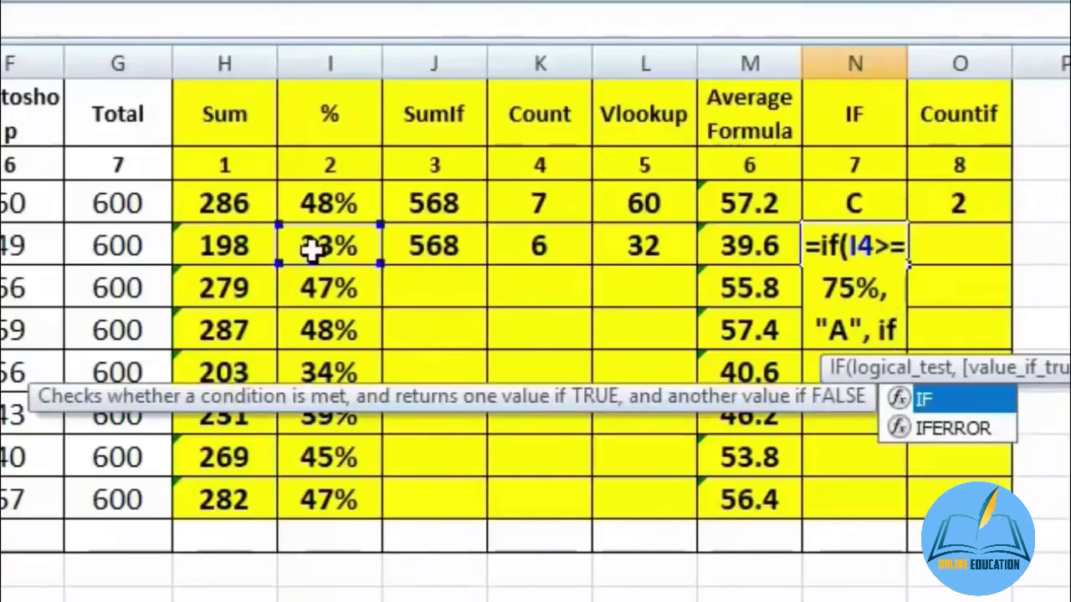
{"action": "type", "text": "("}
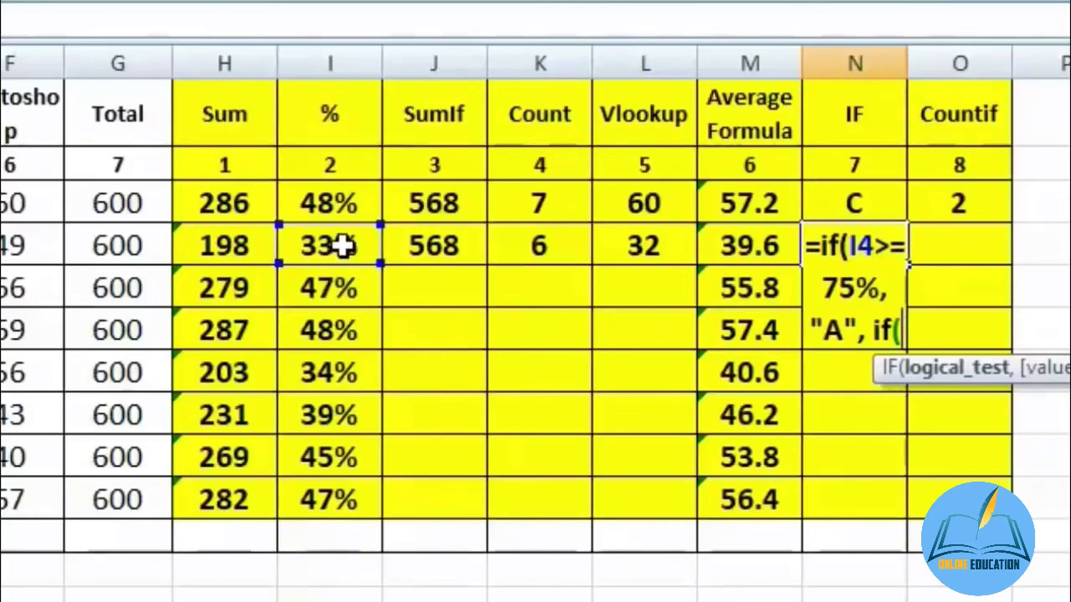
{"action": "left_click", "coordinate": [343, 244]}
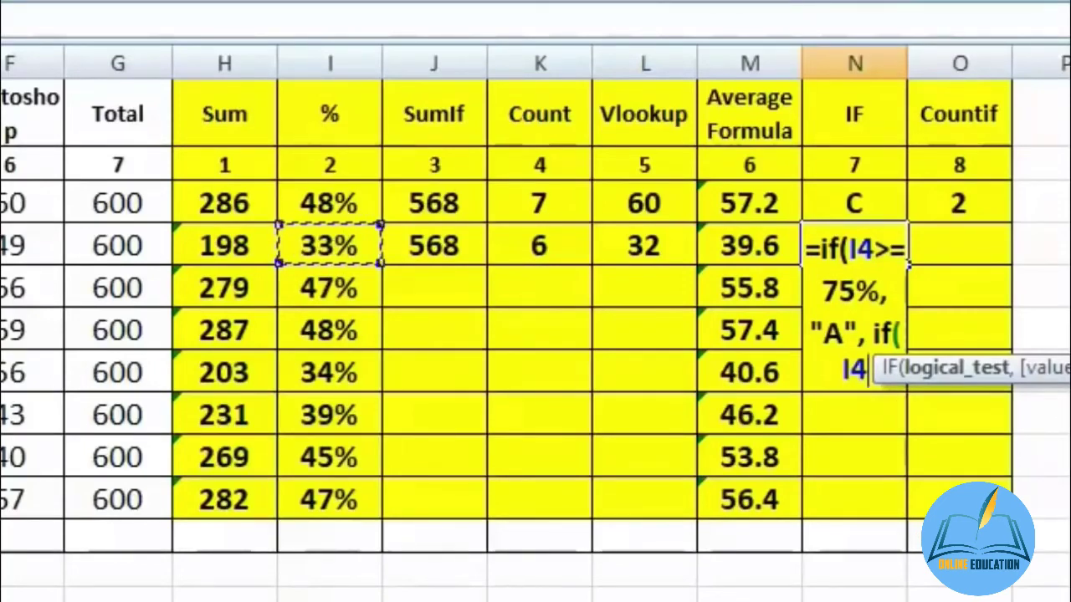
{"action": "type", "text": ">"}
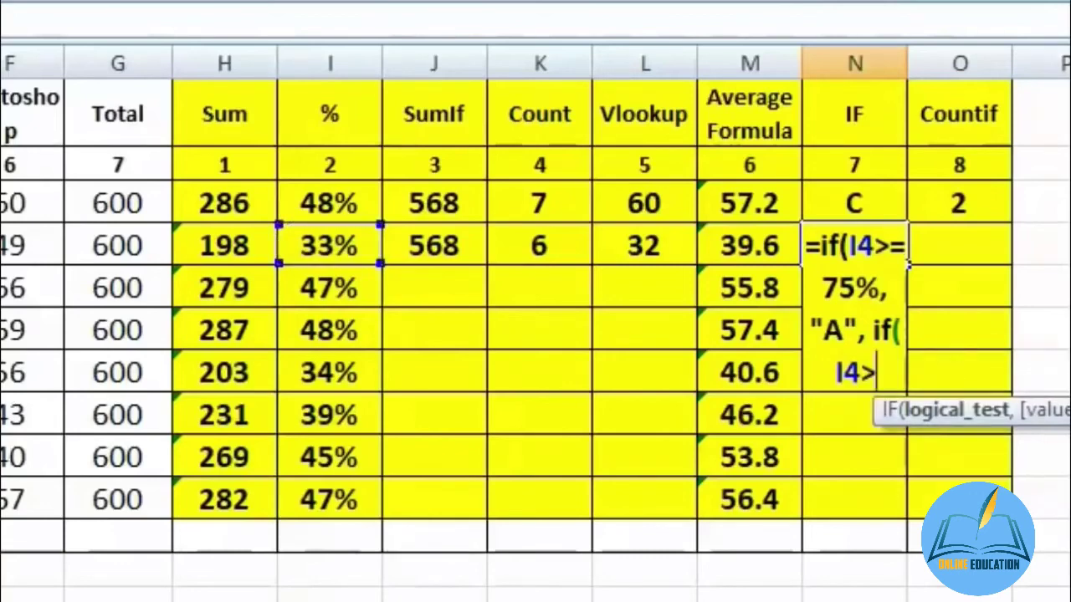
{"action": "type", "text": "+"}
{"action": "key", "text": "BackSpace"}
{"action": "type", "text": "="}
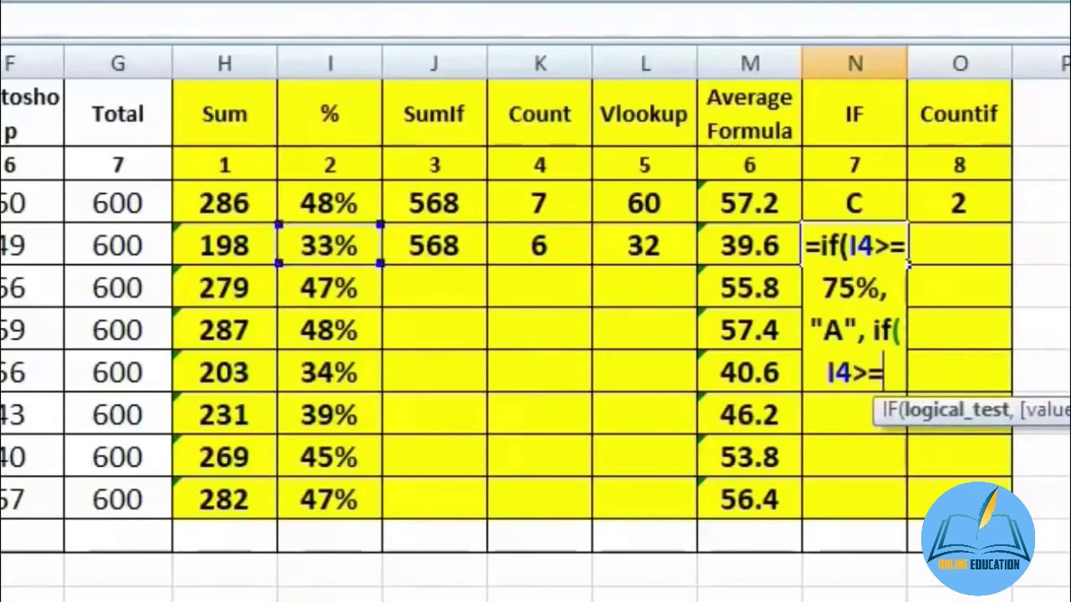
{"action": "type", "text": "60"}
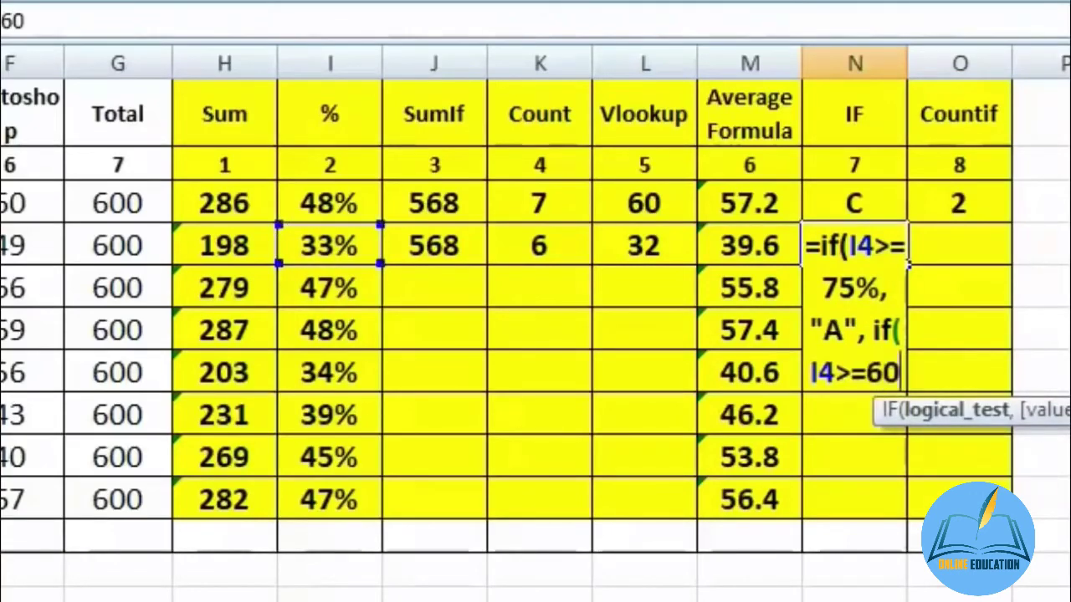
{"action": "type", "text": "%"}
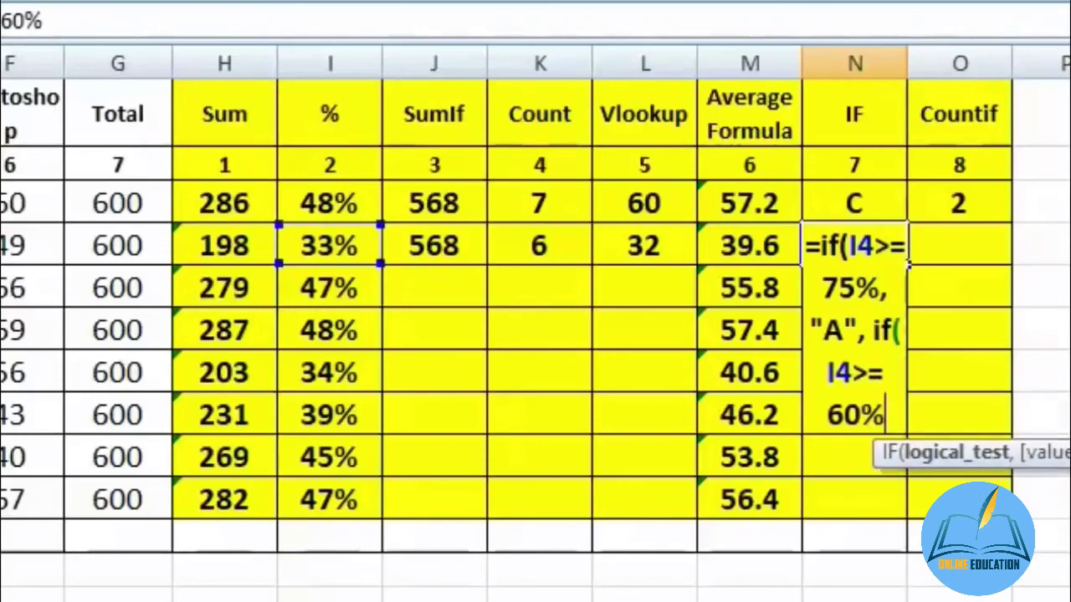
{"action": "type", "text": ","}
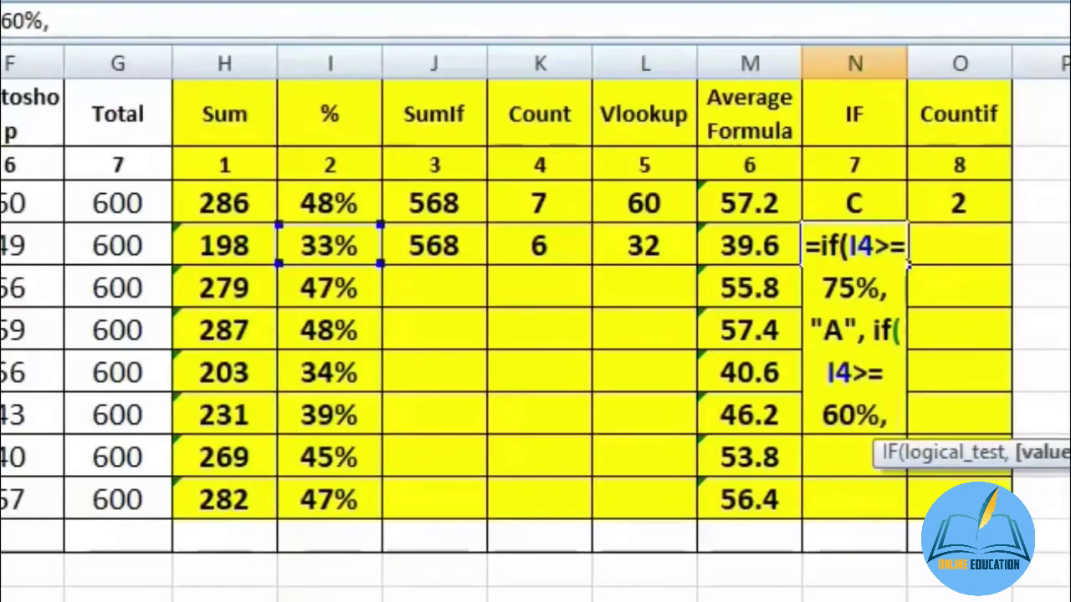
{"action": "type", "text": " \"B"}
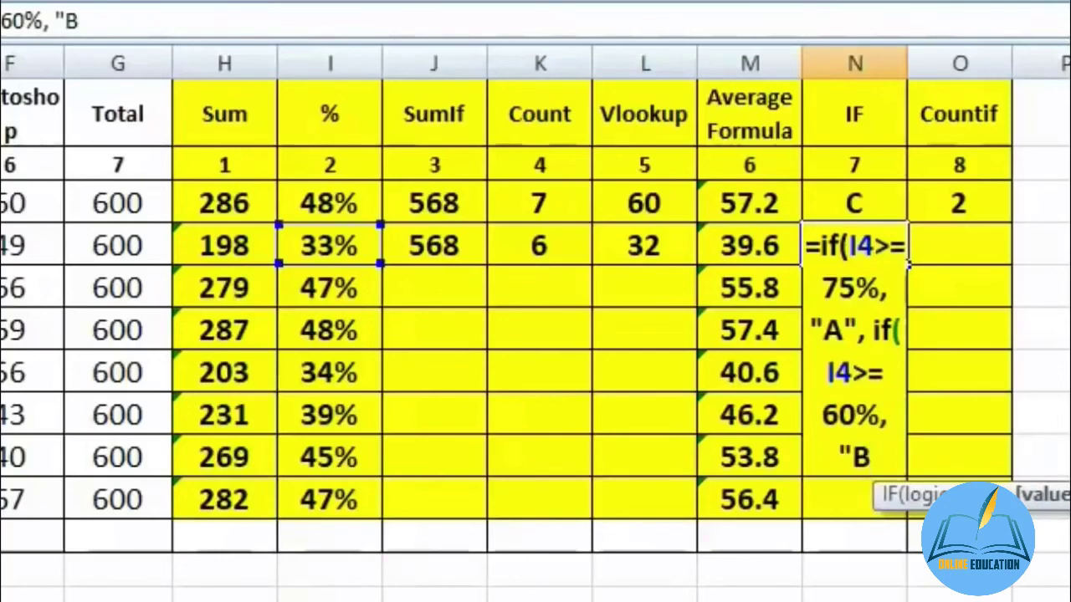
{"action": "type", "text": "\""}
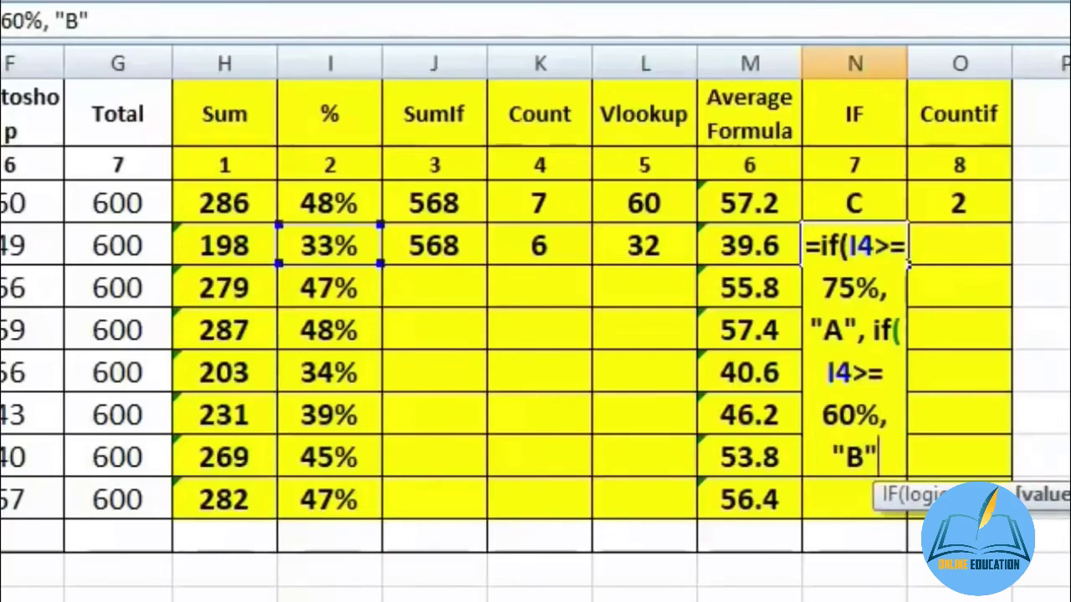
{"action": "type", "text": ","}
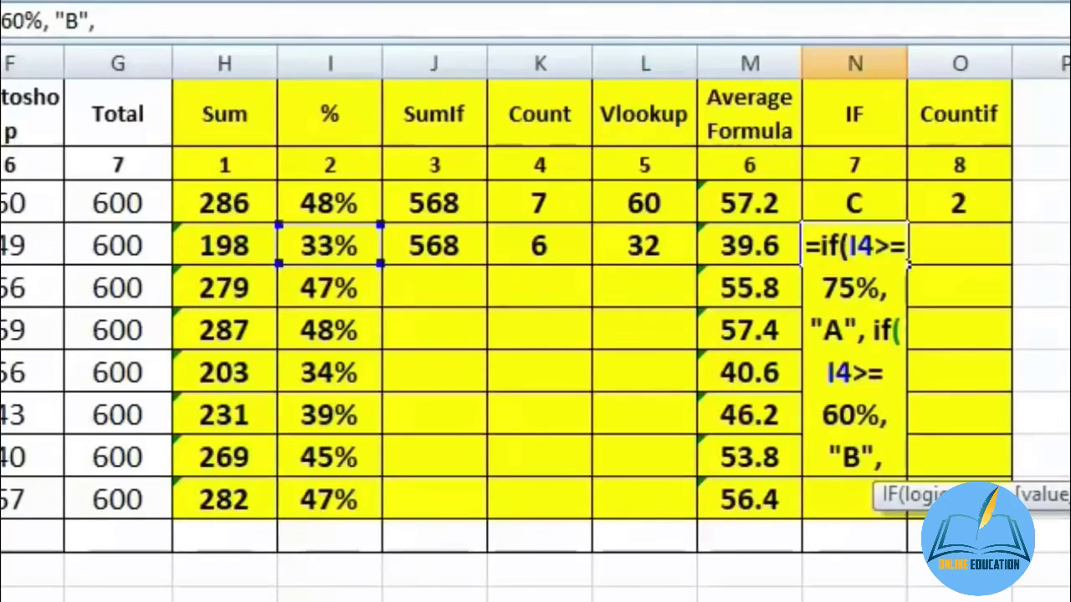
- Nest a third IF as the false argument in N4, testing I4>=45% and returning "C" when true
{"action": "type", "text": " if"}
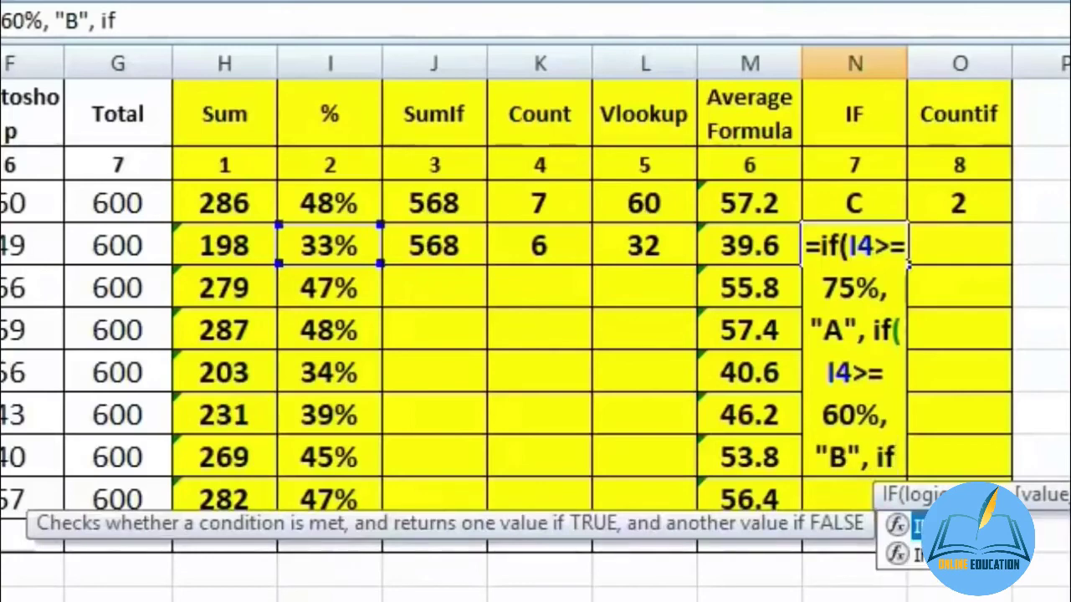
{"action": "type", "text": "("}
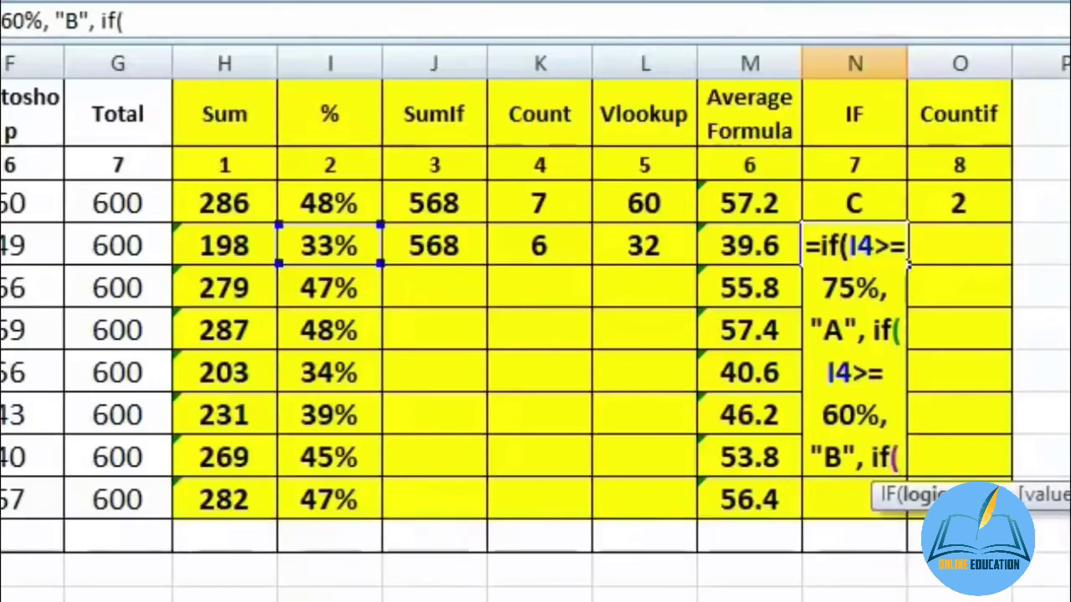
{"action": "left_click", "coordinate": [331, 244]}
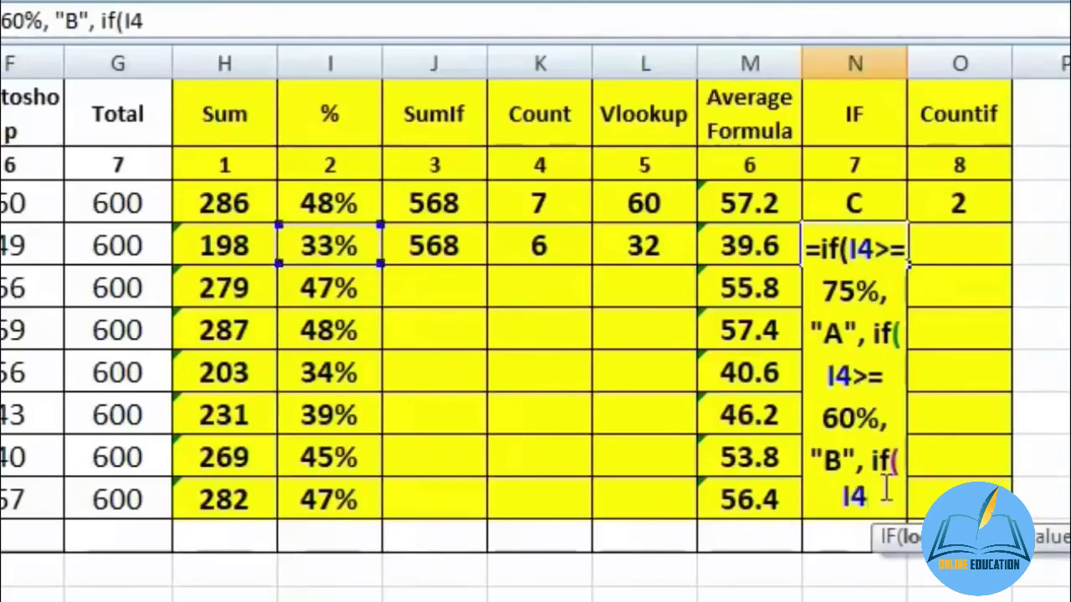
{"action": "type", "text": ">="}
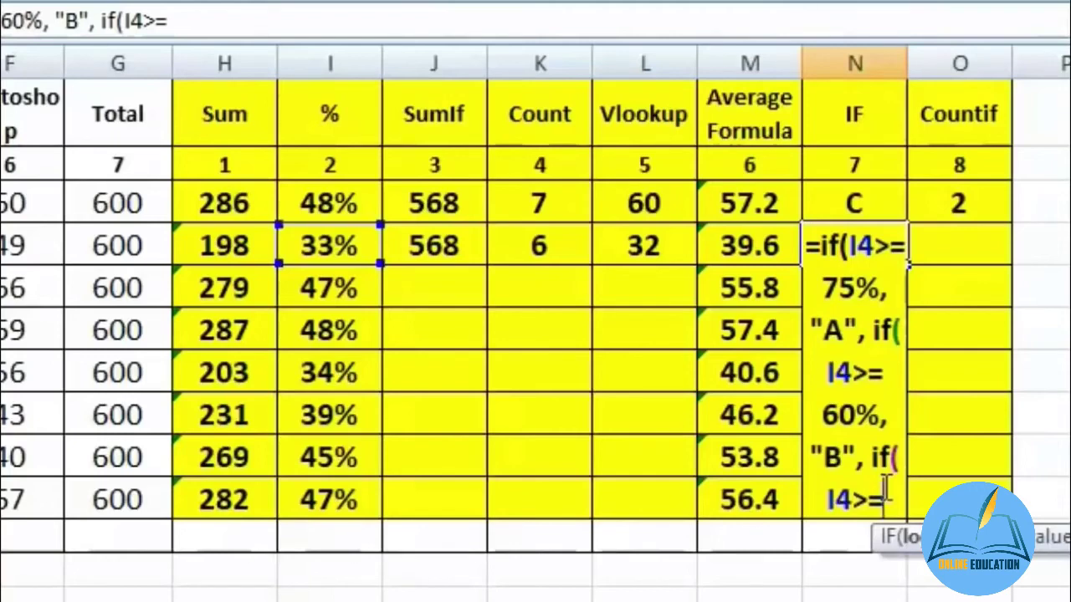
{"action": "type", "text": "45"}
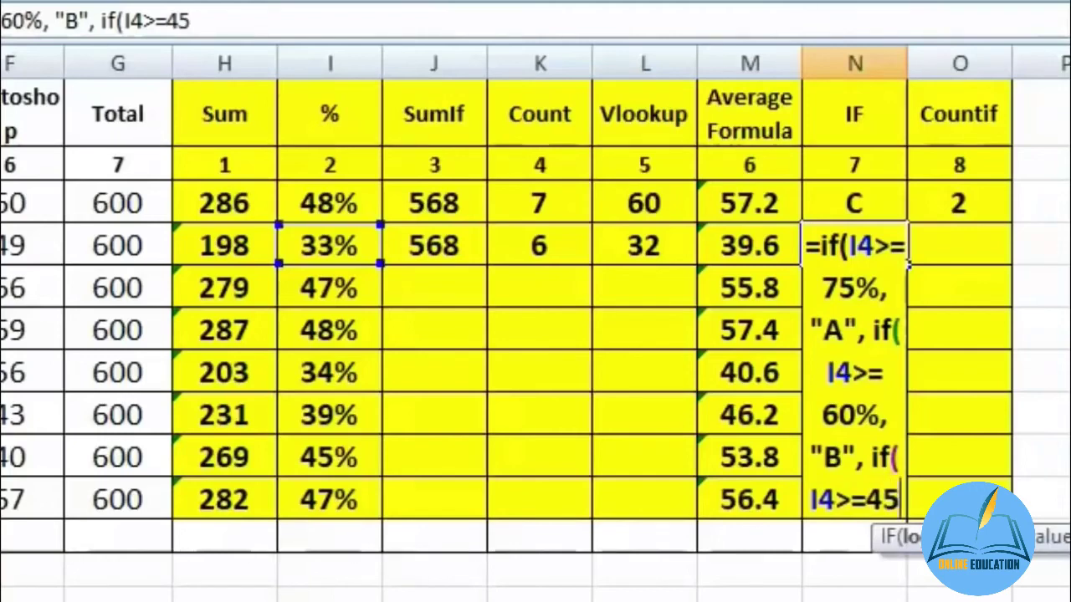
{"action": "type", "text": "%"}
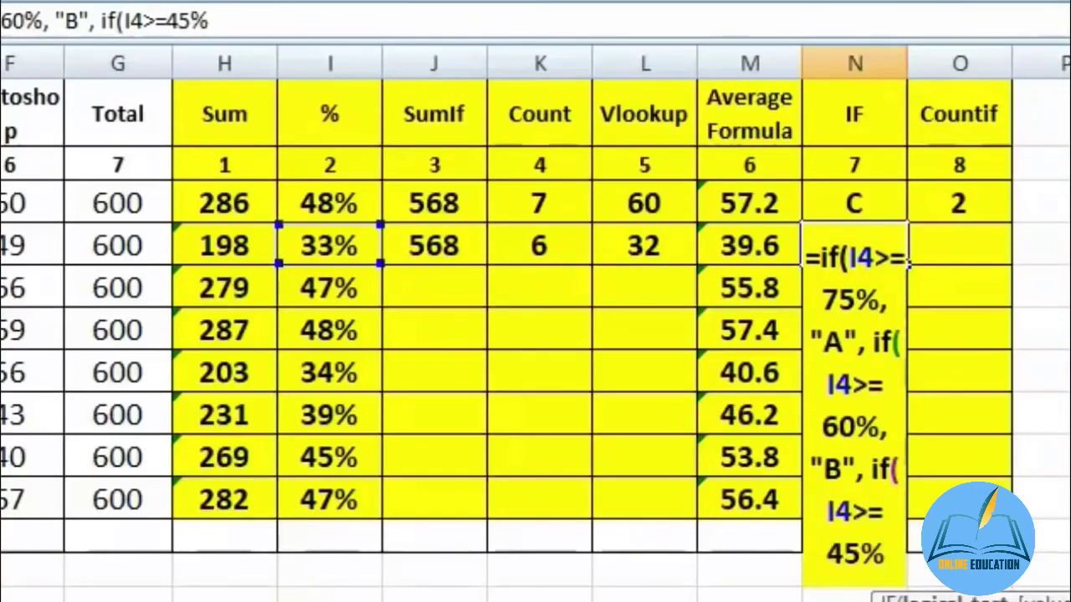
{"action": "type", "text": ","}
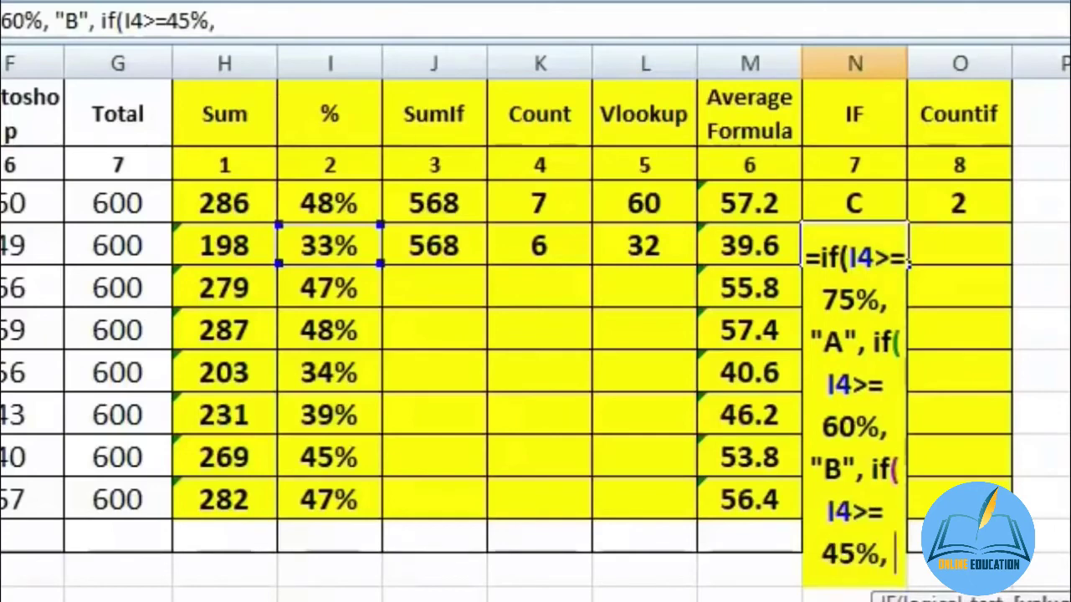
{"action": "type", "text": " \"C\""}
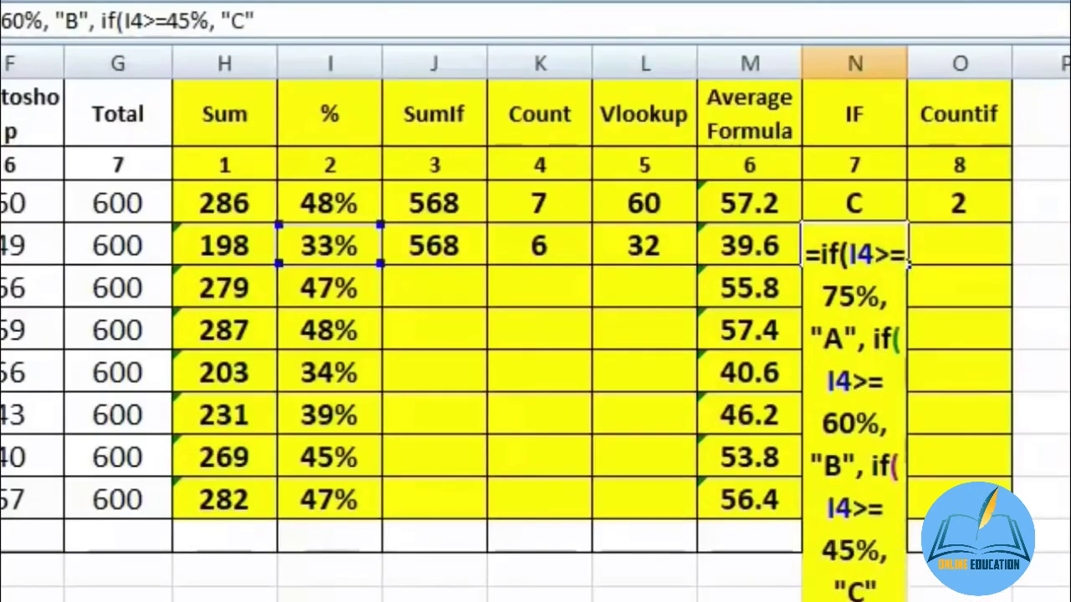
- Set "D" as the final false value, close all three IF functions and enter the formula in N4
{"action": "type", "text": ","}
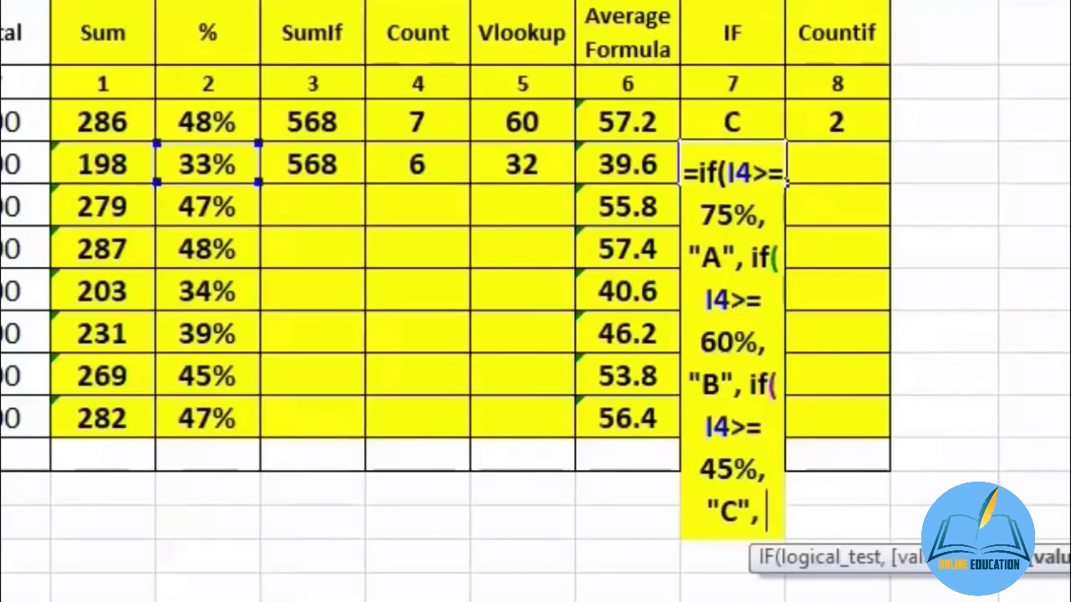
{"action": "type", "text": "\"D"}
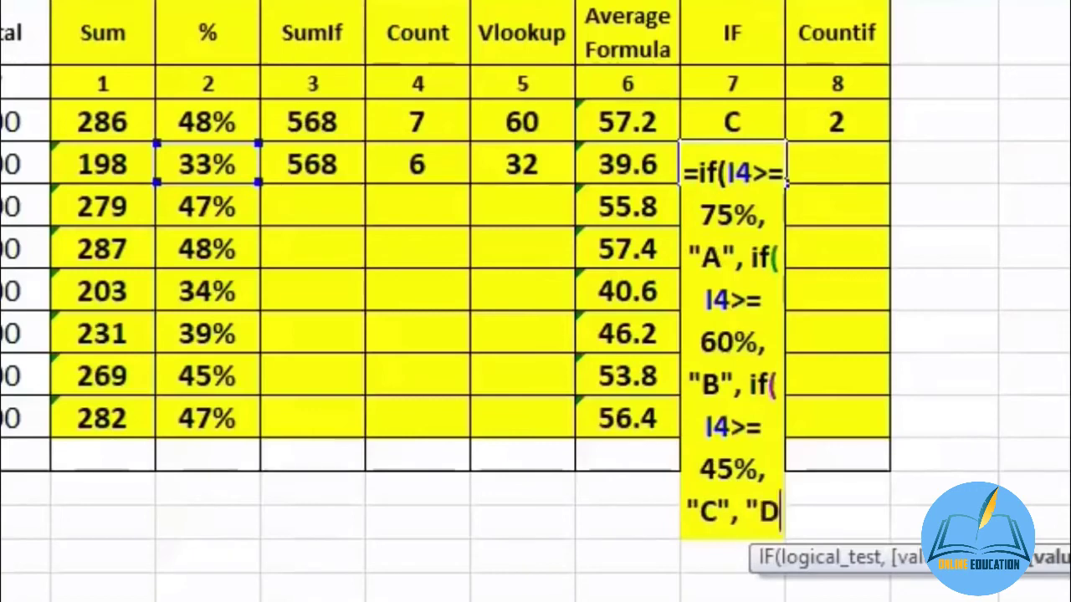
{"action": "type", "text": "\""}
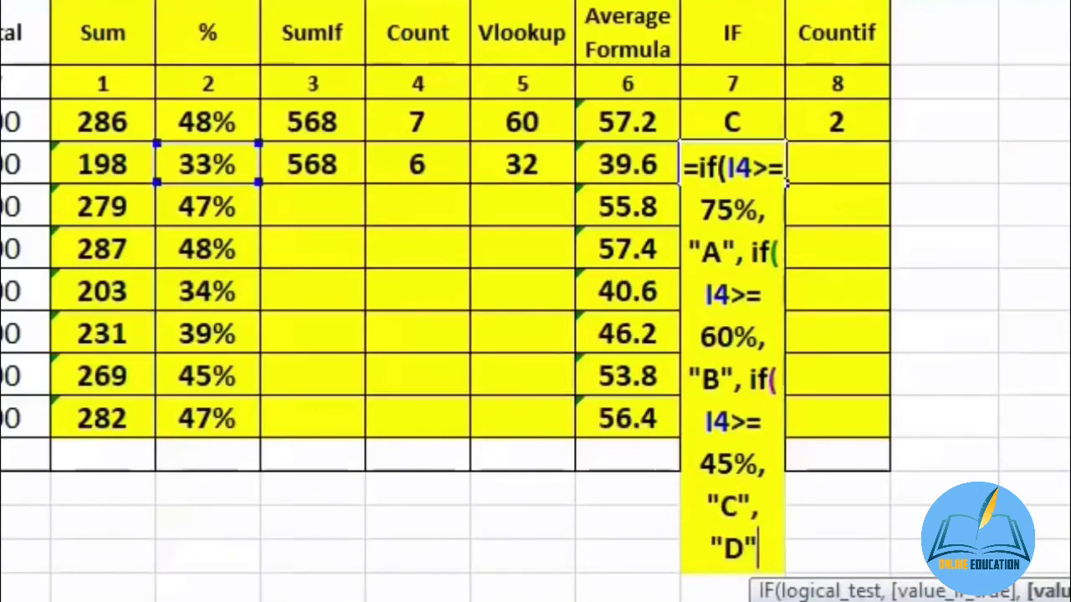
{"action": "type", "text": "))"}
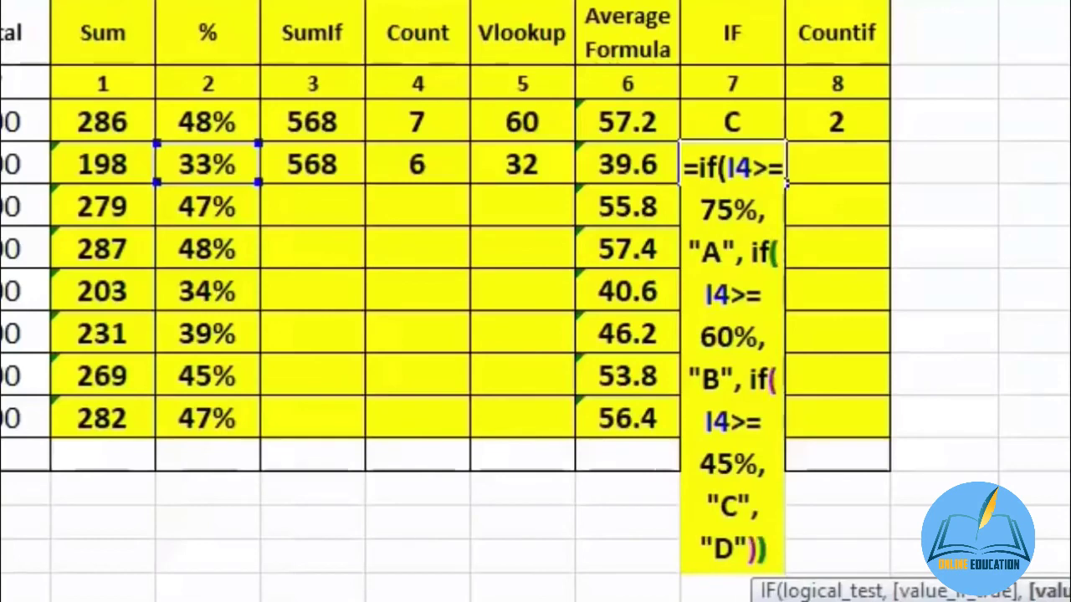
{"action": "type", "text": ")"}
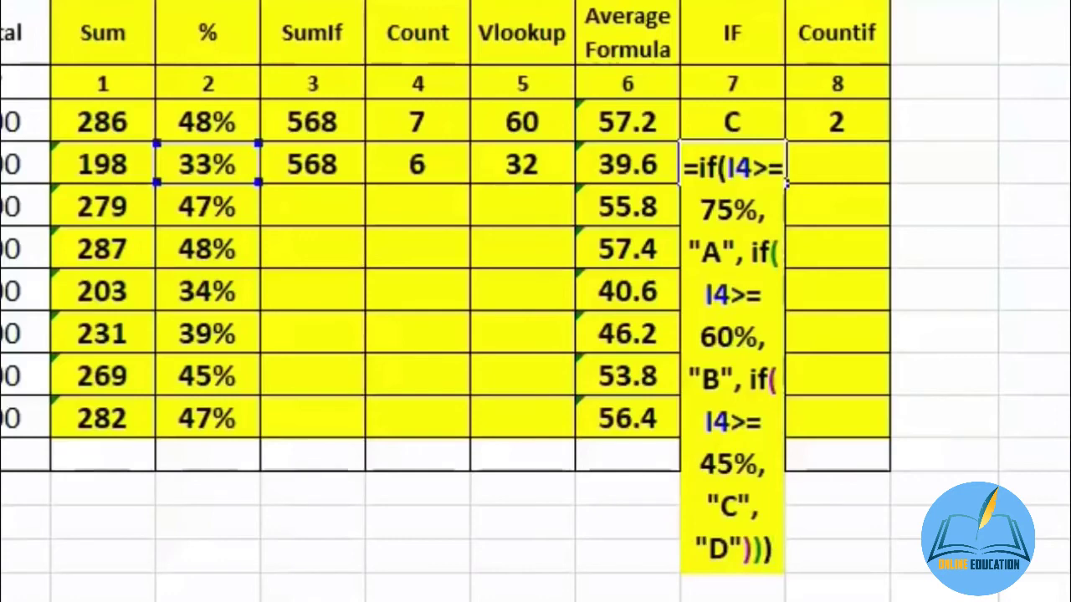
{"action": "key", "text": "Return"}
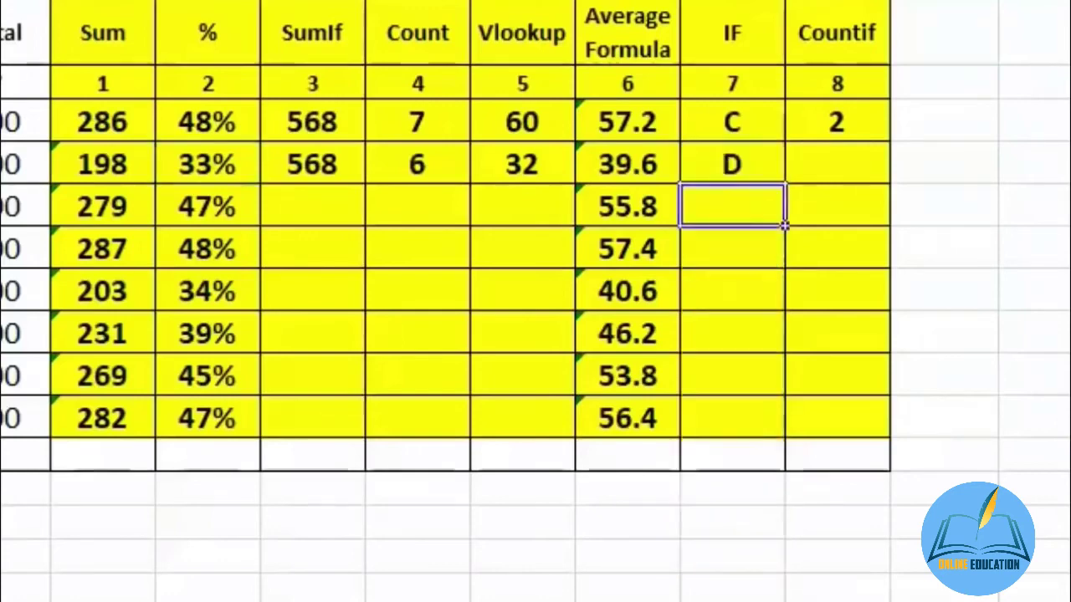
- Copy the nested IF formula from N4 down through N10 for the remaining students
{"action": "key", "text": "Up"}
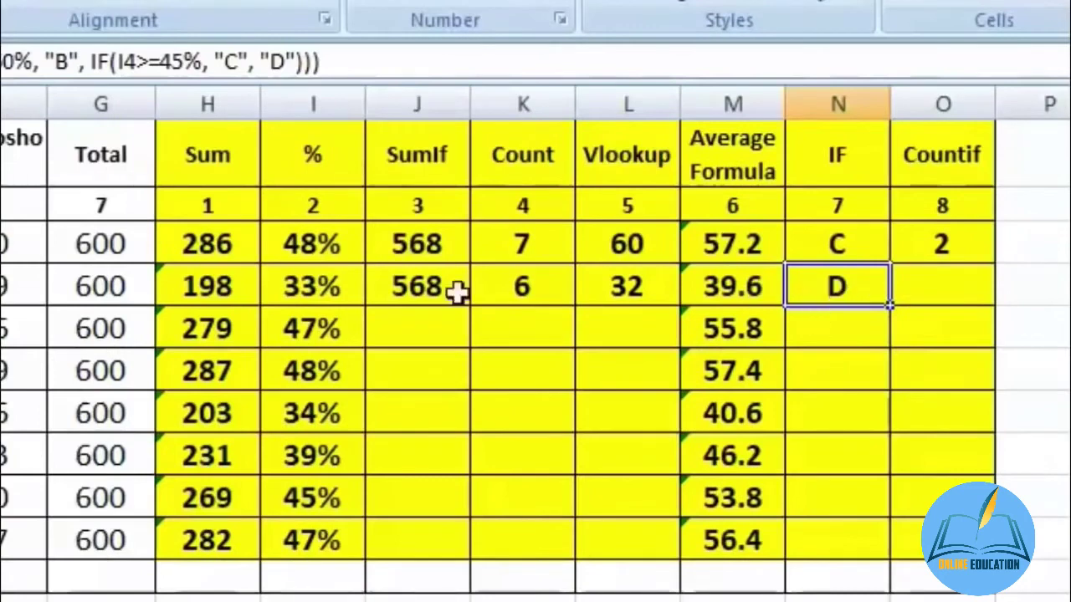
{"action": "left_click", "coordinate": [347, 294]}
{"action": "left_click", "coordinate": [877, 301]}
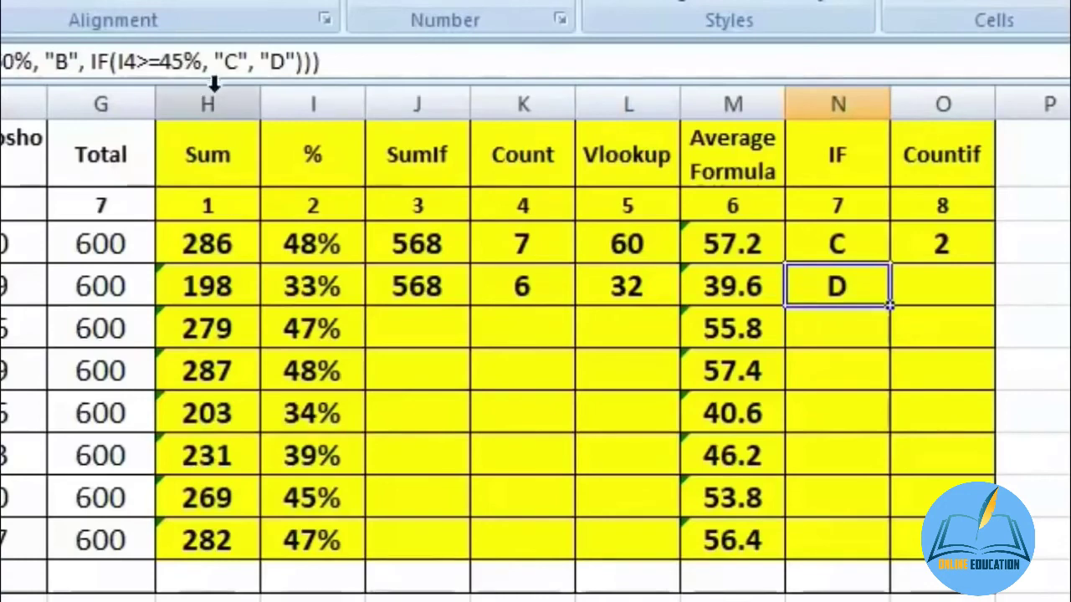
{"action": "left_click_drag", "start_coordinate": [890, 308], "coordinate": [889, 559]}
{"action": "left_click", "coordinate": [851, 303]}
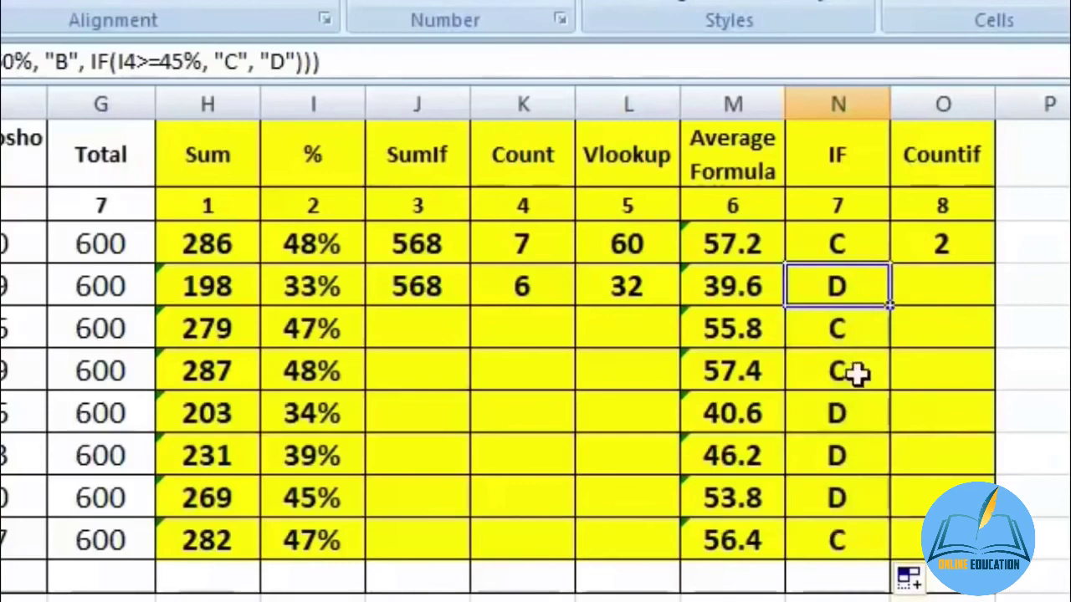
- Compare the IF grades in column N with the percentages in column I for rows 5 to 9
{"action": "left_click", "coordinate": [854, 325]}
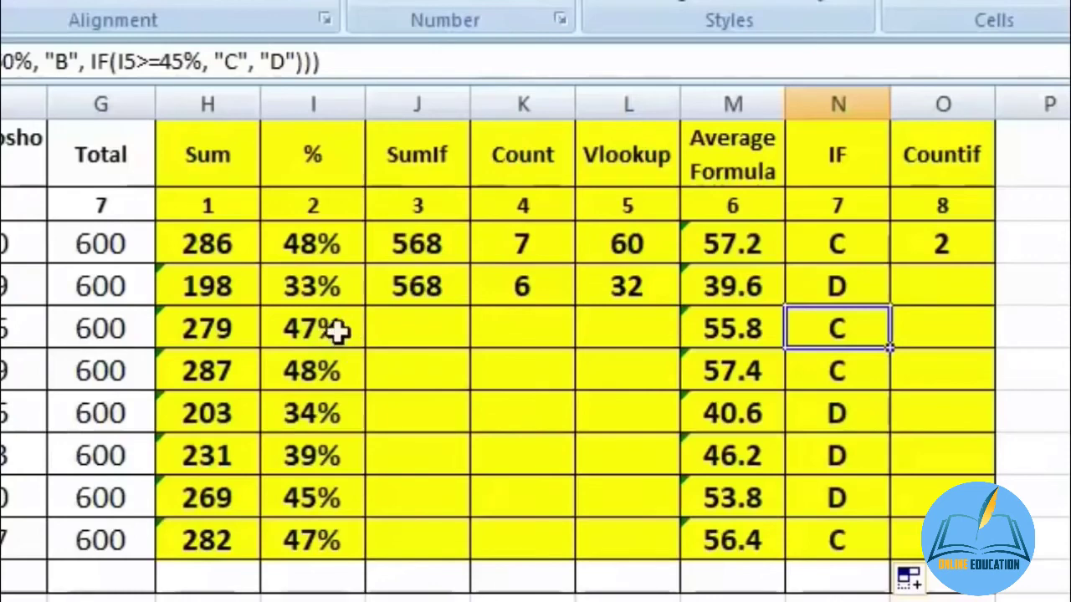
{"action": "left_click", "coordinate": [855, 368]}
{"action": "left_click", "coordinate": [339, 408]}
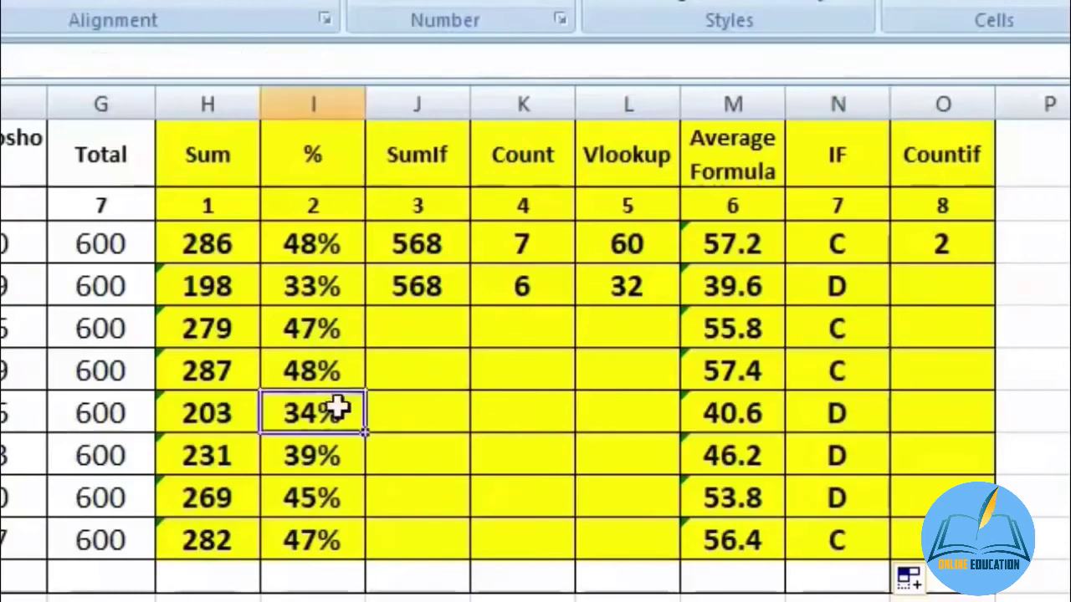
{"action": "left_click", "coordinate": [821, 417]}
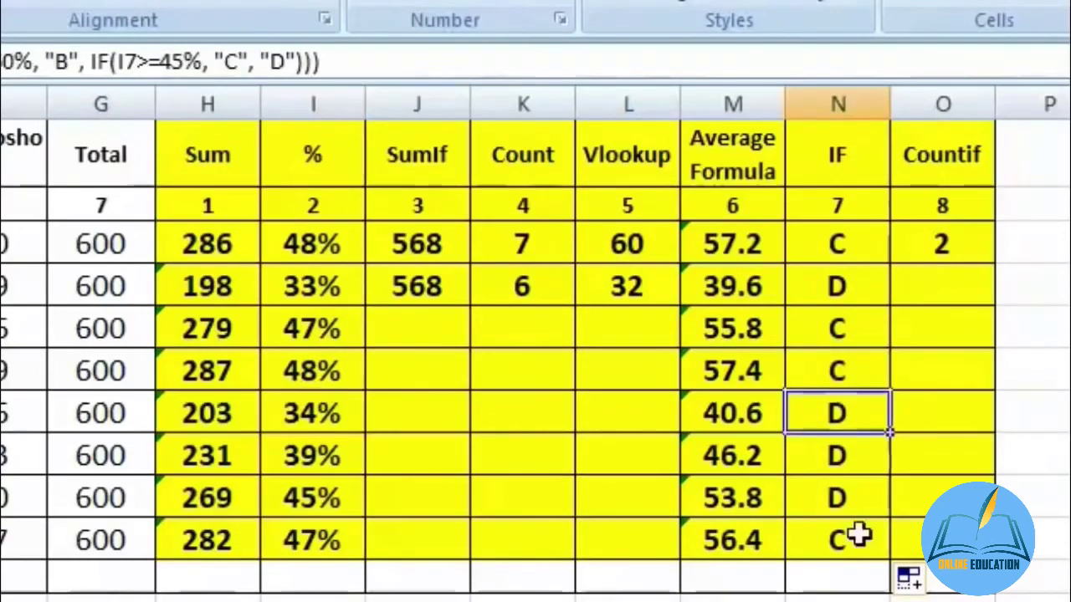
{"action": "left_click", "coordinate": [182, 594]}
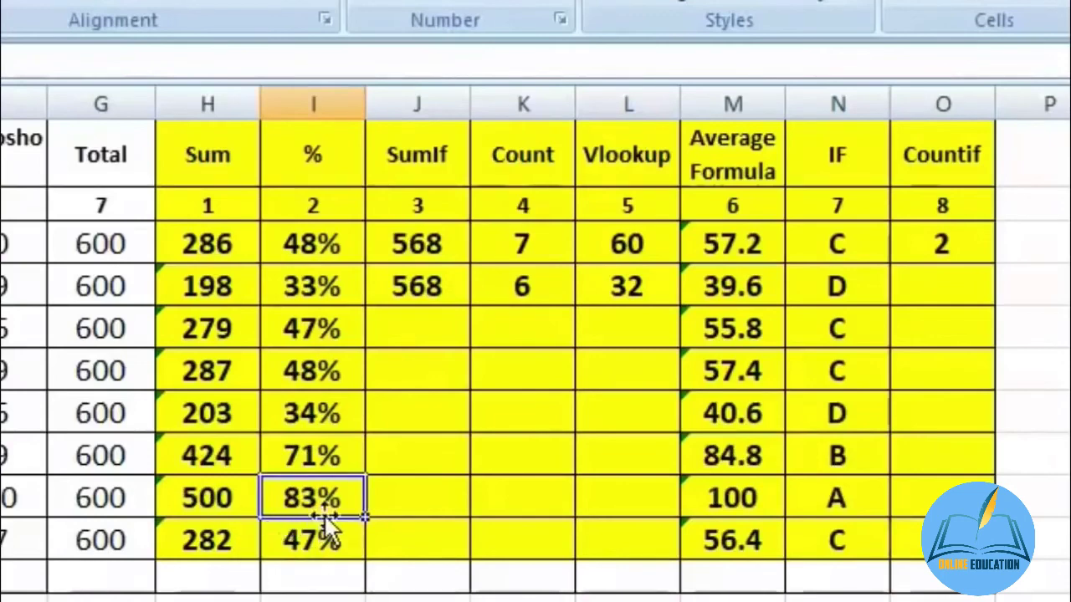
{"action": "left_click", "coordinate": [876, 503]}
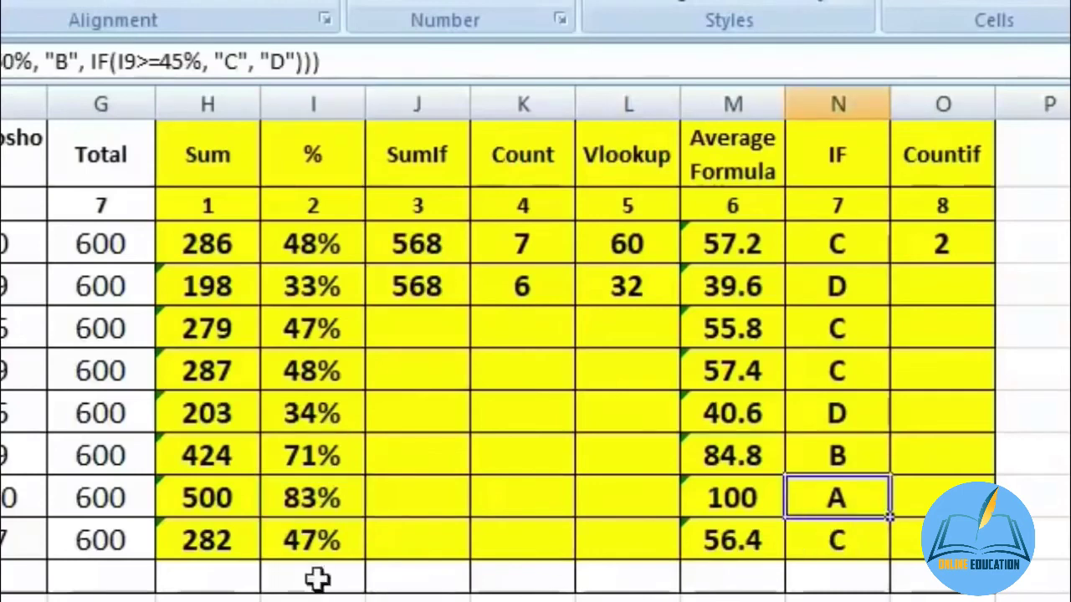
{"action": "left_click", "coordinate": [315, 454]}
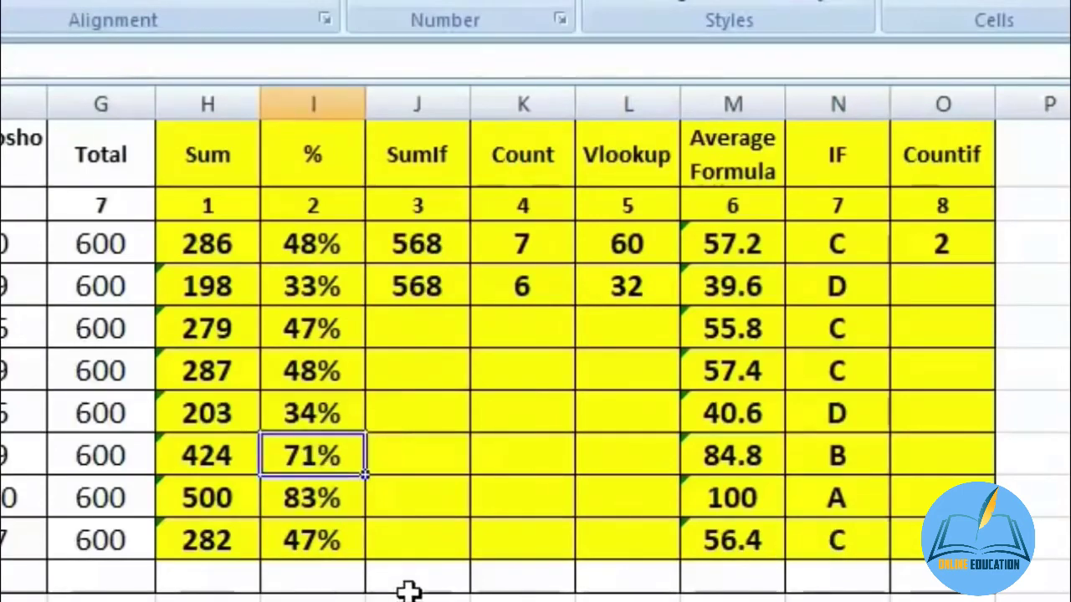
{"action": "left_click", "coordinate": [812, 455]}
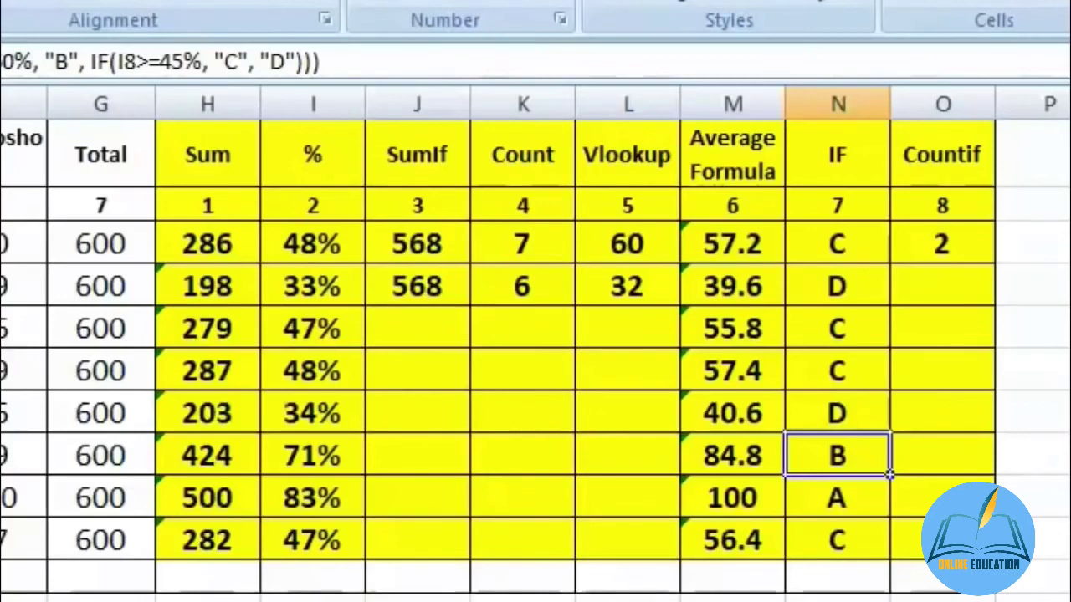
- Enter the formula =COUNTIF(B3:G10, "70") in cell O4
{"action": "left_click", "coordinate": [941, 285]}
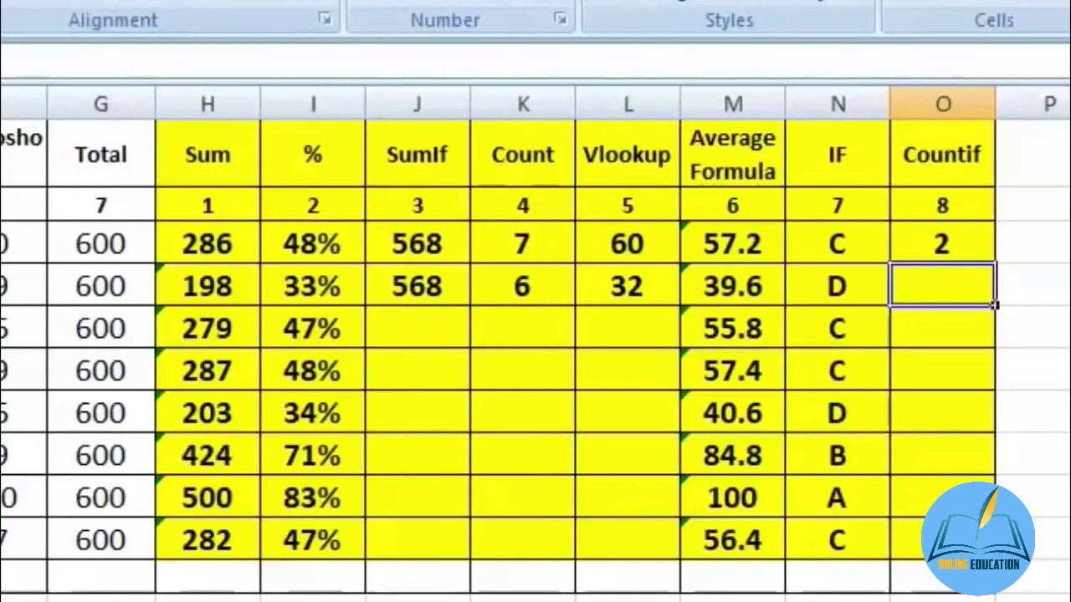
{"action": "type", "text": "="}
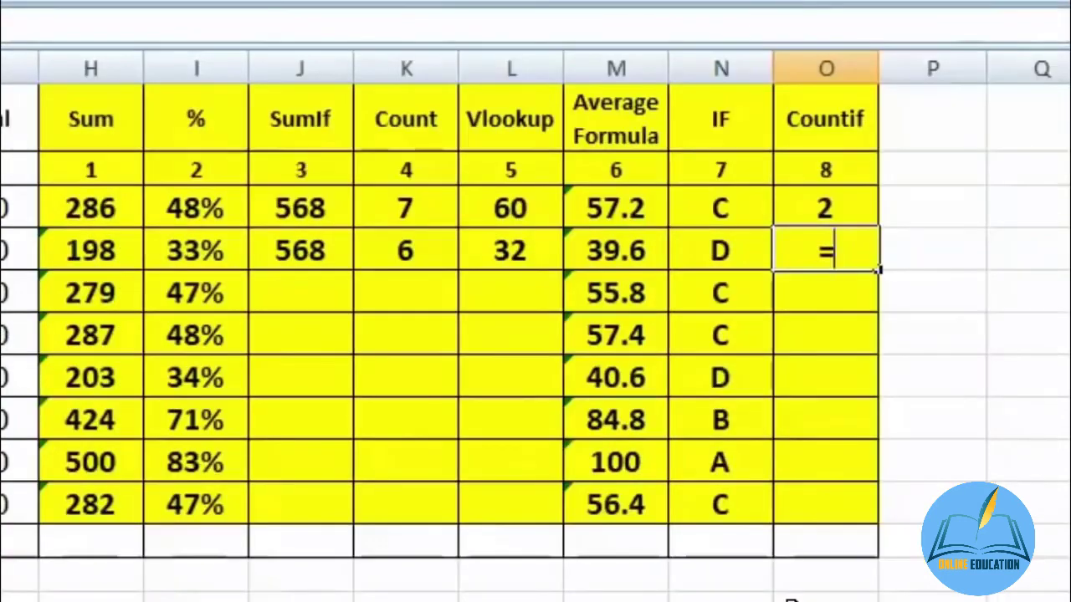
{"action": "type", "text": "count"}
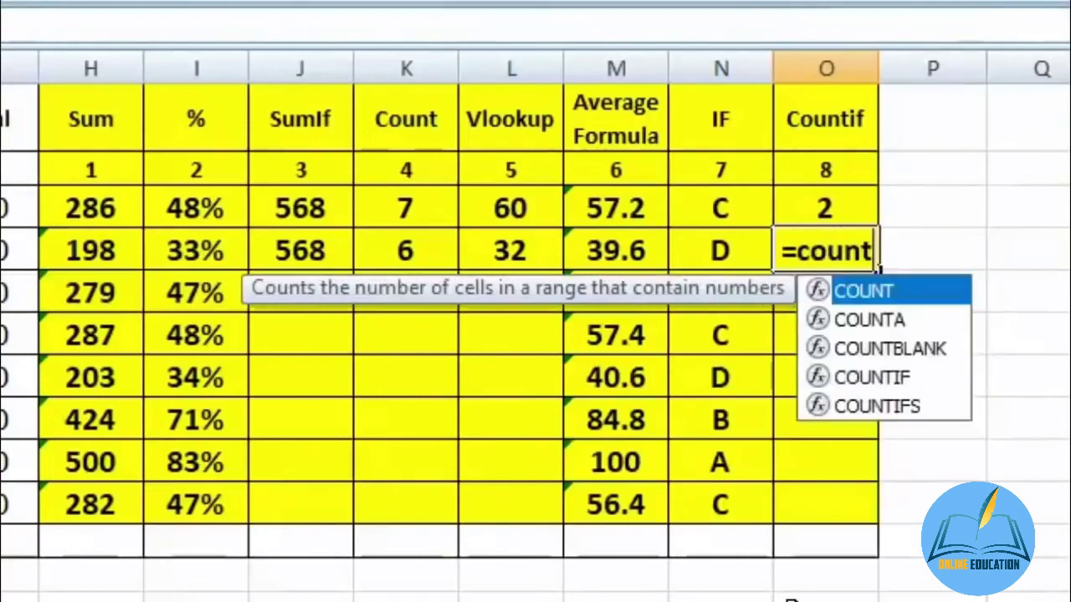
{"action": "type", "text": "if("}
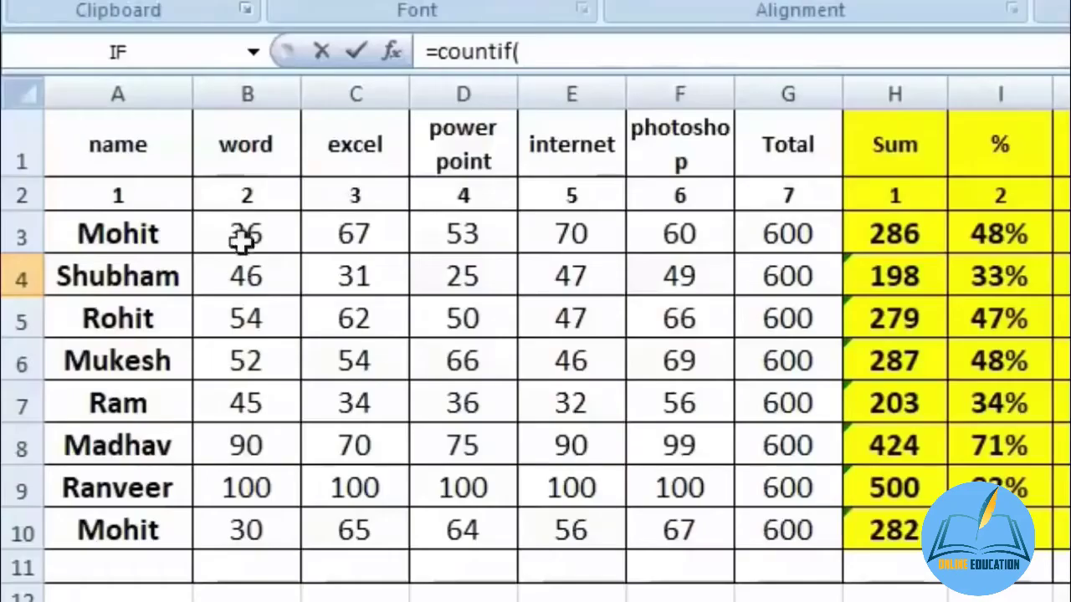
{"action": "left_click_drag", "start_coordinate": [241, 239], "coordinate": [765, 519]}
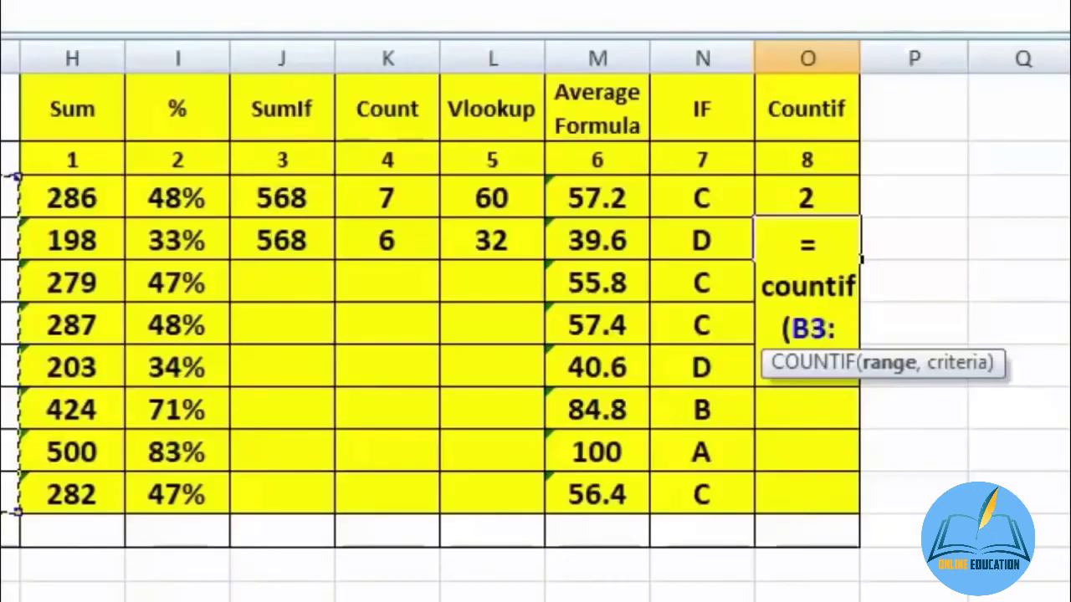
{"action": "type", "text": ","}
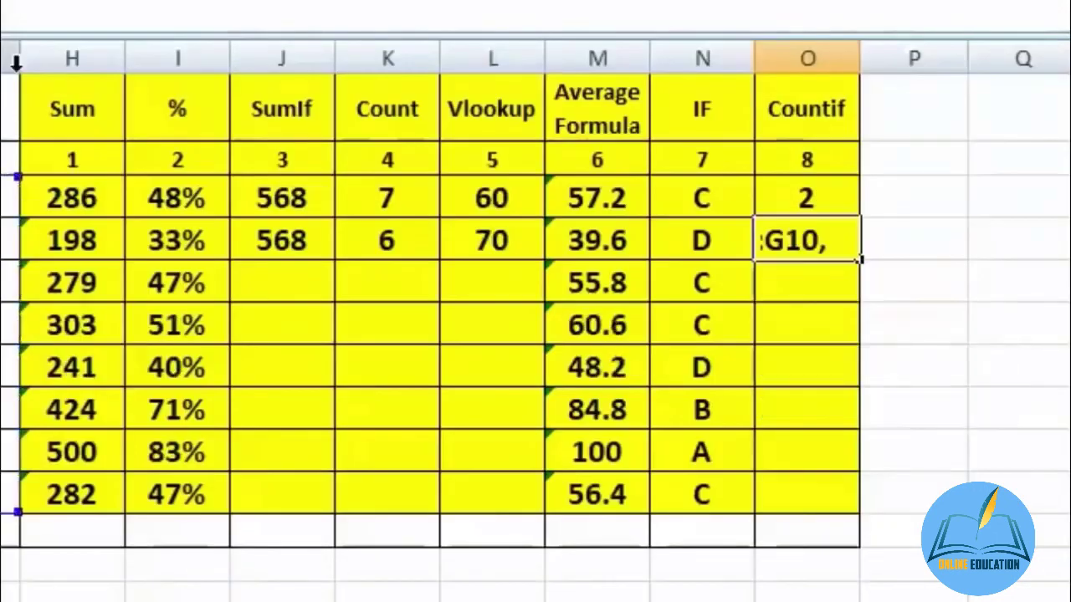
{"action": "type", "text": "\"70\""}
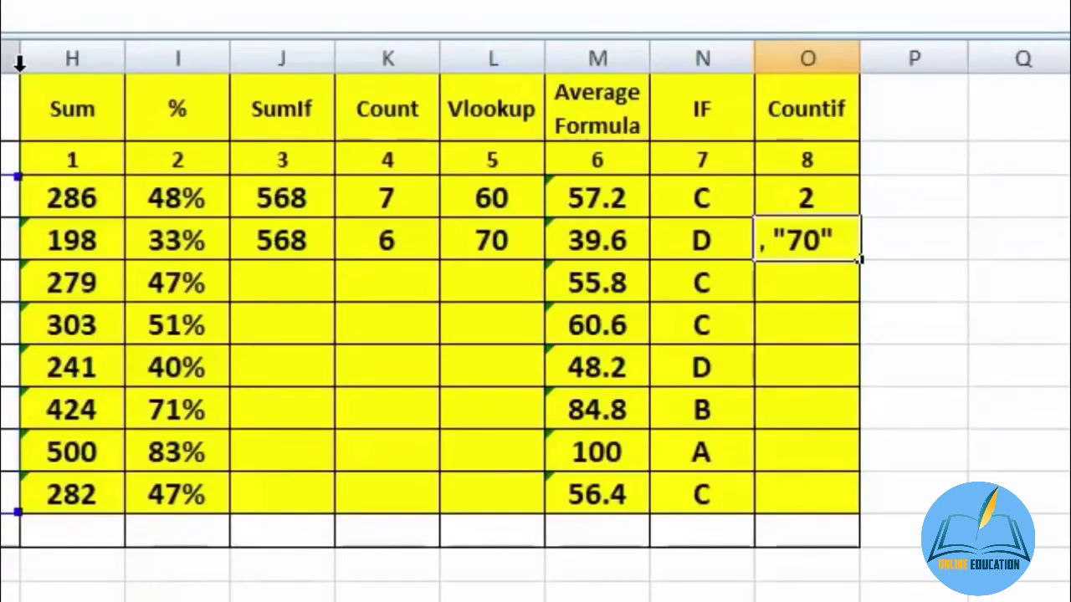
{"action": "type", "text": ")"}
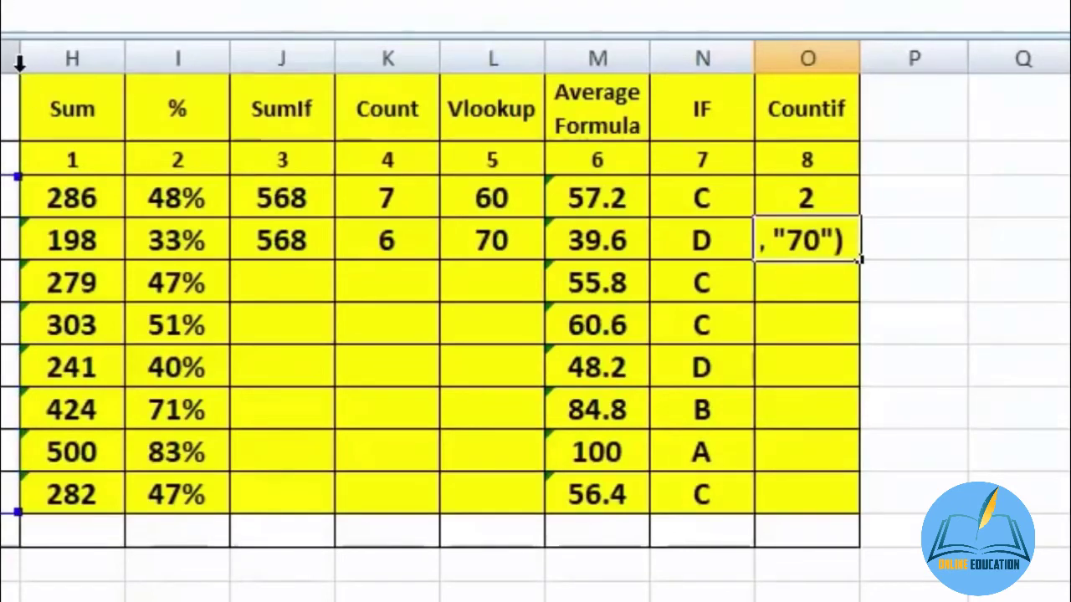
{"action": "key", "text": "Return"}
- Change the criterion of the COUNTIF formula in O4 to "100"
{"action": "key", "text": "Up"}
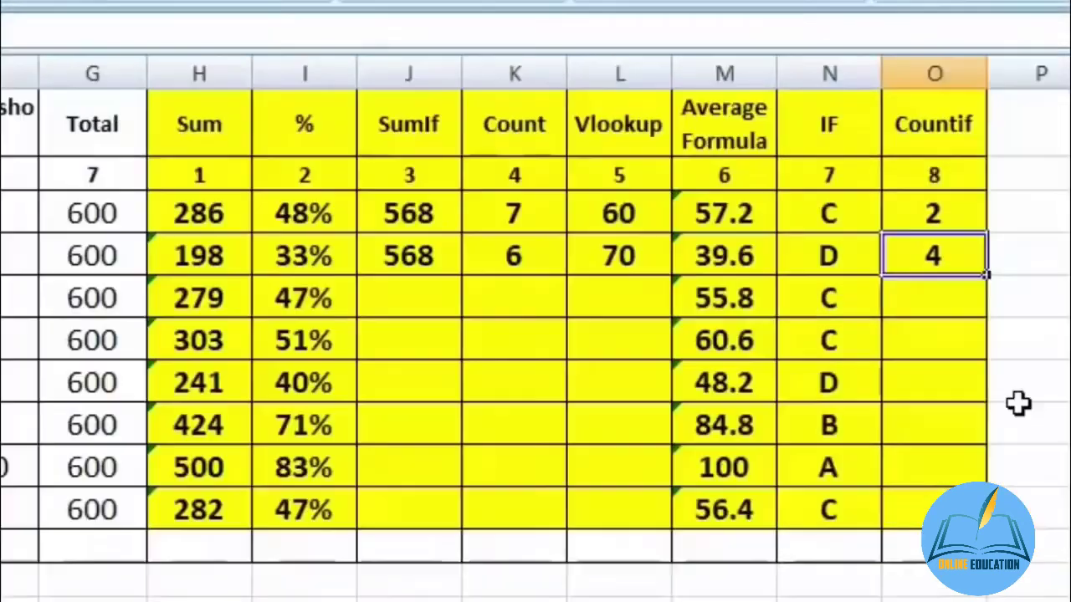
{"action": "key", "text": "F2"}
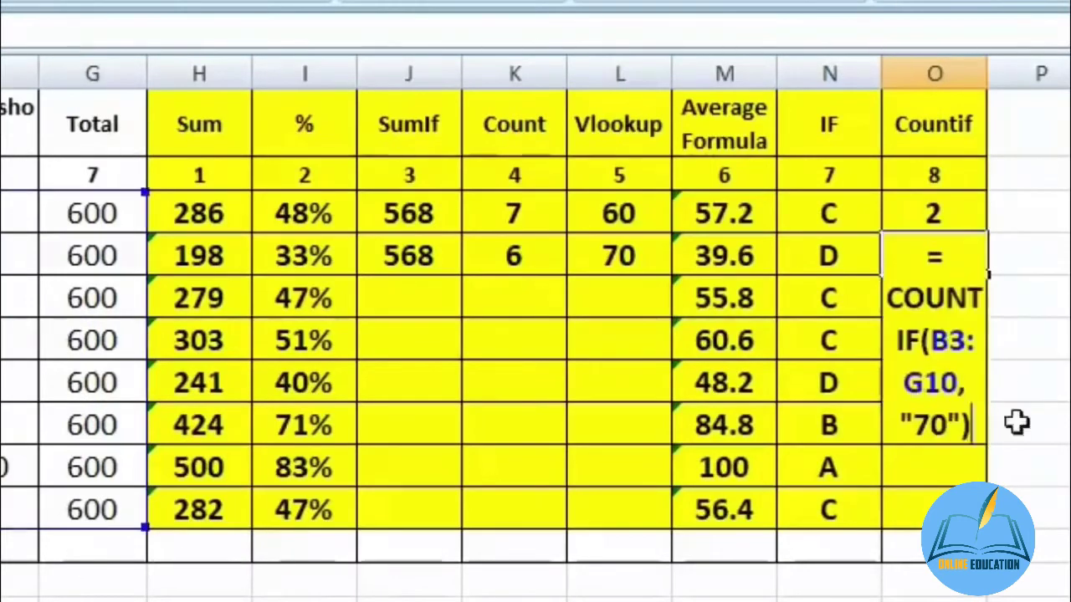
{"action": "left_click_drag", "start_coordinate": [946, 426], "coordinate": [912, 431]}
{"action": "type", "text": "100"}
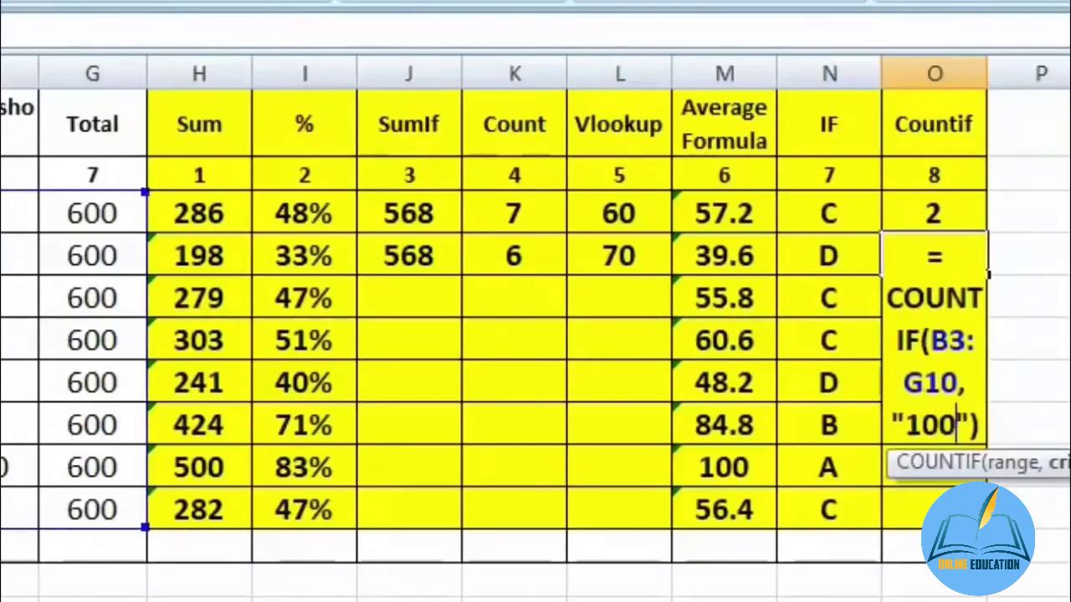
{"action": "key", "text": "Return"}
{"action": "key", "text": "Up"}
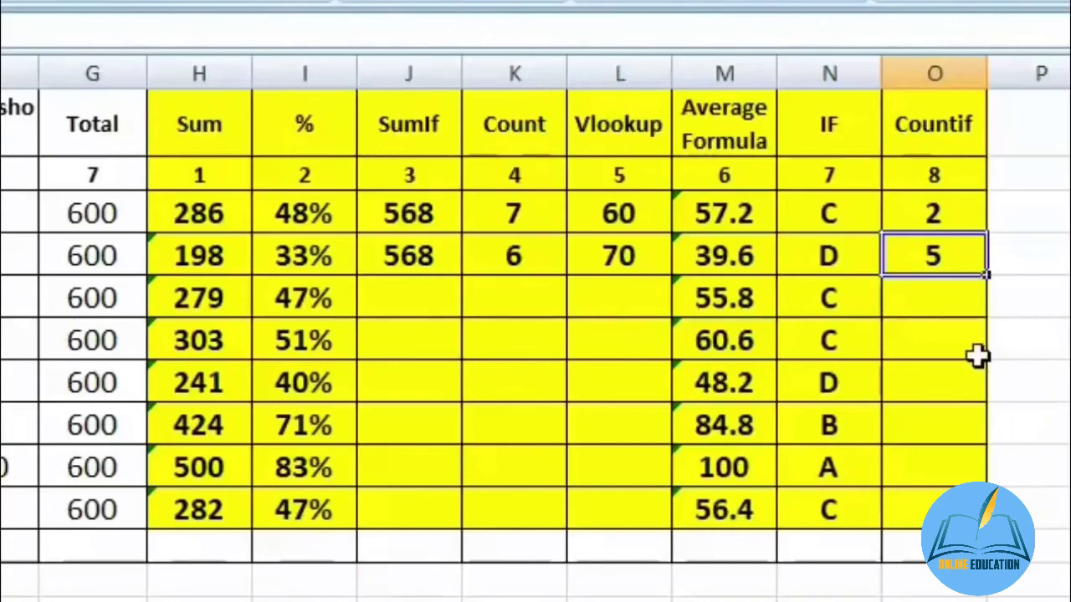
- Enter a COUNTIF formula in O5 over A1:G10, using the student name from A3 as the quoted criterion
{"action": "left_click", "coordinate": [944, 299]}
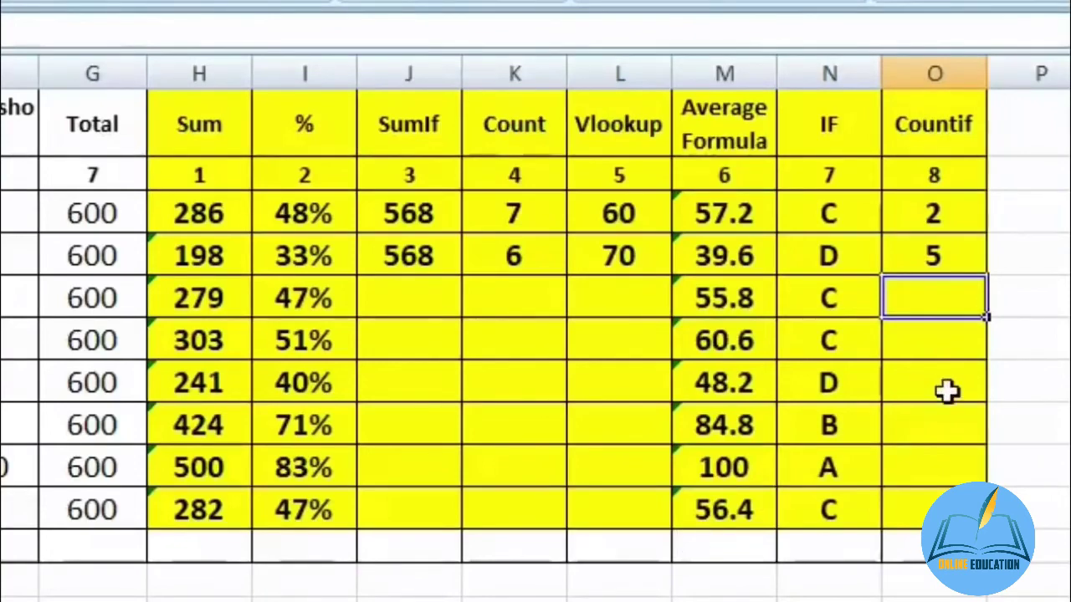
{"action": "type", "text": "="}
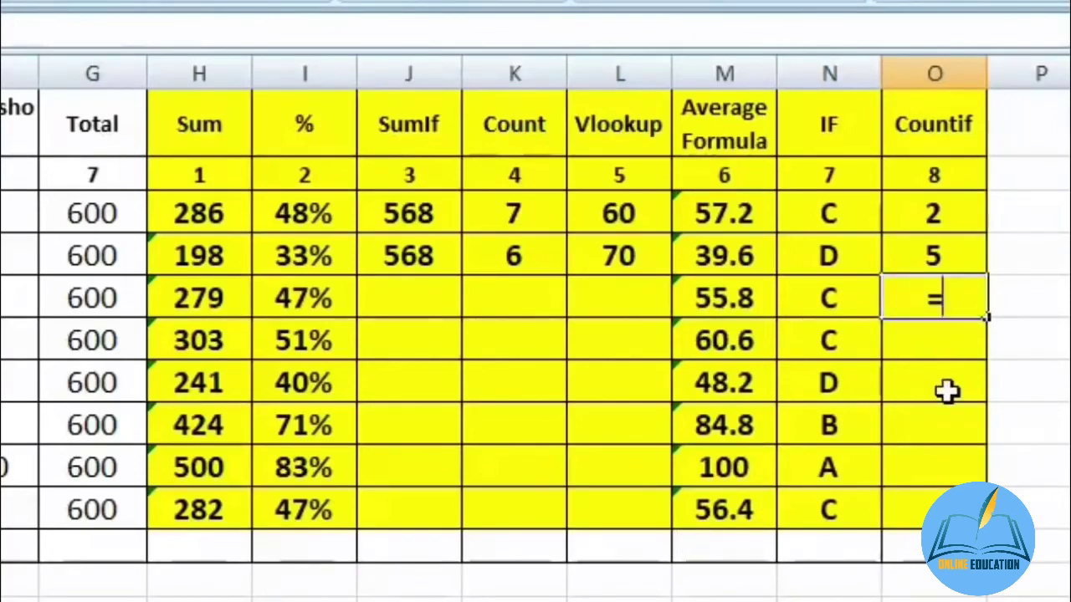
{"action": "type", "text": "coun"}
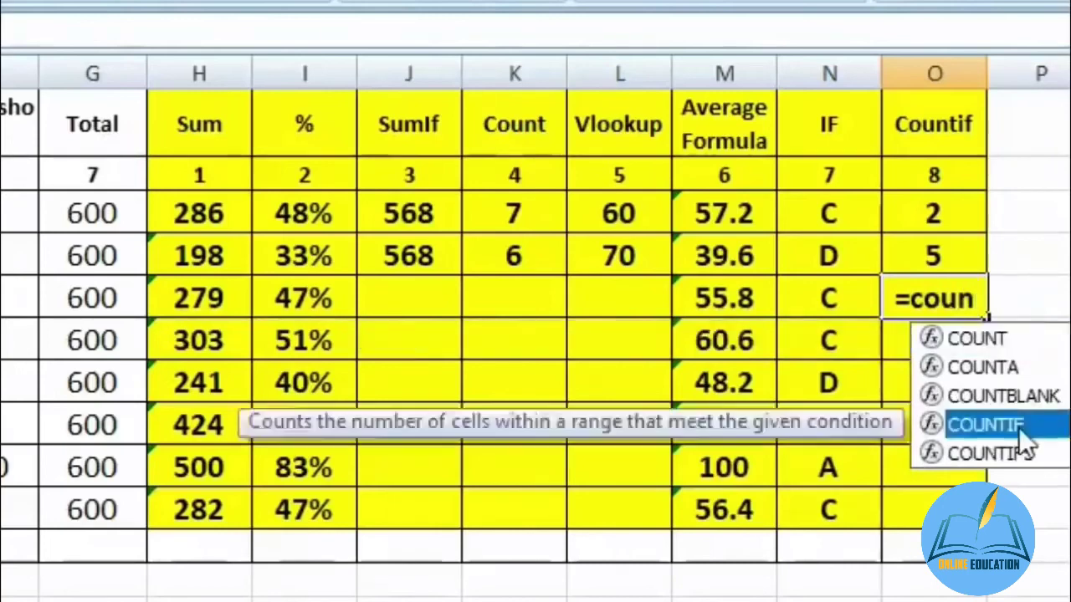
{"action": "double_click", "coordinate": [975, 424]}
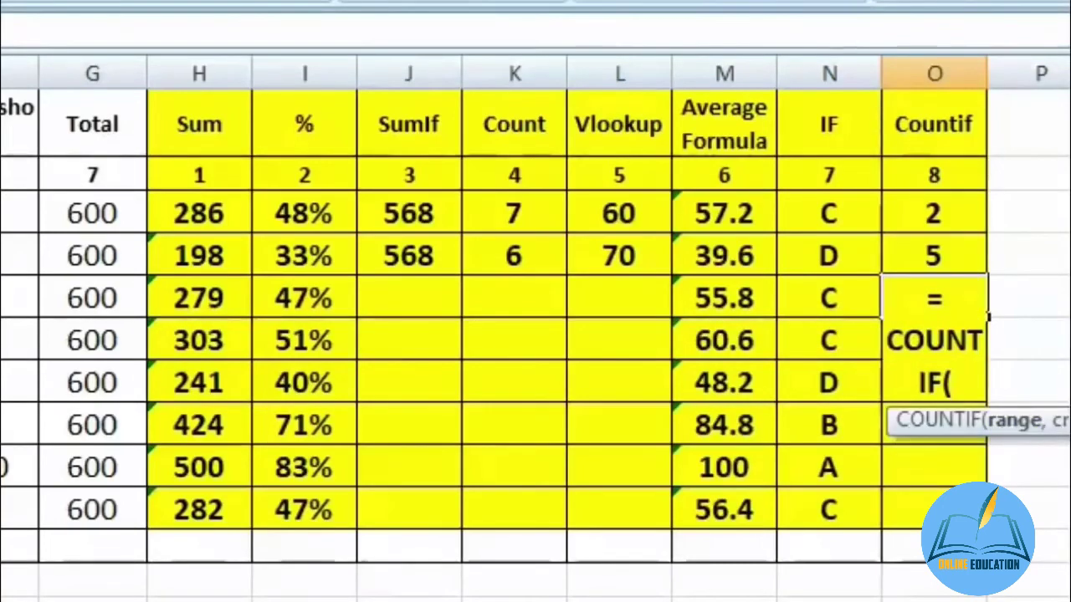
{"action": "left_click_drag", "start_coordinate": [115, 148], "coordinate": [811, 536]}
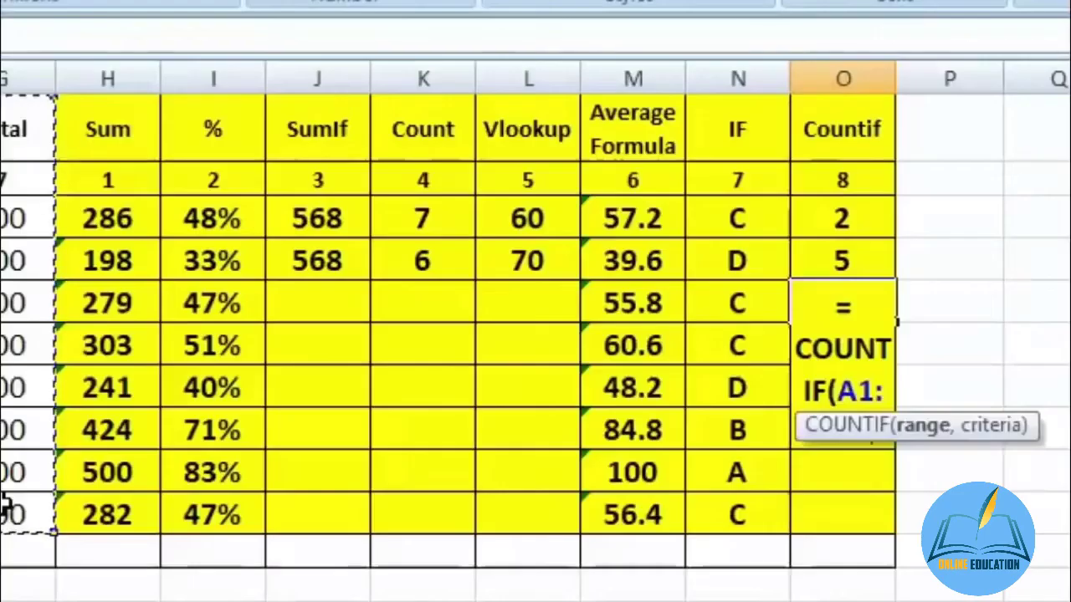
{"action": "type", "text": ",\"Mo"}
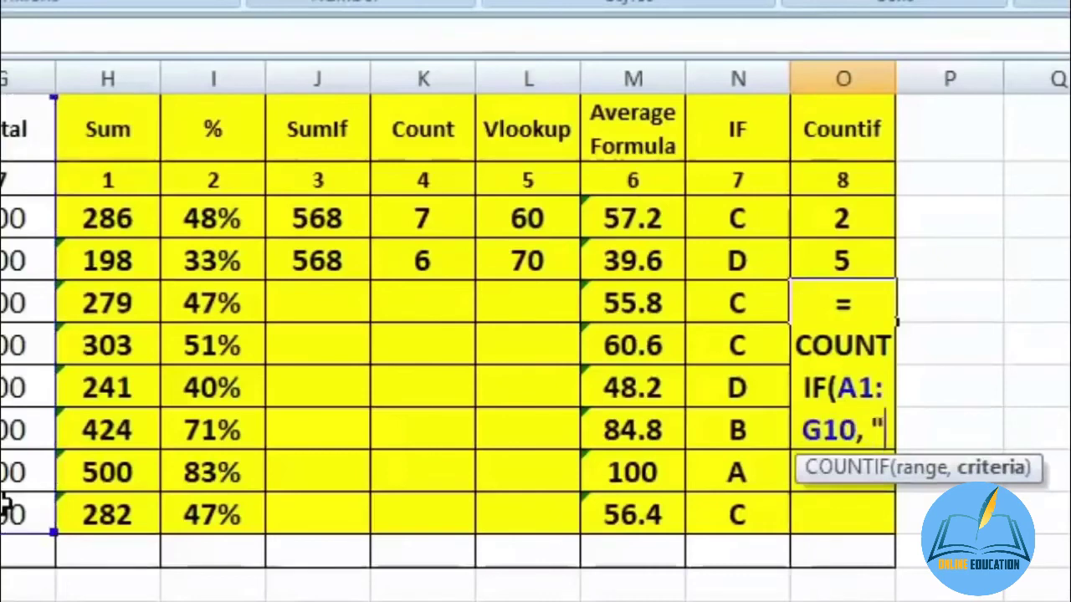
{"action": "type", "text": "hit"}
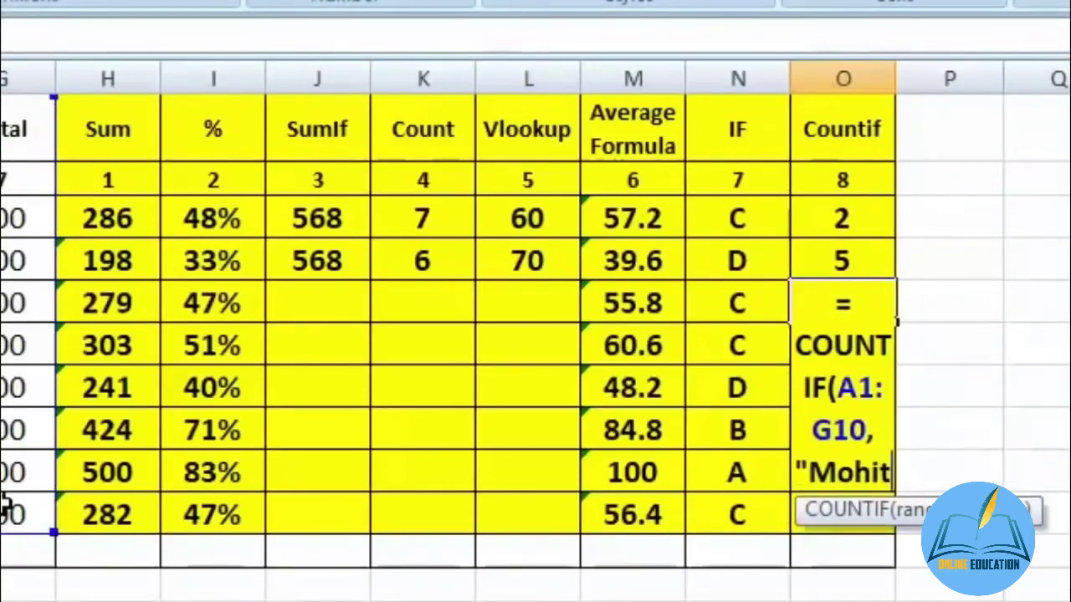
{"action": "type", "text": "\")"}
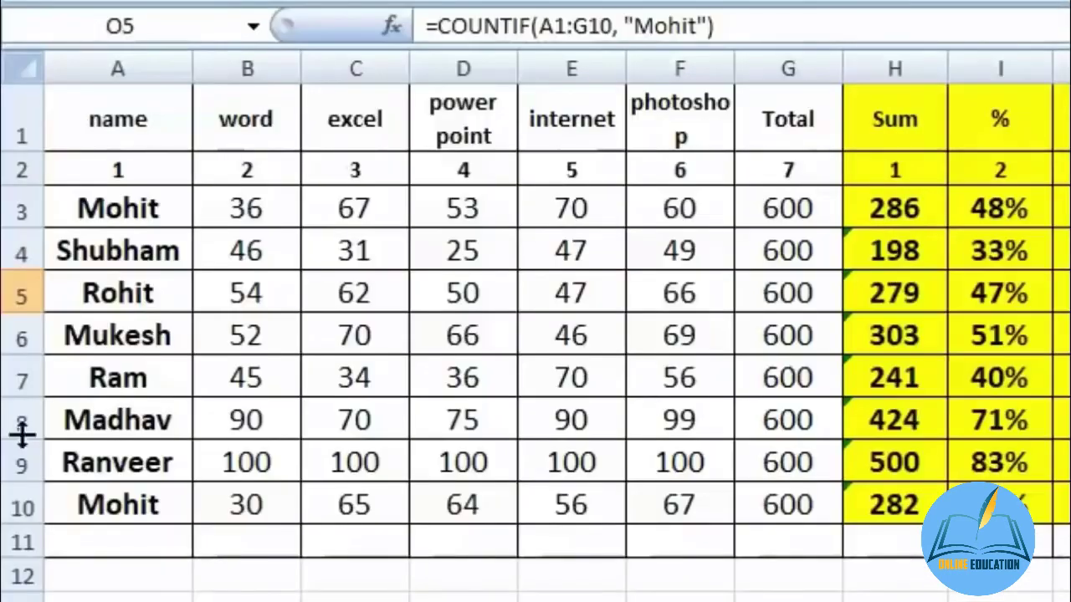
- Replace the student name in A7 with the name that the formula in O5 counts
{"action": "left_click", "coordinate": [143, 376]}
{"action": "type", "text": "MOhit"}
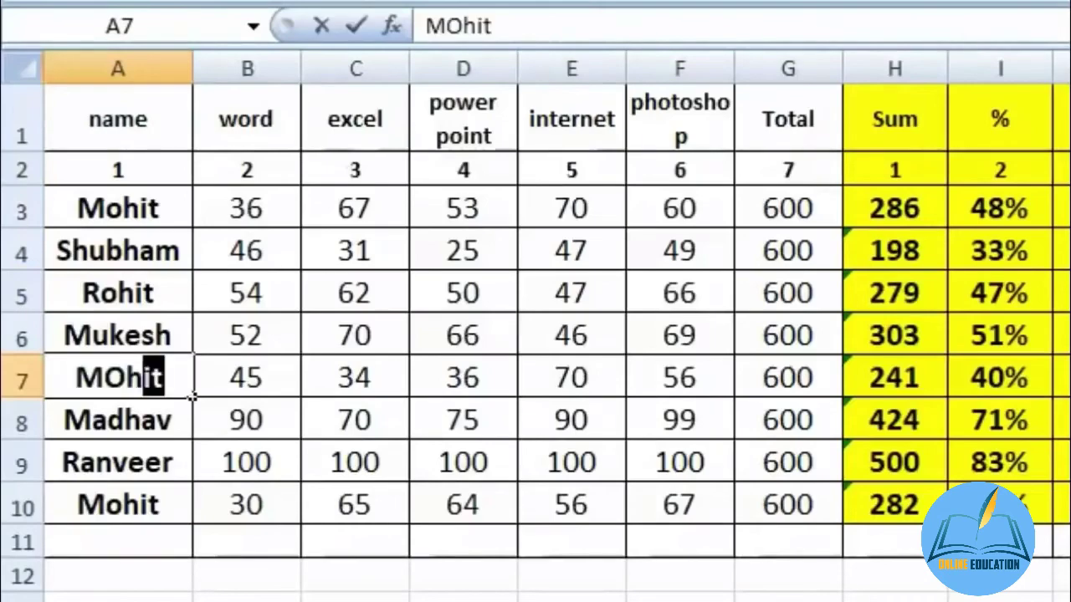
{"action": "key", "text": "Return"}
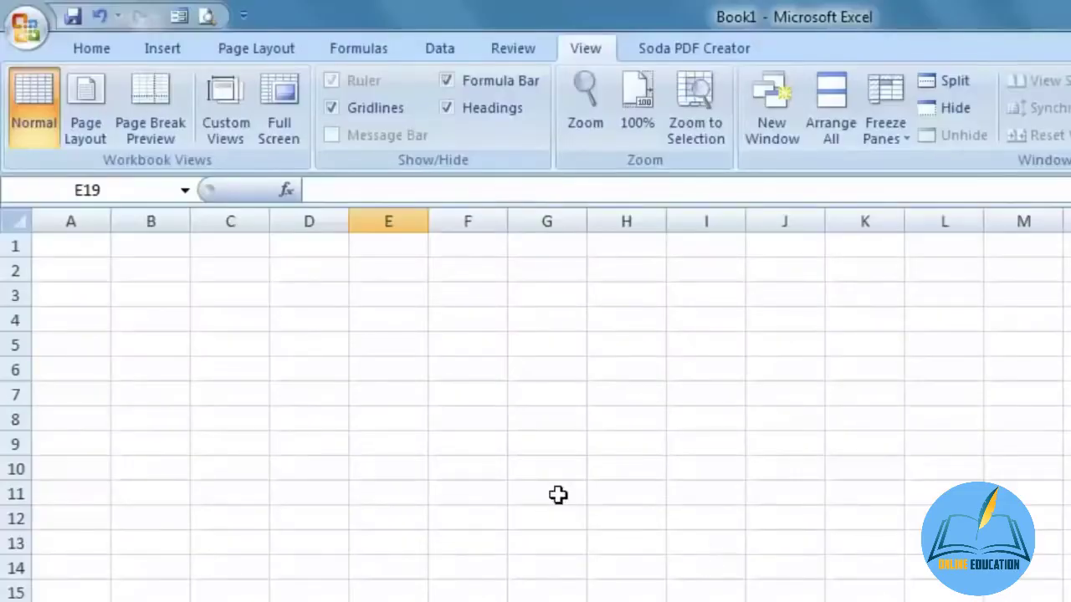
- Enable showing the Developer tab in the Ribbon in Excel's options and turn on relative references for macro recording
{"action": "left_click", "coordinate": [16, 42]}
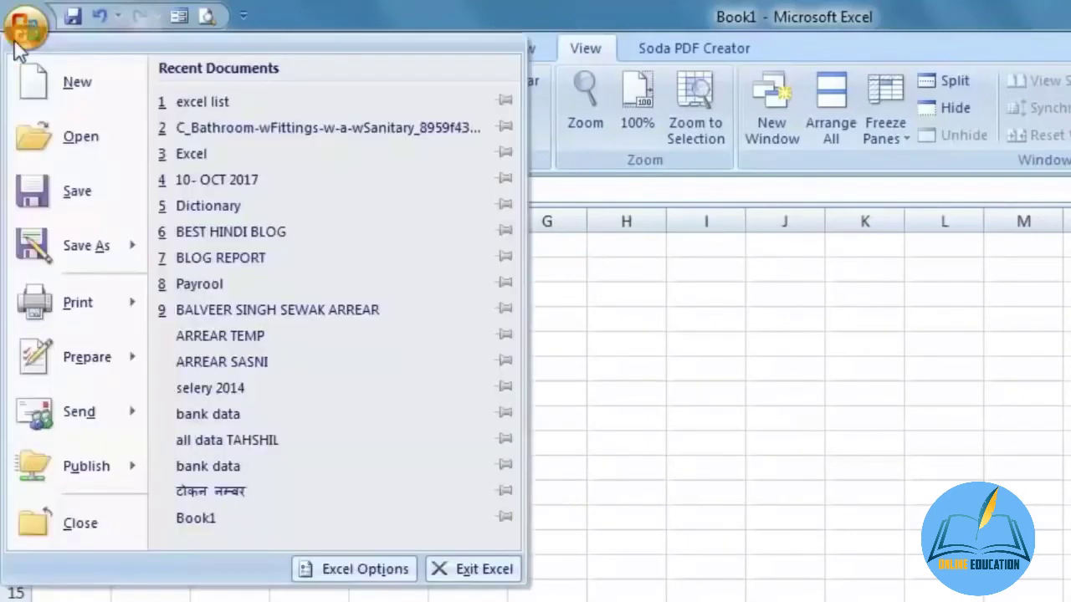
{"action": "left_click", "coordinate": [350, 577]}
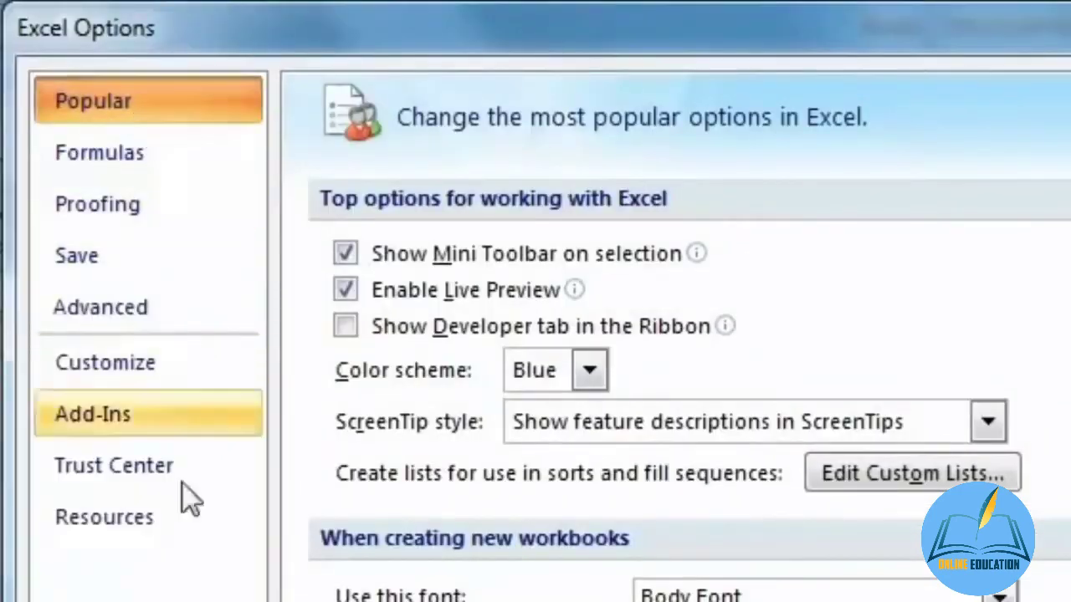
{"action": "left_click", "coordinate": [345, 326]}
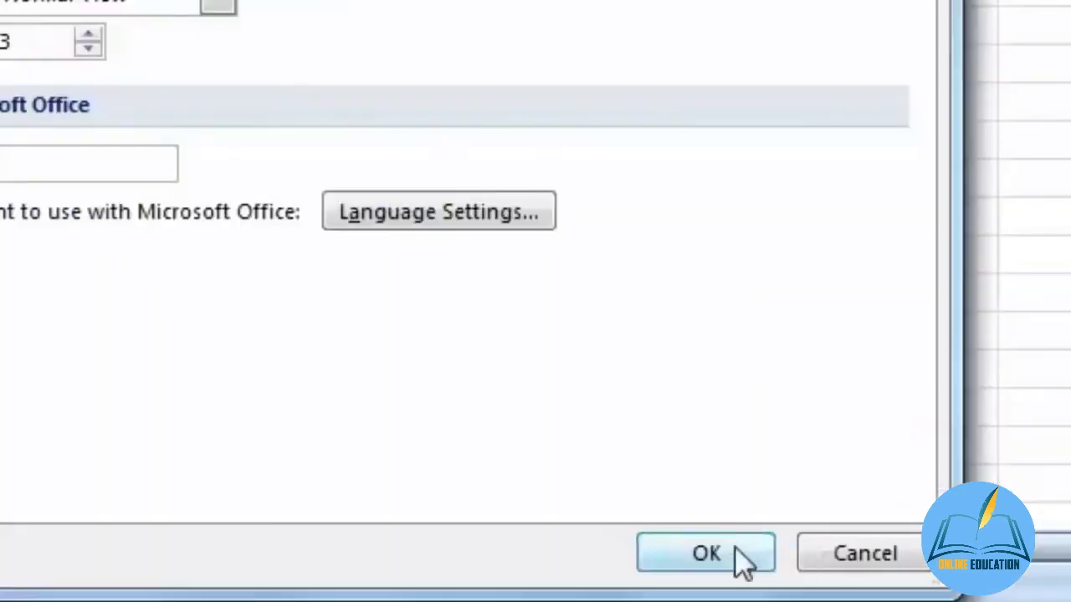
{"action": "left_click", "coordinate": [735, 548]}
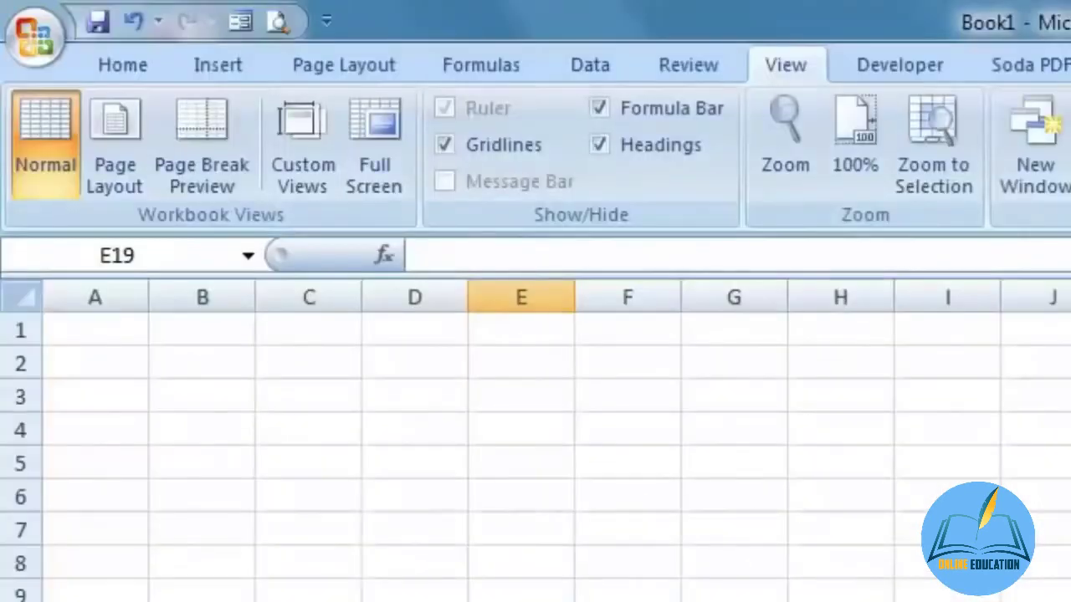
{"action": "left_click", "coordinate": [908, 84]}
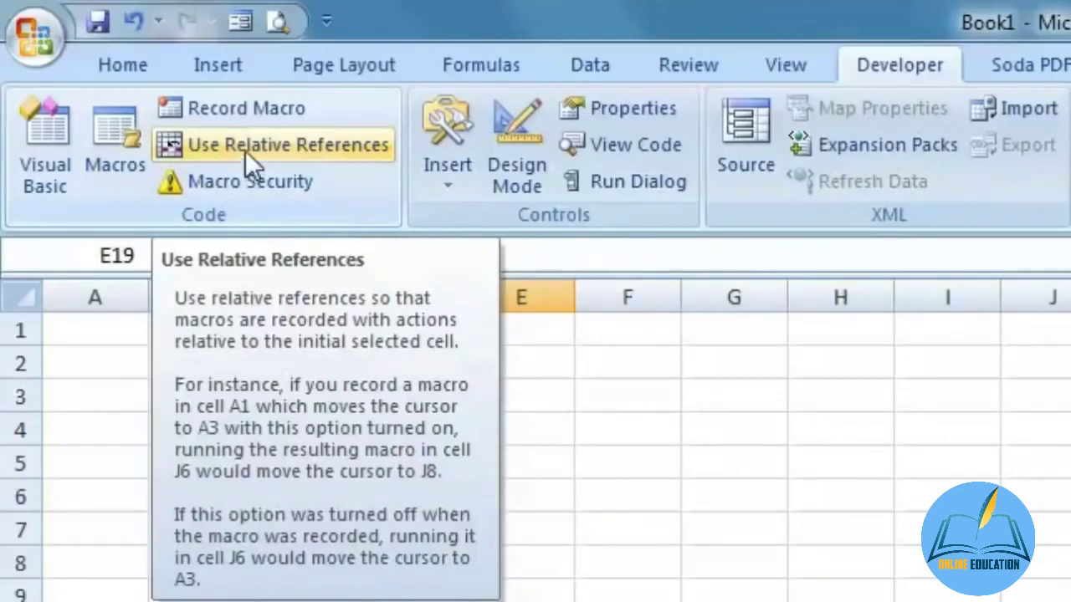
{"action": "left_click", "coordinate": [245, 150]}
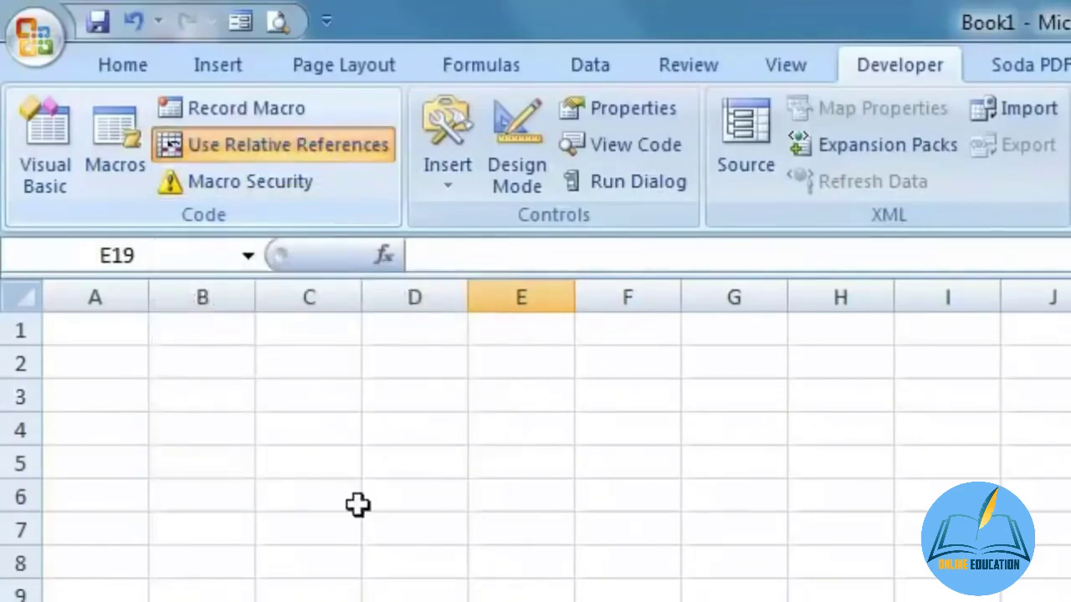
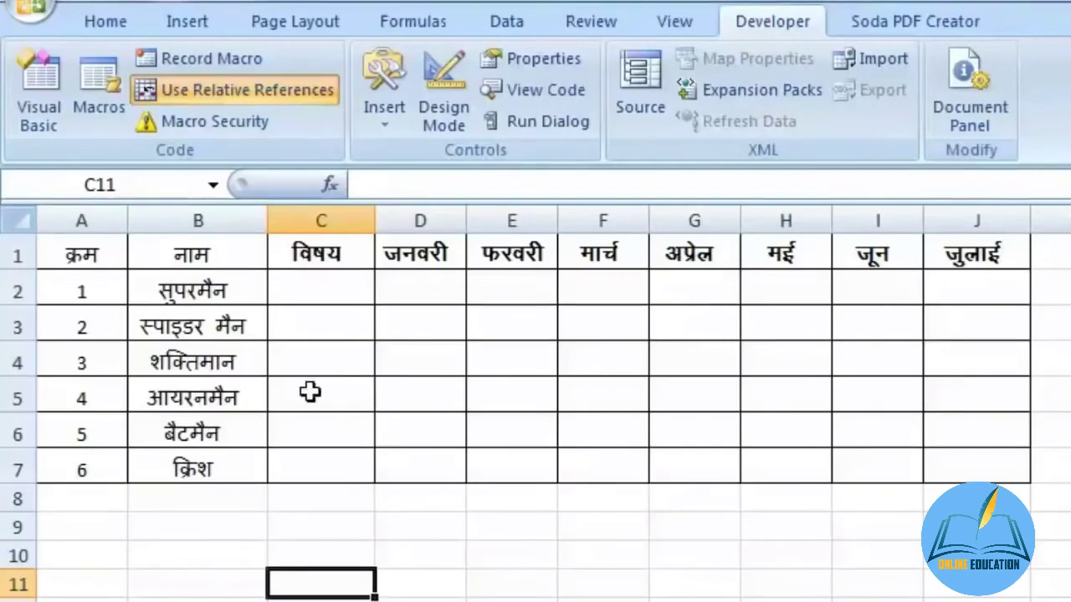
- Start recording a macro from cell A2, stored in This Workbook, with the shortcut key Ctrl+Shift+N
{"action": "left_click", "coordinate": [213, 293]}
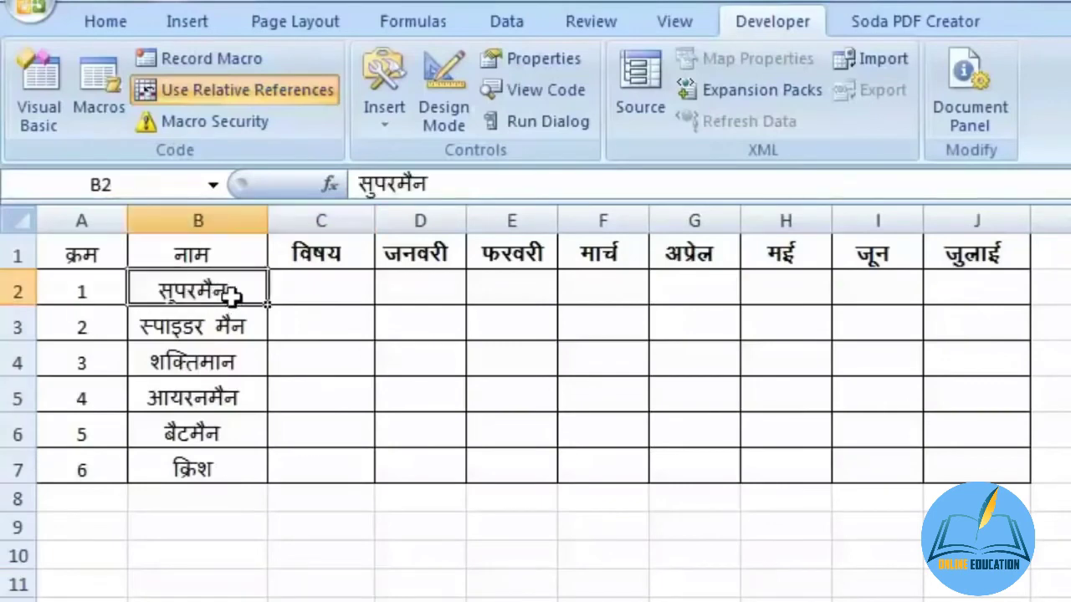
{"action": "left_click", "coordinate": [71, 290]}
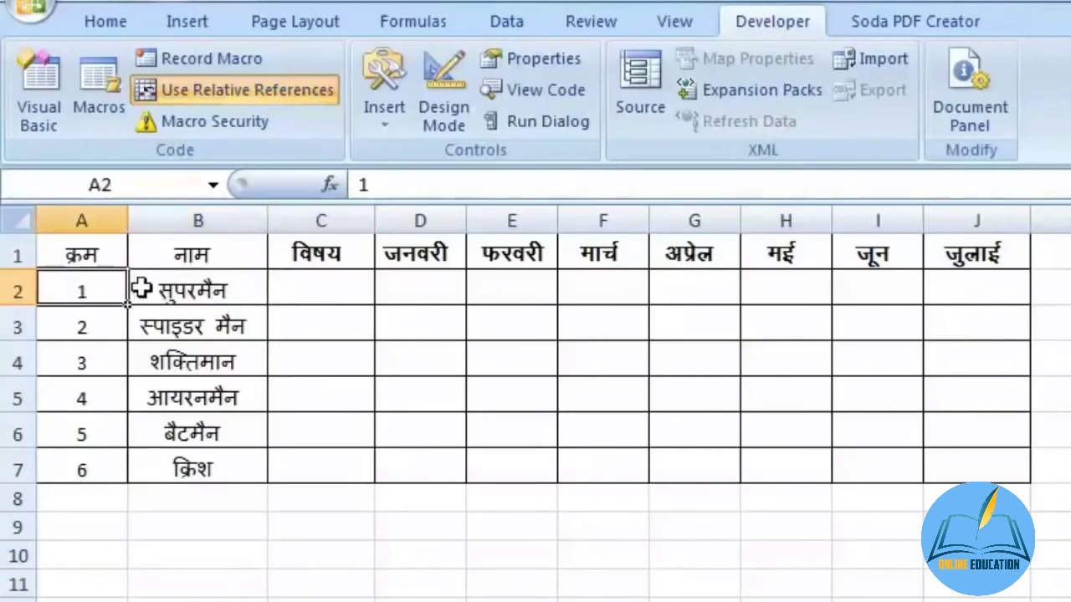
{"action": "left_click", "coordinate": [213, 57]}
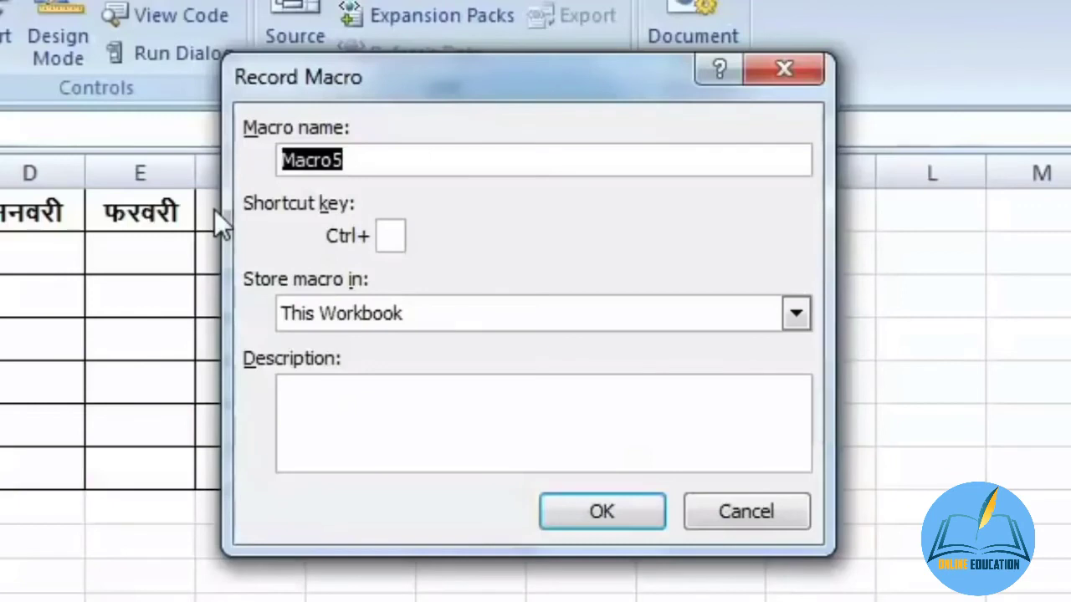
{"action": "left_click", "coordinate": [369, 163]}
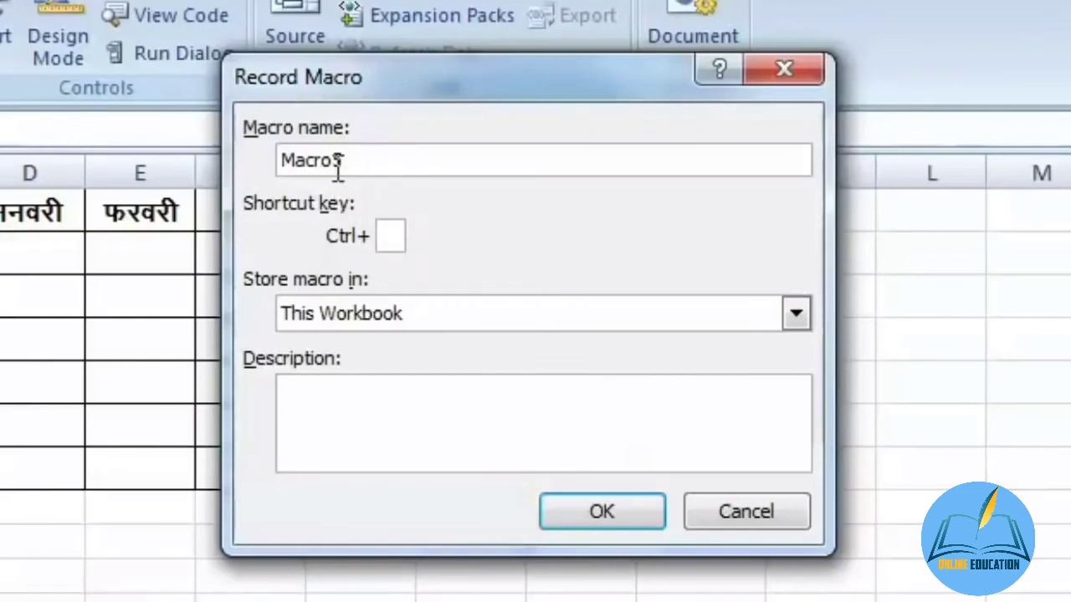
{"action": "left_click_drag", "start_coordinate": [284, 159], "coordinate": [405, 165]}
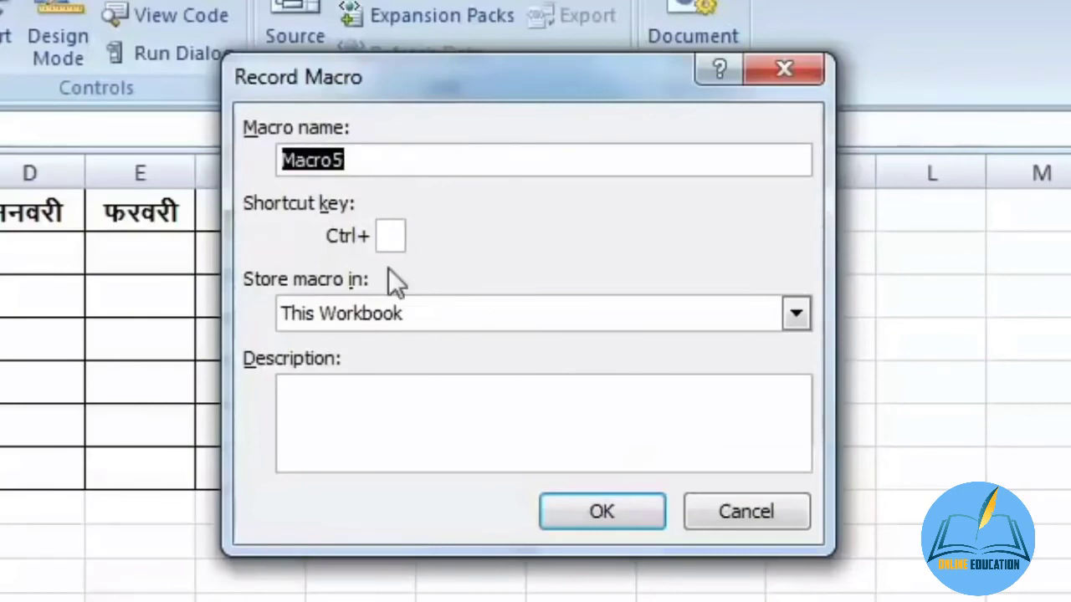
{"action": "left_click", "coordinate": [390, 236]}
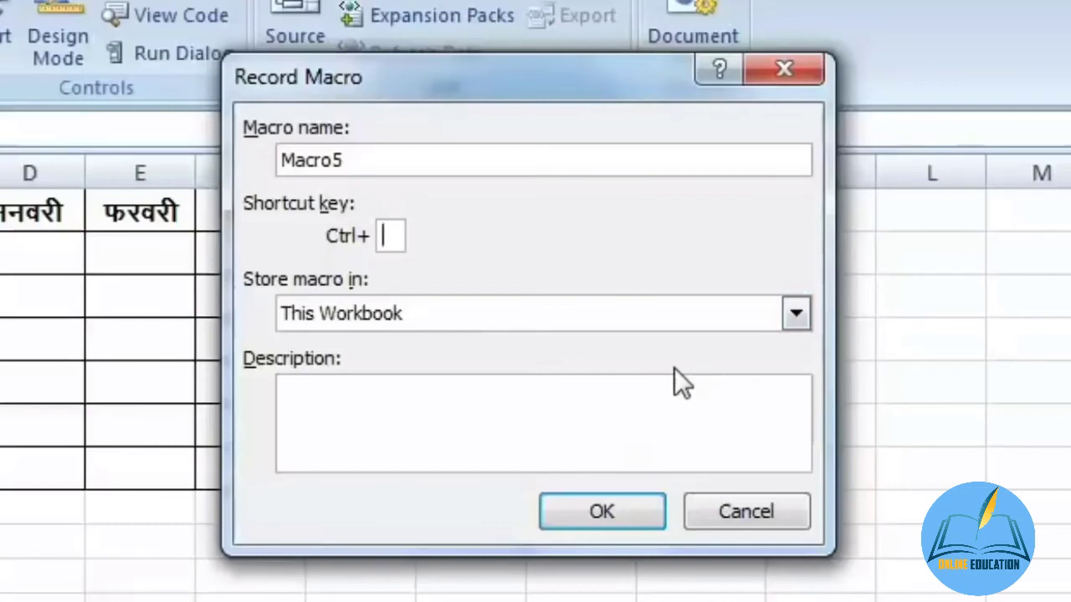
{"action": "type", "text": "N"}
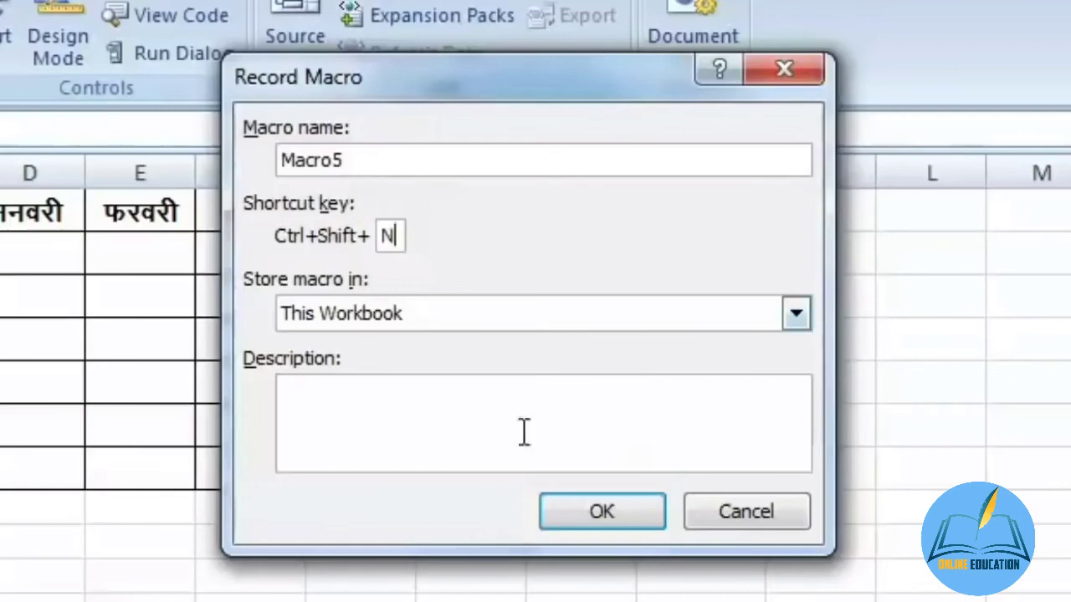
{"action": "left_click", "coordinate": [602, 498]}
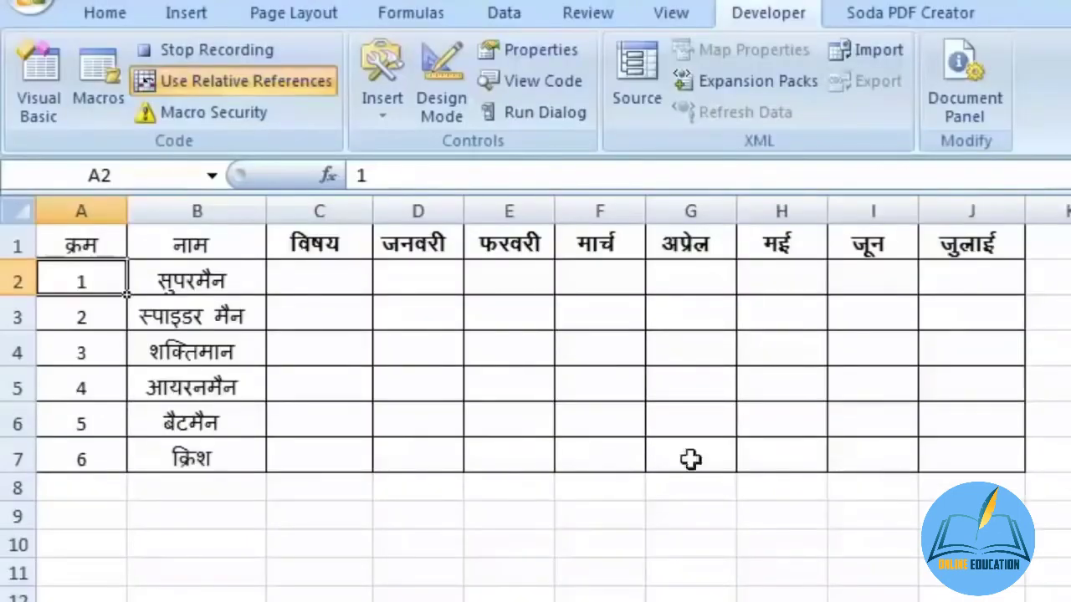
- Insert five blank rows at rows 3 to 7, below the first name in the table
{"action": "left_click", "coordinate": [113, 314]}
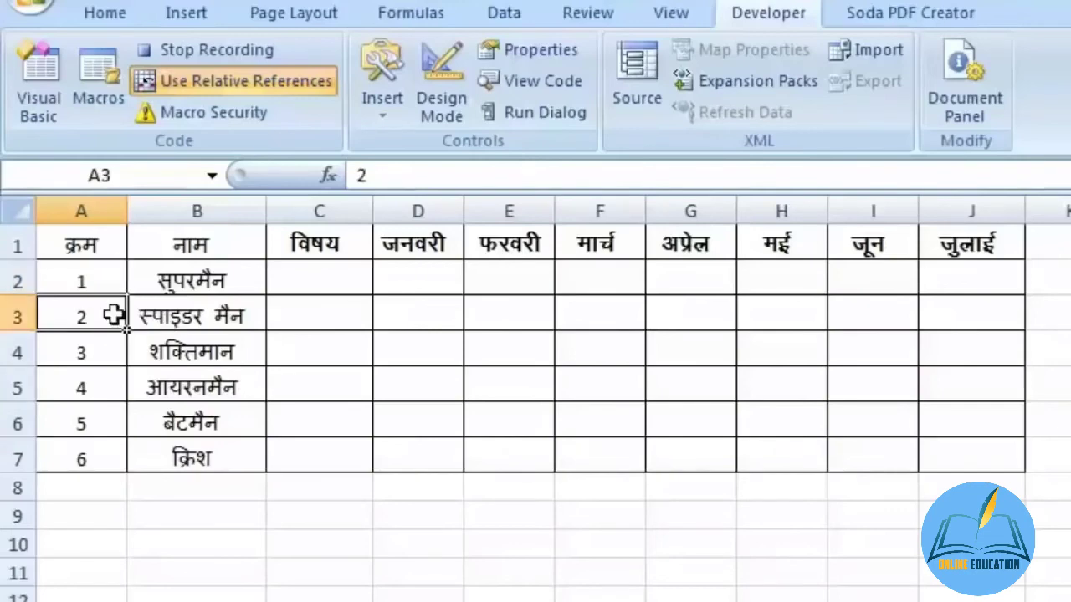
{"action": "left_click_drag", "start_coordinate": [17, 316], "coordinate": [23, 458]}
{"action": "right_click", "coordinate": [23, 458]}
{"action": "key", "text": "Escape"}
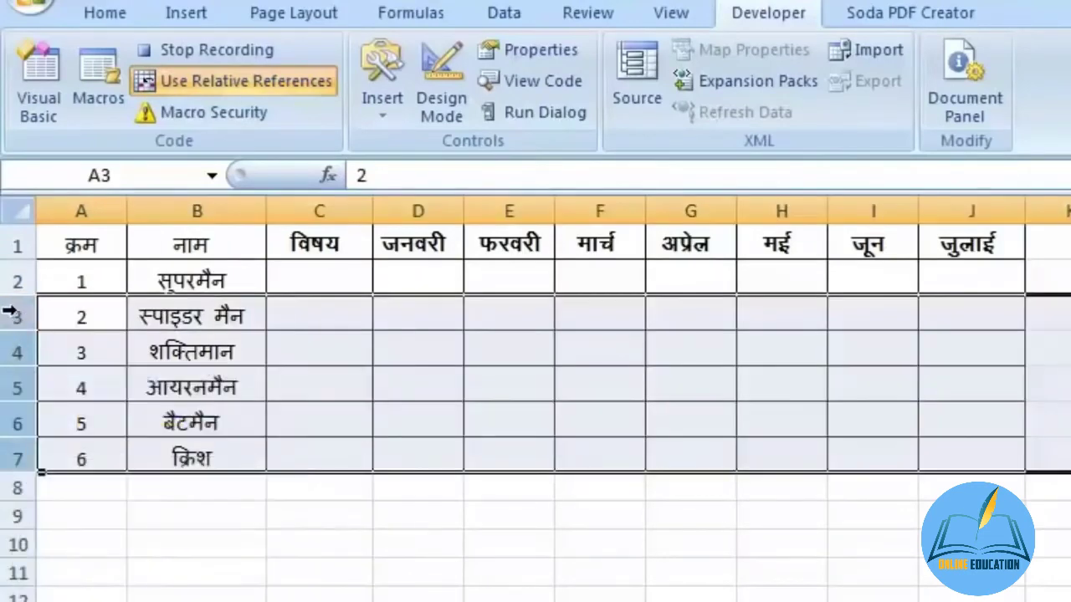
{"action": "right_click", "coordinate": [26, 453]}
{"action": "left_click", "coordinate": [143, 588]}
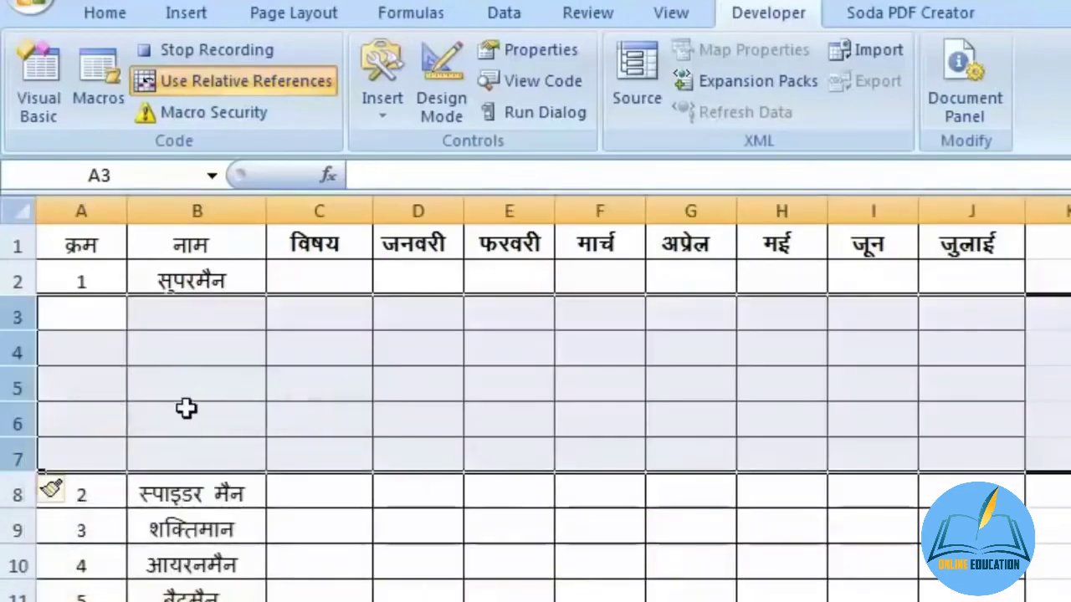
- Enter the subjects गणित, विज्ञान, अंग्रेजी, हिंदी and कंप्यूटर in cells C2 to C6
{"action": "left_click", "coordinate": [339, 282]}
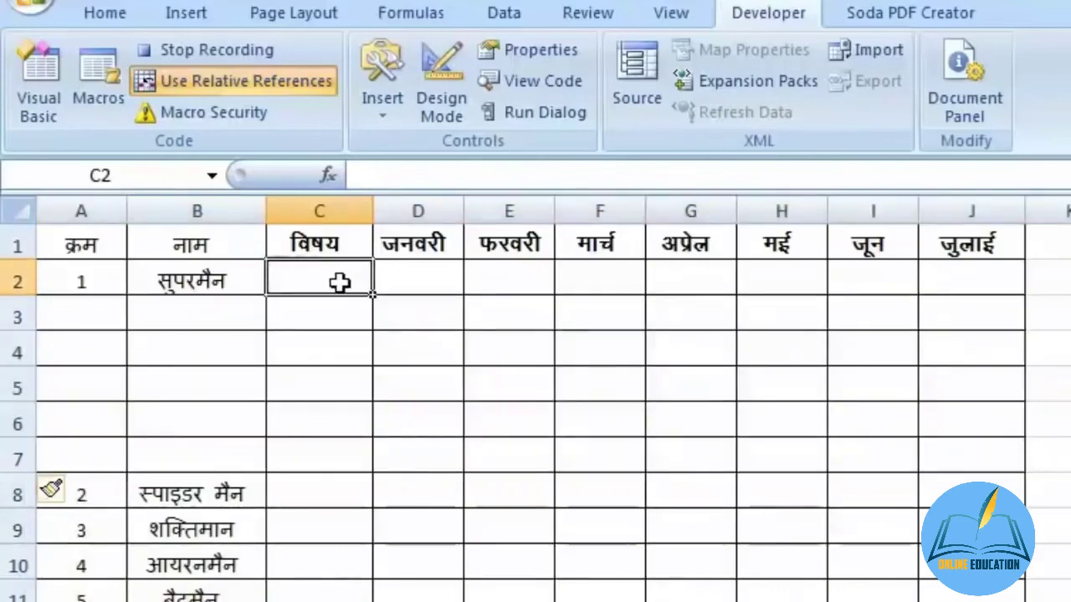
{"action": "type", "text": "गणित"}
{"action": "key", "text": "Return"}
{"action": "type", "text": "विज्ञान"}
{"action": "key", "text": "Return"}
{"action": "type", "text": "अंग्रेजी"}
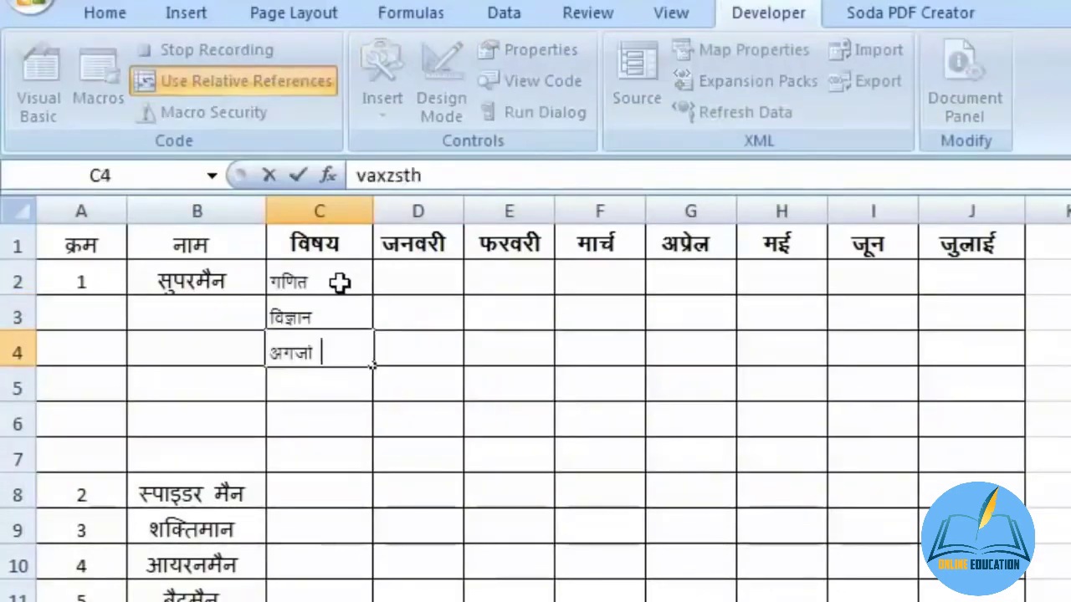
{"action": "key", "text": "Return"}
{"action": "type", "text": "हिंदी"}
{"action": "key", "text": "Return"}
{"action": "type", "text": "कंप्यूटर"}
{"action": "key", "text": "Return"}
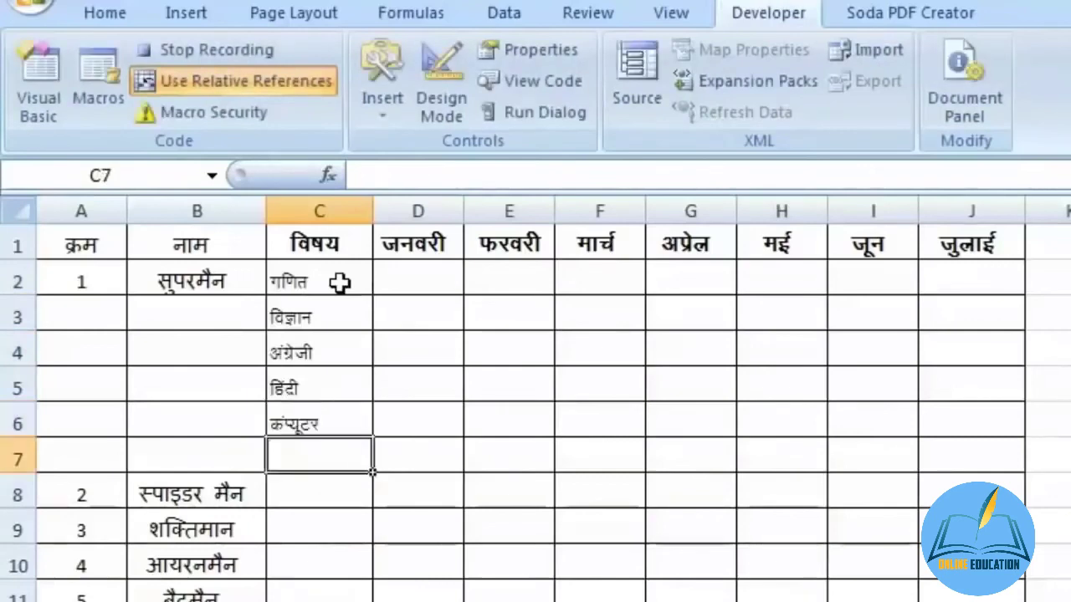
- Enter the label योग in C7 and add =SUM(D2:D6) in D7, filled across to J7
{"action": "type", "text": "योग"}
{"action": "key", "text": "Tab"}
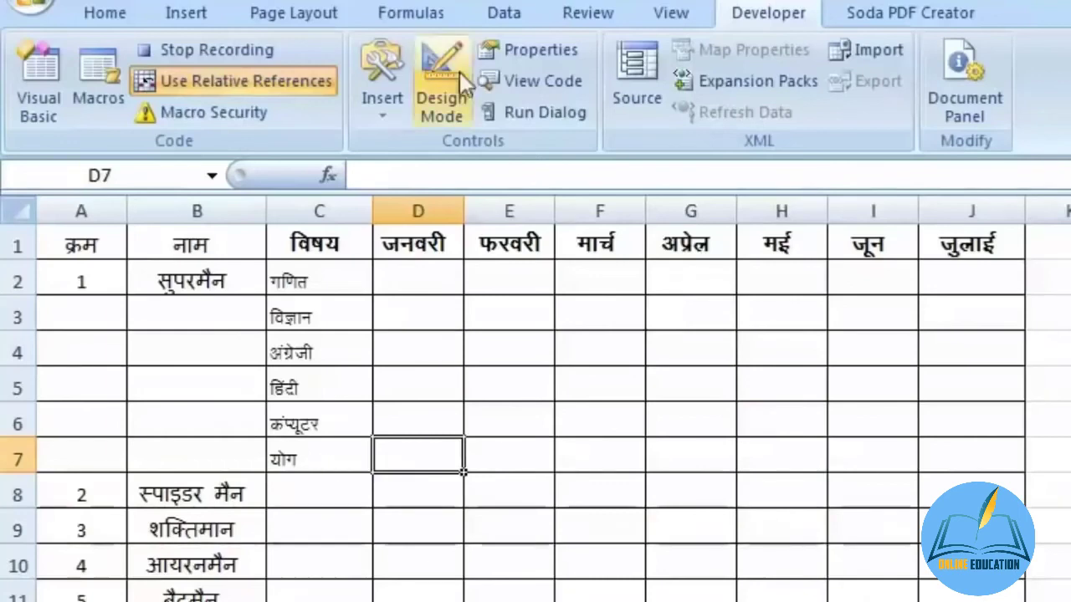
{"action": "left_click", "coordinate": [96, 12]}
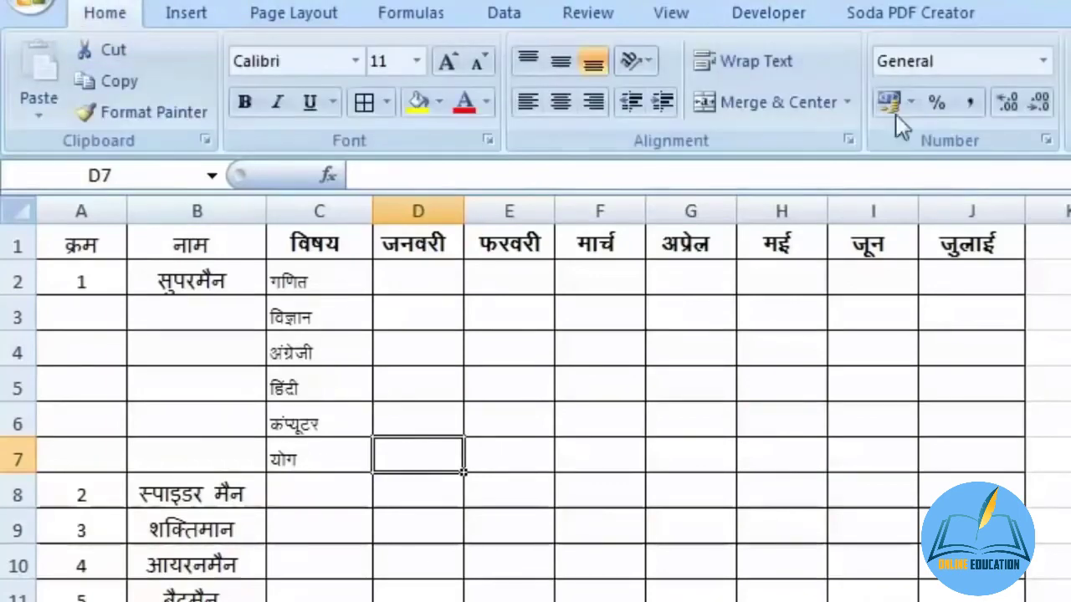
{"action": "type", "text": "=SUM()"}
{"action": "key", "text": "Left"}
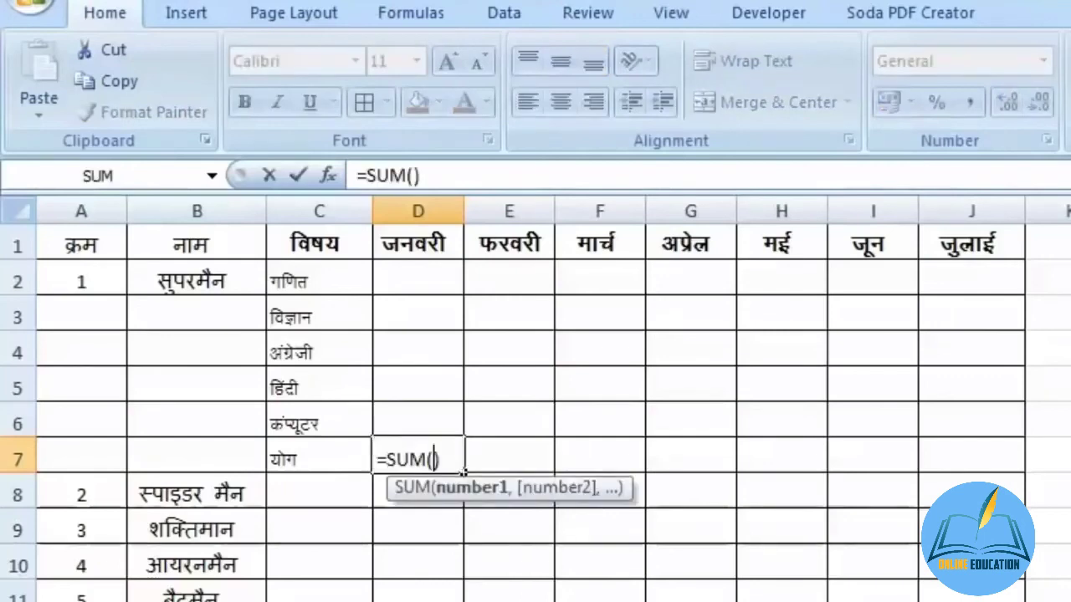
{"action": "left_click_drag", "start_coordinate": [411, 270], "coordinate": [425, 412]}
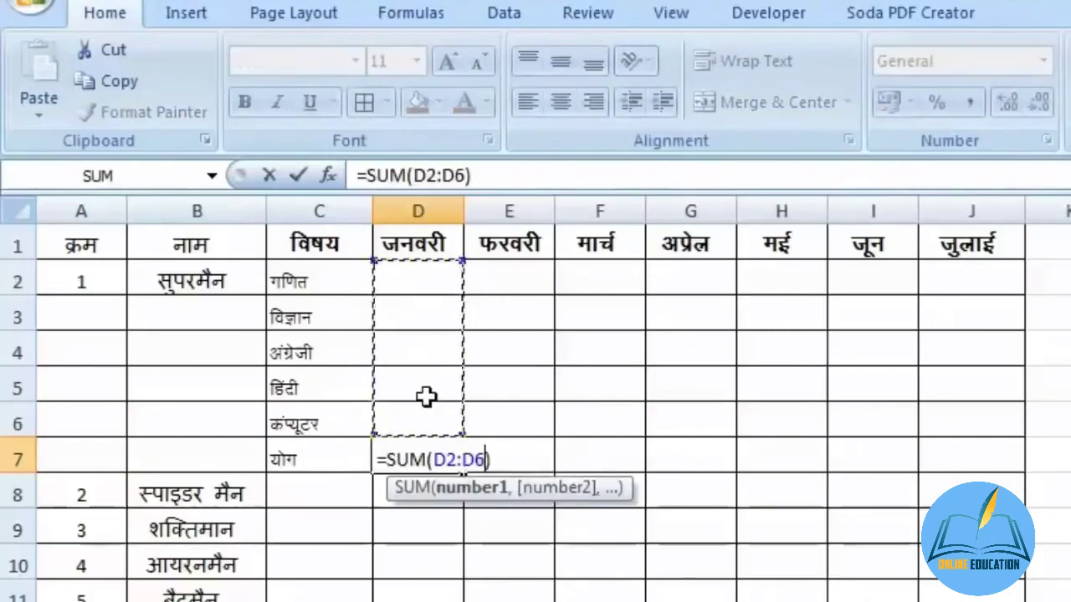
{"action": "key", "text": "Return"}
{"action": "left_click", "coordinate": [408, 477]}
{"action": "left_click", "coordinate": [418, 464]}
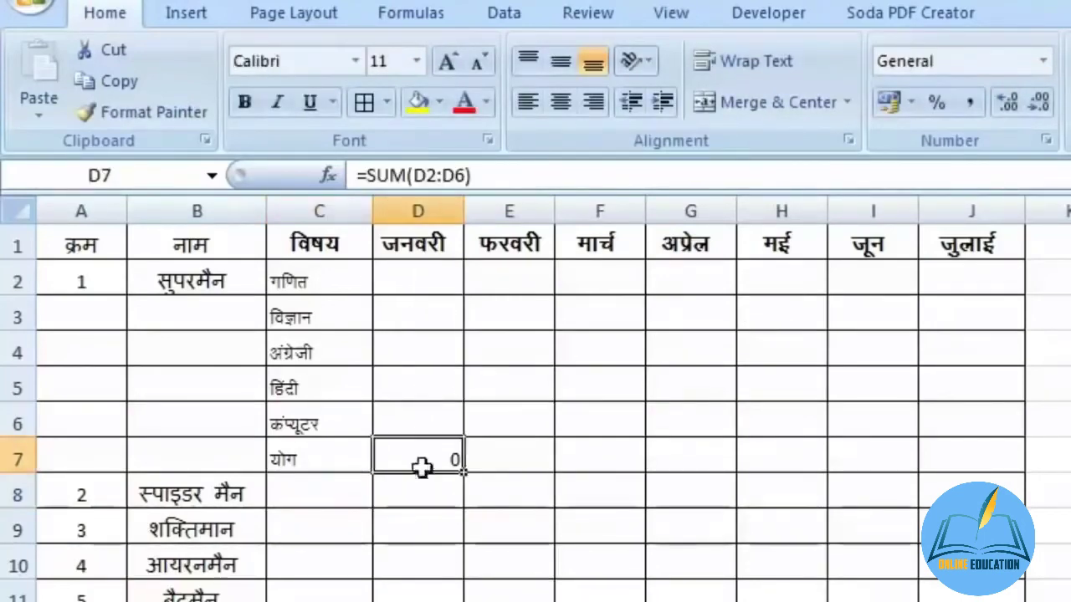
{"action": "left_click_drag", "start_coordinate": [465, 473], "coordinate": [942, 481]}
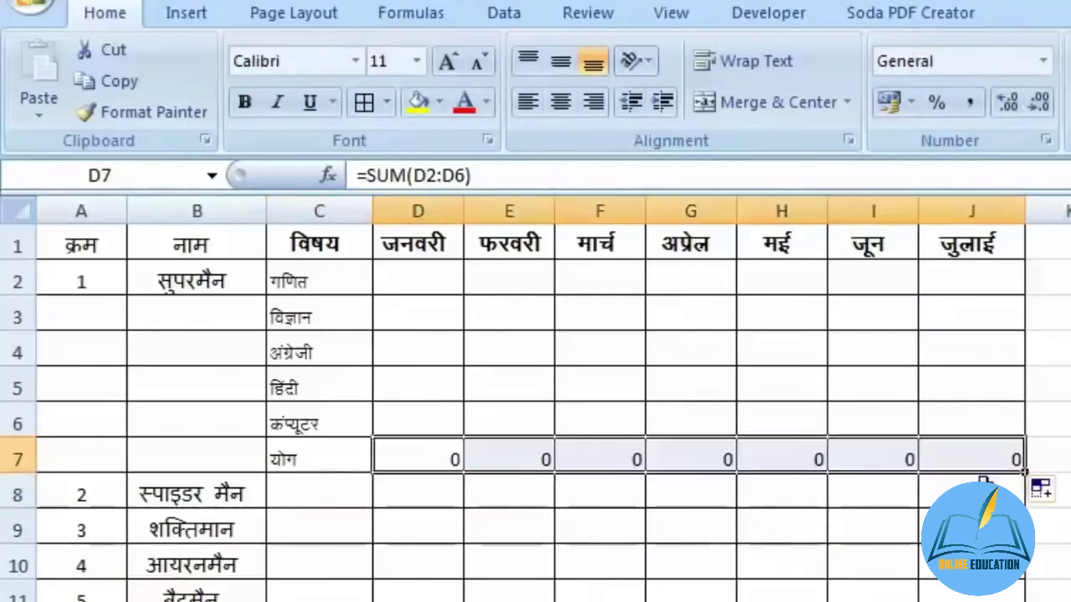
- Format the total row A7:J7 in bold at size 14 with a grey fill
{"action": "left_click", "coordinate": [36, 455]}
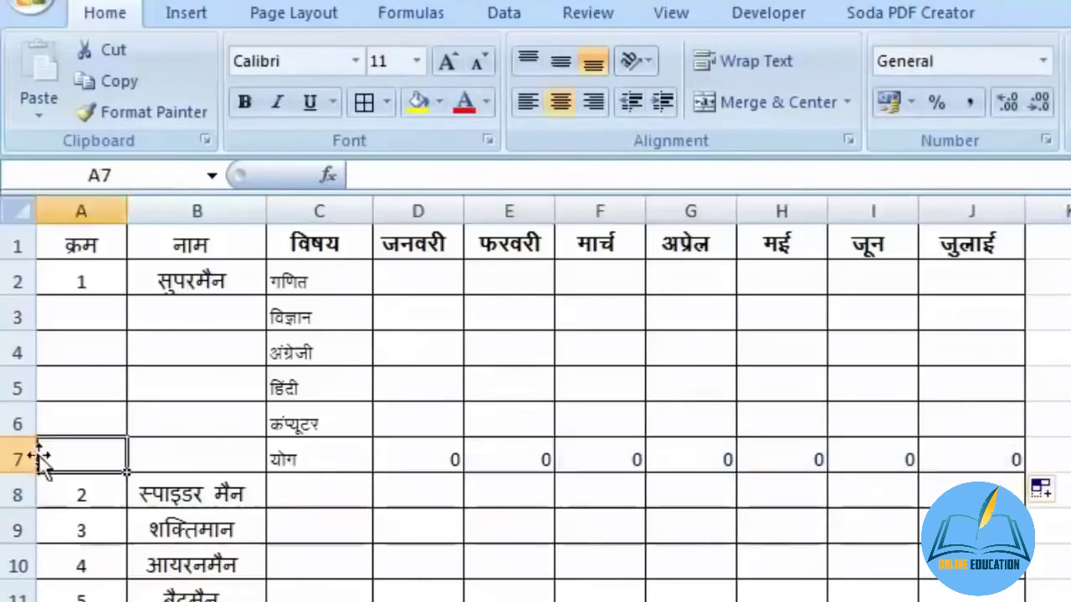
{"action": "left_click_drag", "start_coordinate": [69, 459], "coordinate": [974, 464]}
{"action": "left_click", "coordinate": [445, 62]}
{"action": "left_click", "coordinate": [445, 63]}
{"action": "left_click", "coordinate": [246, 102]}
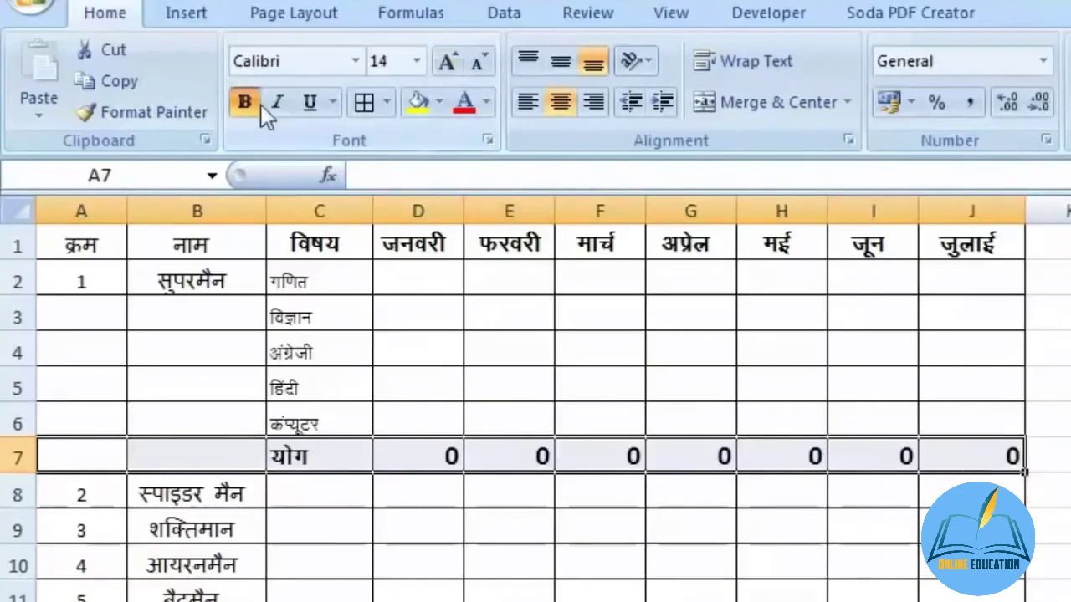
{"action": "left_click", "coordinate": [443, 101]}
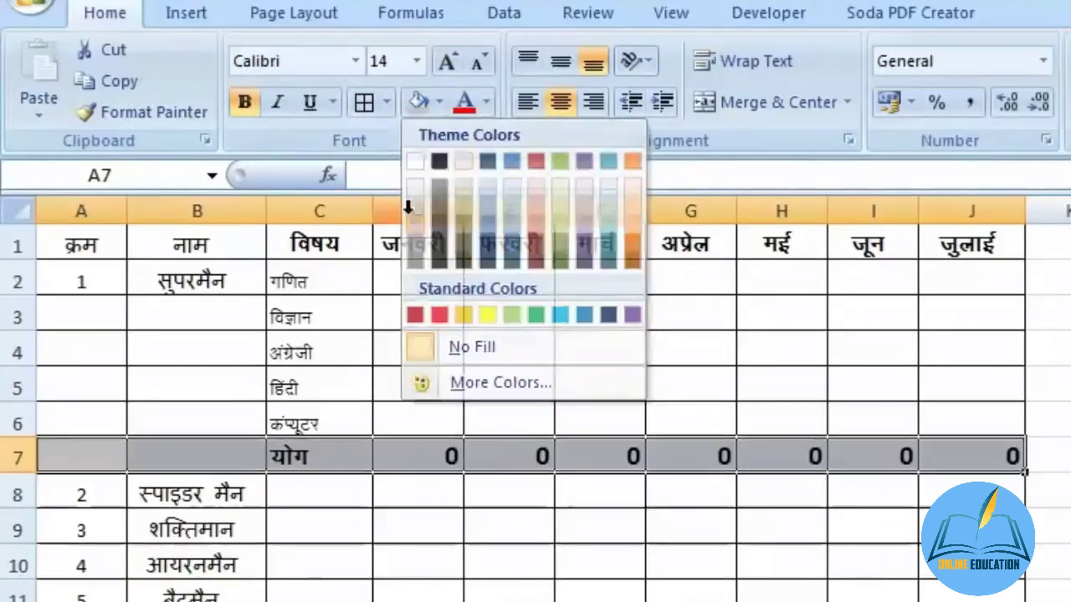
{"action": "left_click", "coordinate": [415, 209]}
- Increase the font size of the subject names in C2:C6 to 14
{"action": "left_click_drag", "start_coordinate": [318, 281], "coordinate": [330, 422]}
{"action": "left_click", "coordinate": [445, 63]}
{"action": "left_click", "coordinate": [445, 63]}
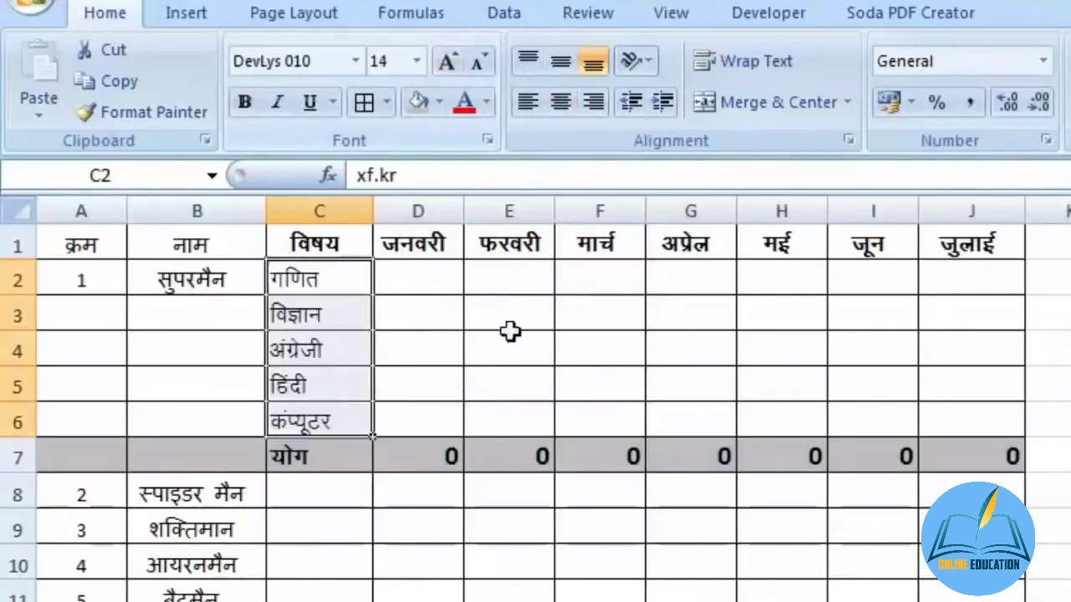
- Select the July total in J7 and stop recording the macro
{"action": "left_click", "coordinate": [698, 465]}
{"action": "left_click", "coordinate": [976, 456]}
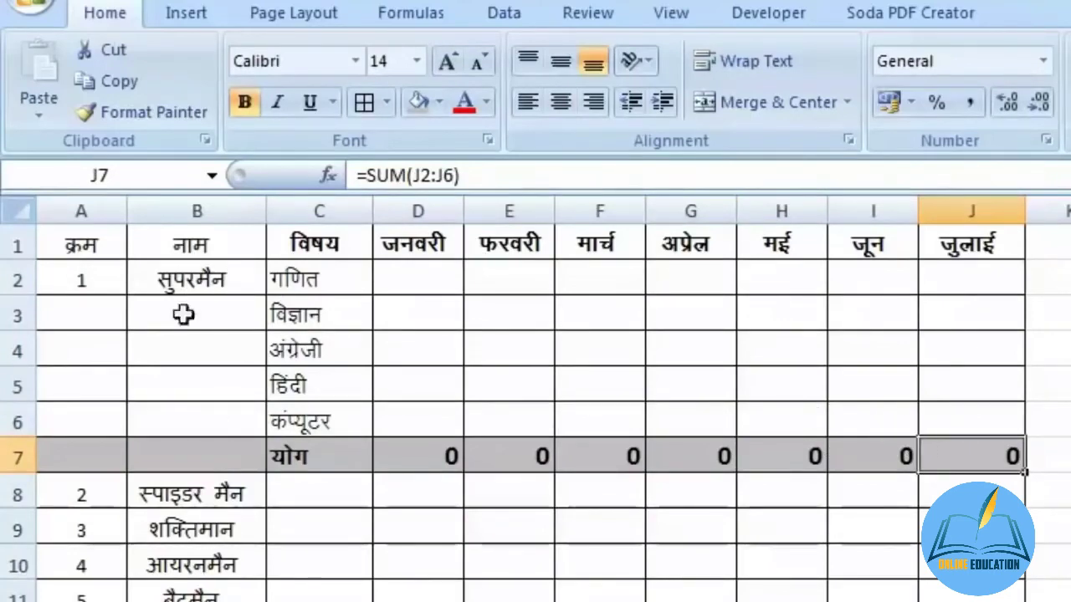
{"action": "left_click", "coordinate": [790, 17]}
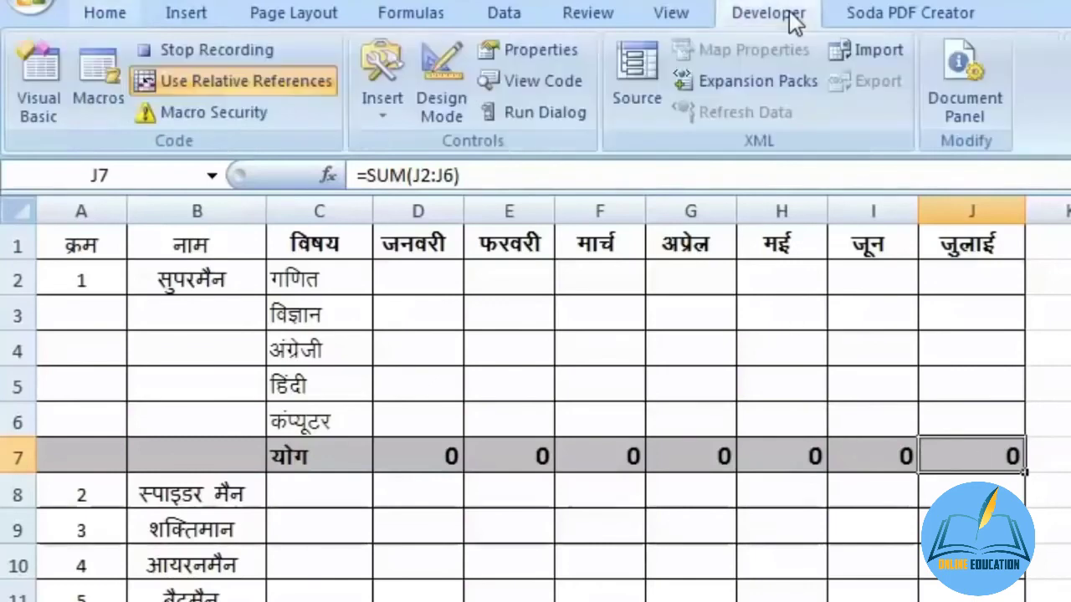
{"action": "left_click", "coordinate": [205, 50]}
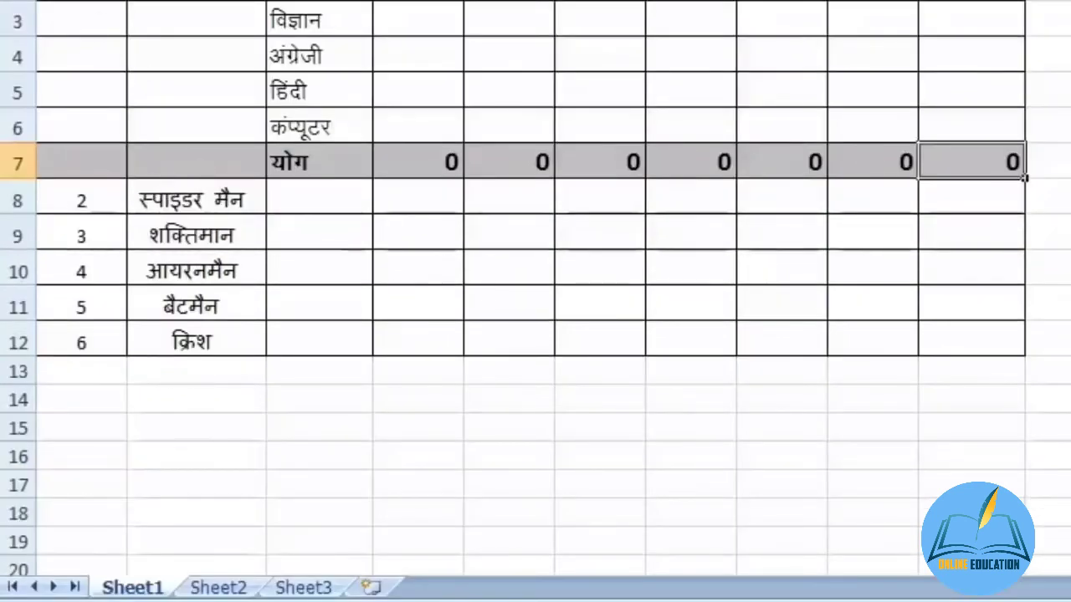
- Run Macro5 from cell A8 to add the subject and total rows for the second name
{"action": "left_click", "coordinate": [87, 198]}
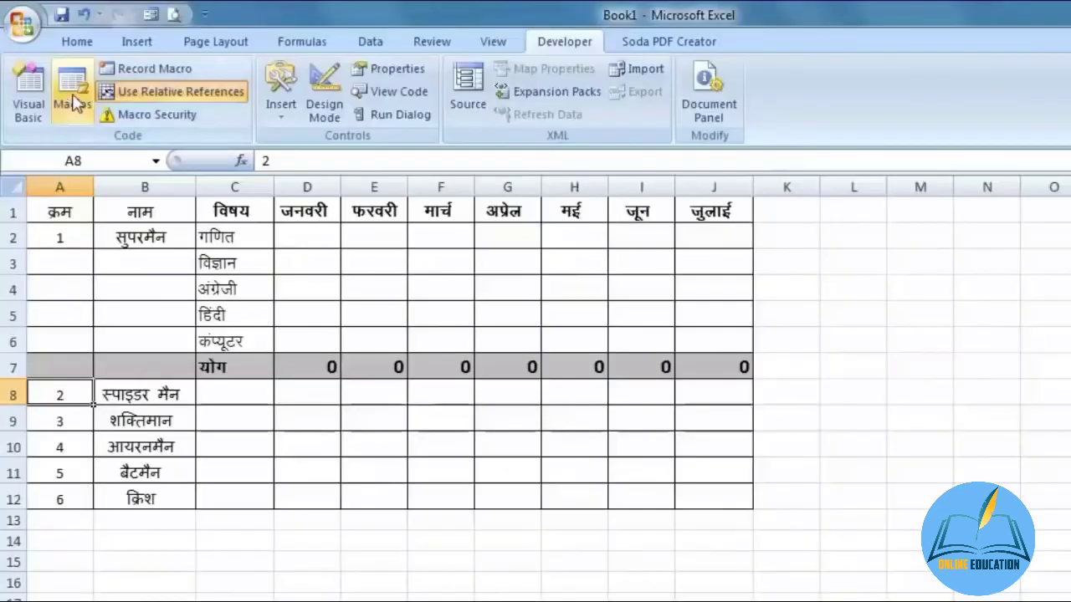
{"action": "left_click", "coordinate": [72, 92]}
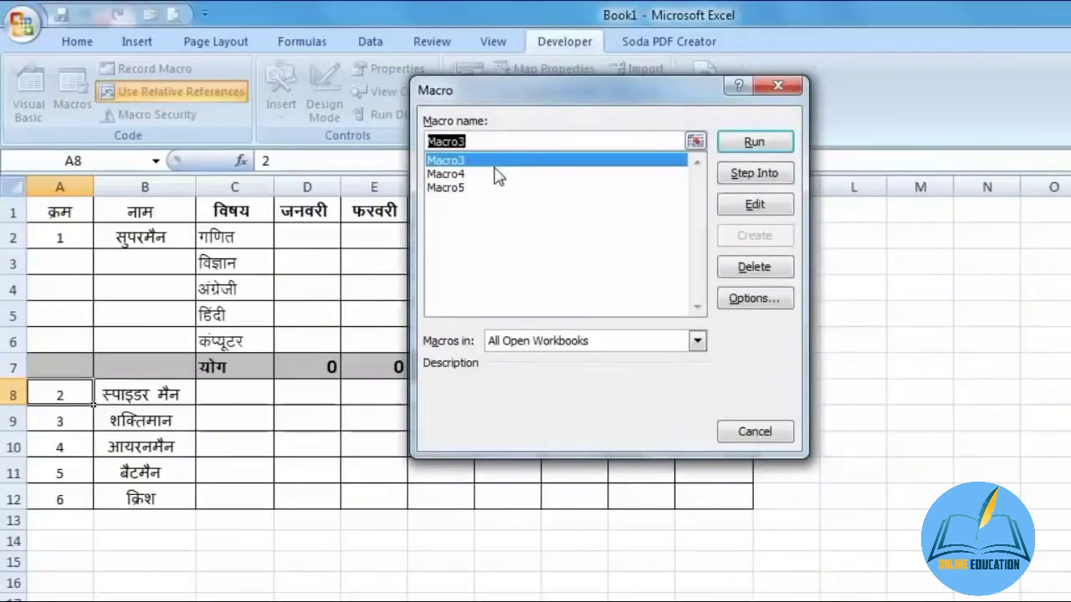
{"action": "left_click", "coordinate": [464, 188]}
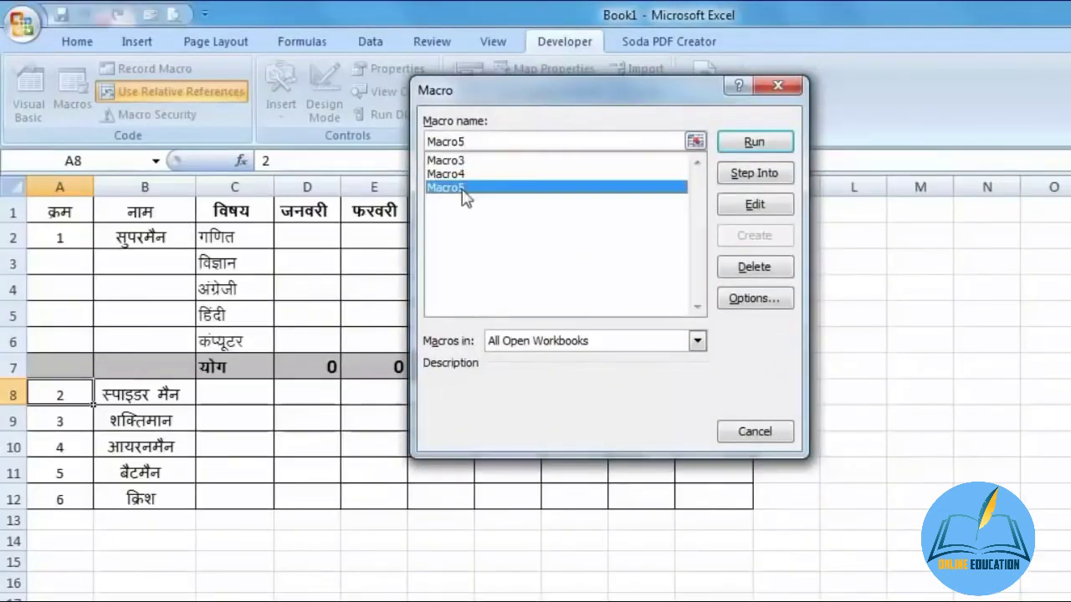
{"action": "left_click", "coordinate": [754, 144]}
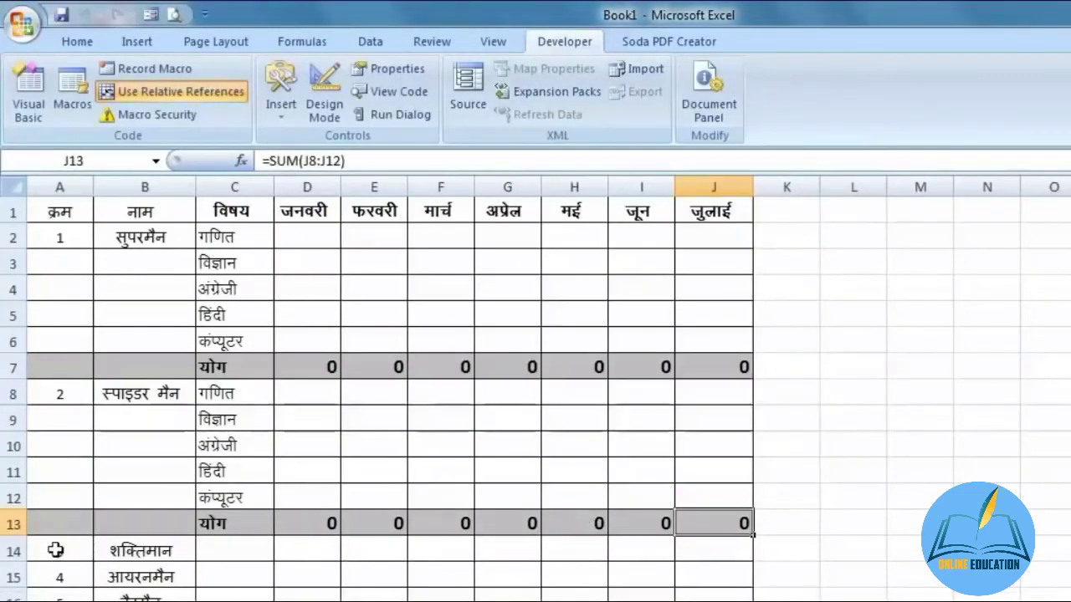
- Run Macro5 from cell A14 to add the subject and total rows for the third name
{"action": "scroll", "coordinate": [56, 550], "scroll_direction": "down", "scroll_amount": 1}
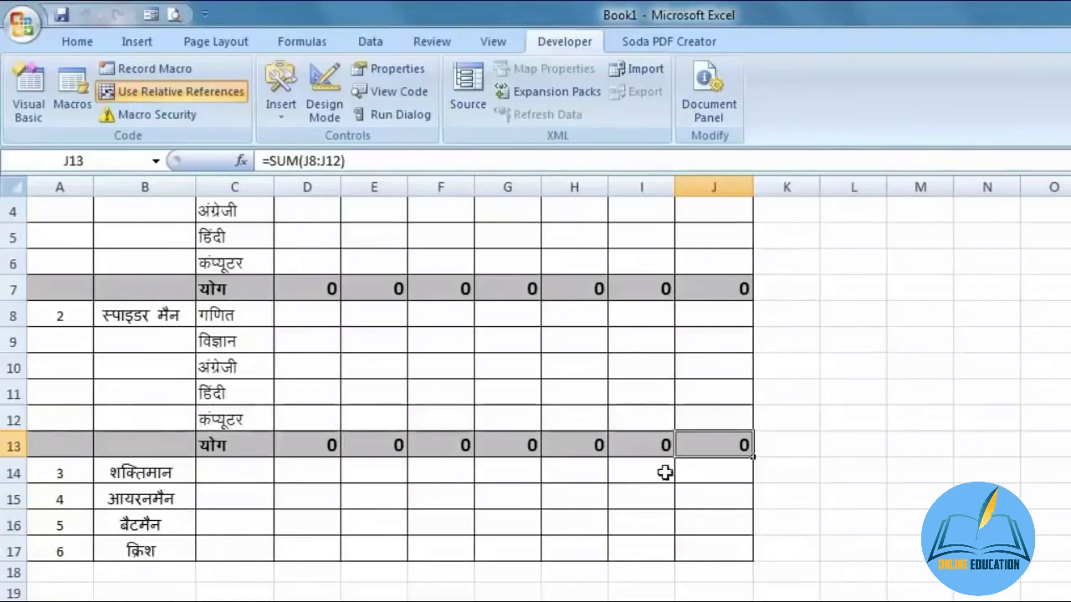
{"action": "left_click", "coordinate": [79, 472]}
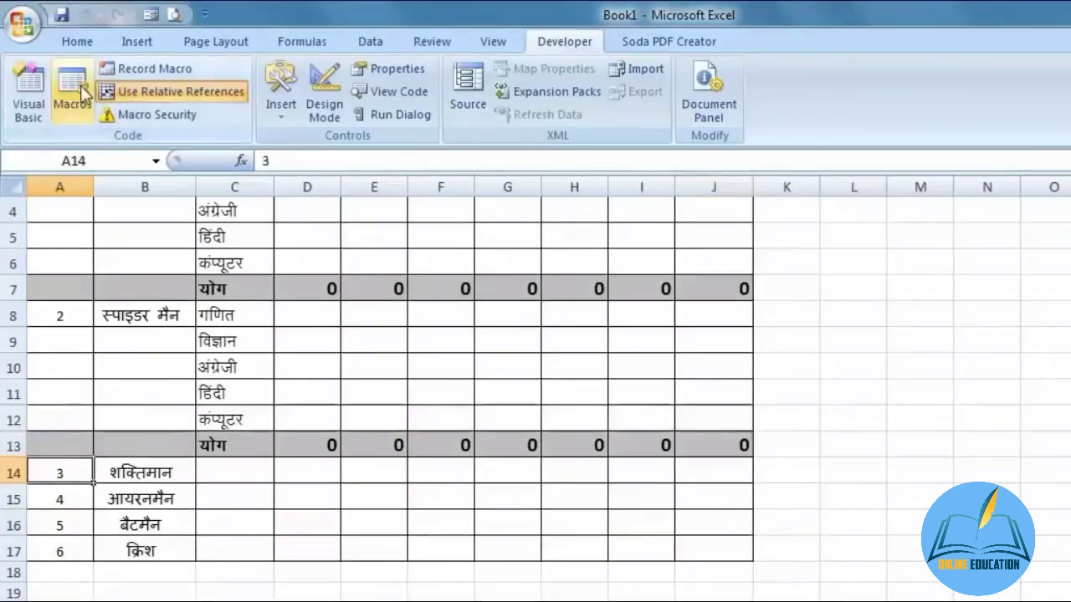
{"action": "left_click", "coordinate": [74, 93]}
{"action": "left_click", "coordinate": [469, 190]}
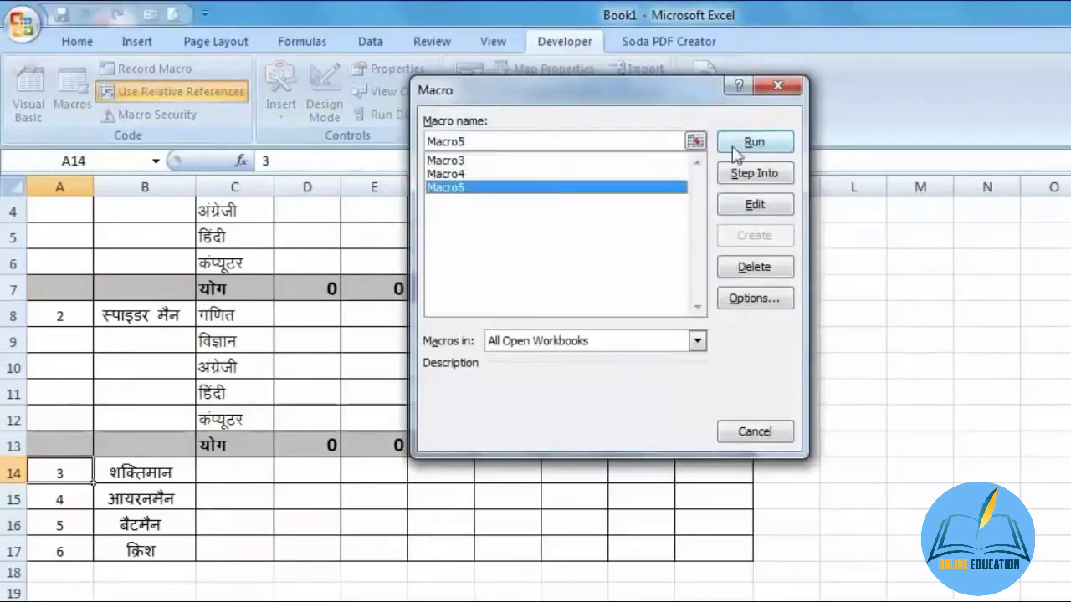
{"action": "left_click", "coordinate": [734, 151]}
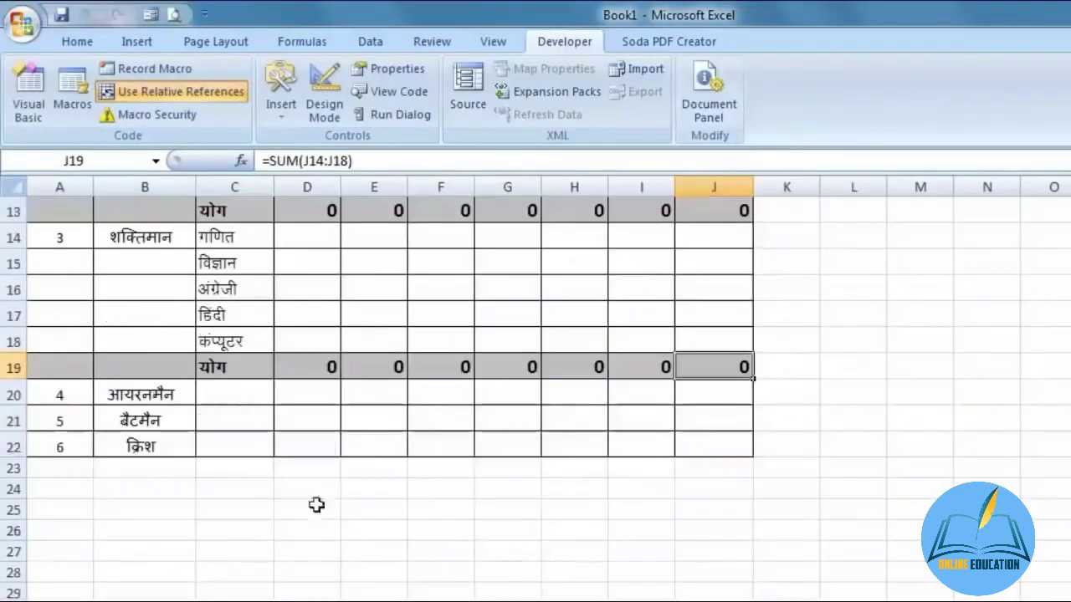
- Run Macro5 from cell A20 to add the subject and total rows for the fourth name
{"action": "left_click", "coordinate": [54, 398]}
{"action": "left_click", "coordinate": [74, 107]}
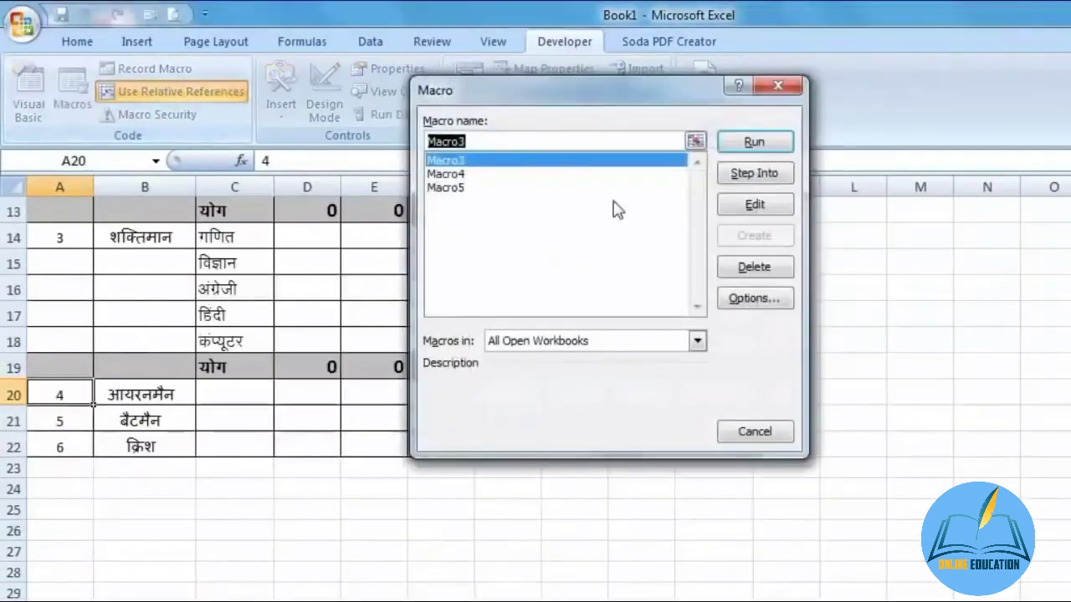
{"action": "left_click", "coordinate": [516, 185]}
{"action": "left_click", "coordinate": [740, 149]}
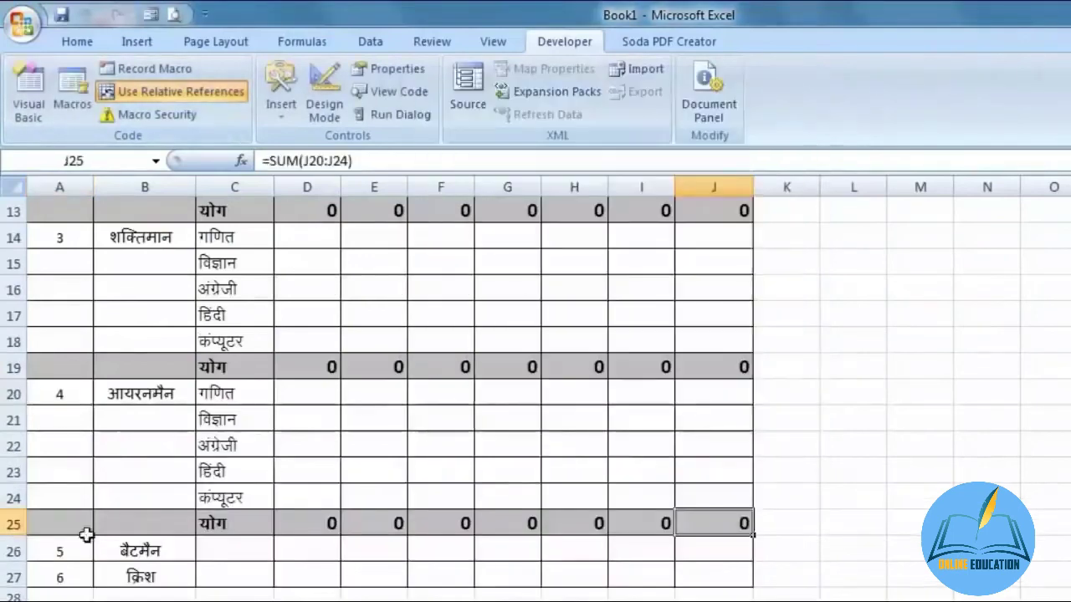
- Run the subject-row macro for the fifth name from cell A26 and for the sixth from A32
{"action": "left_click", "coordinate": [63, 553]}
{"action": "left_click", "coordinate": [82, 121]}
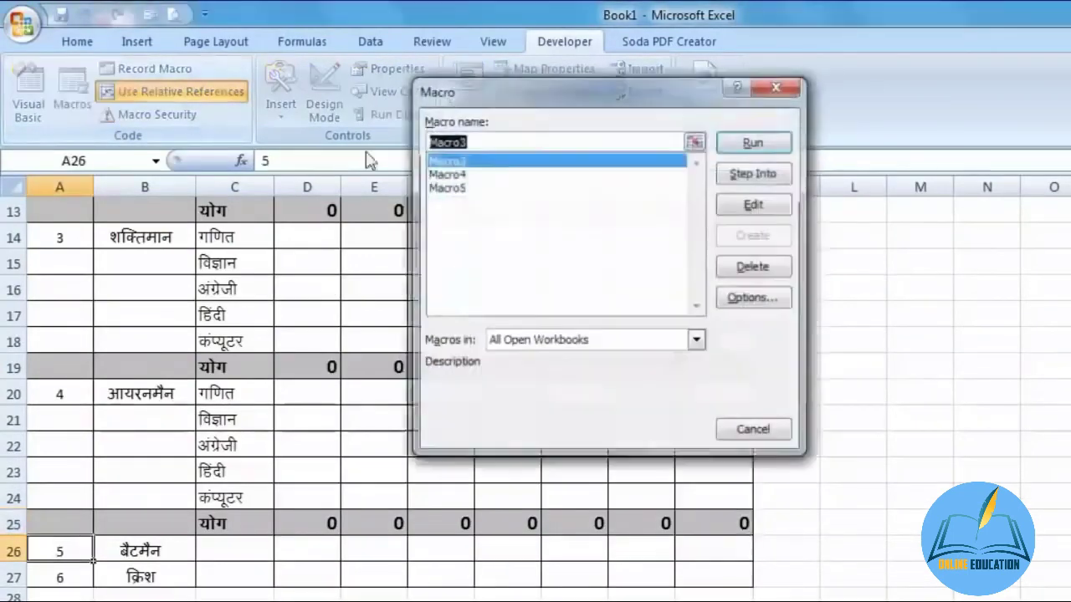
{"action": "left_click", "coordinate": [505, 196]}
{"action": "left_click", "coordinate": [748, 148]}
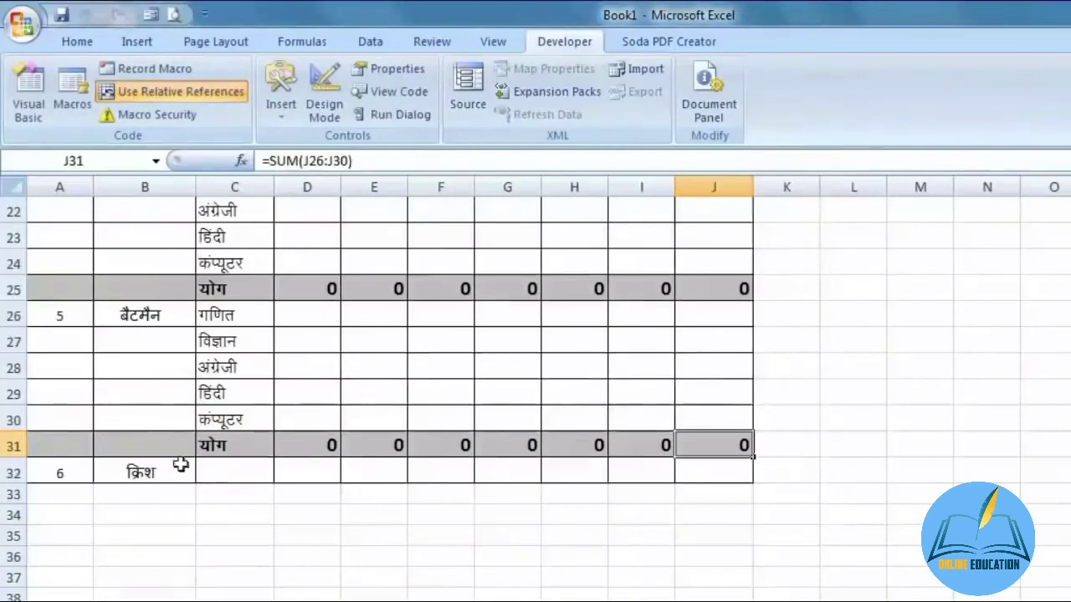
{"action": "left_click", "coordinate": [70, 475]}
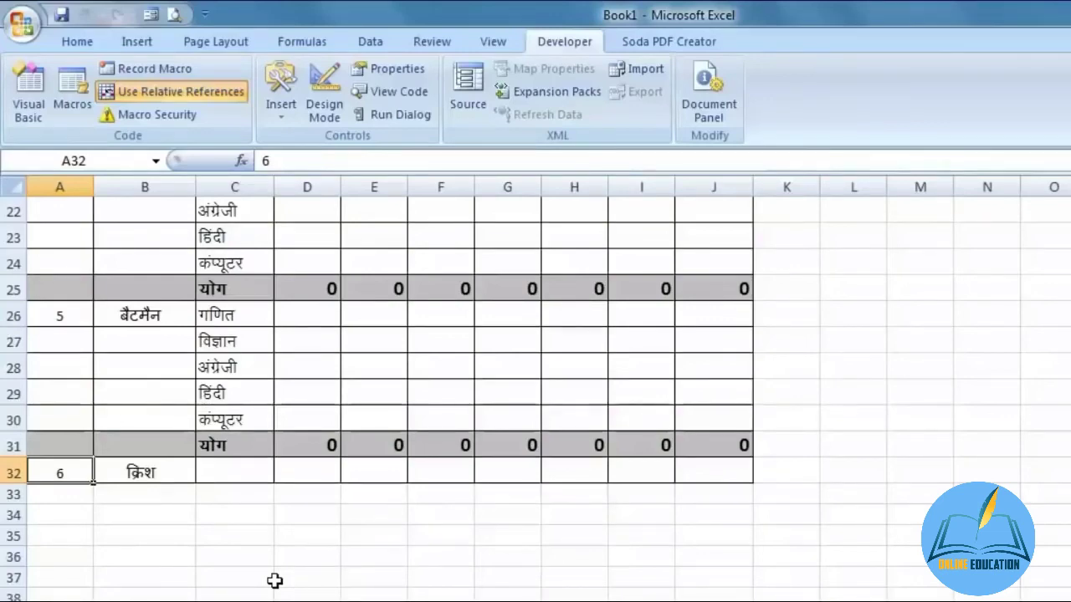
{"action": "key", "text": "ctrl+m"}
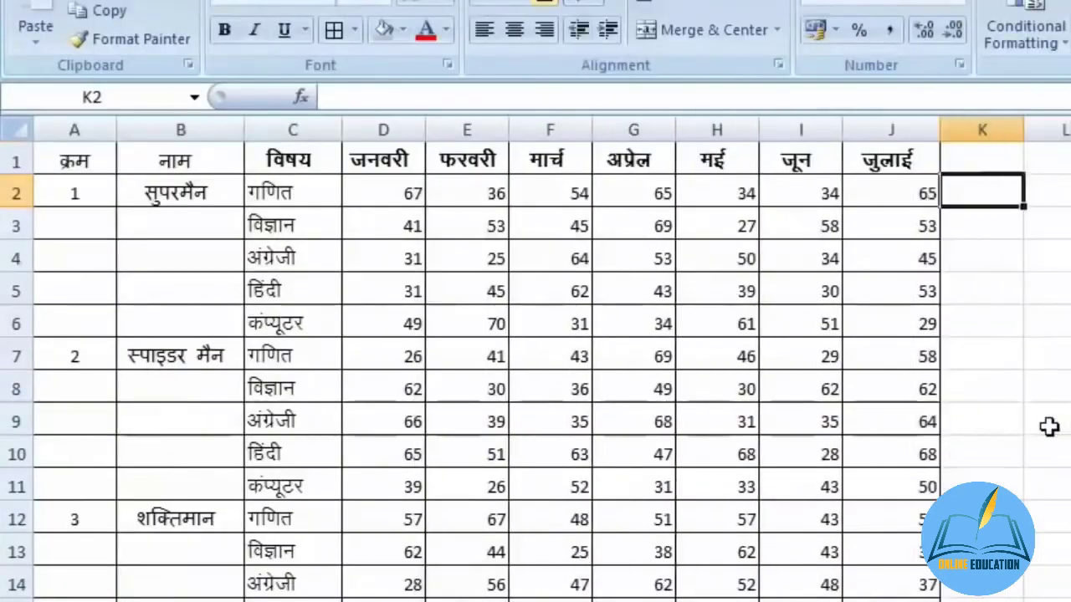
- Try inserting a blank row at row 7 of the filled marks table, between the first and second names
{"action": "scroll", "coordinate": [251, 251], "scroll_direction": "down", "scroll_amount": 5}
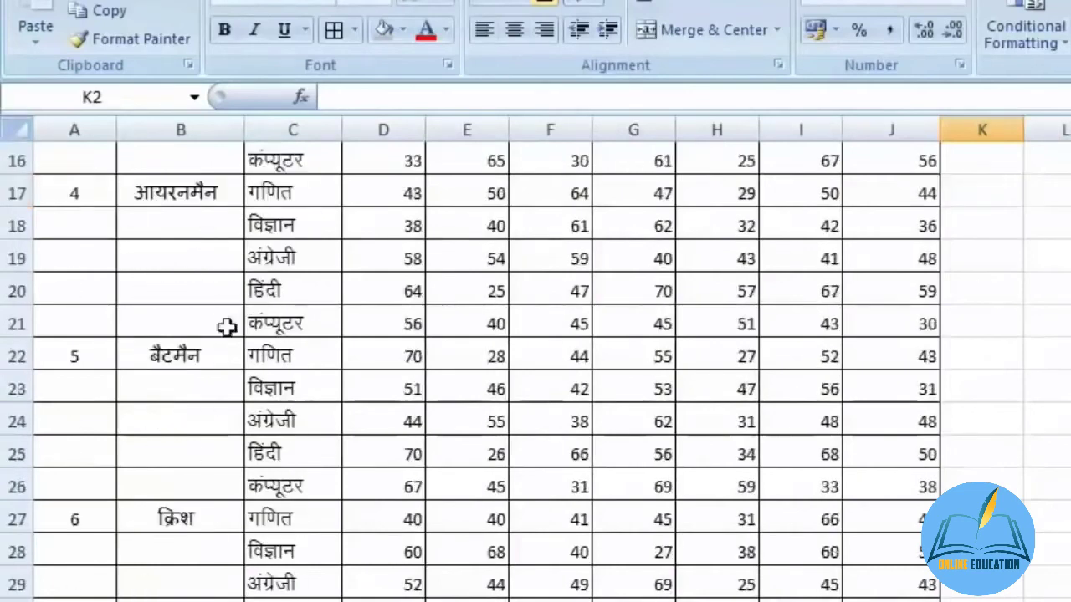
{"action": "scroll", "coordinate": [292, 418], "scroll_direction": "up", "scroll_amount": 5}
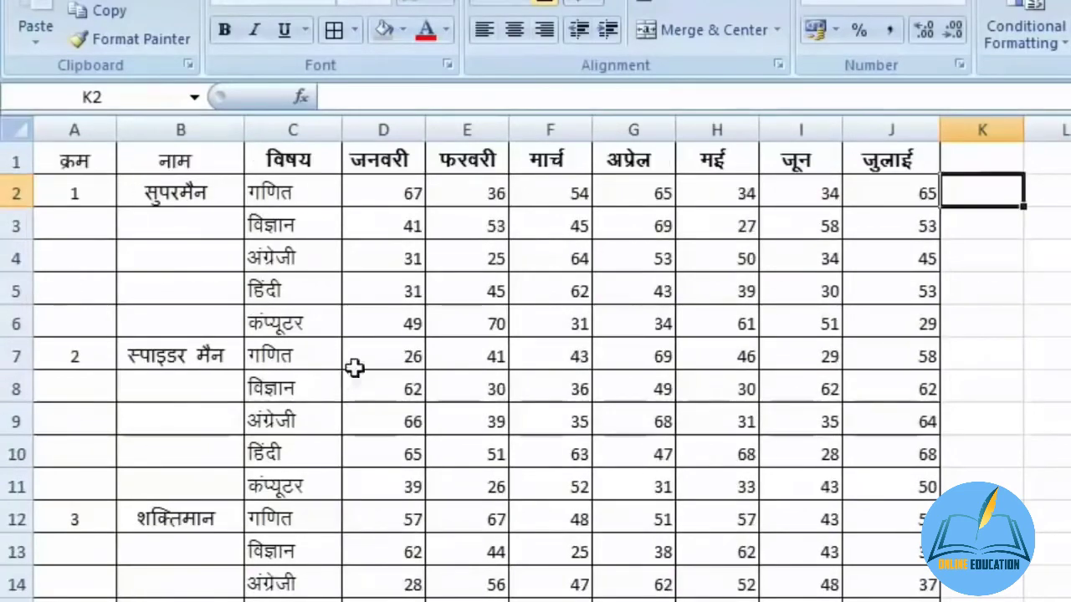
{"action": "left_click", "coordinate": [148, 196]}
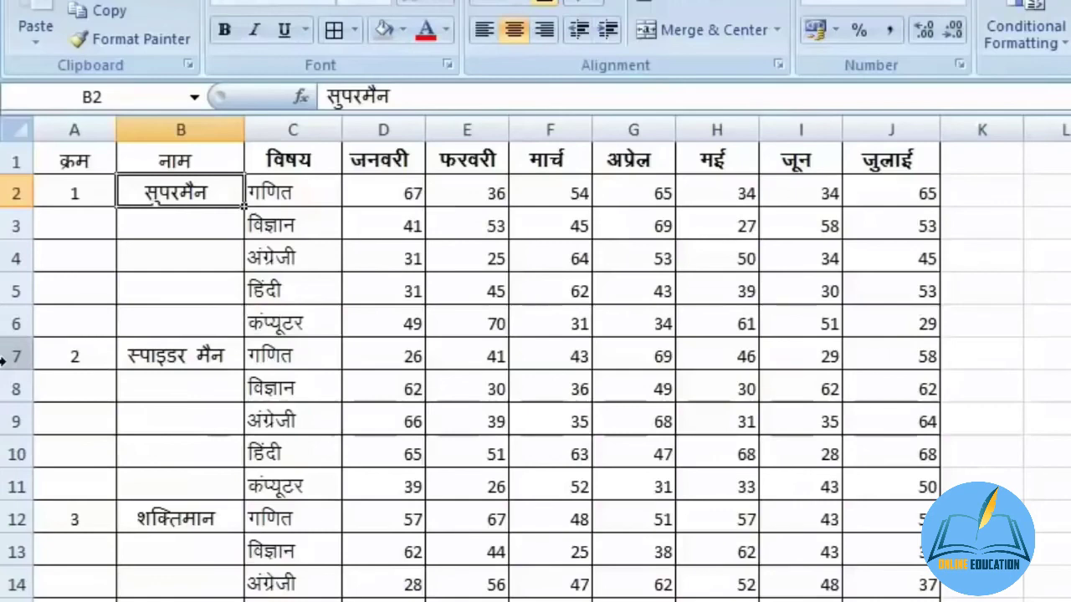
{"action": "key", "text": "Right"}
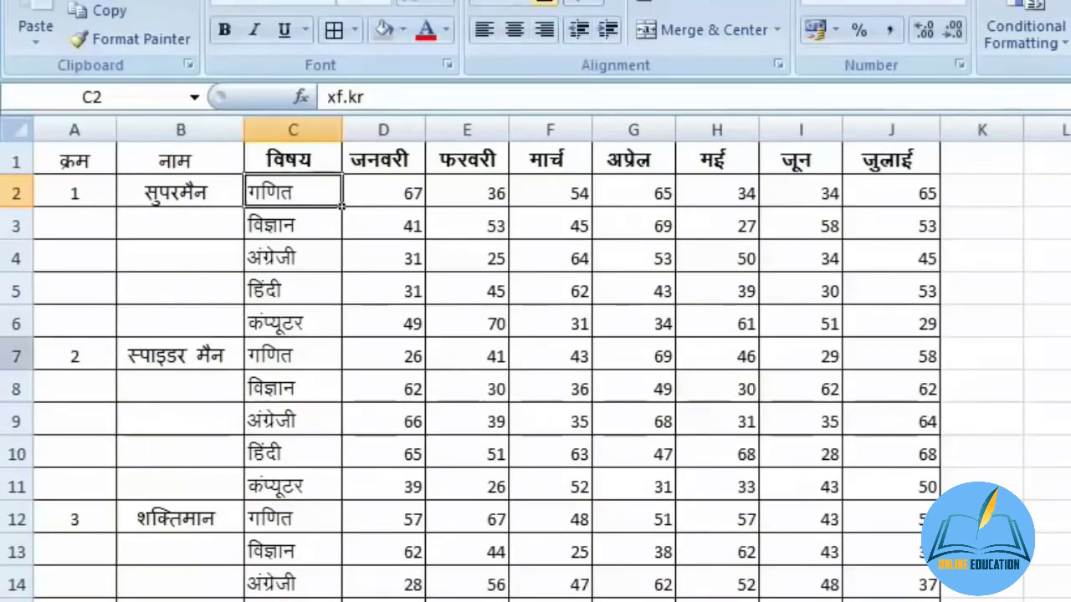
{"action": "right_click", "coordinate": [18, 355]}
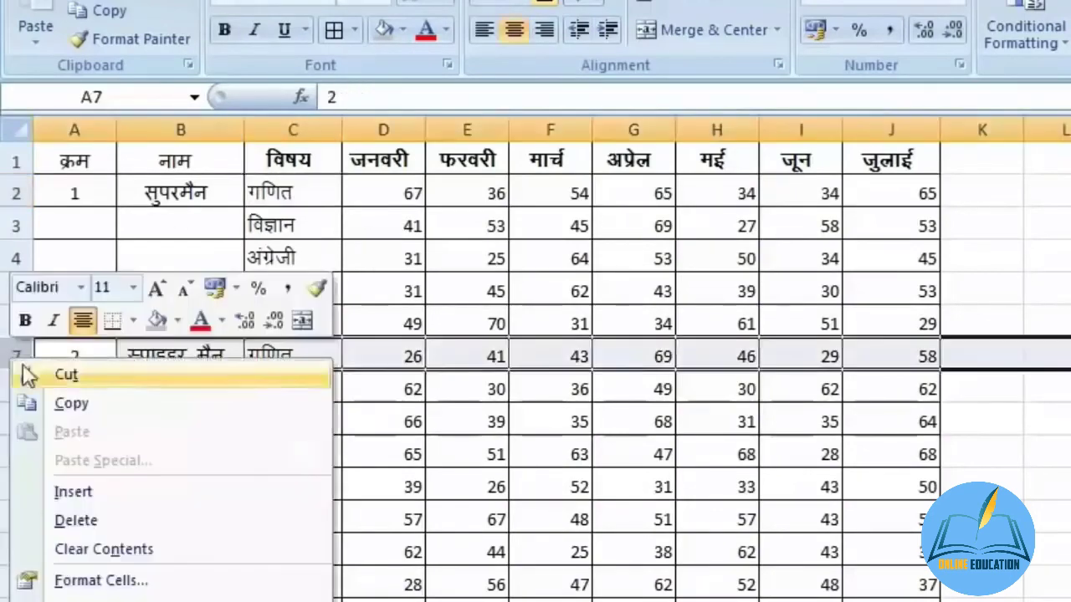
{"action": "left_click", "coordinate": [123, 492]}
{"action": "left_click", "coordinate": [287, 353]}
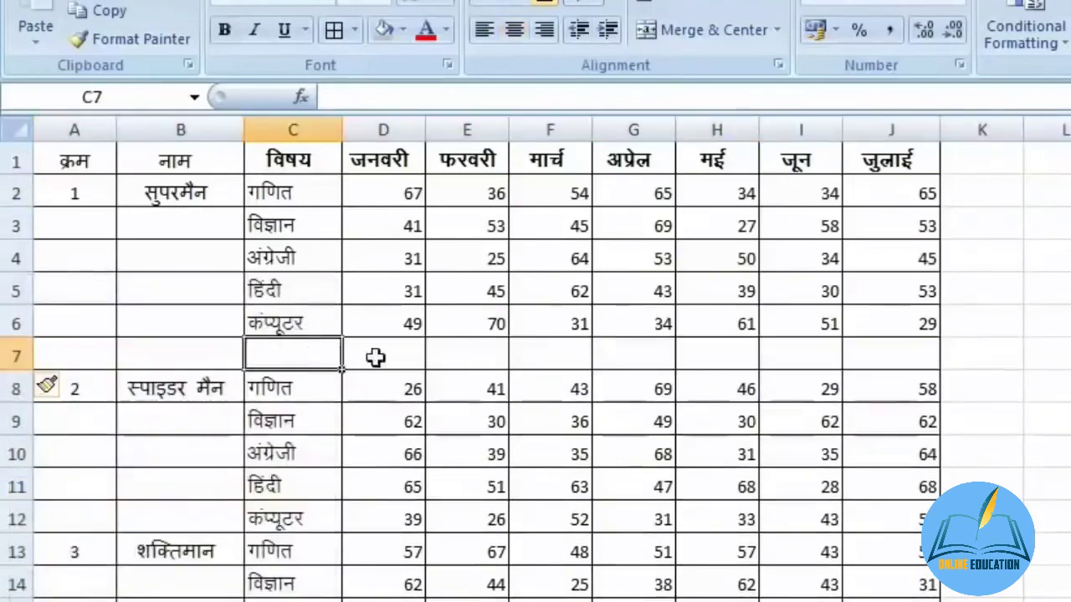
{"action": "key", "text": "Right"}
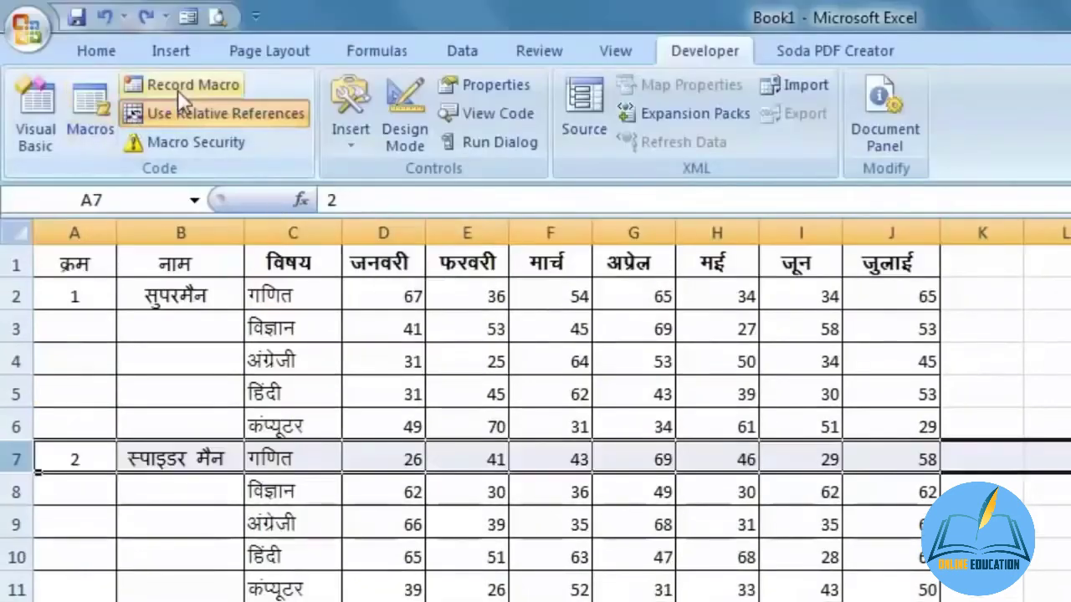
- Start recording a macro named sum from cell A2, stored in this workbook with the shortcut Ctrl+Shift+L
{"action": "left_click", "coordinate": [148, 293]}
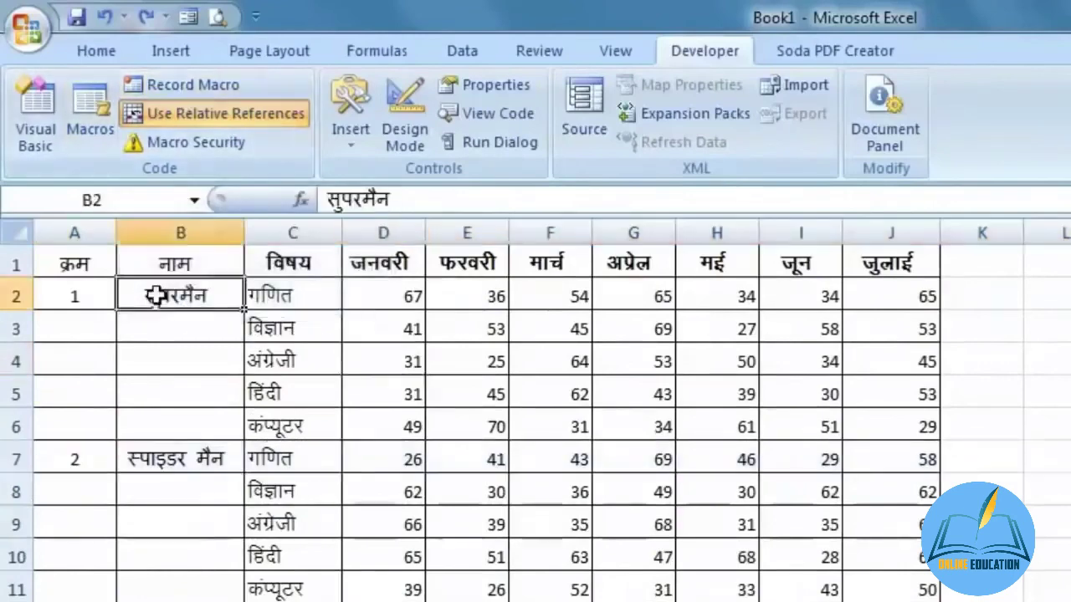
{"action": "left_click", "coordinate": [67, 298]}
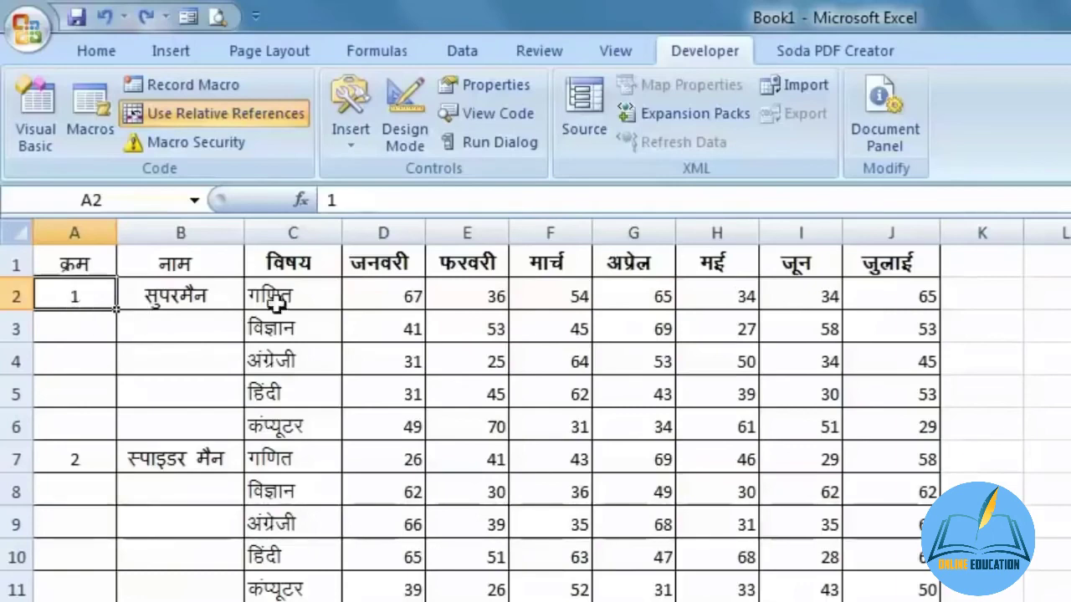
{"action": "left_click", "coordinate": [178, 82]}
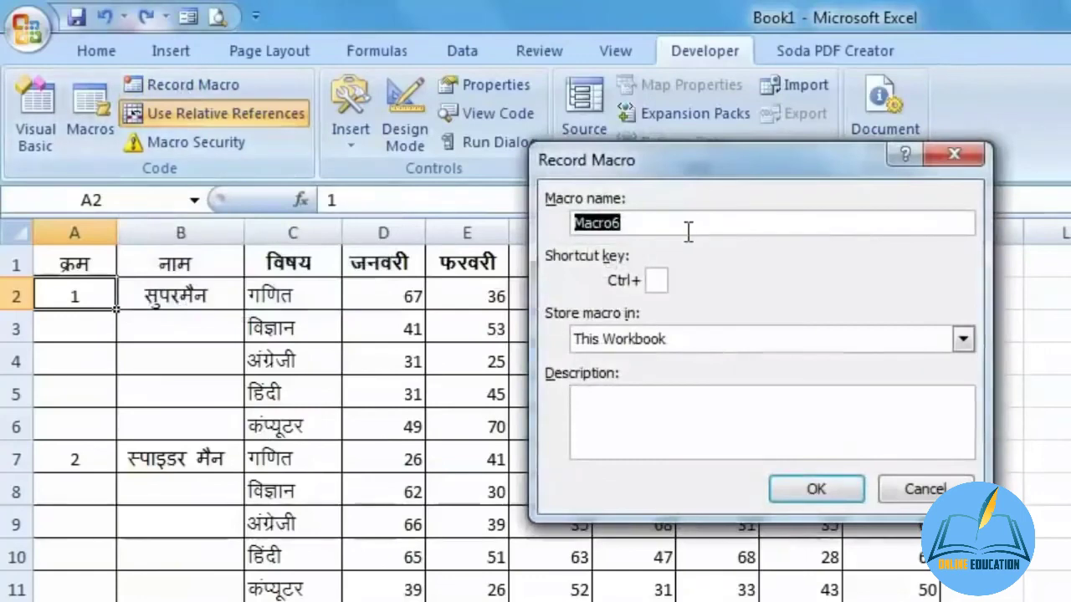
{"action": "type", "text": "sum"}
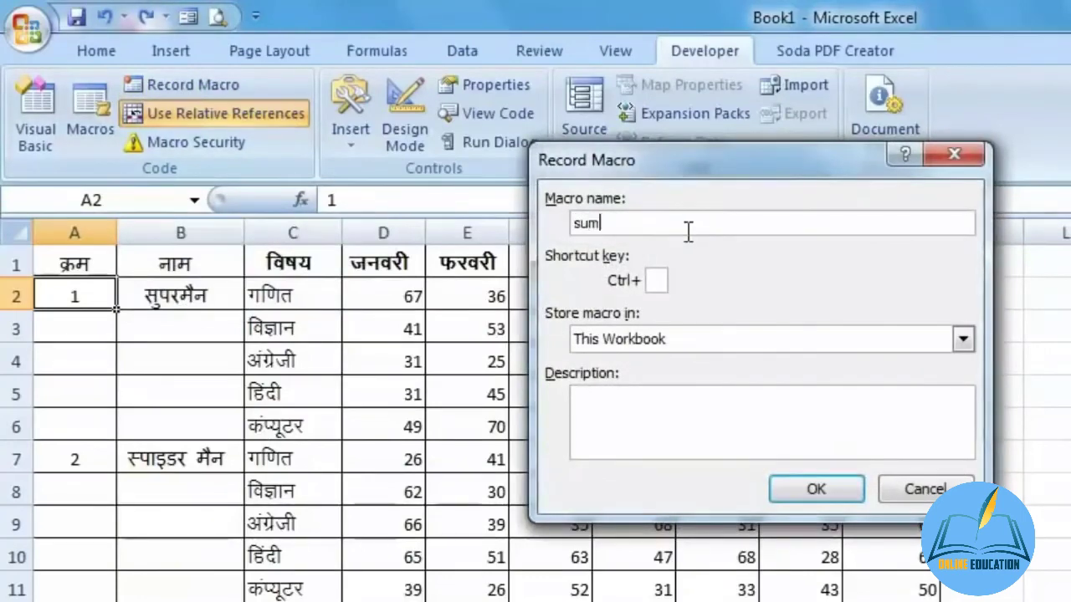
{"action": "left_click", "coordinate": [658, 284]}
{"action": "type", "text": "L"}
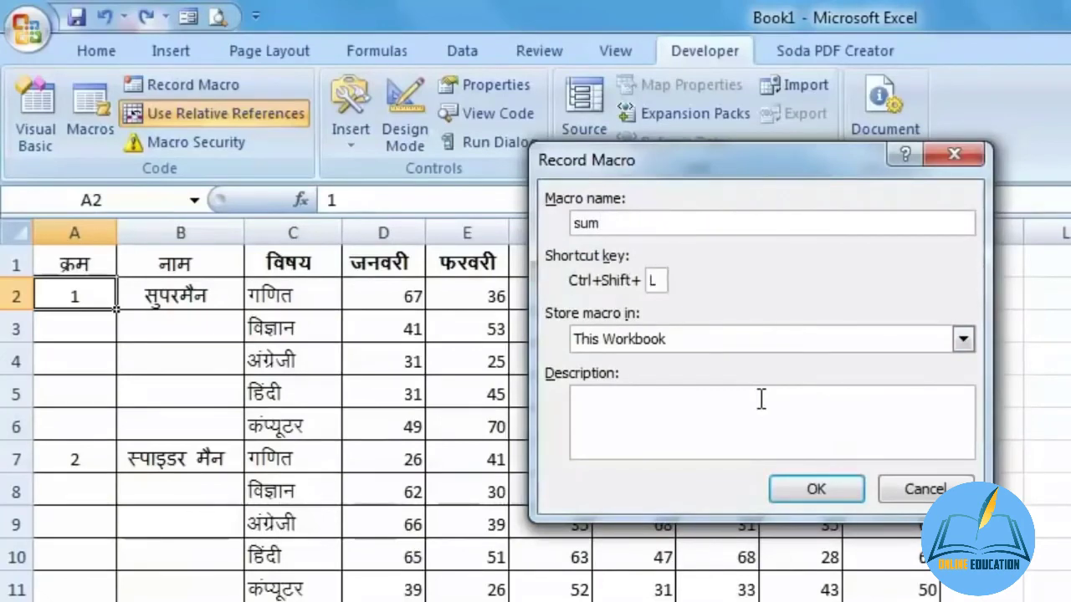
{"action": "left_click", "coordinate": [813, 490]}
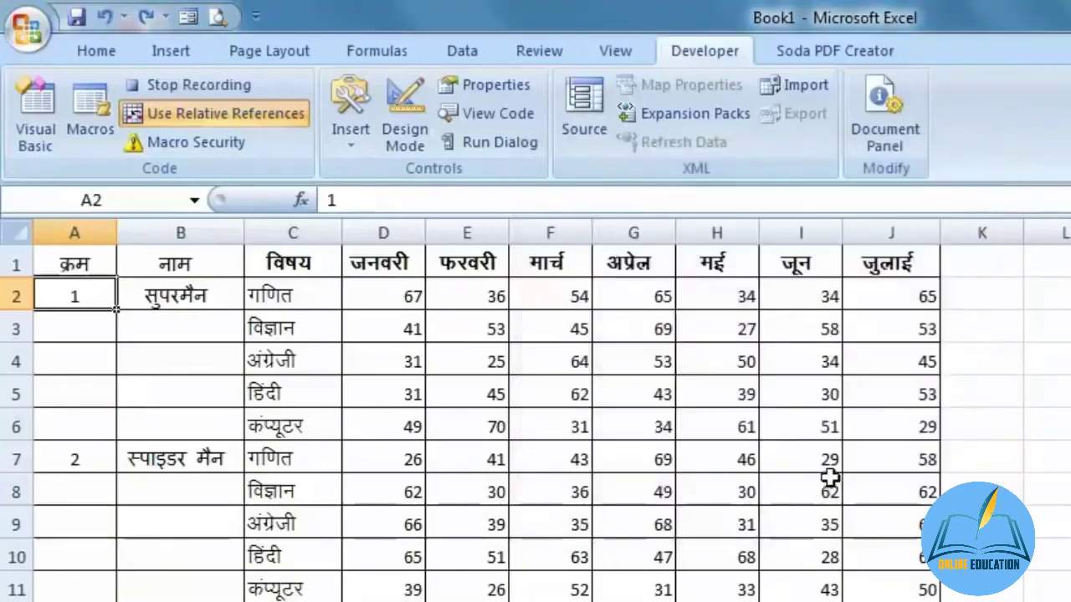
- Go down from A2 to the second name's first row and insert a blank row at row 7
{"action": "key", "text": "Down"}
{"action": "key", "text": "Down"}
{"action": "key", "text": "Down"}
{"action": "key", "text": "Down"}
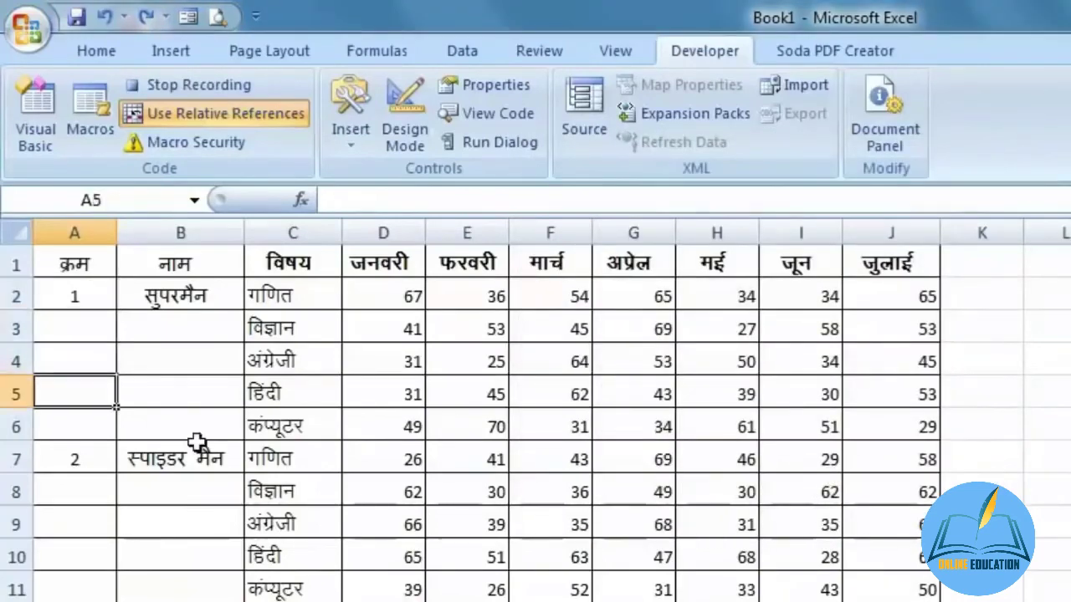
{"action": "key", "text": "Down"}
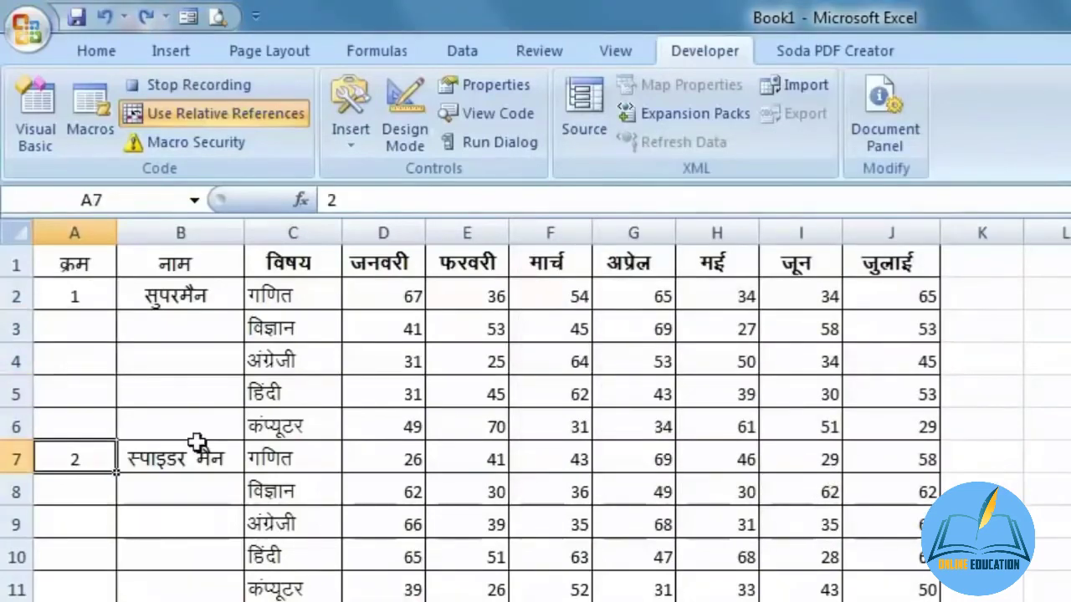
{"action": "right_click", "coordinate": [10, 452]}
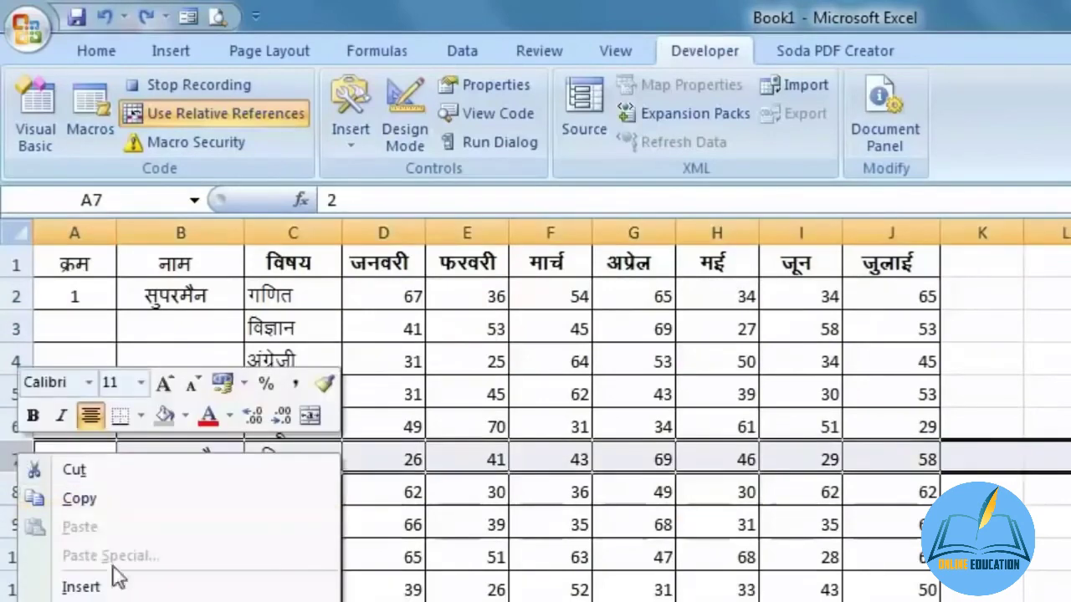
{"action": "left_click", "coordinate": [83, 585]}
- Label the new row's subject cell C7 as योग
{"action": "left_click", "coordinate": [322, 460]}
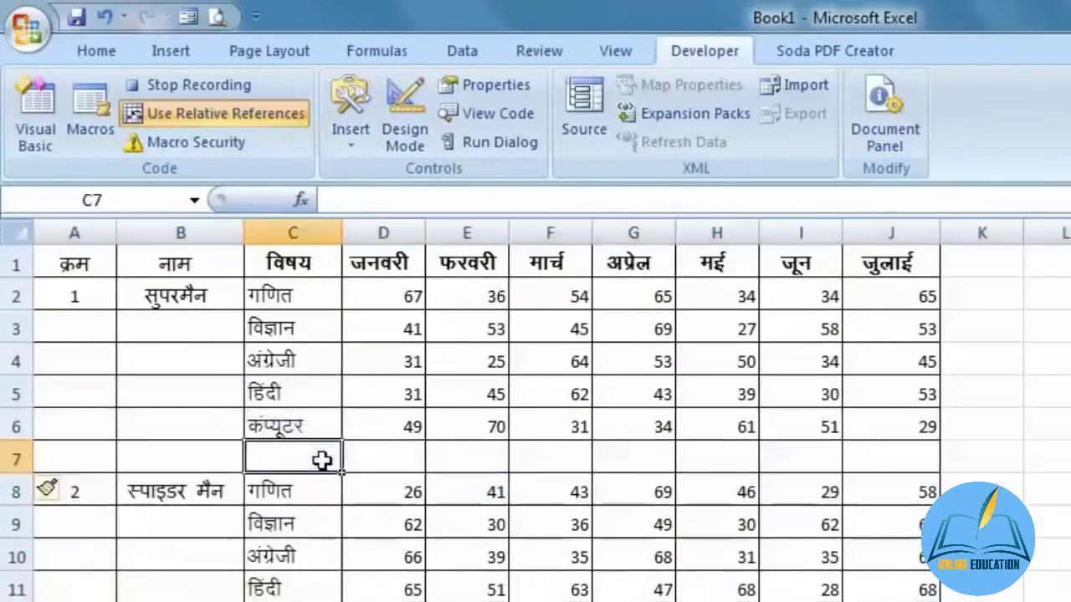
{"action": "type", "text": "योग"}
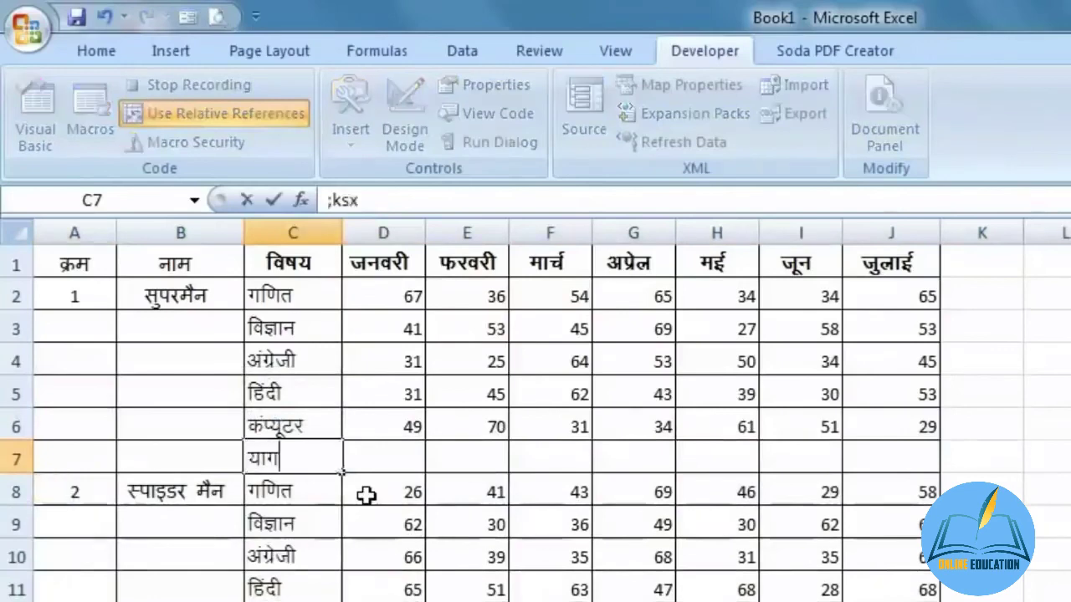
{"action": "key", "text": "Tab"}
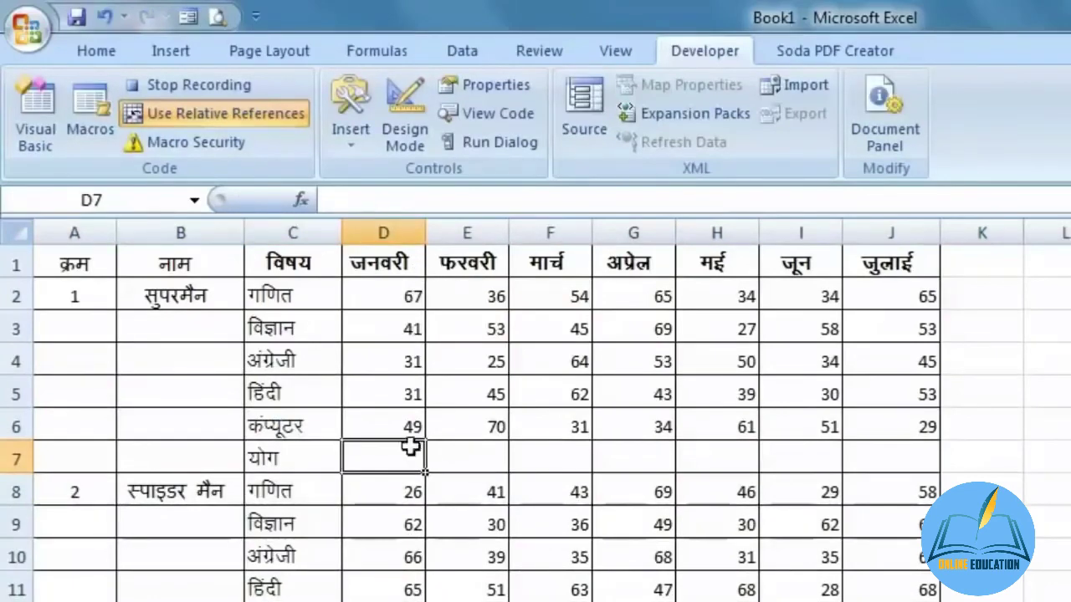
- Sum the first name's January marks in D7 with =SUM(D2:D6) and fill the formula across to J7
{"action": "left_click", "coordinate": [95, 49]}
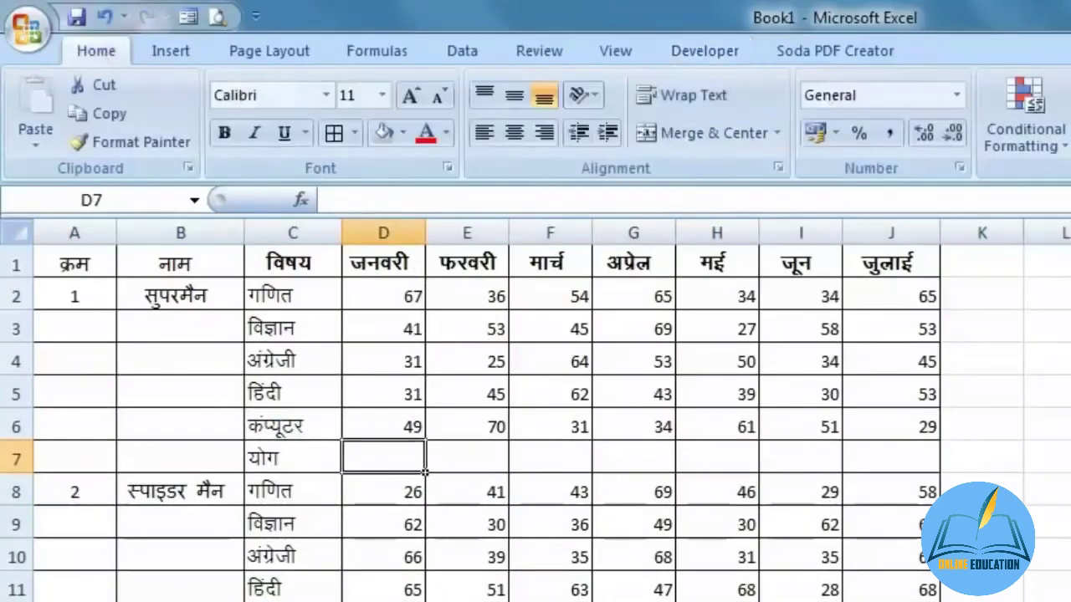
{"action": "key", "text": "alt+equal"}
{"action": "key", "text": "Return"}
{"action": "left_click", "coordinate": [415, 464]}
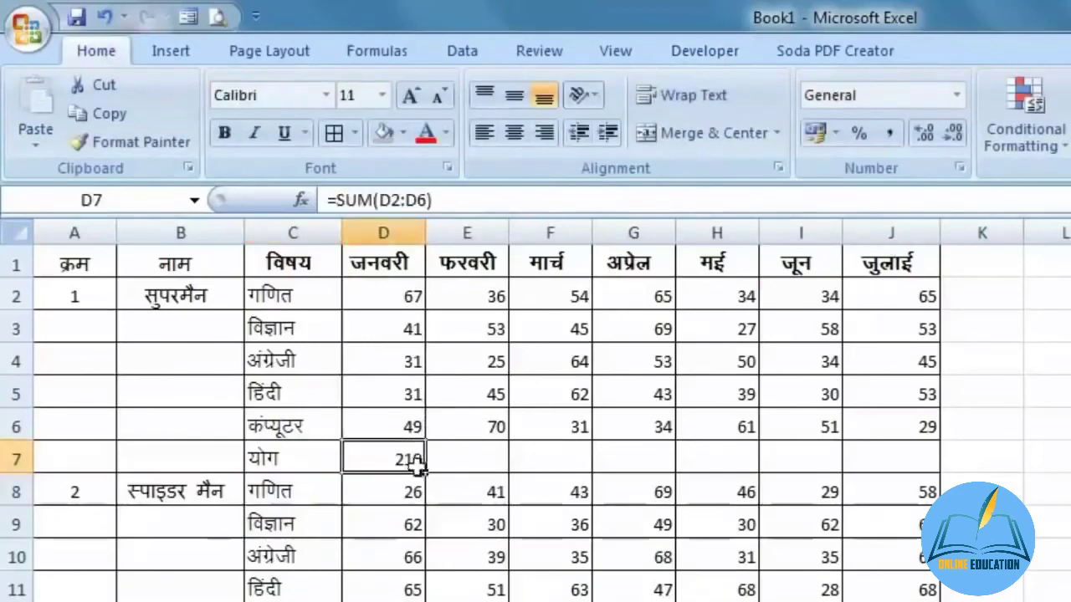
{"action": "left_click_drag", "start_coordinate": [425, 475], "coordinate": [938, 476]}
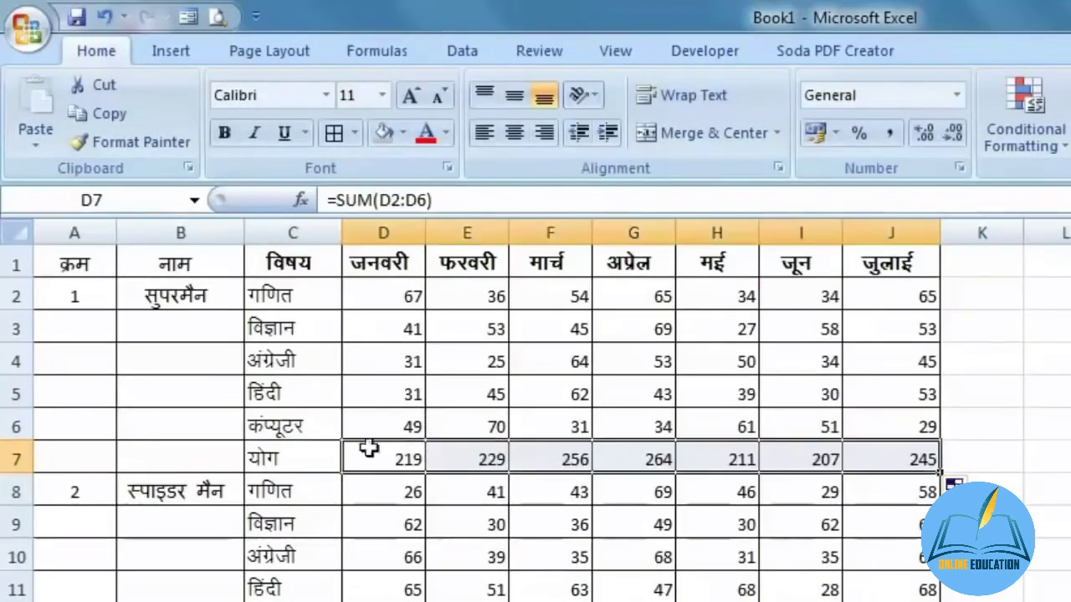
- Make total row 7 bold and stop recording the macro with J7 as the last selected cell
{"action": "left_click", "coordinate": [17, 458]}
{"action": "left_click", "coordinate": [225, 135]}
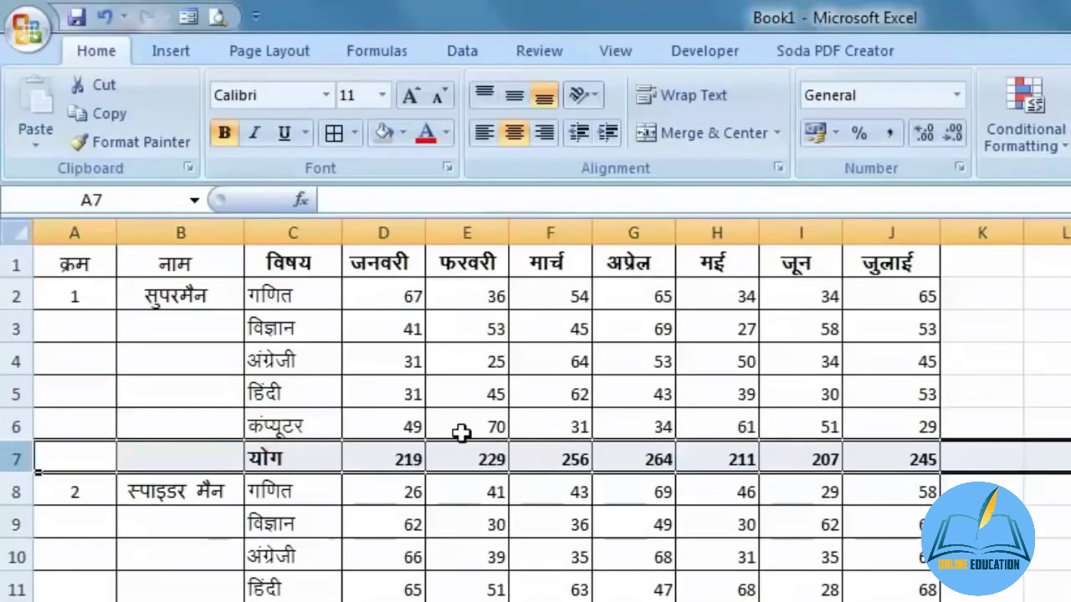
{"action": "left_click", "coordinate": [911, 456]}
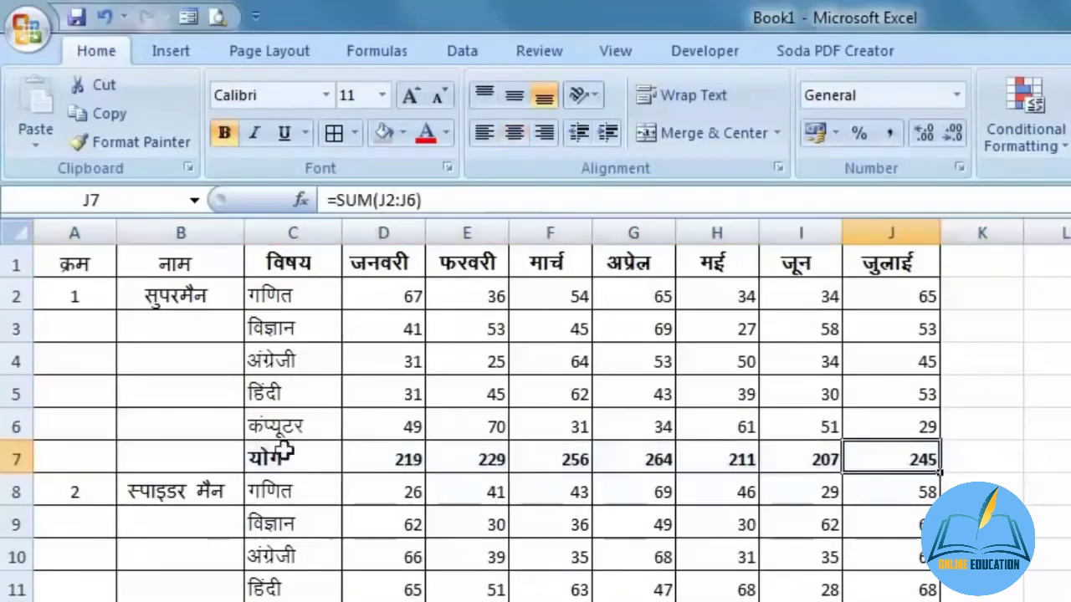
{"action": "left_click", "coordinate": [704, 51]}
{"action": "left_click", "coordinate": [165, 89]}
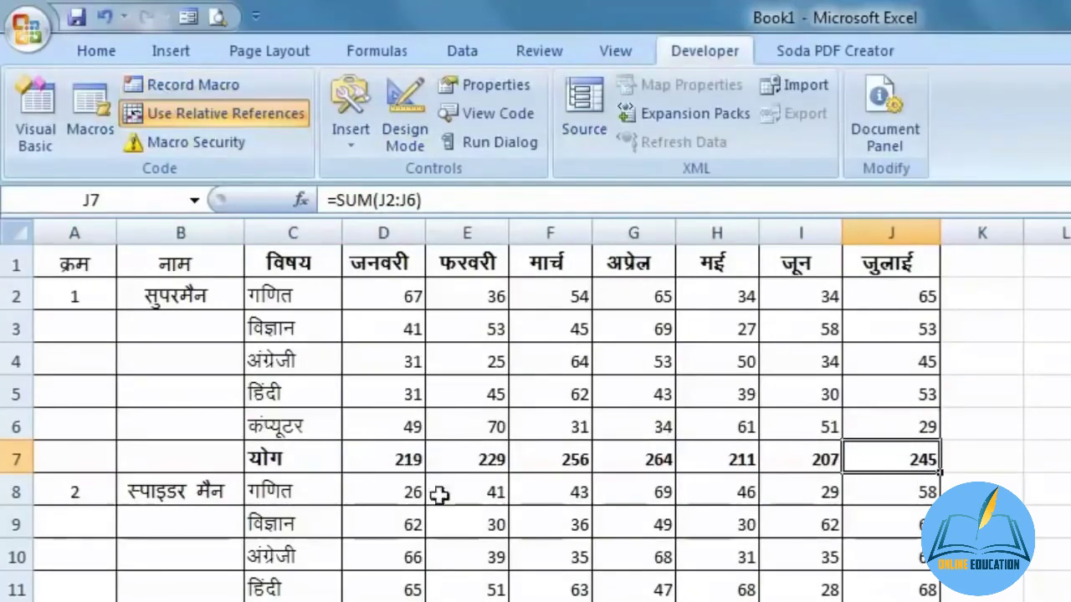
- Run the sum macro from cell A8 to add the total row for the second name
{"action": "left_click", "coordinate": [84, 492]}
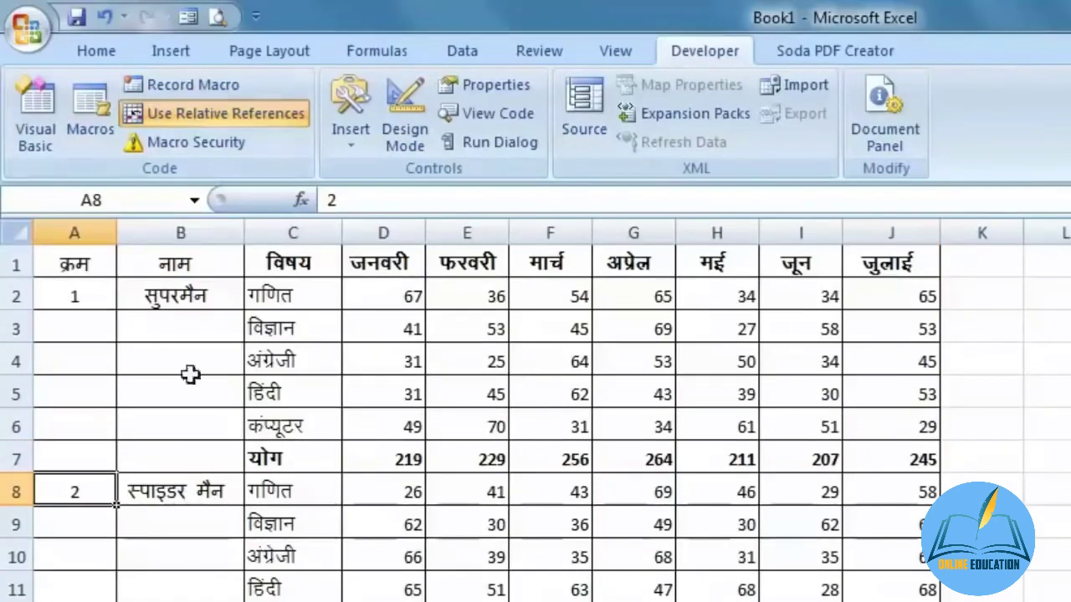
{"action": "left_click", "coordinate": [89, 132]}
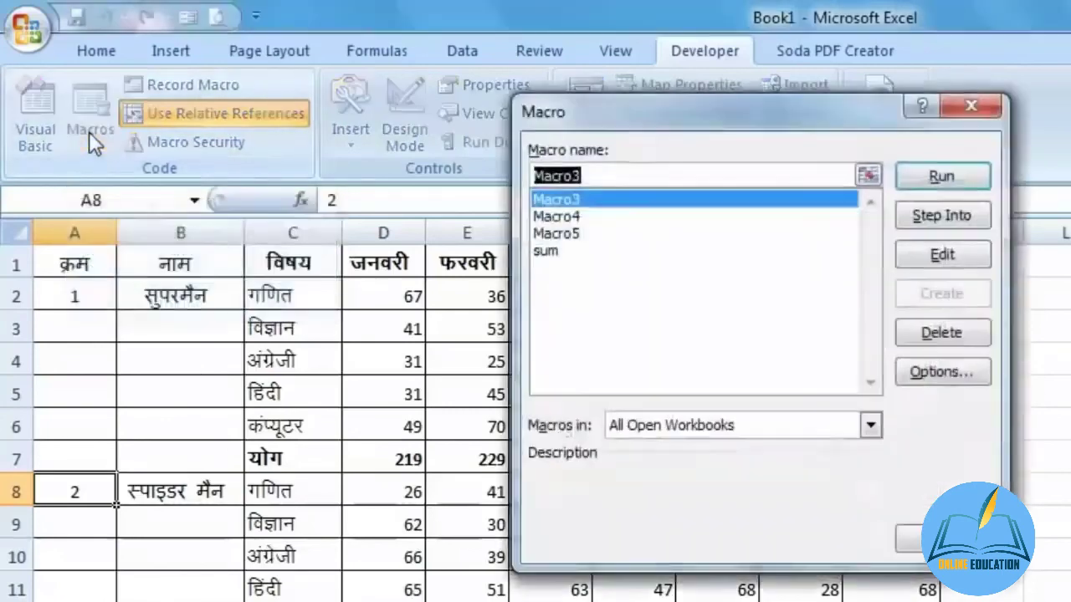
{"action": "left_click", "coordinate": [559, 266]}
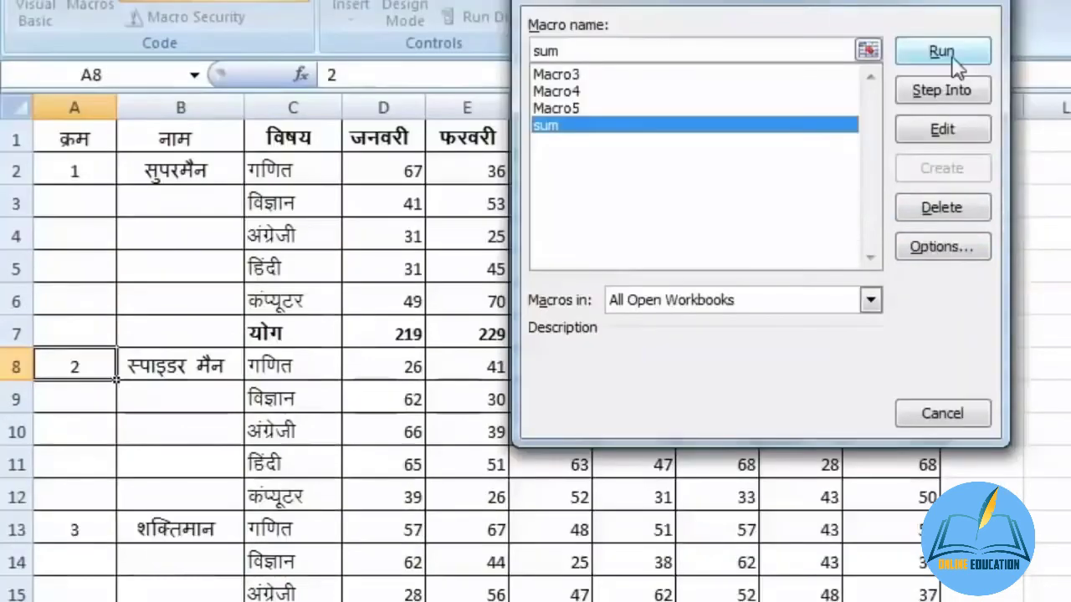
{"action": "left_click", "coordinate": [941, 176]}
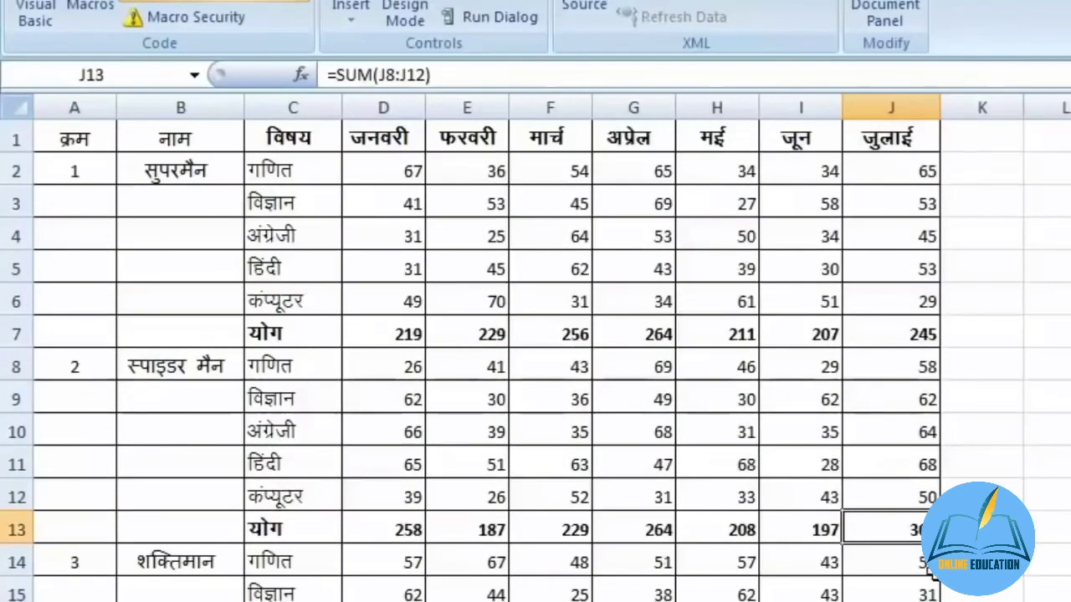
- Run the sum macro from cell A14 for the third name and from A20 for the fourth
{"action": "left_click", "coordinate": [78, 548]}
{"action": "scroll", "coordinate": [458, 565], "scroll_direction": "down", "scroll_amount": 2}
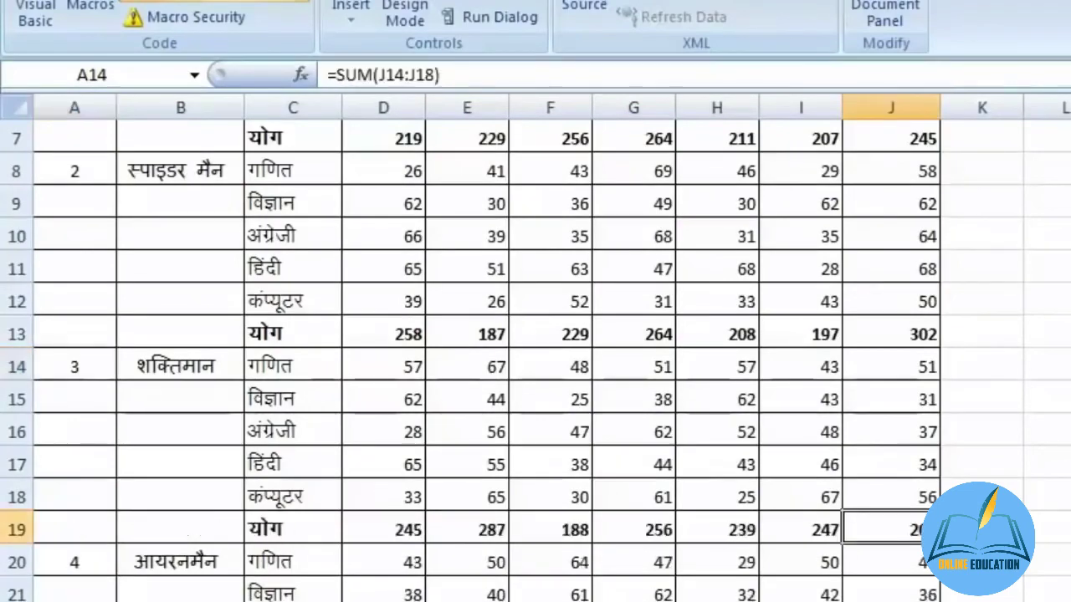
{"action": "left_click", "coordinate": [74, 562]}
{"action": "scroll", "coordinate": [75, 562], "scroll_direction": "down", "scroll_amount": 1}
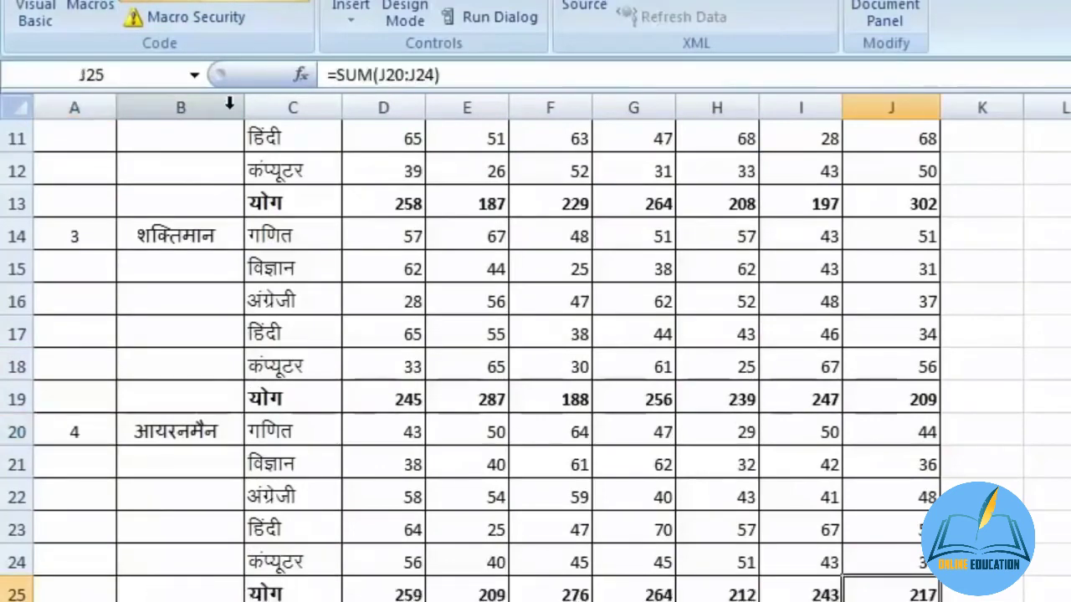
- Run the sum macro from cell A26 for the fifth name and from A32 for the sixth
{"action": "scroll", "coordinate": [72, 442], "scroll_direction": "down", "scroll_amount": 2}
{"action": "left_click", "coordinate": [88, 431]}
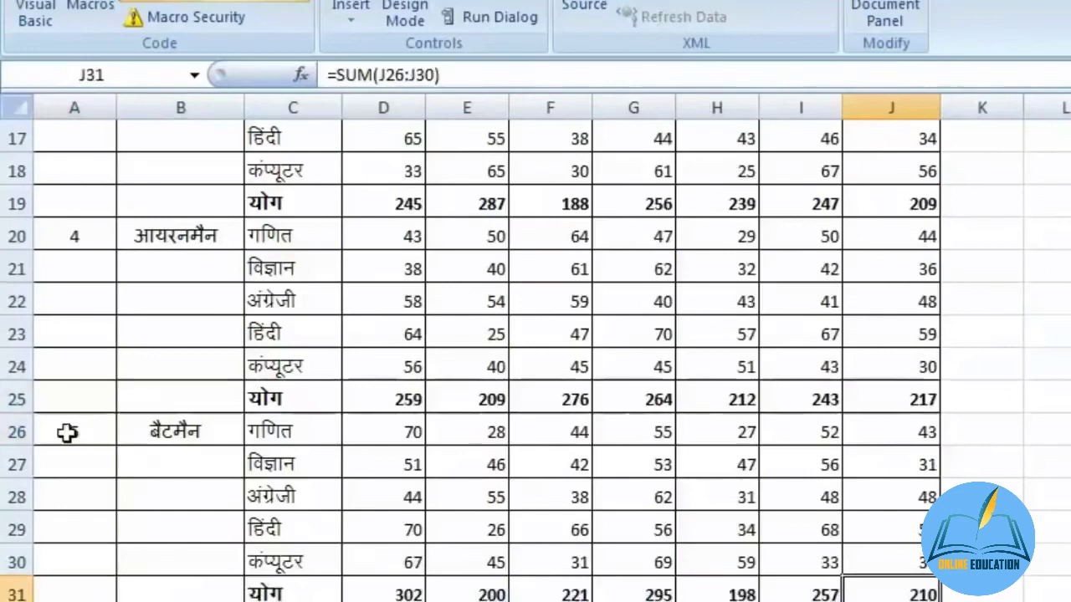
{"action": "scroll", "coordinate": [73, 432], "scroll_direction": "down", "scroll_amount": 2}
{"action": "left_click", "coordinate": [80, 427]}
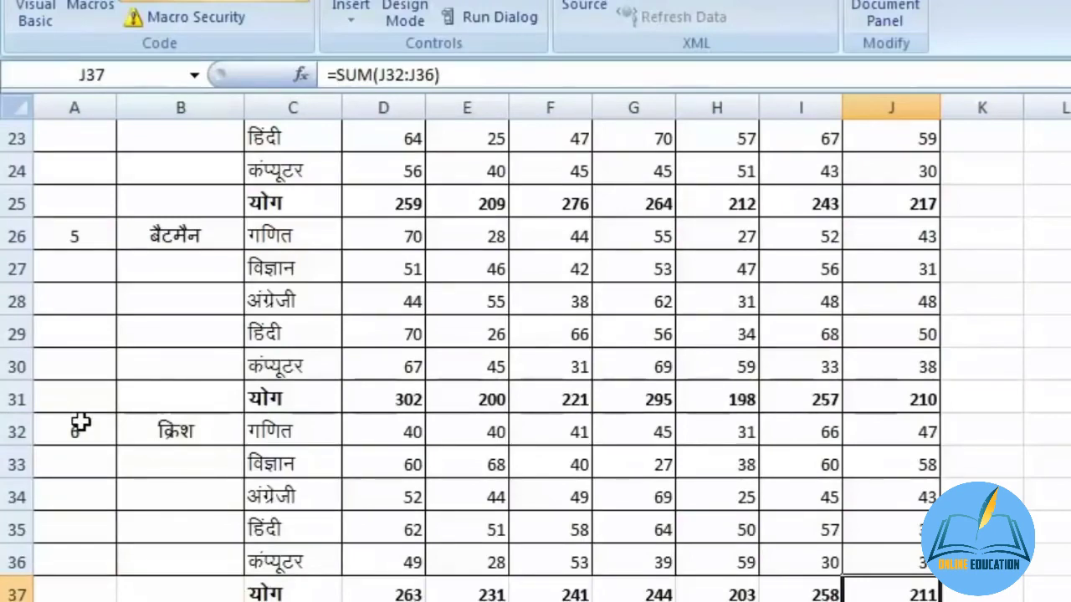
- Turn off relative references for macro recording
{"action": "scroll", "coordinate": [259, 544], "scroll_direction": "up", "scroll_amount": 7}
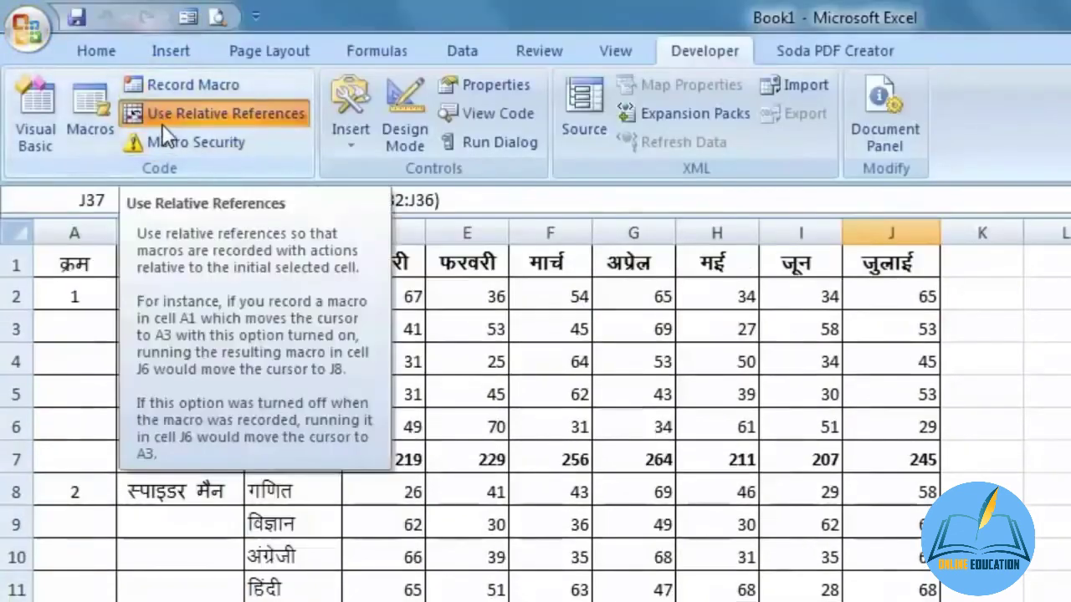
{"action": "left_click", "coordinate": [163, 122]}
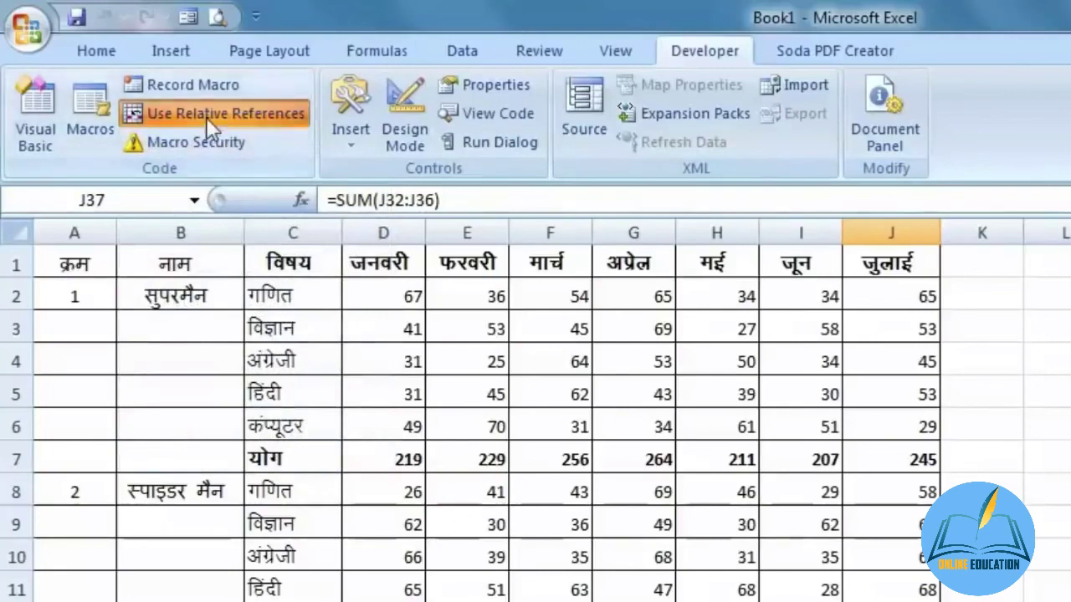
{"action": "left_click", "coordinate": [206, 115]}
- Start recording Macro7 from cell A1 without a shortcut, stored in this workbook
{"action": "left_click", "coordinate": [105, 303]}
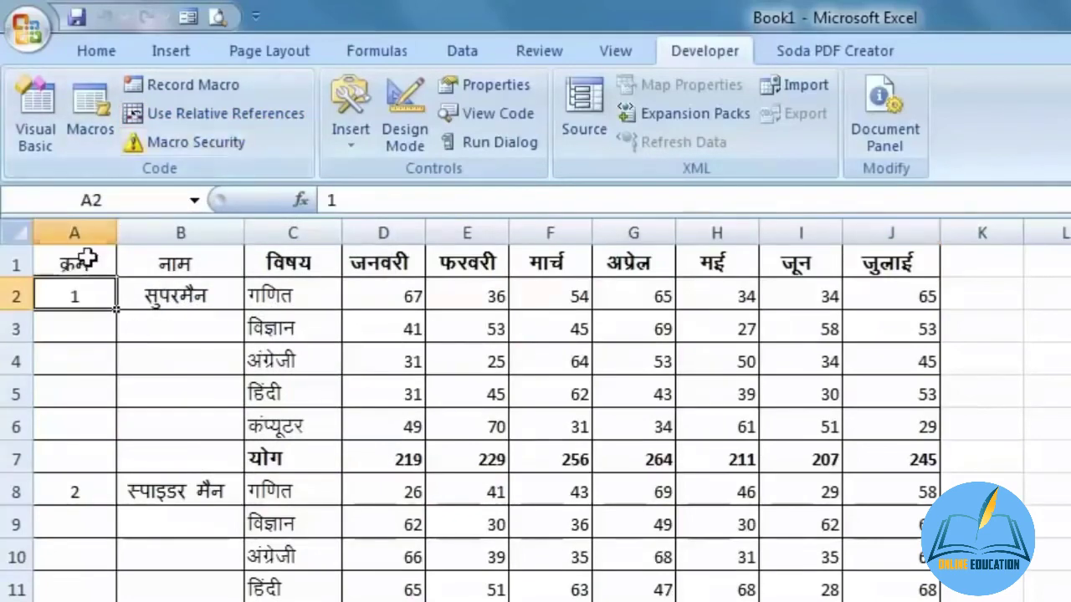
{"action": "left_click", "coordinate": [83, 257]}
{"action": "left_click", "coordinate": [237, 93]}
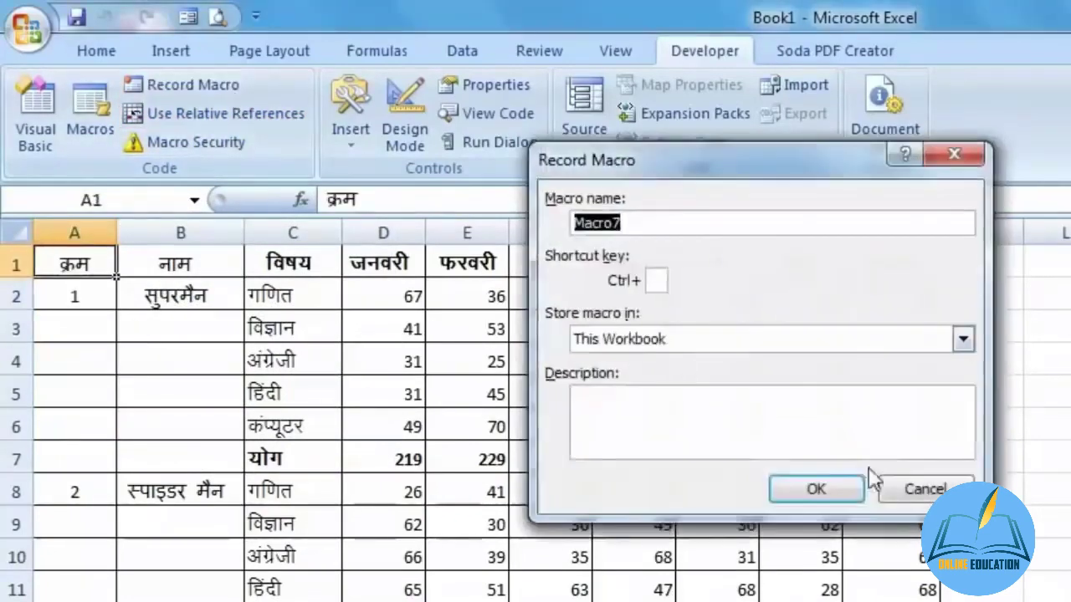
{"action": "left_click", "coordinate": [818, 490]}
- Insert a blank row at row 5 between the अंग्रेजी and हिंदी rows, and stop recording the macro
{"action": "left_click", "coordinate": [15, 394]}
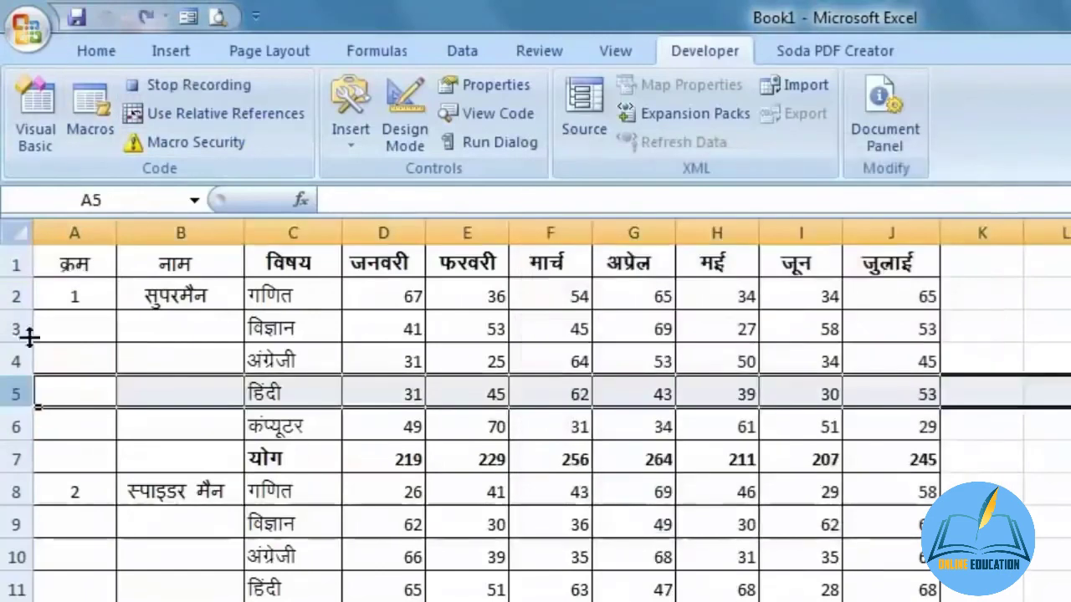
{"action": "right_click", "coordinate": [15, 393]}
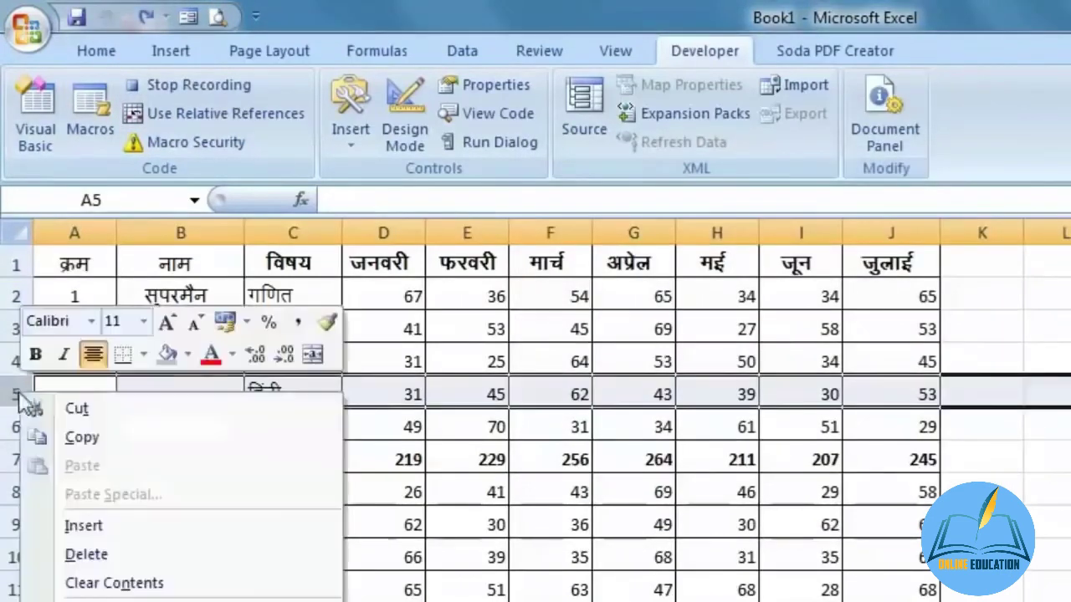
{"action": "left_click", "coordinate": [141, 523]}
{"action": "left_click", "coordinate": [149, 86]}
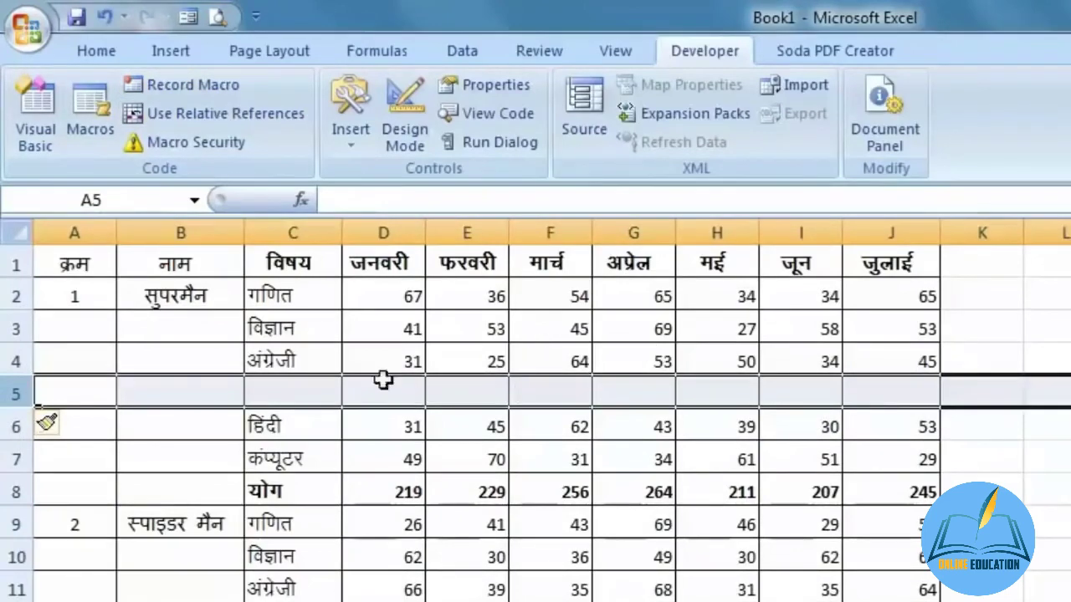
- Run Macro7 with cell A9 selected, the row of serial number 2, and select cell A10
{"action": "left_click", "coordinate": [208, 349]}
{"action": "key", "text": "Left"}
{"action": "key", "text": "Down"}
{"action": "key", "text": "Down"}
{"action": "key", "text": "Down"}
{"action": "key", "text": "Down"}
{"action": "key", "text": "Down"}
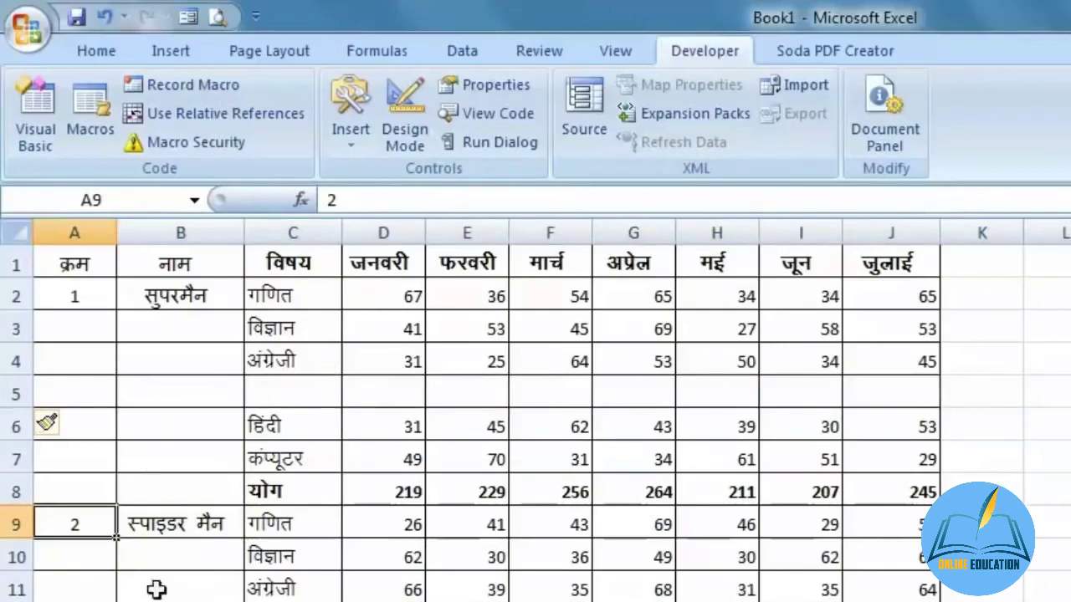
{"action": "left_click", "coordinate": [198, 80]}
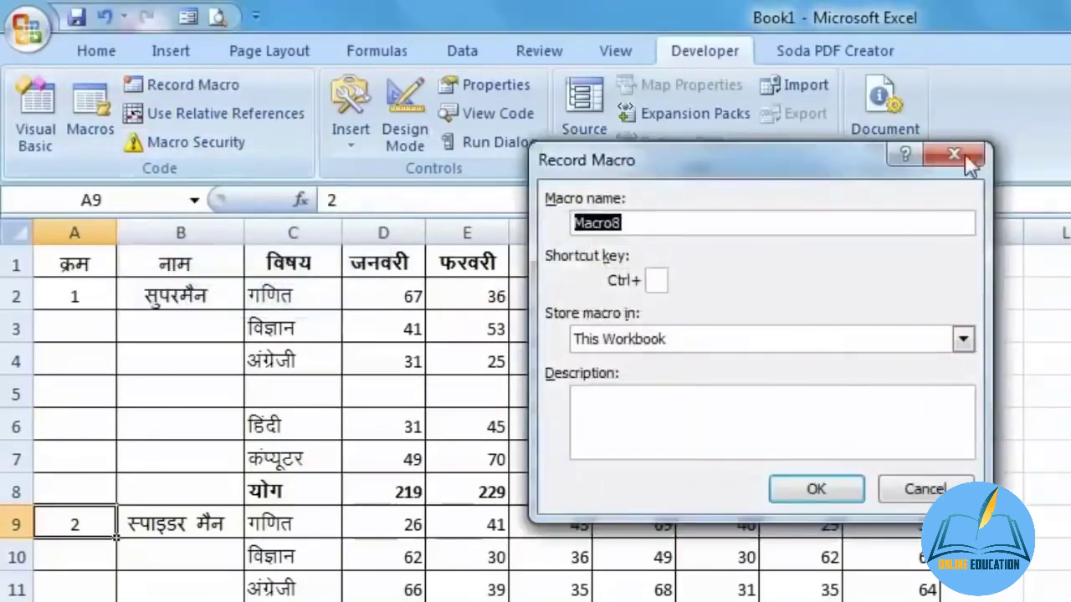
{"action": "left_click", "coordinate": [970, 163]}
{"action": "left_click", "coordinate": [102, 99]}
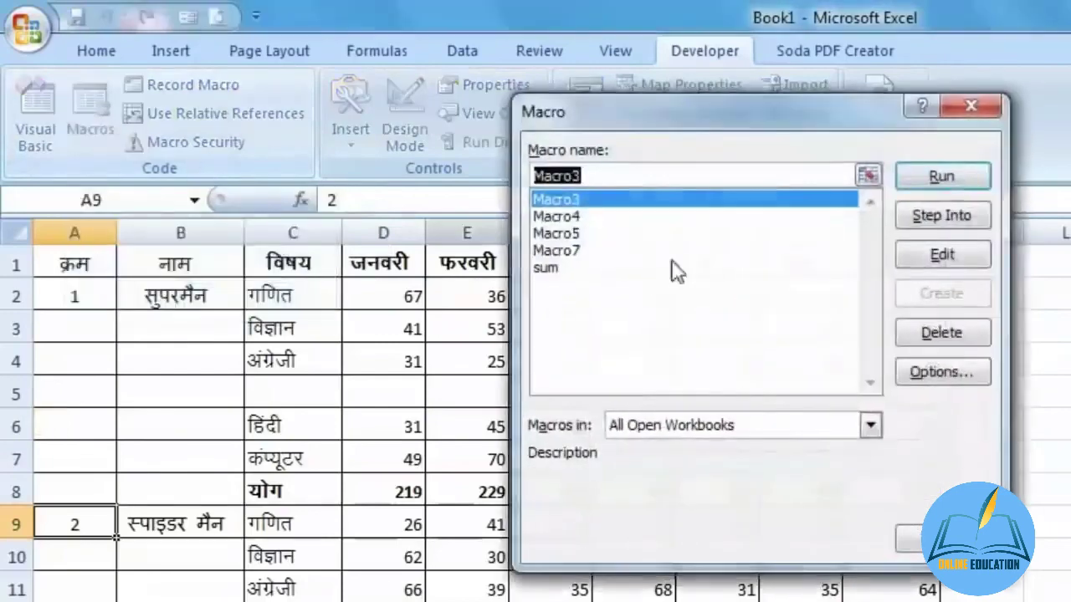
{"action": "left_click", "coordinate": [586, 251]}
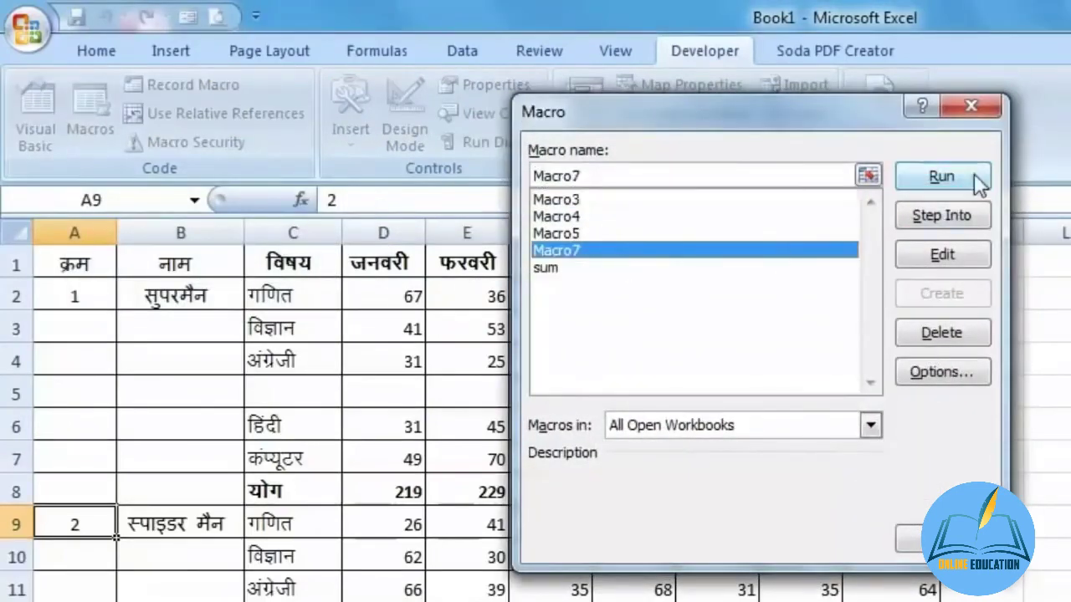
{"action": "left_click", "coordinate": [942, 176]}
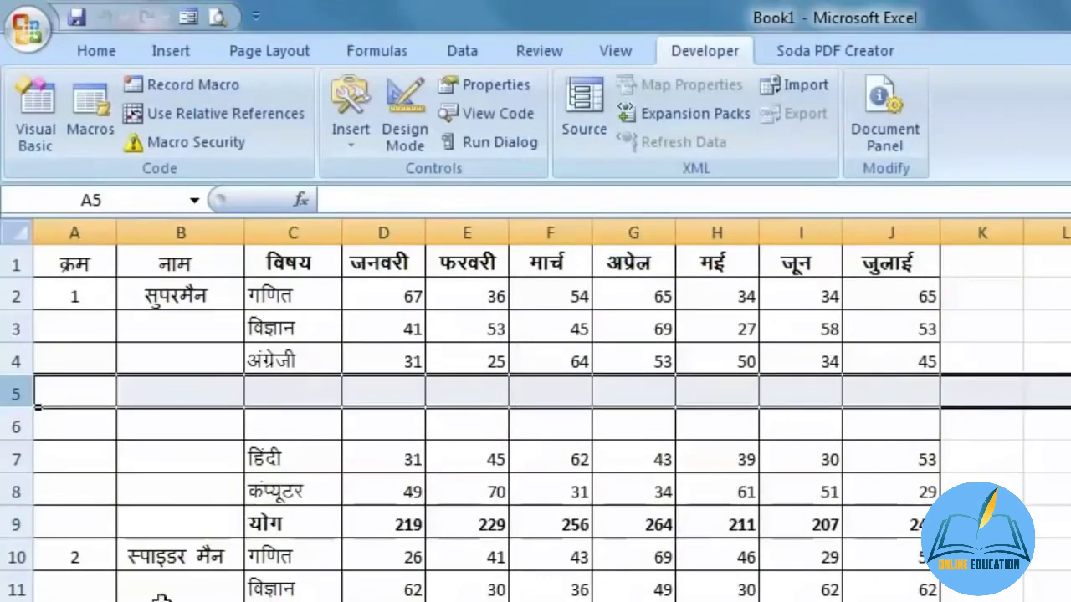
{"action": "left_click", "coordinate": [72, 562]}
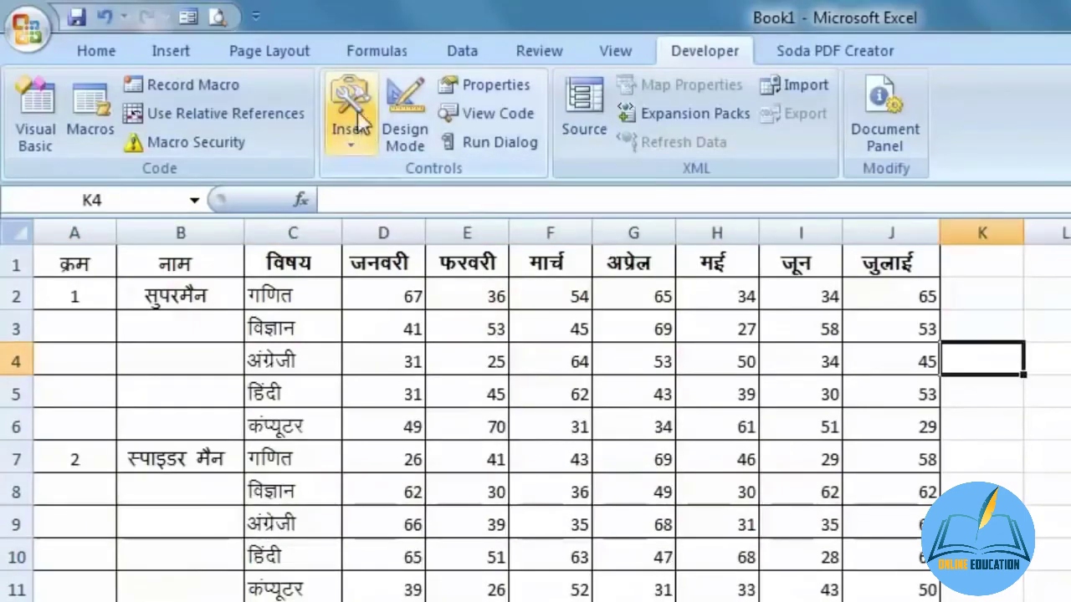
- Insert a form-control button beside the table across K2:M3 and assign the sum macro to it
{"action": "left_click", "coordinate": [357, 141]}
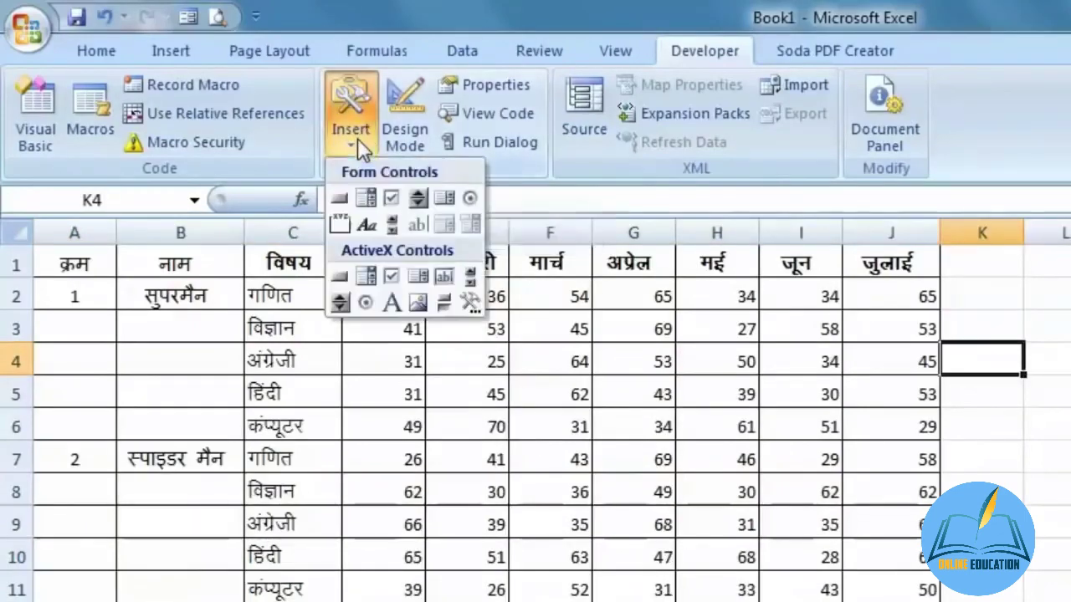
{"action": "left_click", "coordinate": [341, 199]}
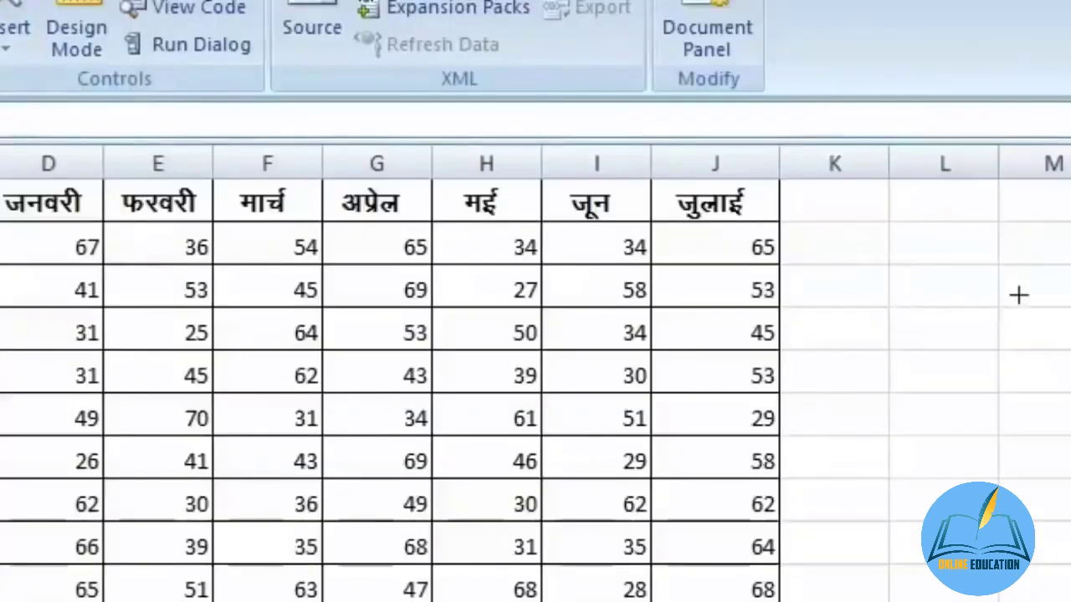
{"action": "left_click_drag", "start_coordinate": [875, 231], "coordinate": [1064, 302]}
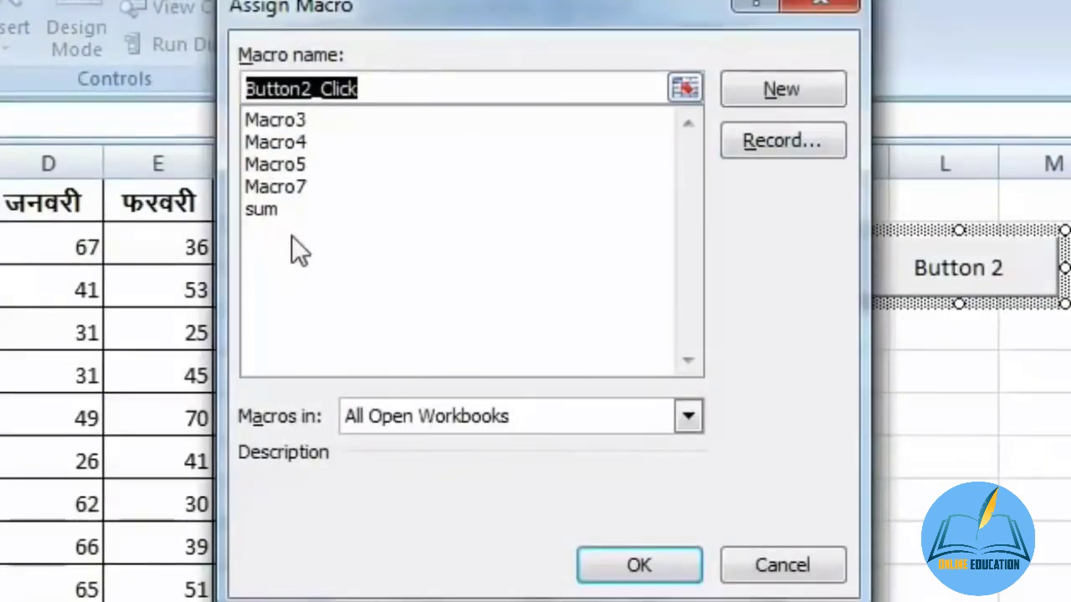
{"action": "left_click", "coordinate": [273, 208]}
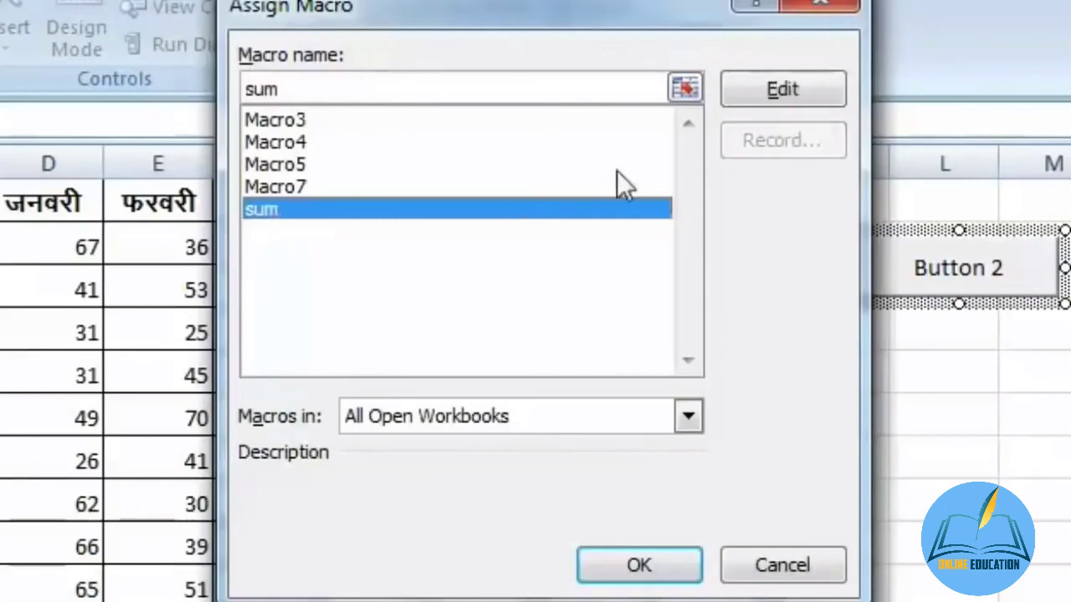
{"action": "left_click", "coordinate": [641, 565]}
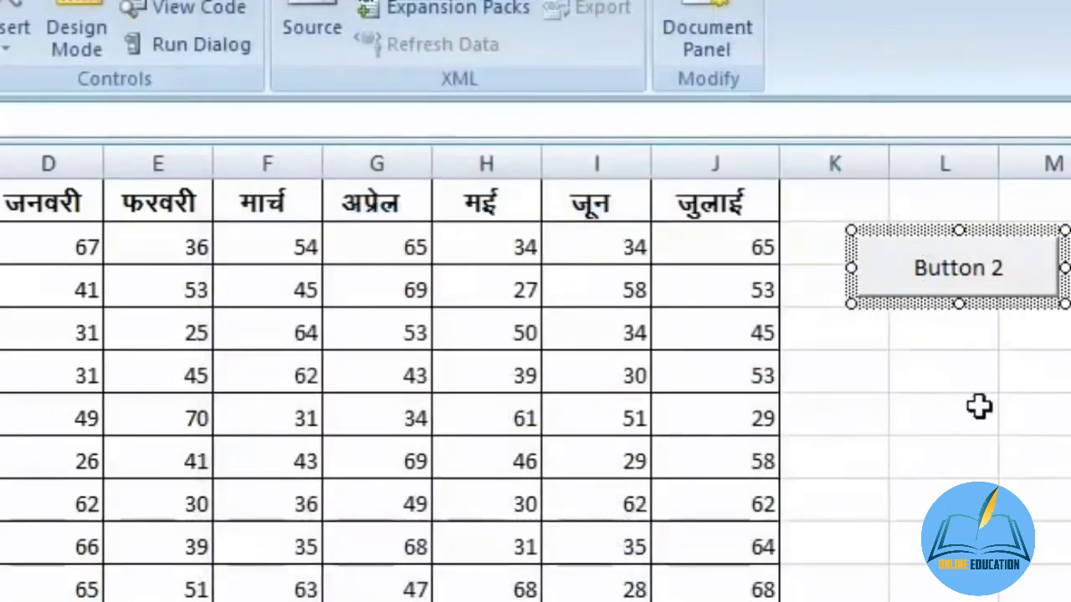
{"action": "left_click", "coordinate": [979, 406]}
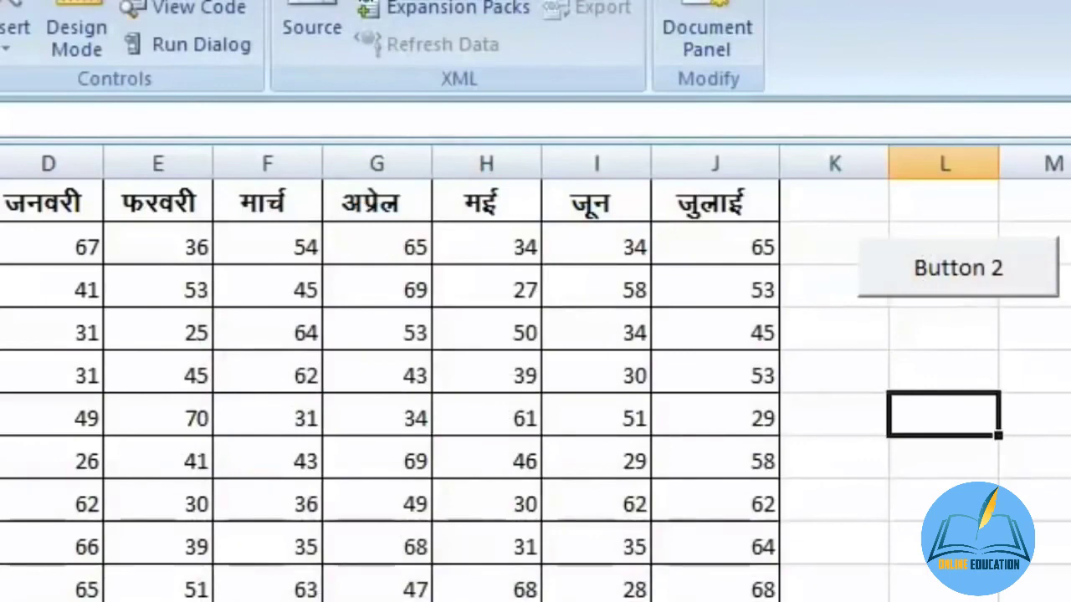
- Add total rows for the first three names by running the sum macro with the new button from A2, A8 and A14
{"action": "left_click", "coordinate": [77, 221]}
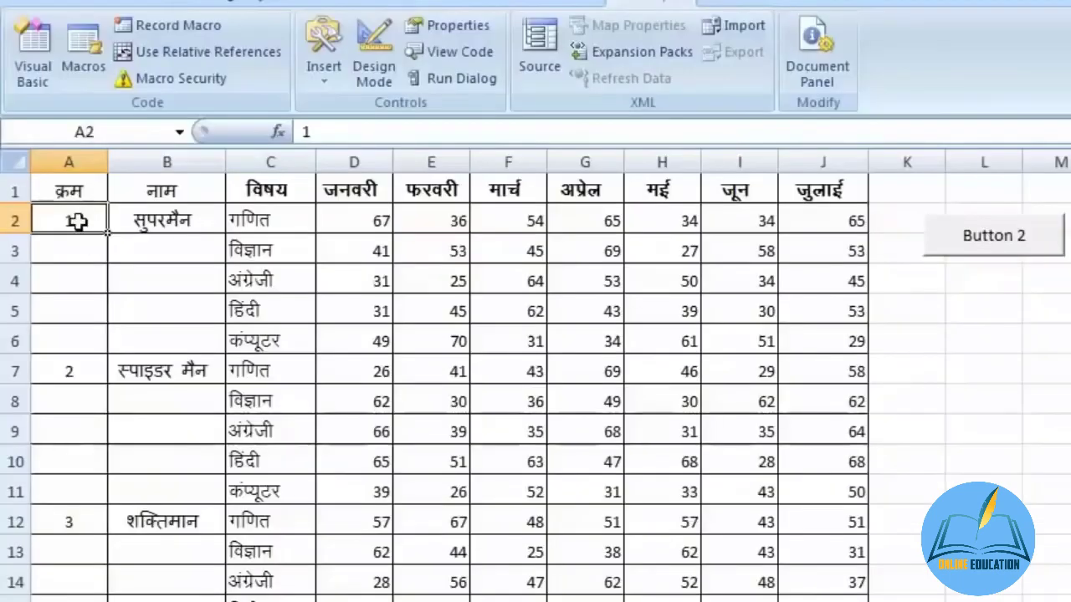
{"action": "left_click", "coordinate": [995, 255]}
{"action": "left_click", "coordinate": [54, 403]}
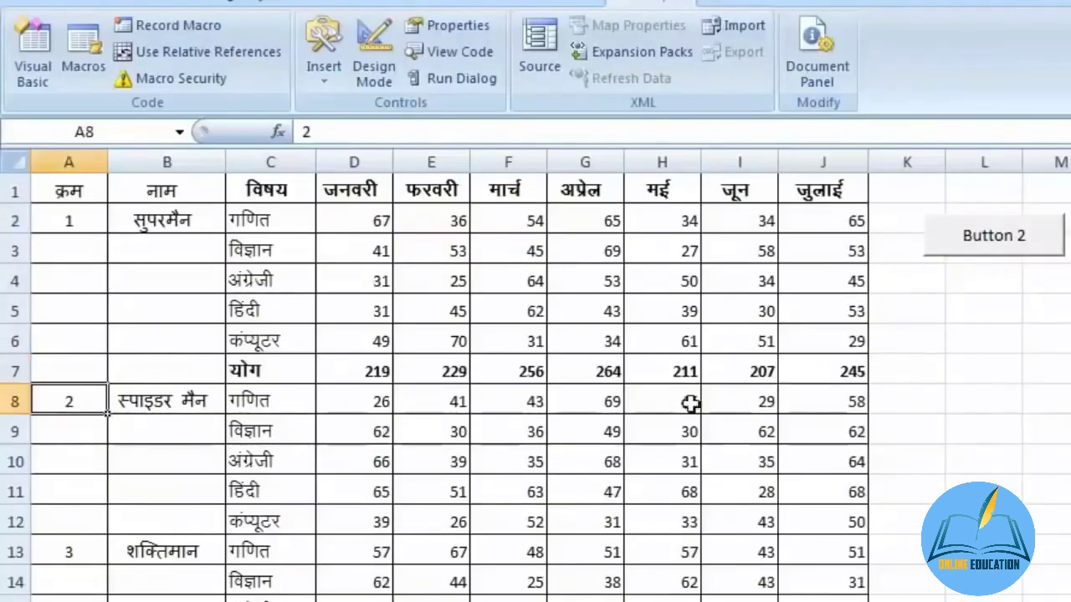
{"action": "left_click", "coordinate": [1010, 251]}
{"action": "scroll", "coordinate": [203, 585], "scroll_direction": "down", "scroll_amount": 2}
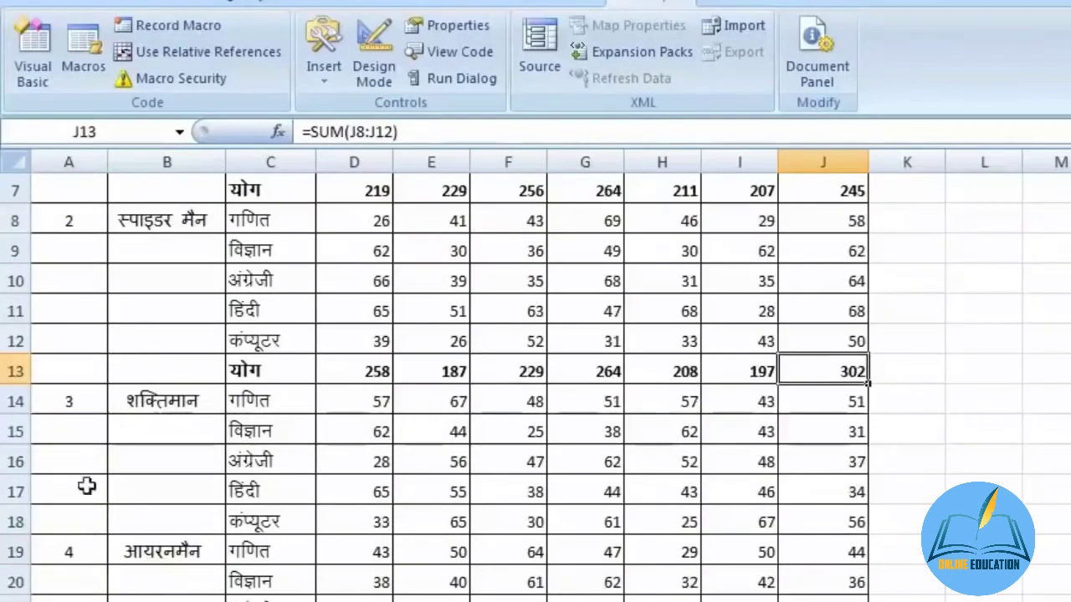
{"action": "left_click", "coordinate": [69, 402]}
{"action": "scroll", "coordinate": [1029, 220], "scroll_direction": "up", "scroll_amount": 2}
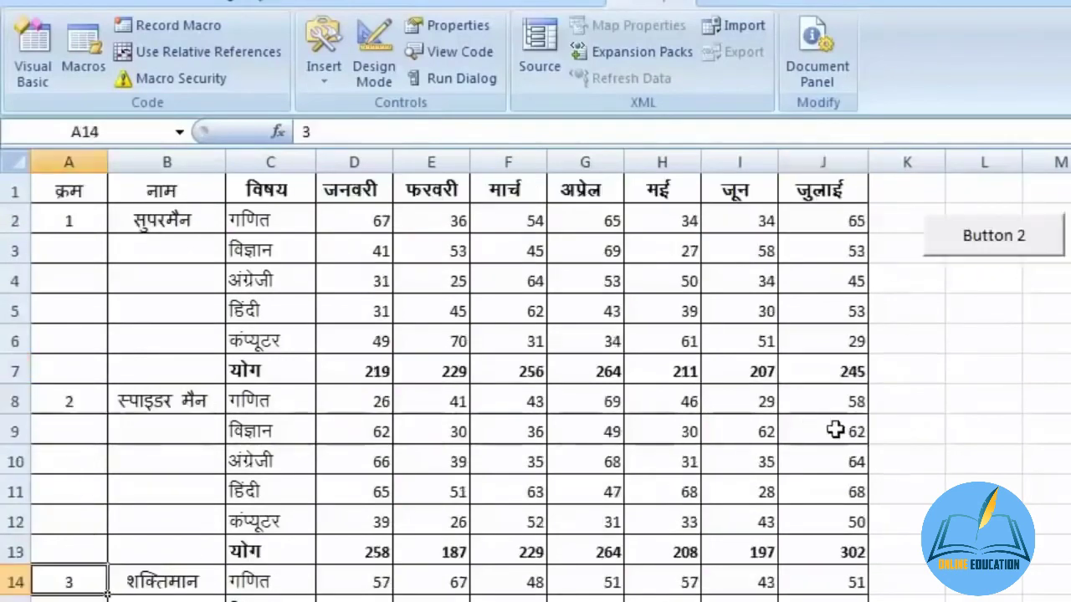
{"action": "left_click", "coordinate": [970, 247]}
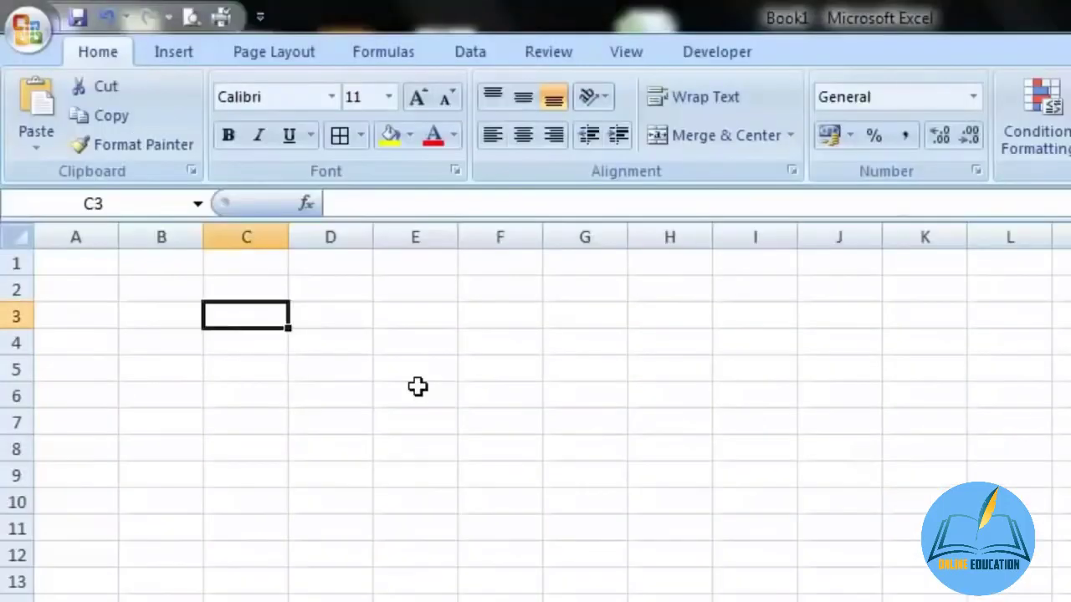
- Move the cell selection across row 3 from C3 to J3 in the blank sheet, ending at C4
{"action": "key", "text": "Right"}
{"action": "key", "text": "Right"}
{"action": "key", "text": "Right"}
{"action": "key", "text": "Right"}
{"action": "key", "text": "Right"}
{"action": "key", "text": "Right"}
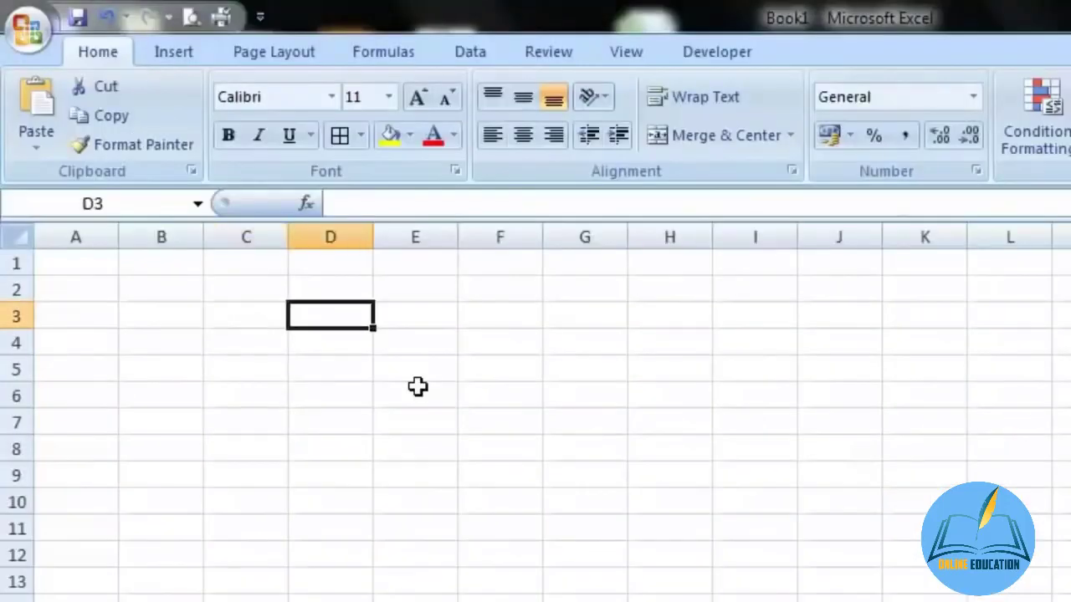
{"action": "key", "text": "Right"}
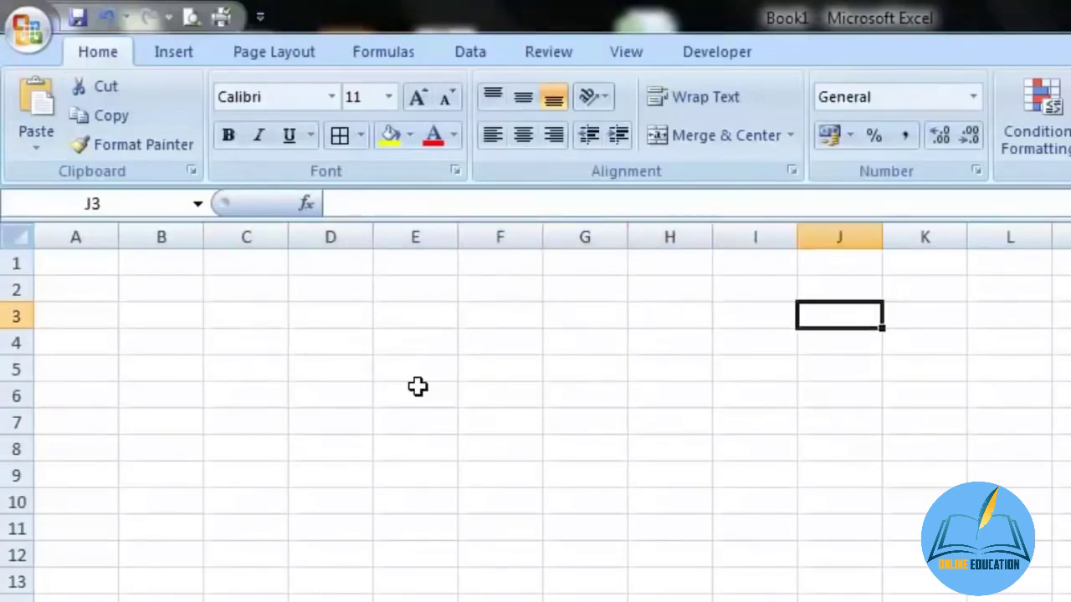
{"action": "key", "text": "Return"}
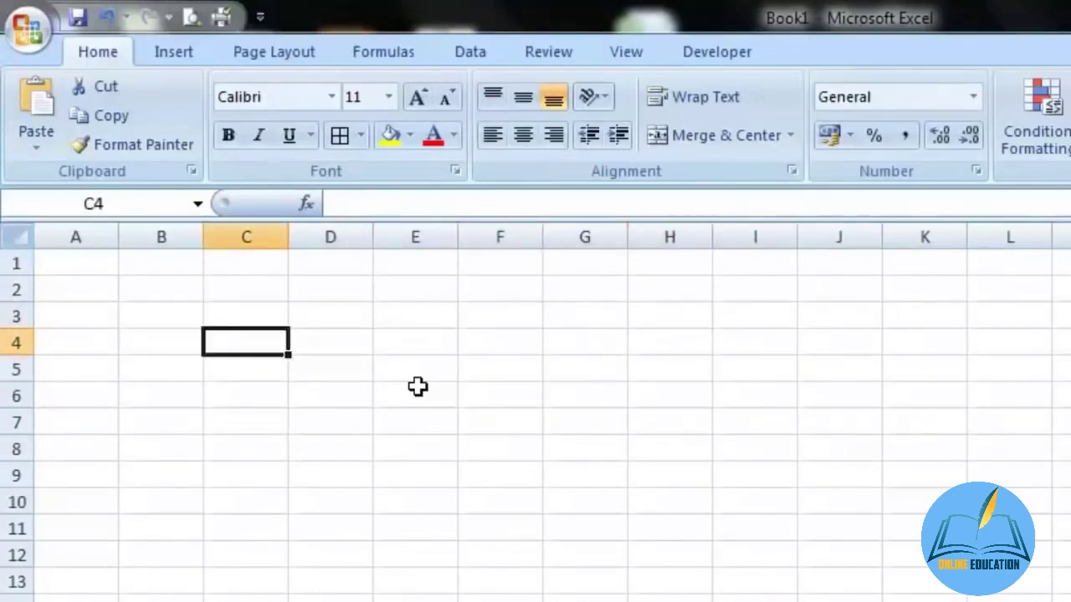
- Enter 25, 25, 252 and 252 down column C in cells C4:C7
{"action": "type", "text": "2"}
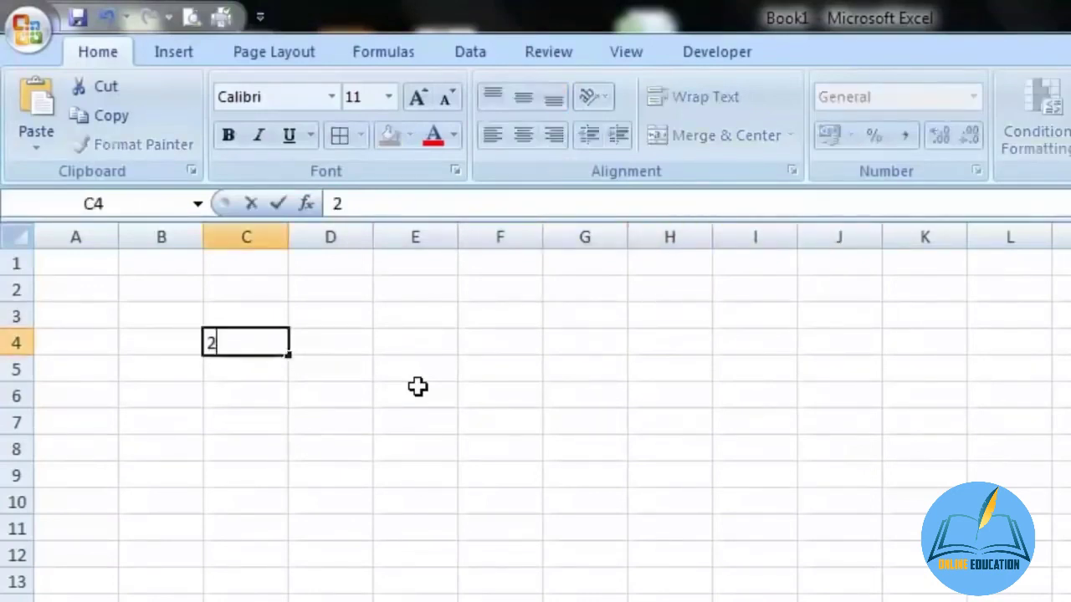
{"action": "type", "text": "5"}
{"action": "key", "text": "Return"}
{"action": "type", "text": "25"}
{"action": "key", "text": "Return"}
{"action": "type", "text": "252"}
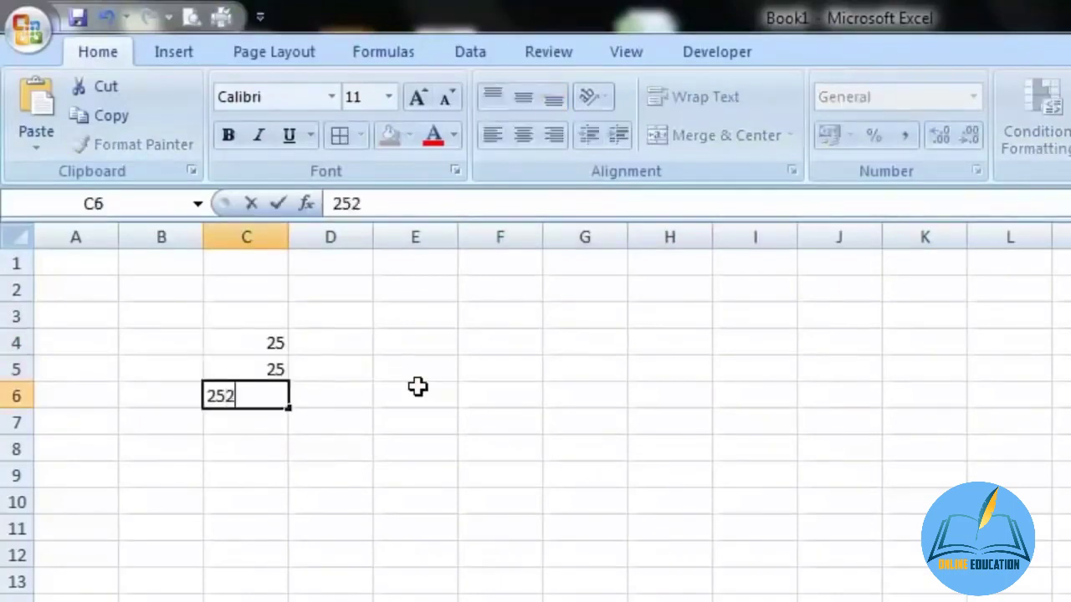
{"action": "key", "text": "Return"}
{"action": "type", "text": "252"}
{"action": "key", "text": "Return"}
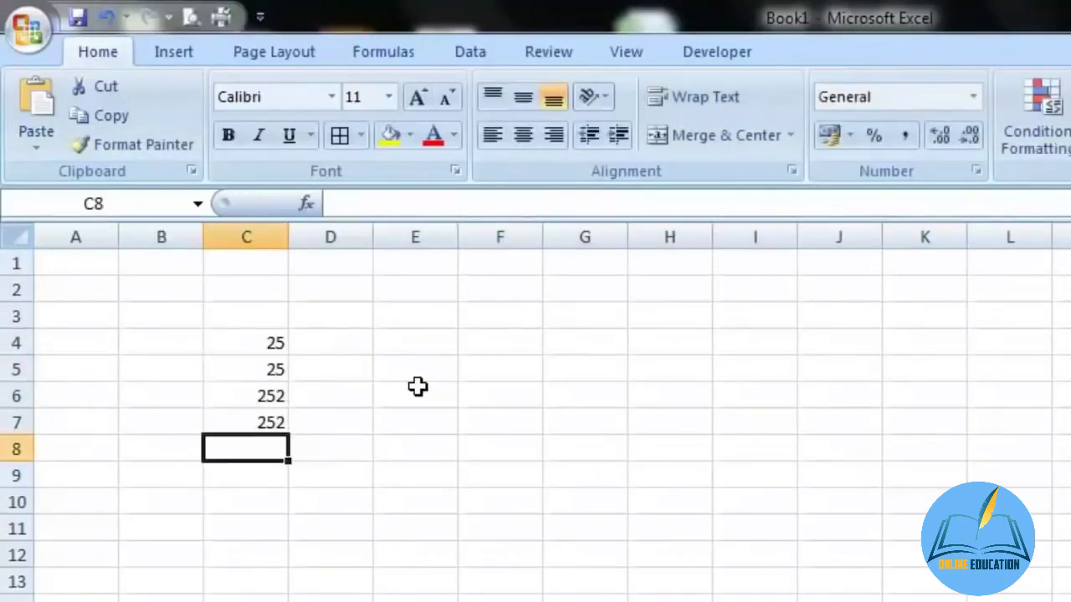
- Set the "After pressing Enter, move selection" direction to Right in the advanced Excel options
{"action": "left_click", "coordinate": [47, 36]}
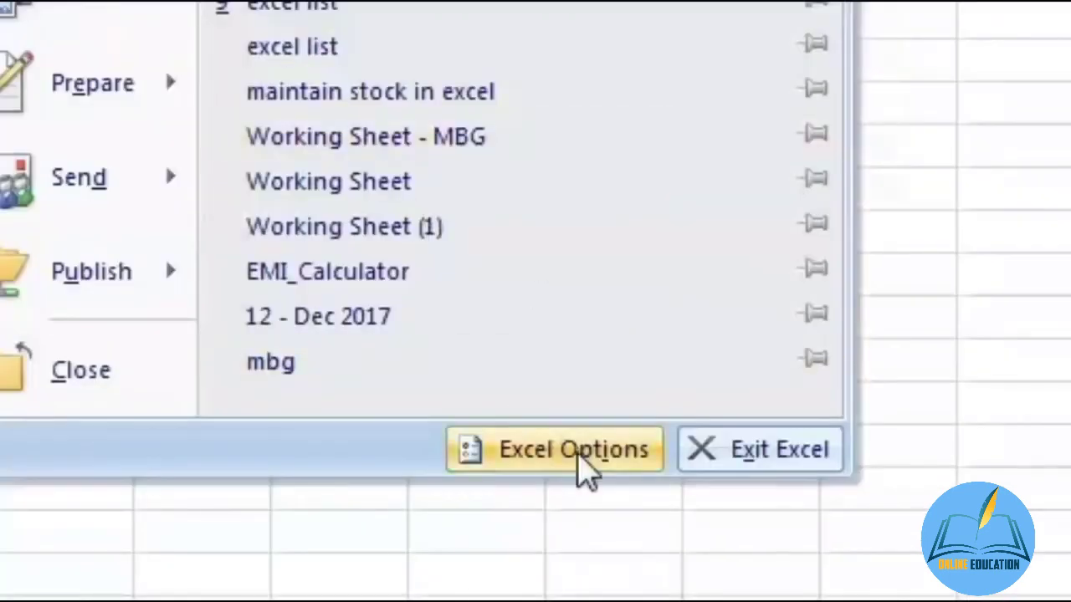
{"action": "left_click", "coordinate": [578, 458]}
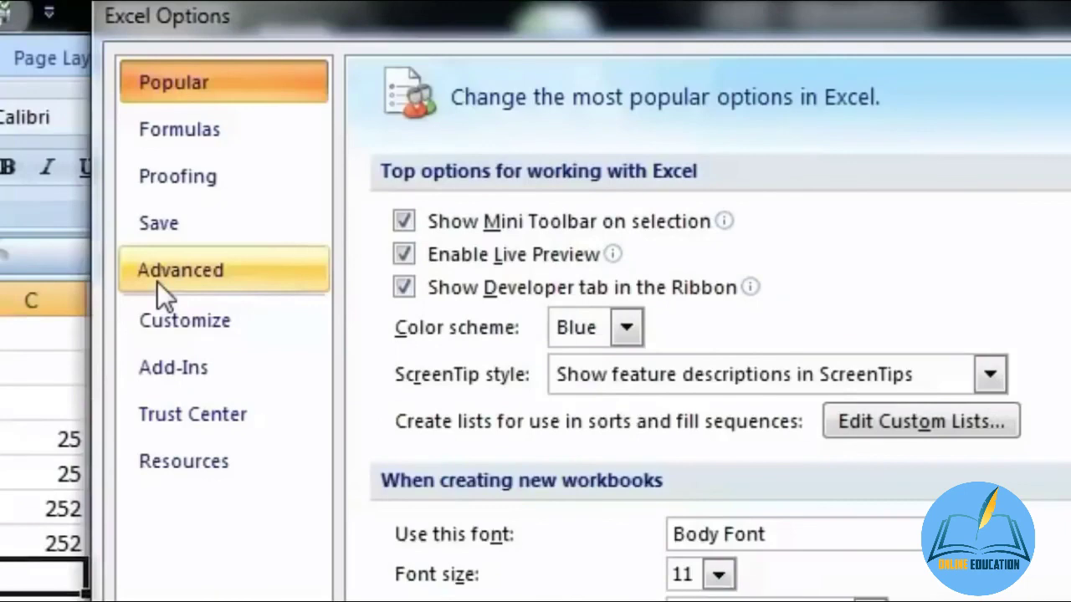
{"action": "left_click", "coordinate": [157, 282]}
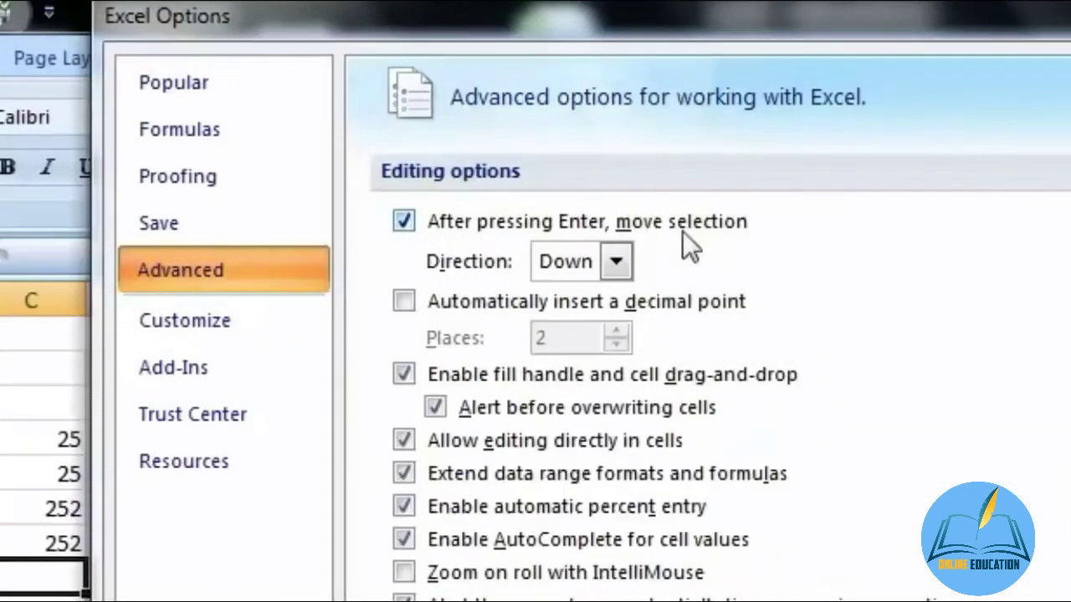
{"action": "left_click", "coordinate": [619, 261]}
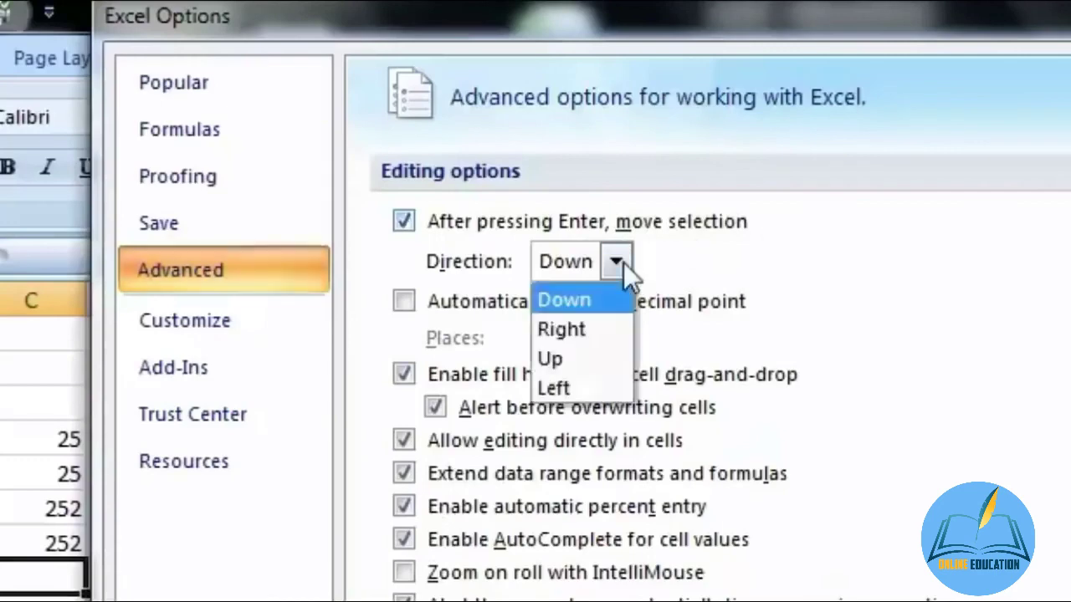
{"action": "left_click", "coordinate": [596, 336]}
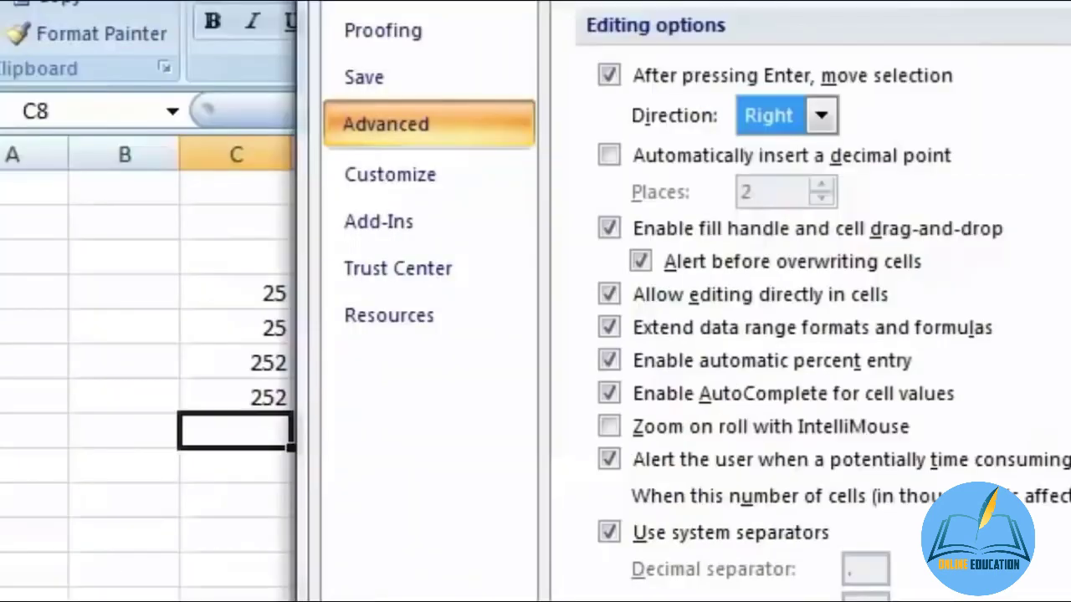
{"action": "key", "text": "Return"}
- Enter 25, 252, 252, 52, 252, 252, 525 and 252 across row 8 in cells C8:J8
{"action": "type", "text": "25"}
{"action": "key", "text": "Return"}
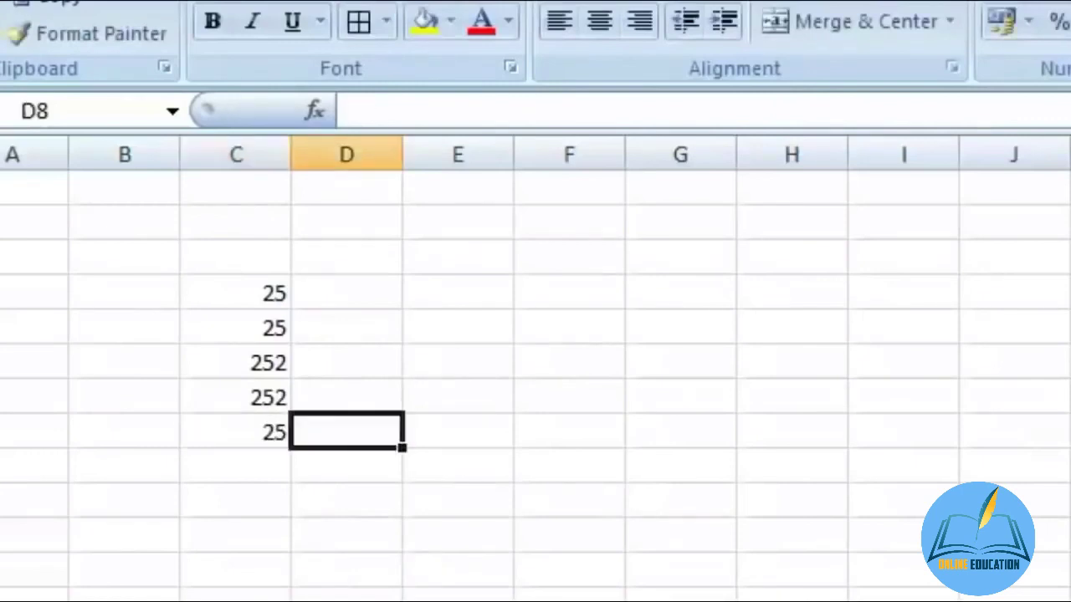
{"action": "type", "text": "252"}
{"action": "key", "text": "Return"}
{"action": "type", "text": "252"}
{"action": "key", "text": "Return"}
{"action": "type", "text": "52"}
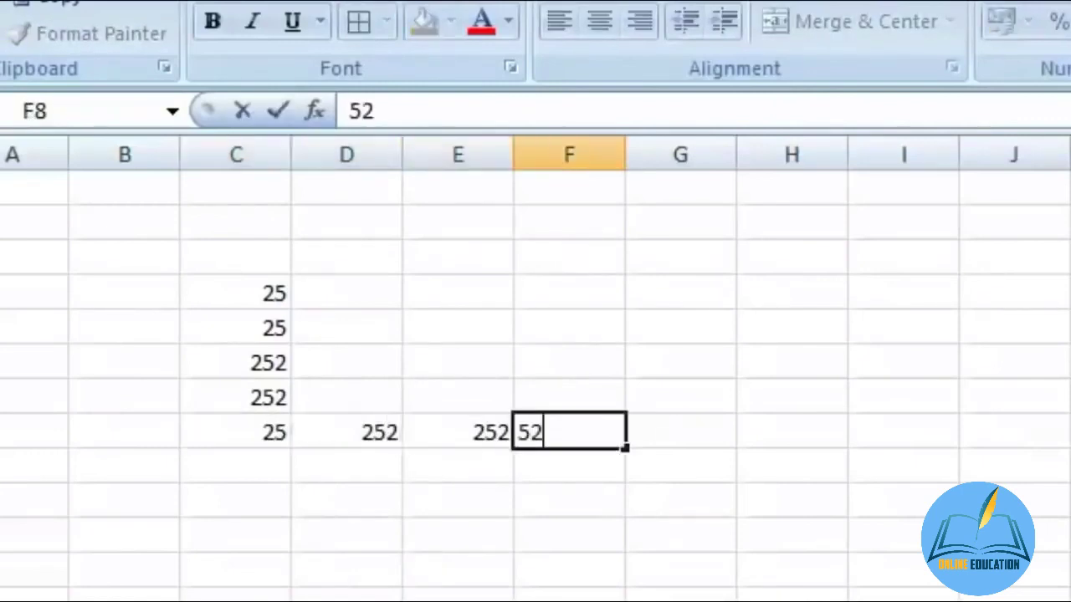
{"action": "key", "text": "Return"}
{"action": "type", "text": "252"}
{"action": "key", "text": "Return"}
{"action": "type", "text": "2"}
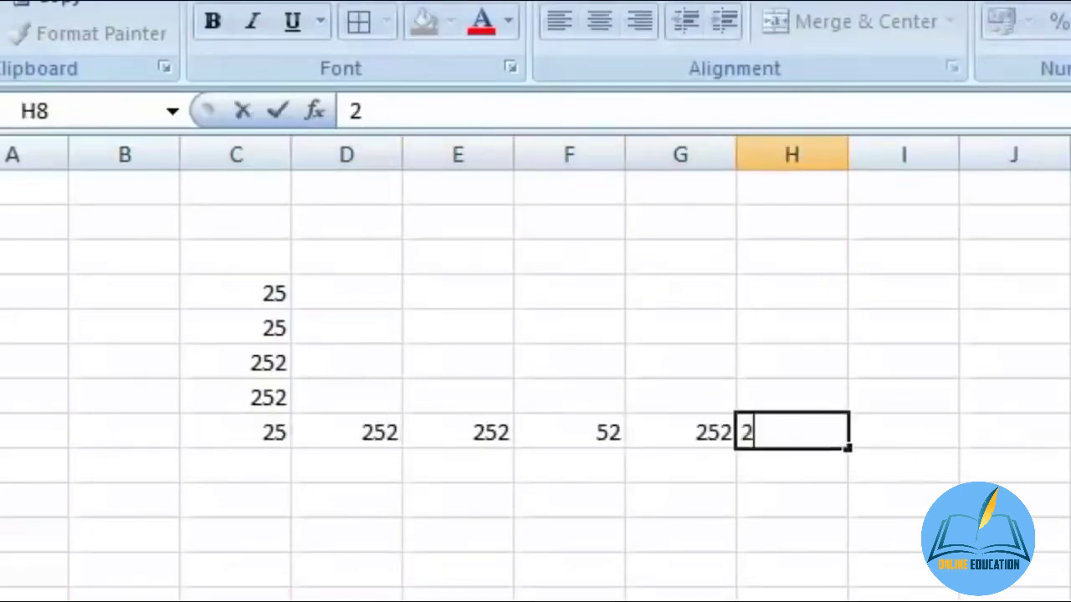
{"action": "type", "text": "52"}
{"action": "key", "text": "Return"}
{"action": "type", "text": "525"}
{"action": "key", "text": "Return"}
{"action": "type", "text": "252"}
{"action": "key", "text": "Return"}
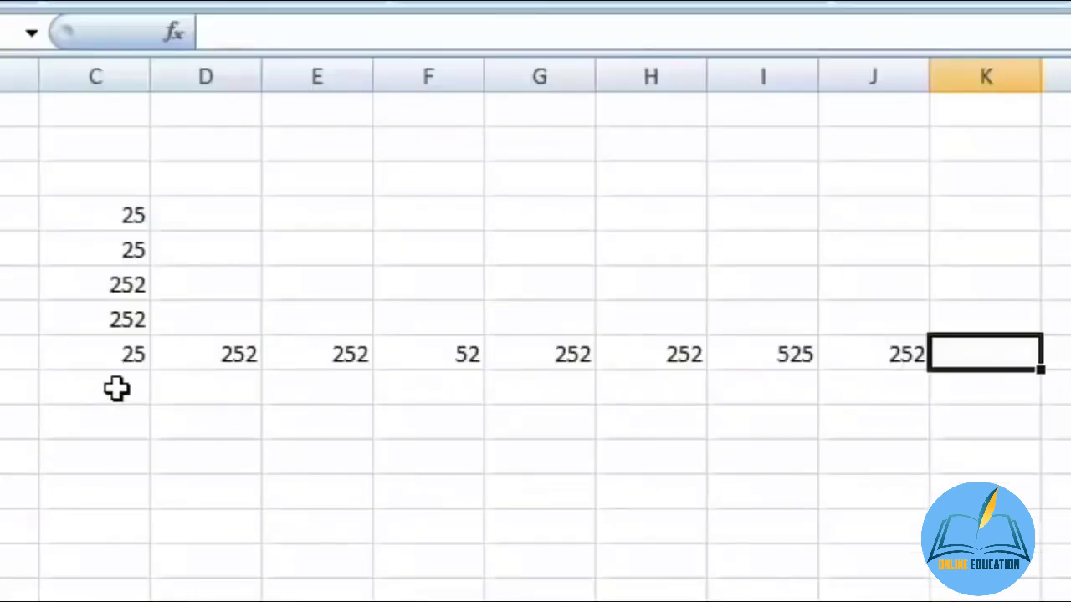
- Clear the sample numbers from range C3:J12 and select cell E5
{"action": "left_click", "coordinate": [116, 388]}
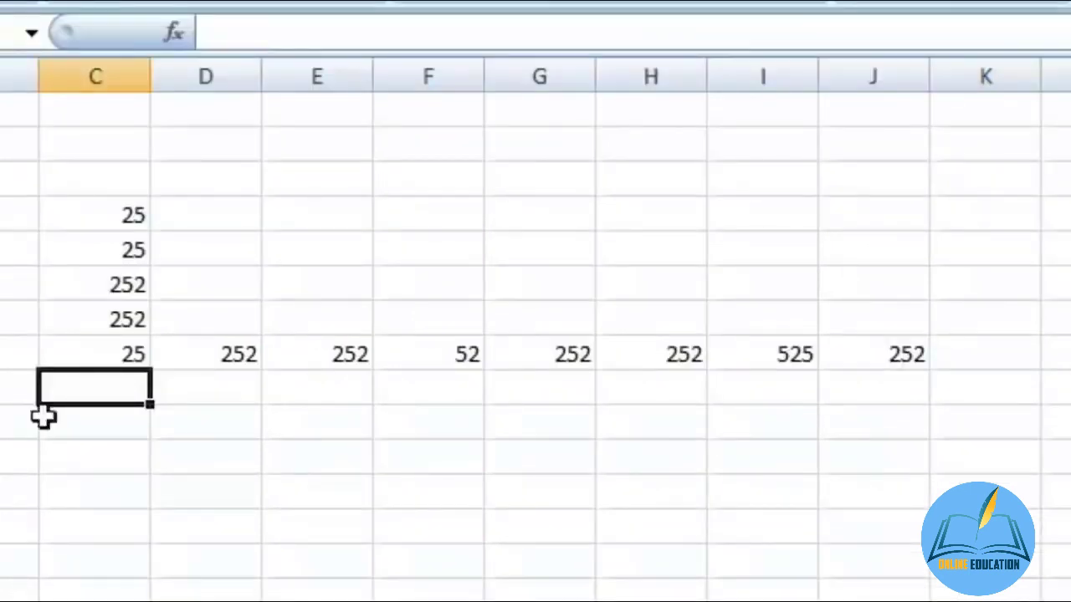
{"action": "mouse_move", "coordinate": [78, 179]}
{"action": "left_mouse_down"}
{"action": "mouse_move", "coordinate": [697, 482]}
{"action": "mouse_move", "coordinate": [876, 494]}
{"action": "left_mouse_up"}
{"action": "key", "text": "Delete"}
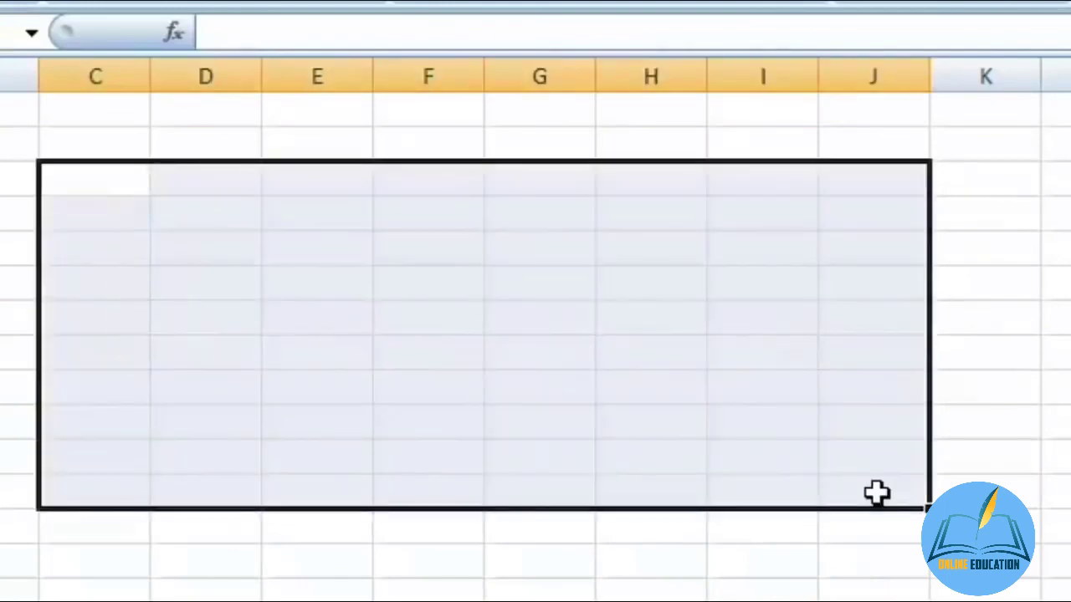
{"action": "left_click", "coordinate": [352, 263]}
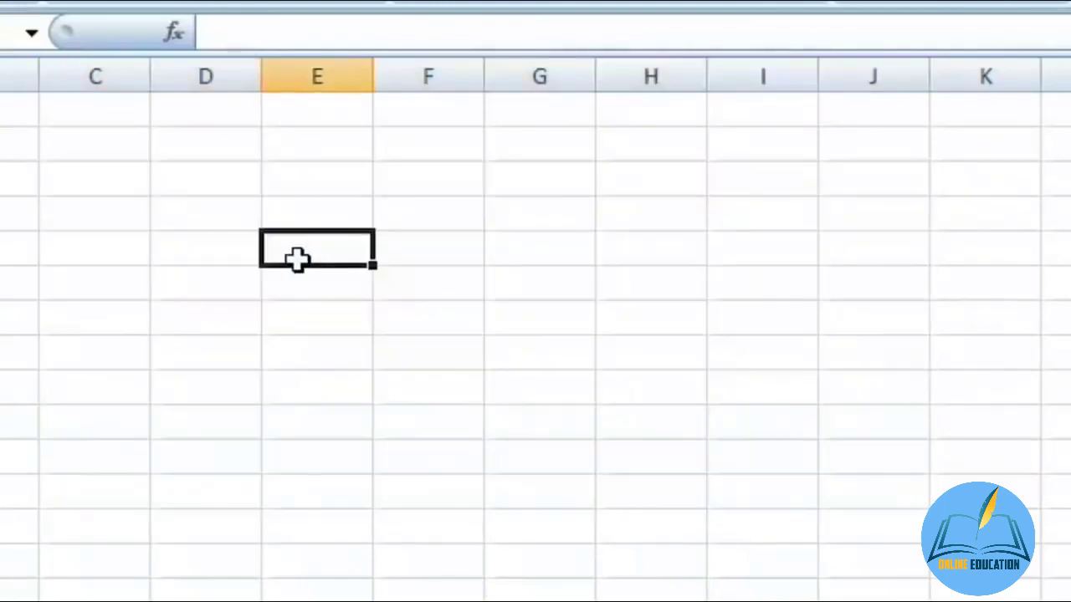
- Enter 25 in each of cells E3:H3 and 2 in cell I3
{"action": "left_click", "coordinate": [312, 176]}
{"action": "type", "text": "25"}
{"action": "key", "text": "Tab"}
{"action": "type", "text": "2"}
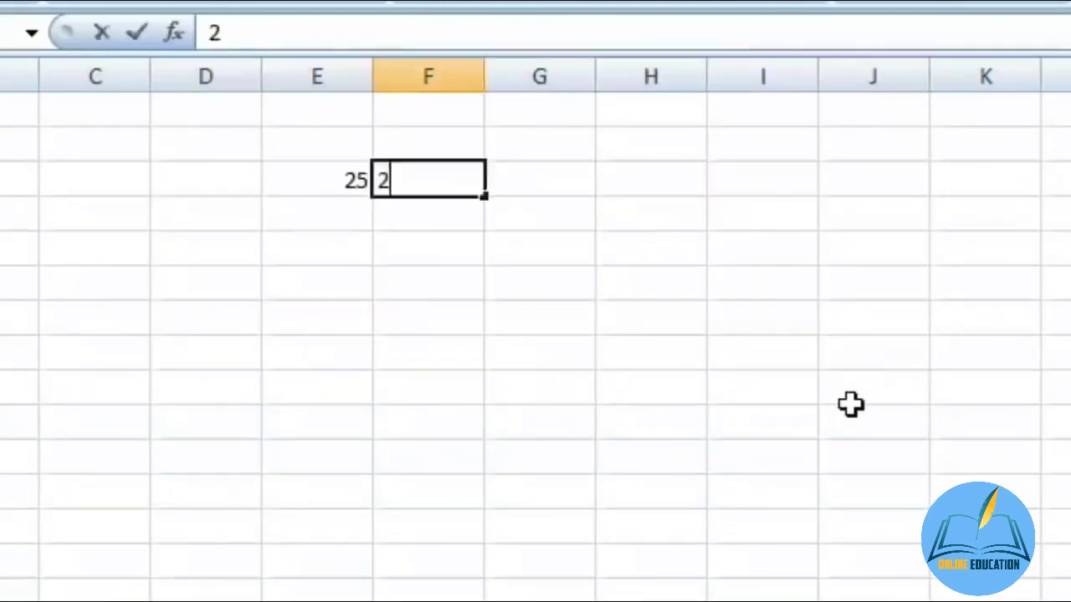
{"action": "type", "text": "5\t25\t25\t25"}
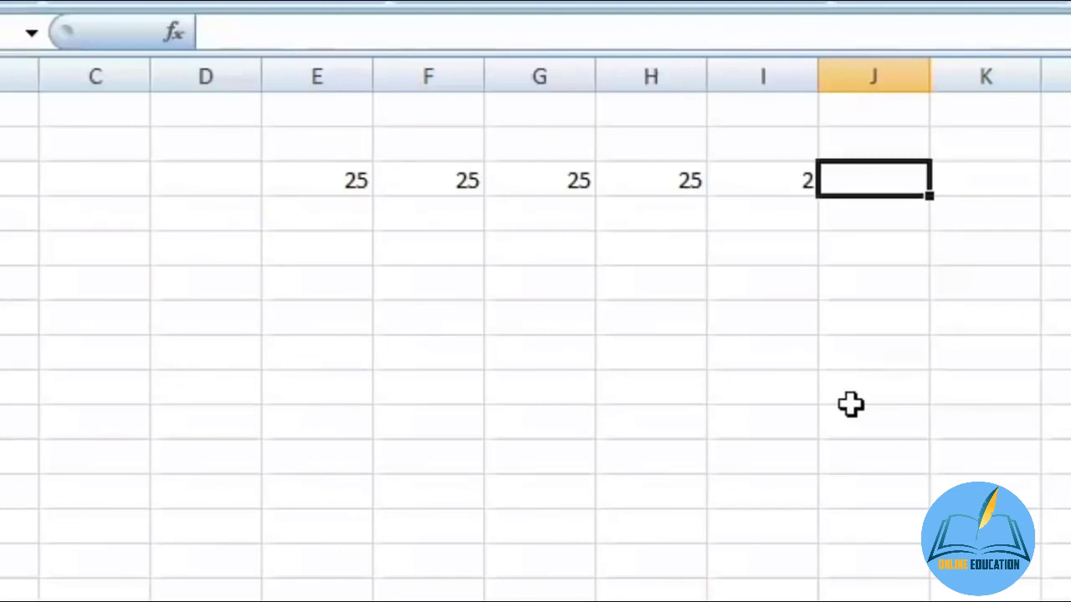
{"action": "left_click", "coordinate": [824, 400]}
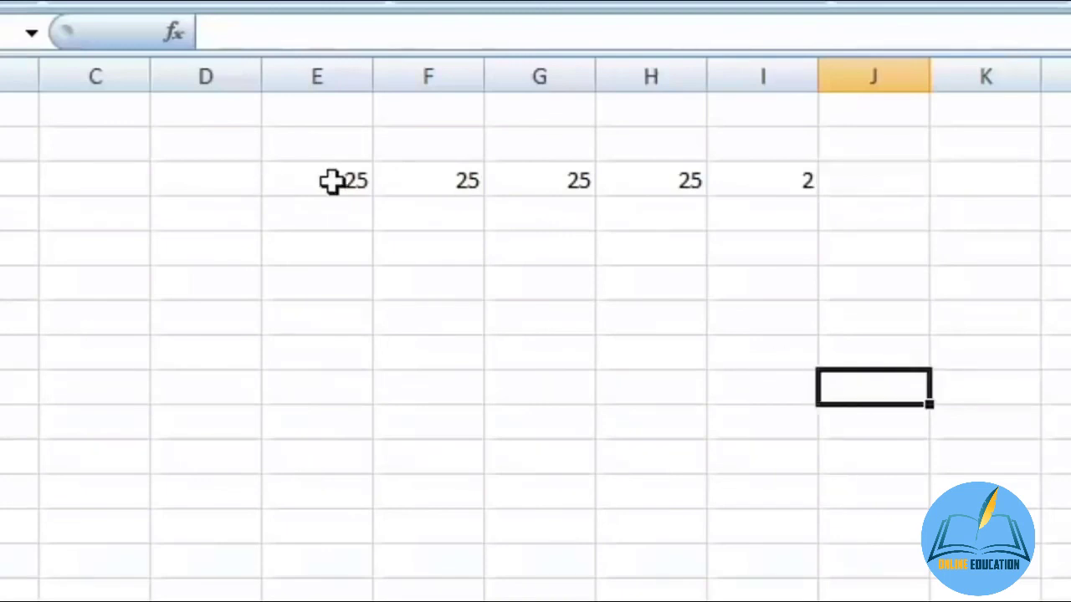
- Select range E3:F12 and enter 25, 25, 25 and 285 row by row in its first two rows
{"action": "left_click_drag", "start_coordinate": [332, 179], "coordinate": [444, 449]}
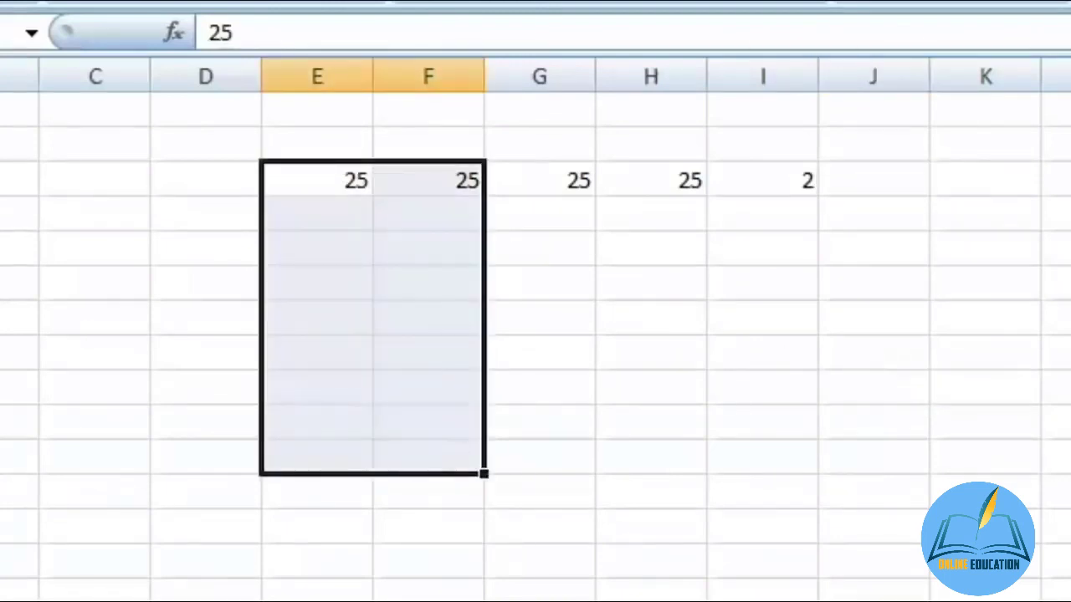
{"action": "left_click_drag", "start_coordinate": [318, 176], "coordinate": [452, 492]}
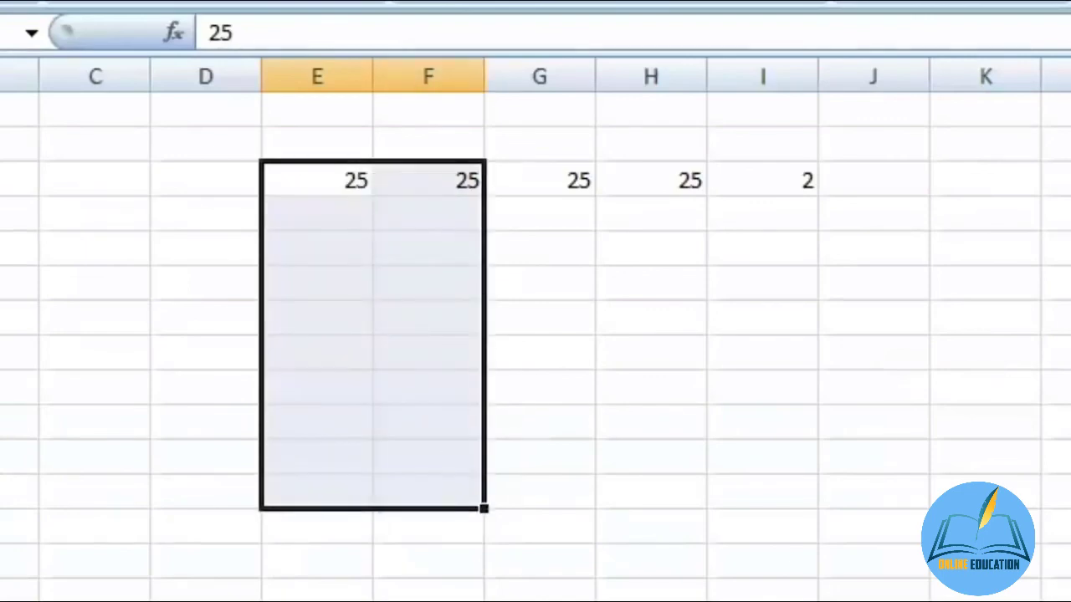
{"action": "type", "text": "25"}
{"action": "key", "text": "Tab"}
{"action": "type", "text": "25"}
{"action": "key", "text": "Tab"}
{"action": "type", "text": "25"}
{"action": "key", "text": "Tab"}
{"action": "type", "text": "285"}
{"action": "key", "text": "Tab"}
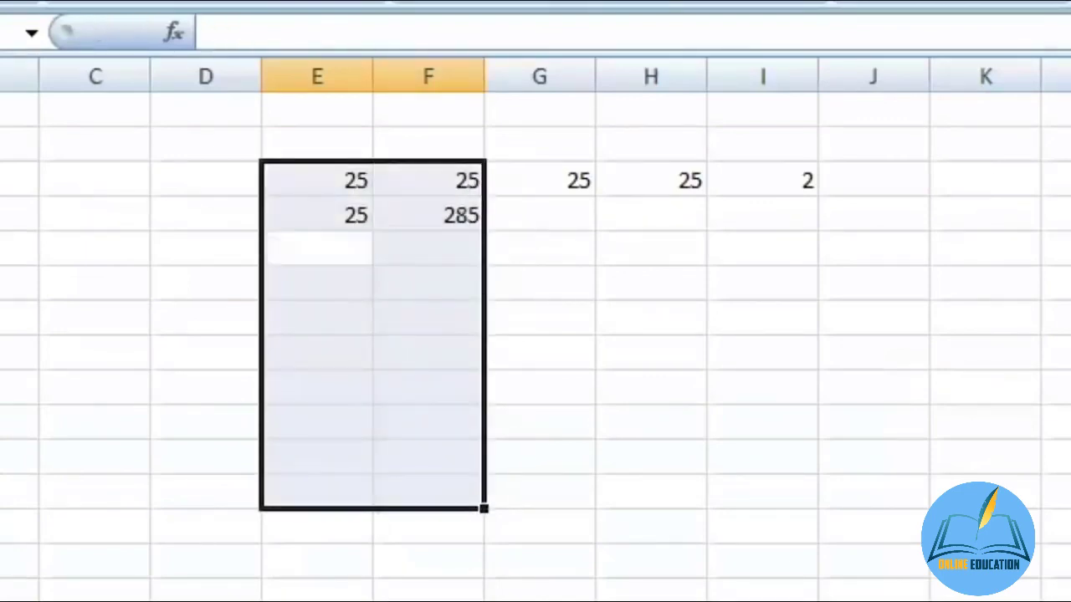
- Continue filling the selected range row by row from E5 with 25 and 252, then 52 in each cell through E9
{"action": "type", "text": "25"}
{"action": "key", "text": "Tab"}
{"action": "type", "text": "252\t52"}
{"action": "key", "text": "Tab"}
{"action": "type", "text": "52"}
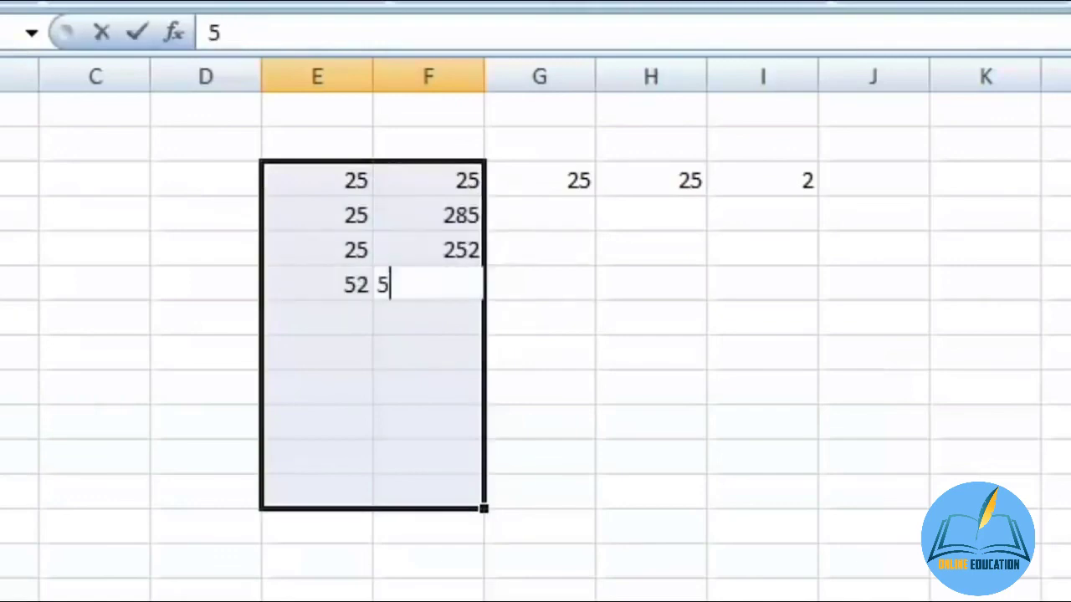
{"action": "key", "text": "Tab"}
{"action": "type", "text": "52"}
{"action": "key", "text": "Tab"}
{"action": "type", "text": "52"}
{"action": "key", "text": "Tab"}
{"action": "type", "text": "52\t52\t5"}
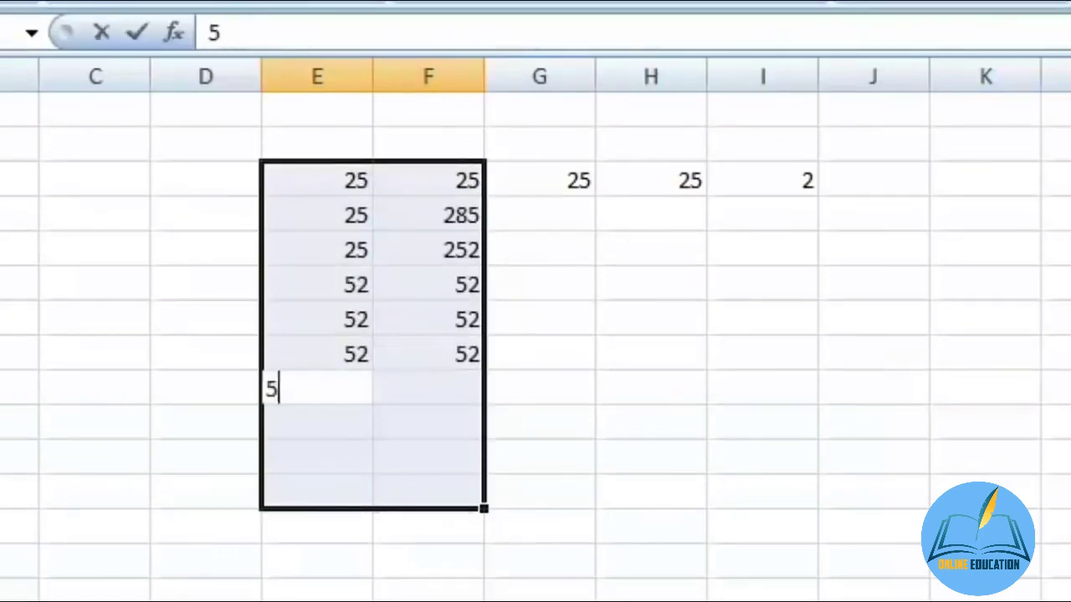
{"action": "type", "text": "2"}
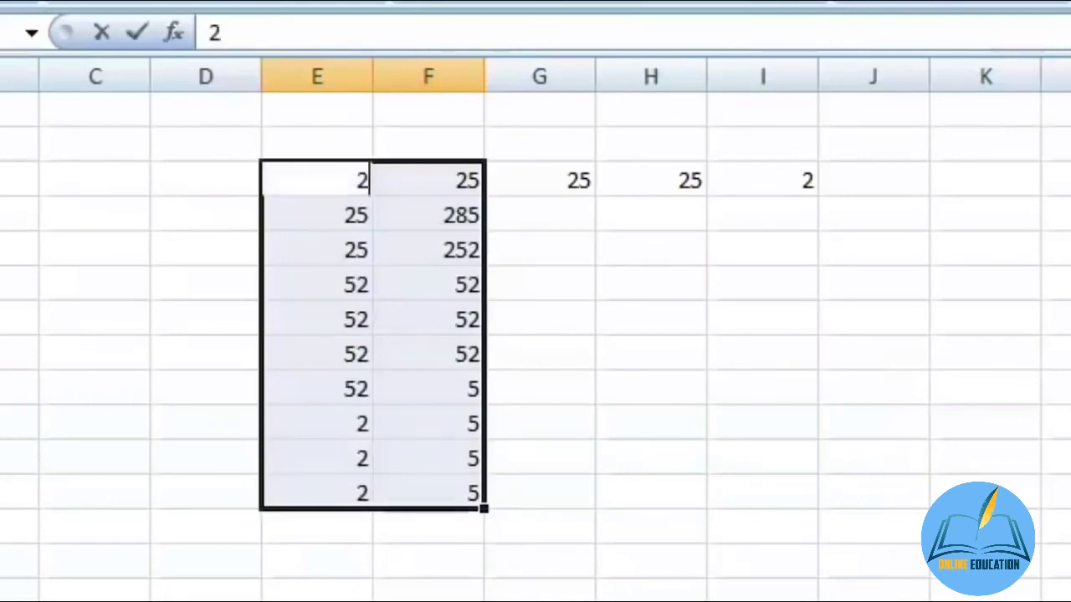
- Overwrite the selected range E3:F12 row by row with 25, 5, 2, 5, 5, 2, 5, 2 and then 2 in every remaining cell
{"action": "type", "text": "\t5\t2\t5\t2\t5\t2\t5\t25\t5\t2\t5\t5\t2\t5\t2\t2\t2\t2\t2\t2\t2\t2"}
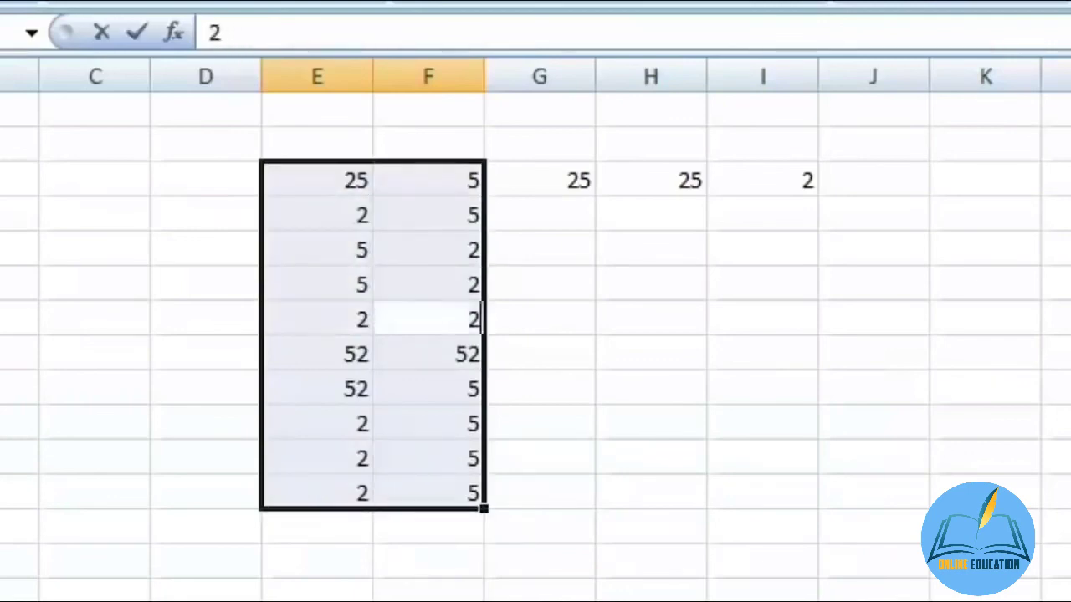
{"action": "type", "text": "\t2\t2\t2\t2\t2"}
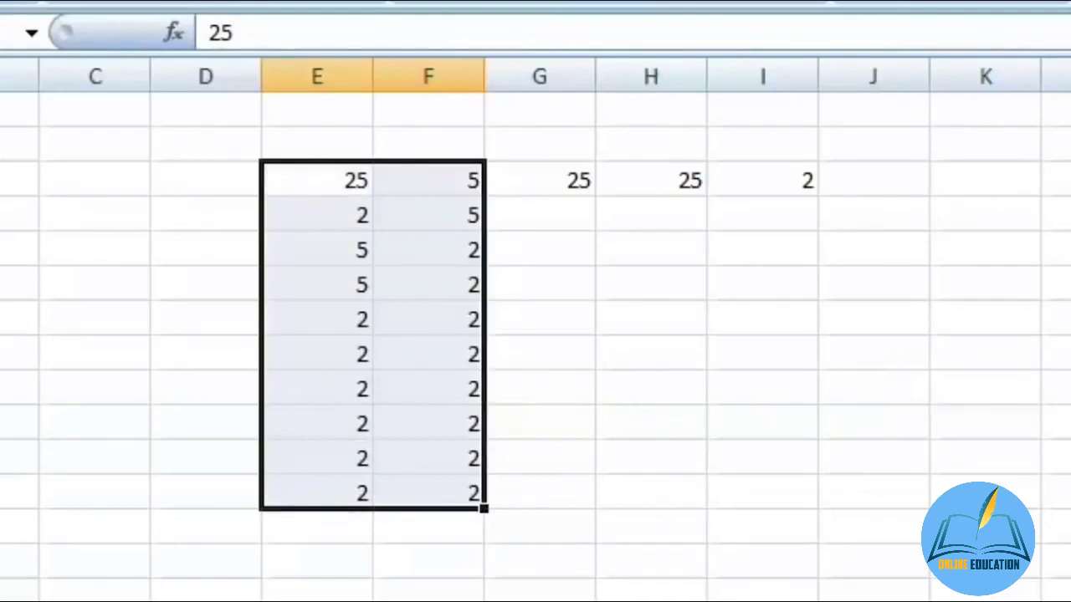
- Select range G3:K5 and enter 25 and 2 in G3:H3 and 5 and 2 in J3:K3
{"action": "left_click", "coordinate": [510, 162]}
{"action": "left_click_drag", "start_coordinate": [511, 167], "coordinate": [1040, 248]}
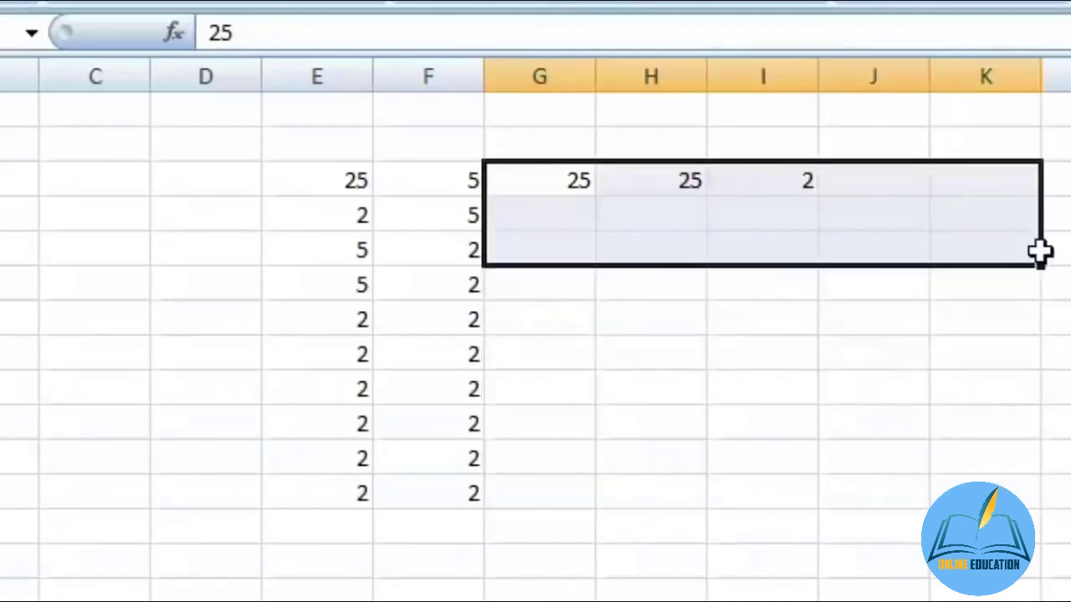
{"action": "type", "text": "25"}
{"action": "key", "text": "Tab"}
{"action": "type", "text": "2"}
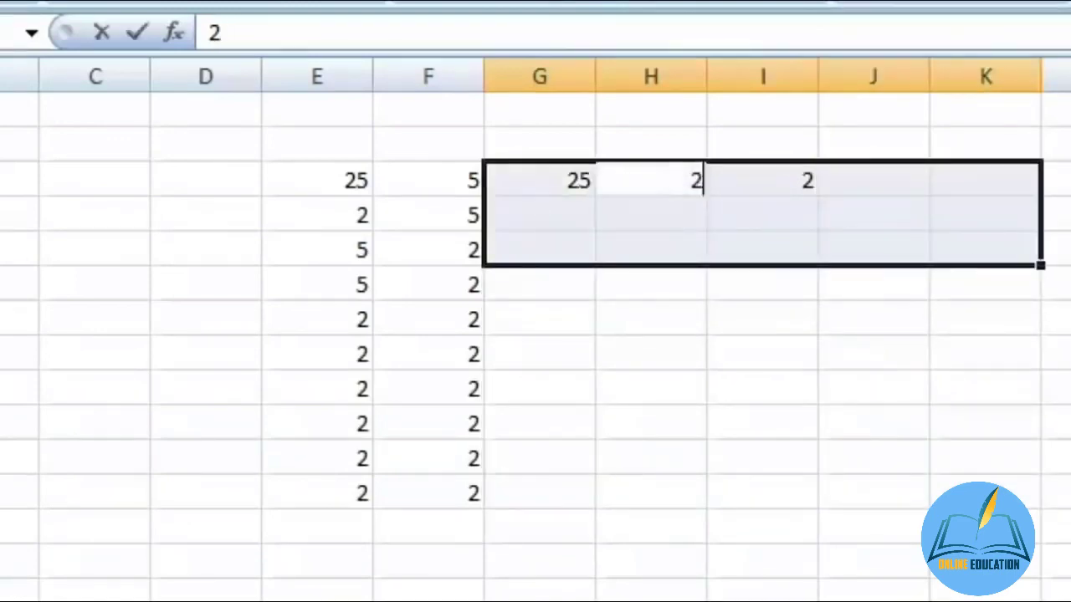
{"action": "key", "text": "Tab"}
{"action": "key", "text": "Tab"}
{"action": "type", "text": "5"}
{"action": "key", "text": "Tab"}
{"action": "type", "text": "2"}
{"action": "key", "text": "Tab"}
- Enter 2 in every cell of G4:K5 within the selected range
{"action": "type", "text": "2\t2\t2\t2\t2"}
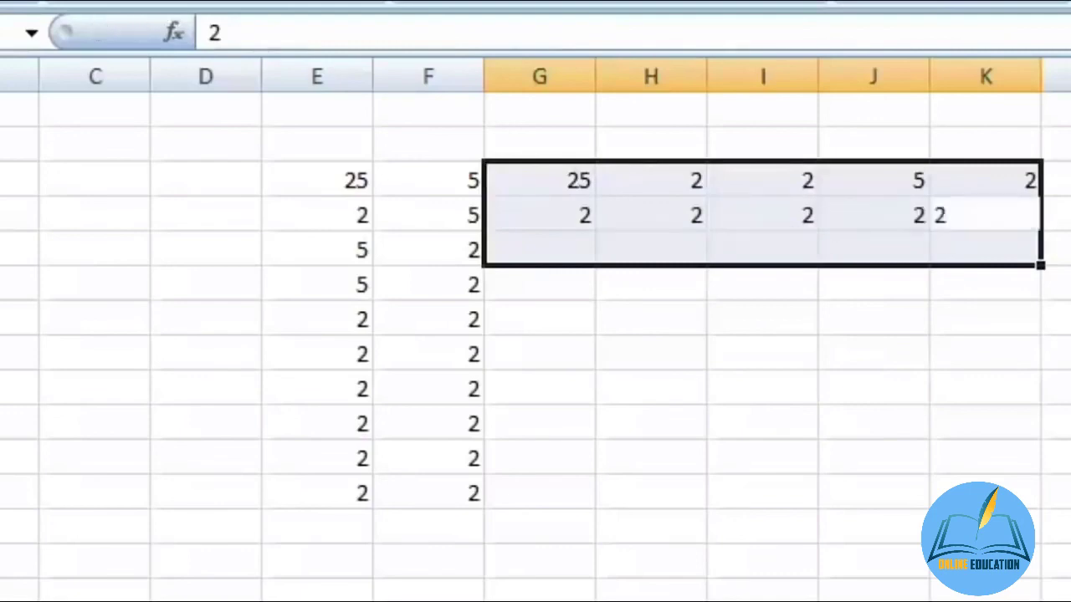
{"action": "type", "text": "\t2\t2\t2\t2\t2"}
{"action": "key", "text": "Tab"}
{"action": "type", "text": "2"}
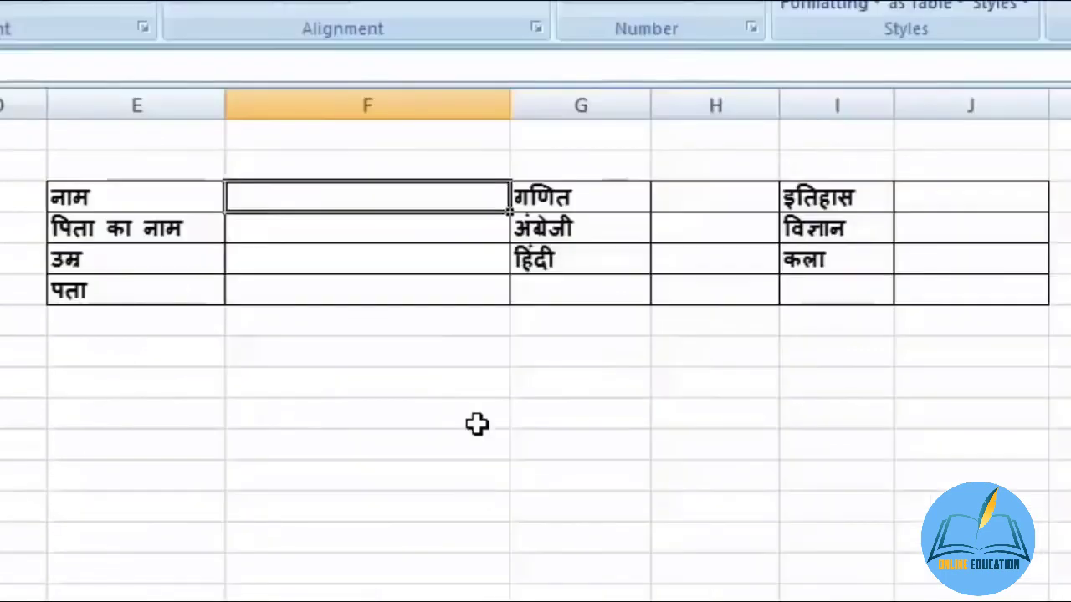
- In the Hindi student form, select the blank entry cells F3:F6, H3:H5 and J3:J5 together and make F3 the active cell
{"action": "left_click", "coordinate": [477, 423]}
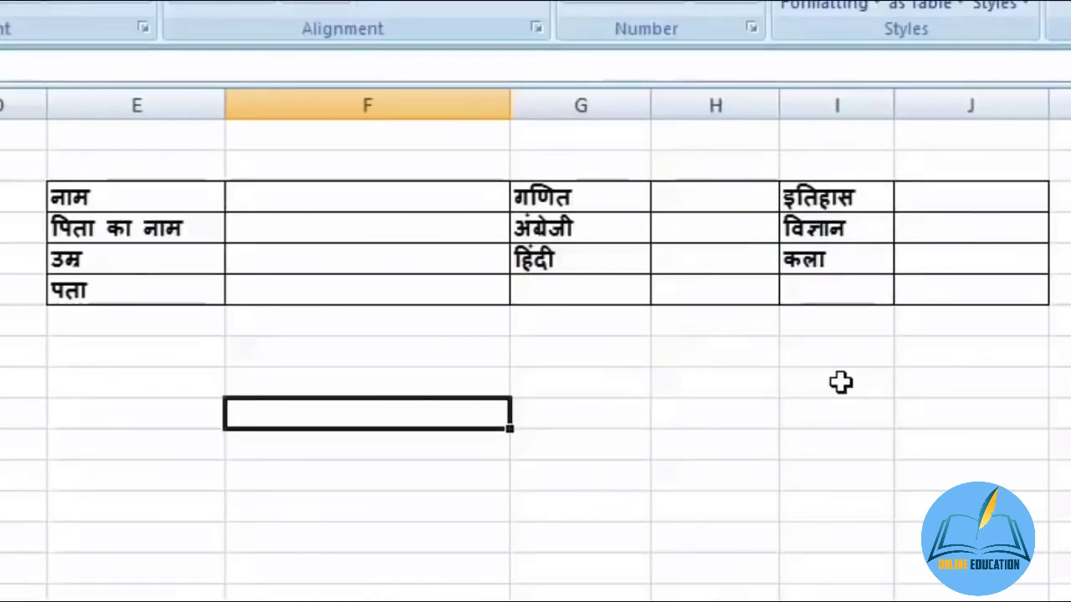
{"action": "left_click", "coordinate": [395, 203]}
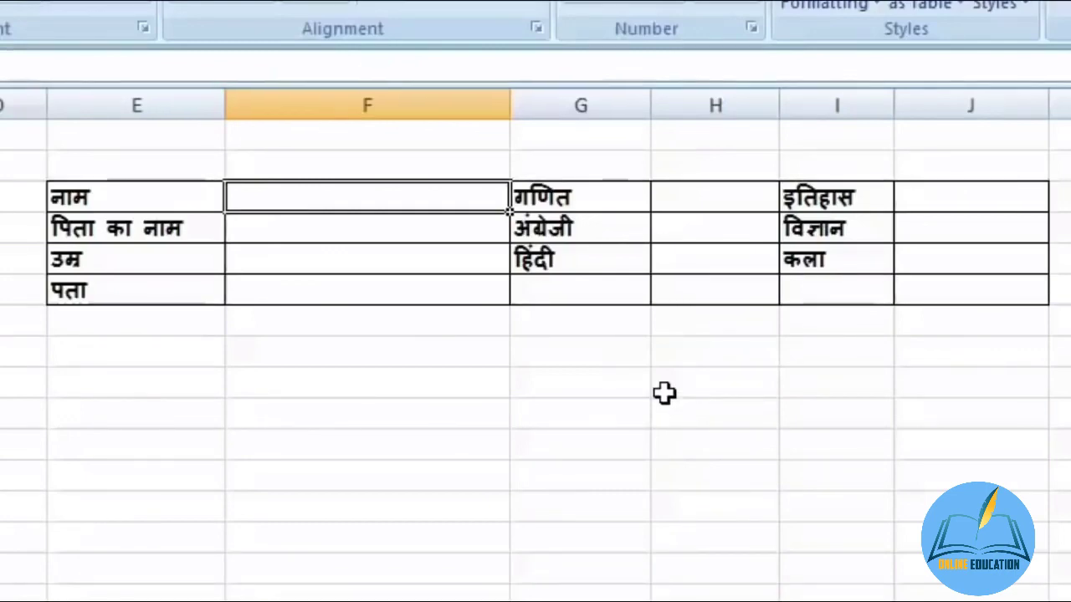
{"action": "left_click", "coordinate": [360, 223], "text": "ctrl"}
{"action": "left_click", "coordinate": [370, 265], "text": "ctrl"}
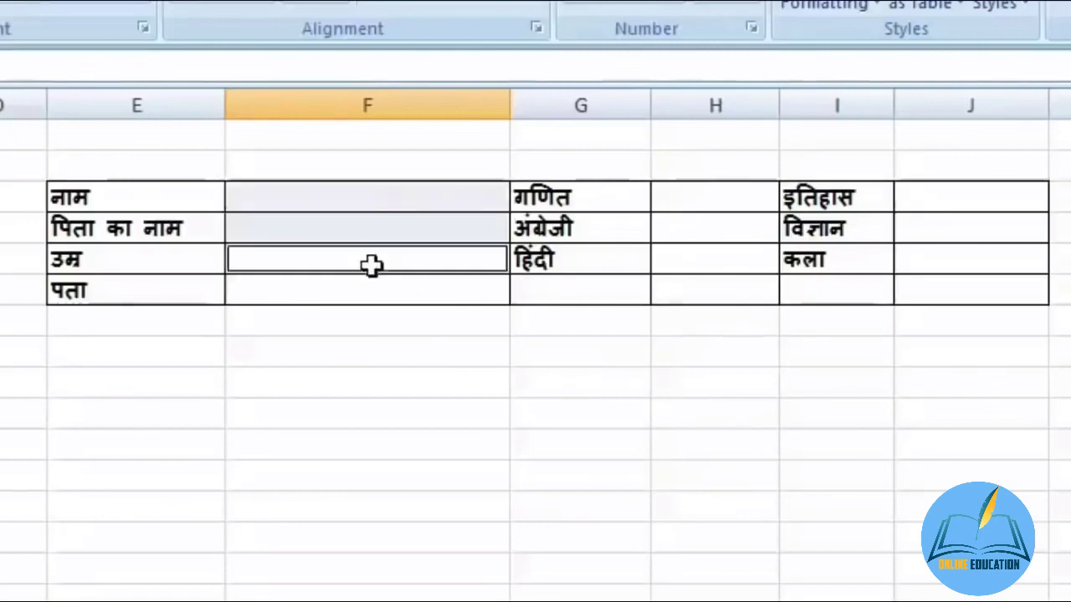
{"action": "left_click", "coordinate": [379, 298], "text": "ctrl"}
{"action": "left_click", "coordinate": [743, 200], "text": "ctrl"}
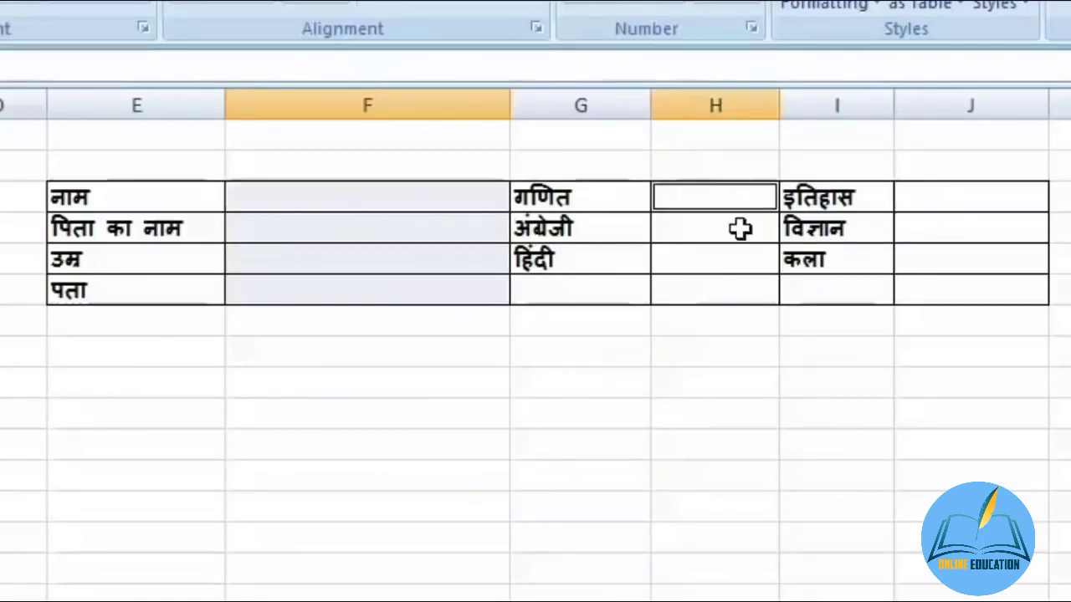
{"action": "left_click", "coordinate": [741, 227], "text": "ctrl"}
{"action": "left_click", "coordinate": [741, 257], "text": "ctrl"}
{"action": "left_click", "coordinate": [921, 199], "text": "ctrl"}
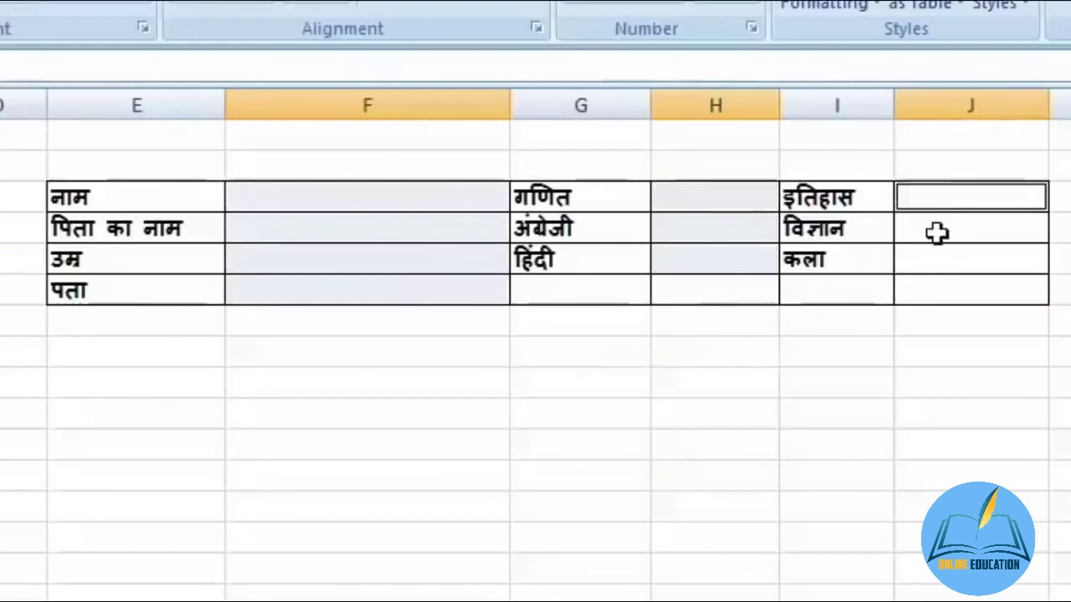
{"action": "left_click", "coordinate": [937, 232], "text": "ctrl"}
{"action": "left_click", "coordinate": [952, 263], "text": "ctrl"}
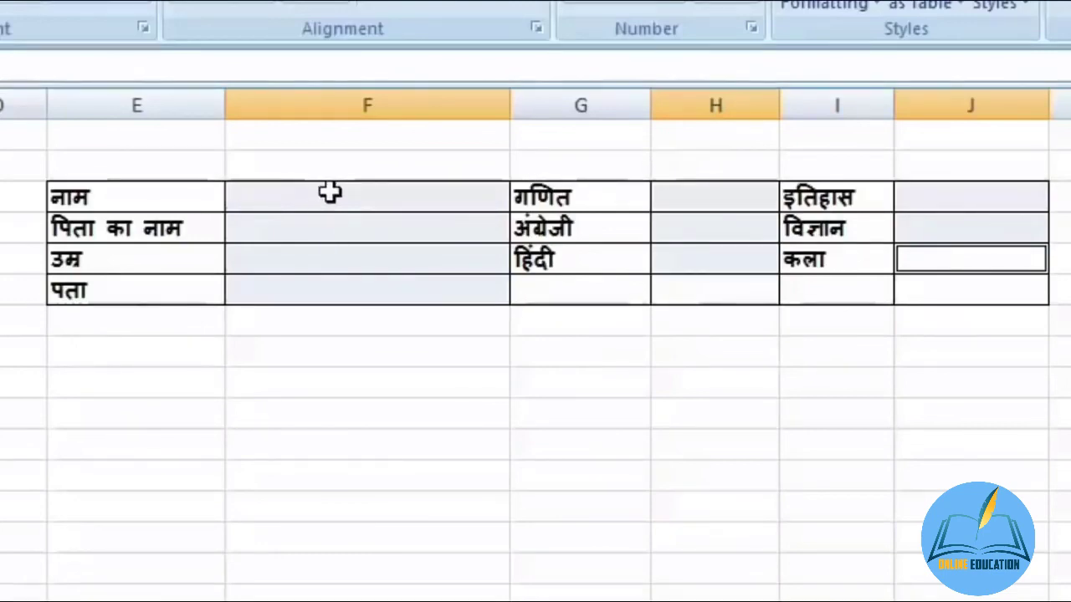
{"action": "key", "text": "Return"}
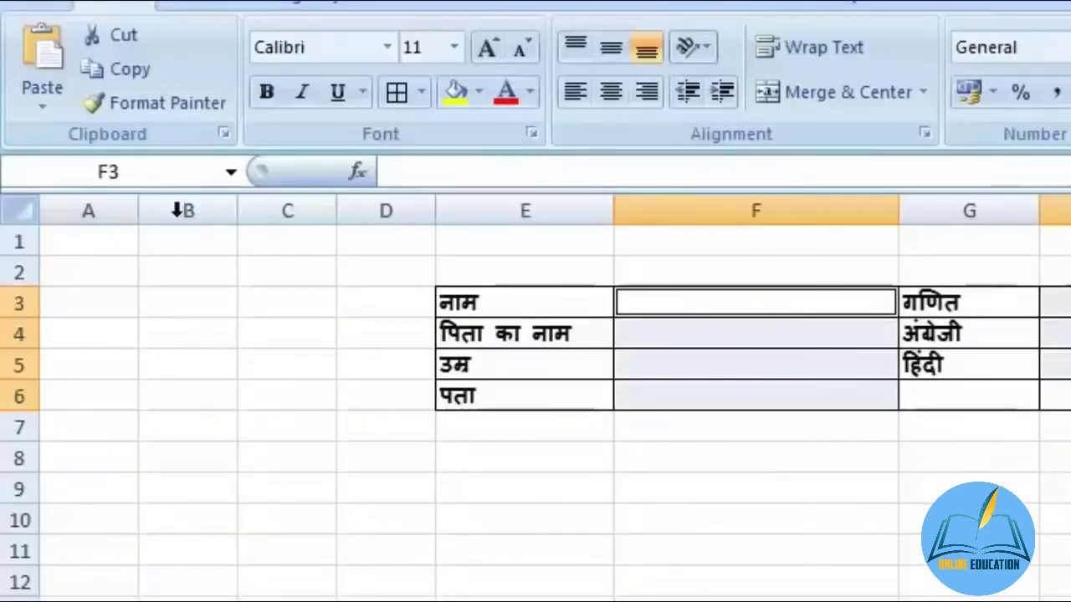
- Define the range name "name" for the selected form cells and check it in the list of names
{"action": "left_click", "coordinate": [166, 174]}
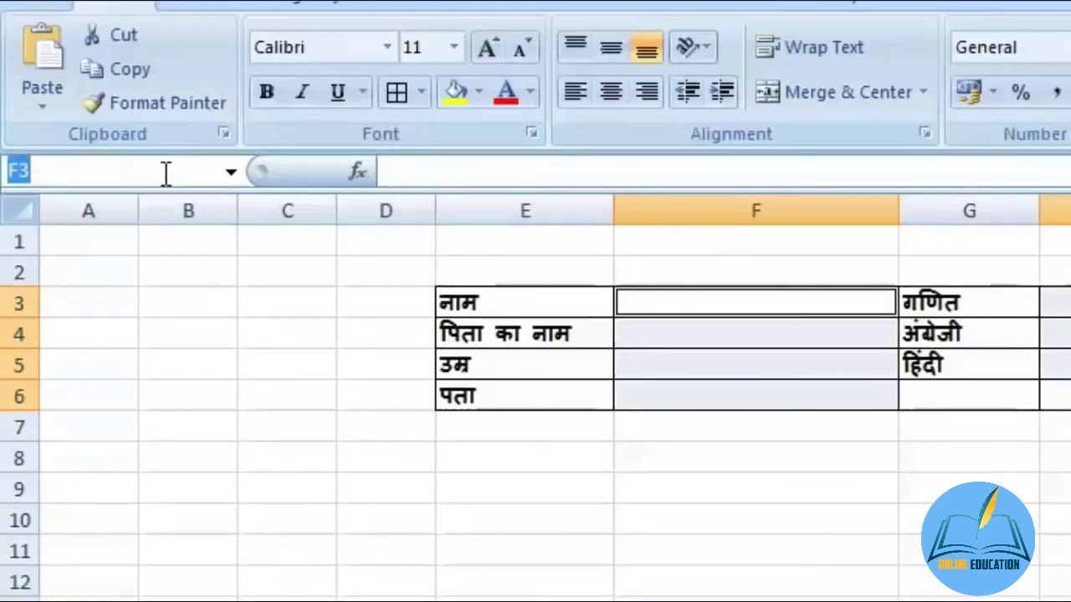
{"action": "type", "text": "name"}
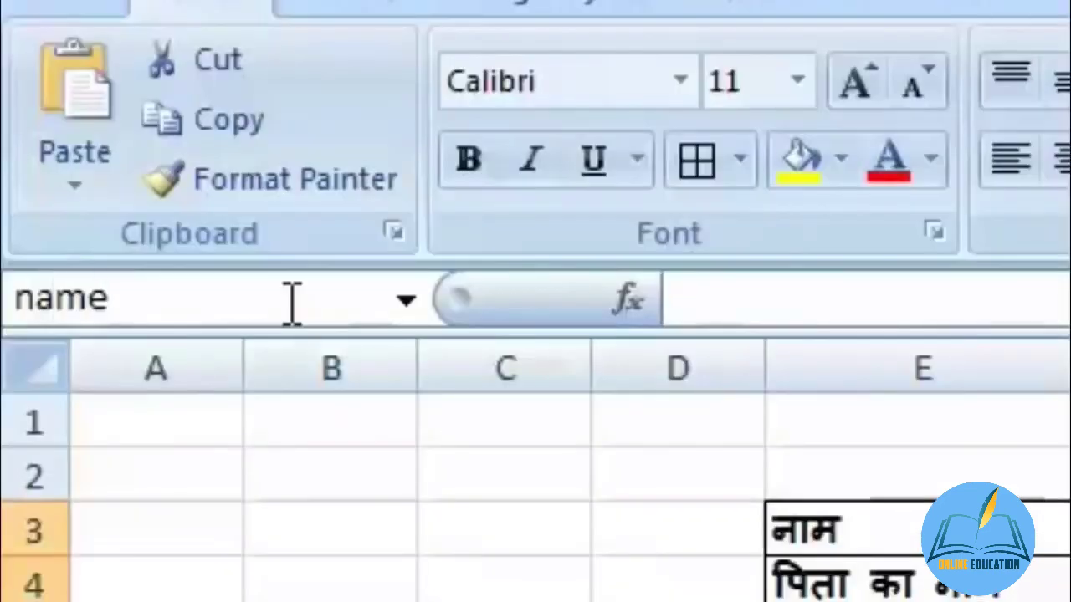
{"action": "key", "text": "Escape"}
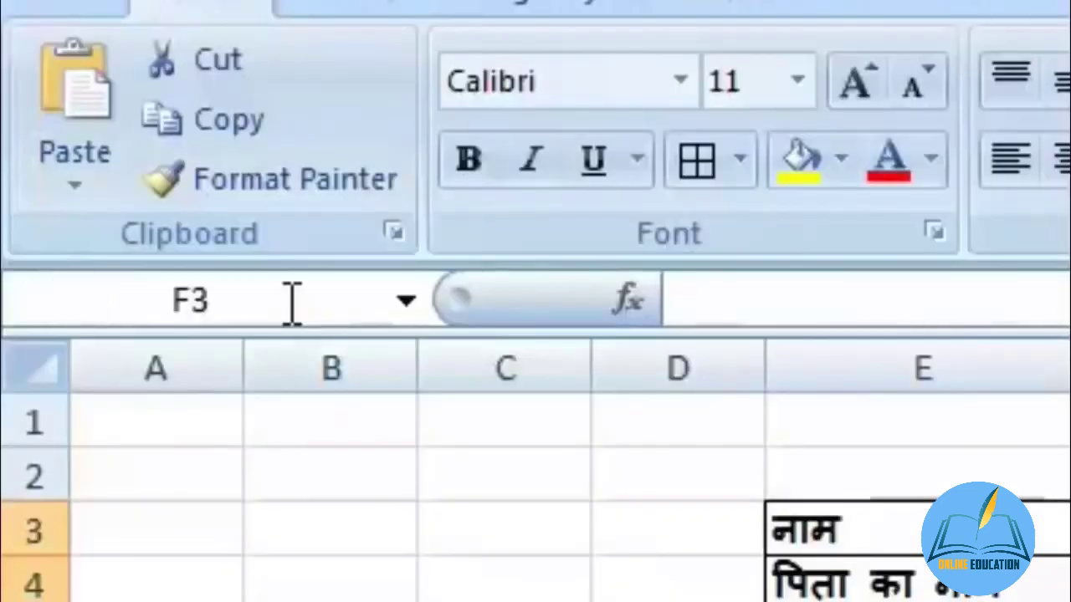
{"action": "left_click", "coordinate": [406, 303]}
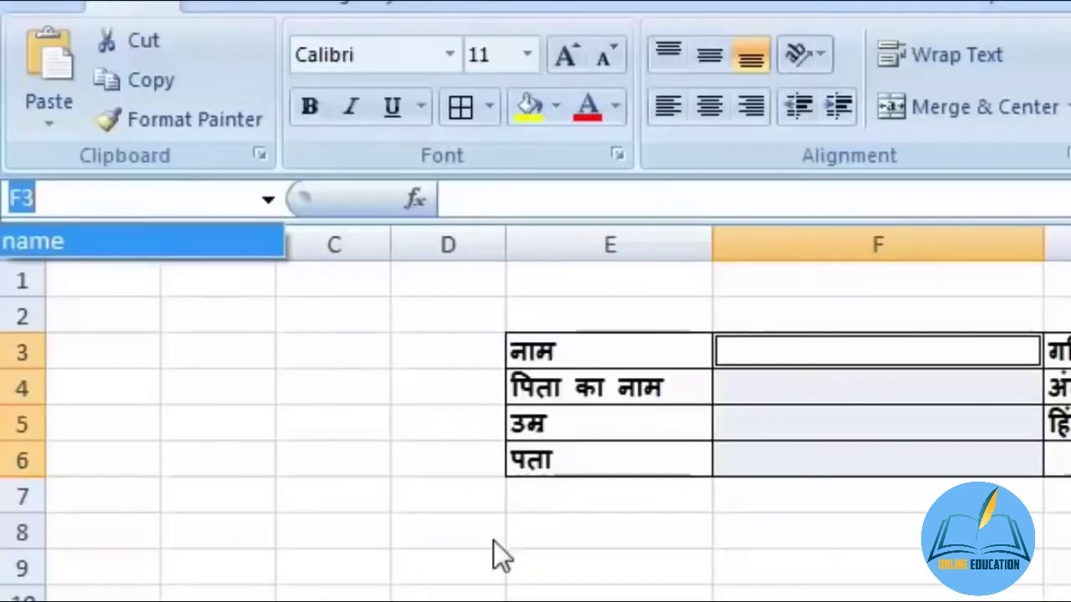
{"action": "key", "text": "Escape"}
- Enter 25, 25, 2, 52, 2, 2, 5, 2 and 2 down column F in cells F10:F18
{"action": "left_click", "coordinate": [879, 595]}
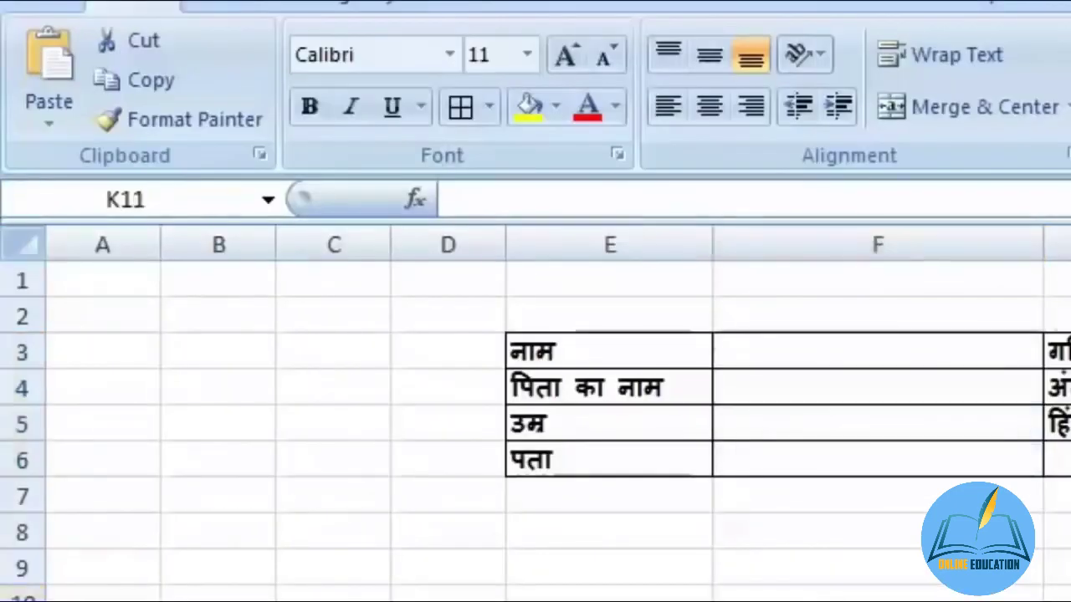
{"action": "left_click", "coordinate": [799, 593]}
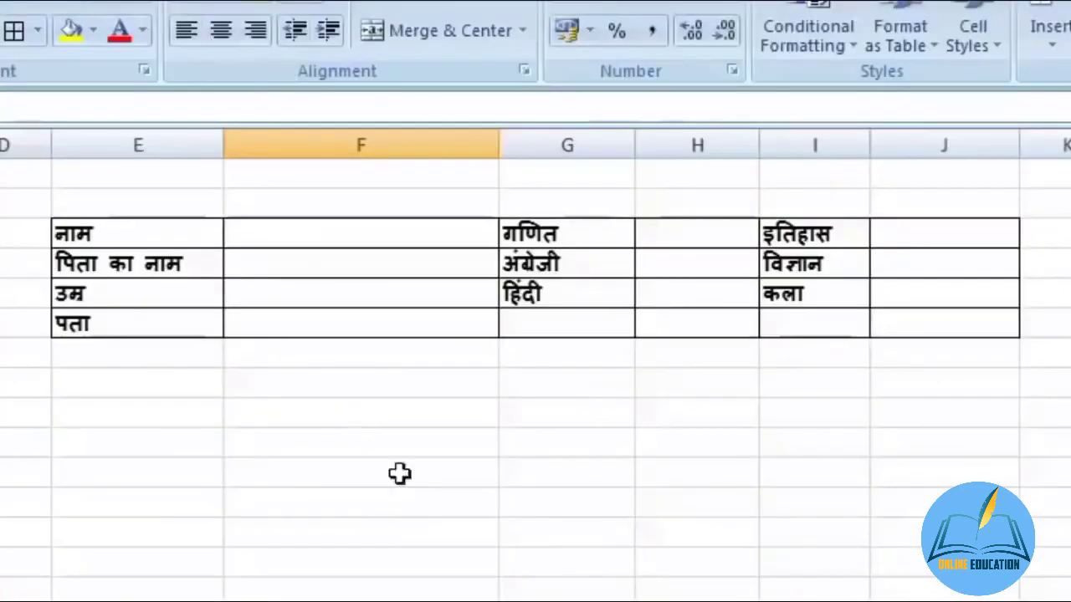
{"action": "left_click", "coordinate": [405, 445]}
{"action": "type", "text": "25 "}
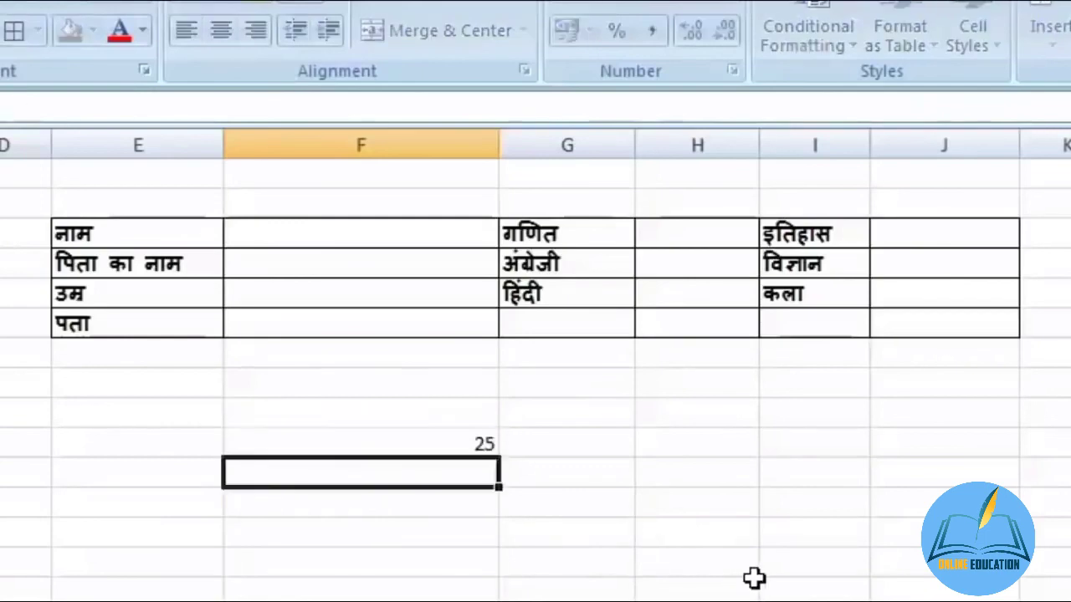
{"action": "type", "text": "25 2 52 2 2"}
{"action": "key", "text": "Return"}
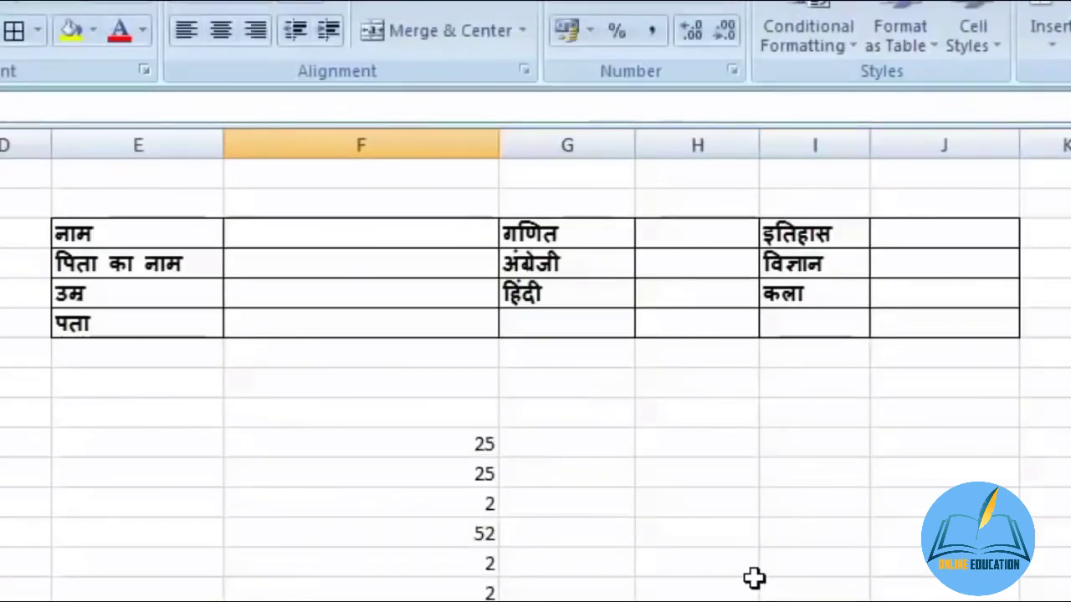
{"action": "type", "text": "5 2 2"}
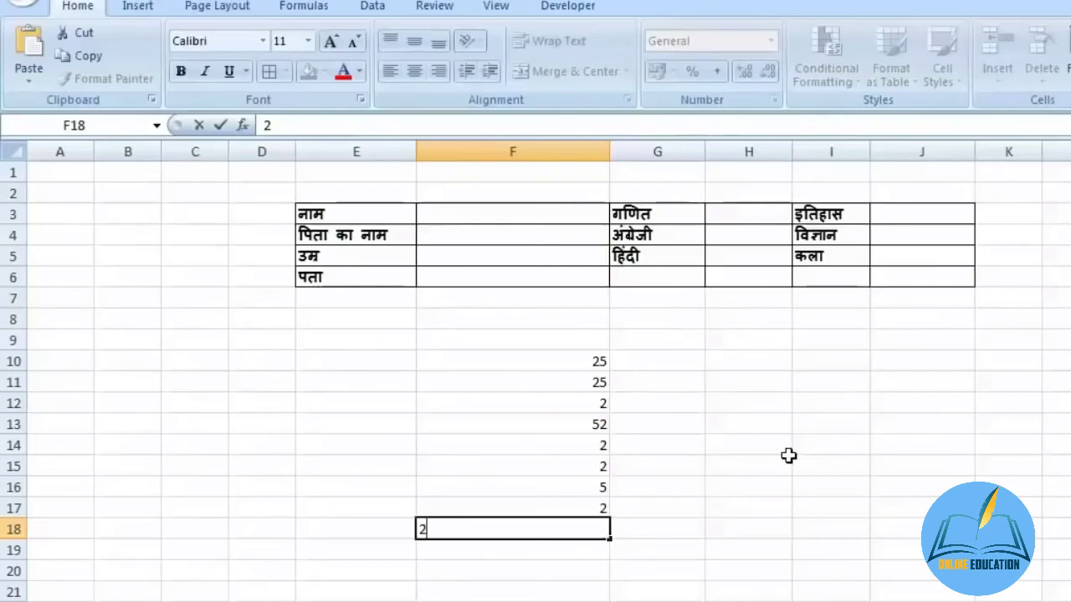
{"action": "key", "text": "Return"}
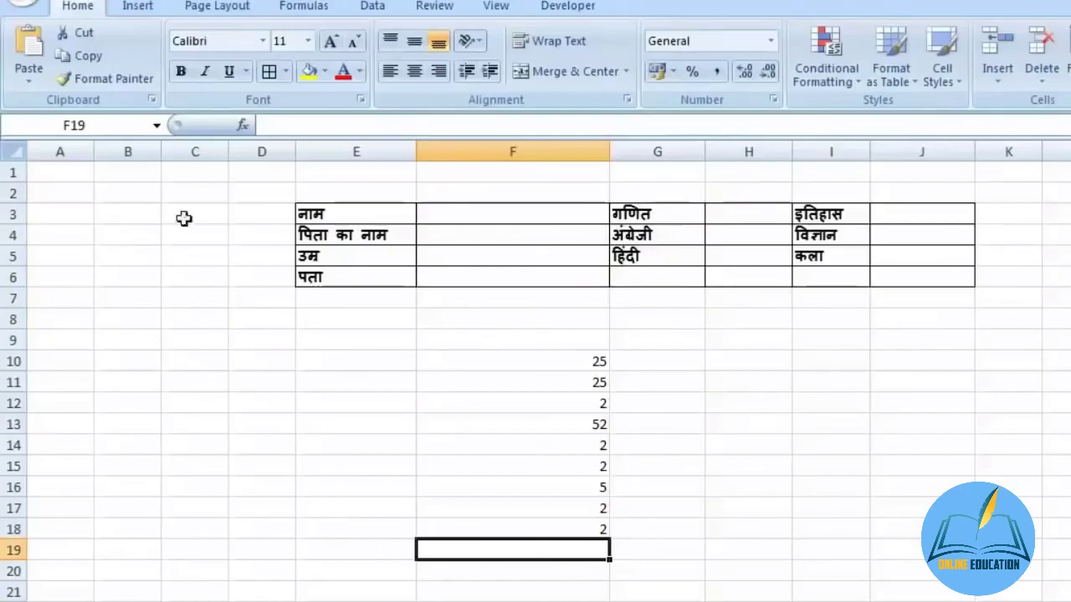
- Select all the form's entry cells at once through the named range "name"
{"action": "left_click", "coordinate": [147, 125]}
{"action": "left_click", "coordinate": [157, 125]}
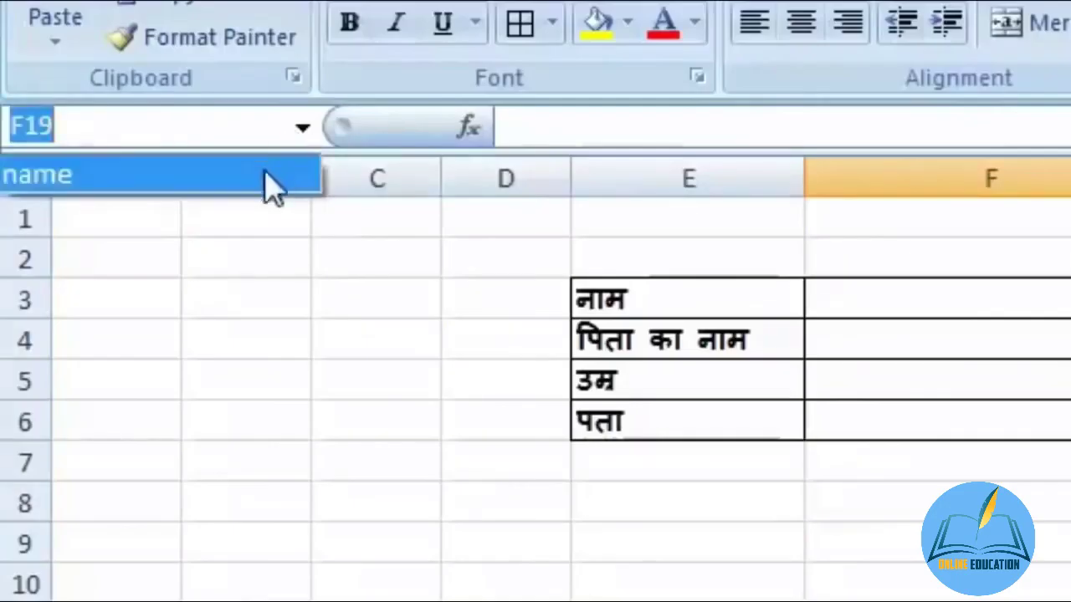
{"action": "left_click", "coordinate": [274, 185]}
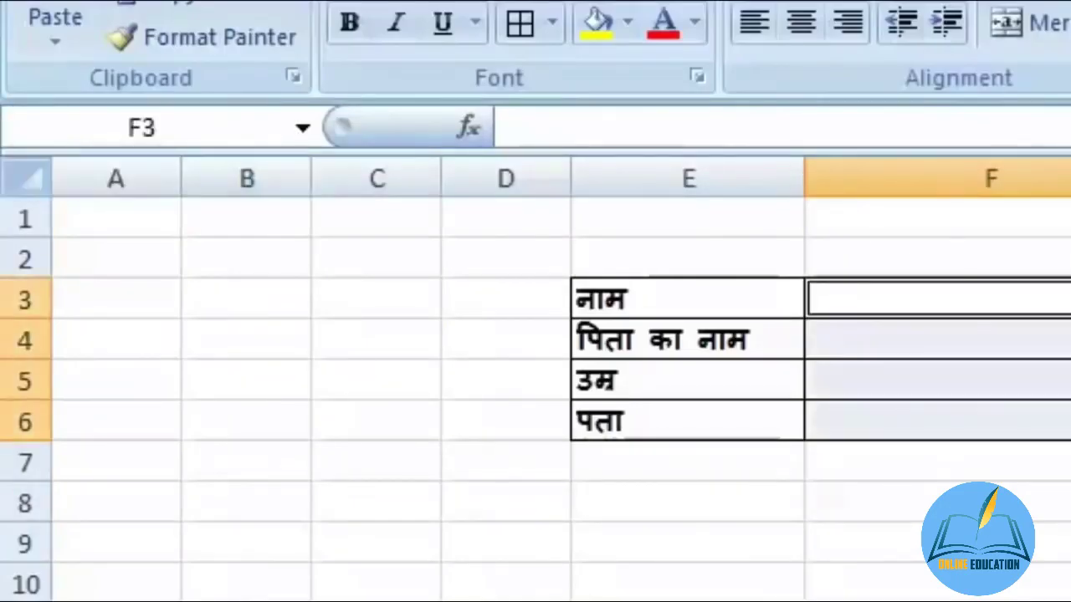
- Fill F3:F6 of the form with the student's name, the father's name, age 25 and the address
{"action": "type", "text": "ra"}
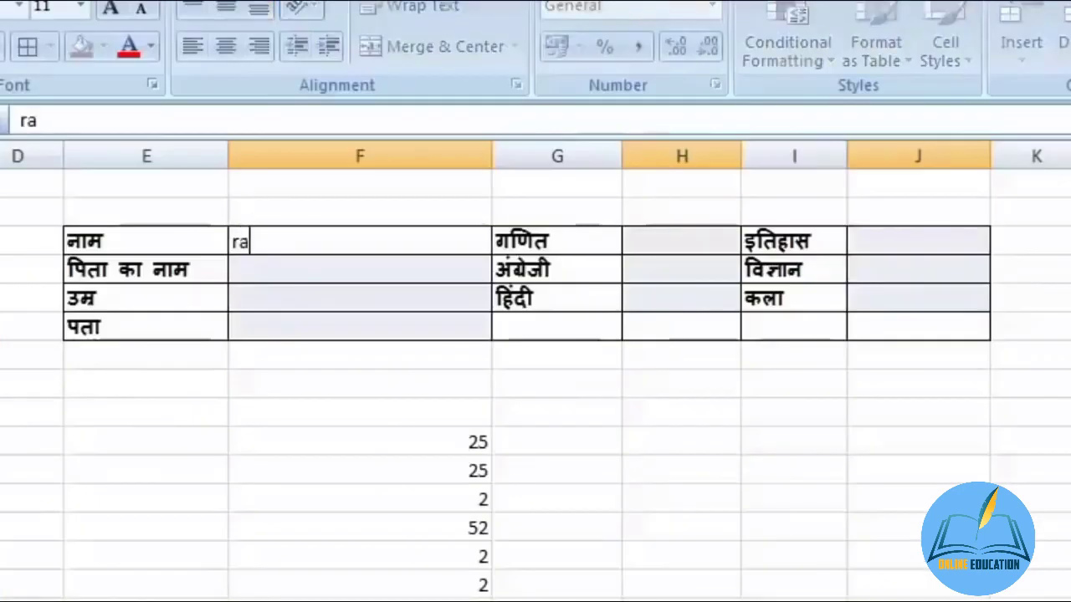
{"action": "type", "text": "m"}
{"action": "key", "text": "Return"}
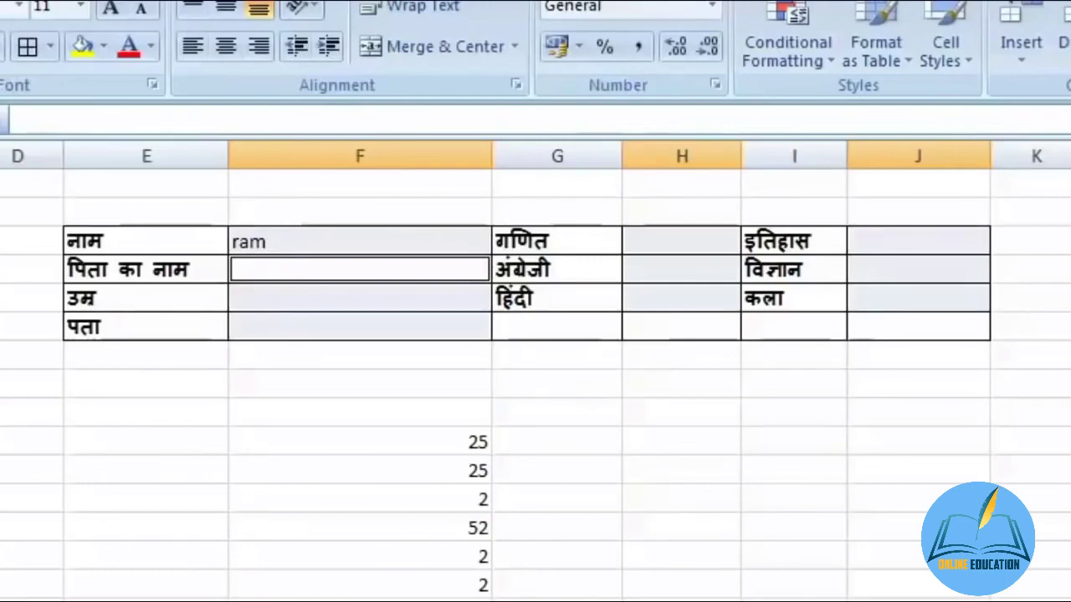
{"action": "type", "text": "k"}
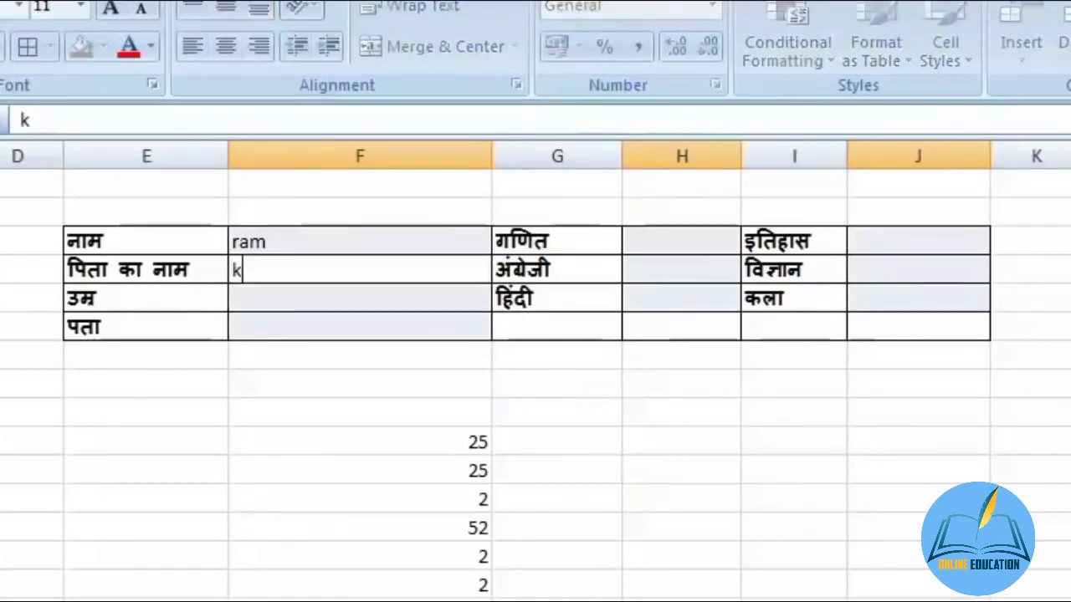
{"action": "type", "text": "umar"}
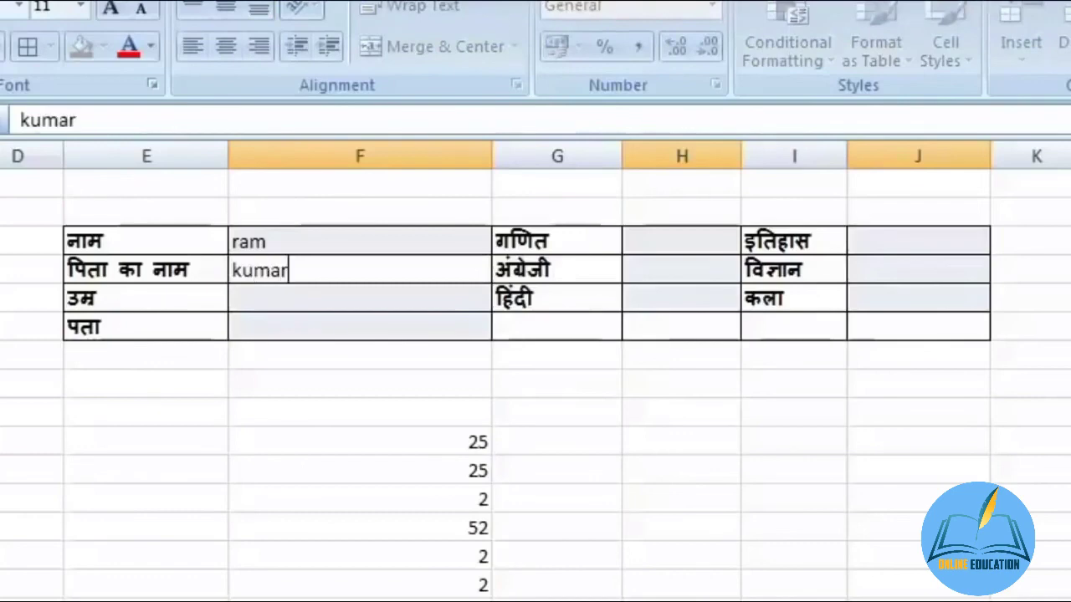
{"action": "key", "text": "Return"}
{"action": "type", "text": "25"}
{"action": "key", "text": "Return"}
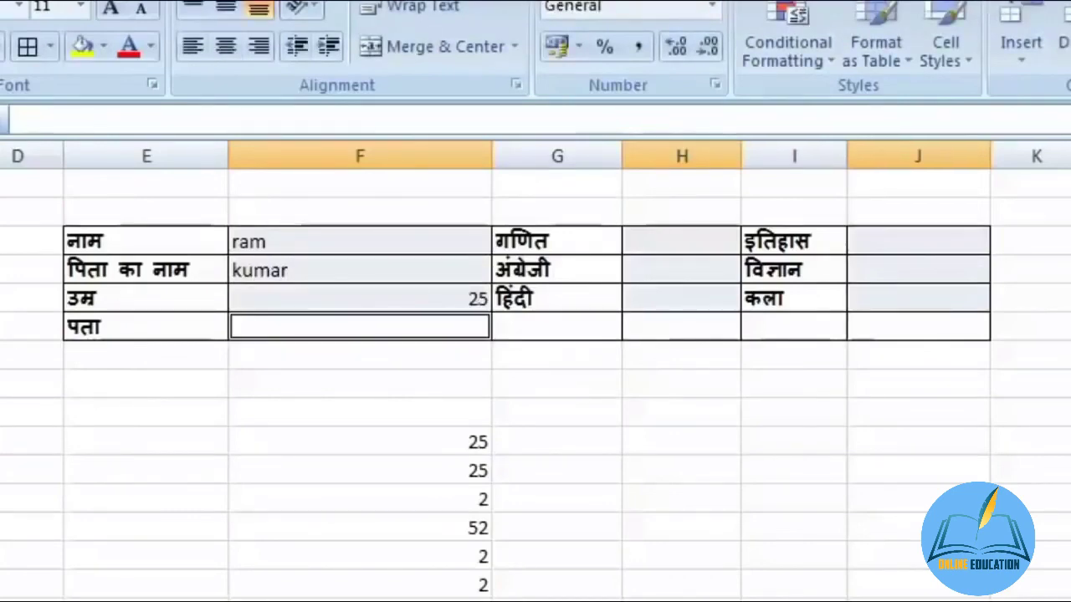
{"action": "type", "text": "agra"}
- Enter 25 for each of the maths, English and Hindi marks in H3:H5
{"action": "left_click", "coordinate": [681, 241]}
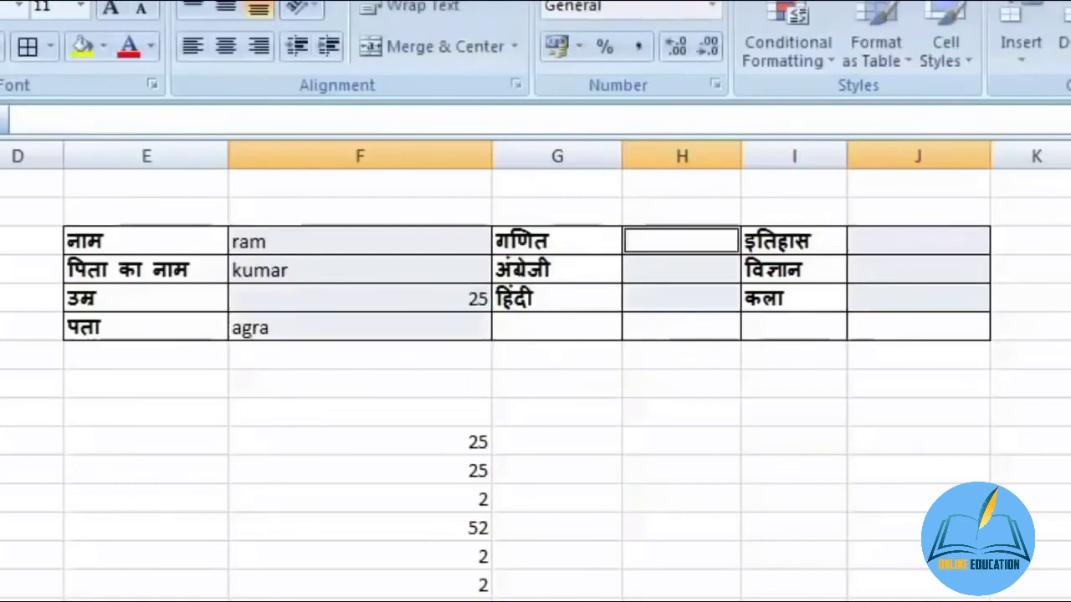
{"action": "type", "text": "25"}
{"action": "key", "text": "Return"}
{"action": "type", "text": "2"}
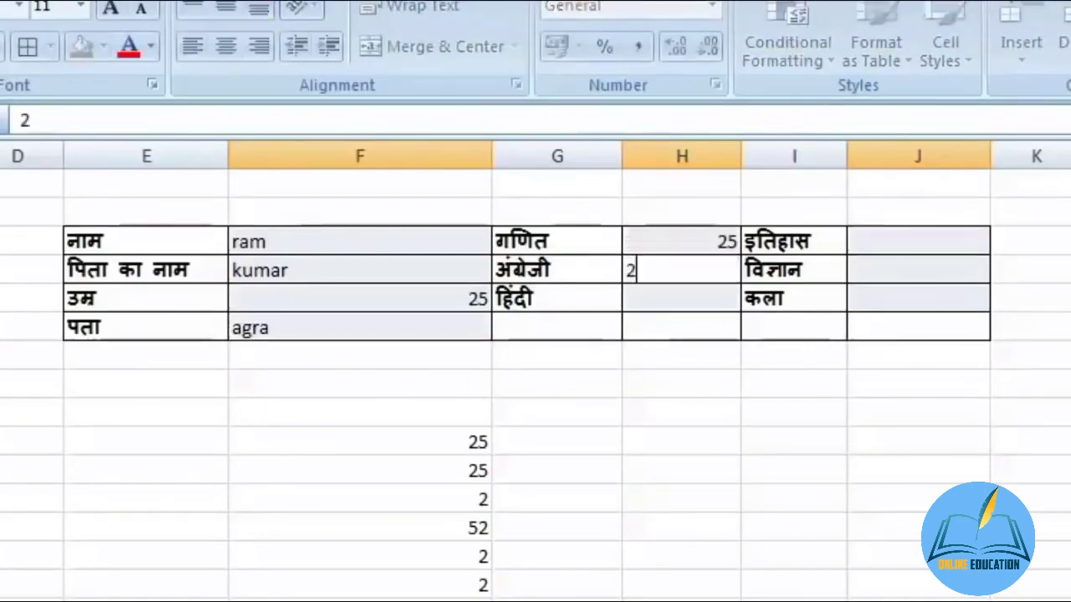
{"action": "type", "text": "5"}
{"action": "key", "text": "Return"}
{"action": "type", "text": "25"}
- Enter 25, 25 and 252 for history, science and art in J3:J5, and return to F3
{"action": "left_click", "coordinate": [918, 241]}
{"action": "type", "text": "25"}
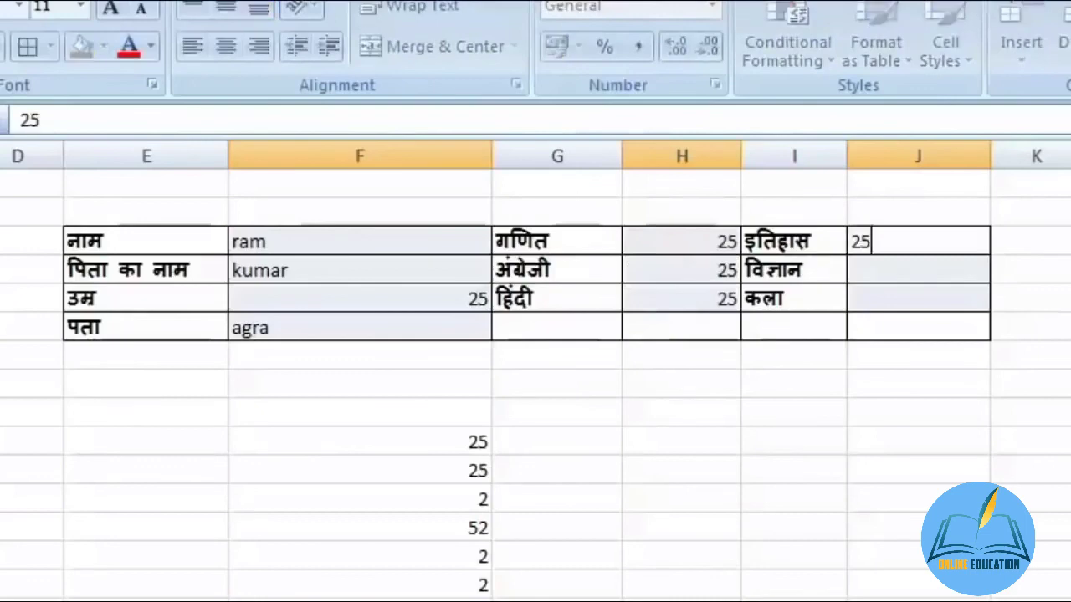
{"action": "key", "text": "Return"}
{"action": "type", "text": "25"}
{"action": "key", "text": "Return"}
{"action": "type", "text": "252"}
{"action": "left_click", "coordinate": [360, 241]}
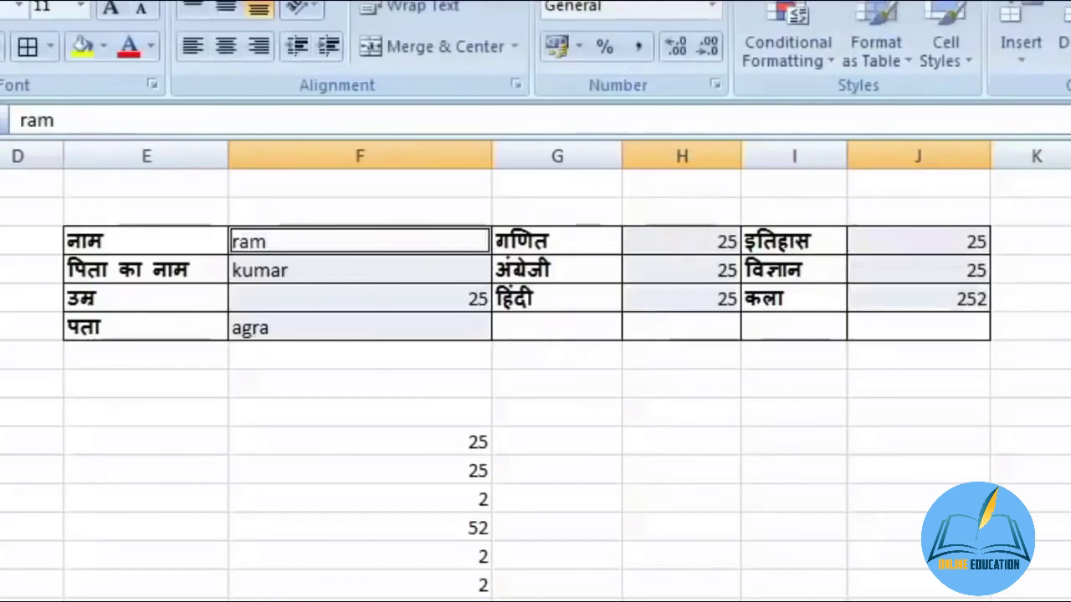